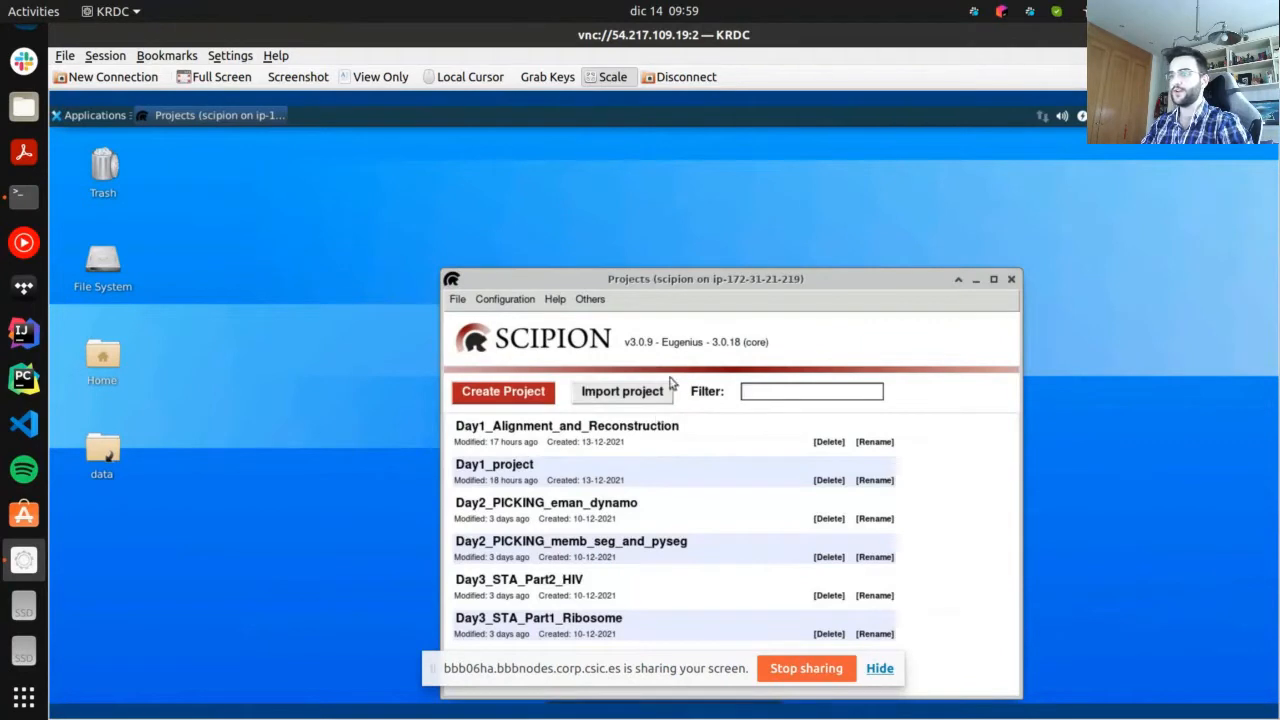
# Create a new project named Day_2_Morning_Session in the default project location and dismiss the screen-sharing notice
pyautogui.moveTo(666, 278); pyautogui.dragTo(577, 191)
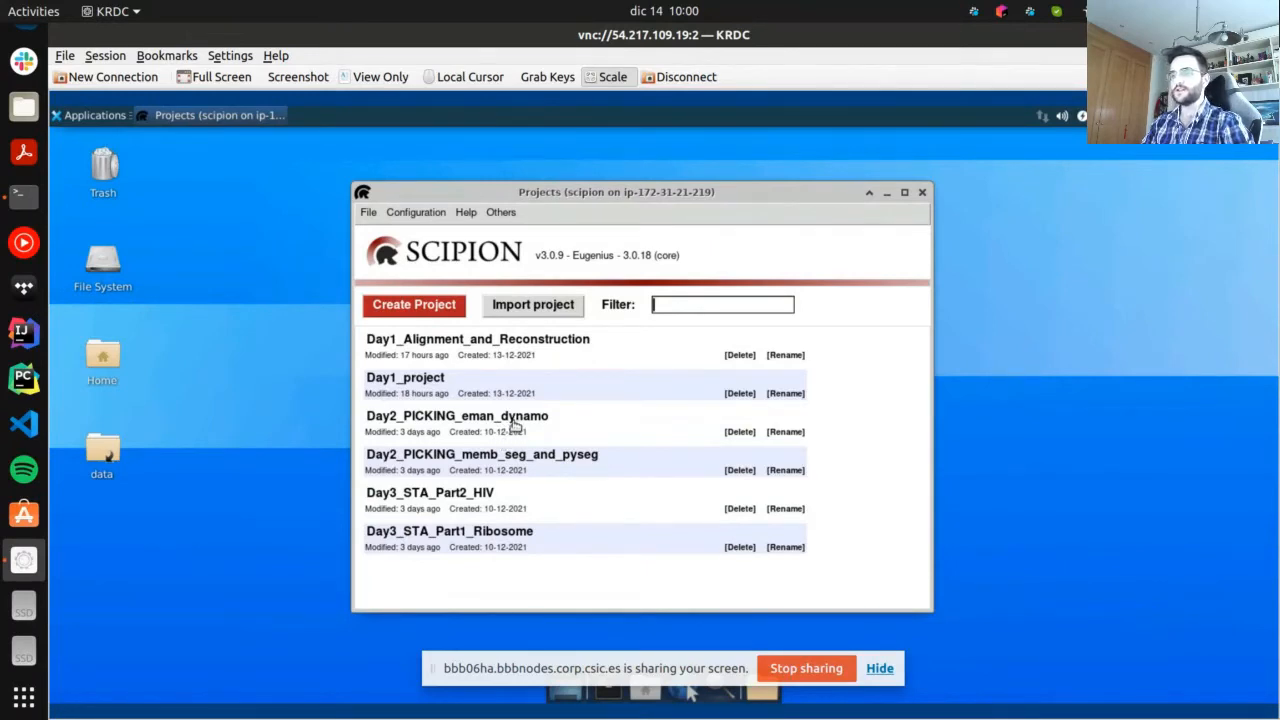
pyautogui.click(425, 308)
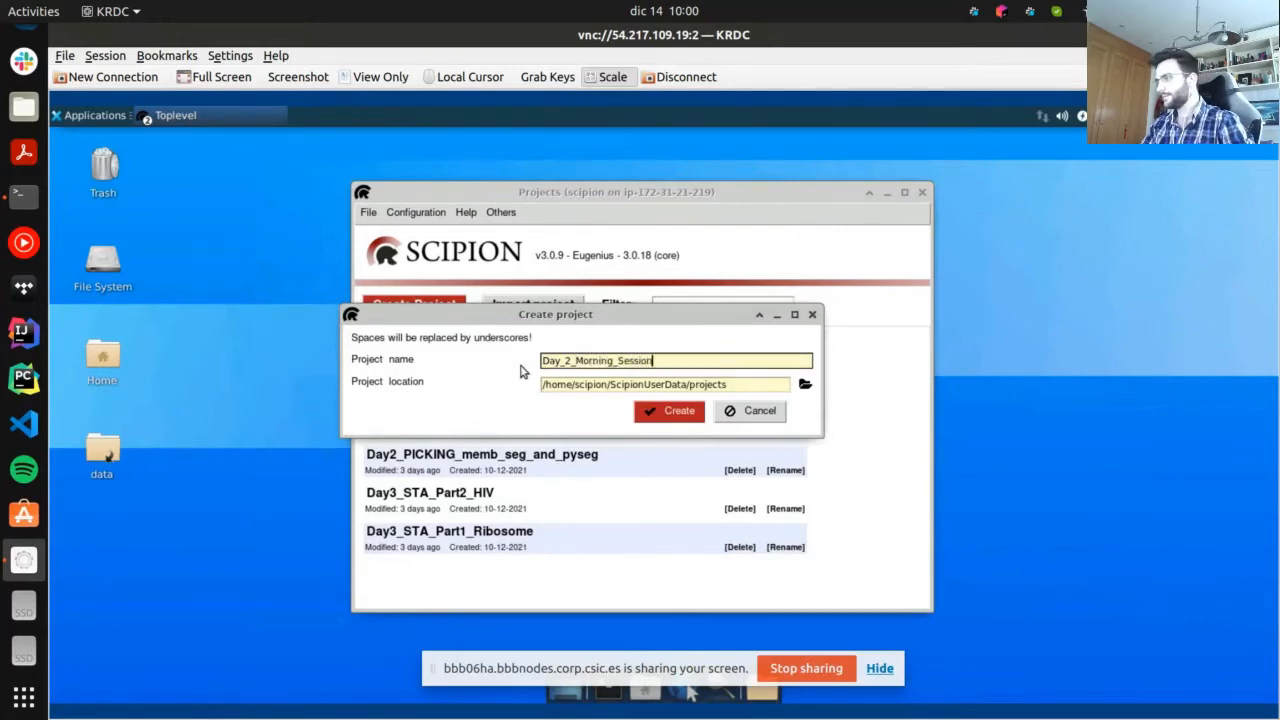
pyautogui.click(652, 416)
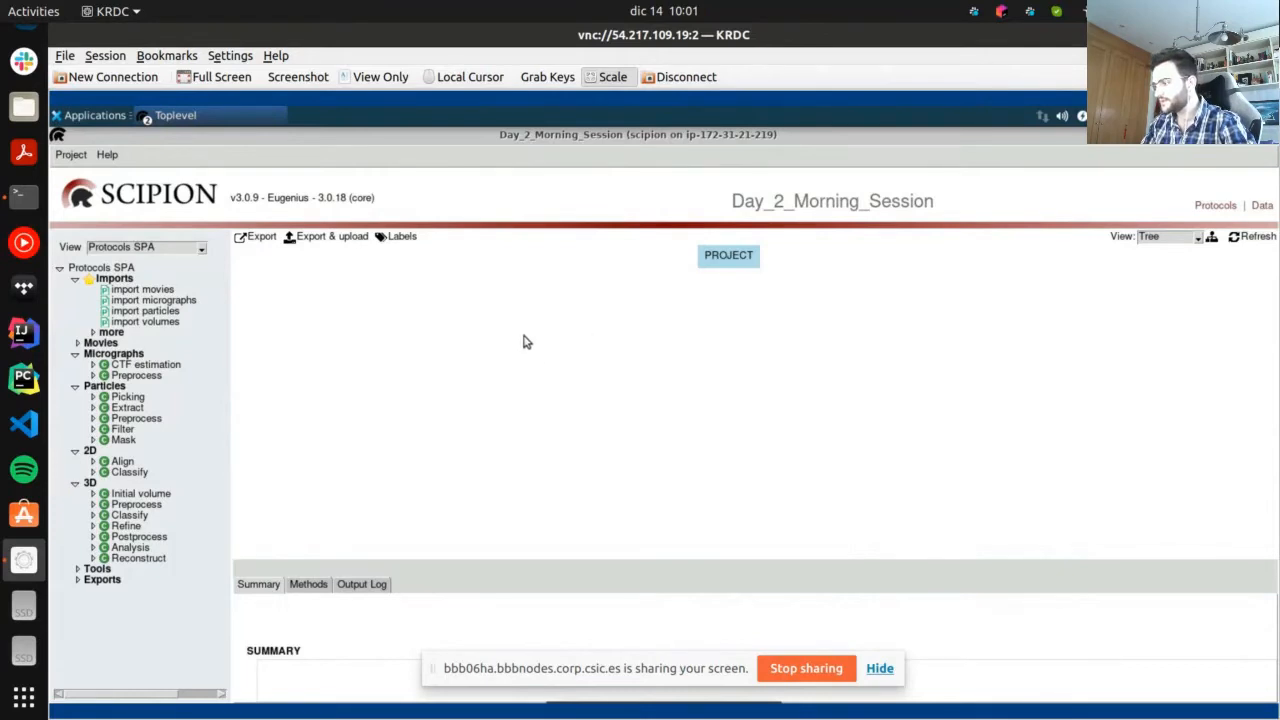
pyautogui.click(881, 668)
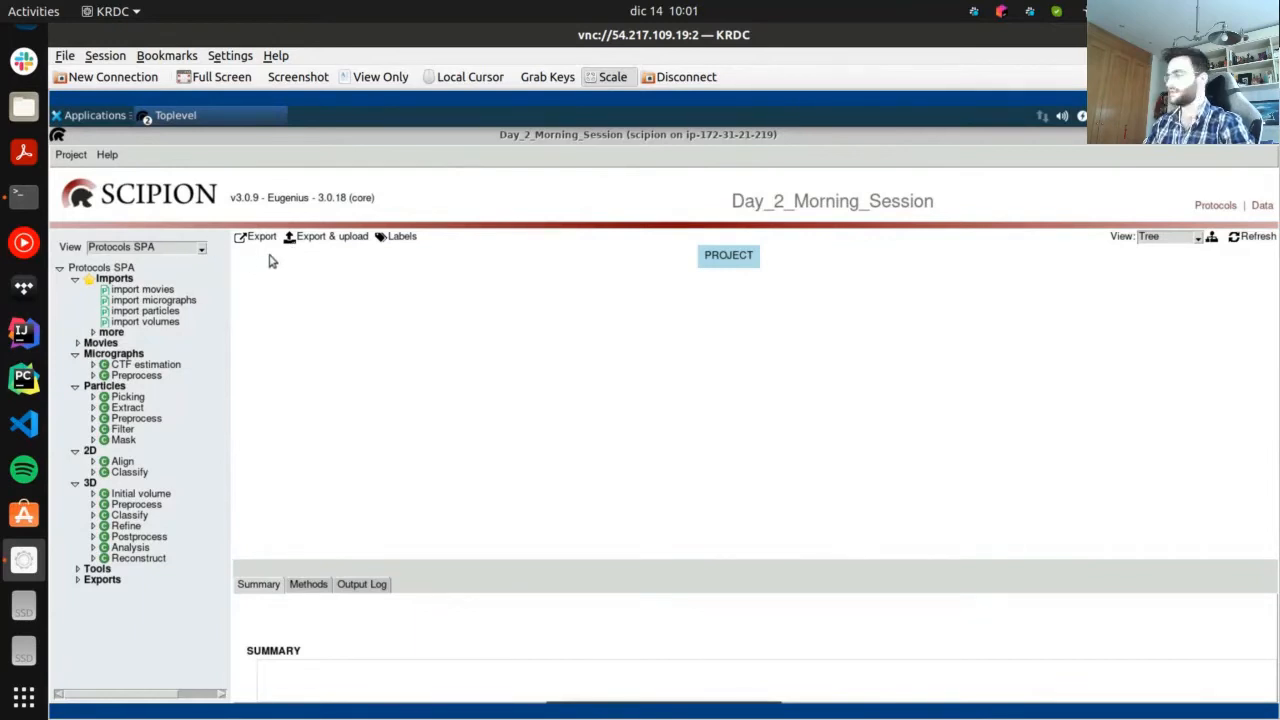
# Switch the protocol view from Protocols SPA to Tomography
pyautogui.click(201, 251)
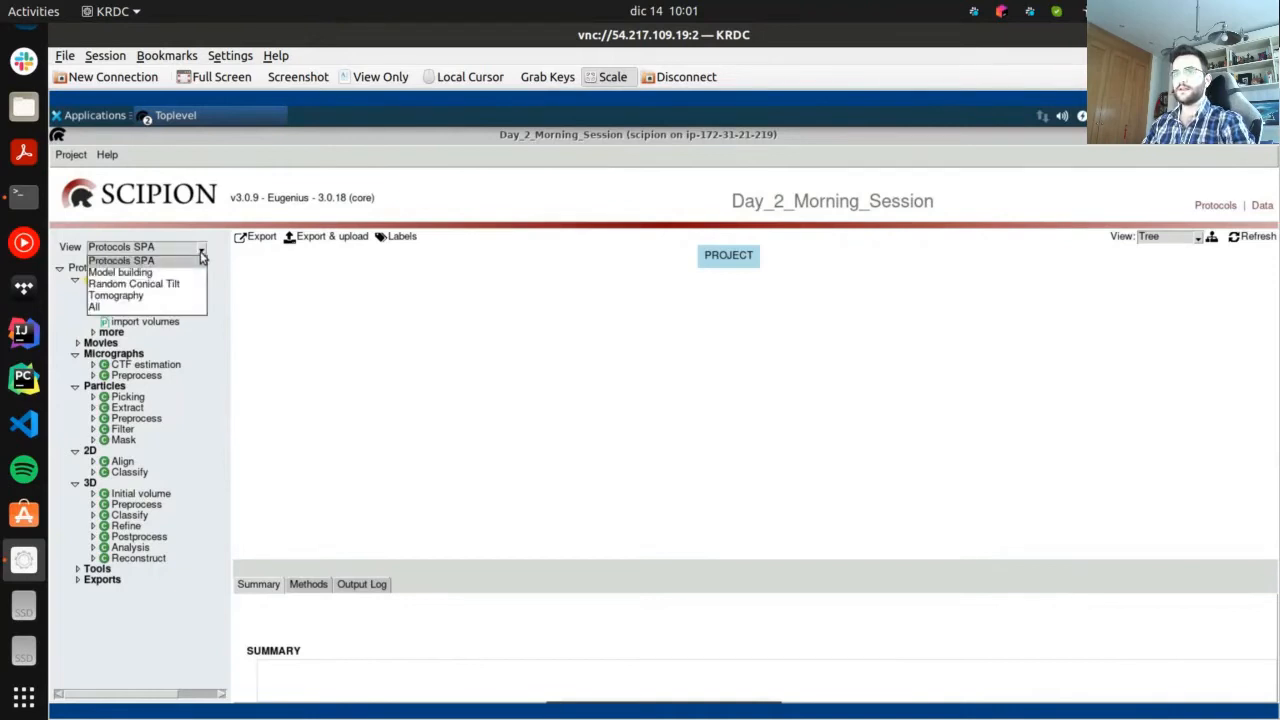
pyautogui.click(201, 255)
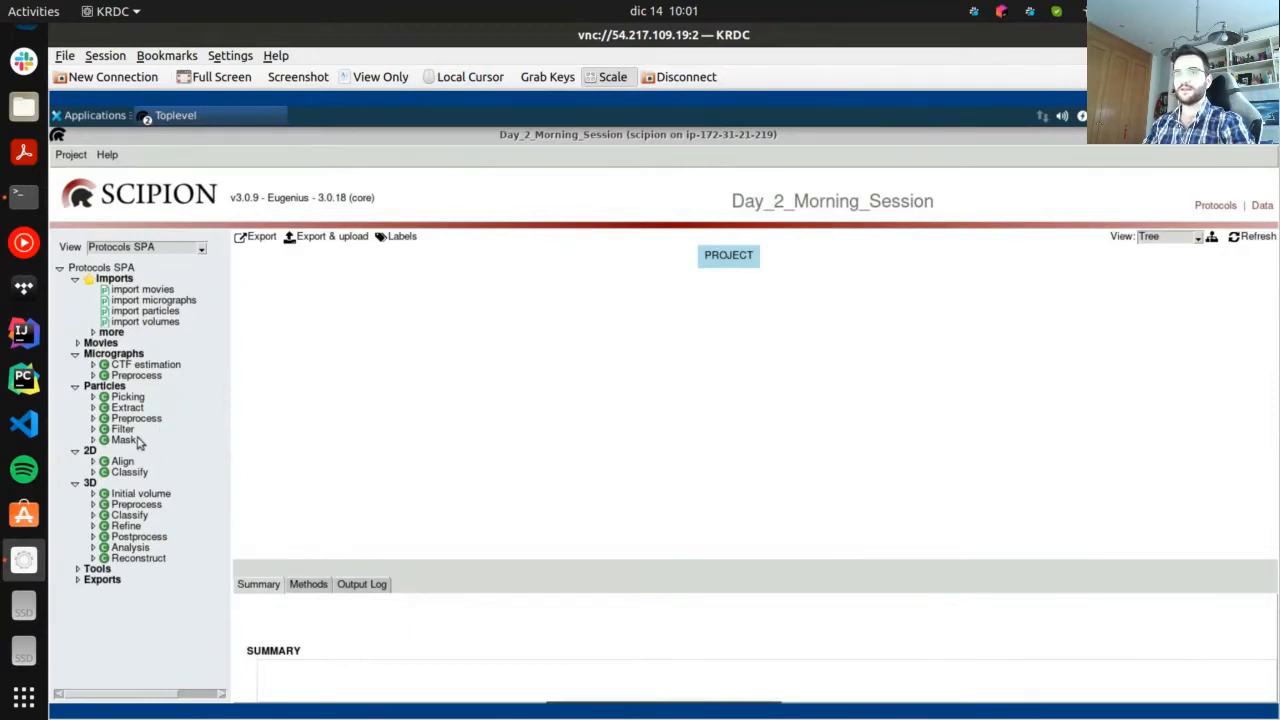
pyautogui.click(146, 247)
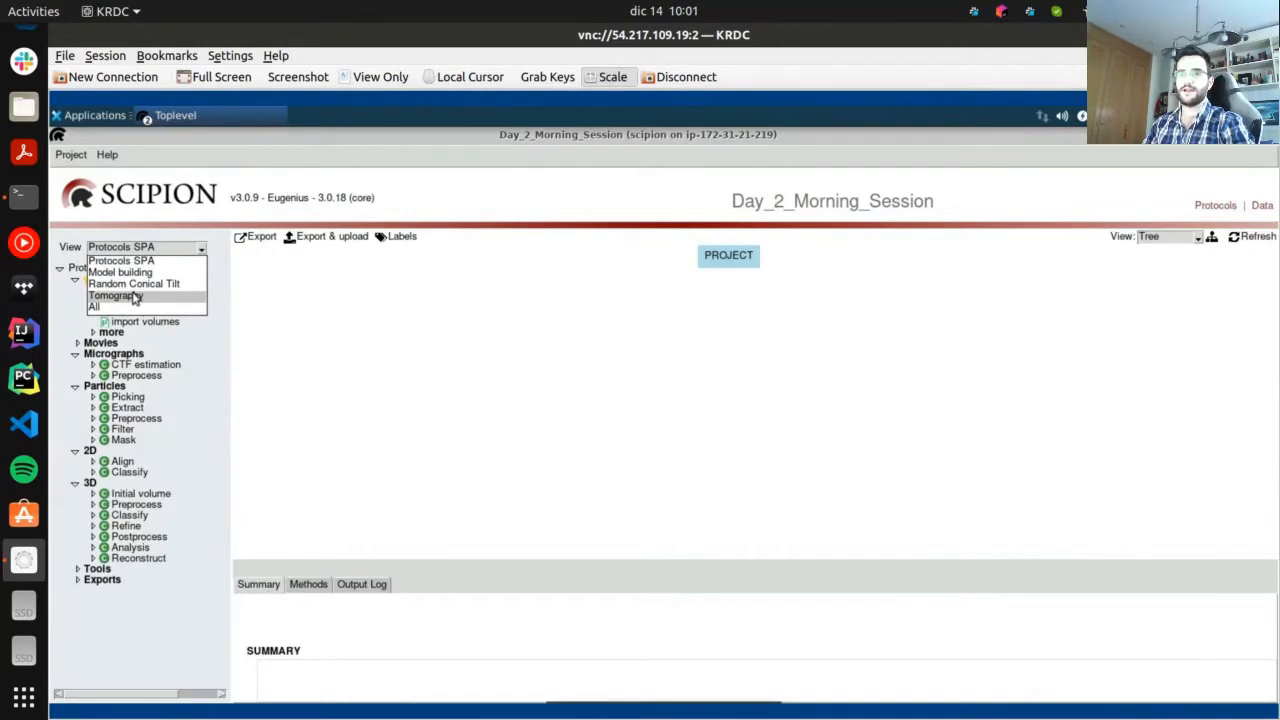
pyautogui.click(134, 298)
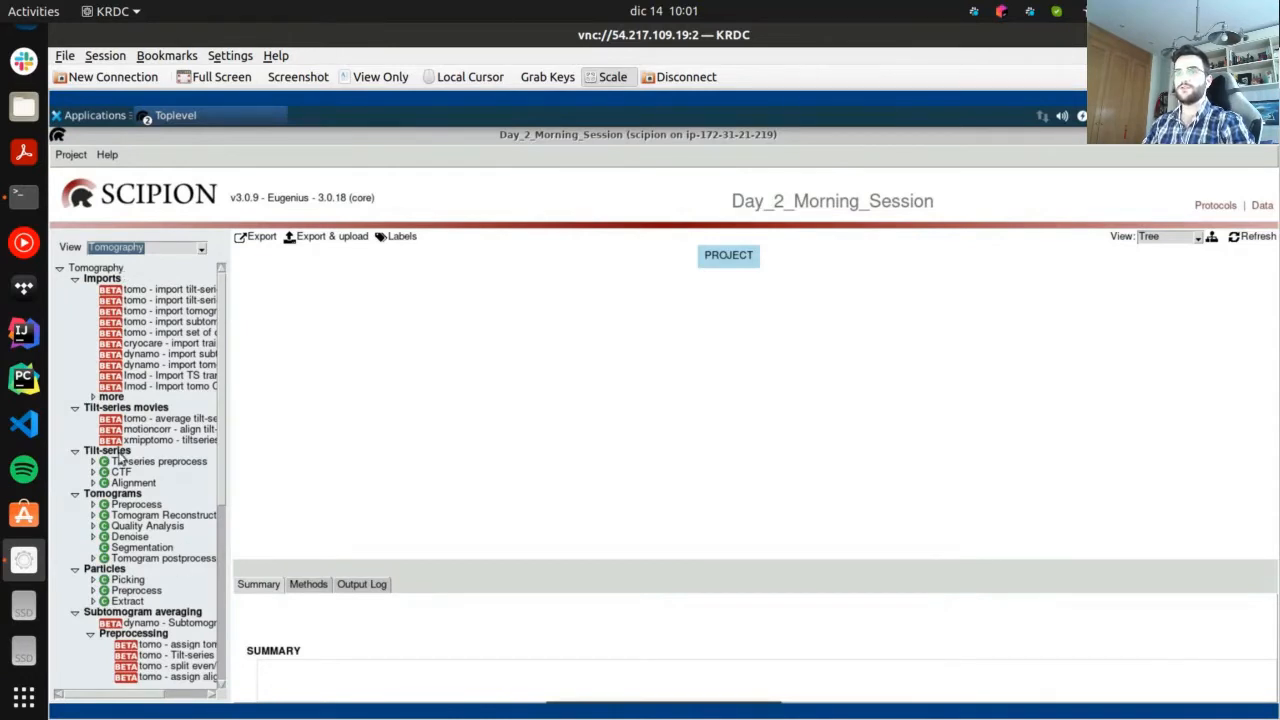
# Look through the complete protocol list in the All view and return to the Tomography view
pyautogui.click(168, 251)
pyautogui.click(94, 307)
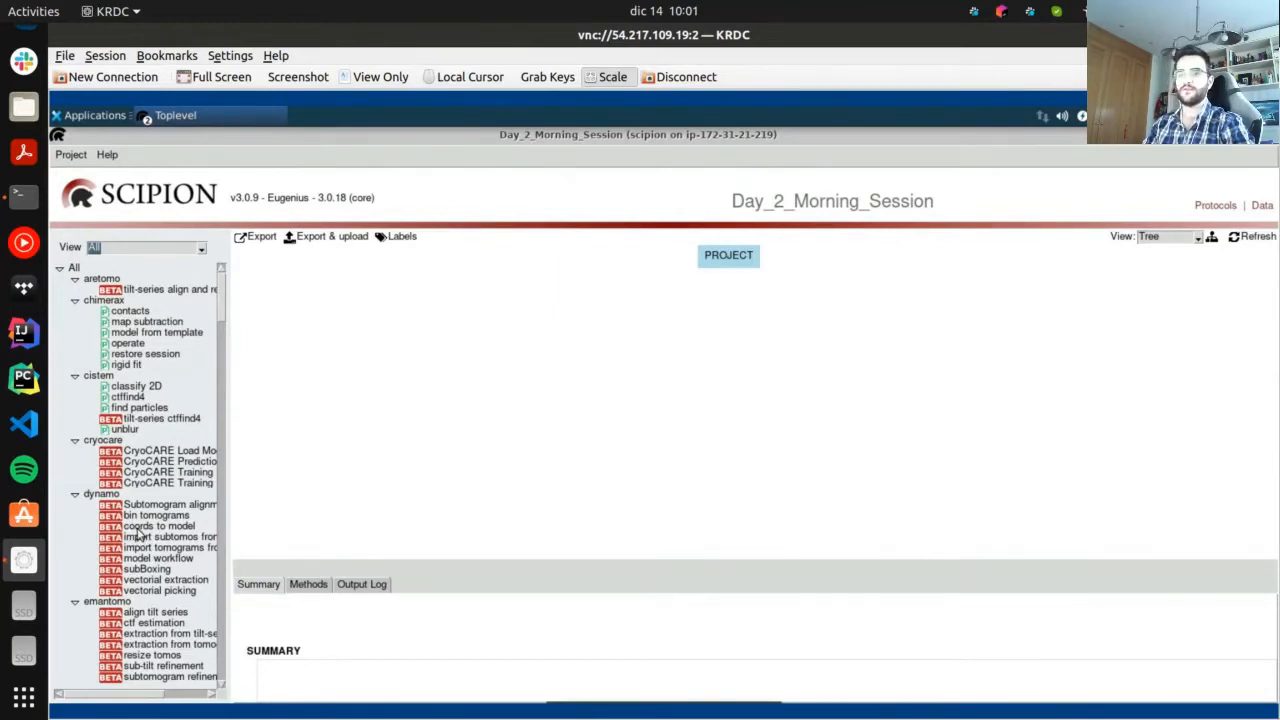
pyautogui.scroll(-3, 140, 535)
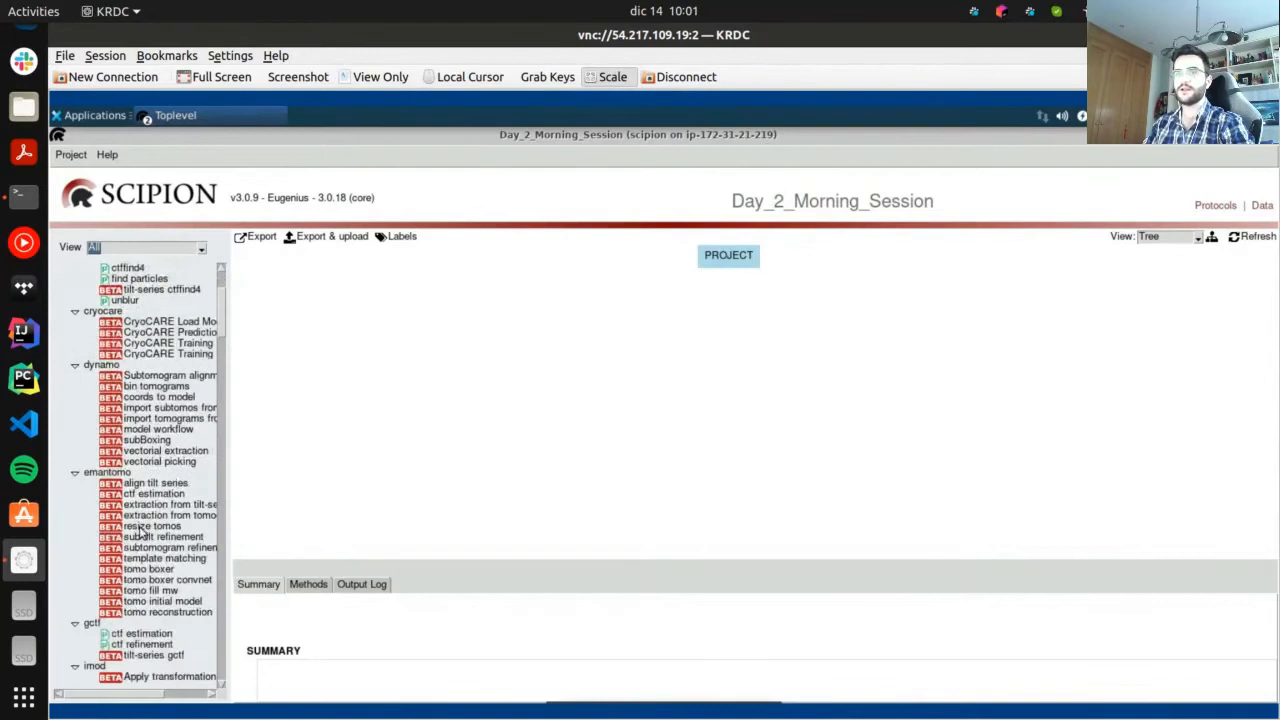
pyautogui.scroll(3, 140, 530)
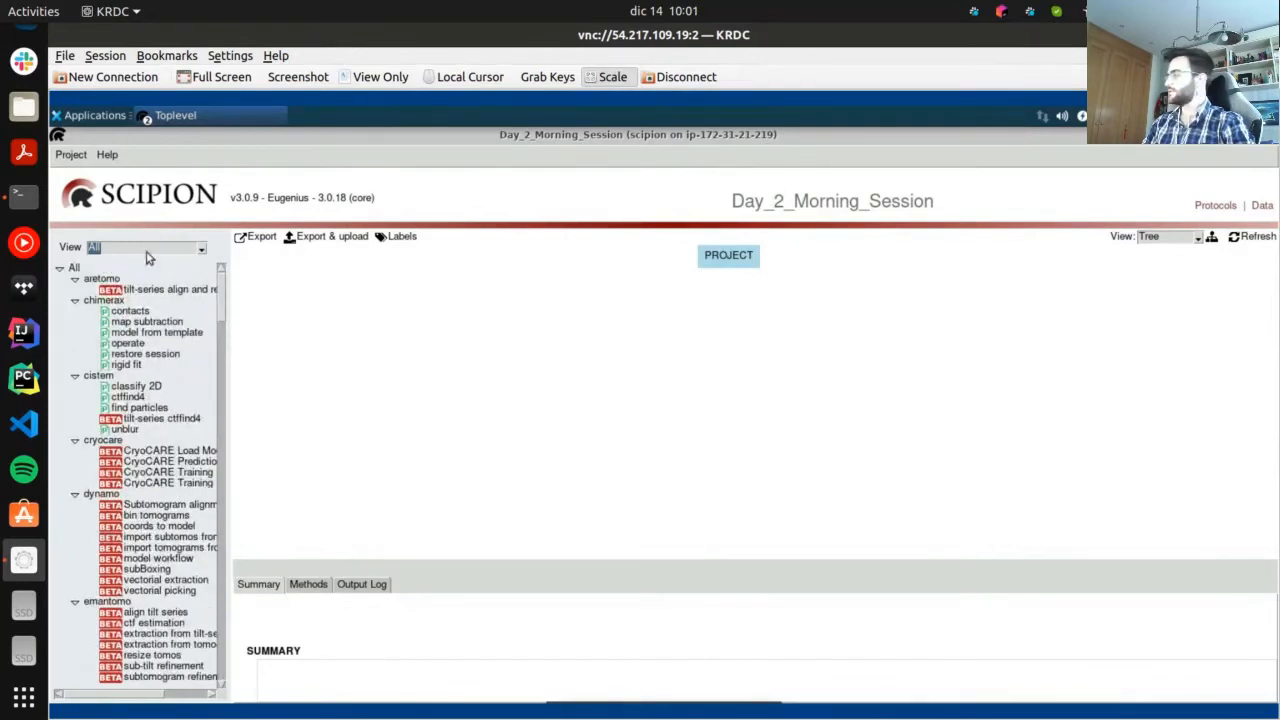
pyautogui.click(147, 258)
pyautogui.click(137, 299)
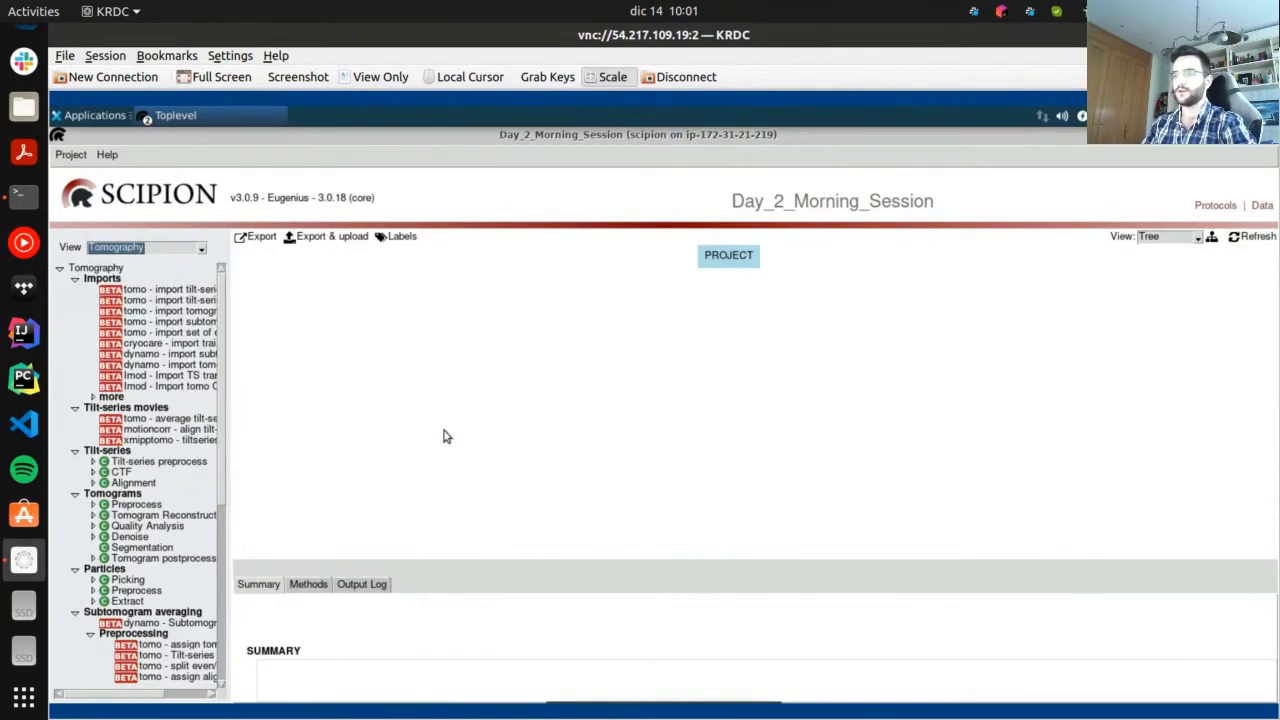
pyautogui.hotkey('ctrl', 'f')
pyautogui.moveTo(334, 406); pyautogui.dragTo(588, 325)
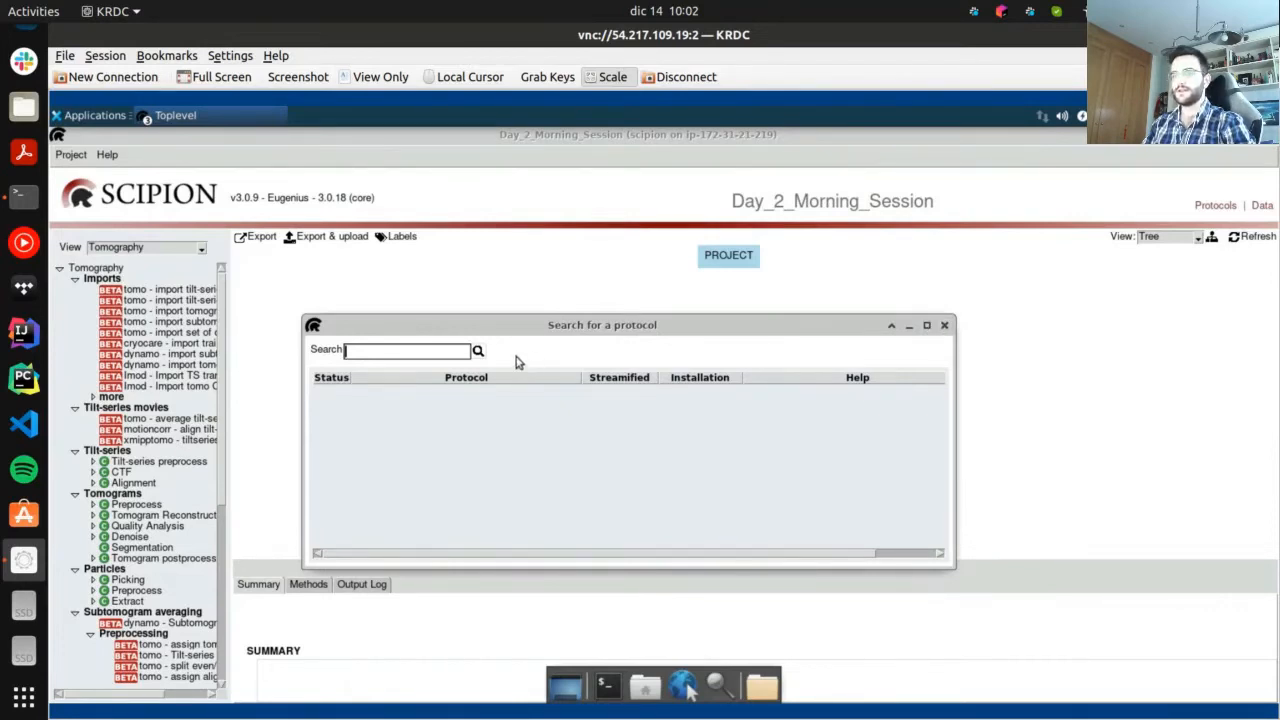
pyautogui.click(943, 326)
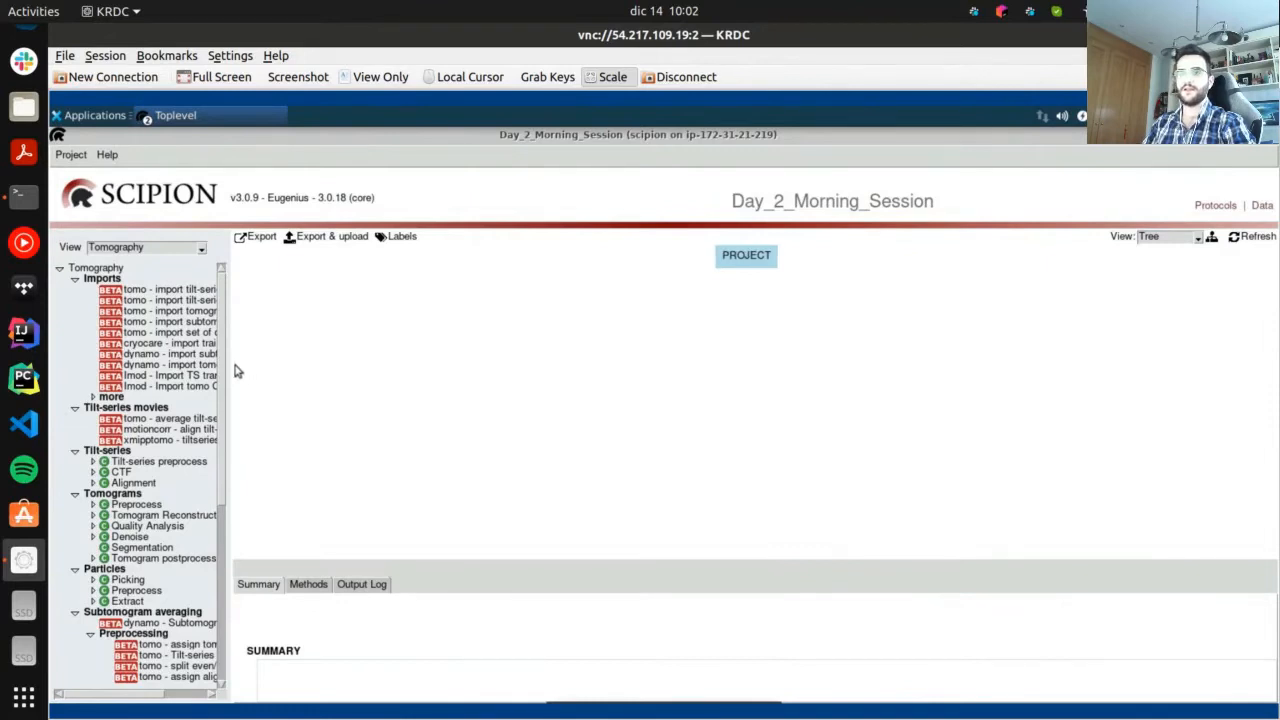
# Widen the protocol list to show full names and open the dynamo - import tomograms from Dynamo protocol
pyautogui.moveTo(229, 366); pyautogui.dragTo(352, 367)
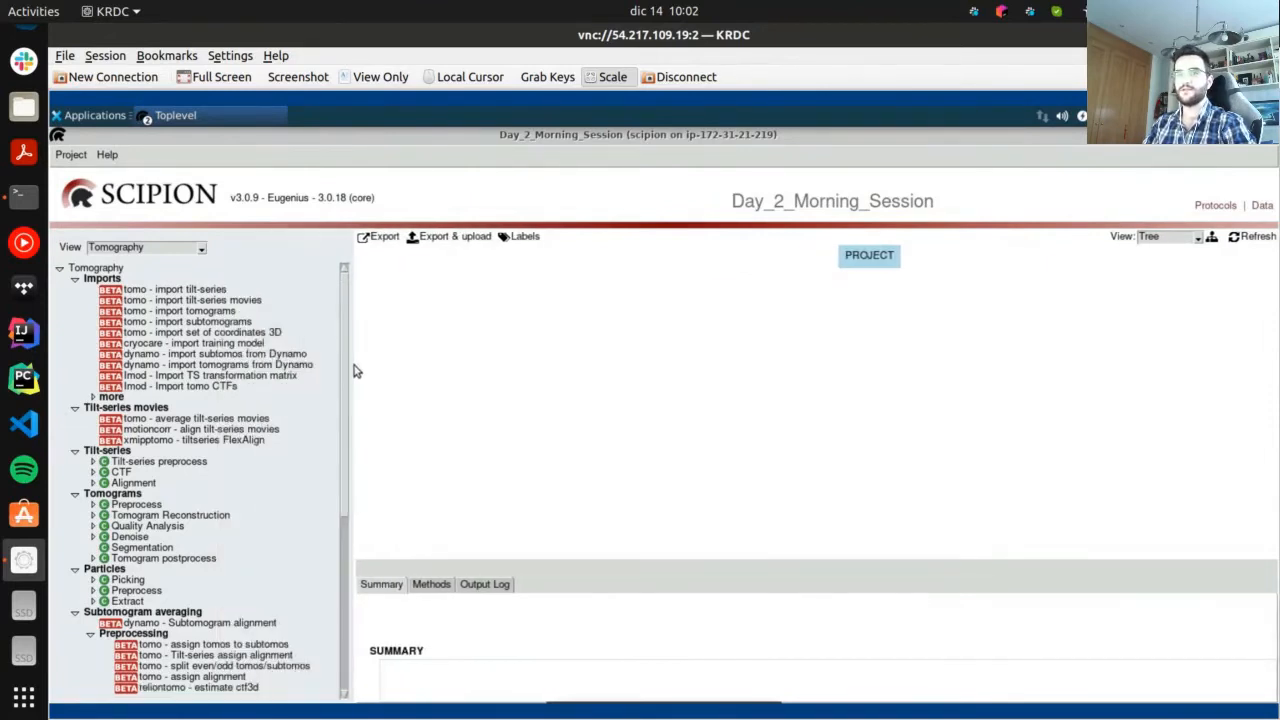
pyautogui.click(196, 311)
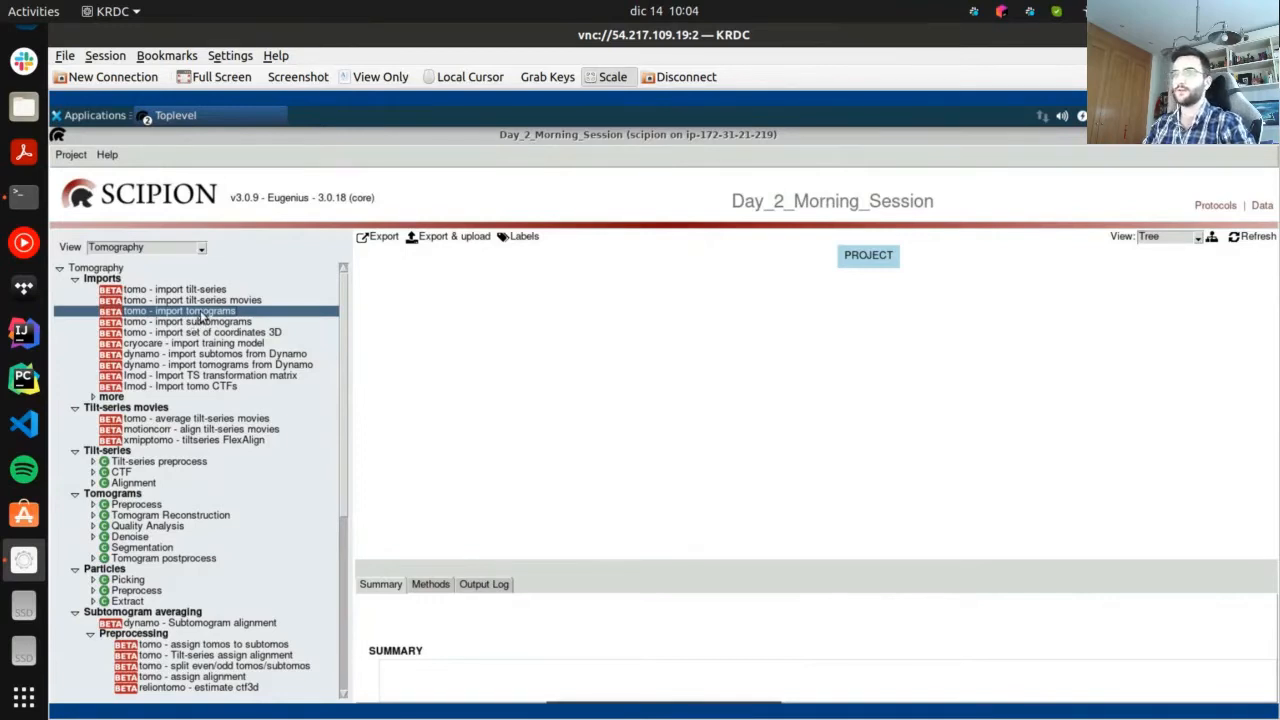
pyautogui.click(200, 366)
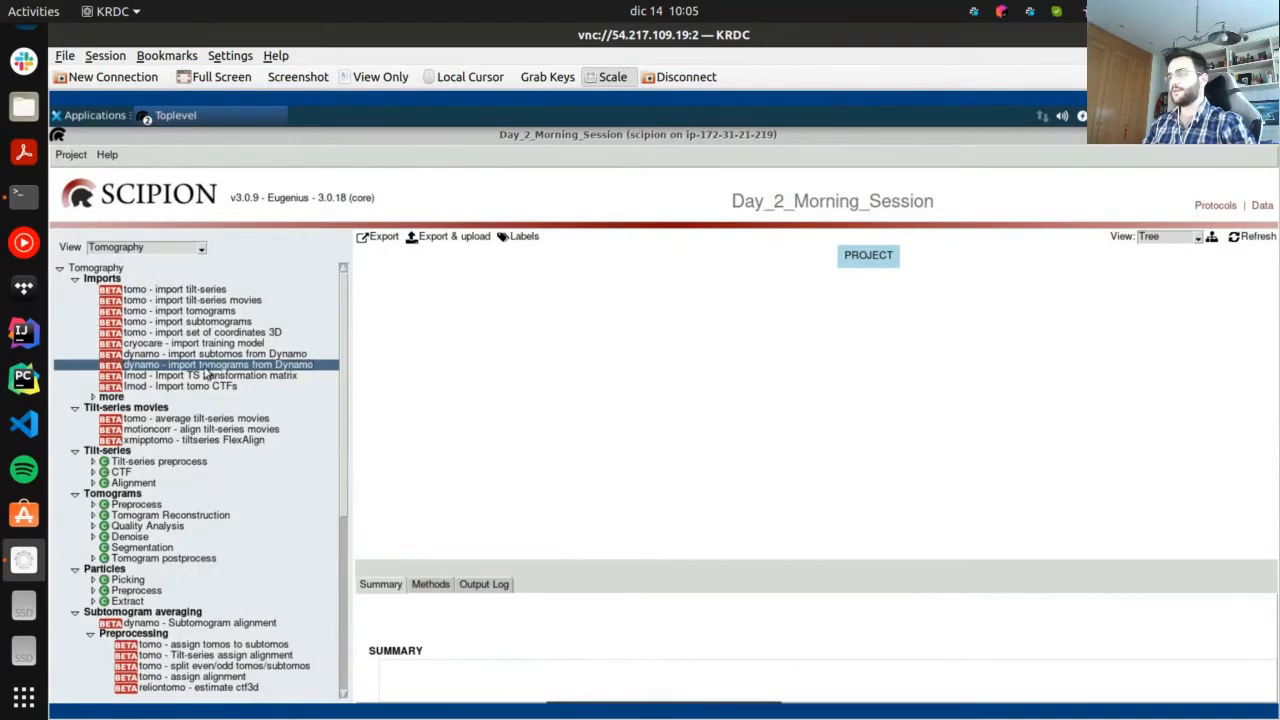
pyautogui.doubleClick(203, 369)
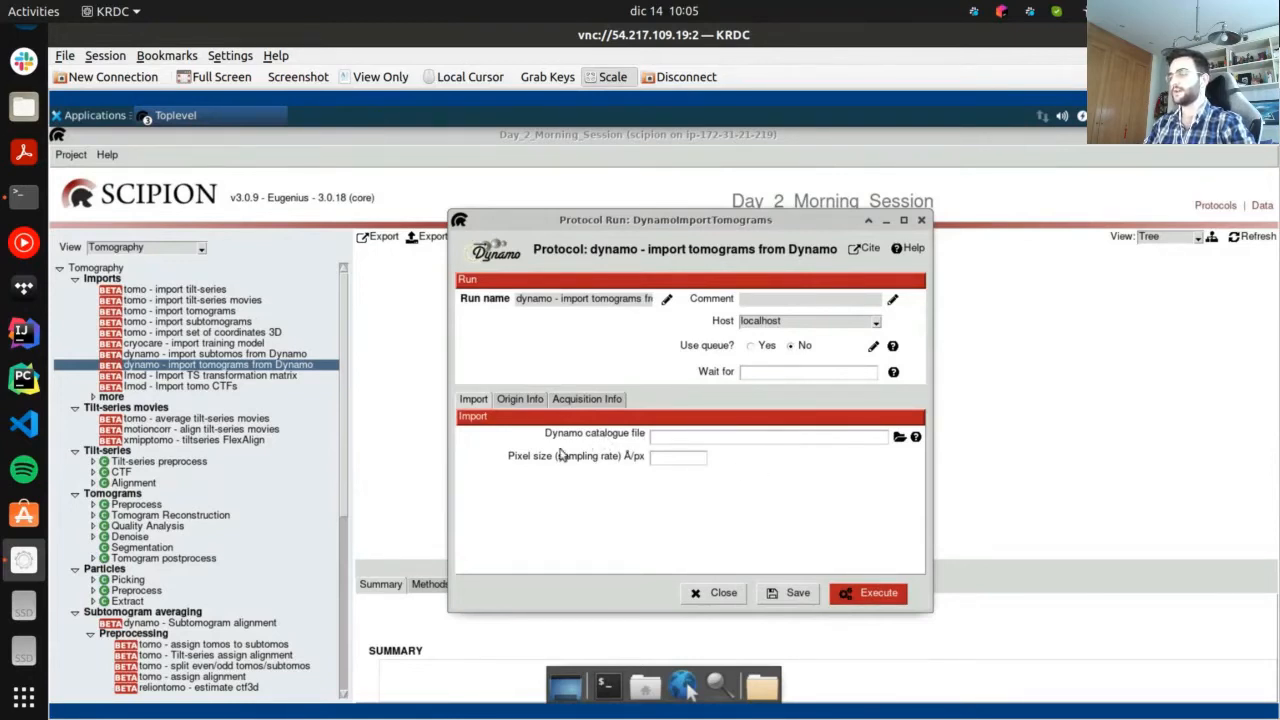
# Set the Dynamo catalogue file to myCatalogue.ctlg from the /home/scipion/data/Day2/eman-dynamo folder
pyautogui.click(899, 437)
pyautogui.moveTo(656, 252); pyautogui.dragTo(412, 132)
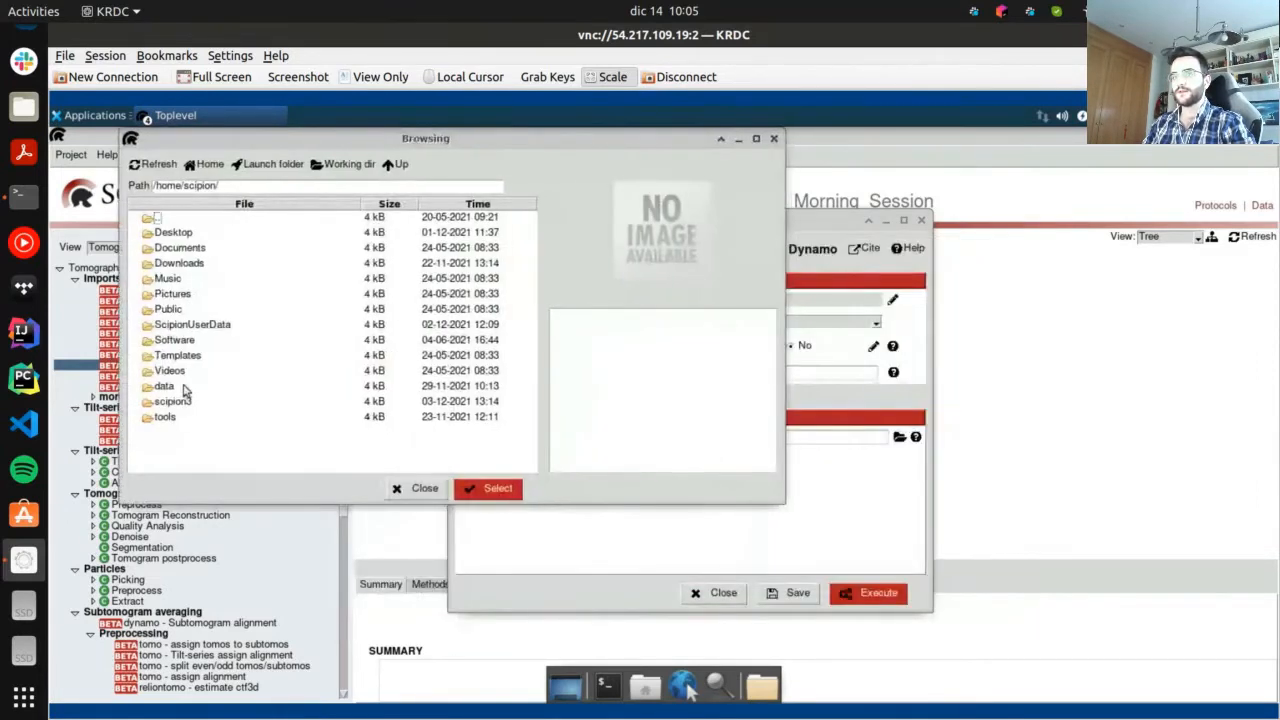
pyautogui.doubleClick(168, 390)
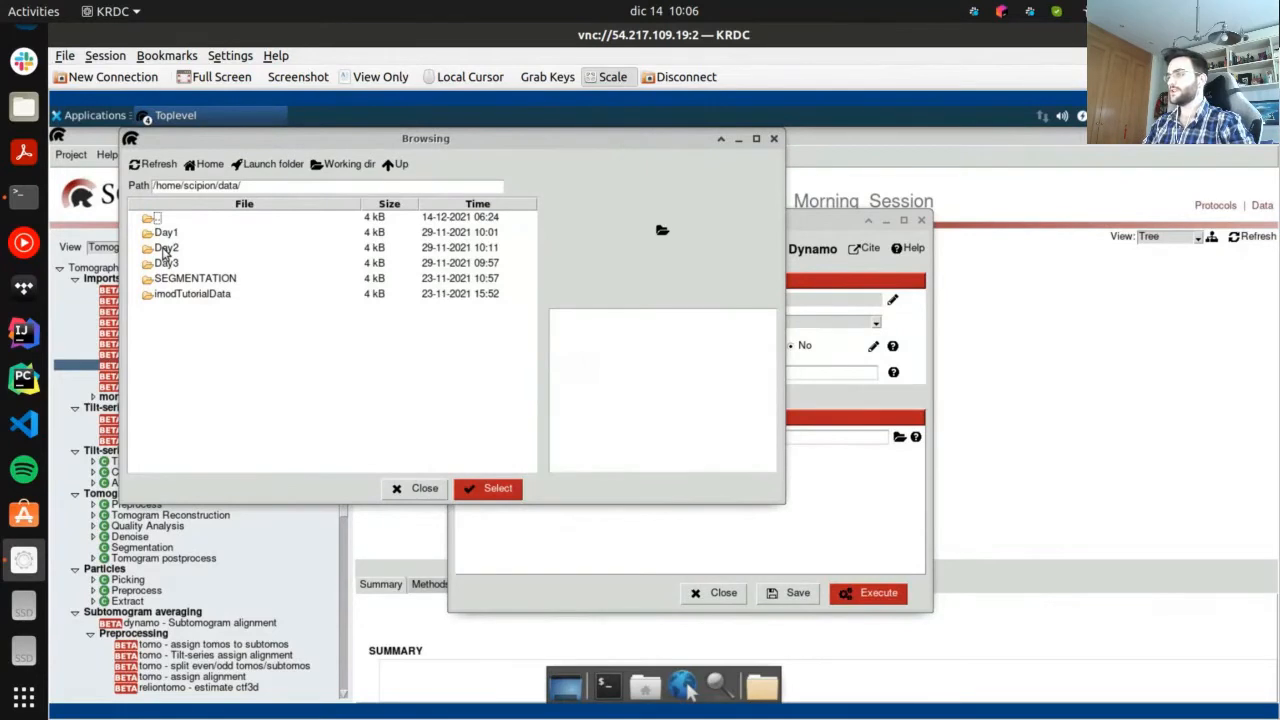
pyautogui.click(812, 226)
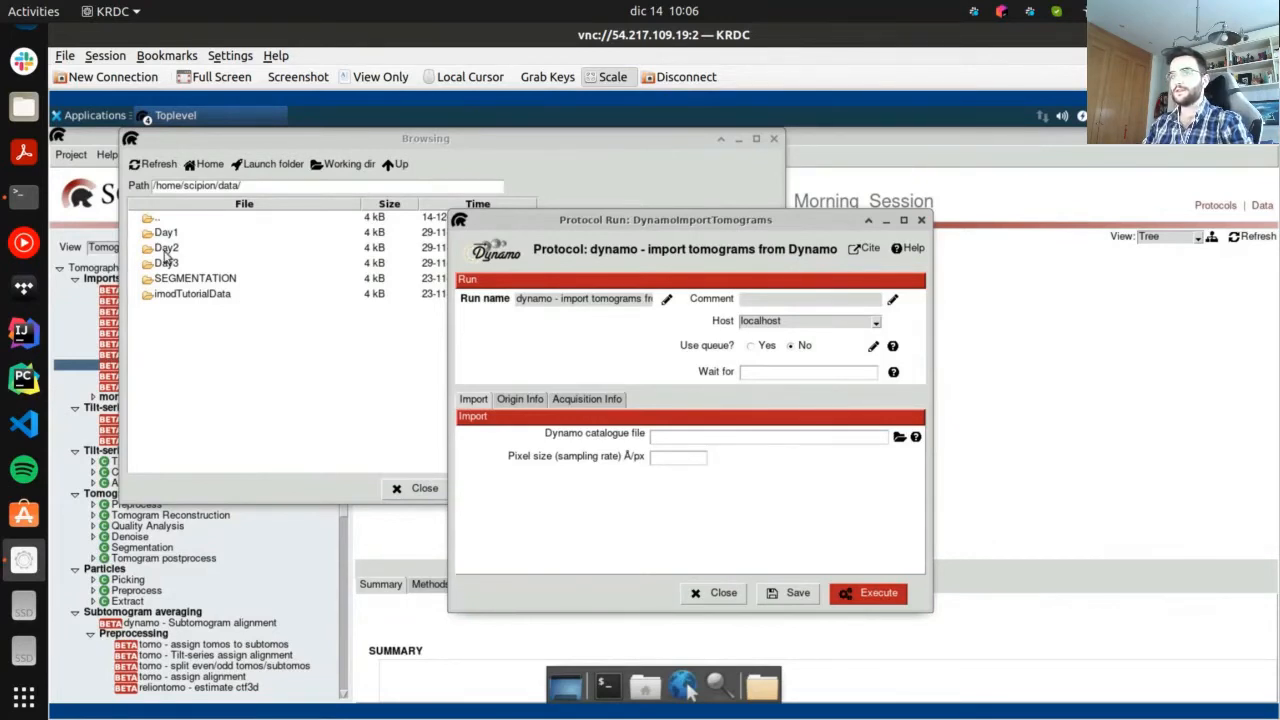
pyautogui.doubleClick(166, 249)
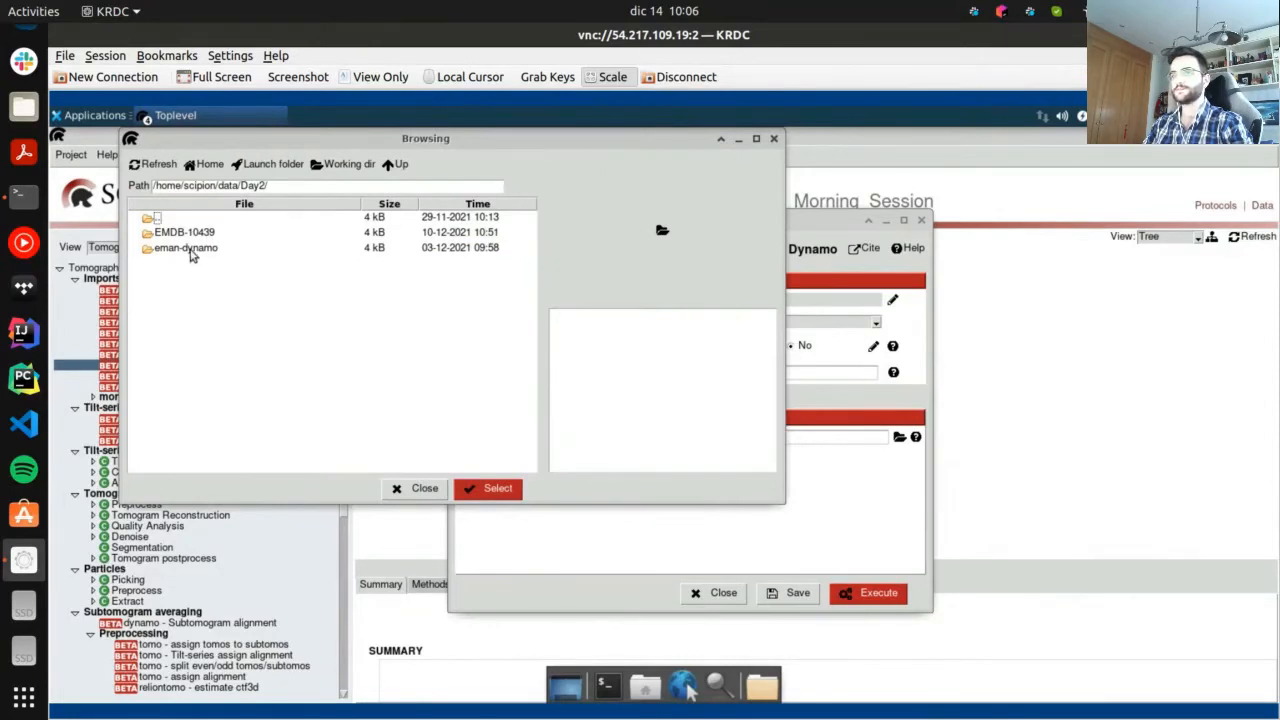
pyautogui.doubleClick(185, 252)
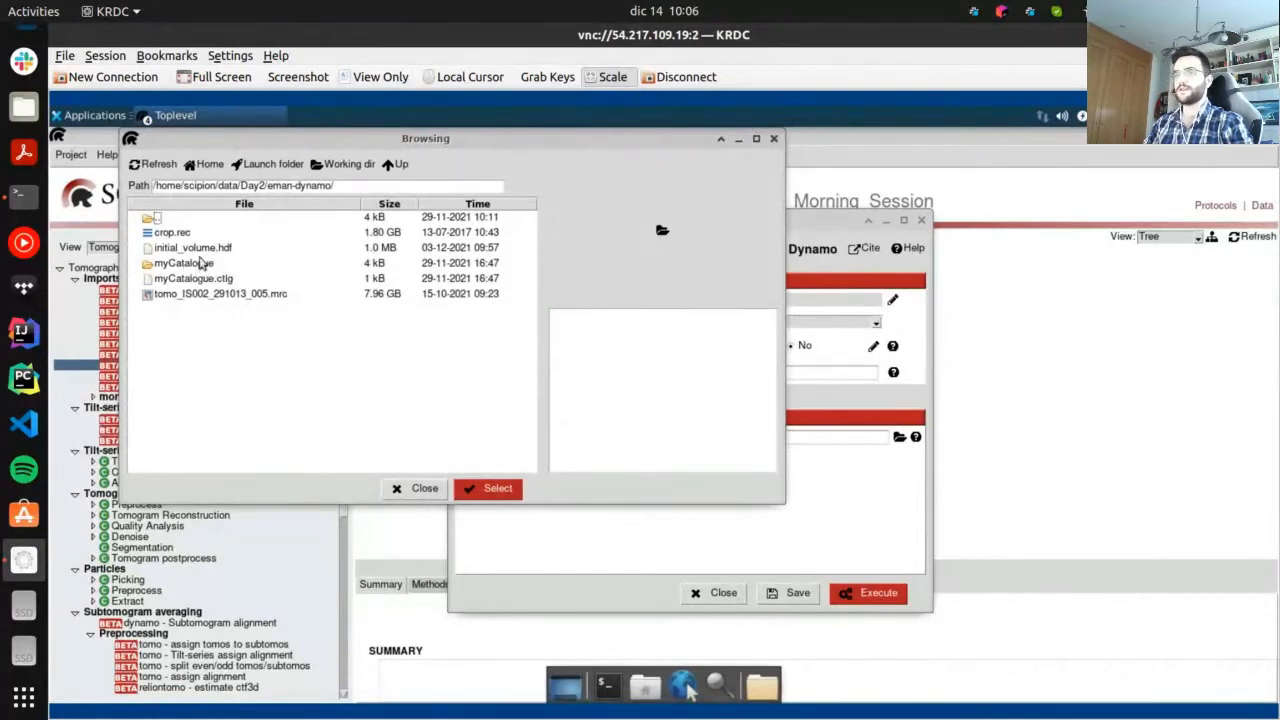
pyautogui.click(208, 280)
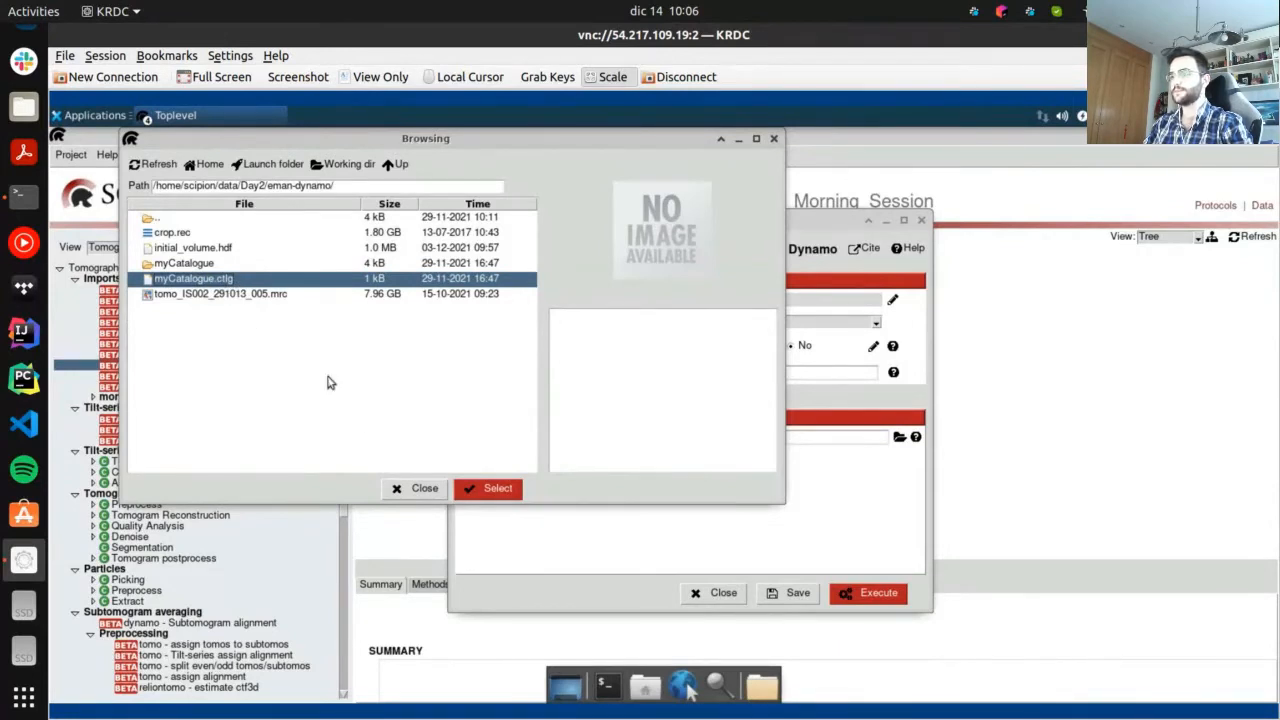
pyautogui.click(495, 490)
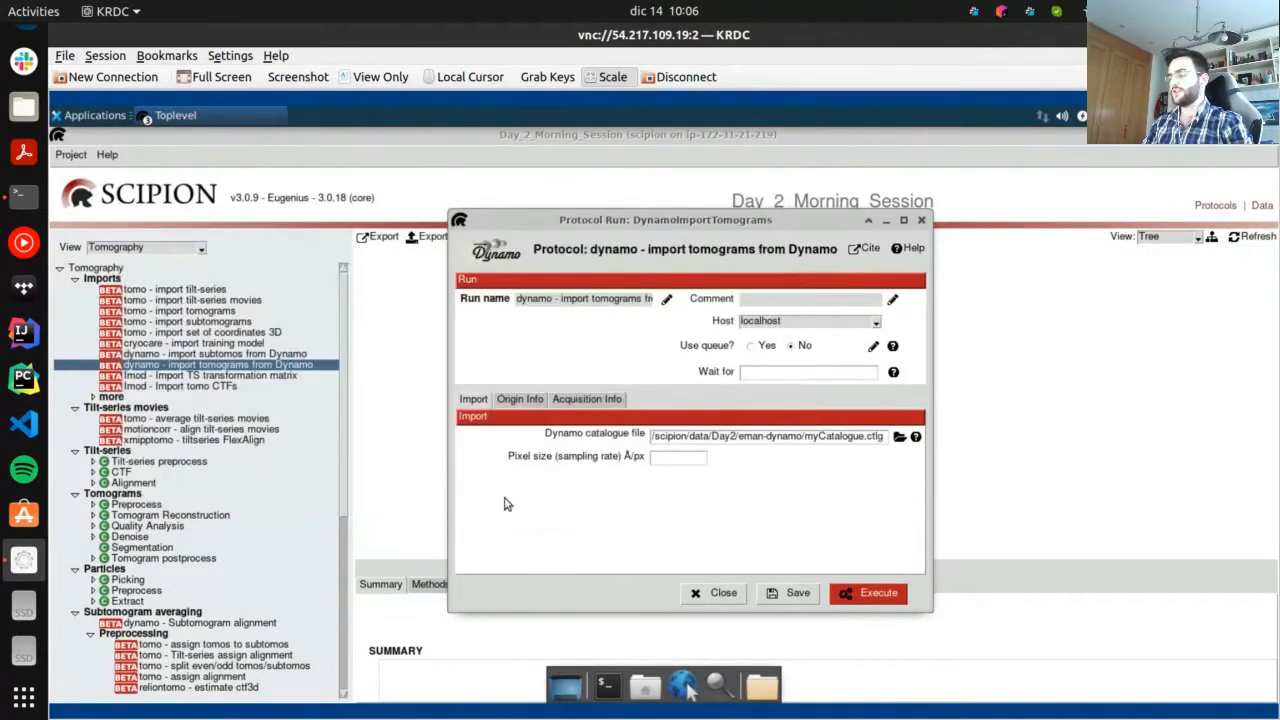
# Set the pixel size to 1 Å/px and enable setting the origin of coordinates, leaving the x, y and z offsets empty
pyautogui.click(671, 461)
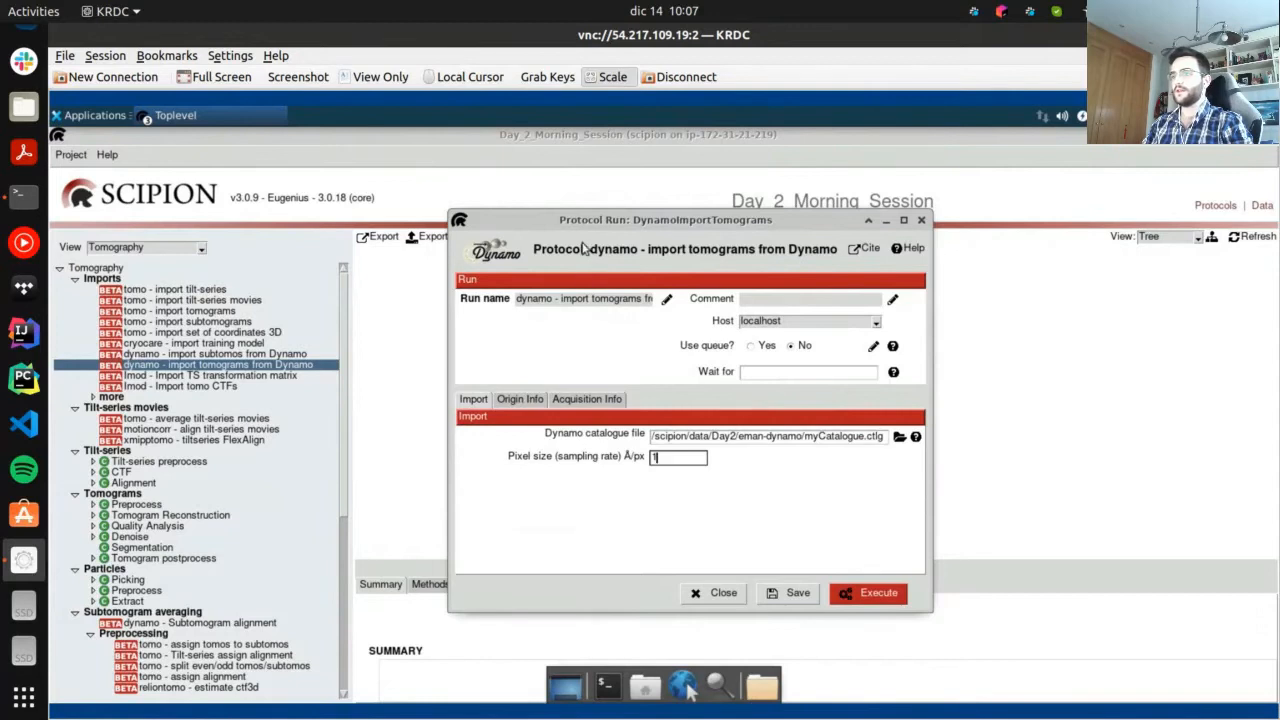
pyautogui.moveTo(583, 222); pyautogui.dragTo(515, 179)
pyautogui.click(455, 356)
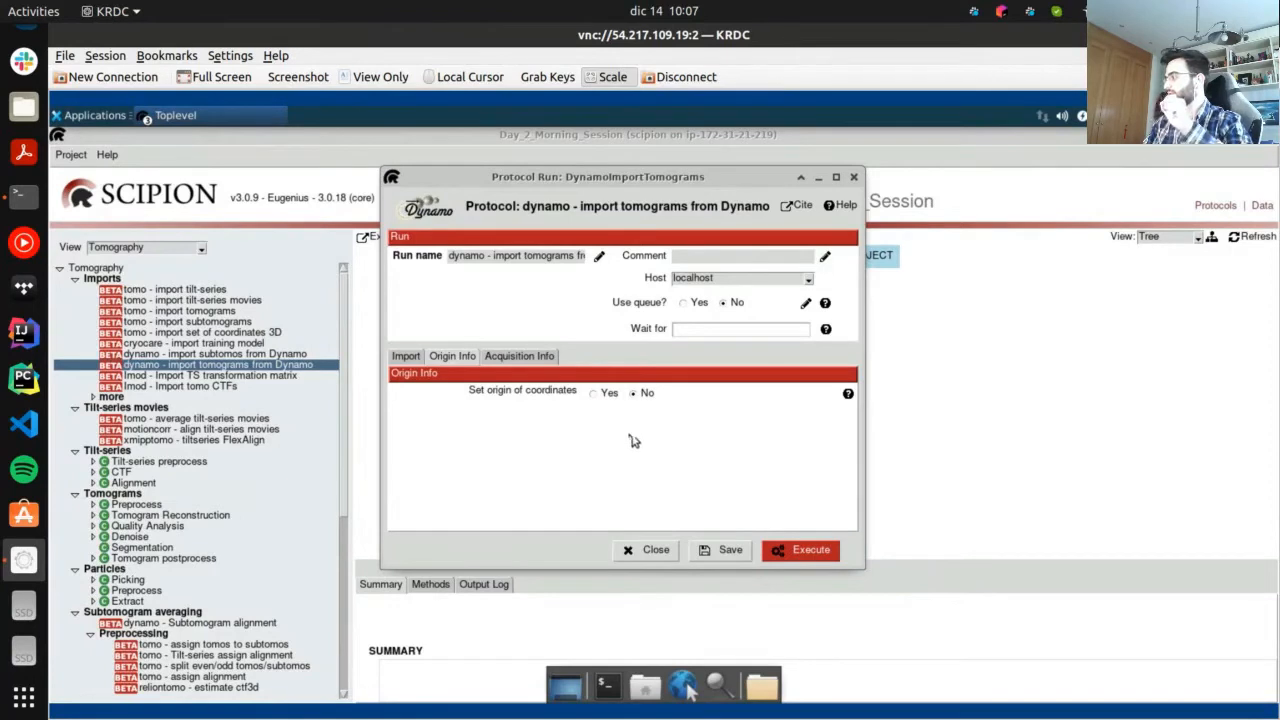
pyautogui.click(599, 393)
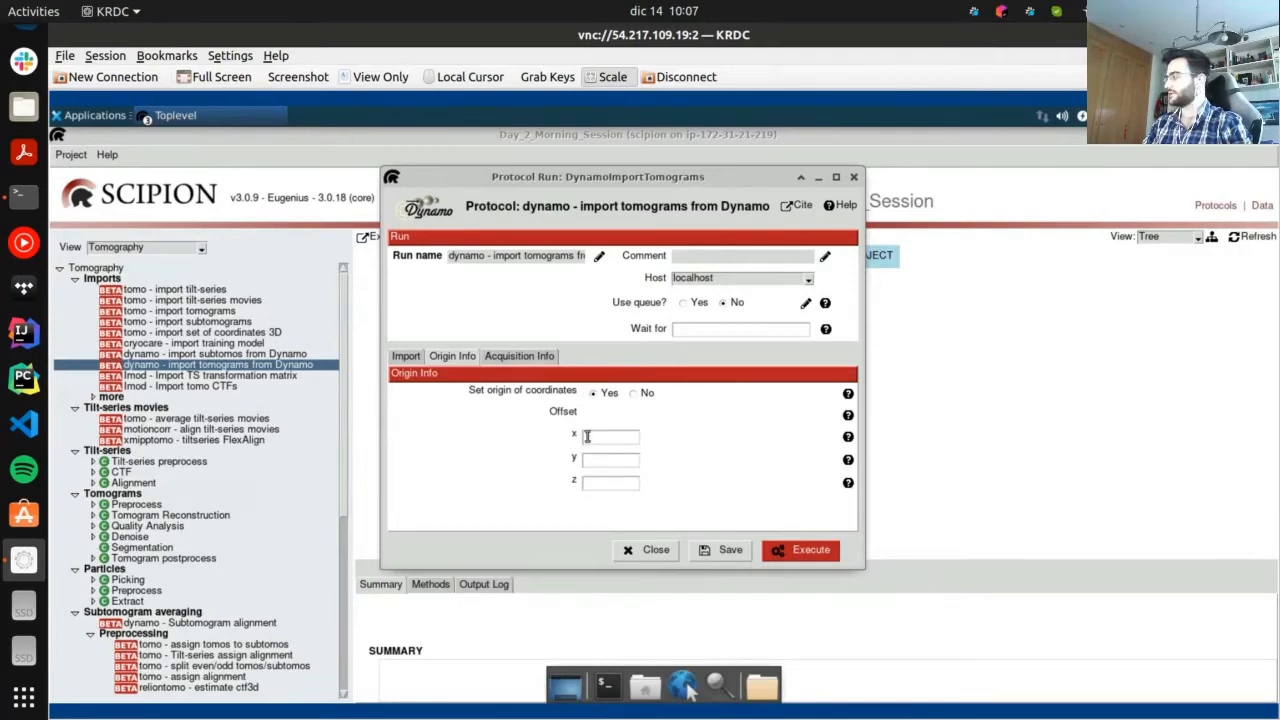
pyautogui.click(595, 460)
pyautogui.click(598, 486)
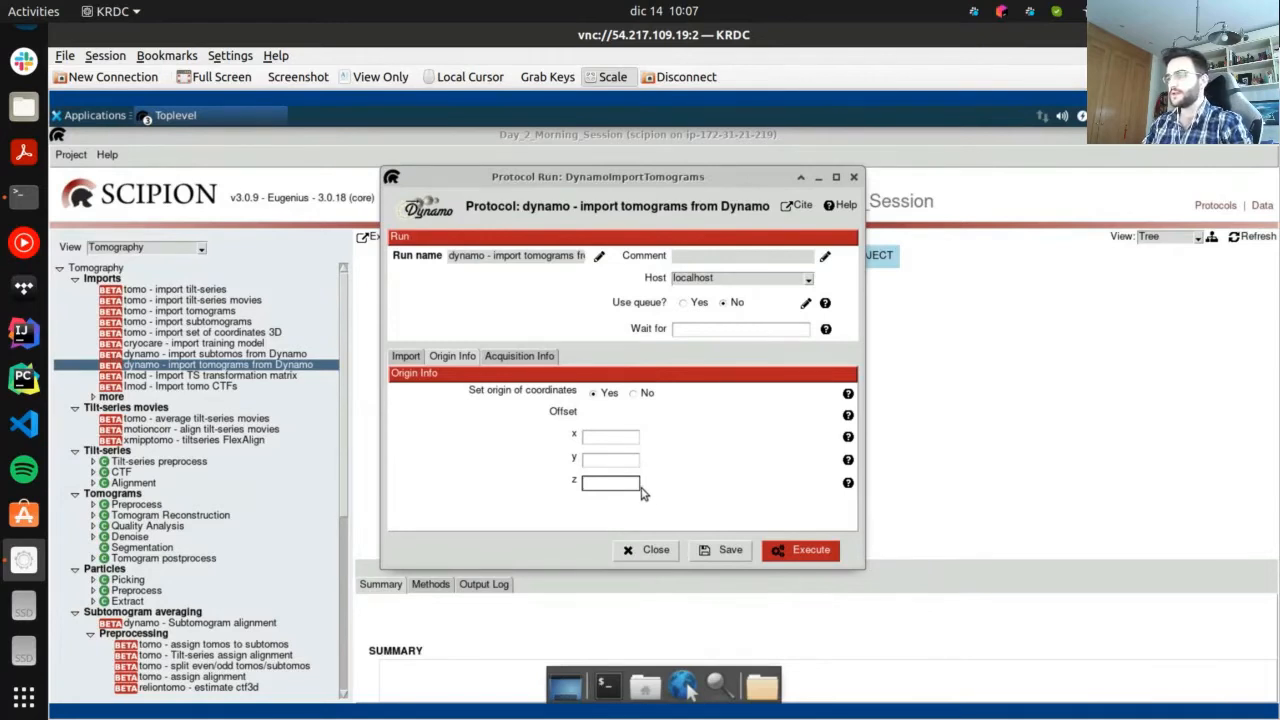
# Browse from the home folder to data/Day2/eman-dynamo and reselect myCatalogue.ctlg as the Dynamo catalogue file
pyautogui.click(410, 358)
pyautogui.click(832, 394)
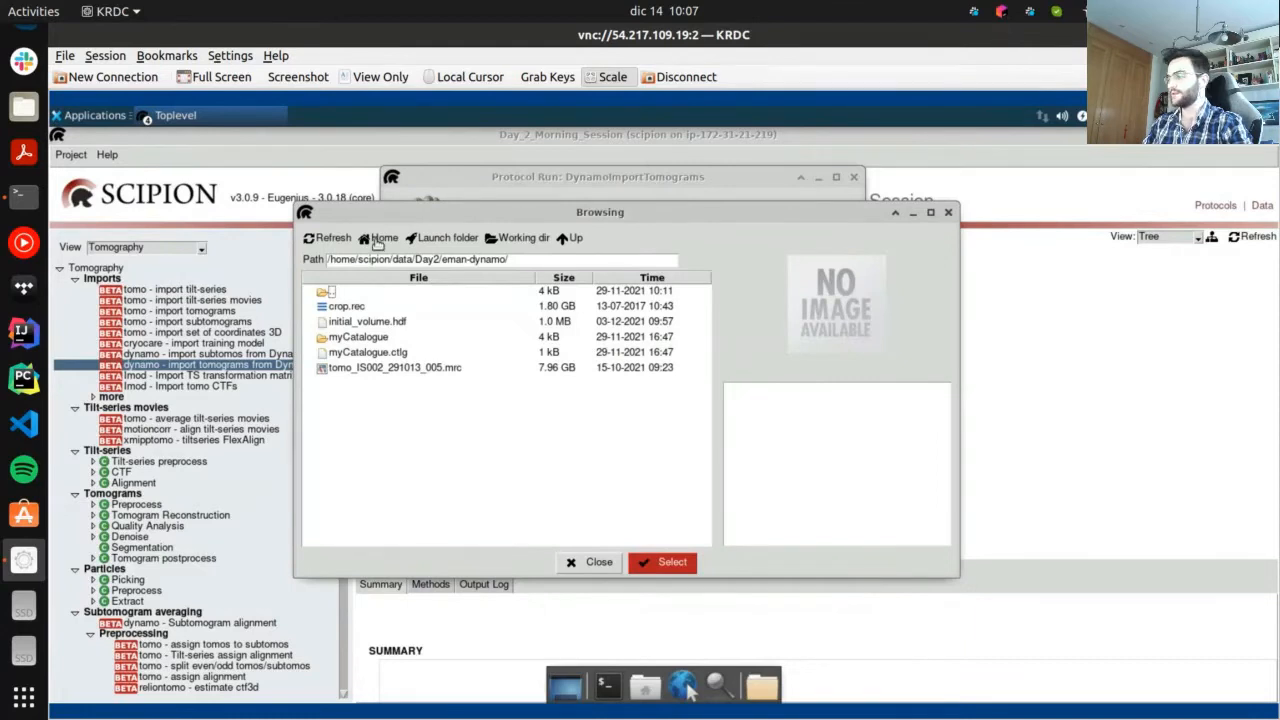
pyautogui.click(378, 238)
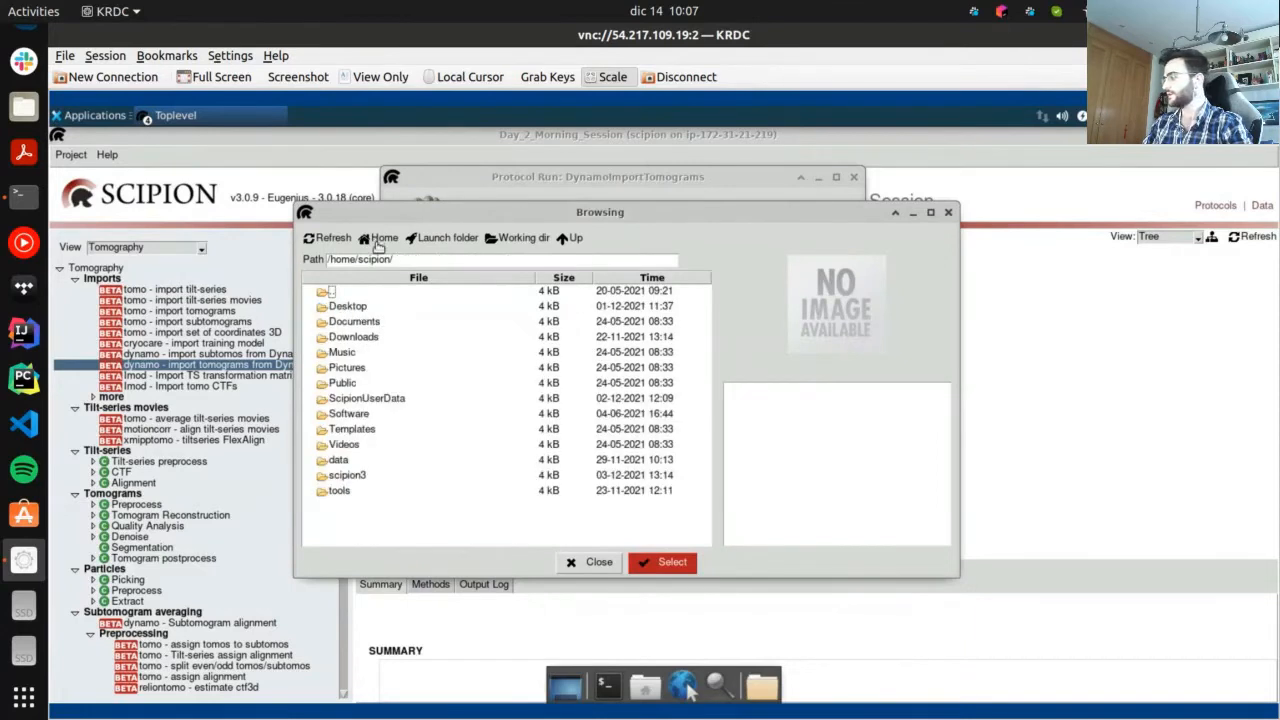
pyautogui.doubleClick(345, 460)
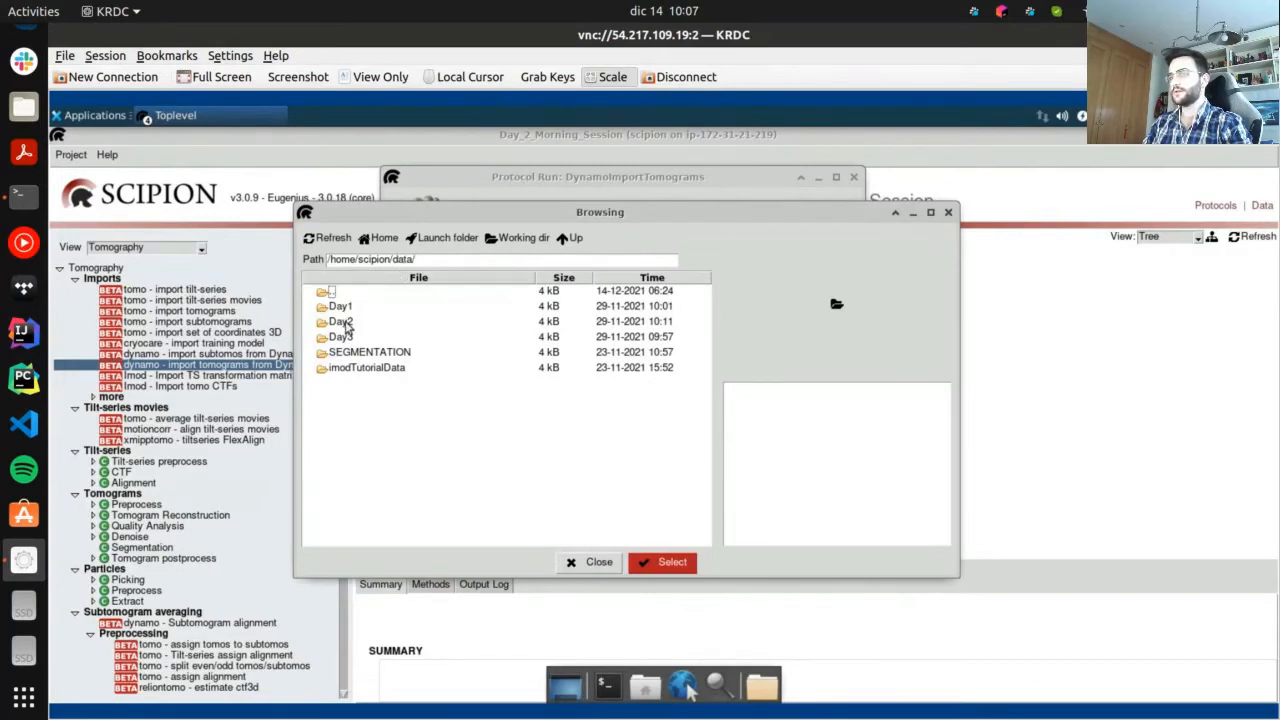
pyautogui.click(345, 323)
pyautogui.doubleClick(345, 323)
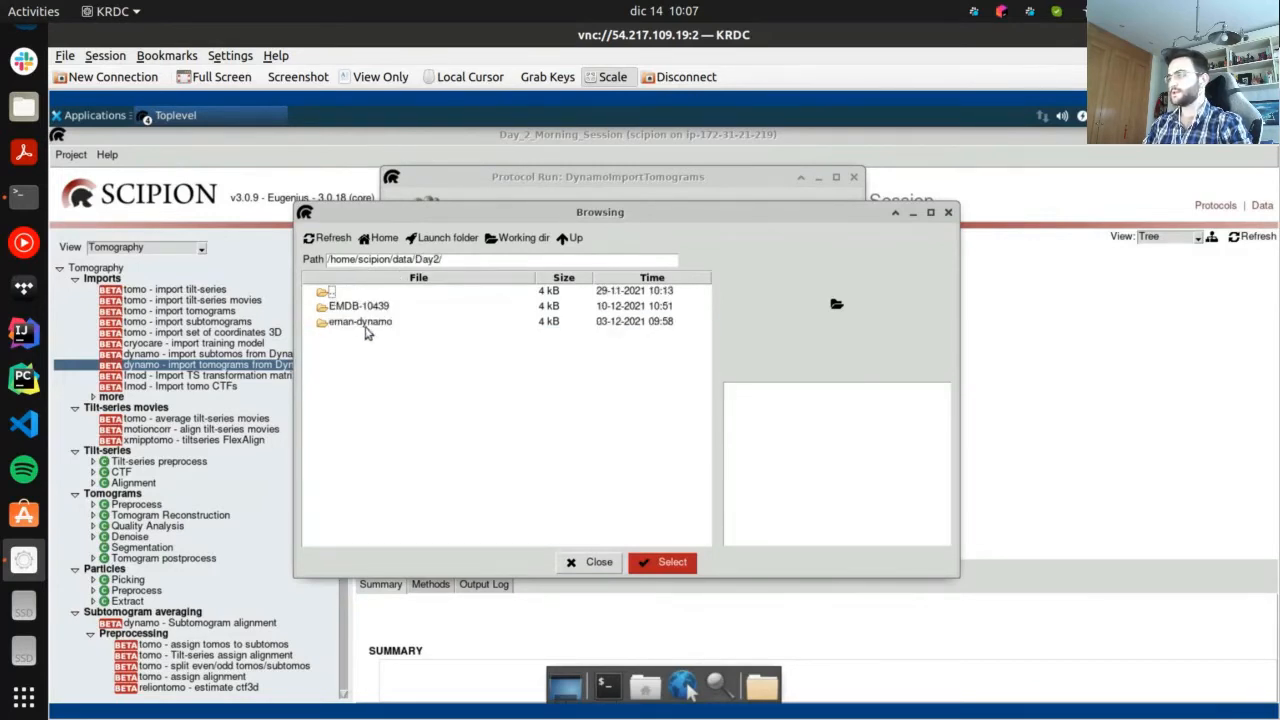
pyautogui.click(365, 329)
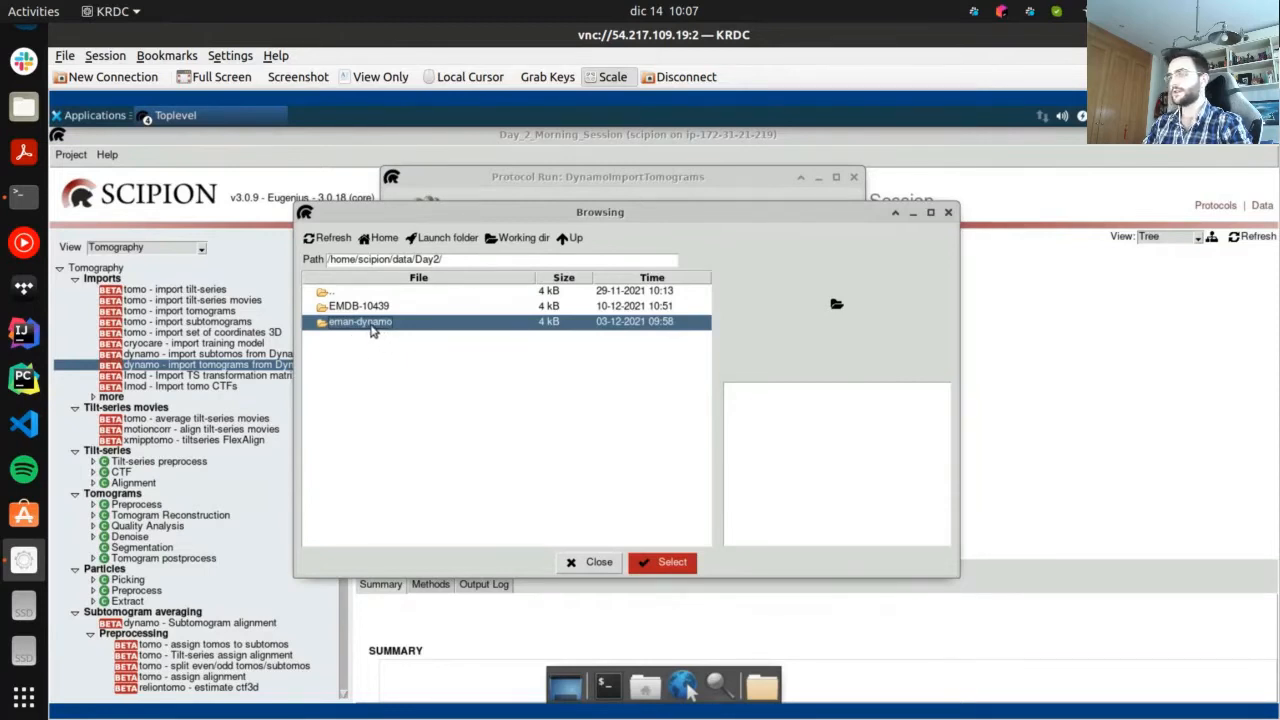
pyautogui.doubleClick(356, 326)
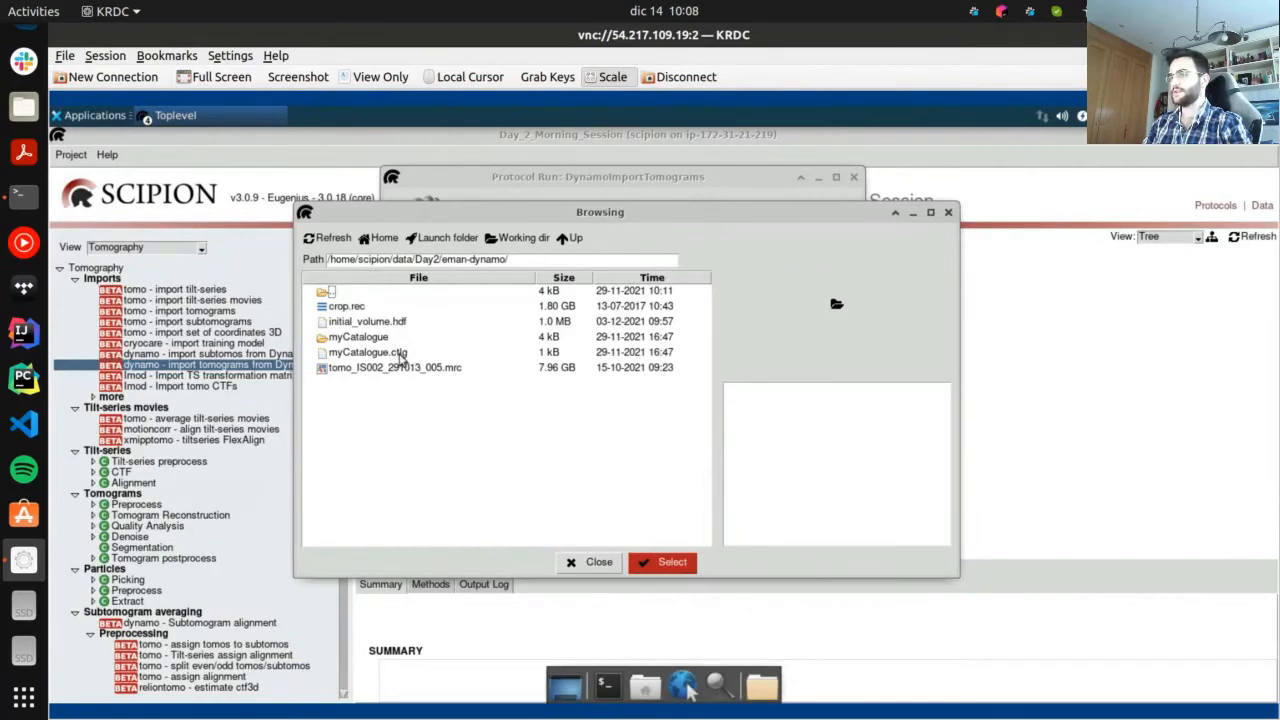
pyautogui.click(401, 356)
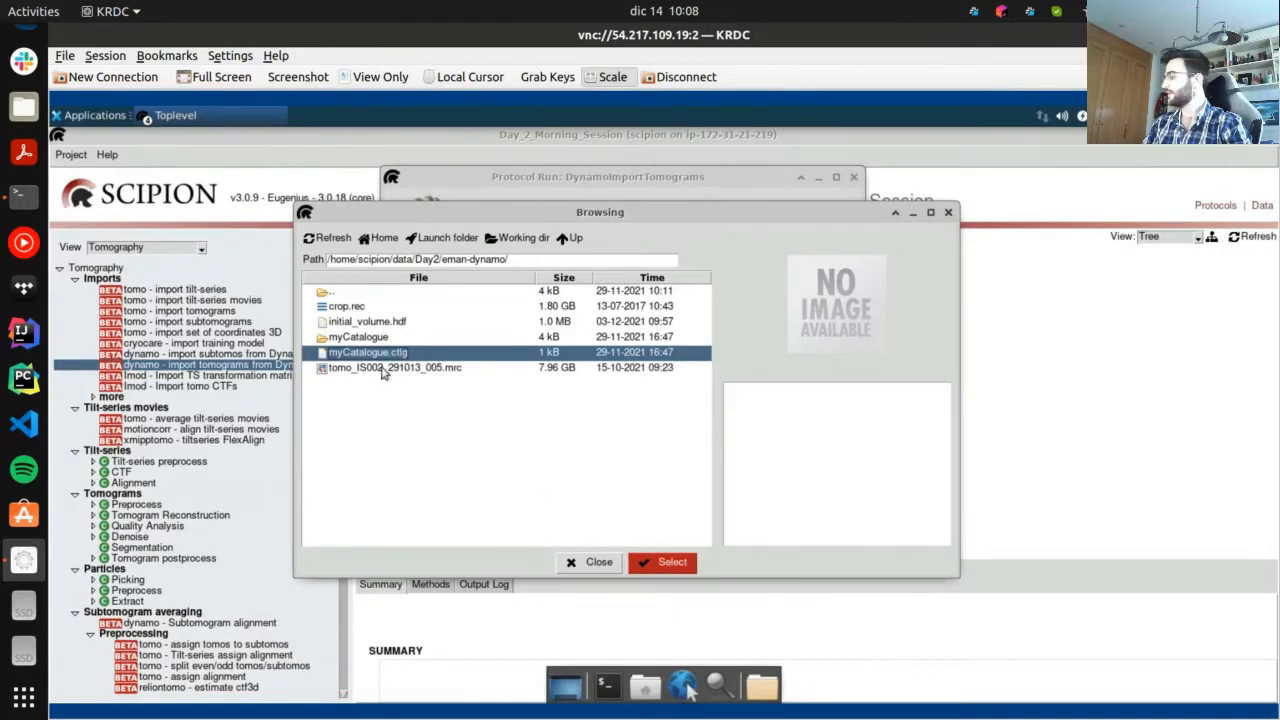
pyautogui.click(652, 563)
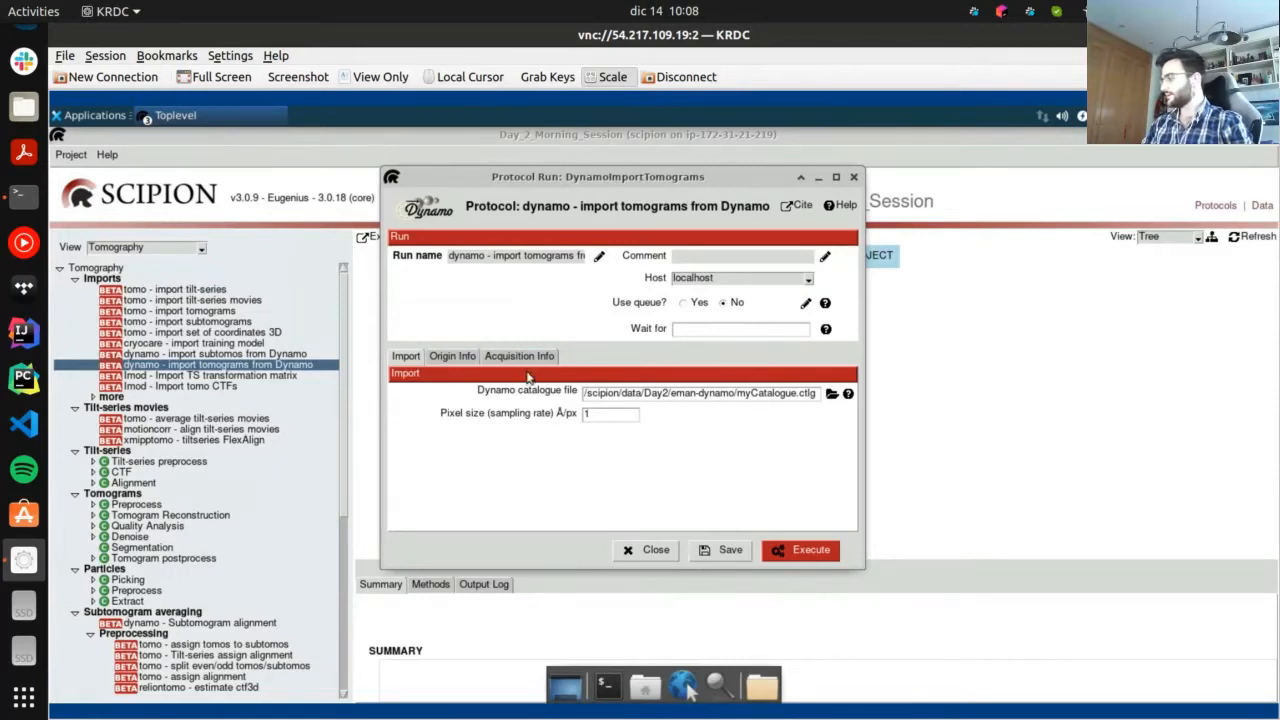
# Disable setting the origin of coordinates and choose Manual as the source of the acquisition info
pyautogui.click(453, 357)
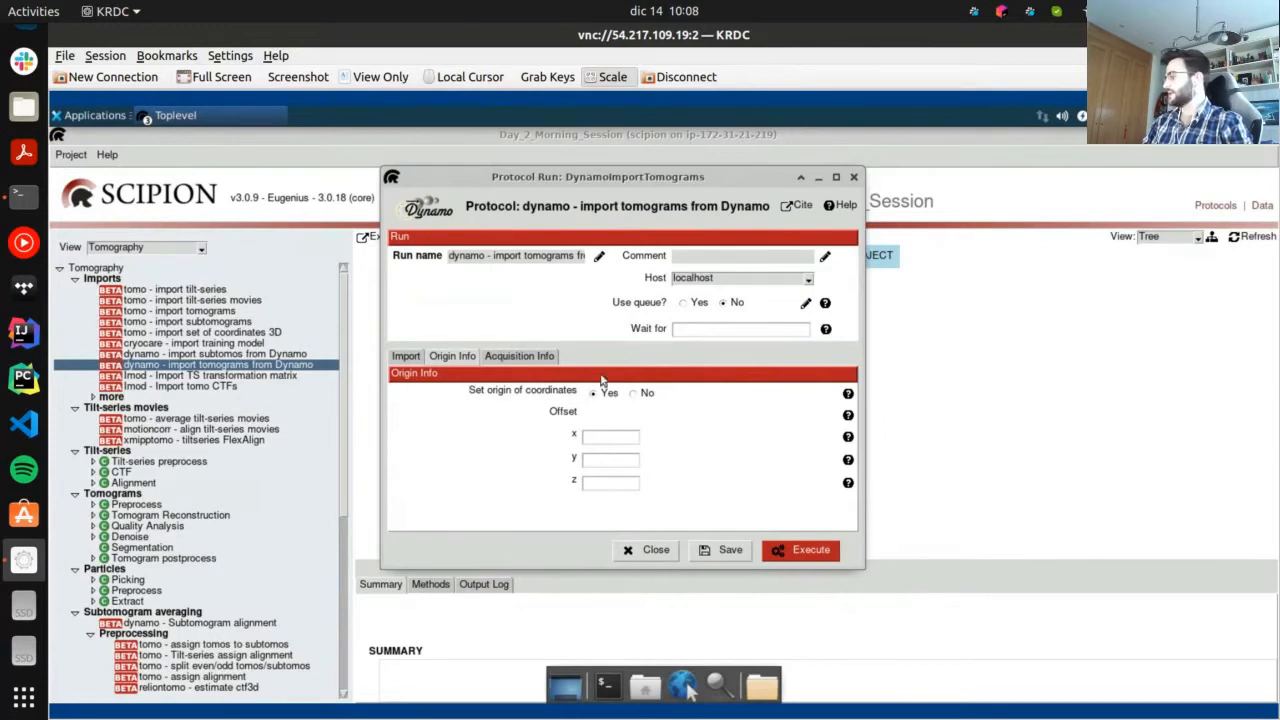
pyautogui.click(633, 393)
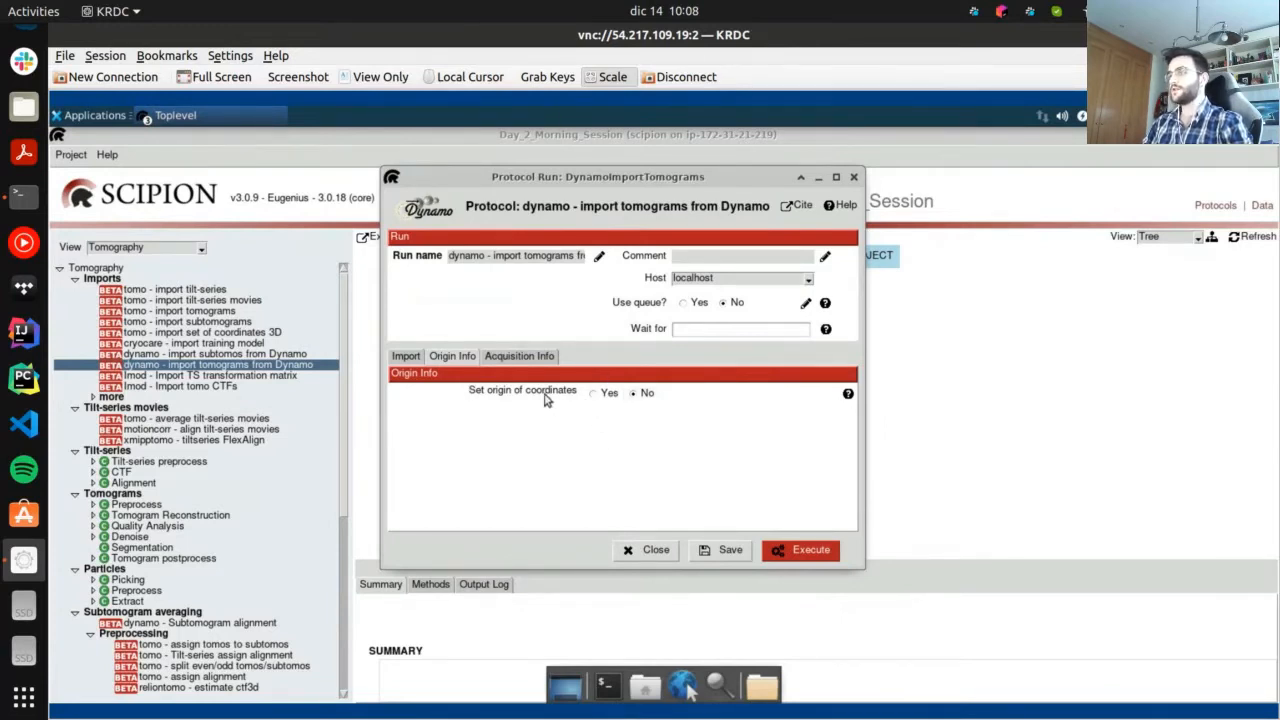
pyautogui.click(531, 359)
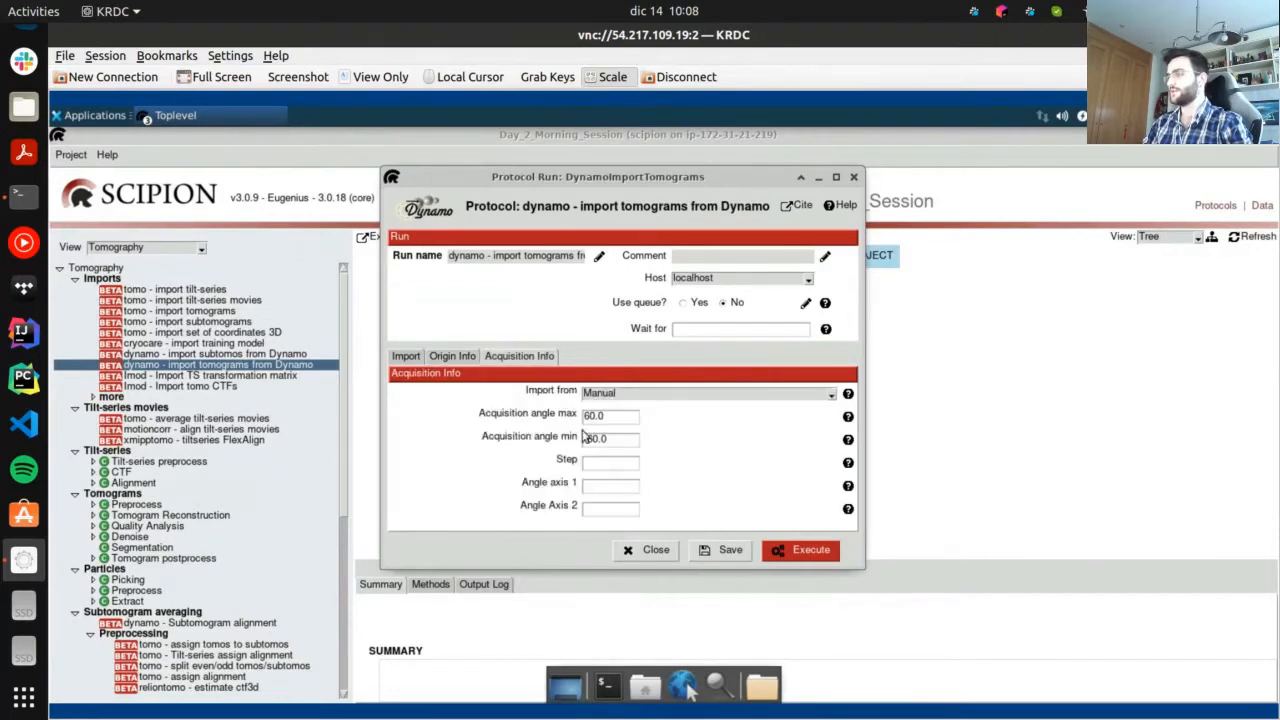
pyautogui.click(640, 394)
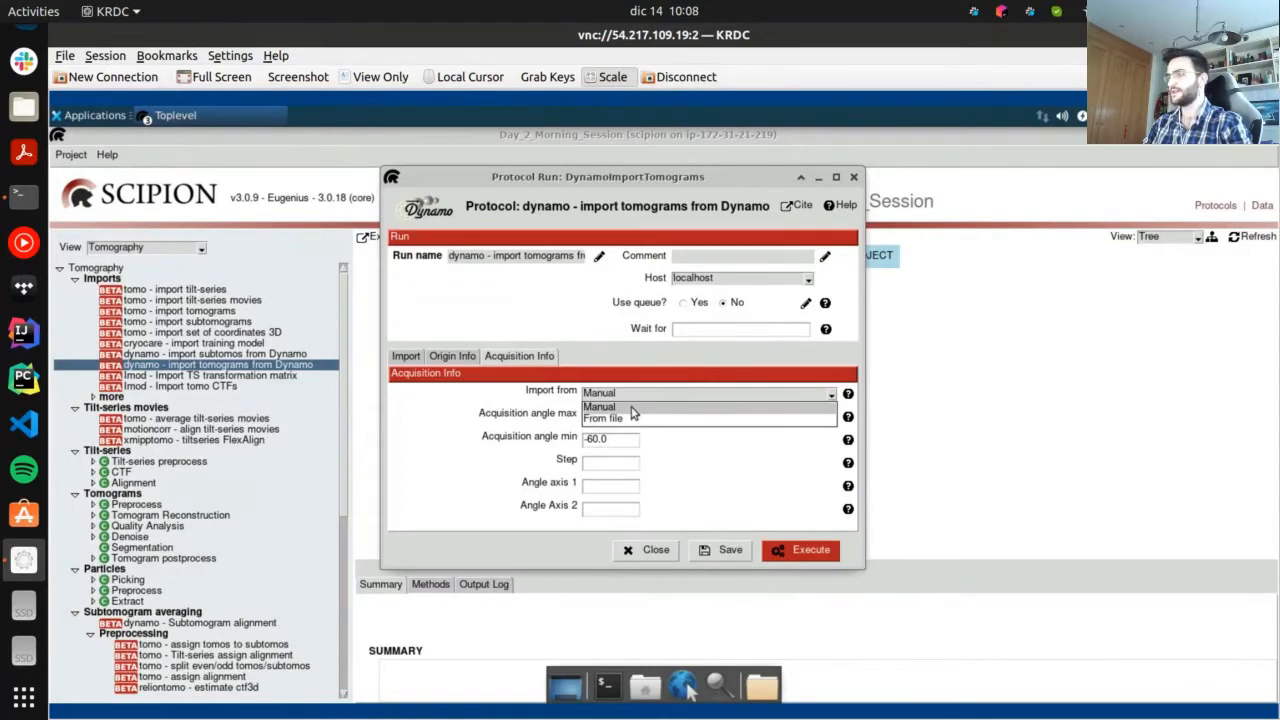
pyautogui.click(640, 407)
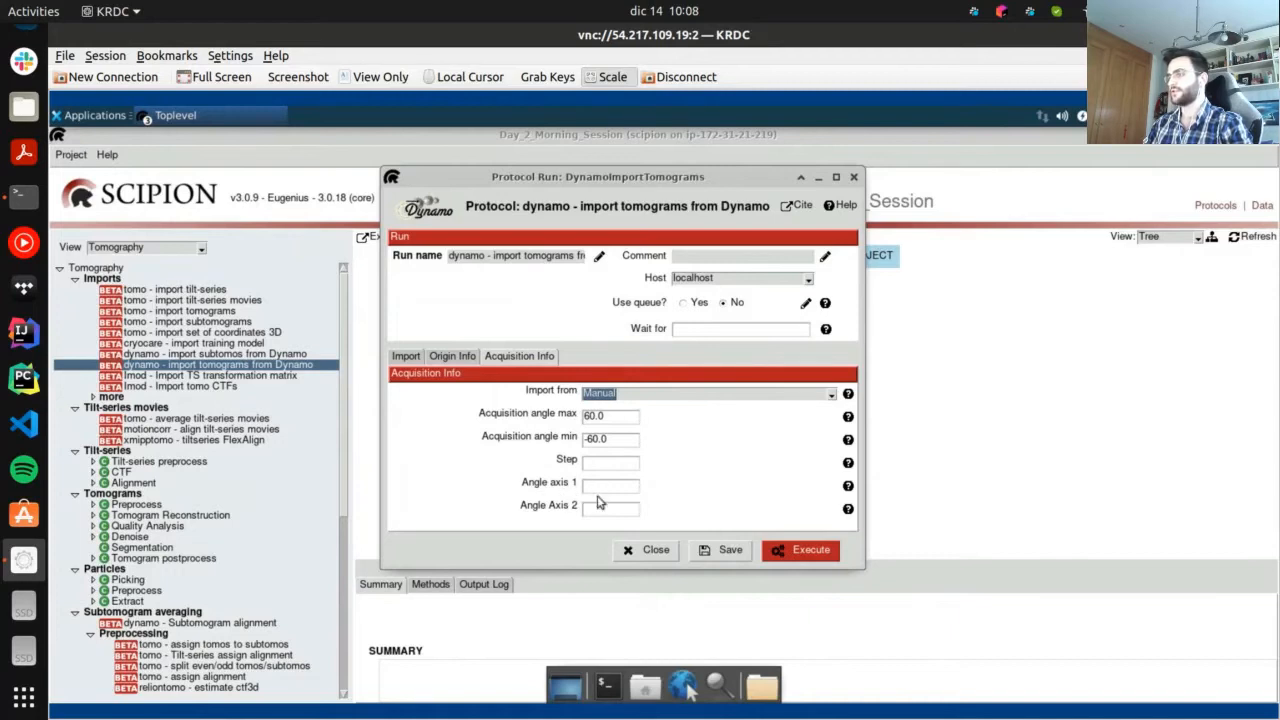
# Switch the acquisition info source to From file to view its options, and return it to Manual
pyautogui.click(612, 395)
pyautogui.click(612, 421)
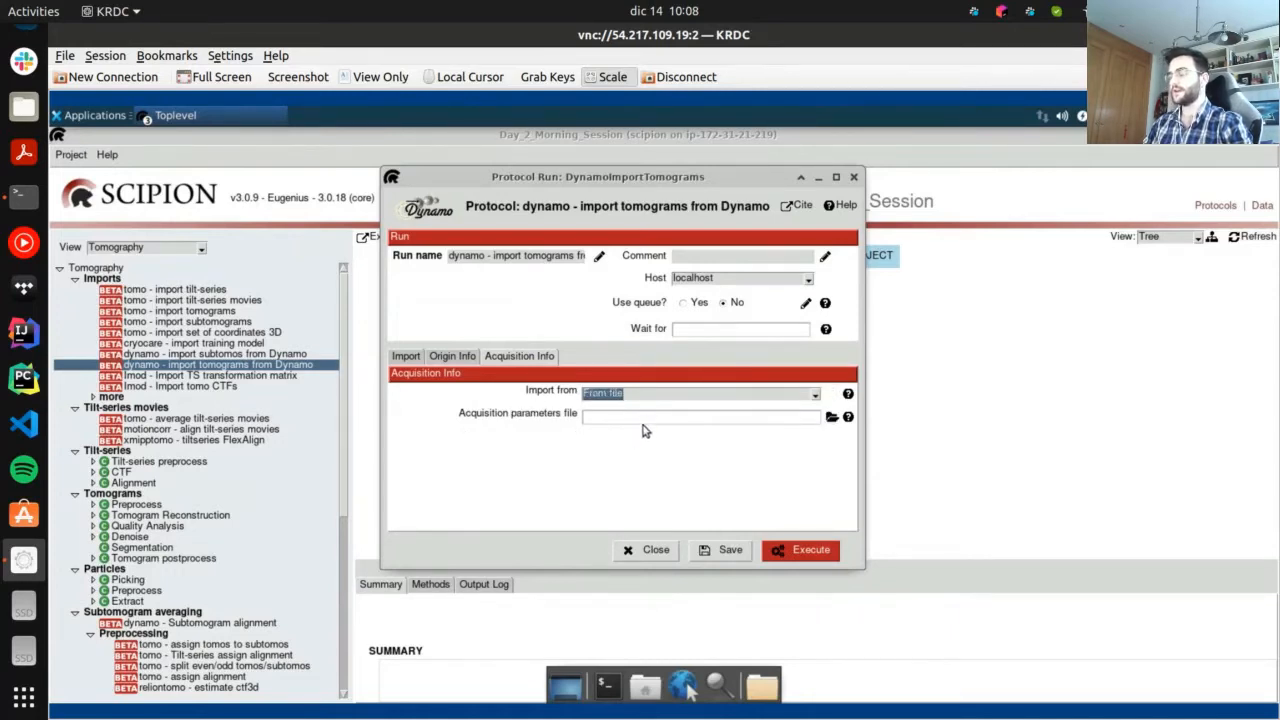
pyautogui.click(631, 395)
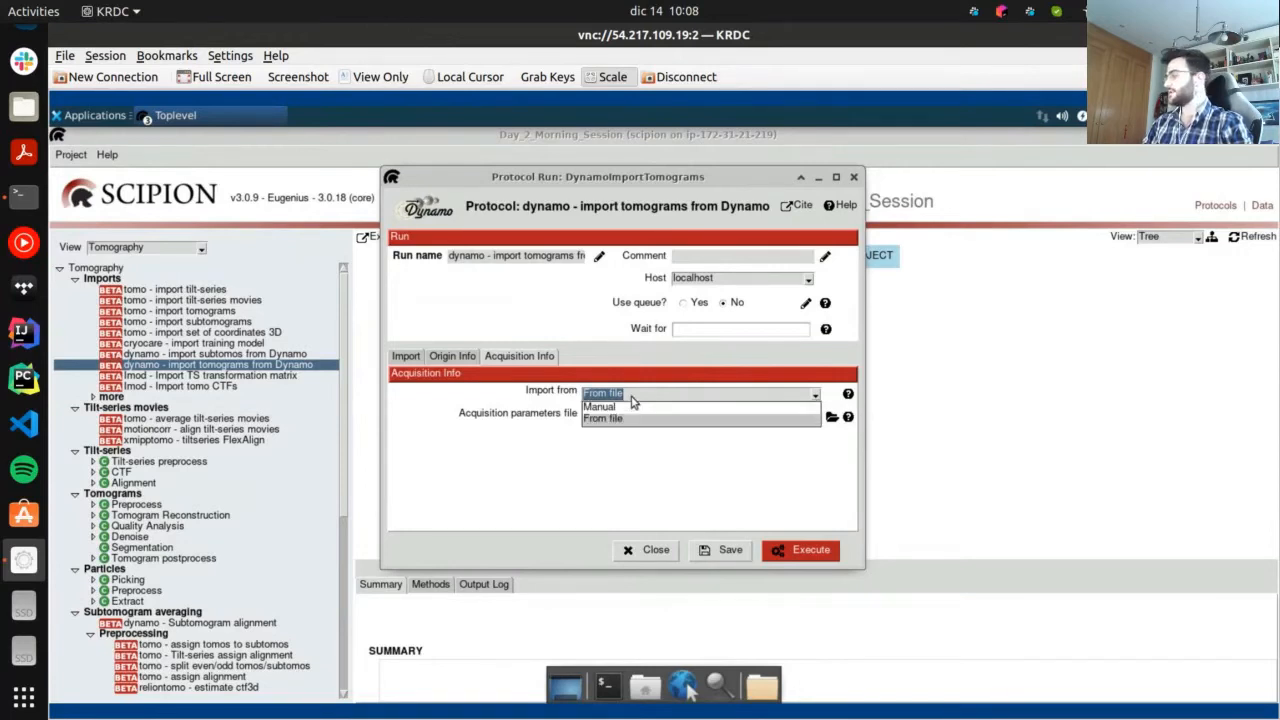
pyautogui.click(634, 406)
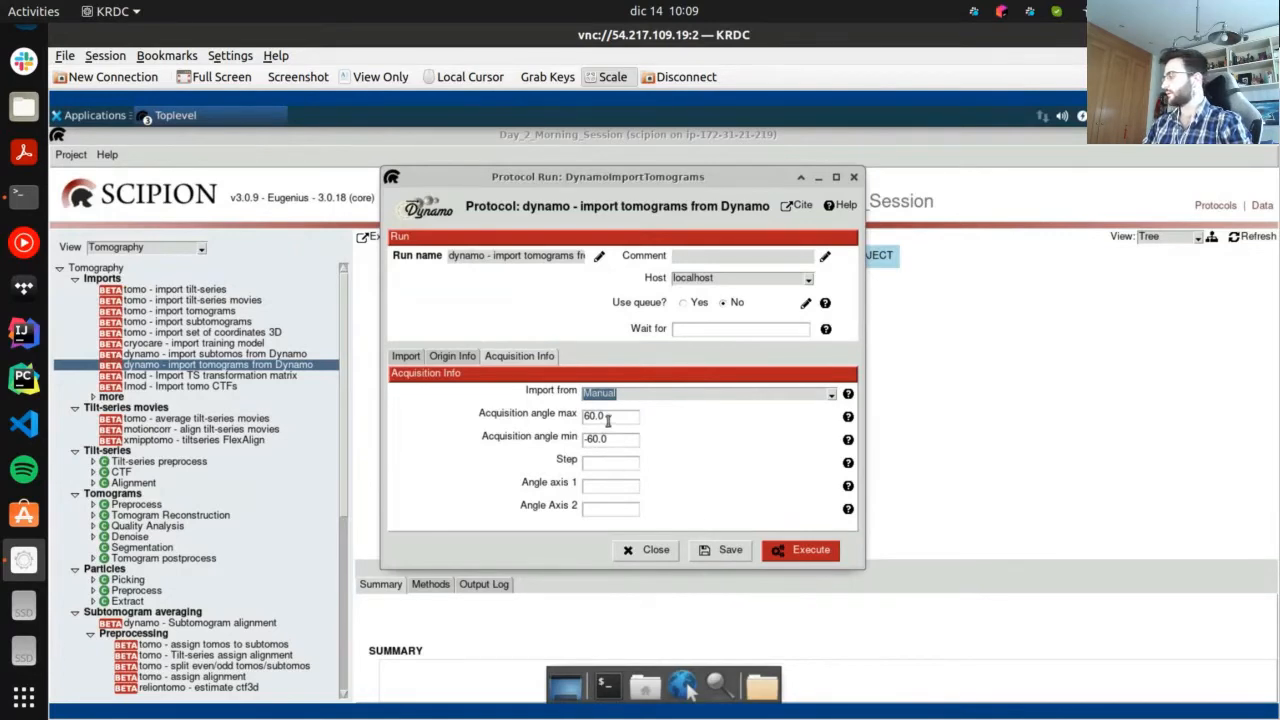
# Review the import settings for the Dynamo catalogue file and pixel size
pyautogui.press('Tab')
pyautogui.press('Tab')
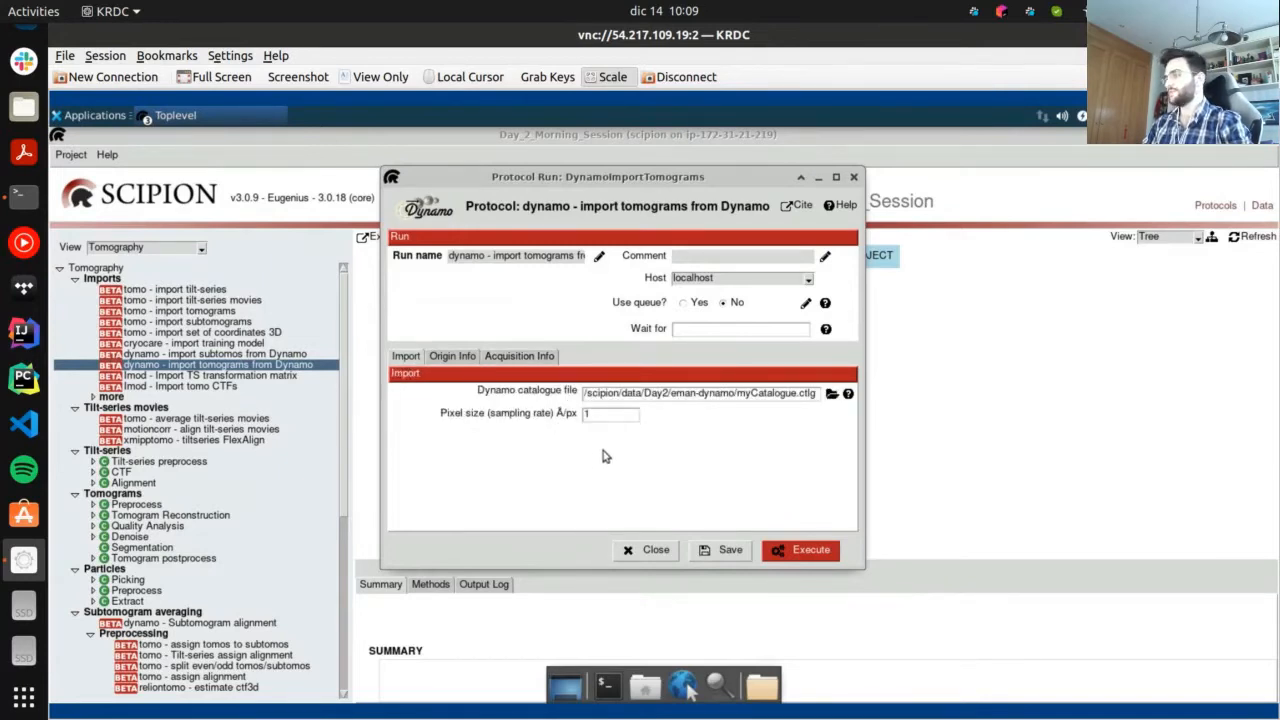
pyautogui.doubleClick(597, 419)
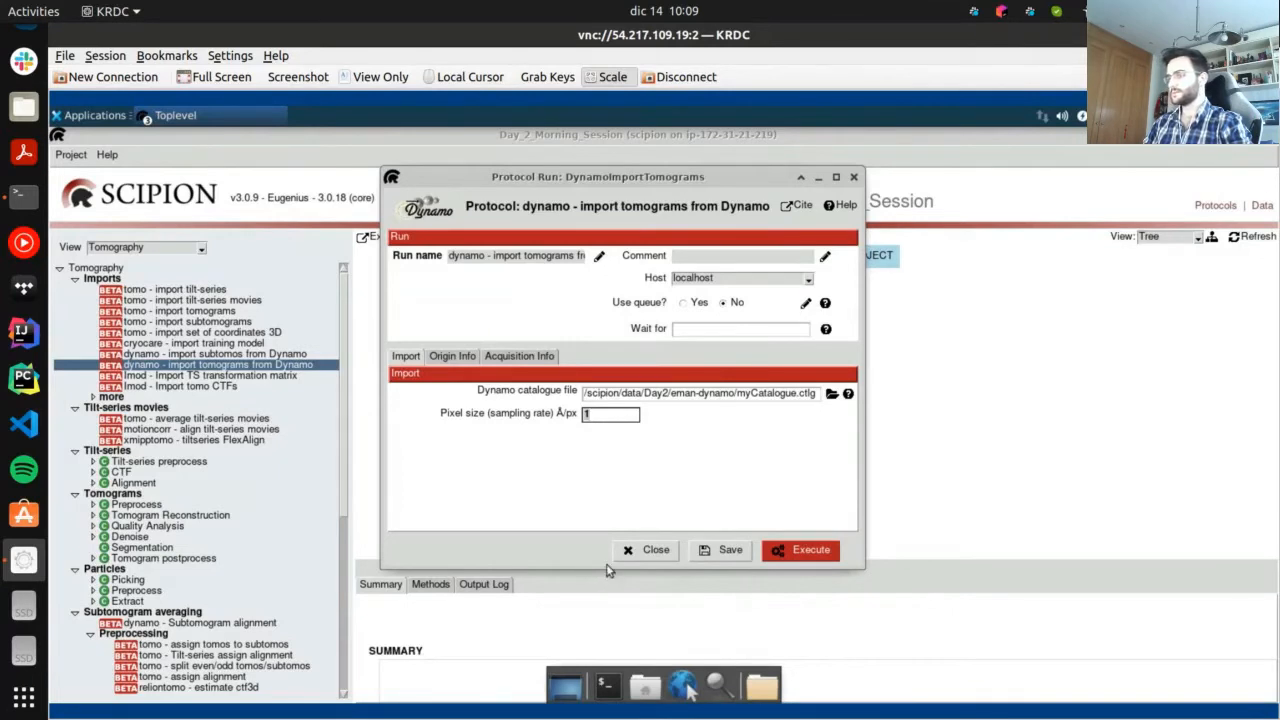
# Try the acquisition parameters file option for the acquisition info again, and restore manual entry
pyautogui.click(519, 358)
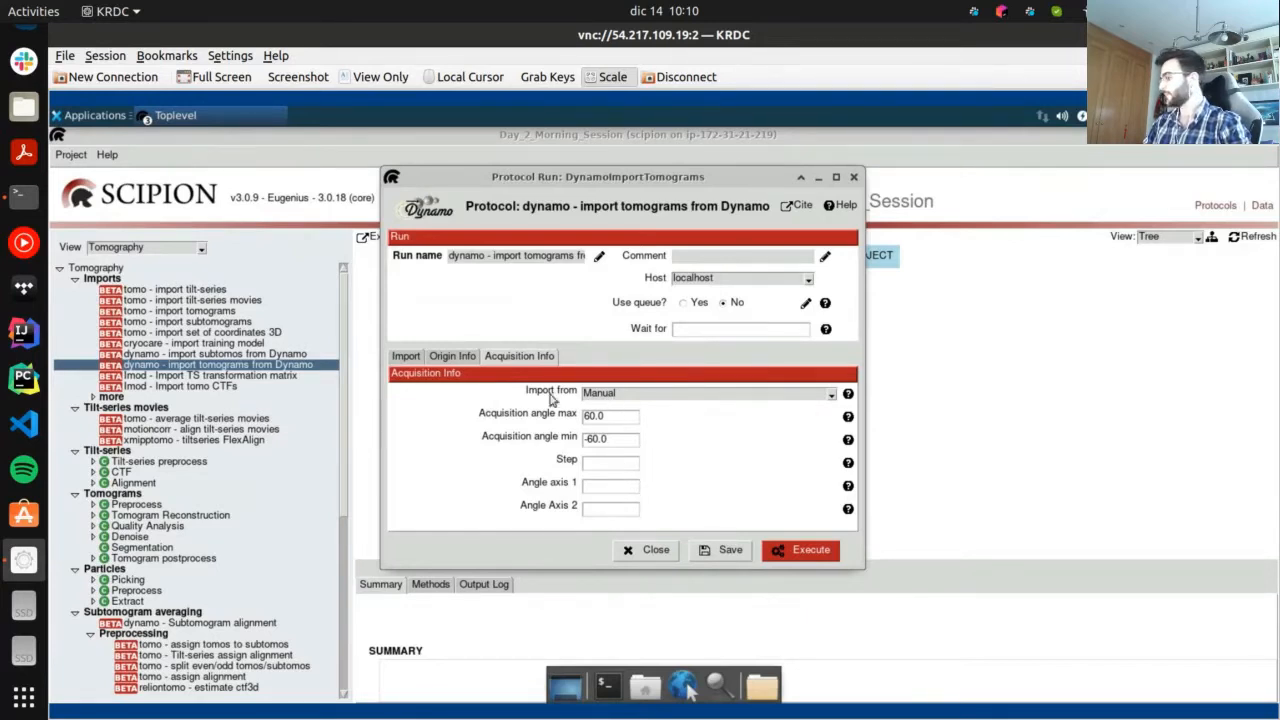
pyautogui.click(640, 395)
pyautogui.click(643, 419)
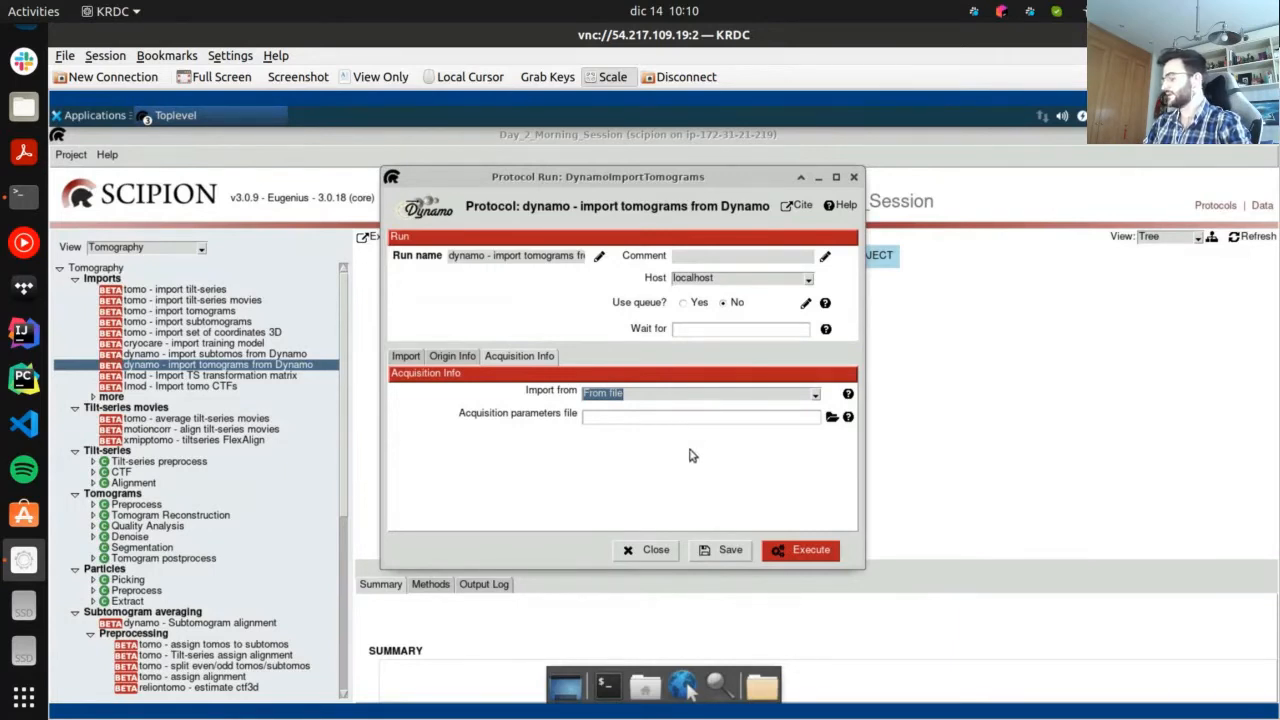
pyautogui.click(604, 418)
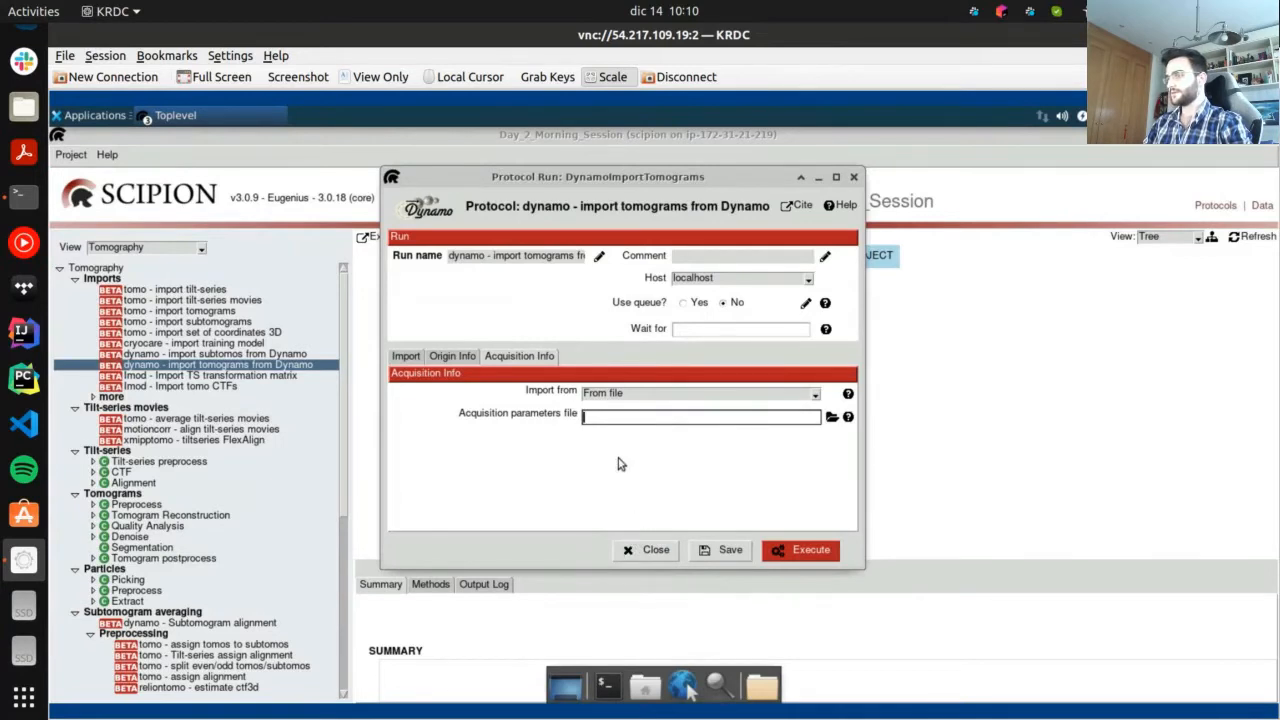
pyautogui.click(585, 394)
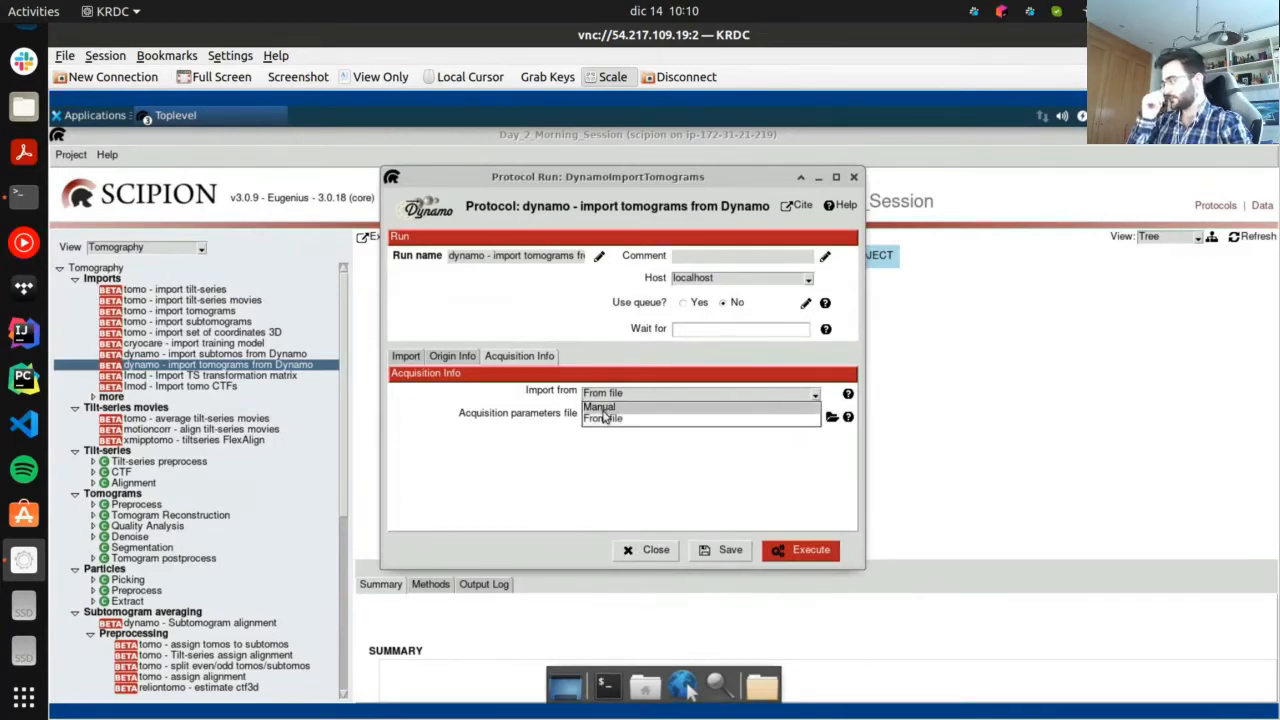
pyautogui.click(600, 403)
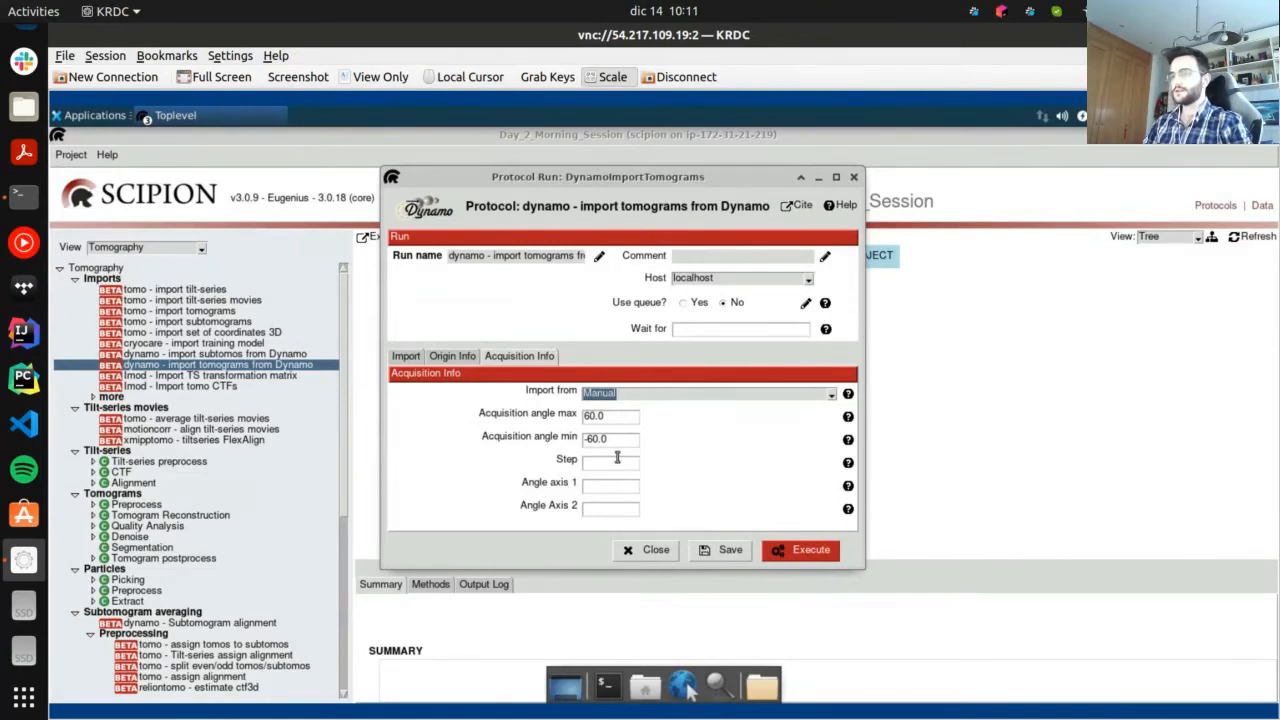
# Execute the Dynamo tomogram import protocol and refresh the project's protocol tree
pyautogui.click(410, 358)
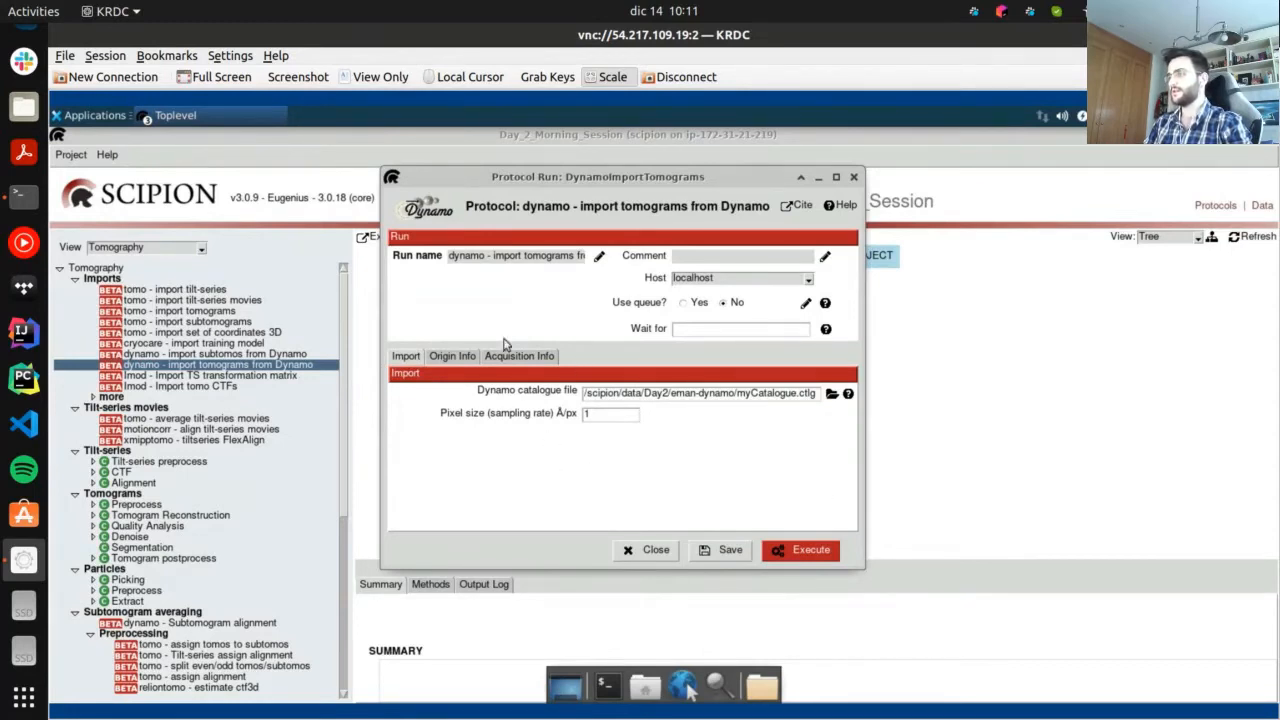
pyautogui.click(797, 547)
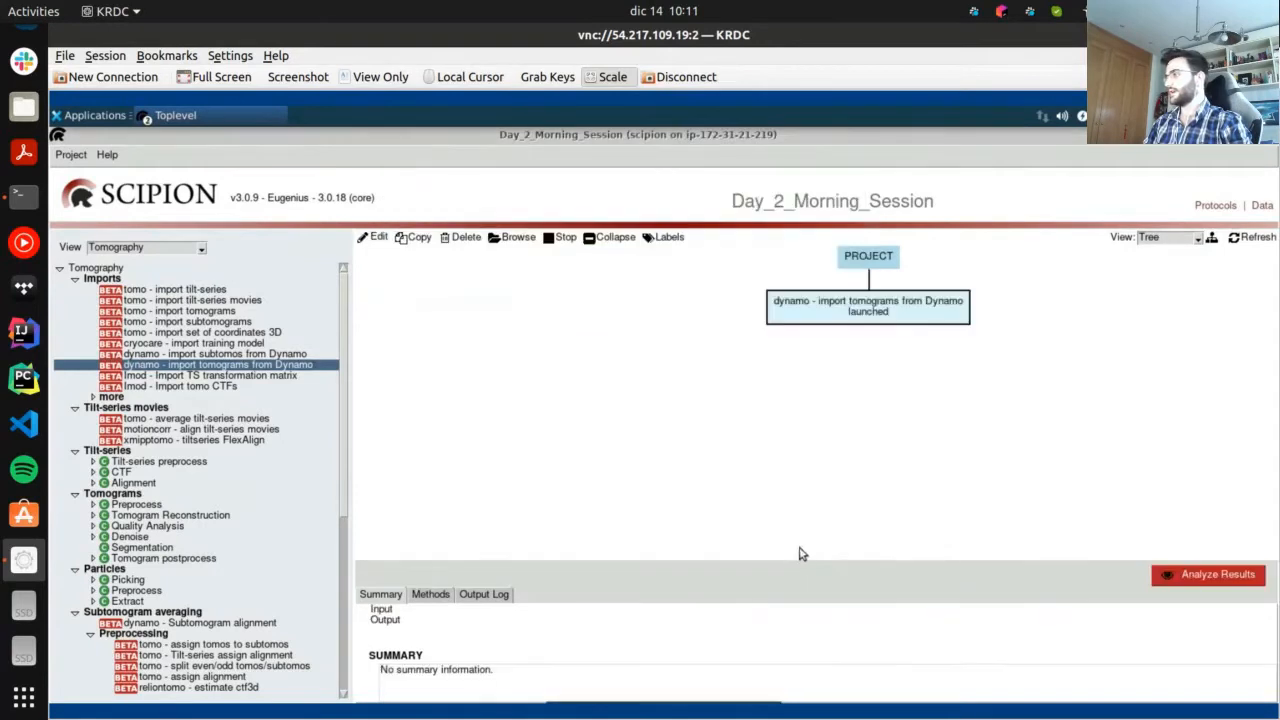
pyautogui.click(1240, 244)
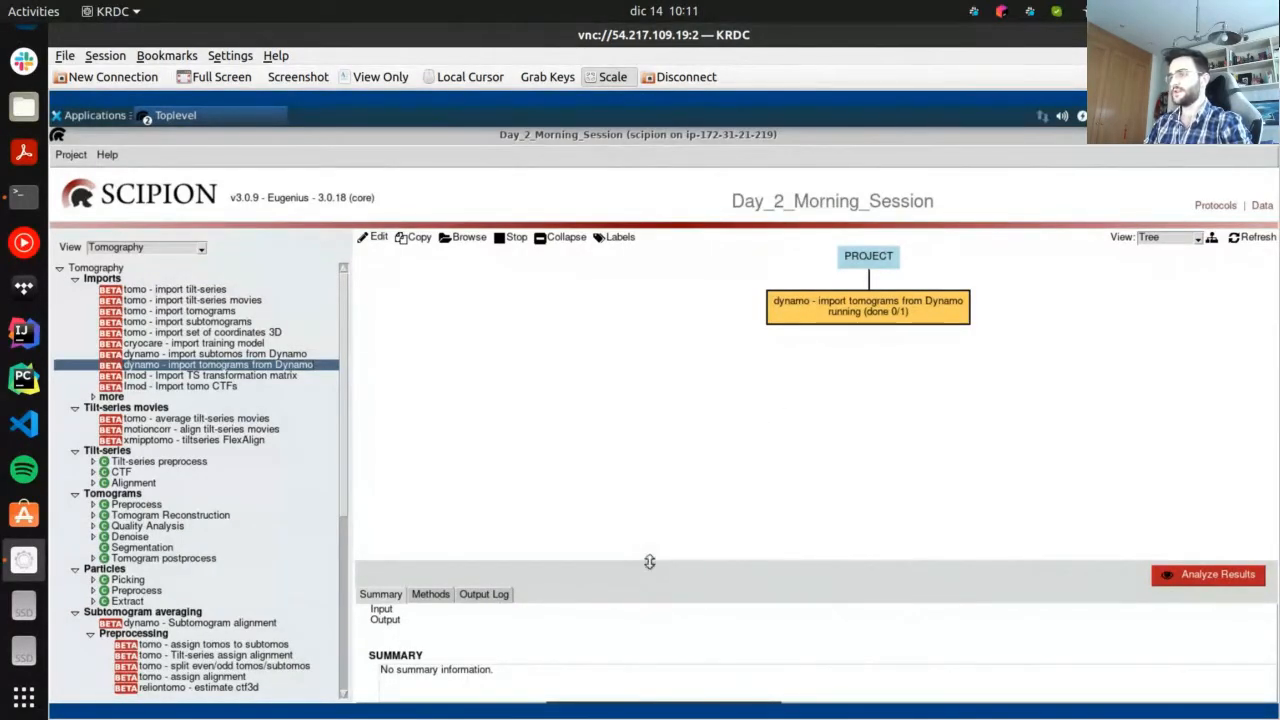
# Enlarge the results area below the protocol tree and examine the import run's output log
pyautogui.moveTo(649, 563); pyautogui.dragTo(636, 383)
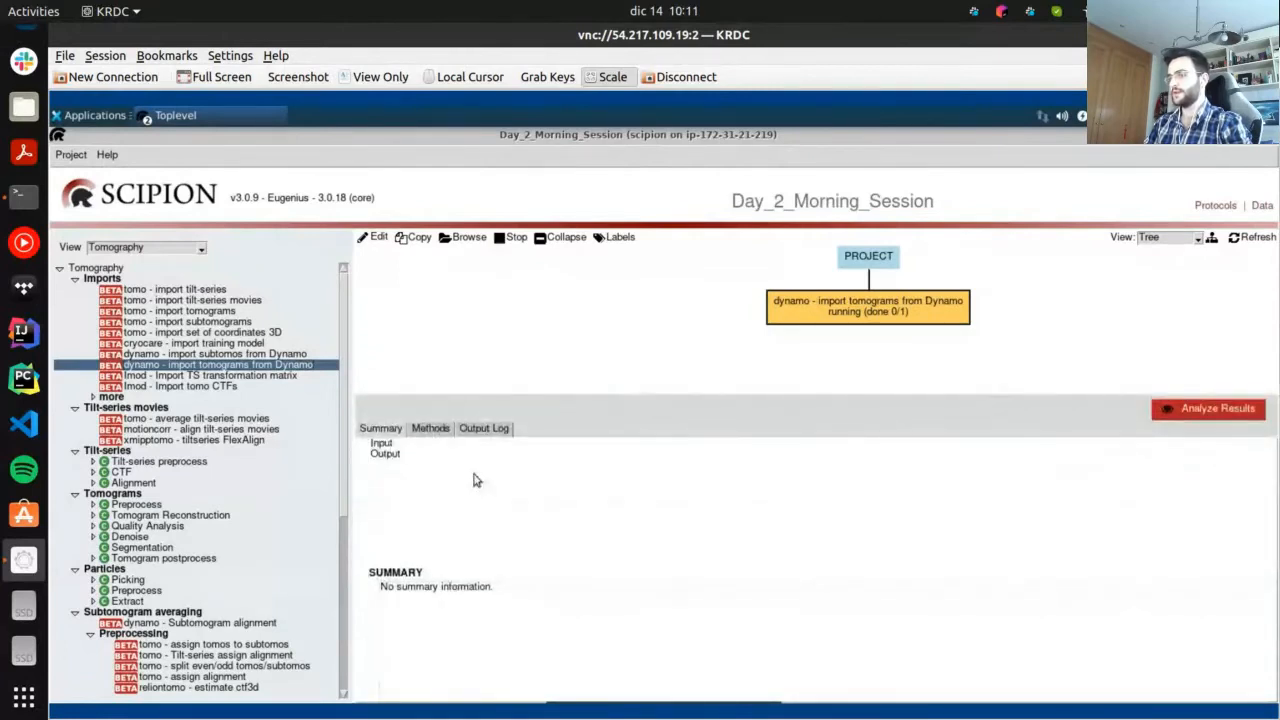
pyautogui.click(486, 428)
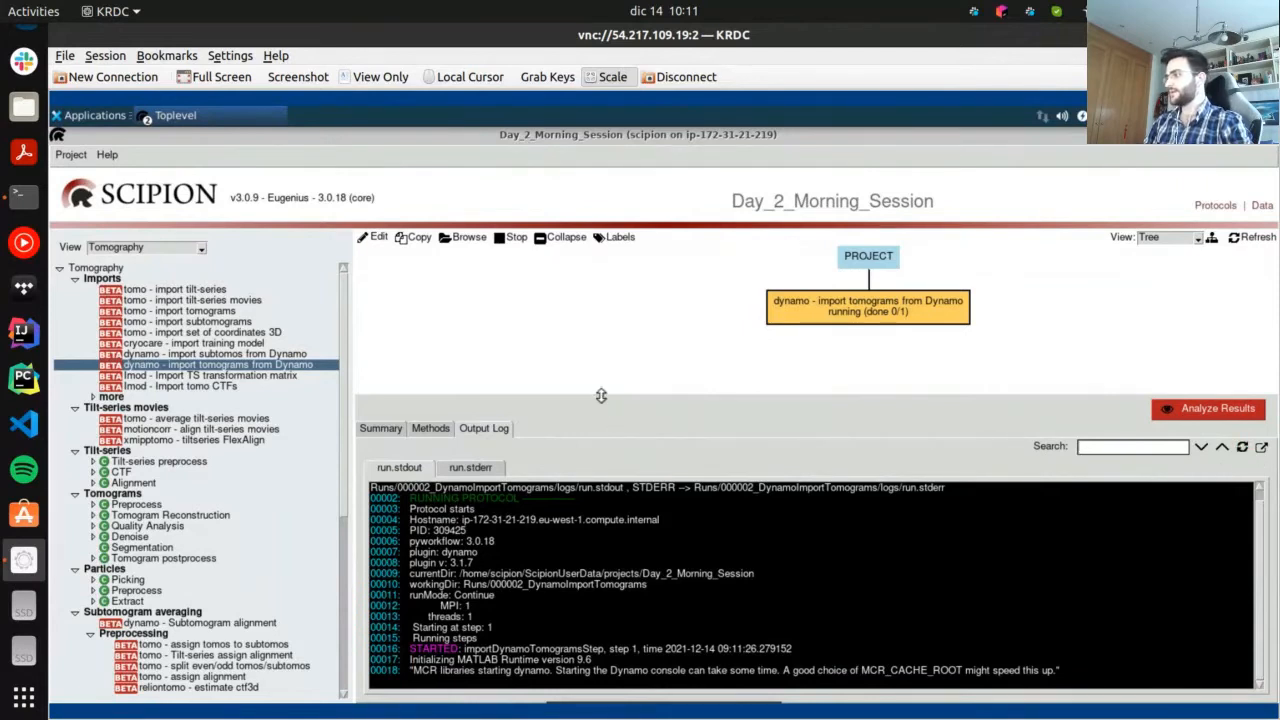
pyautogui.moveTo(601, 396); pyautogui.dragTo(609, 417)
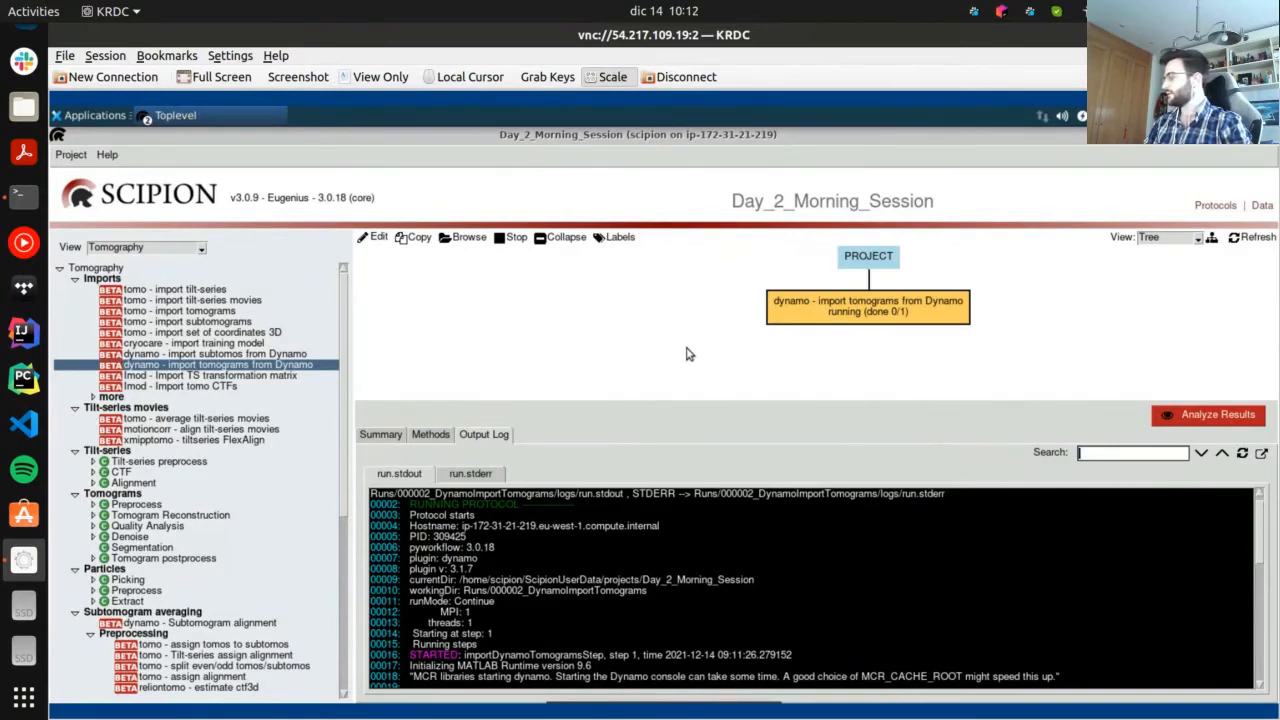
# Rename the Dynamo tomogram import run as "Tomos Diretional Picking"
pyautogui.rightClick(798, 314)
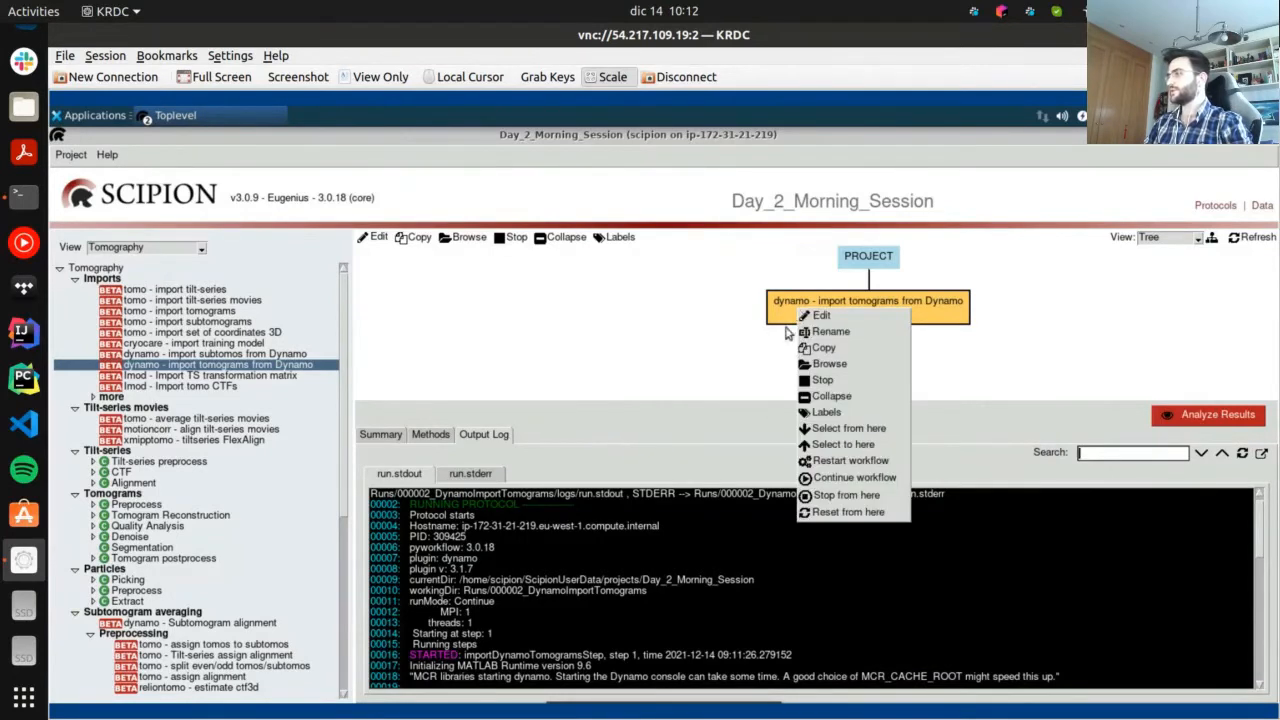
pyautogui.click(853, 333)
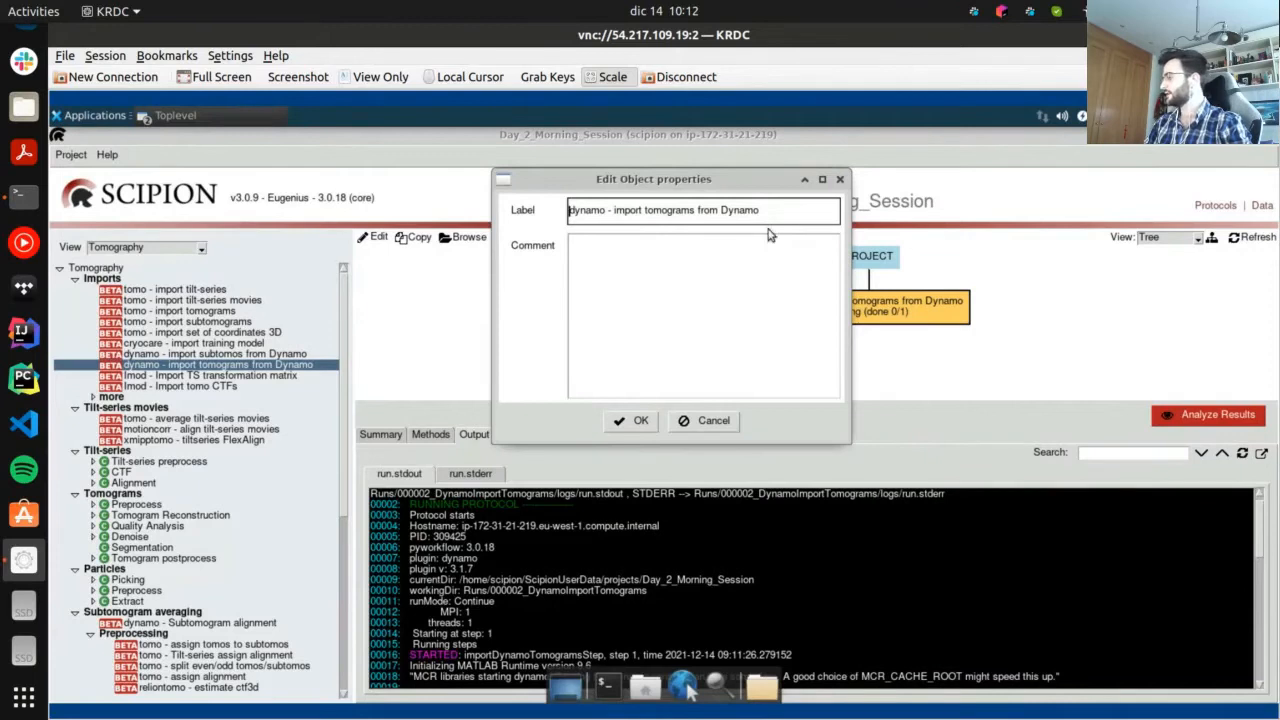
pyautogui.moveTo(758, 210); pyautogui.dragTo(556, 218)
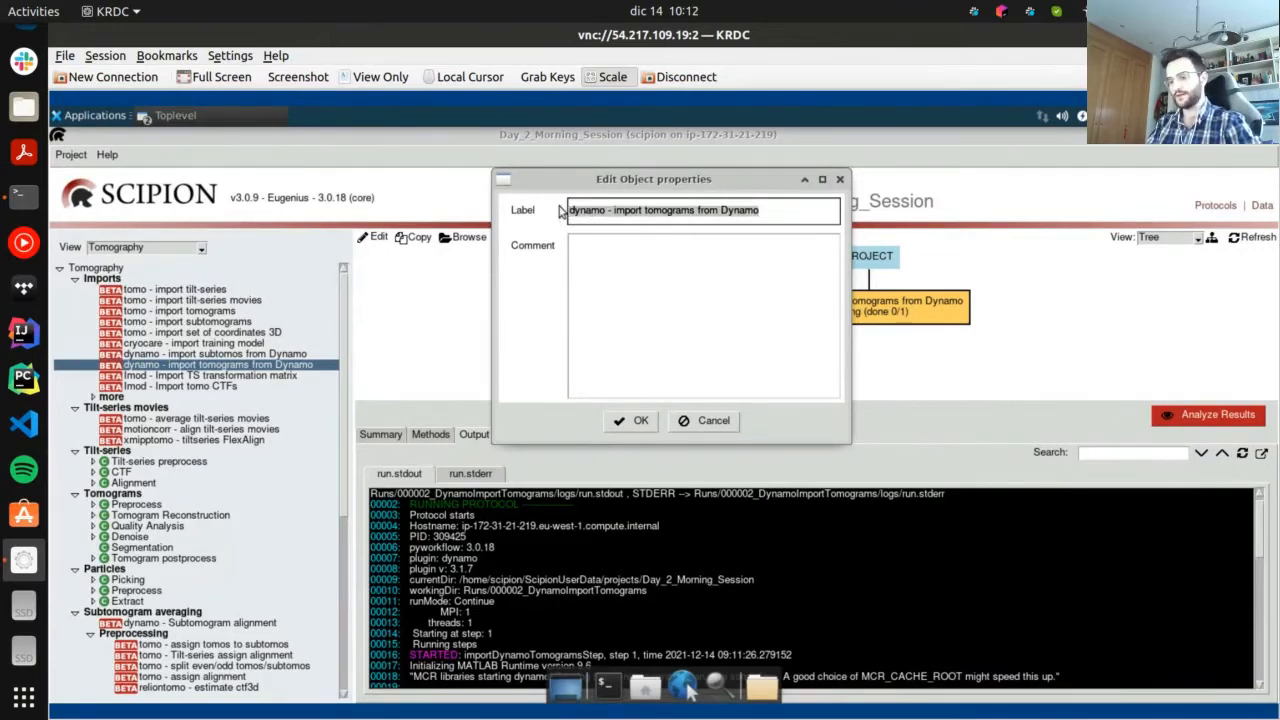
pyautogui.write('Tomos Diretional Picking')
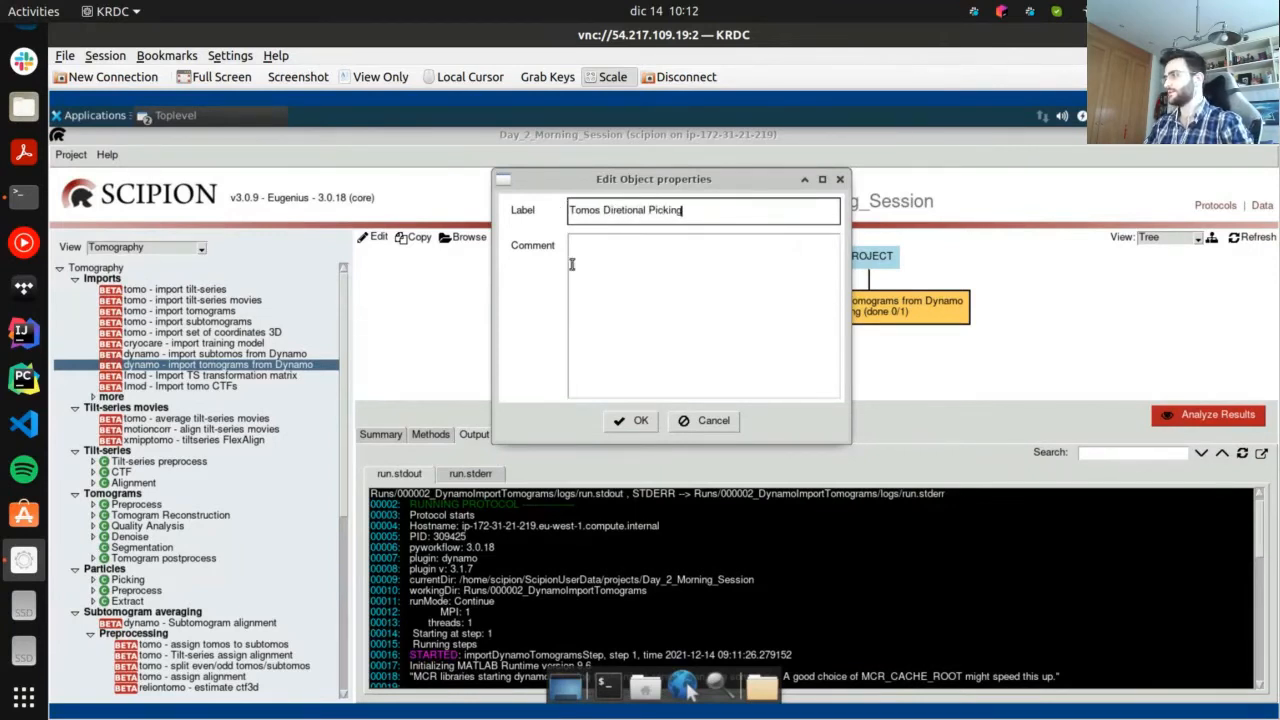
pyautogui.click(632, 420)
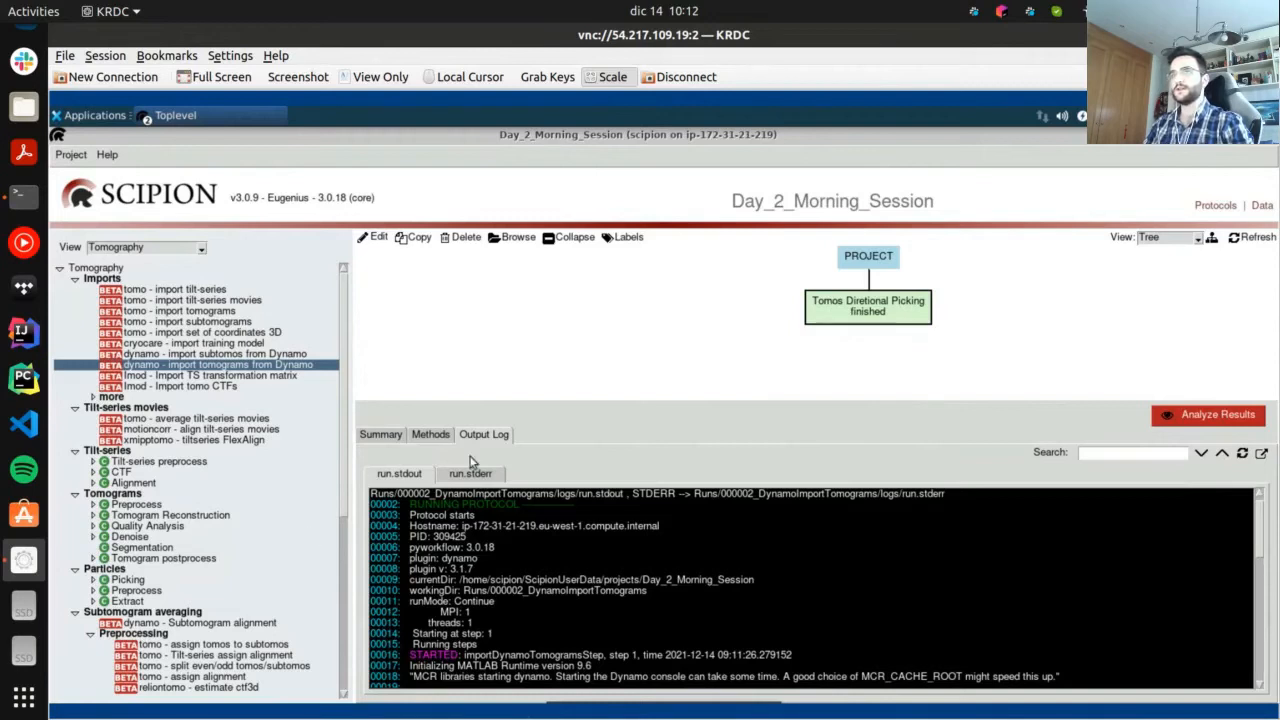
# Switch the protocol tree to label-based colouring and bring up the label manager for the Tomos Diretional Picking run
pyautogui.click(72, 156)
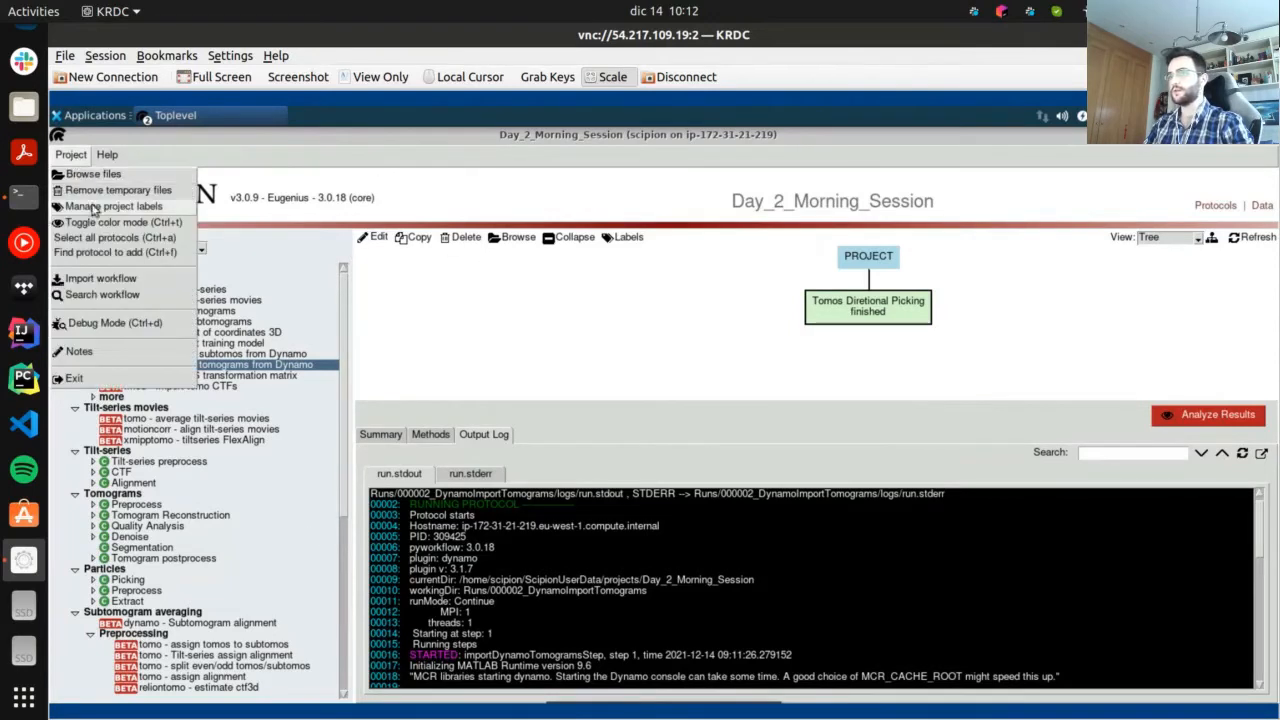
pyautogui.click(100, 223)
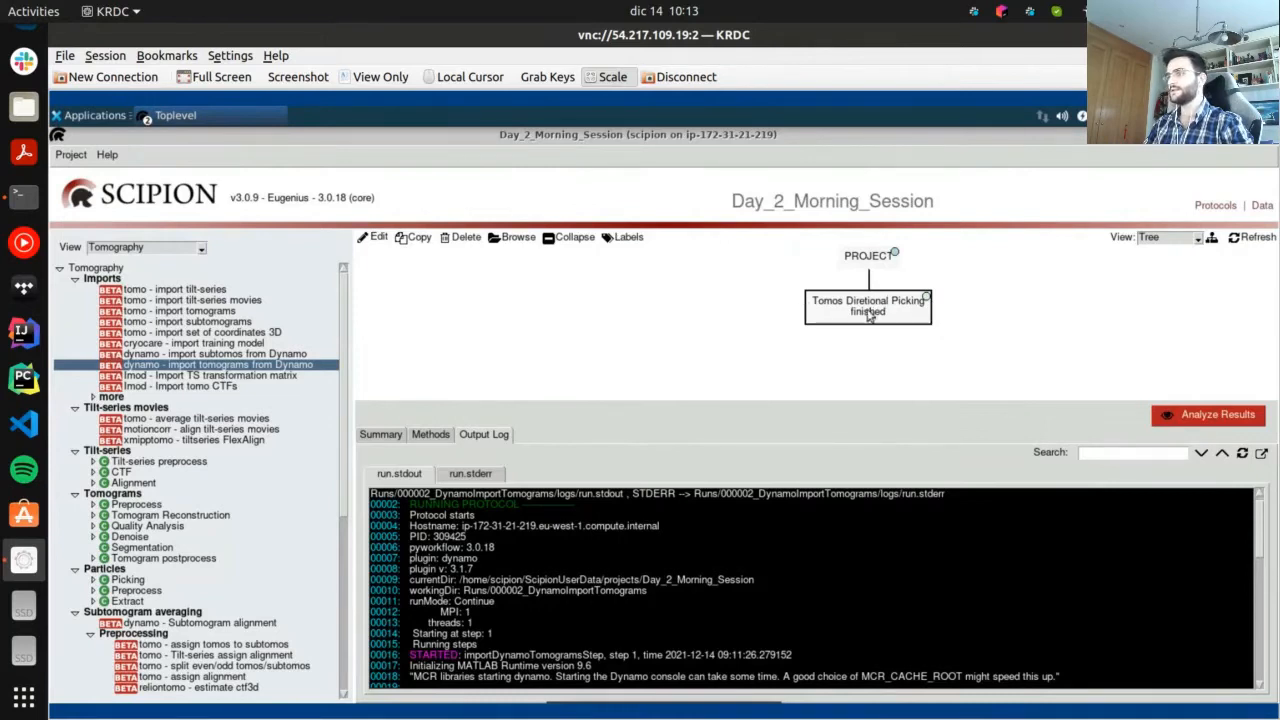
pyautogui.click(622, 241)
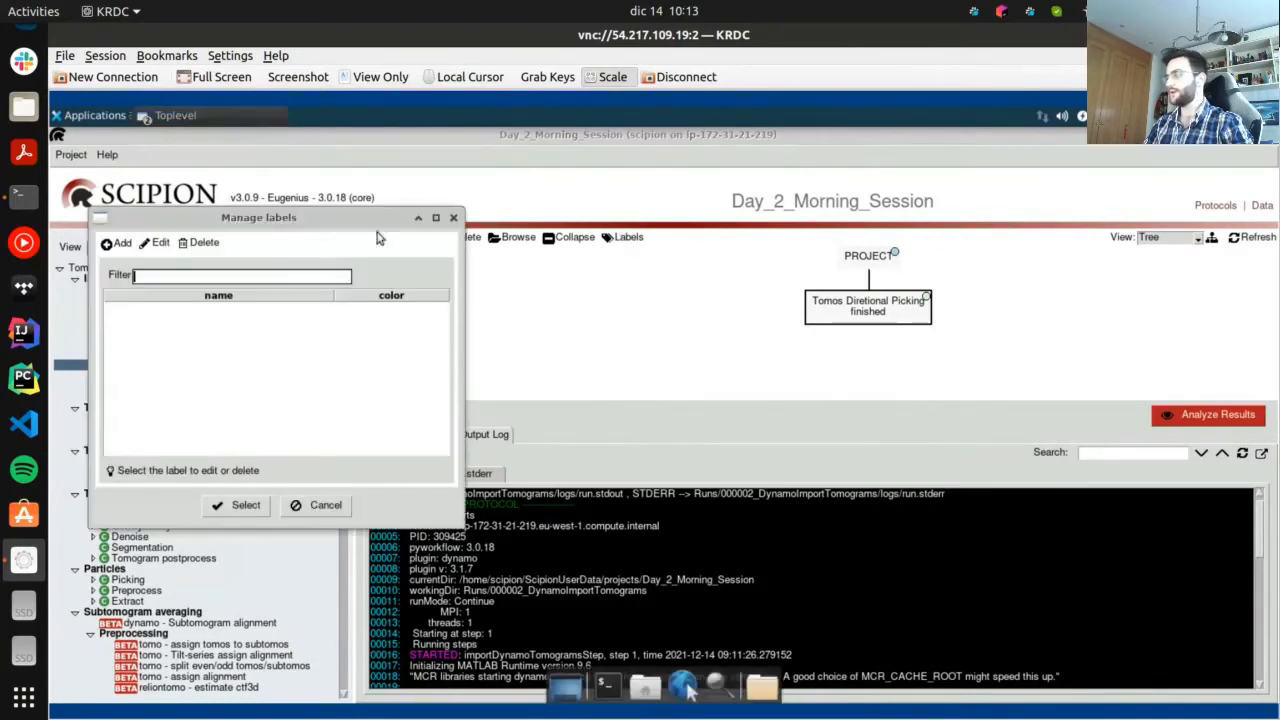
pyautogui.moveTo(250, 214); pyautogui.dragTo(431, 213)
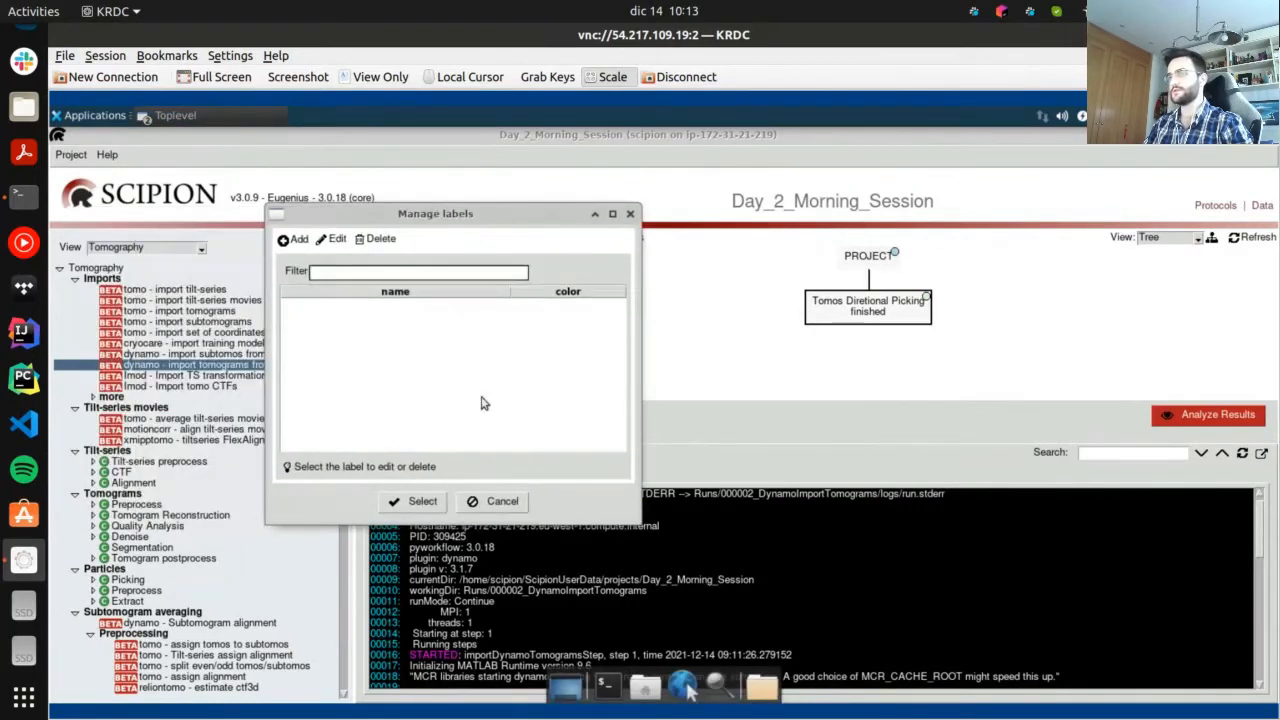
# Create a label named Import with the suggested red colour #E57373 and assign it to the Tomos Diretional Picking run
pyautogui.click(294, 242)
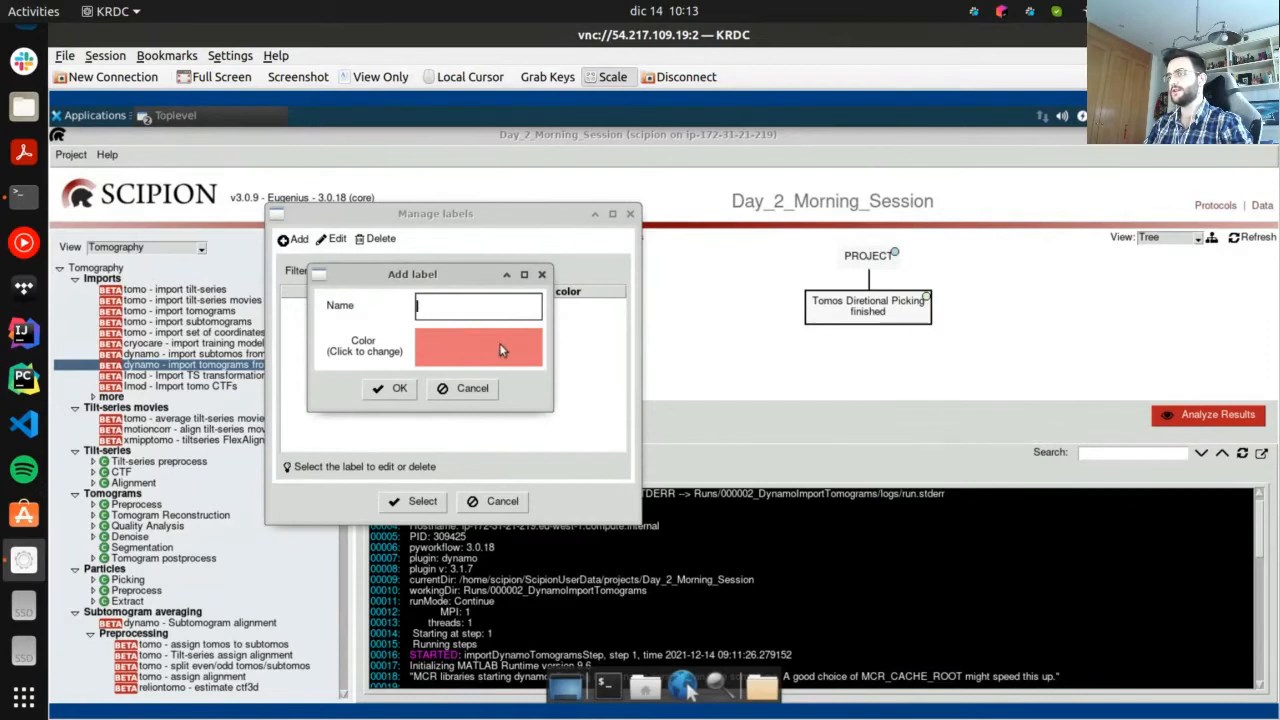
pyautogui.click(469, 335)
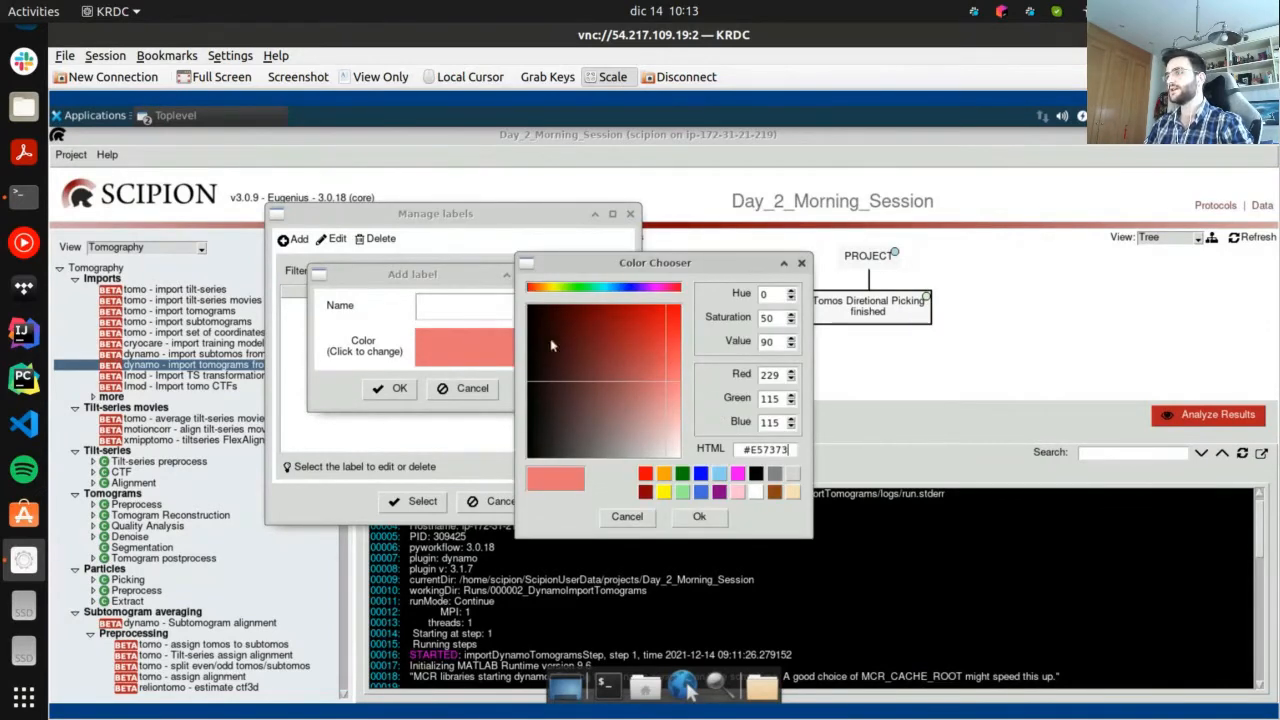
pyautogui.click(801, 263)
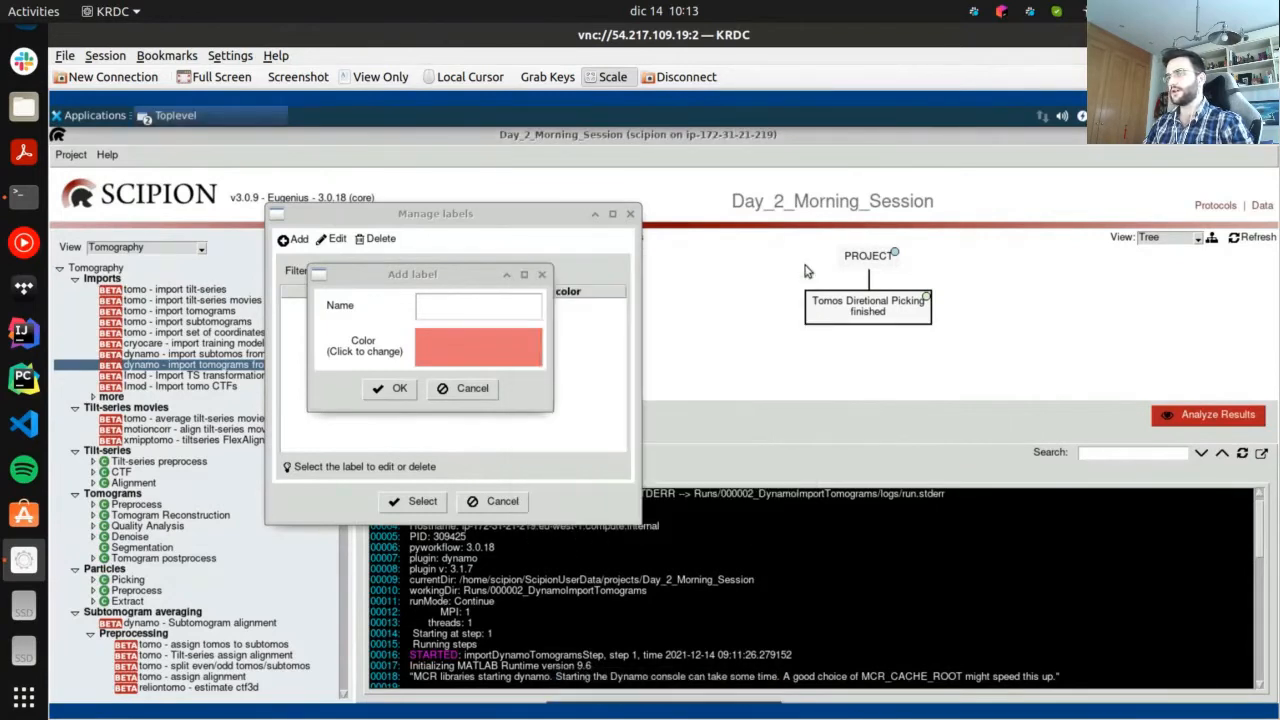
pyautogui.click(508, 305)
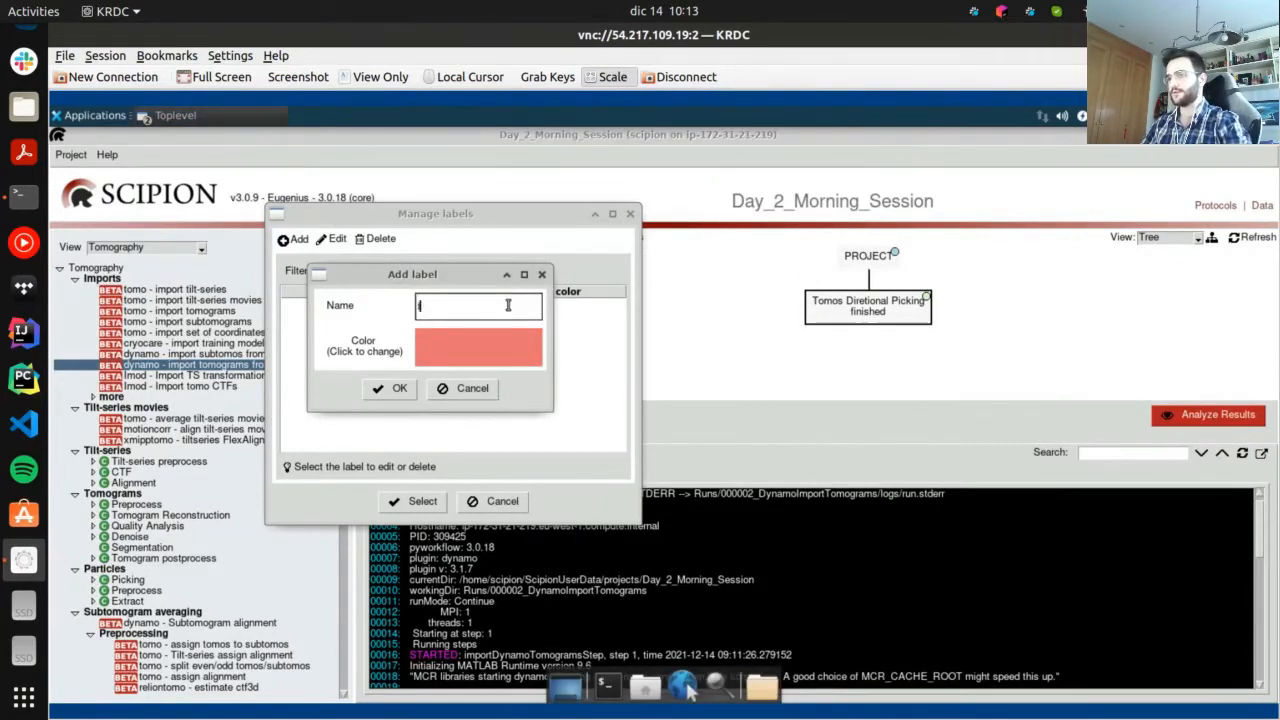
pyautogui.write('Importd')
pyautogui.press('BackSpace')
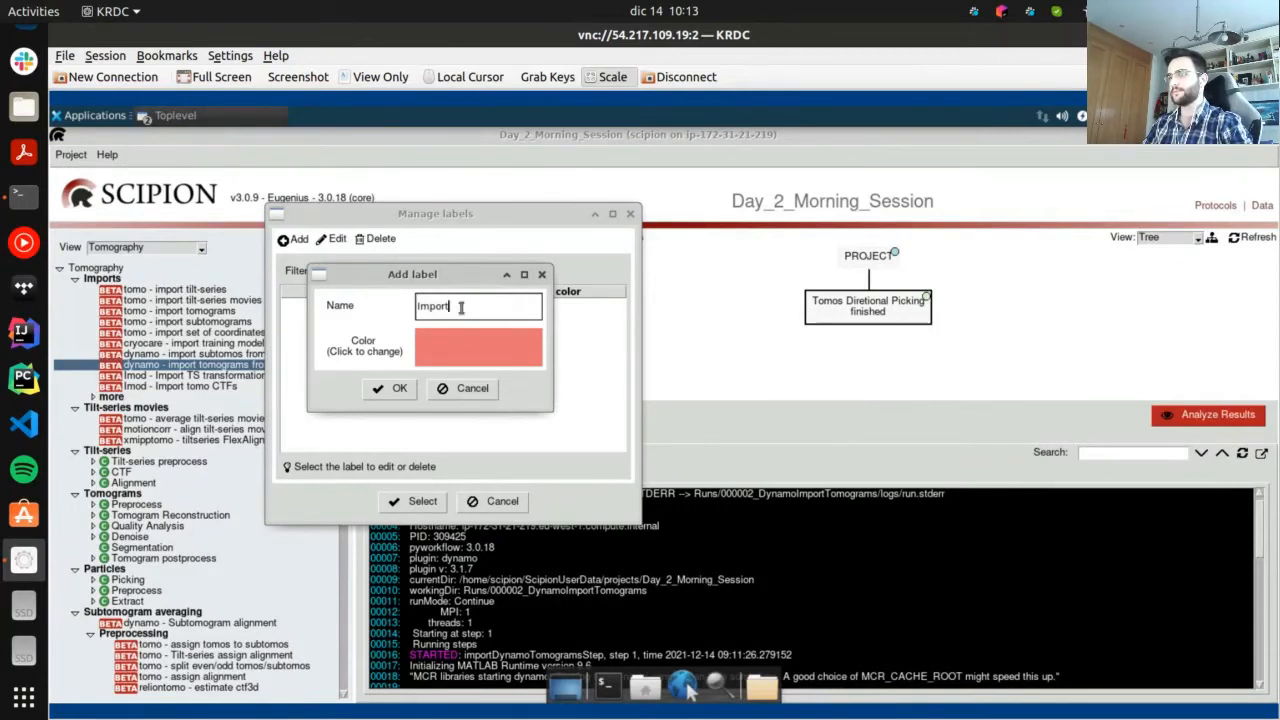
pyautogui.click(384, 395)
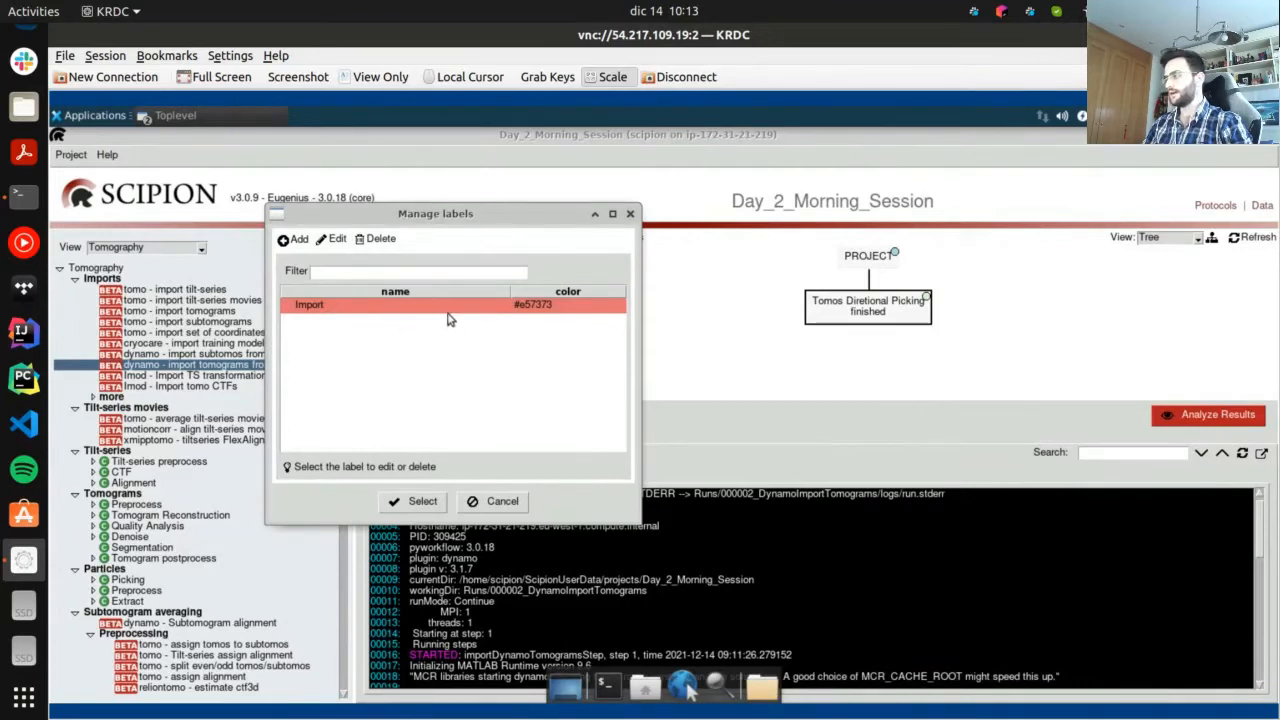
pyautogui.click(364, 308)
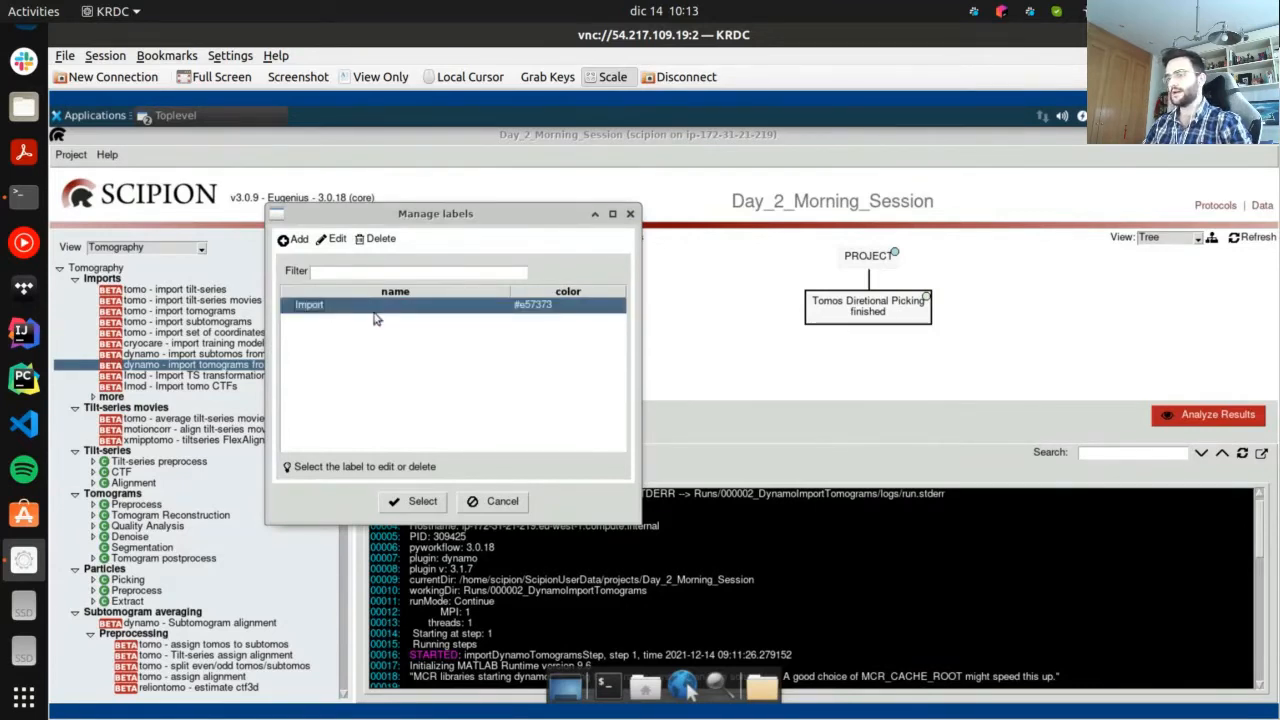
pyautogui.click(410, 502)
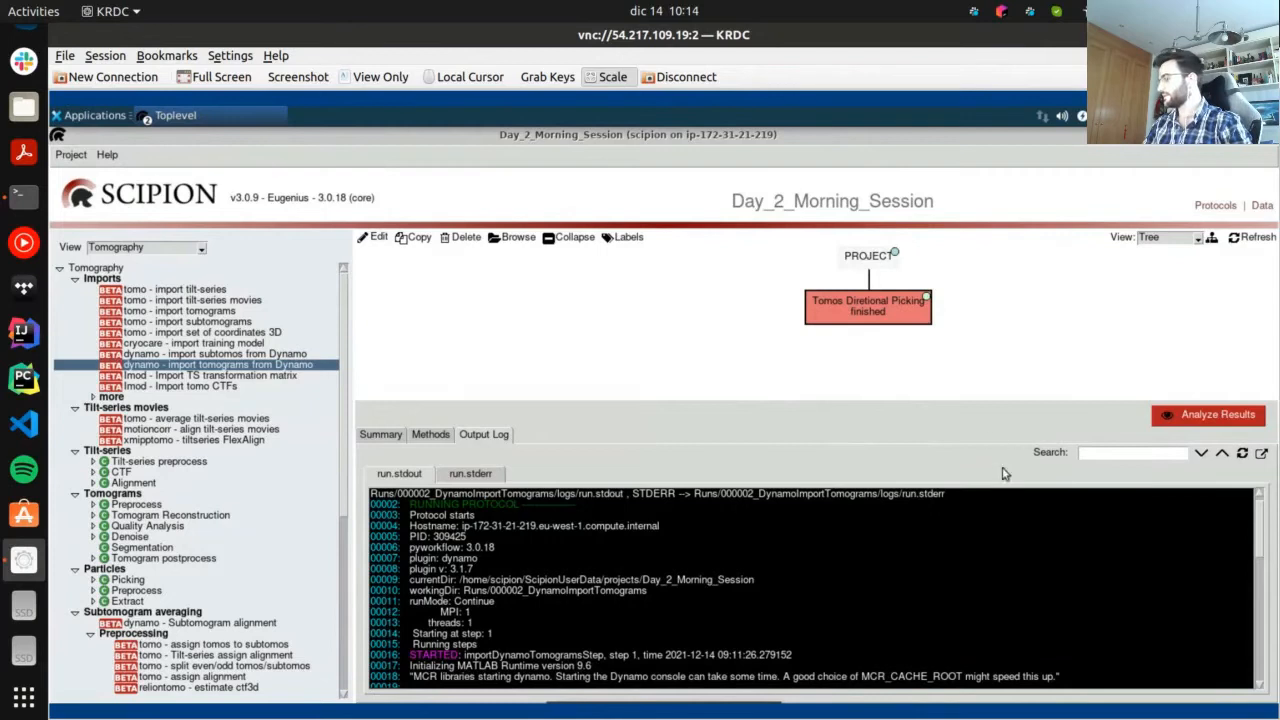
# Review the Tomos Diretional Picking run's summary, its acquisition and import parameters, and its output tomogram set
pyautogui.click(377, 440)
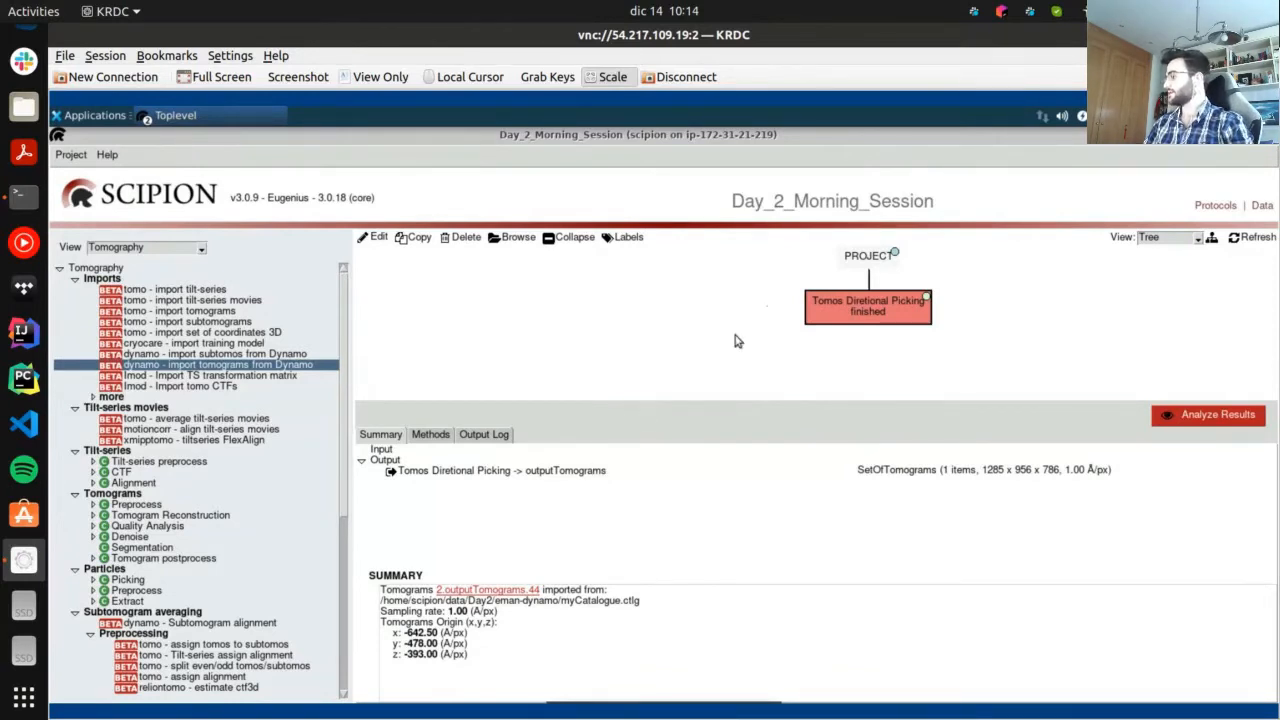
pyautogui.doubleClick(828, 320)
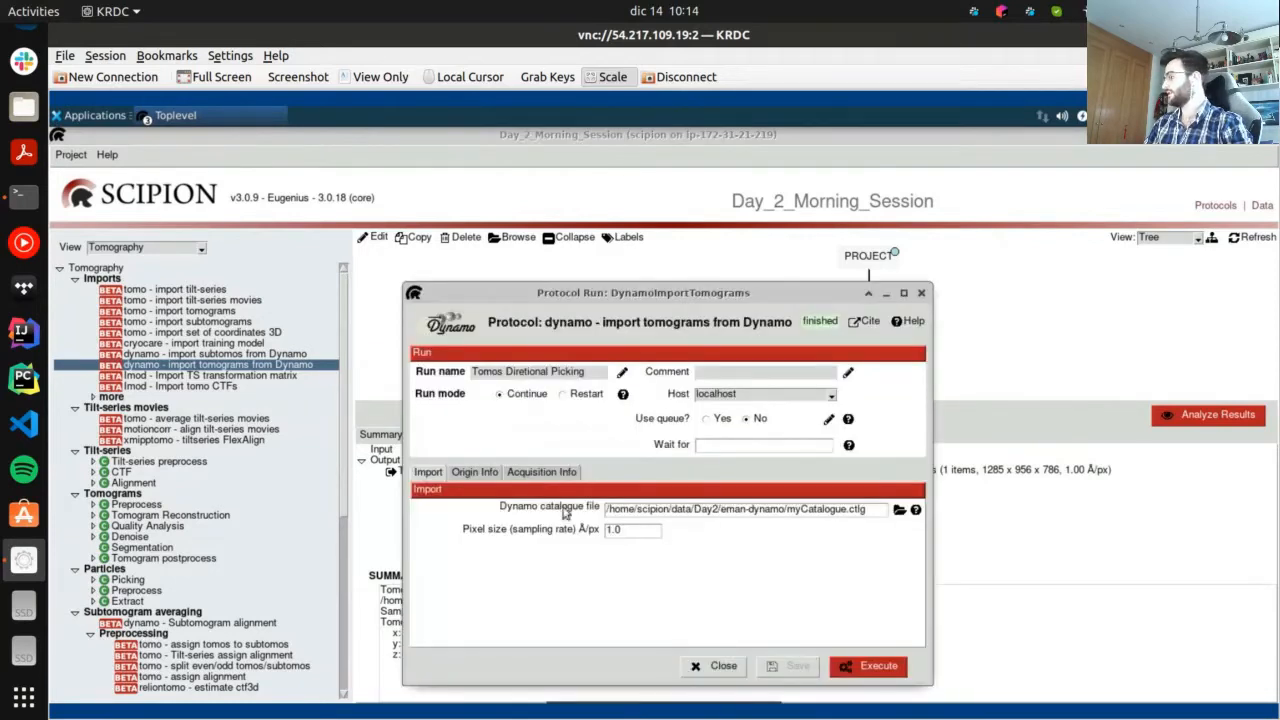
pyautogui.click(534, 472)
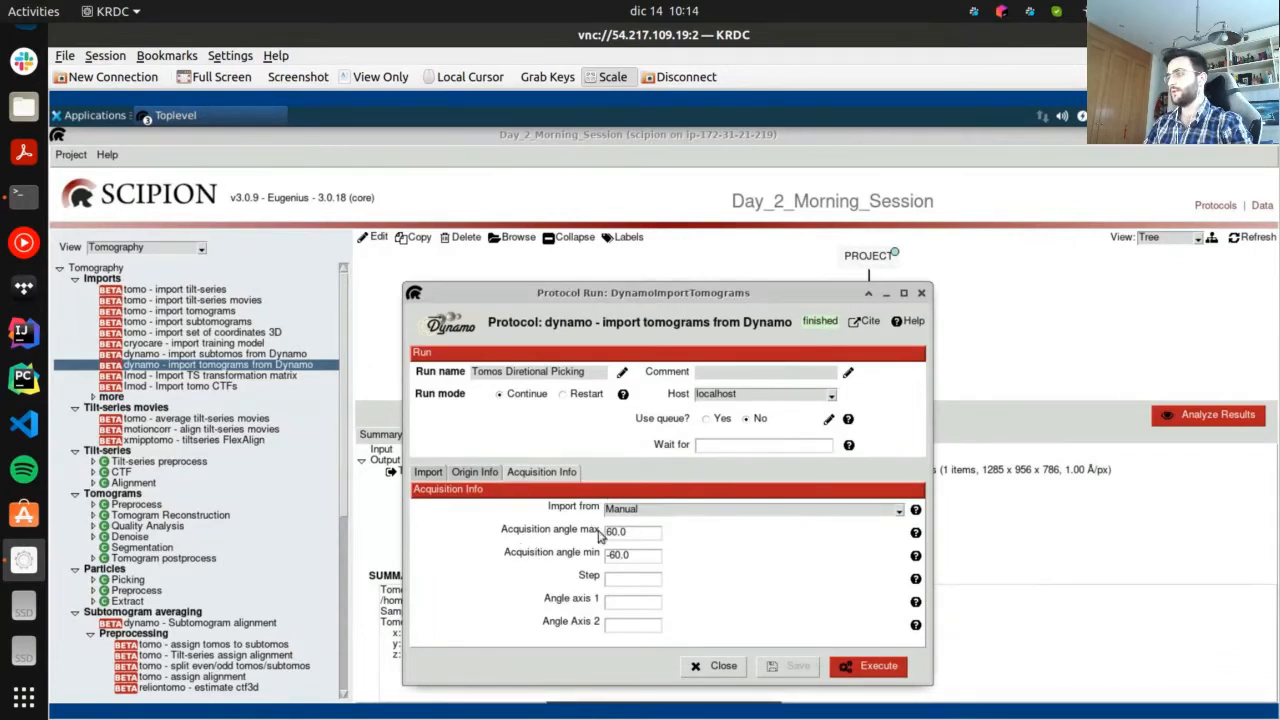
pyautogui.click(424, 471)
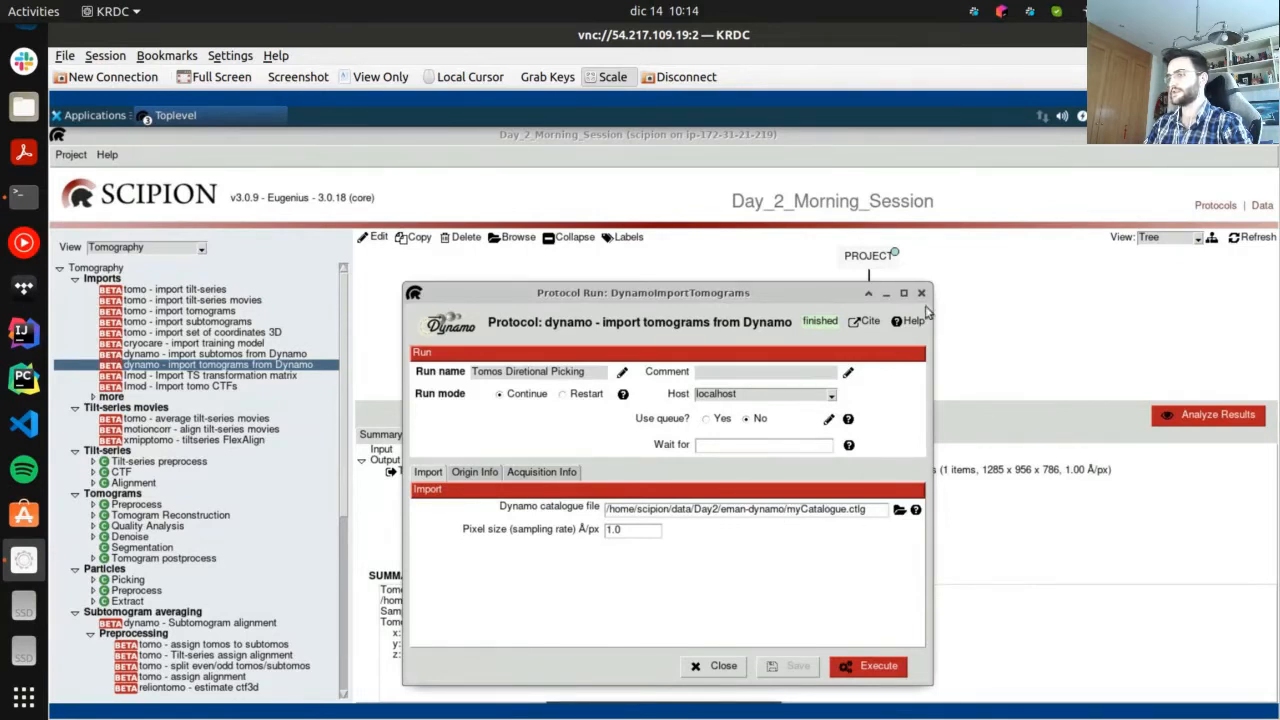
pyautogui.click(921, 293)
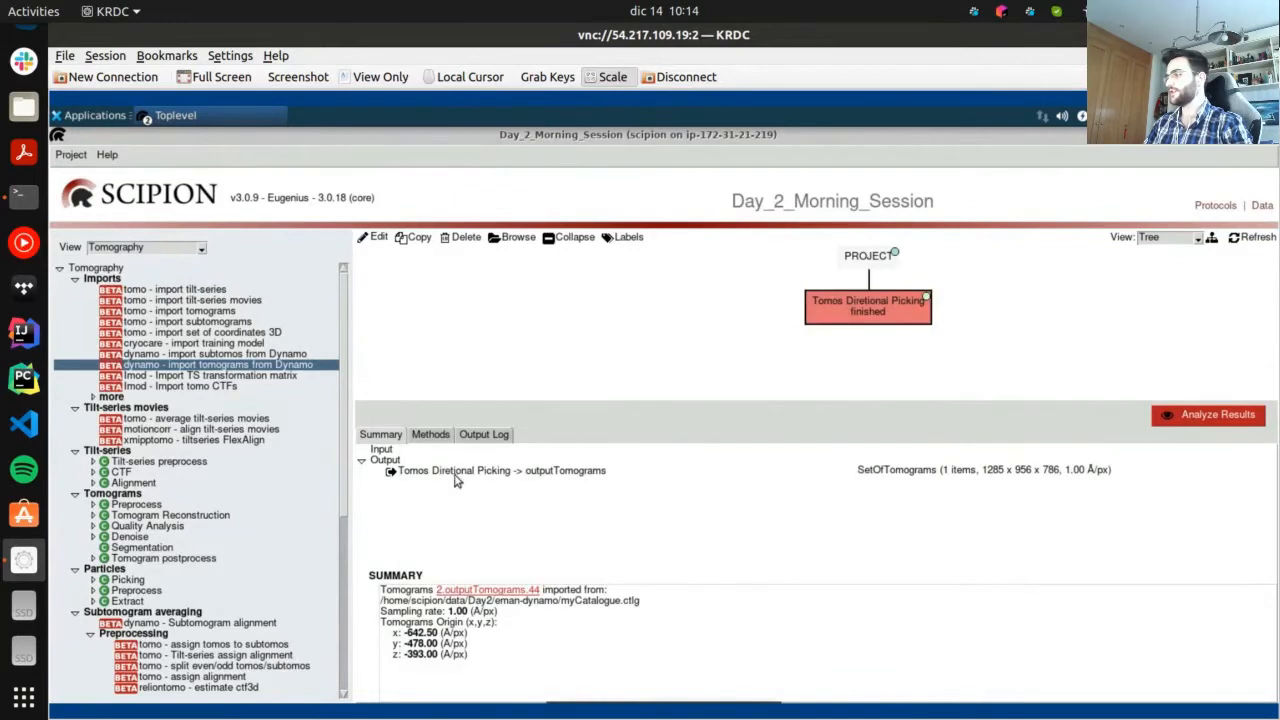
pyautogui.click(866, 471)
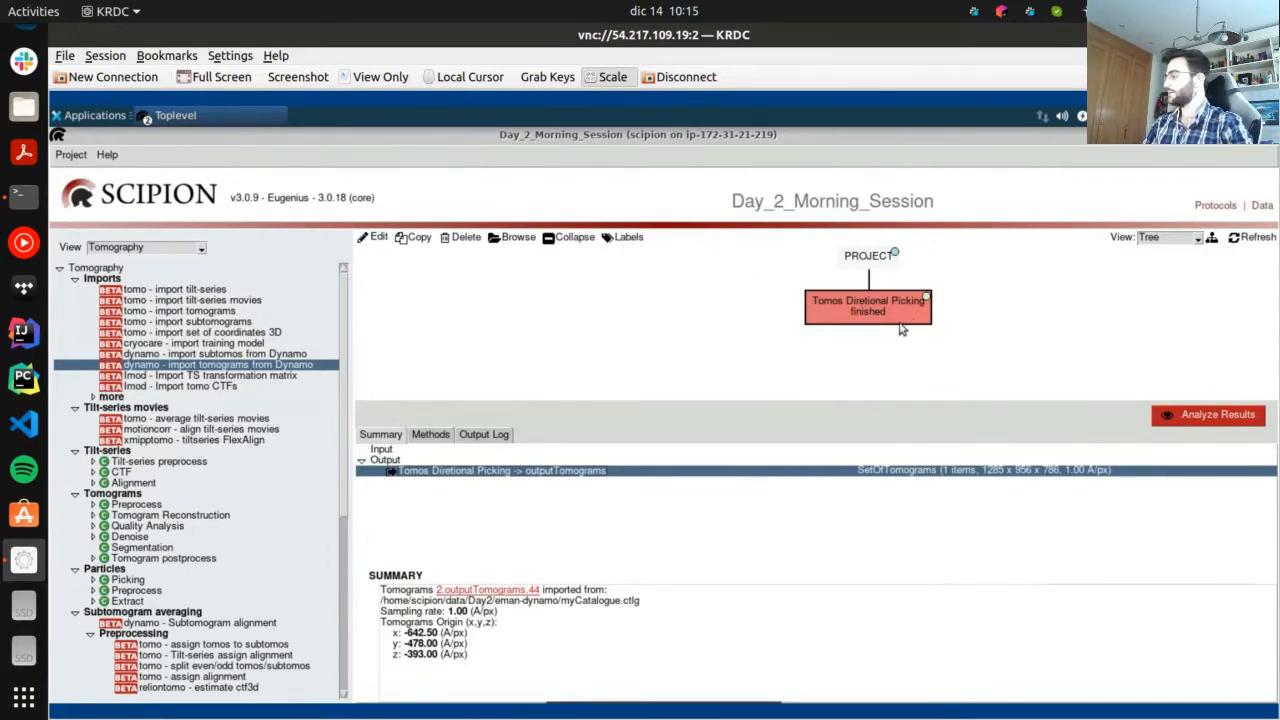
pyautogui.click(872, 310)
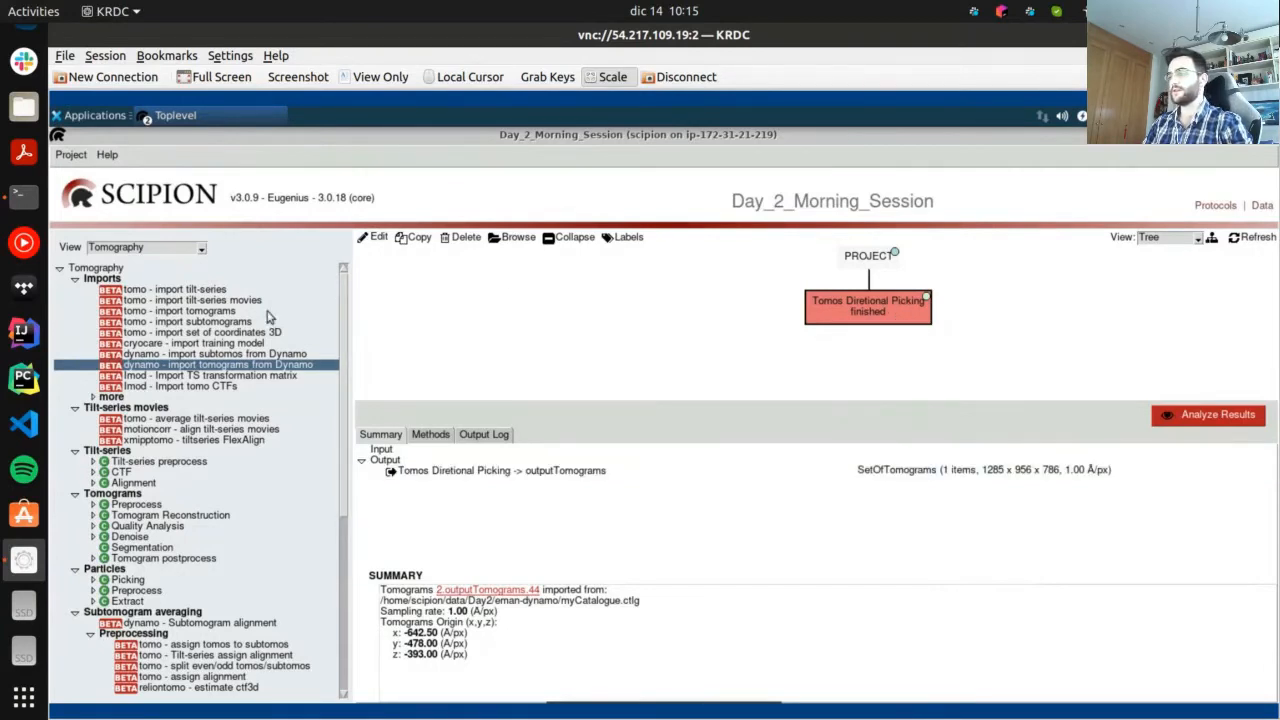
# Look at the import form of the generic tomo - import tomograms protocol and close it without running it
pyautogui.doubleClick(205, 311)
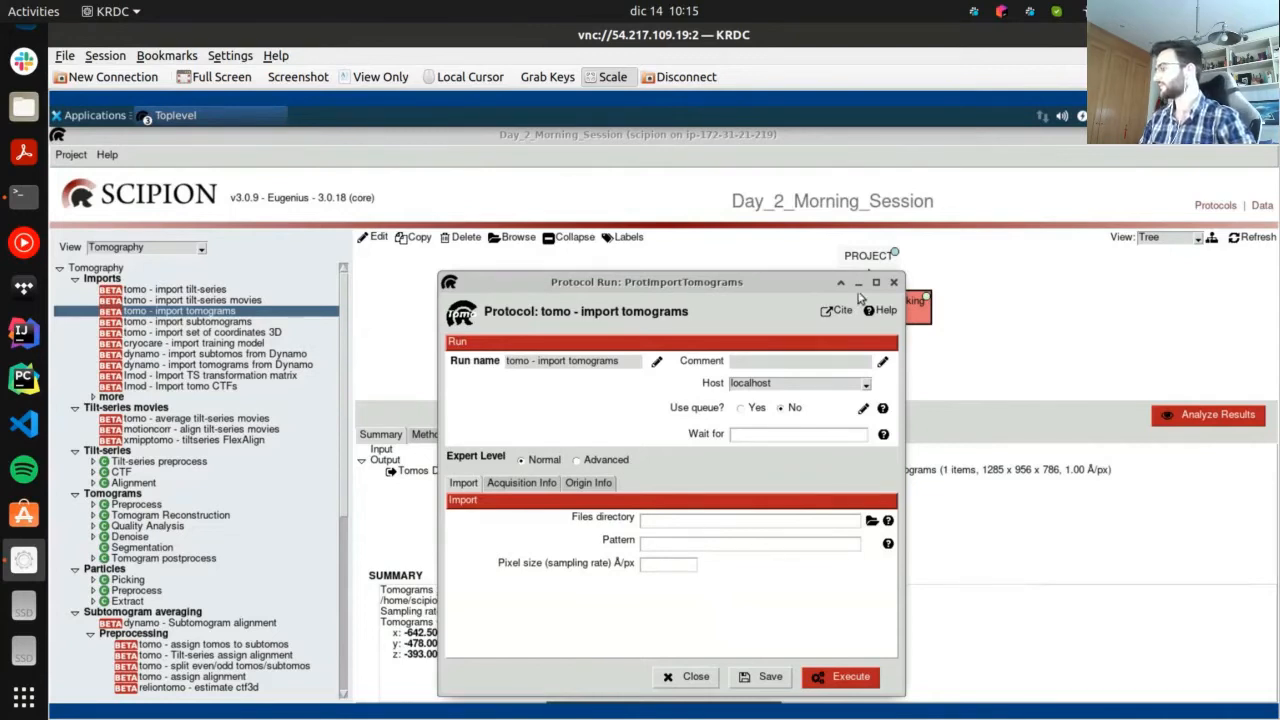
pyautogui.click(894, 282)
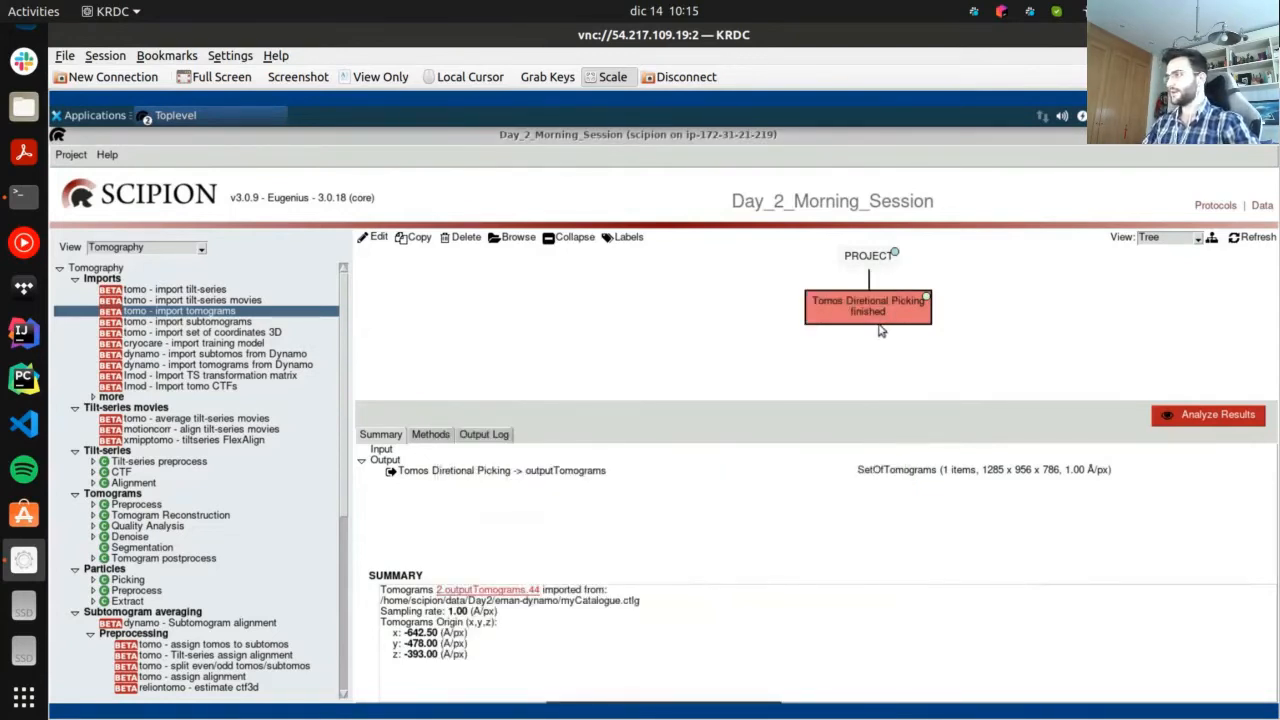
pyautogui.moveTo(879, 325)
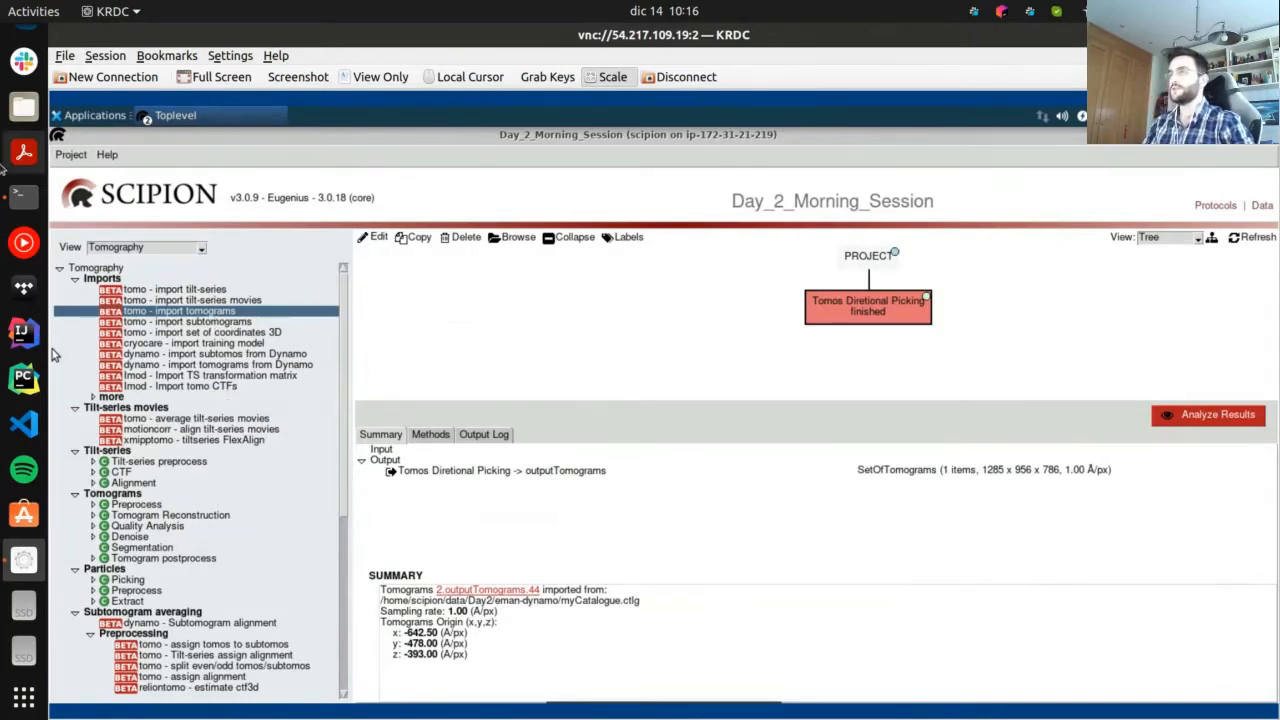
# Try out a purple colour for an additional, unnamed label, and discard it without saving any label changes
pyautogui.click(629, 238)
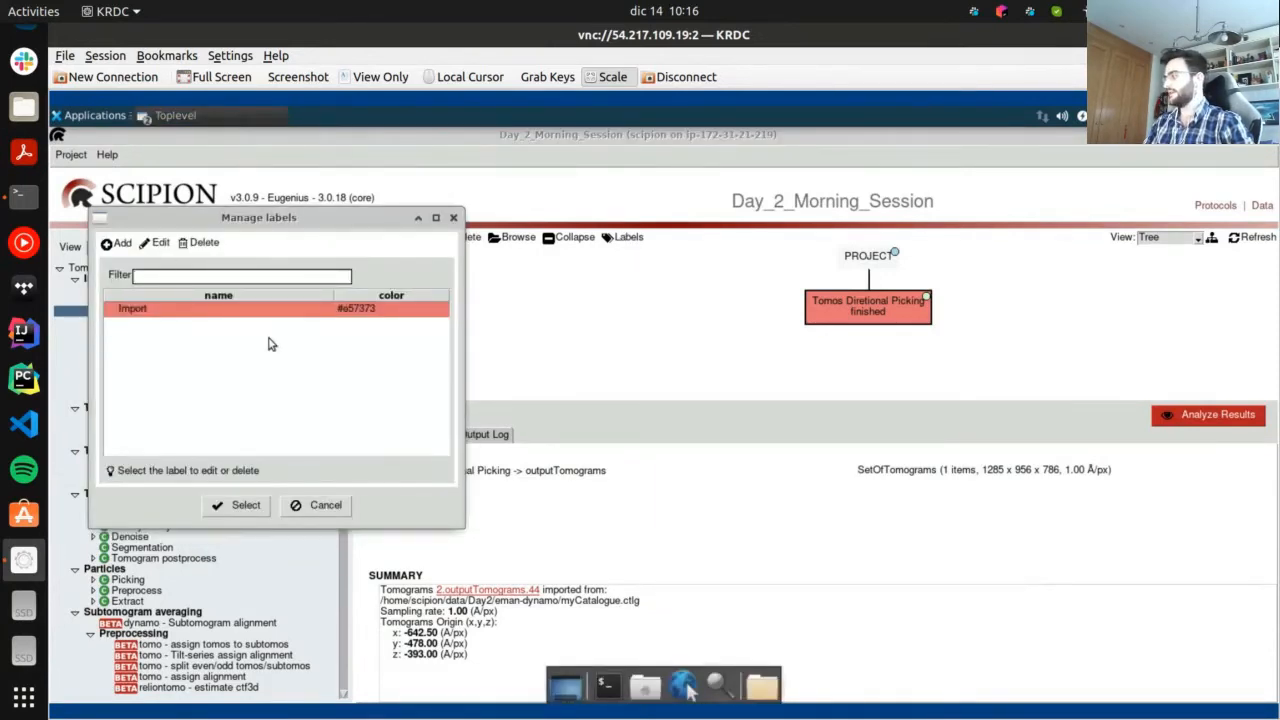
pyautogui.click(168, 313)
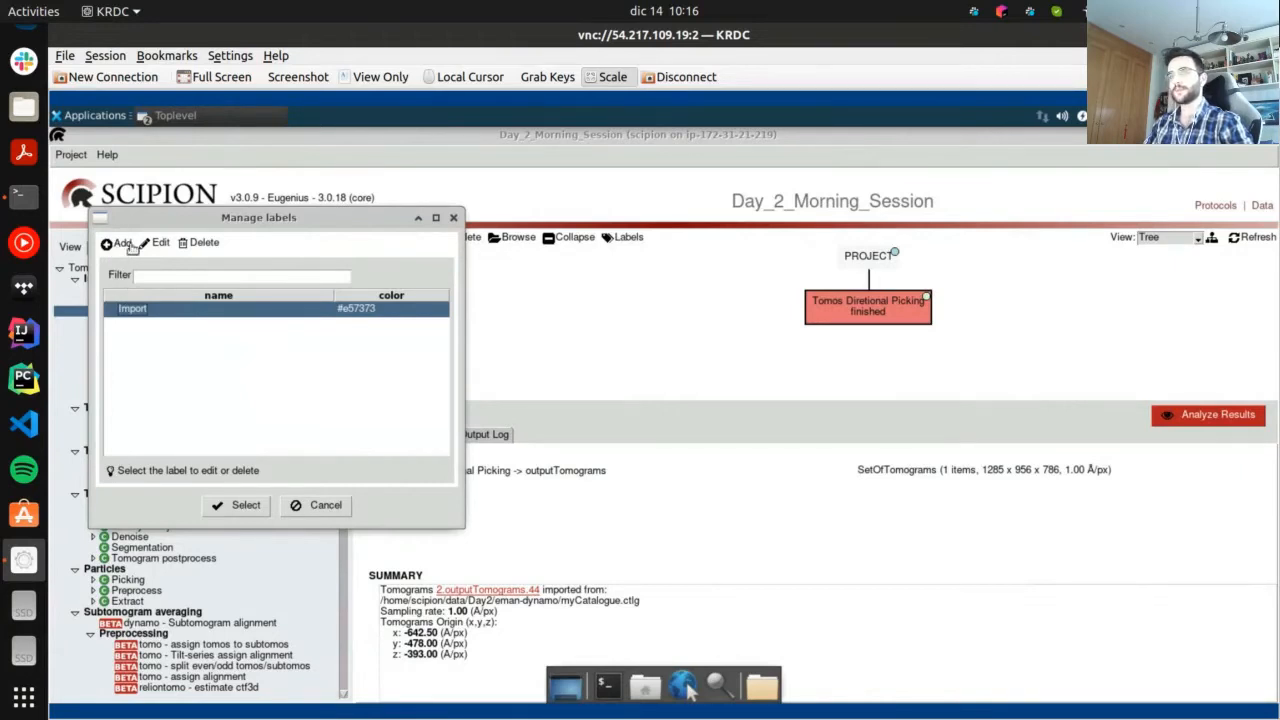
pyautogui.click(107, 243)
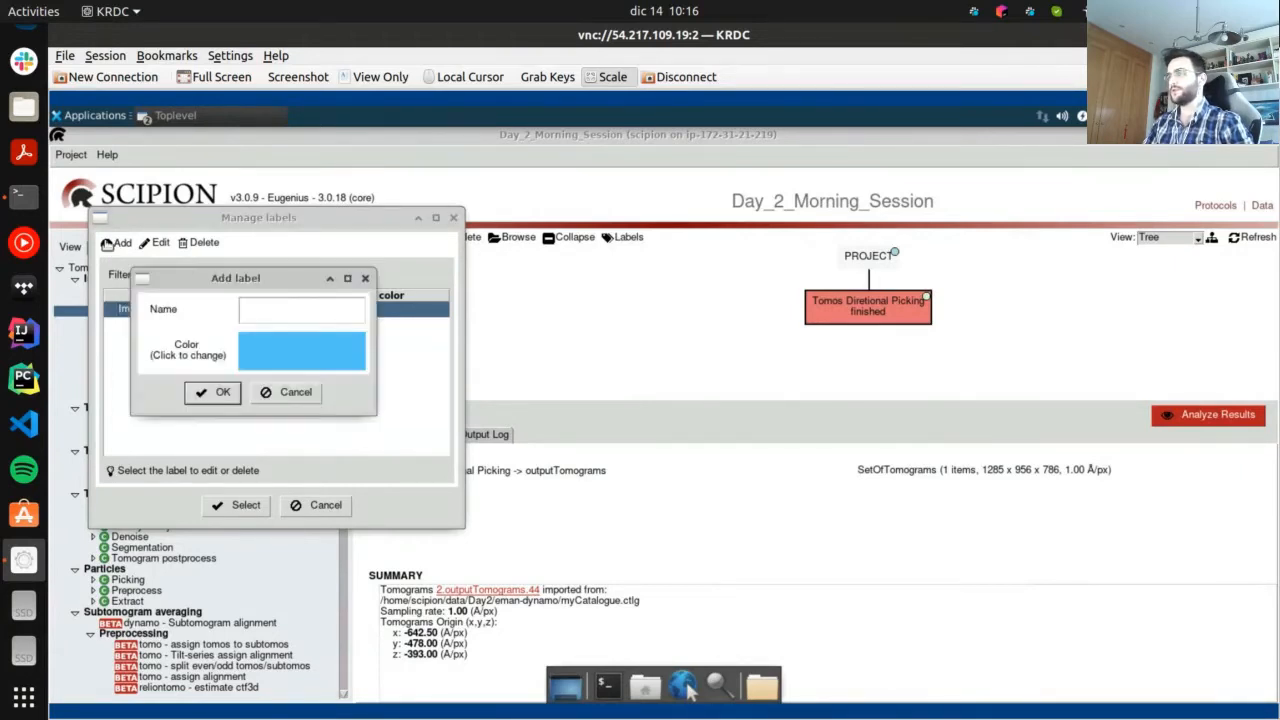
pyautogui.moveTo(192, 277); pyautogui.dragTo(537, 261)
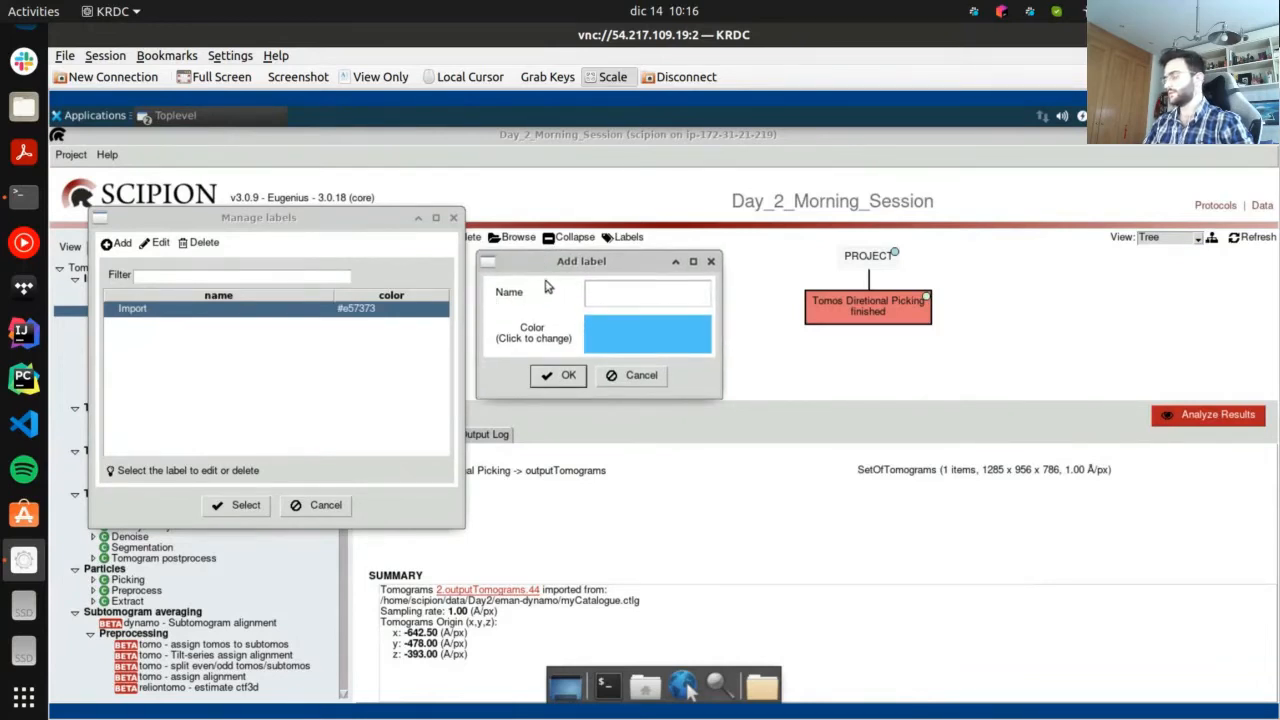
pyautogui.click(651, 300)
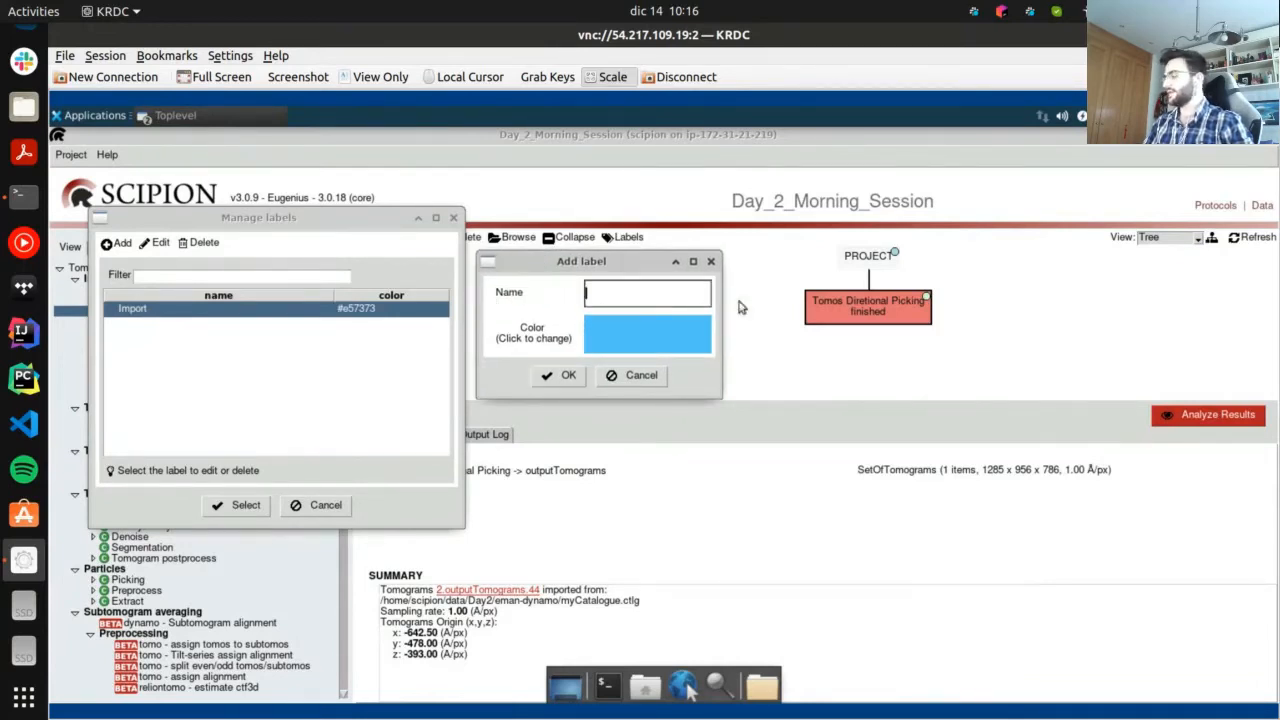
pyautogui.click(648, 340)
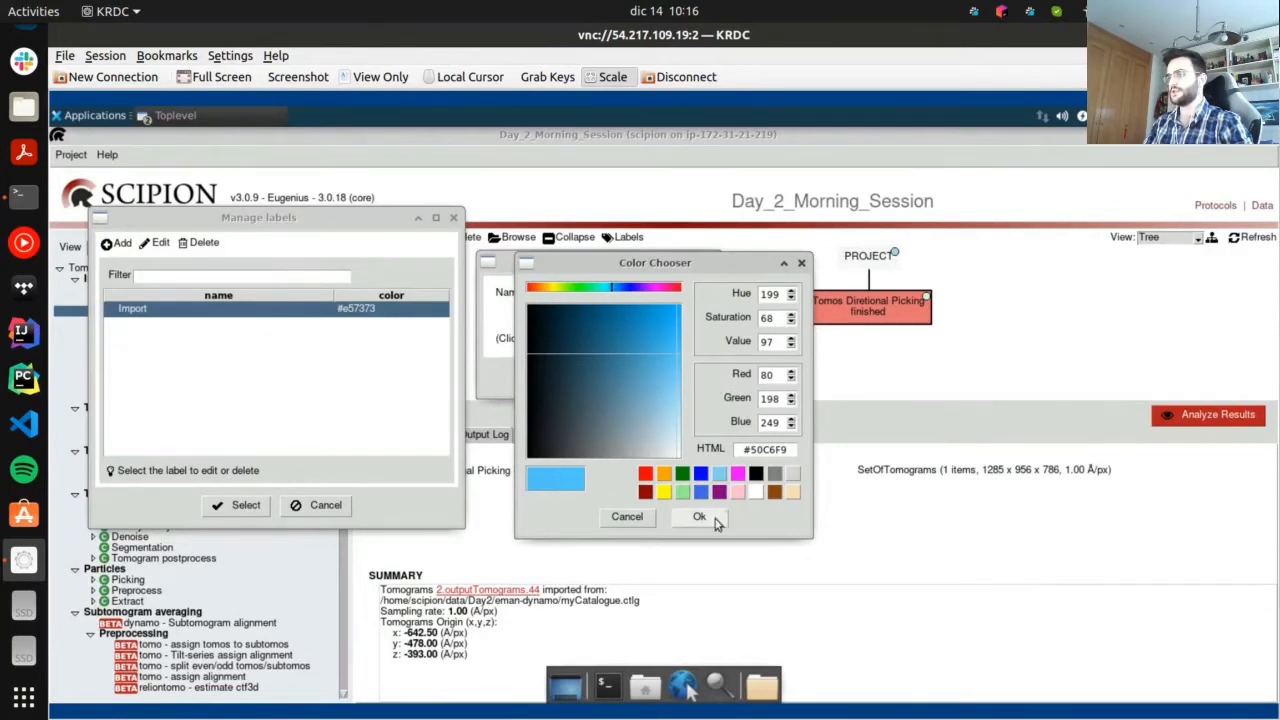
pyautogui.moveTo(625, 357); pyautogui.dragTo(609, 344)
pyautogui.click(651, 287)
pyautogui.click(636, 339)
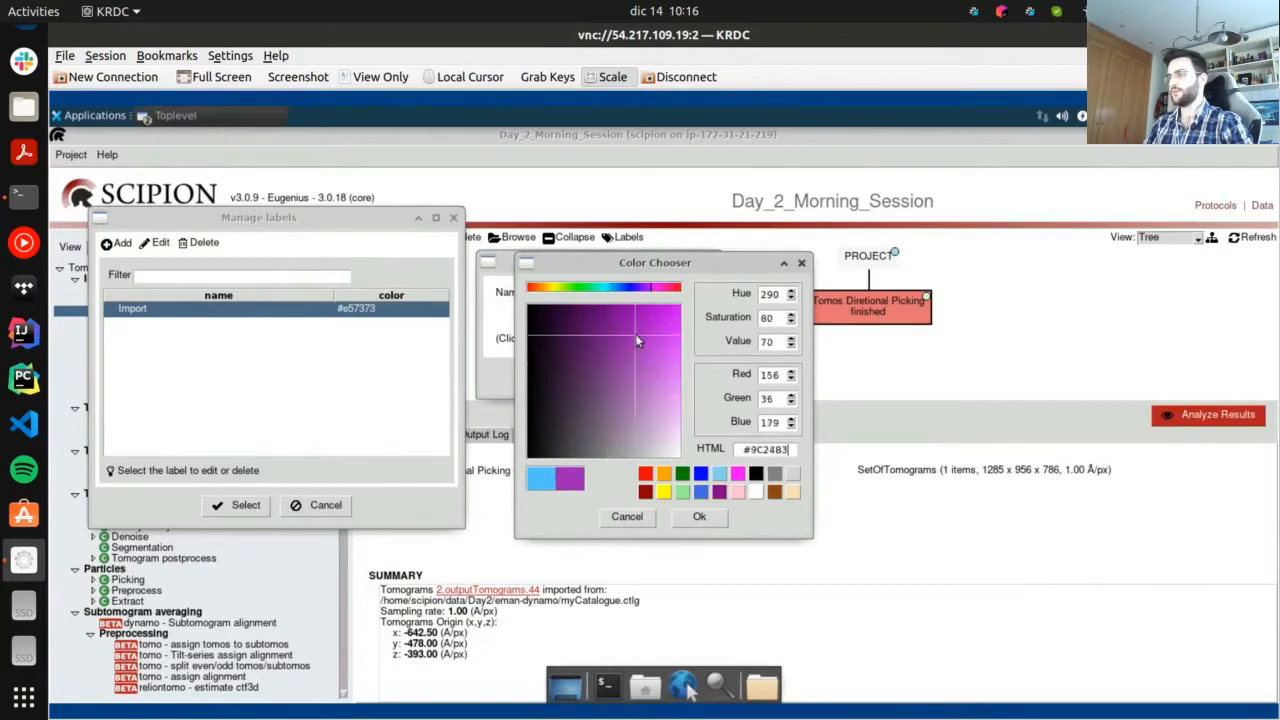
pyautogui.moveTo(636, 336); pyautogui.dragTo(623, 337)
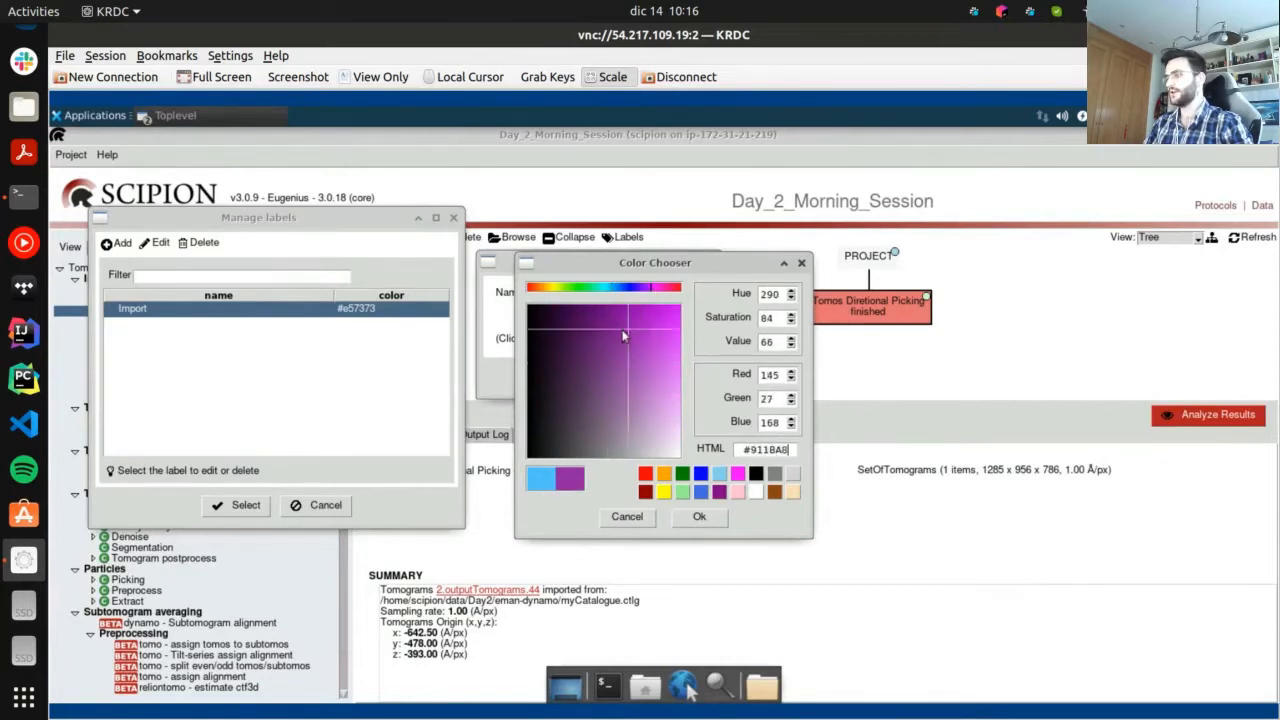
pyautogui.click(705, 519)
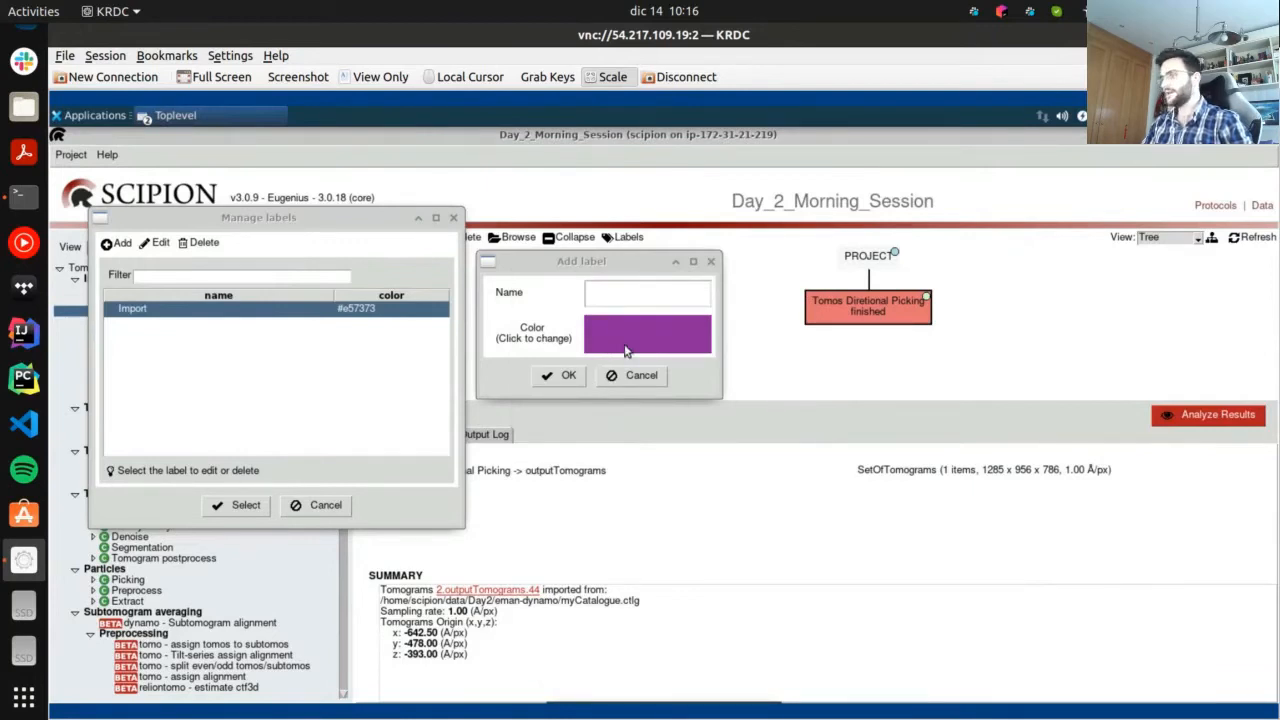
pyautogui.click(621, 290)
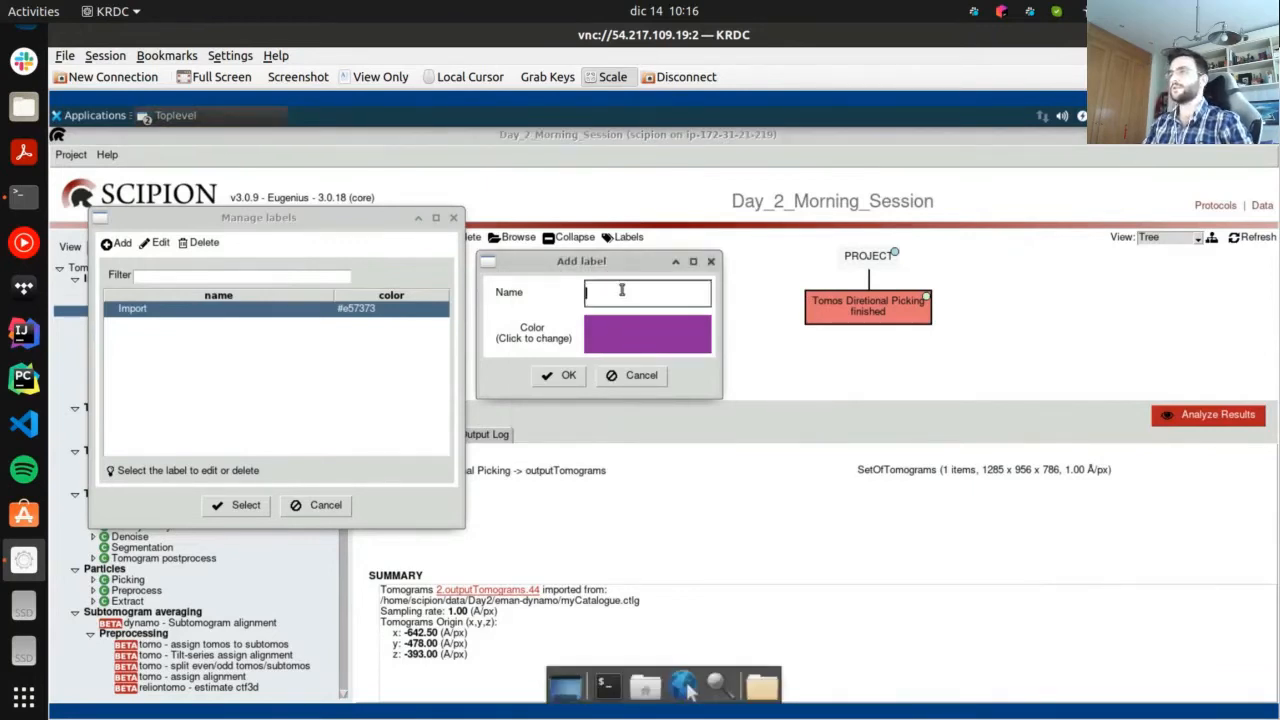
pyautogui.click(711, 261)
pyautogui.click(453, 218)
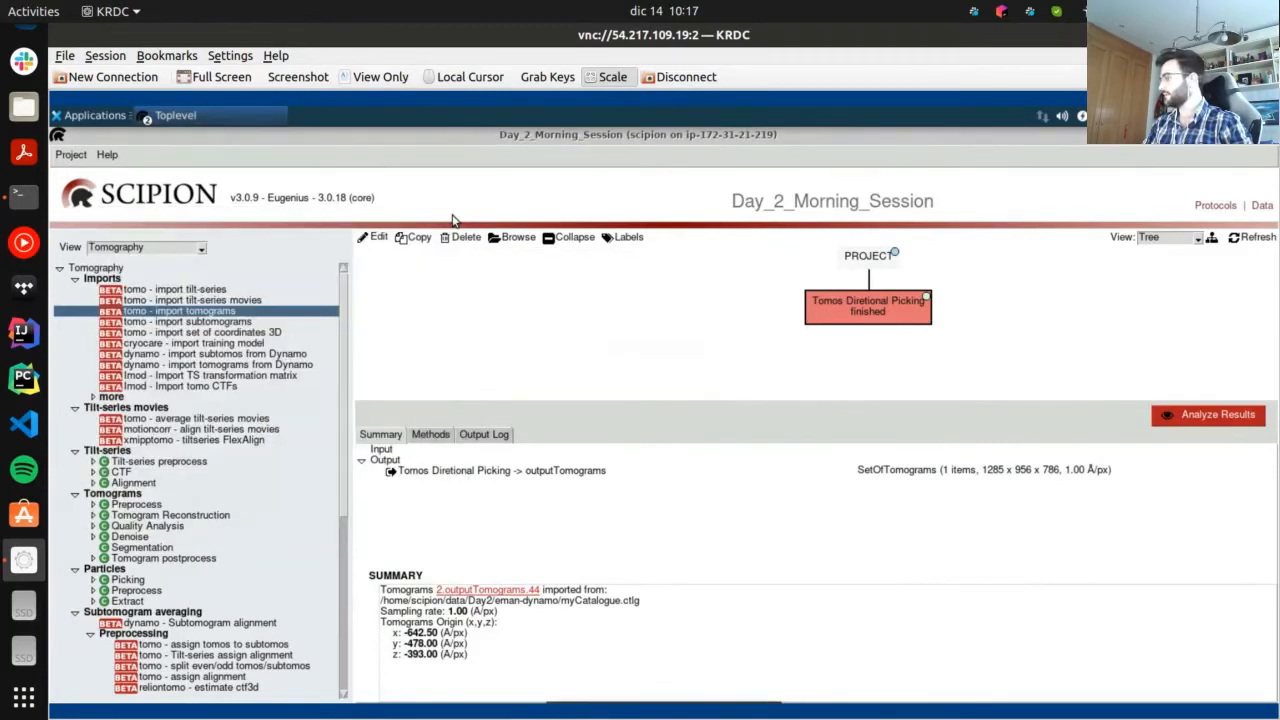
pyautogui.click(72, 155)
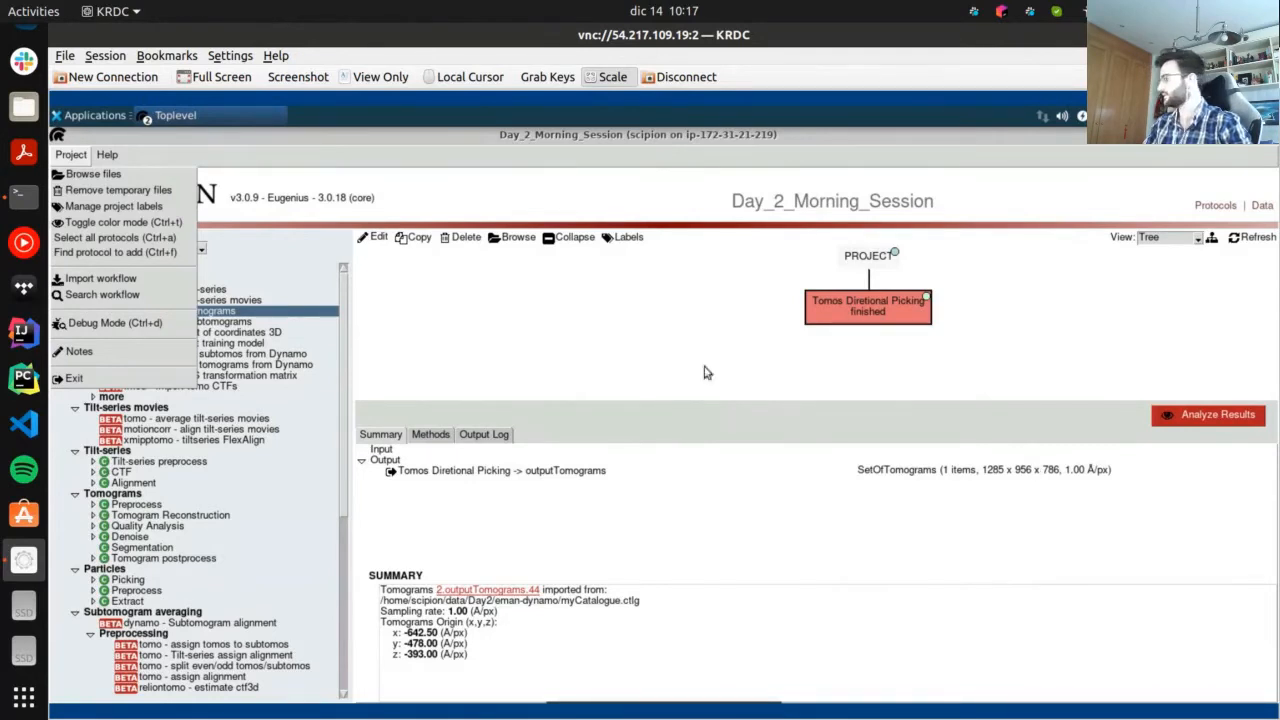
pyautogui.click(358, 268)
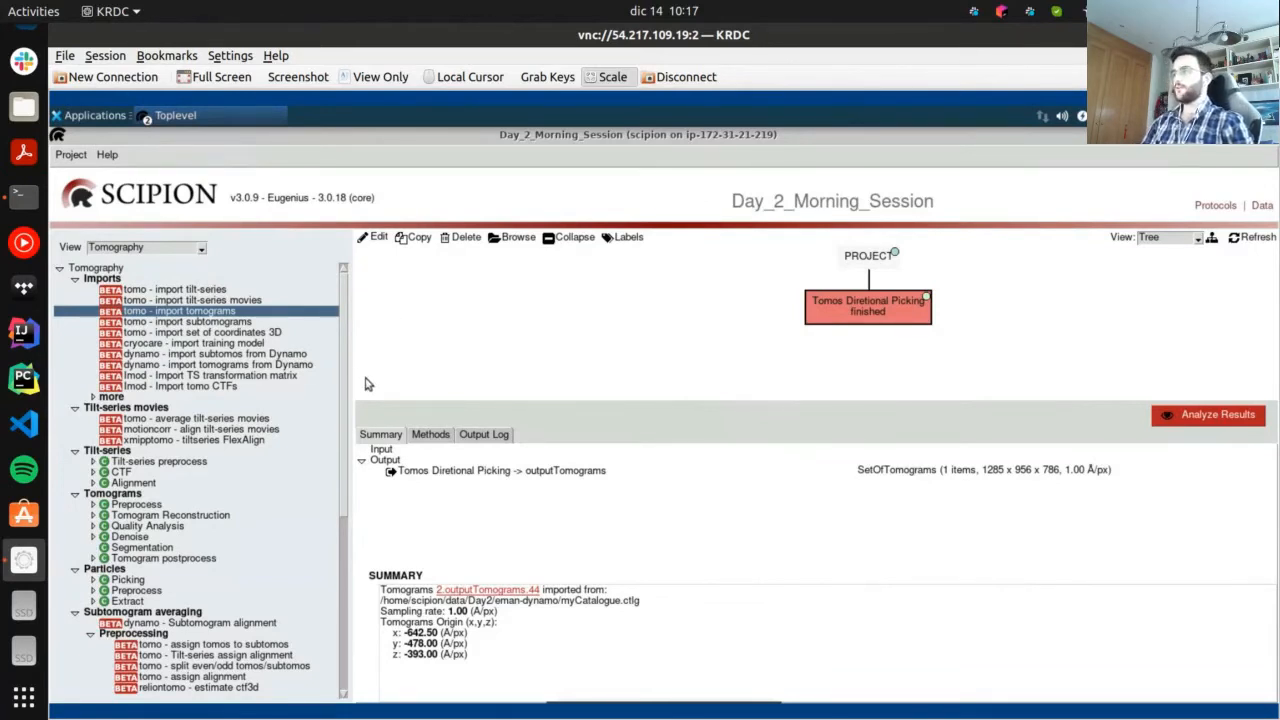
# Look at the available viewers for the output tomogram set of the Tomos Diretional Picking run without opening one
pyautogui.rightClick(826, 314)
pyautogui.click(737, 293)
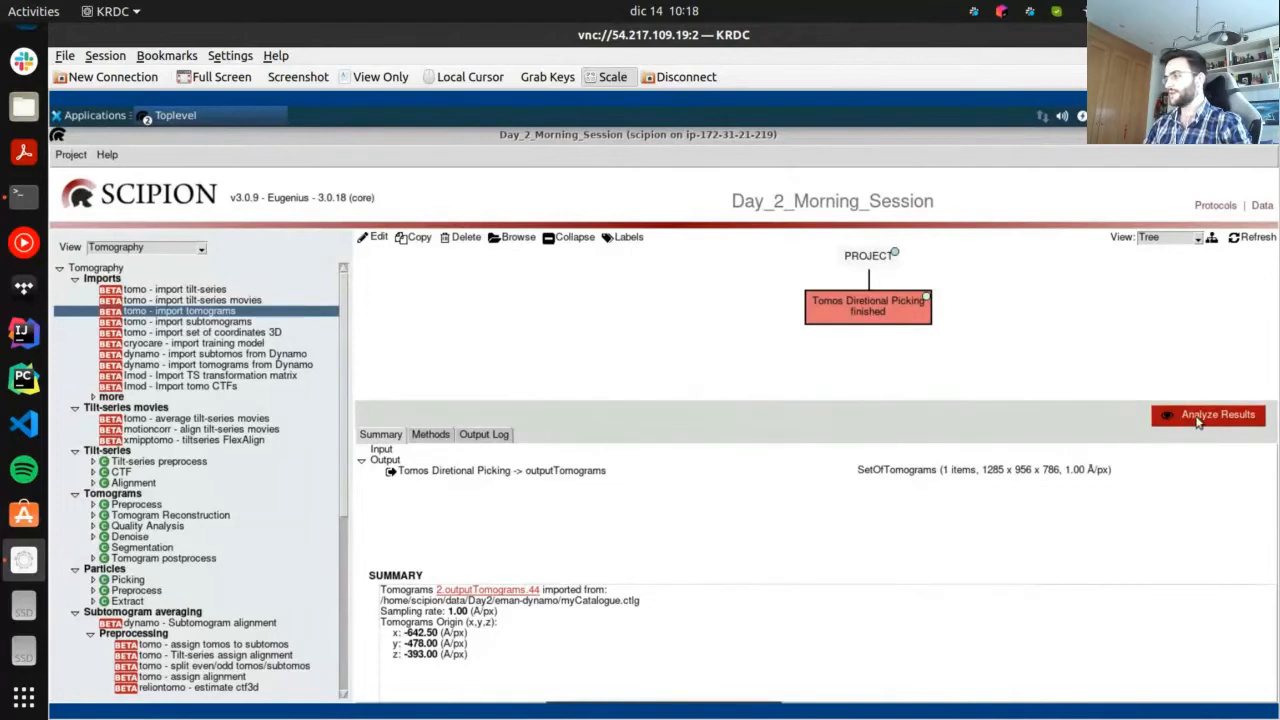
pyautogui.click(901, 470)
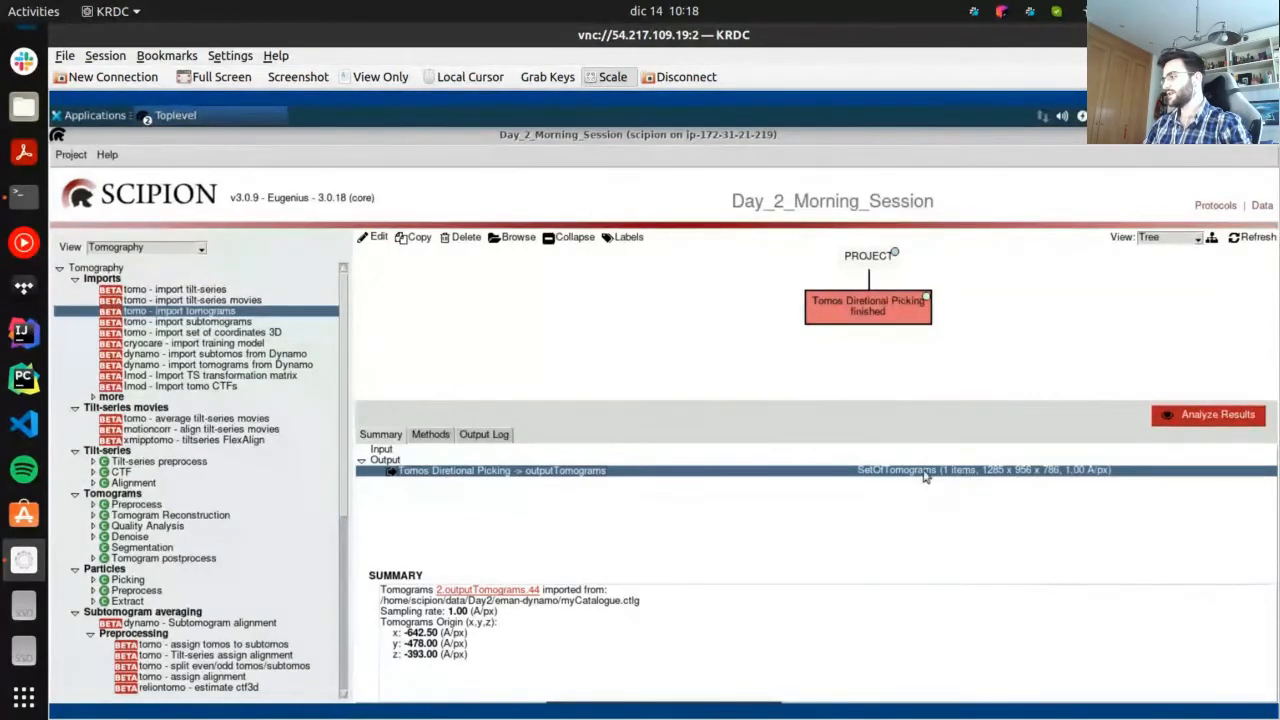
pyautogui.rightClick(924, 476)
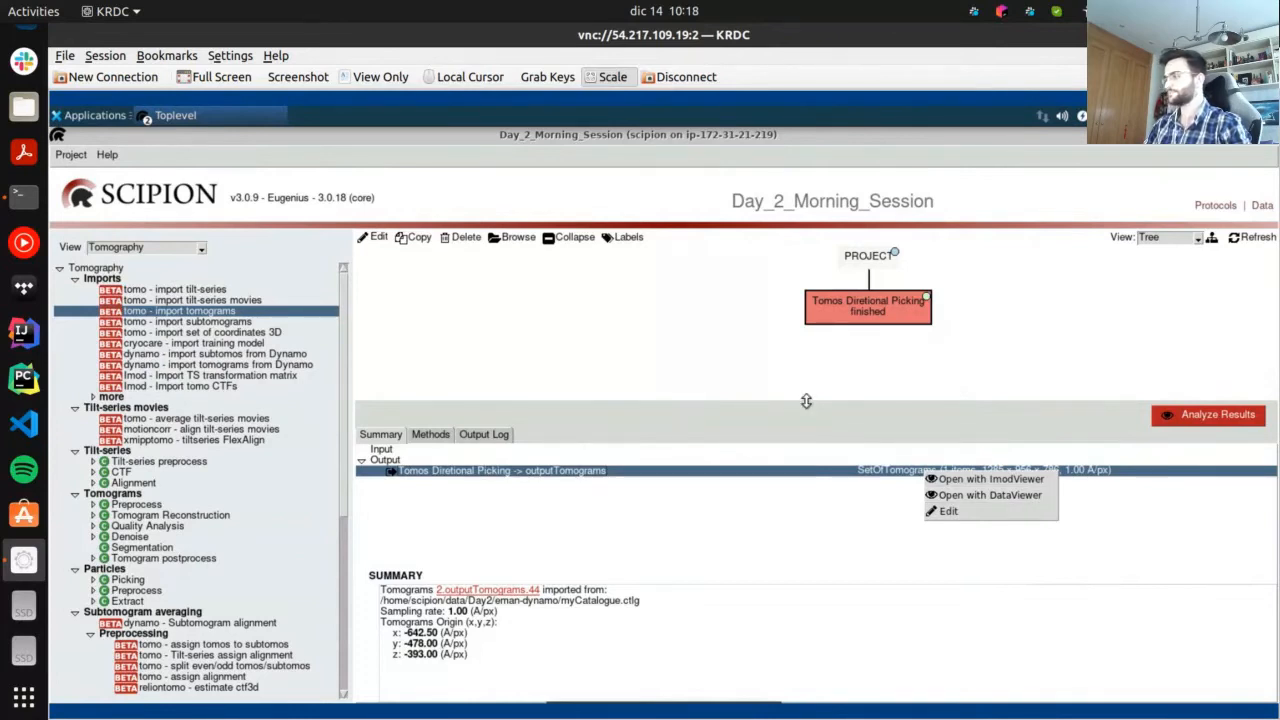
pyautogui.click(864, 528)
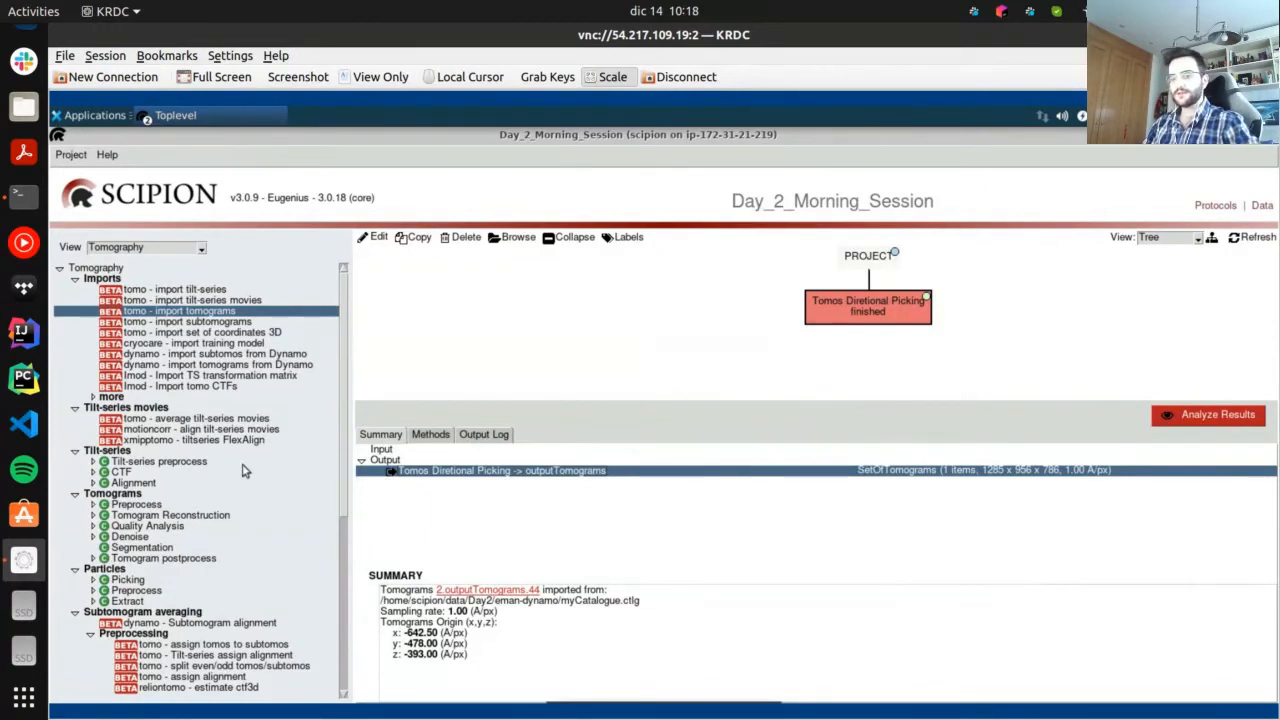
# Find the dynamo - bin tomograms protocol among the Tomogram postprocess protocols and open its form
pyautogui.scroll(-5, 207, 465)
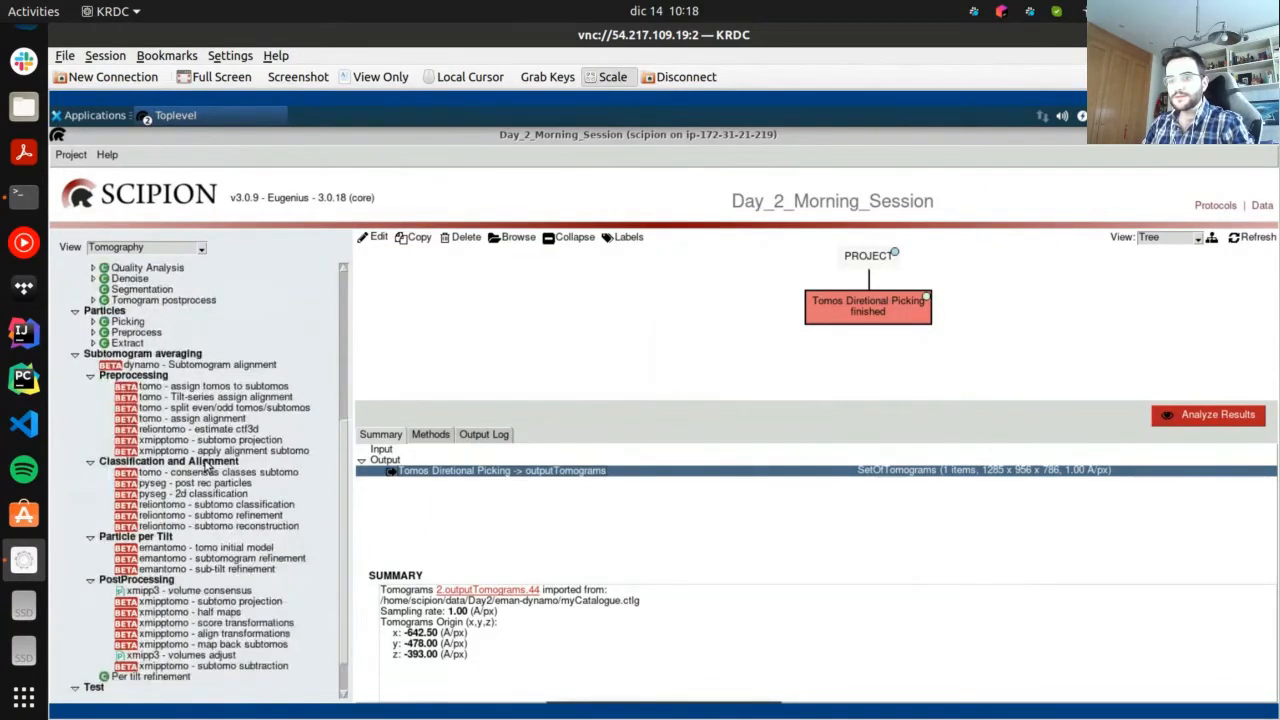
pyautogui.scroll(-2, 205, 465)
pyautogui.scroll(3, 205, 465)
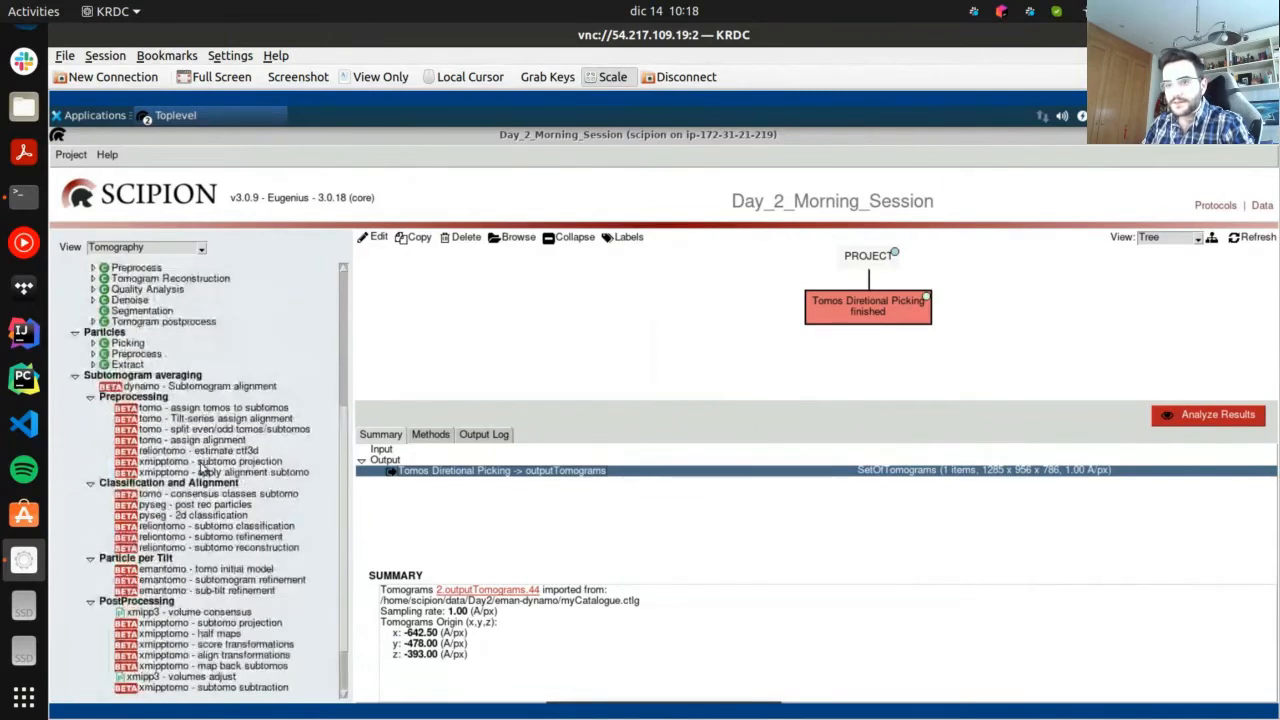
pyautogui.scroll(2, 110, 506)
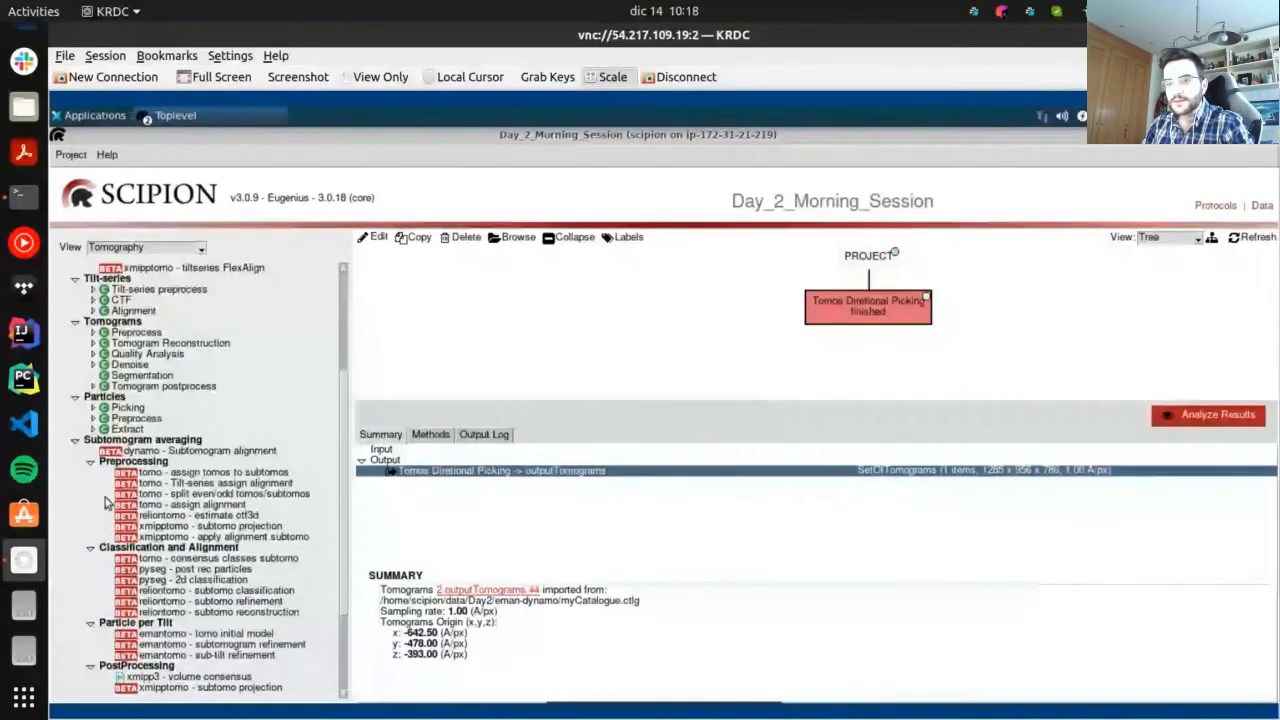
pyautogui.scroll(2, 108, 503)
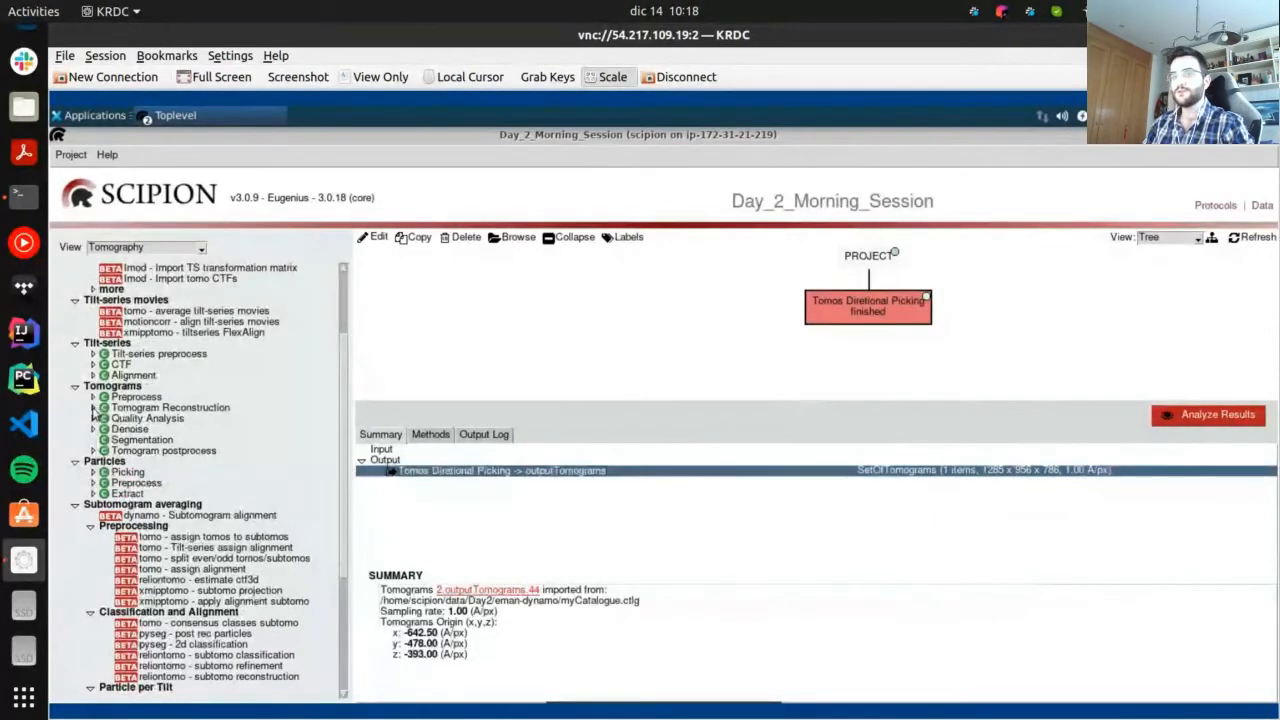
pyautogui.click(95, 396)
pyautogui.click(100, 387)
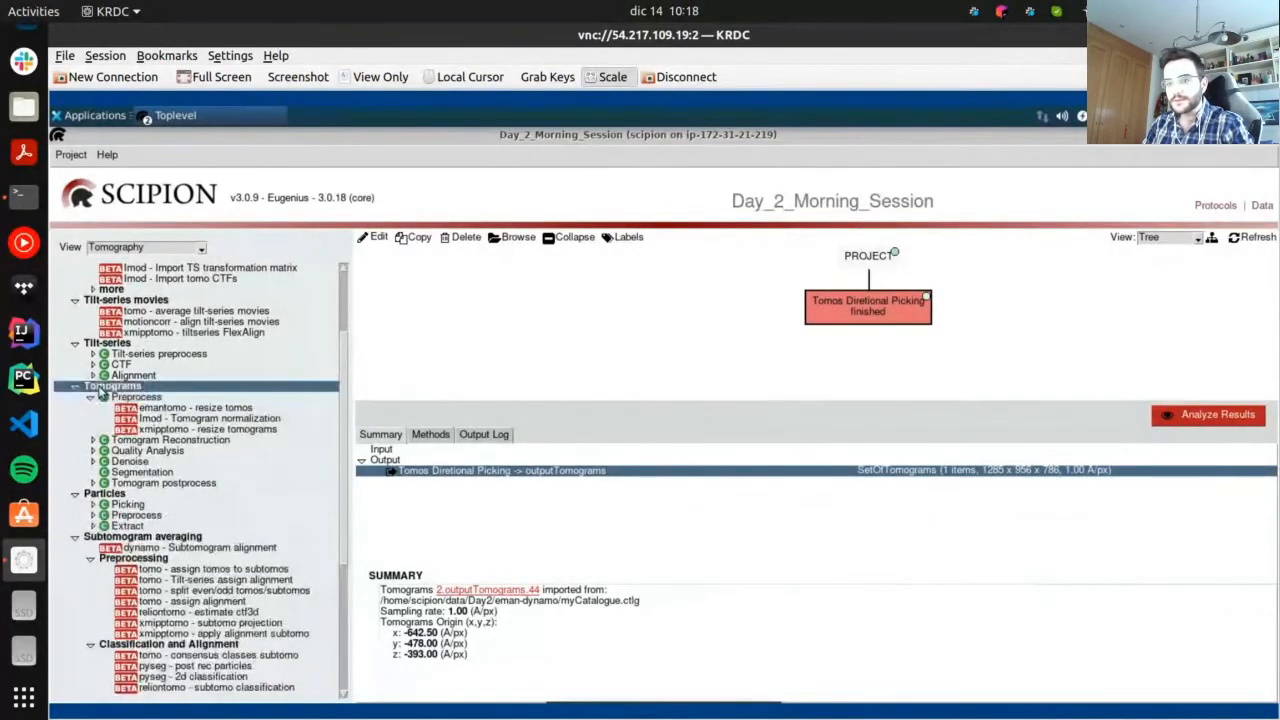
pyautogui.doubleClick(100, 484)
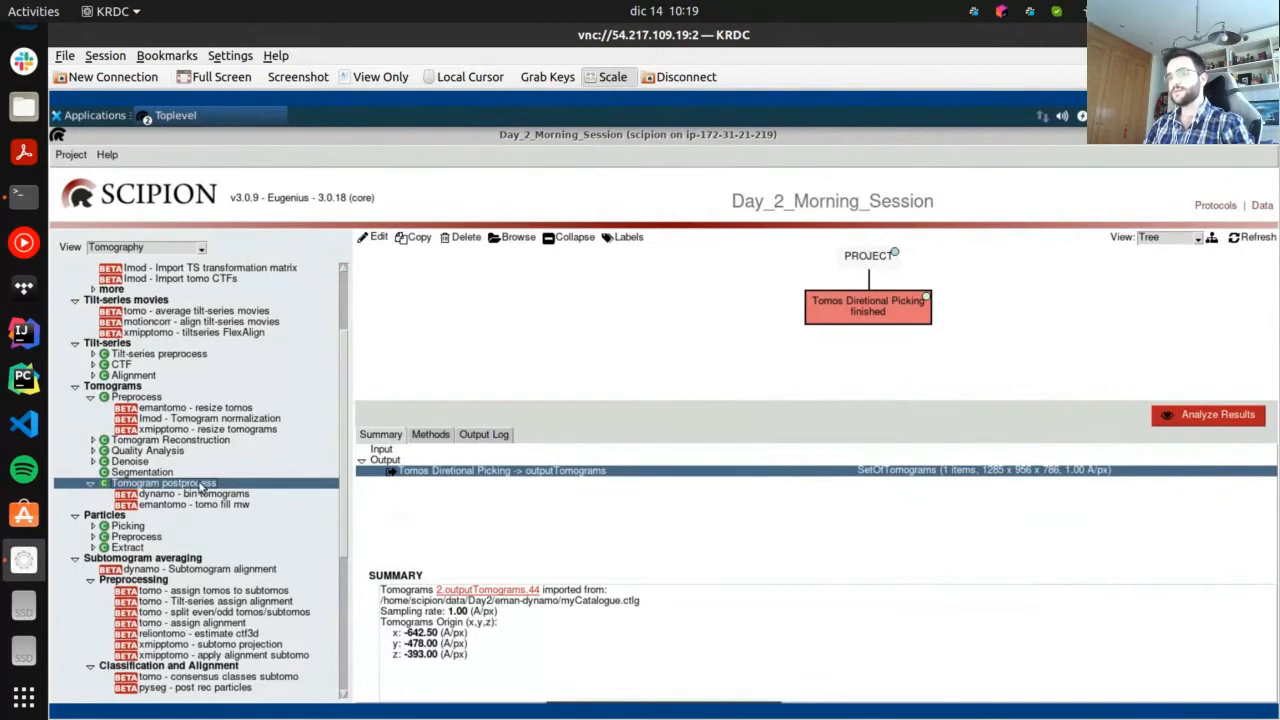
pyautogui.click(105, 387)
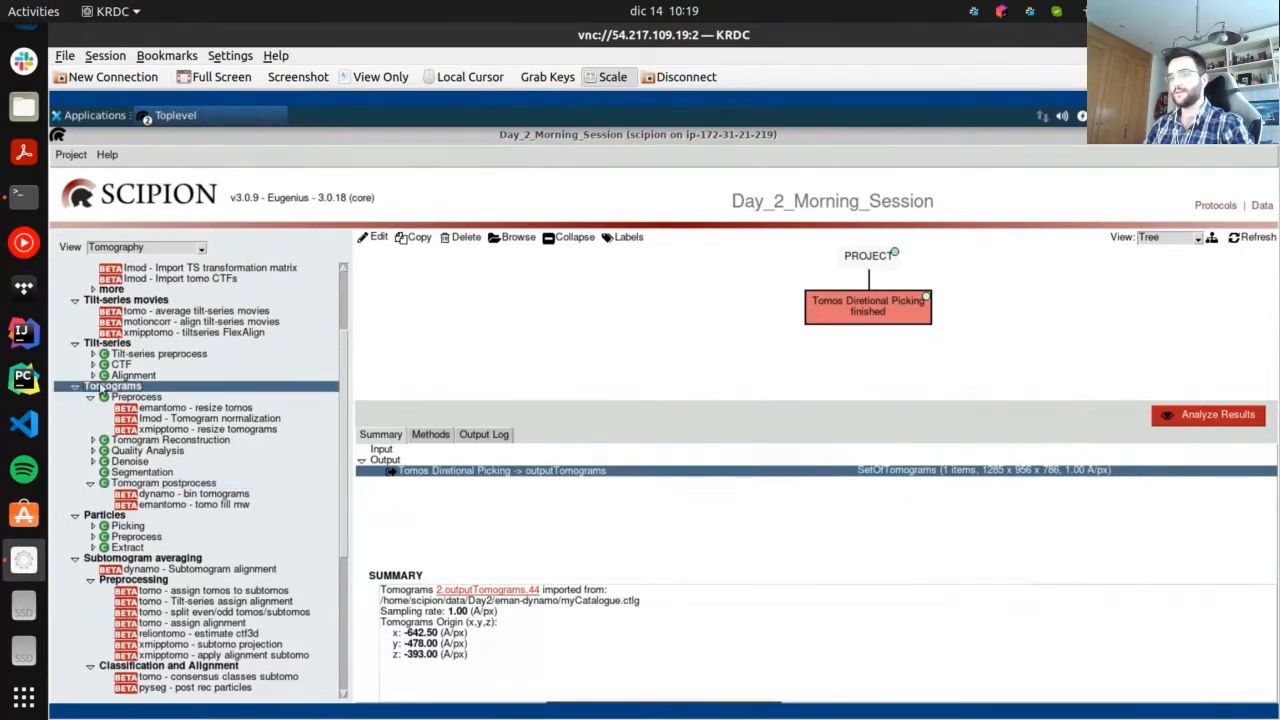
pyautogui.click(172, 496)
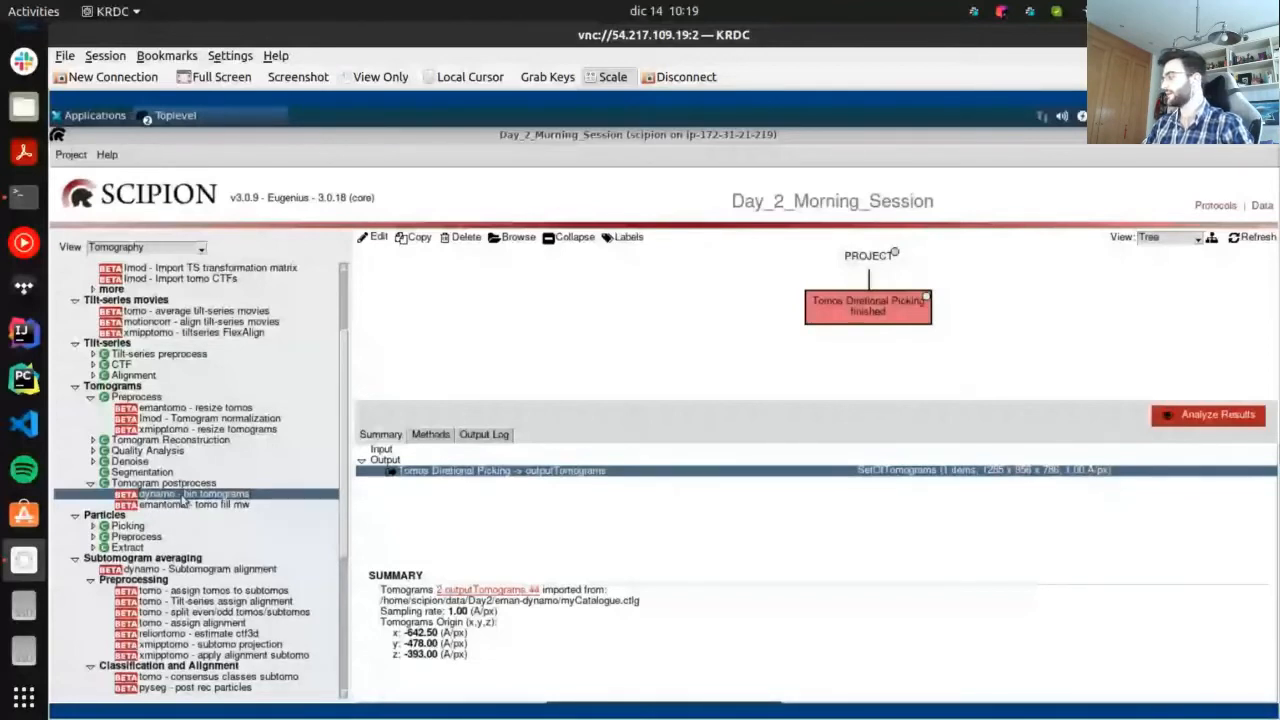
pyautogui.doubleClick(183, 495)
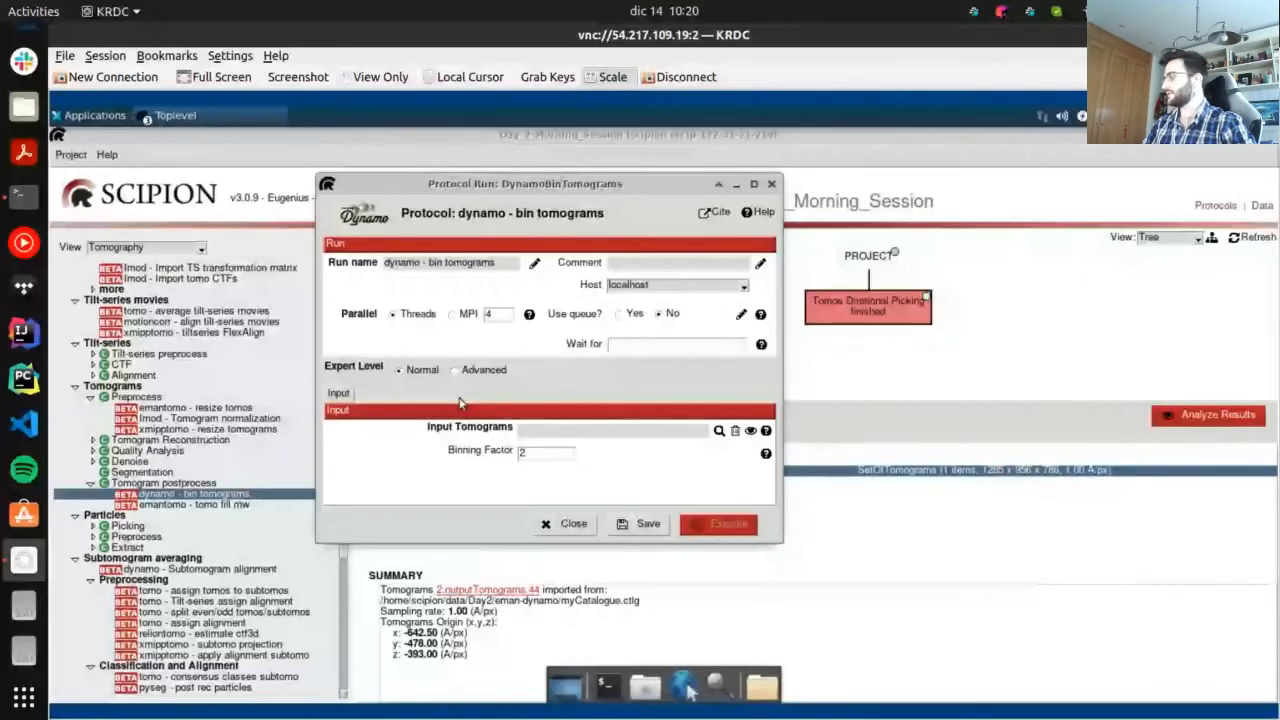
# Choose Tomos Diretional Picking.outputTomograms as the input tomograms of the binning protocol
pyautogui.press('Tab')
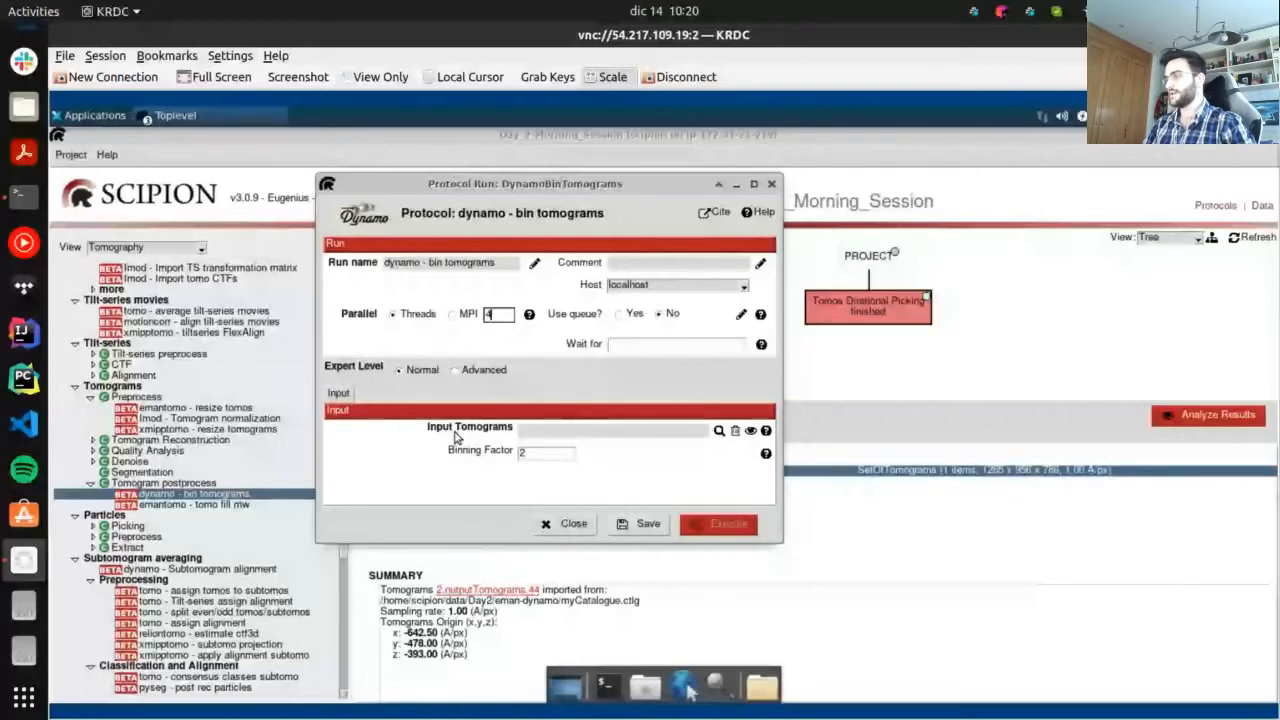
pyautogui.click(519, 431)
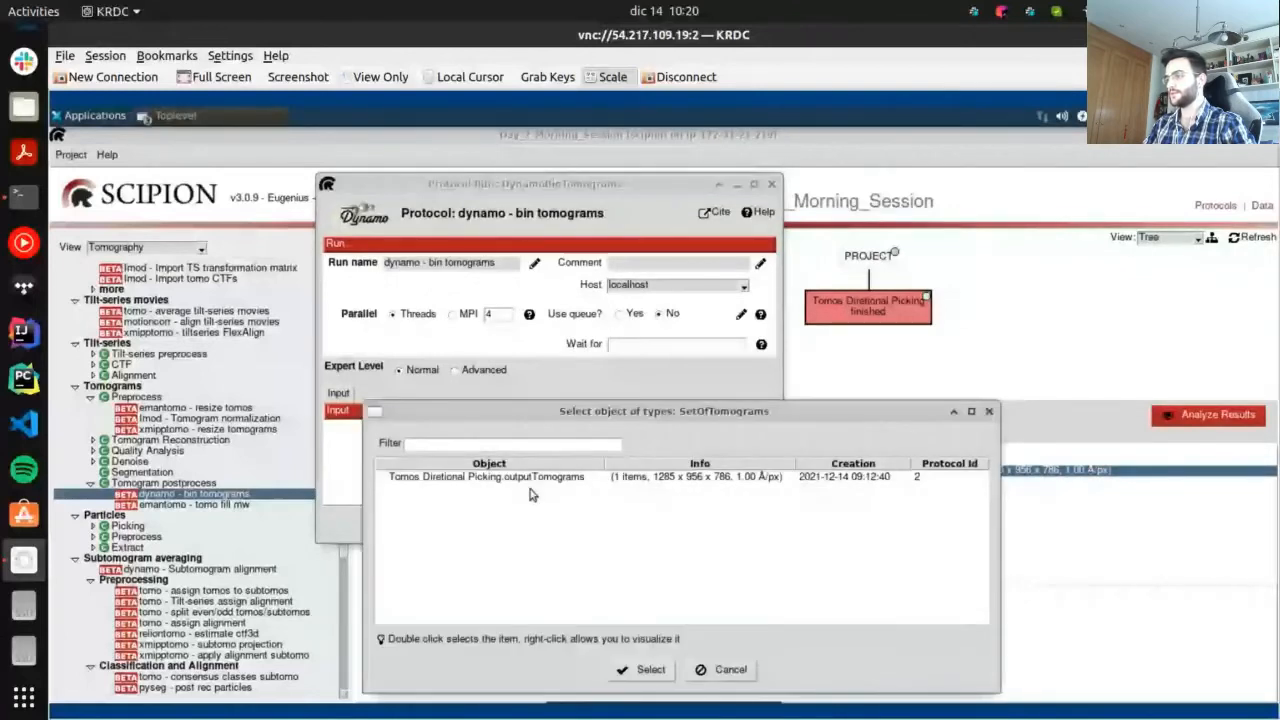
pyautogui.doubleClick(533, 490)
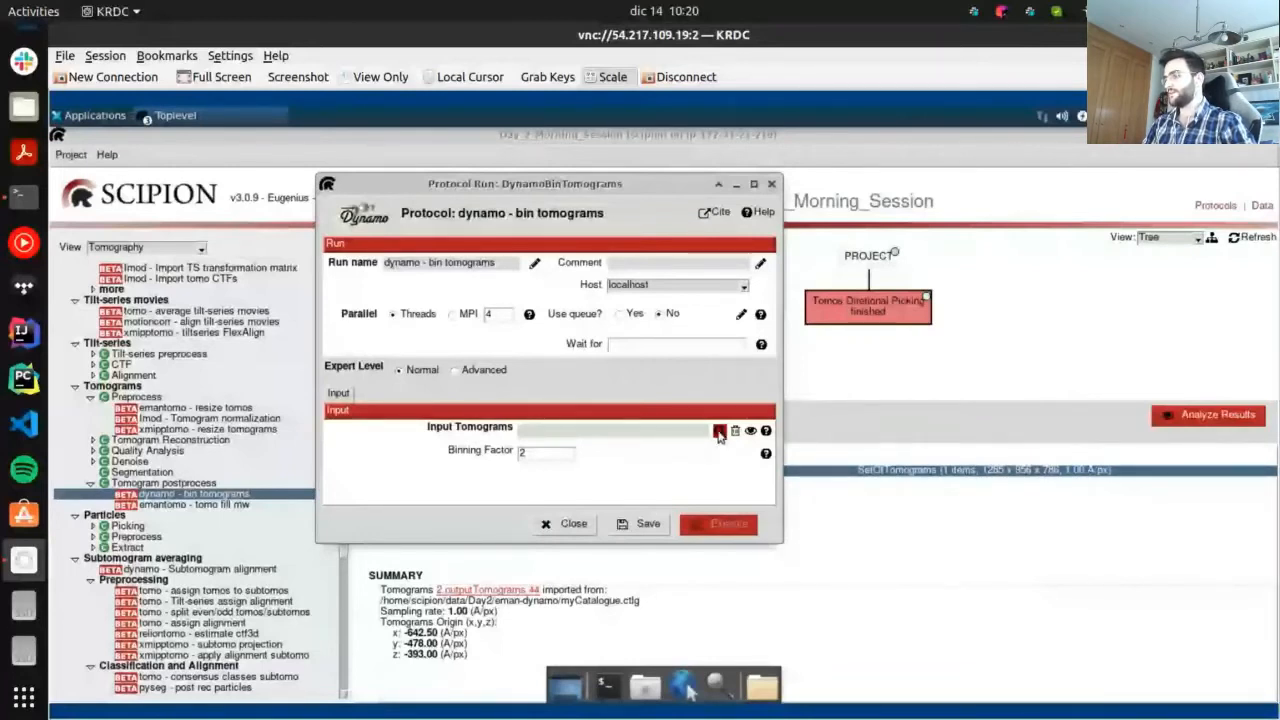
pyautogui.click(719, 431)
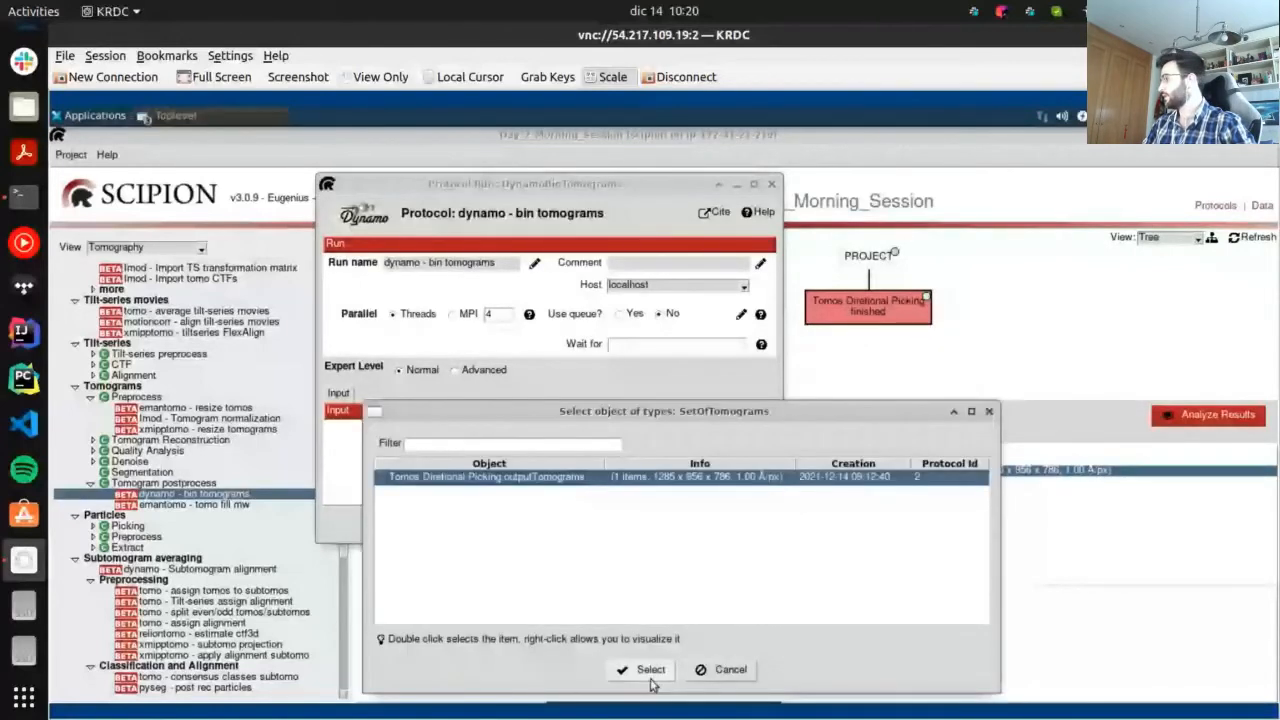
pyautogui.click(645, 670)
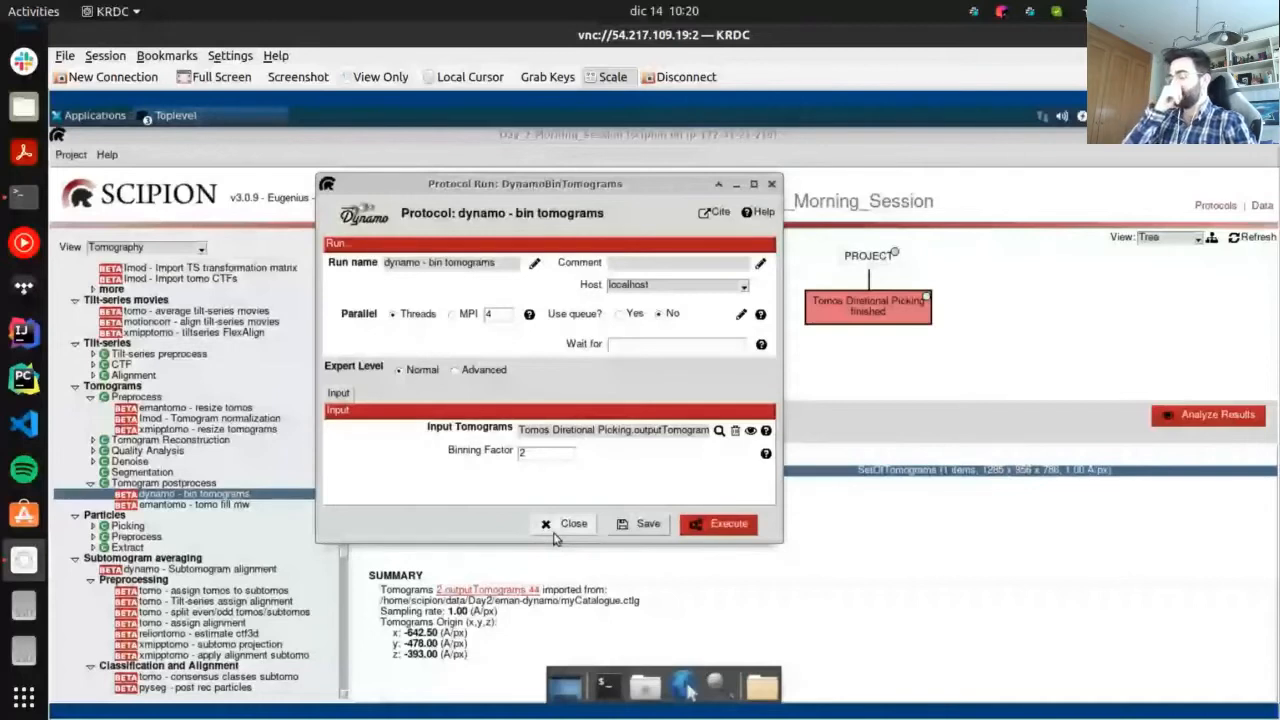
# Read the help on the Binning Factor and leave the factor at 2
pyautogui.click(519, 455)
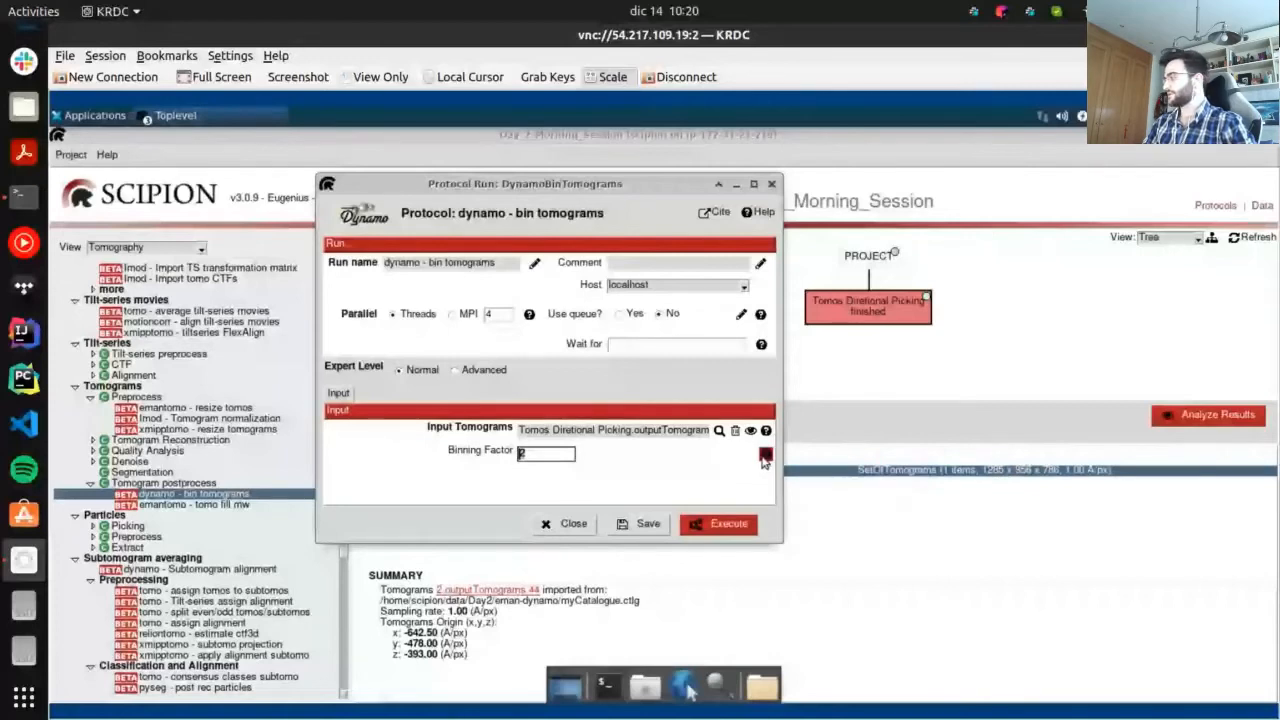
pyautogui.click(765, 456)
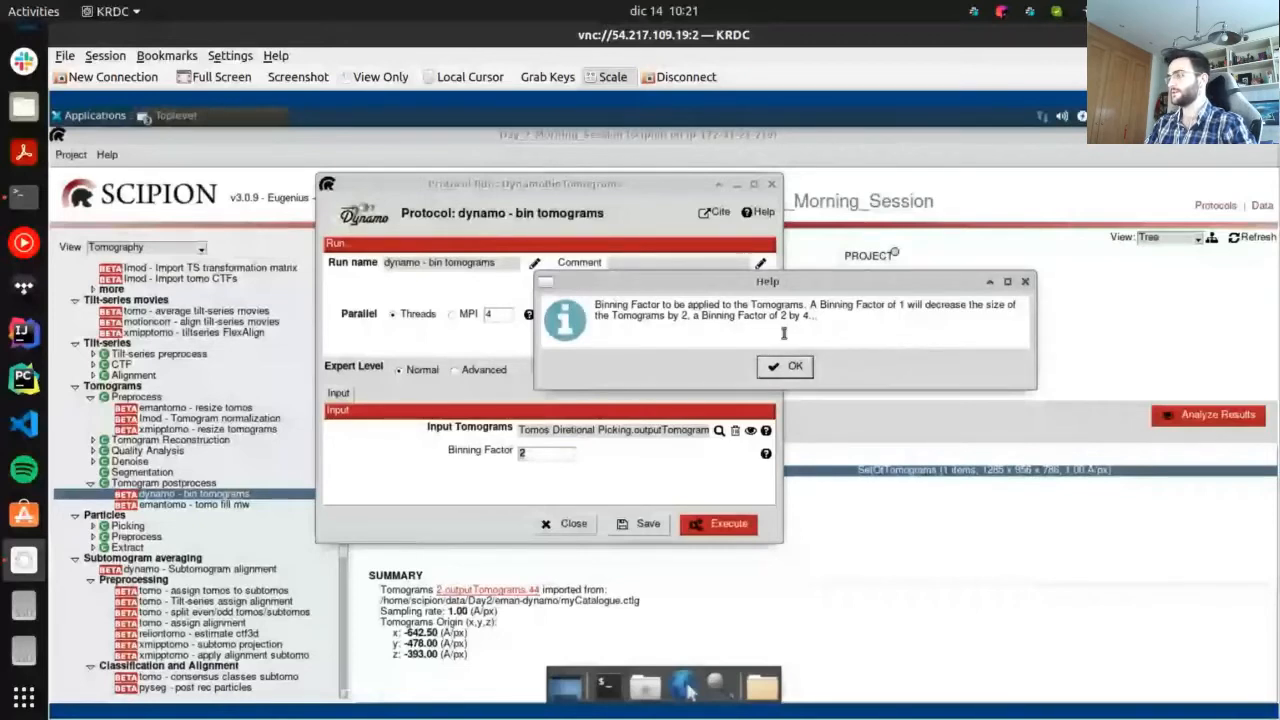
pyautogui.click(785, 366)
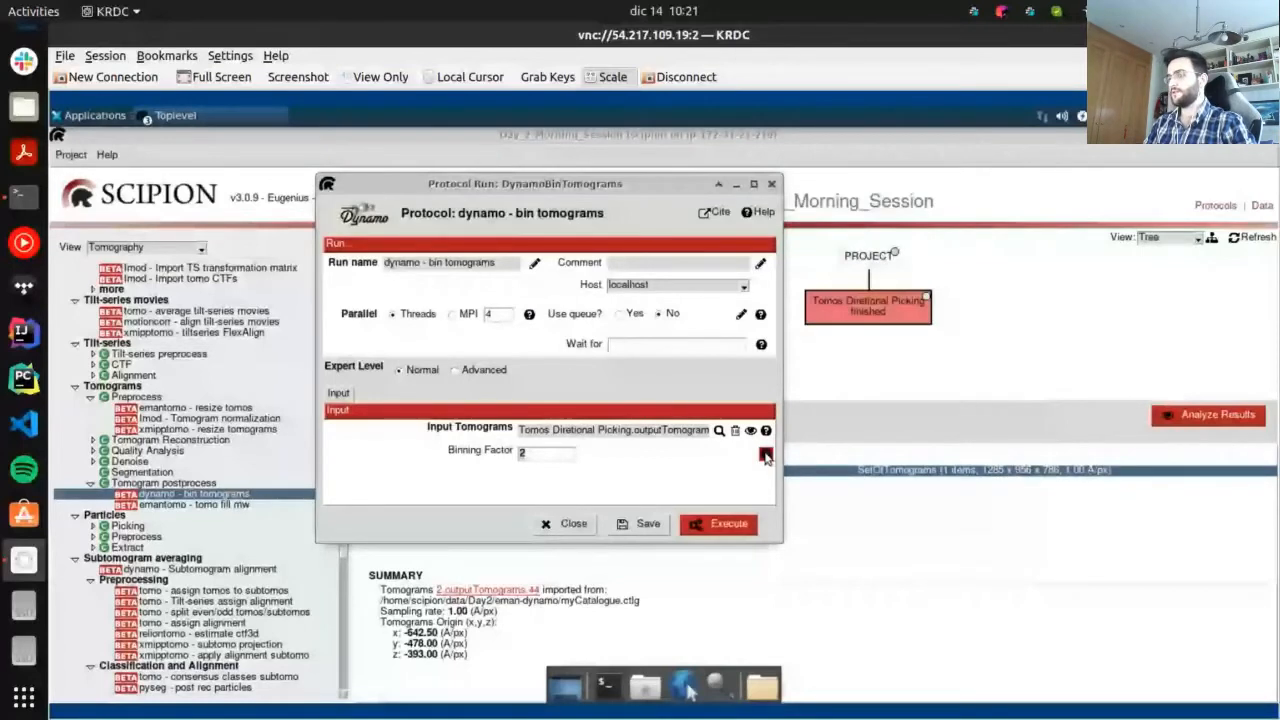
pyautogui.click(525, 454)
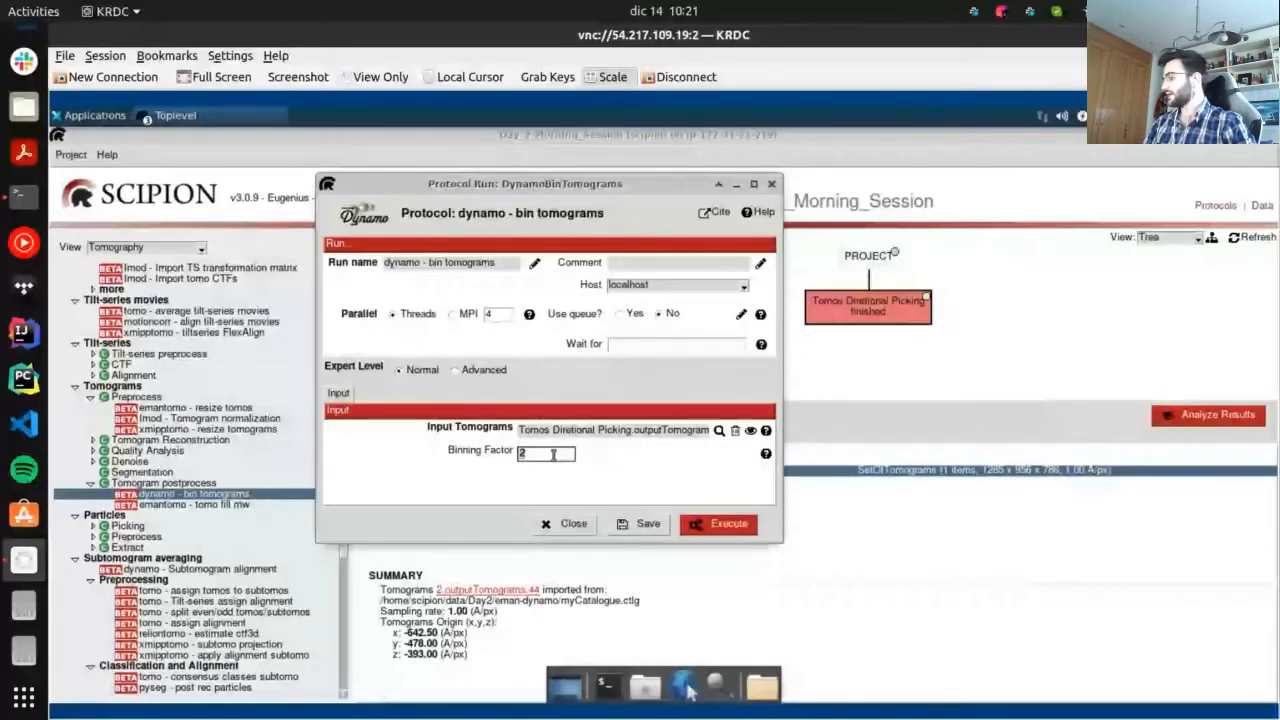
pyautogui.doubleClick(557, 453)
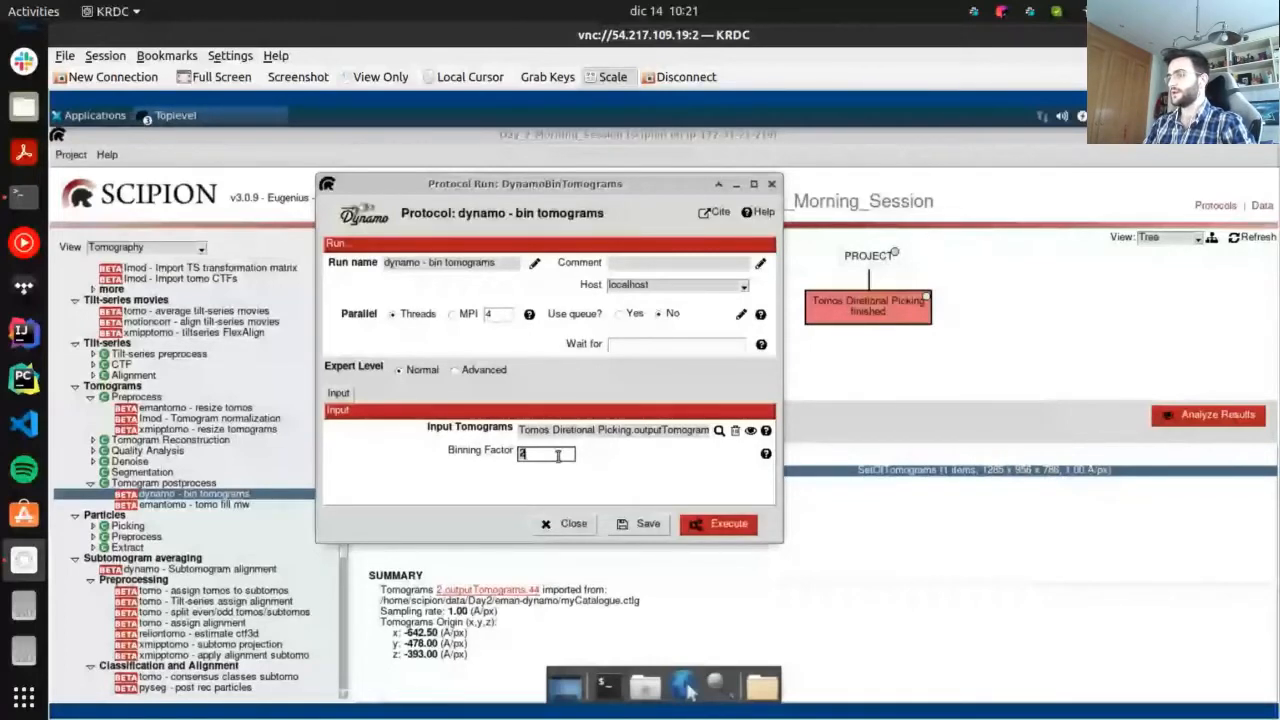
pyautogui.write('4')
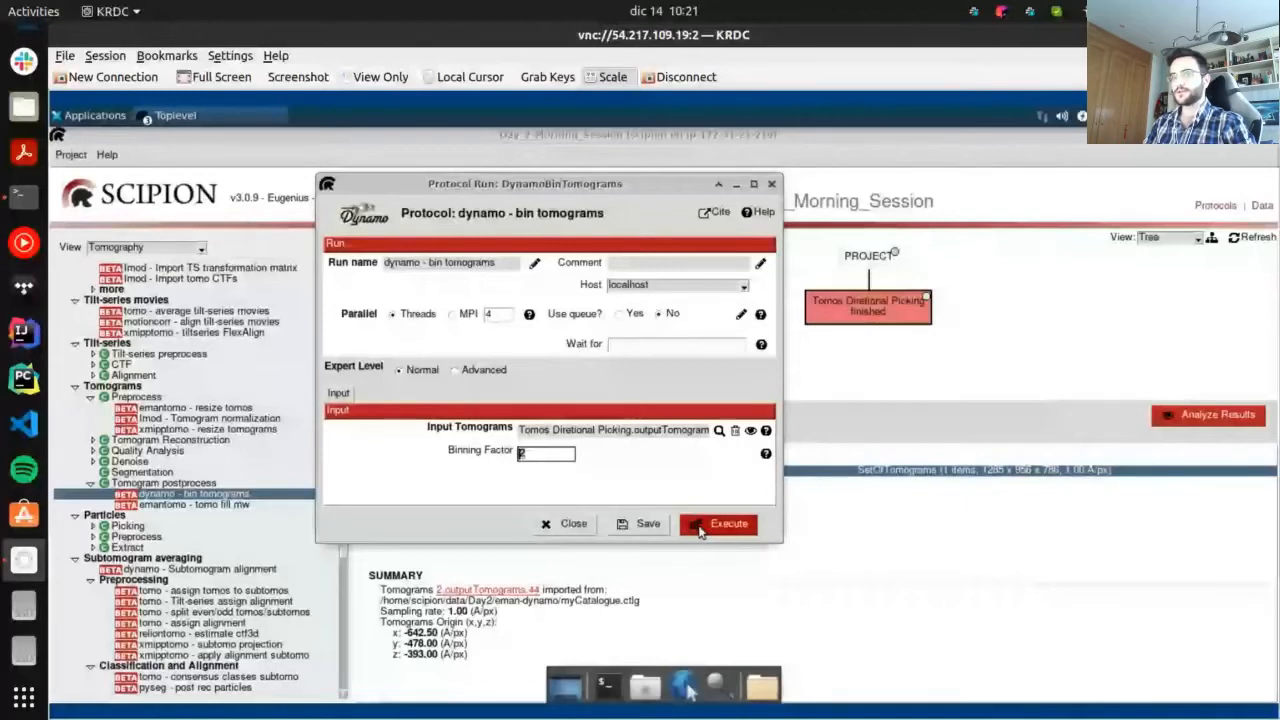
# Bring the bin tomograms form back to the front with its expert level set to Advanced
pyautogui.click(700, 529)
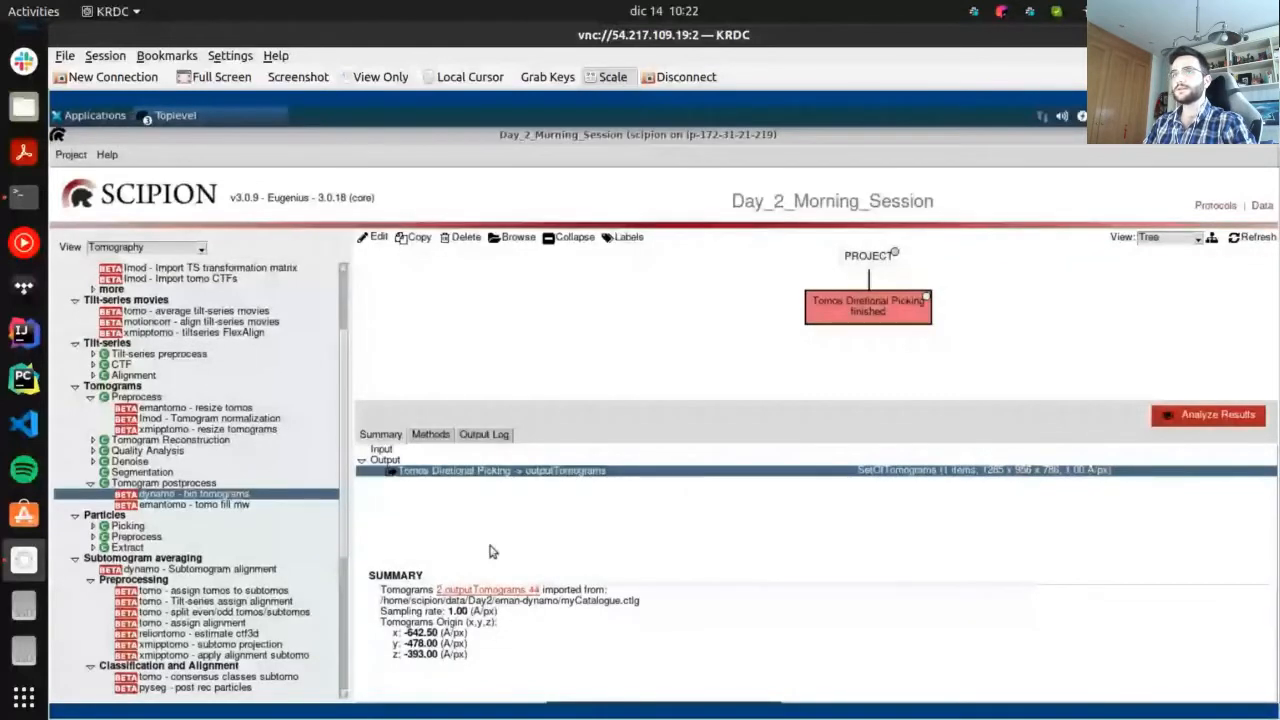
pyautogui.click(172, 115)
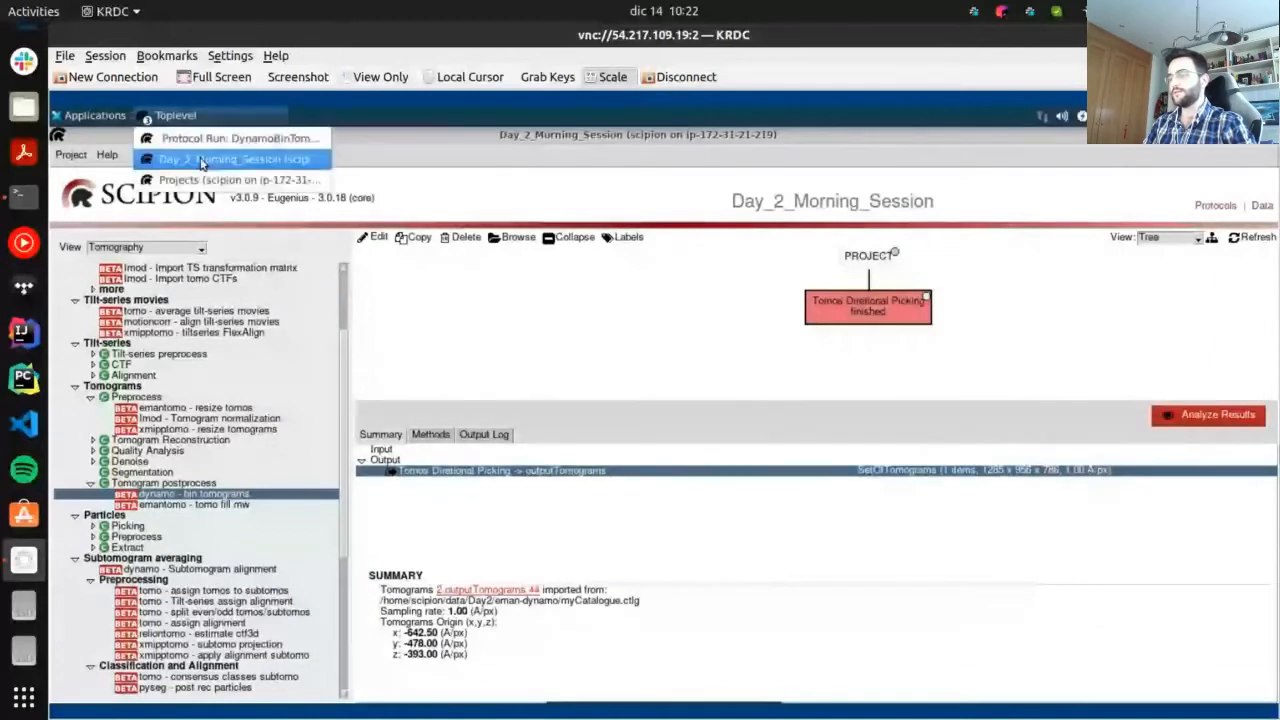
pyautogui.click(230, 138)
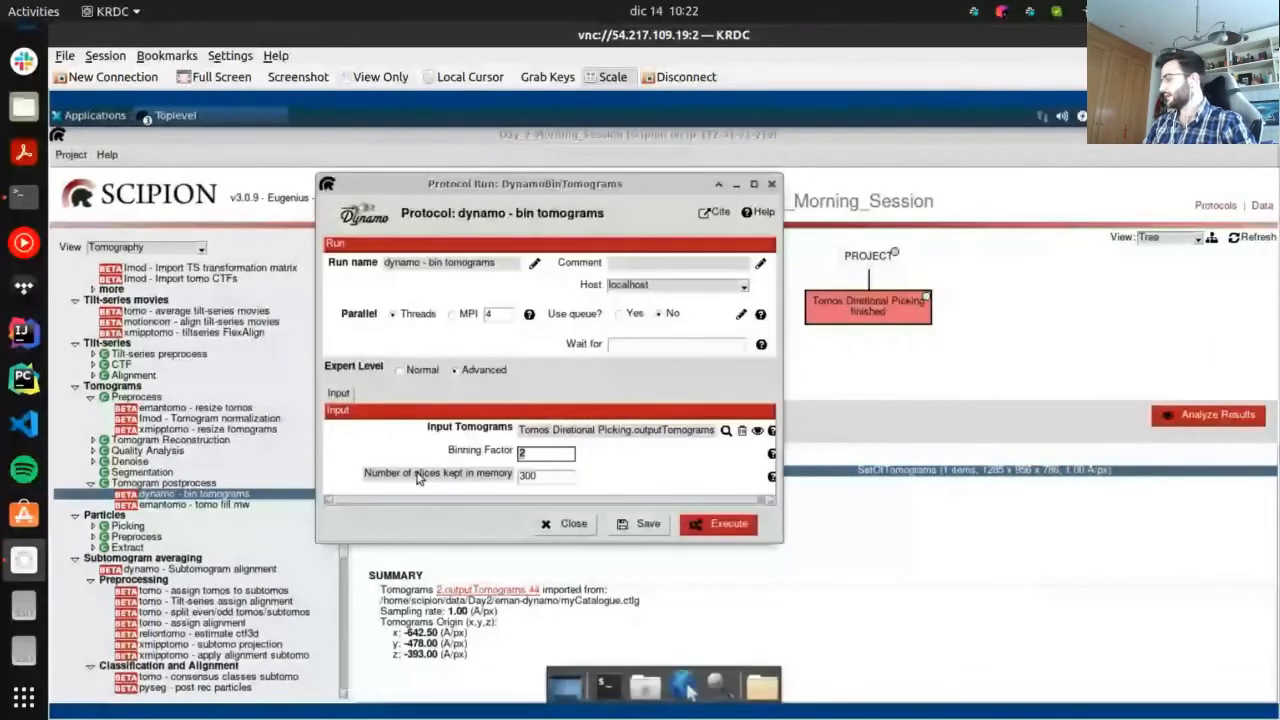
# Enter 300 as the number of slices kept in memory and execute the dynamo - bin tomograms run
pyautogui.doubleClick(540, 478)
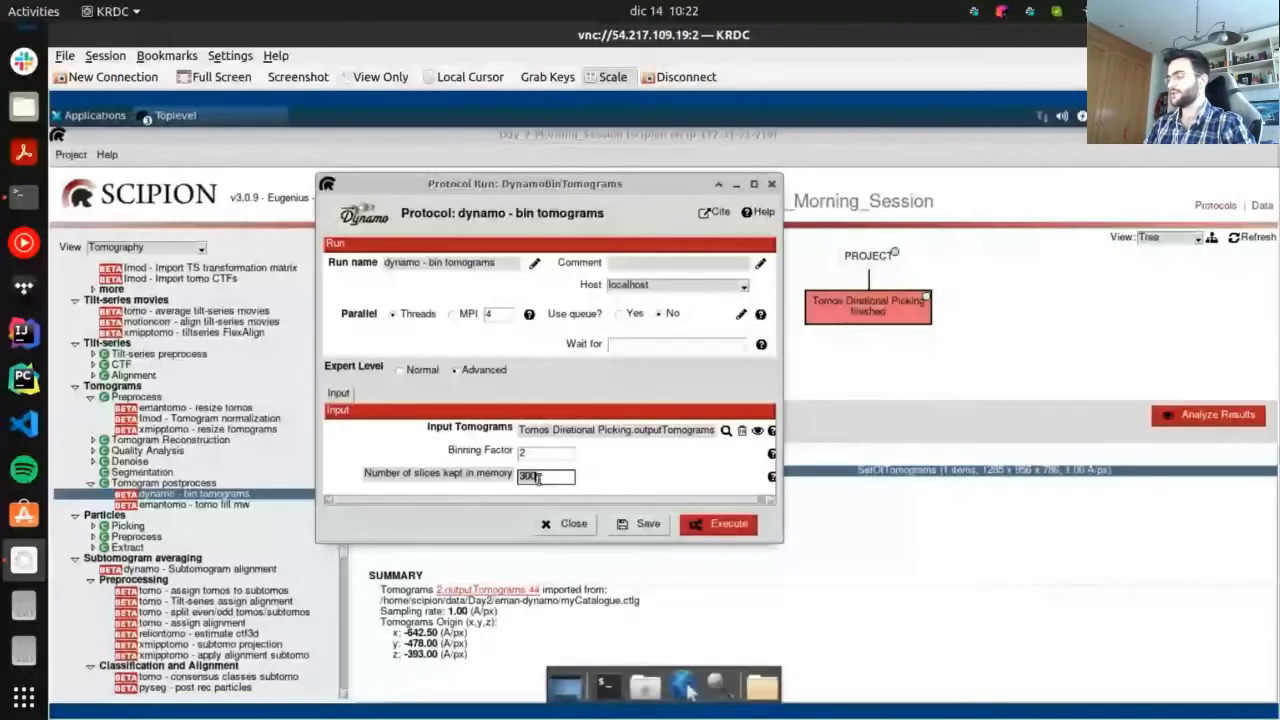
pyautogui.write('30')
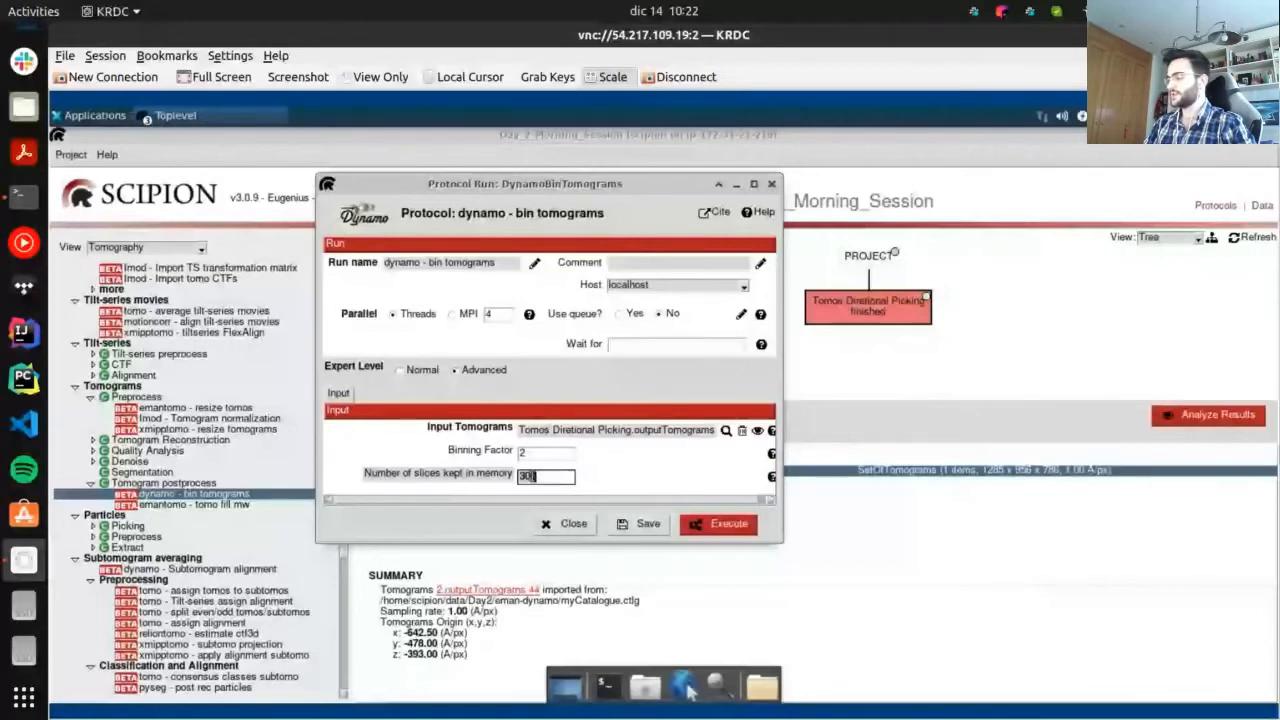
pyautogui.write('0')
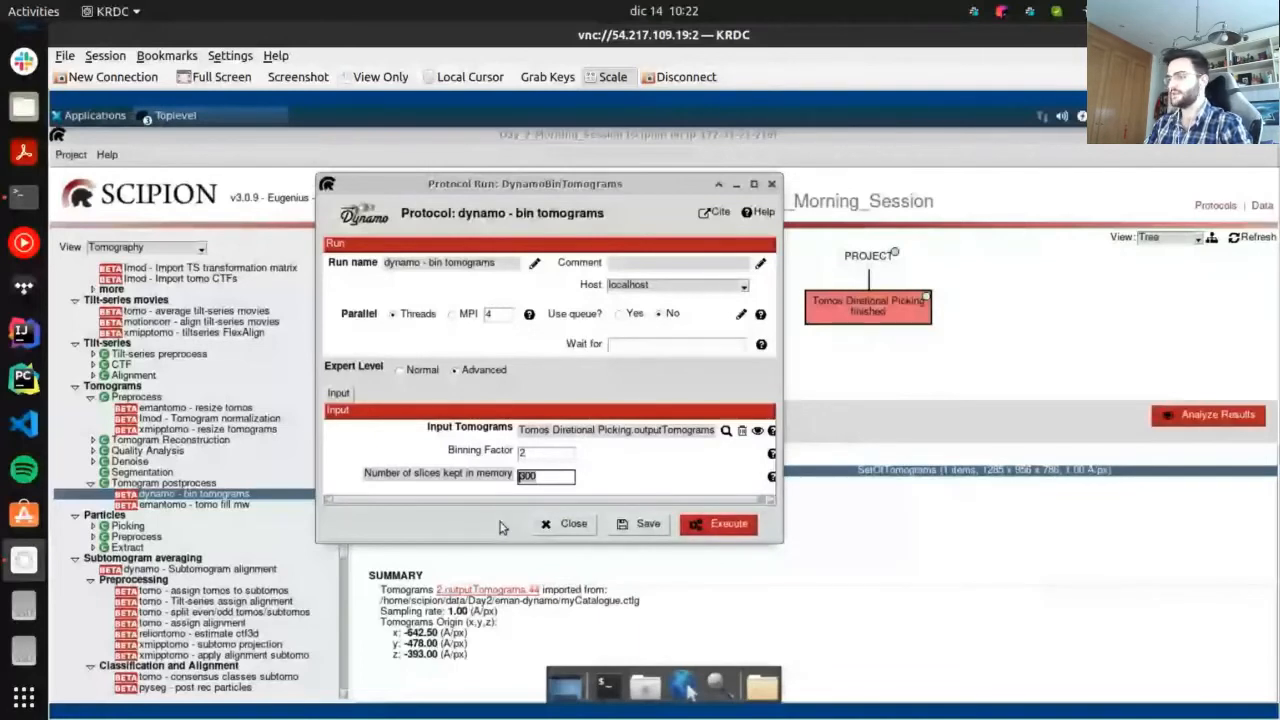
pyautogui.doubleClick(540, 479)
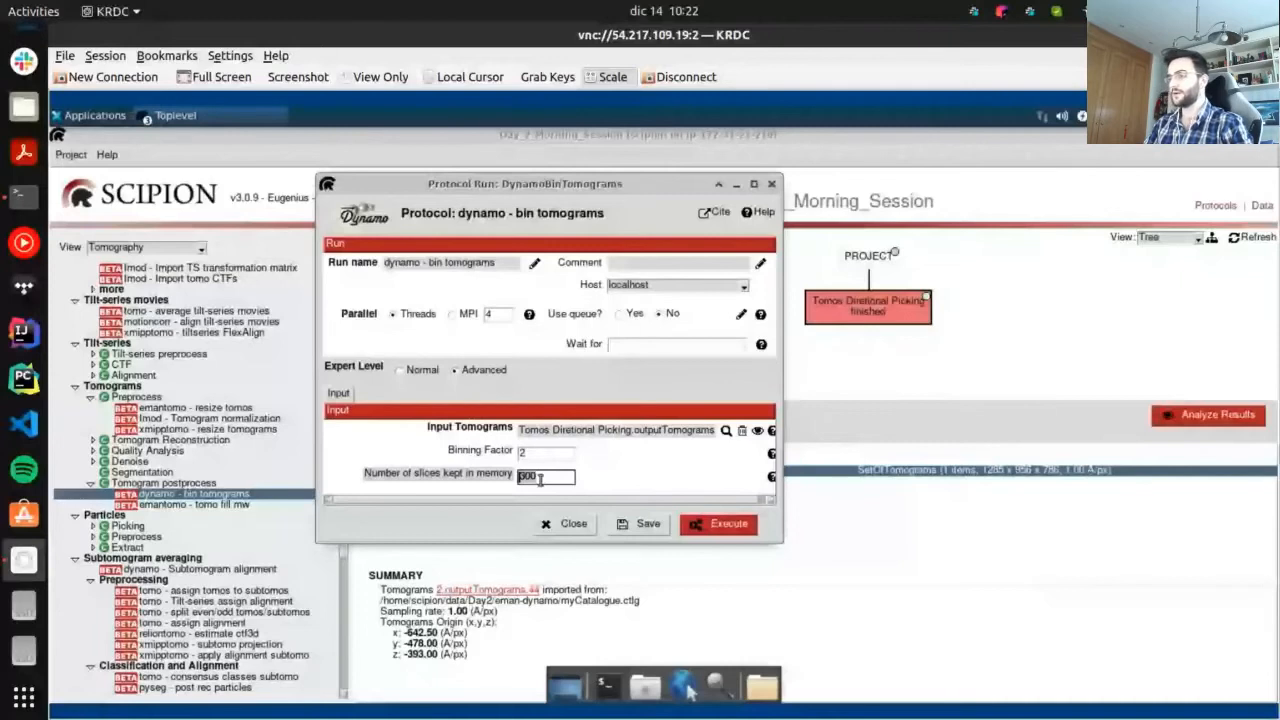
pyautogui.click(559, 477)
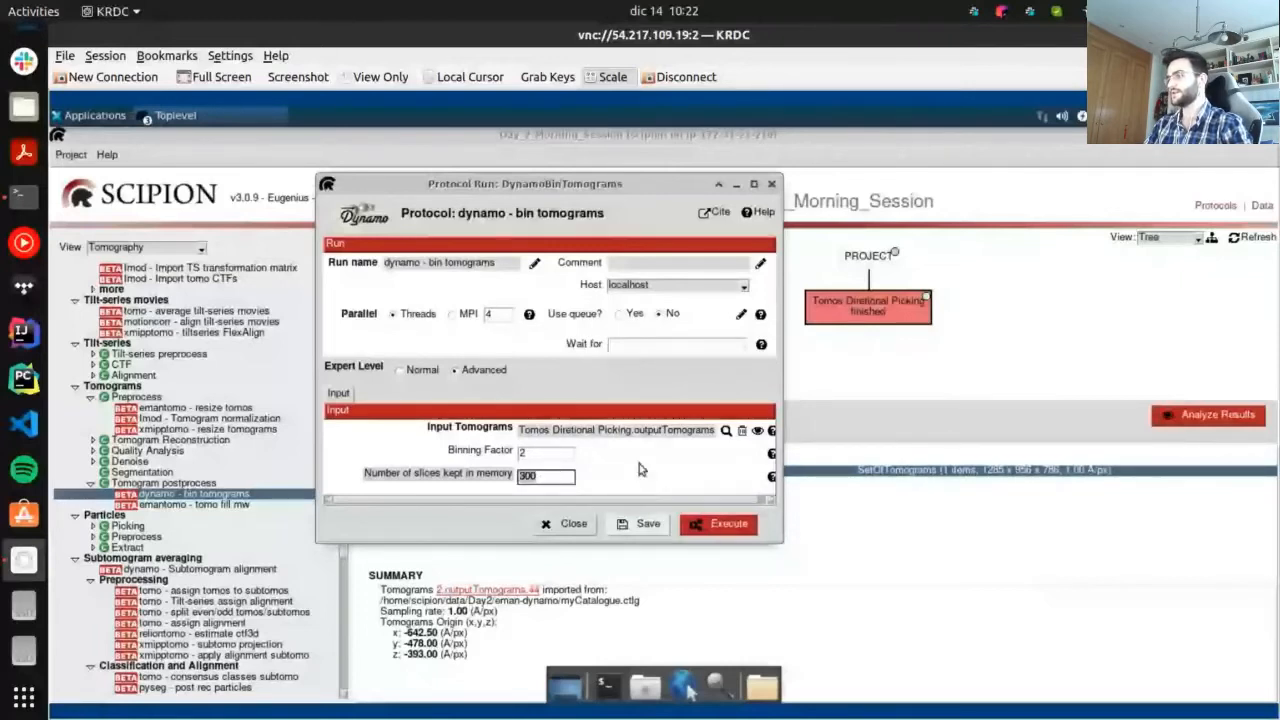
pyautogui.click(706, 526)
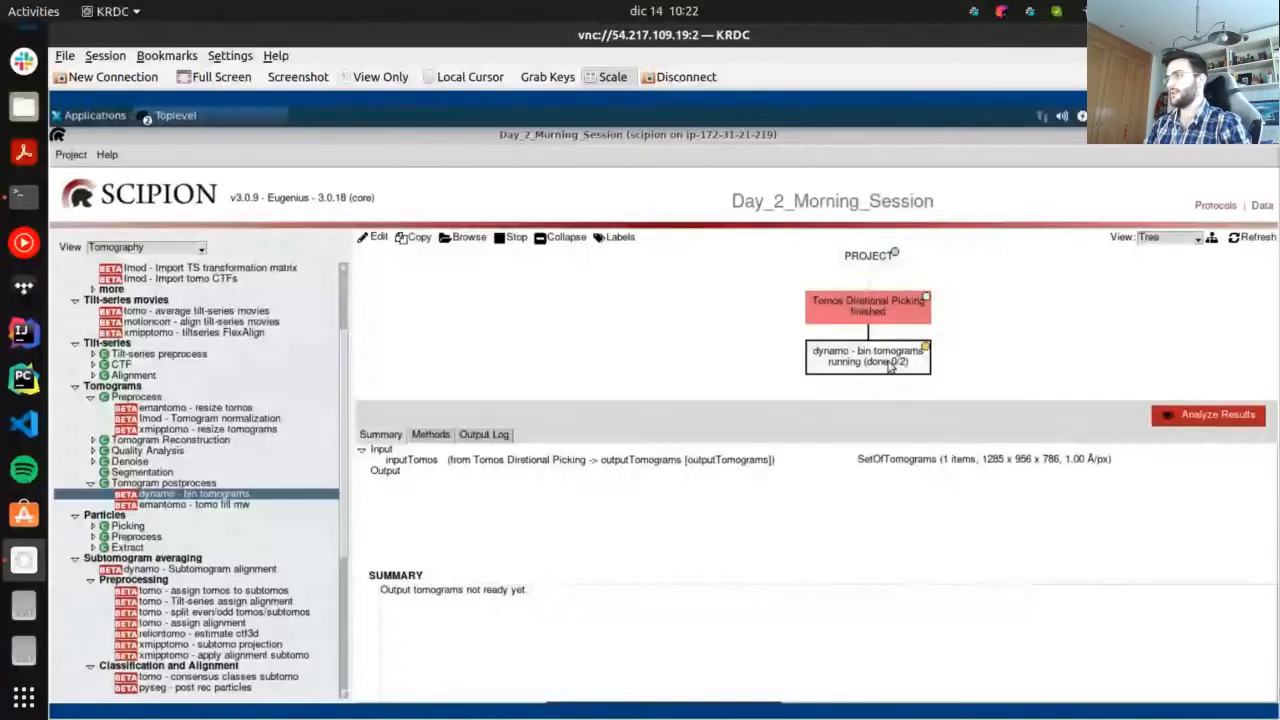
pyautogui.click(628, 241)
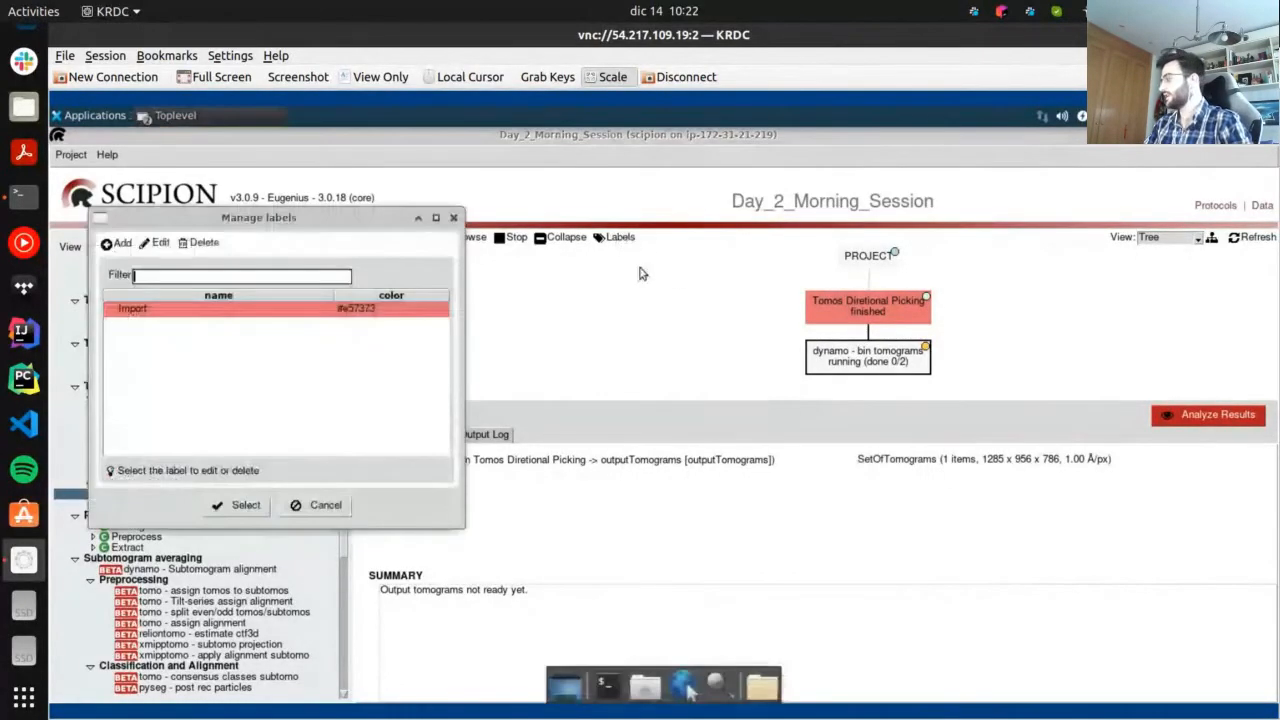
pyautogui.click(197, 312)
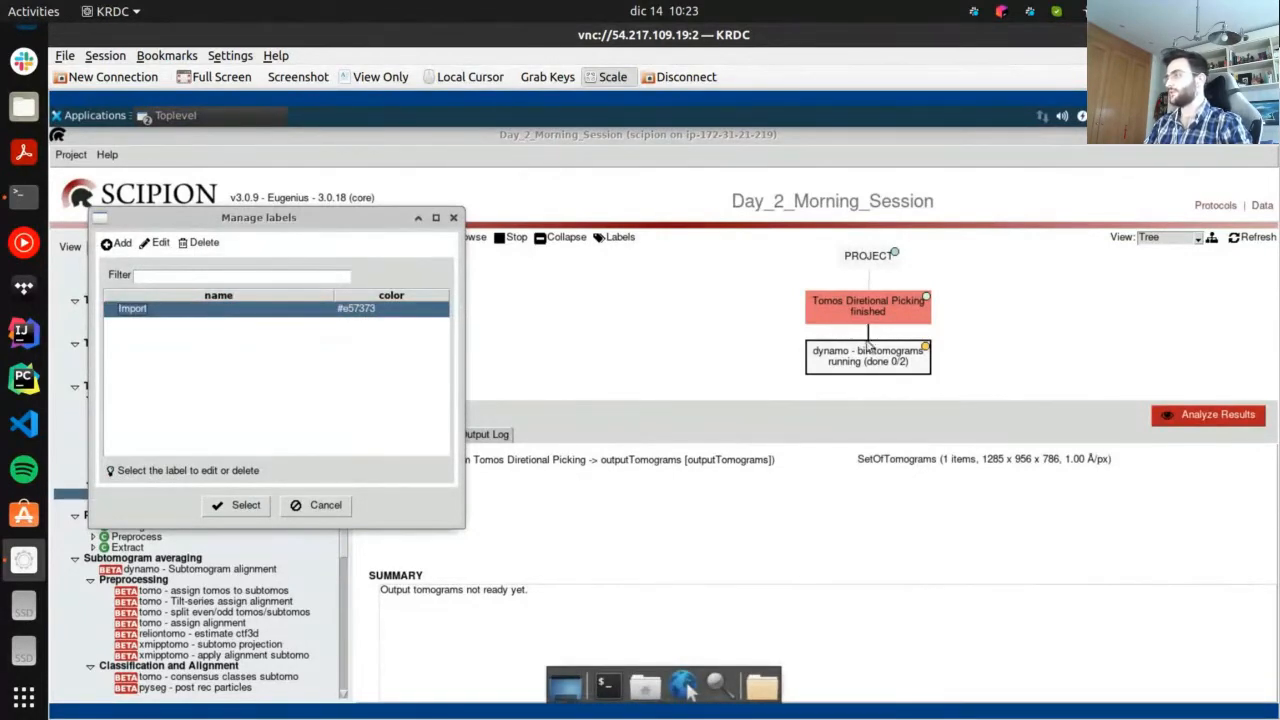
pyautogui.click(452, 218)
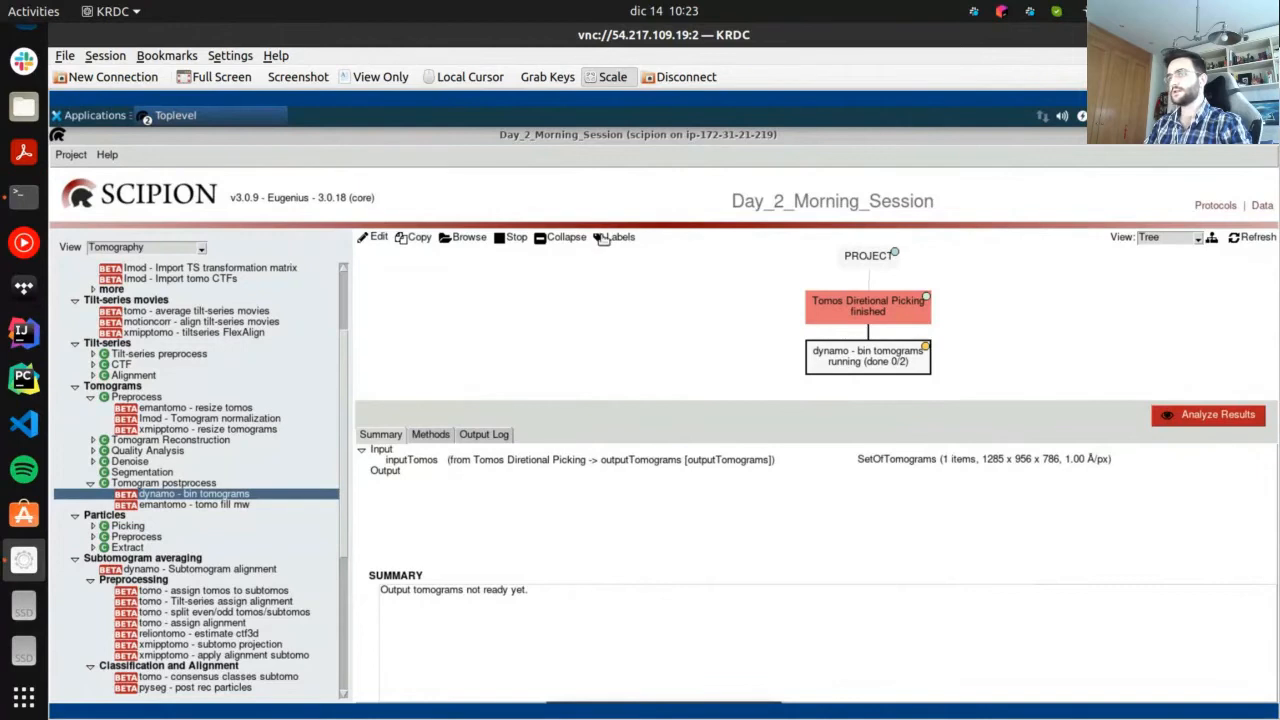
# Assign the Import label to the dynamo - bin tomograms run
pyautogui.click(630, 243)
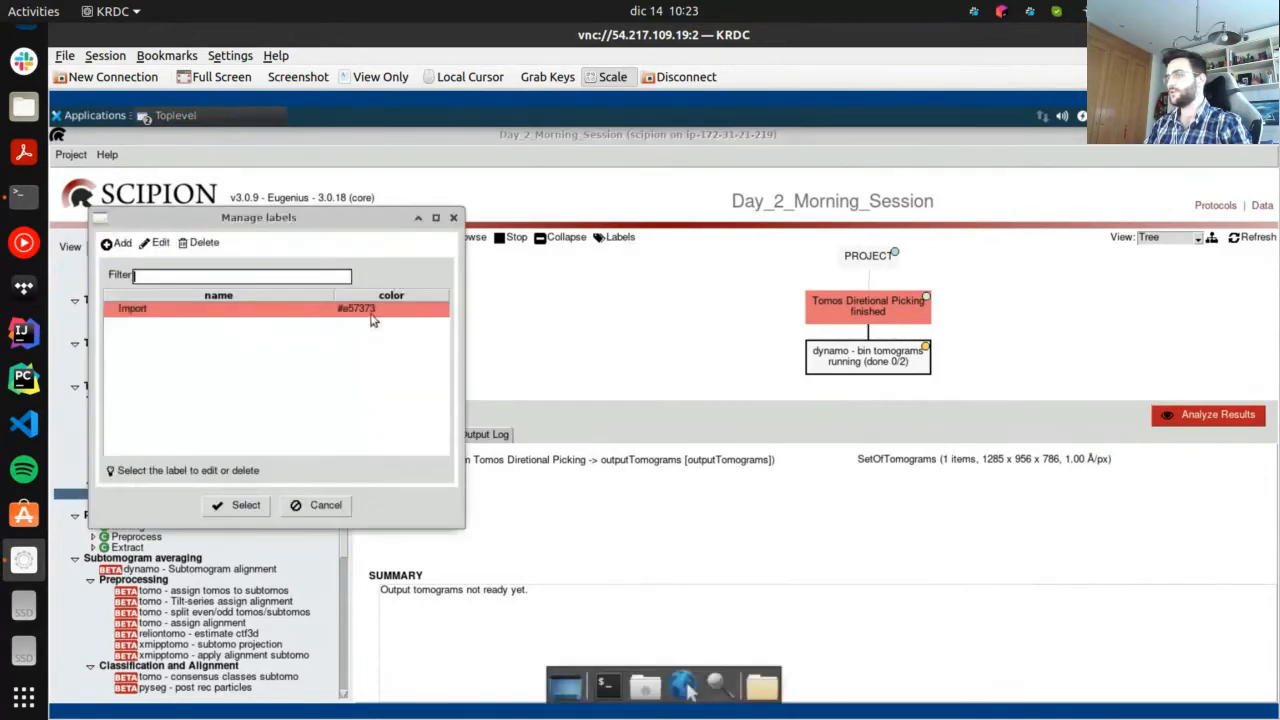
pyautogui.click(255, 309)
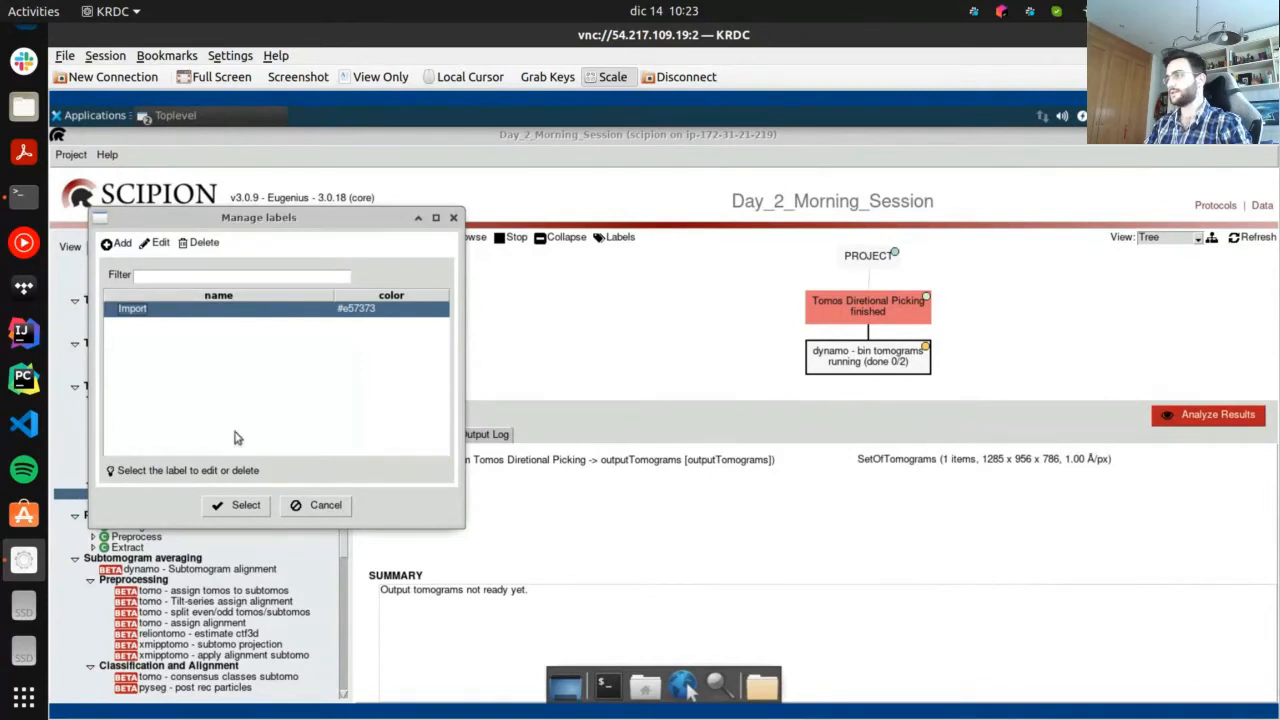
pyautogui.click(240, 505)
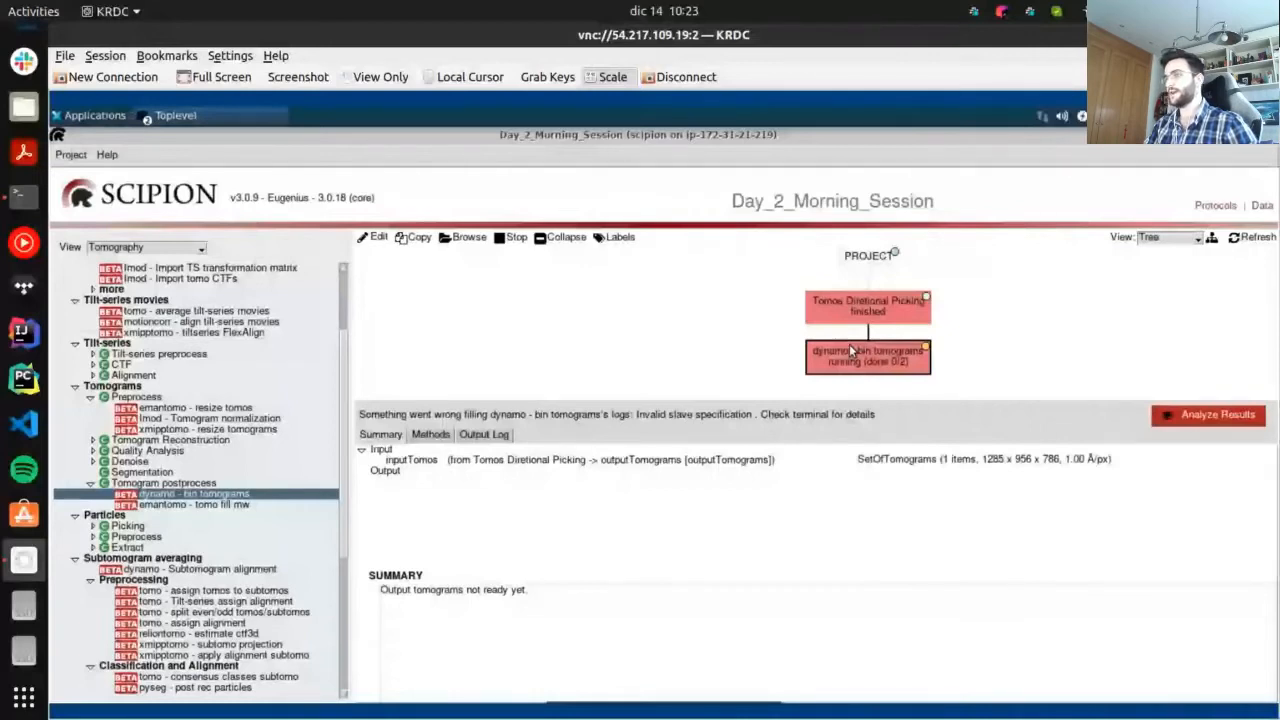
pyautogui.hotkey('ctrl', 'a')
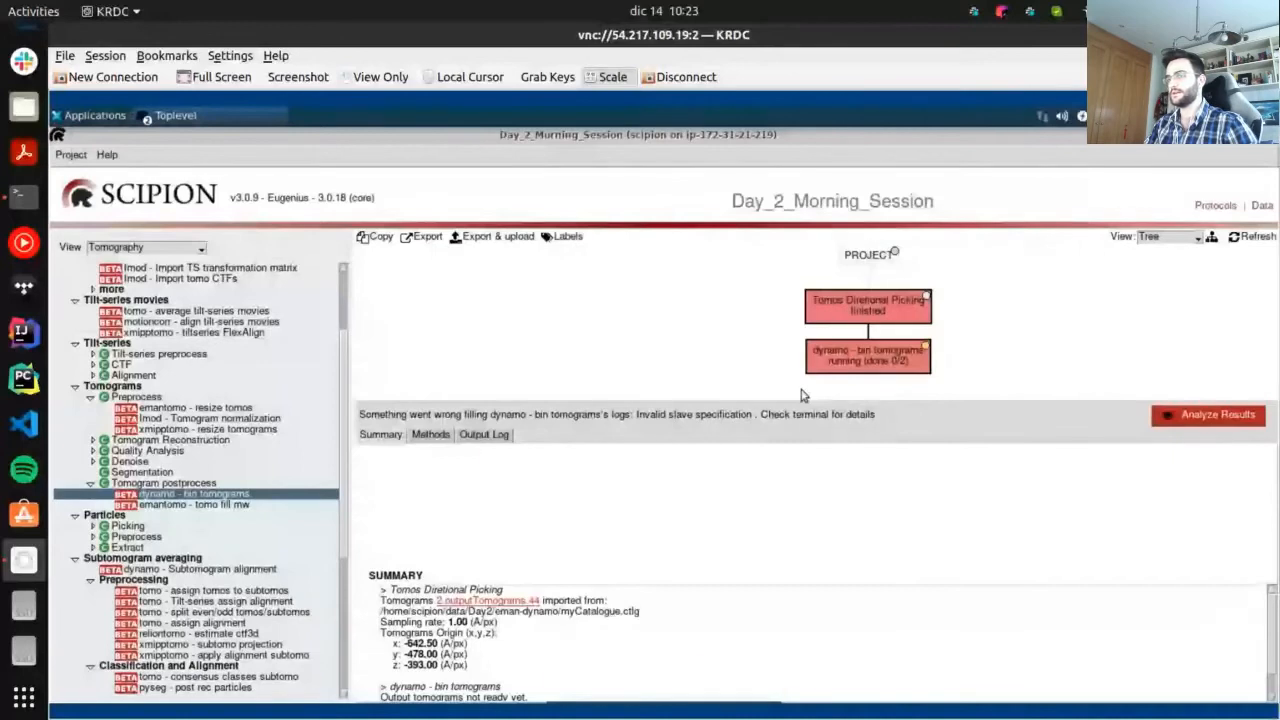
pyautogui.click(565, 236)
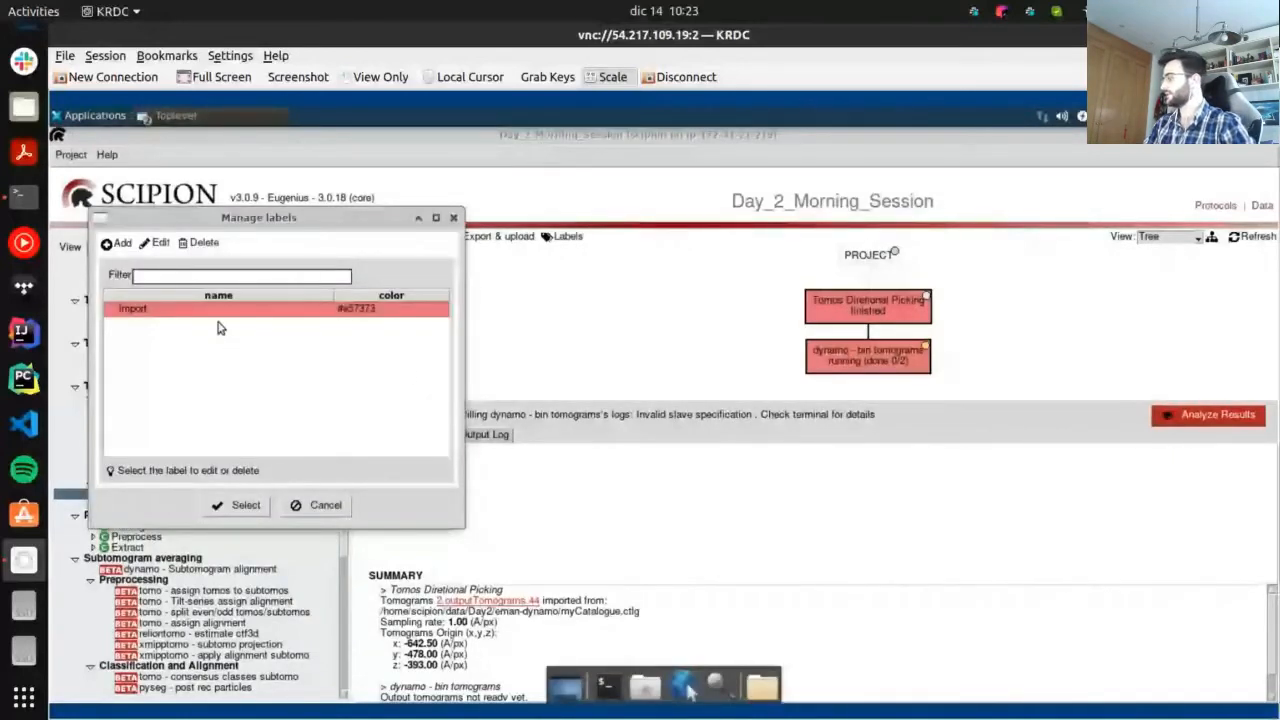
pyautogui.click(878, 287)
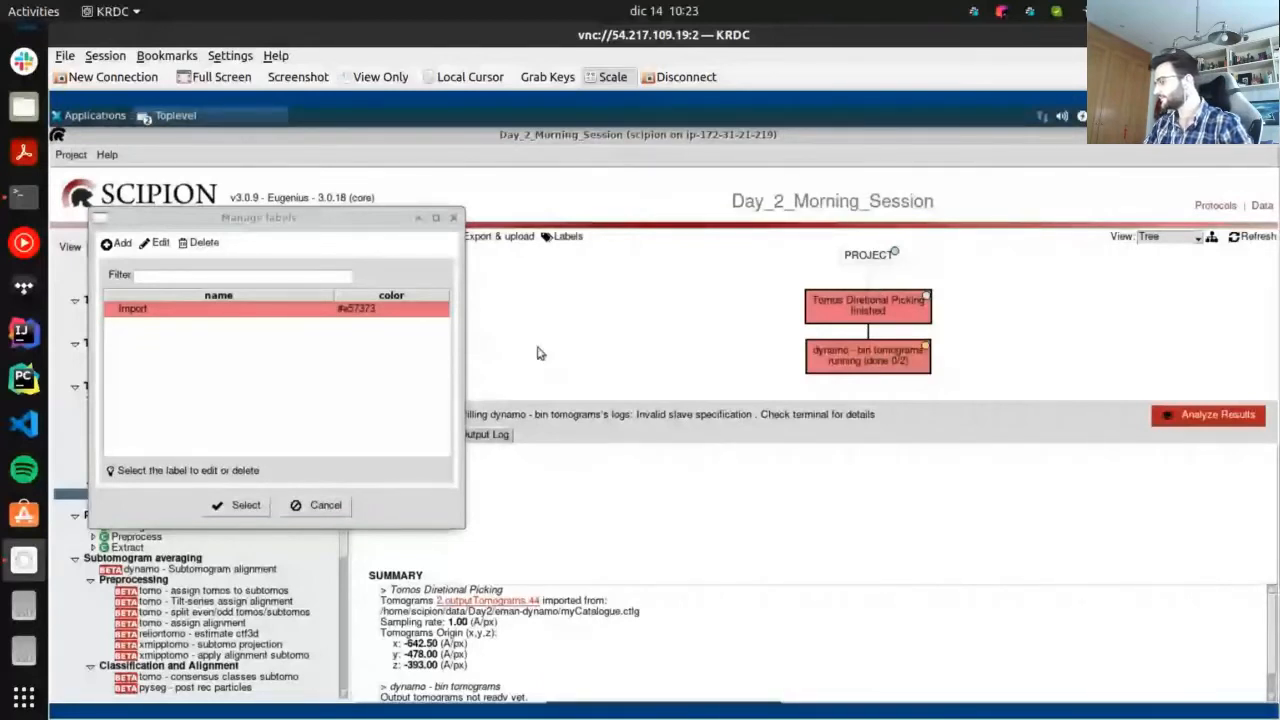
pyautogui.click(318, 505)
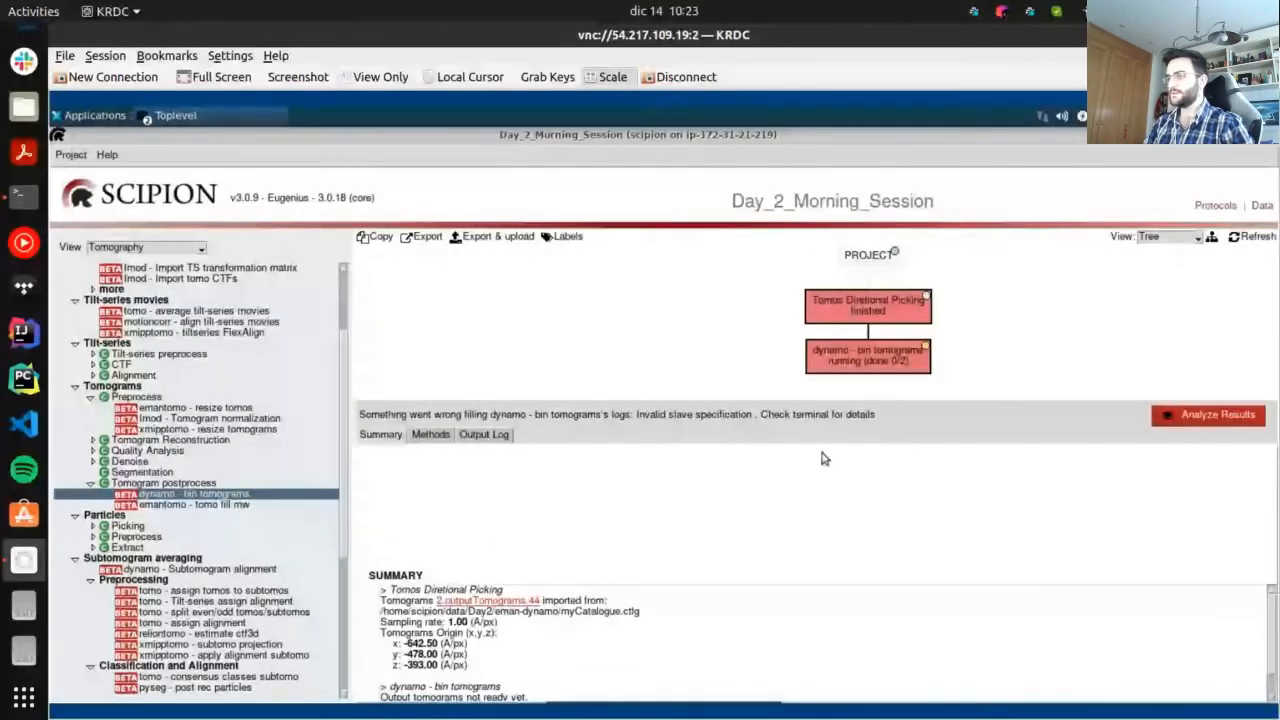
# Display the output log of the dynamo - bin tomograms run
pyautogui.click(484, 434)
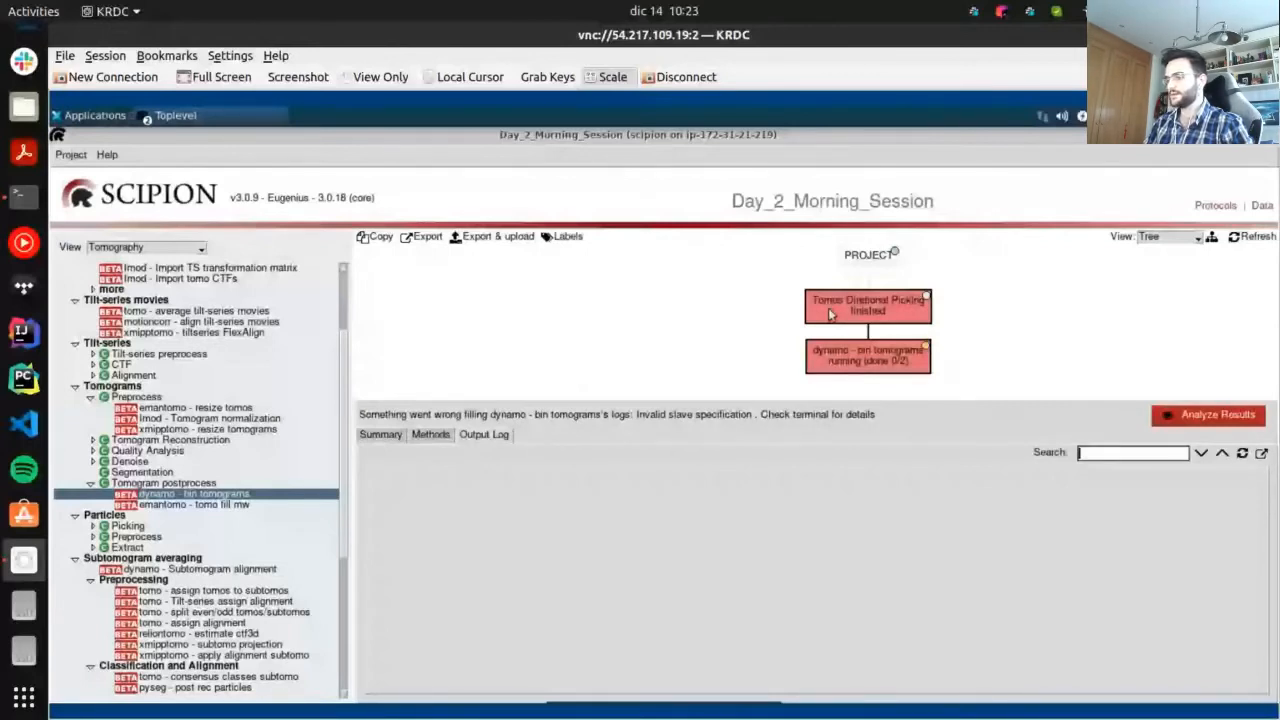
pyautogui.click(860, 357)
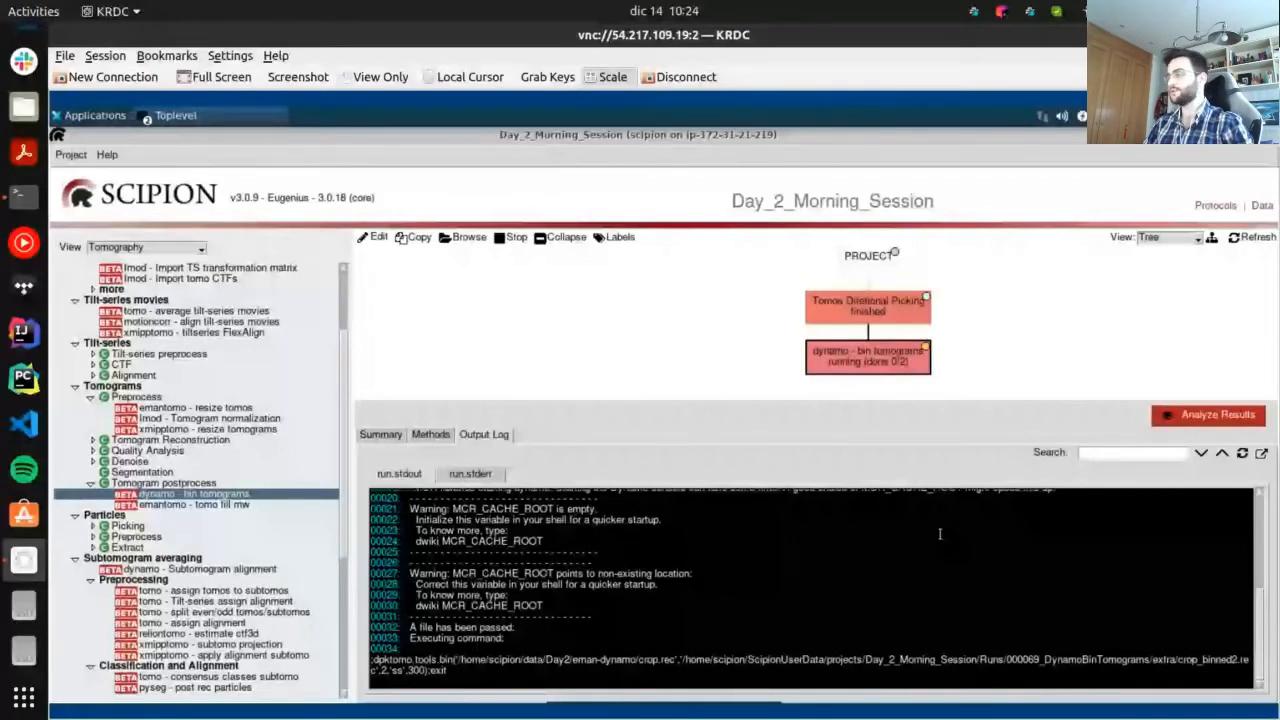
pyautogui.click(70, 154)
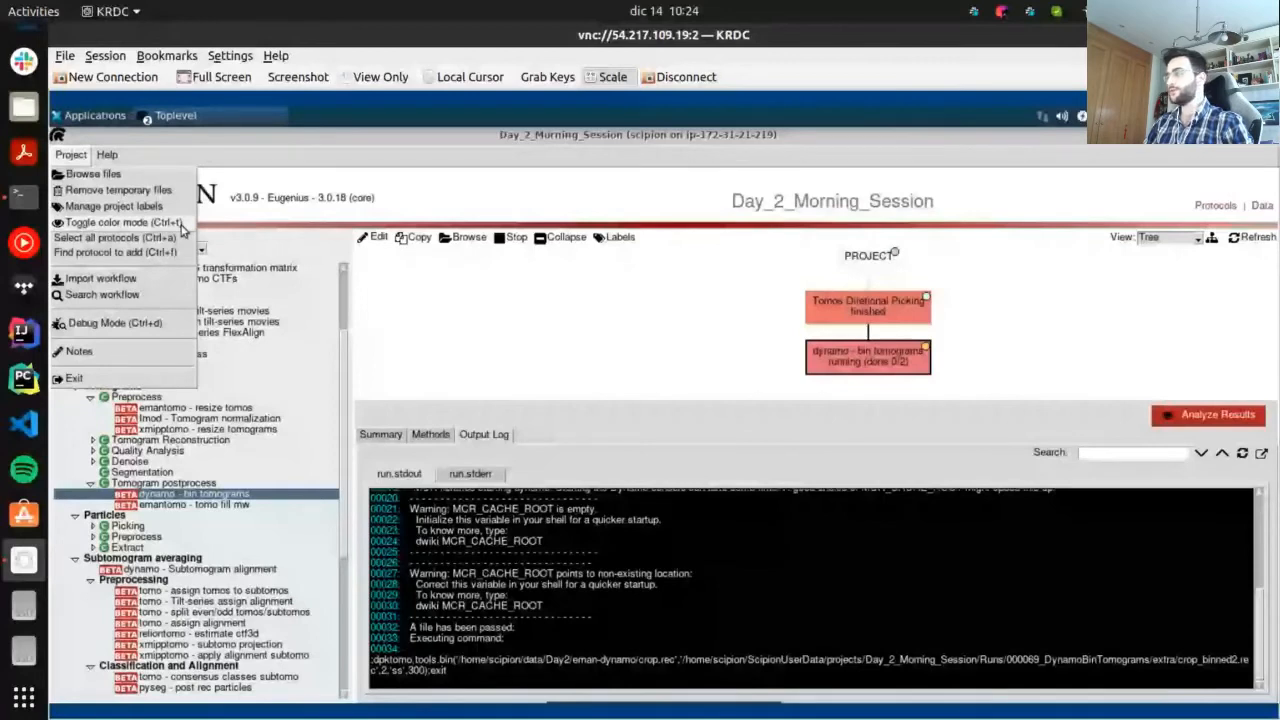
pyautogui.click(160, 206)
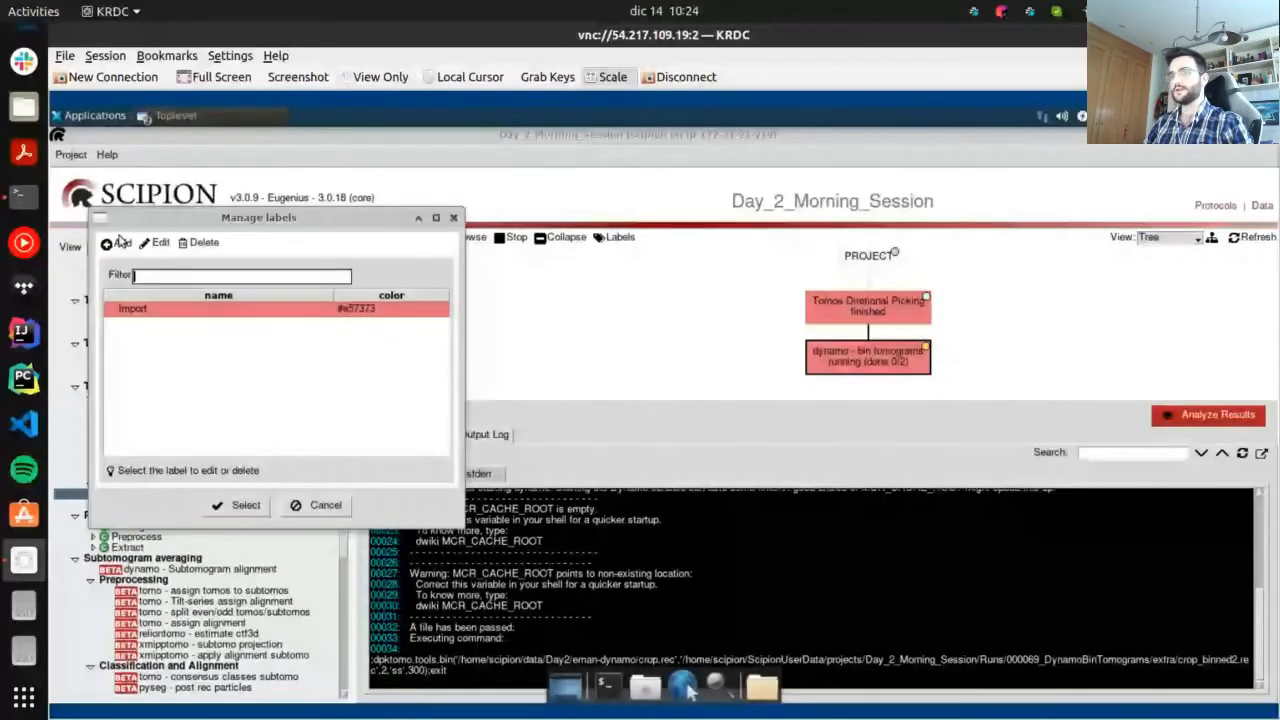
pyautogui.moveTo(138, 218); pyautogui.dragTo(209, 200)
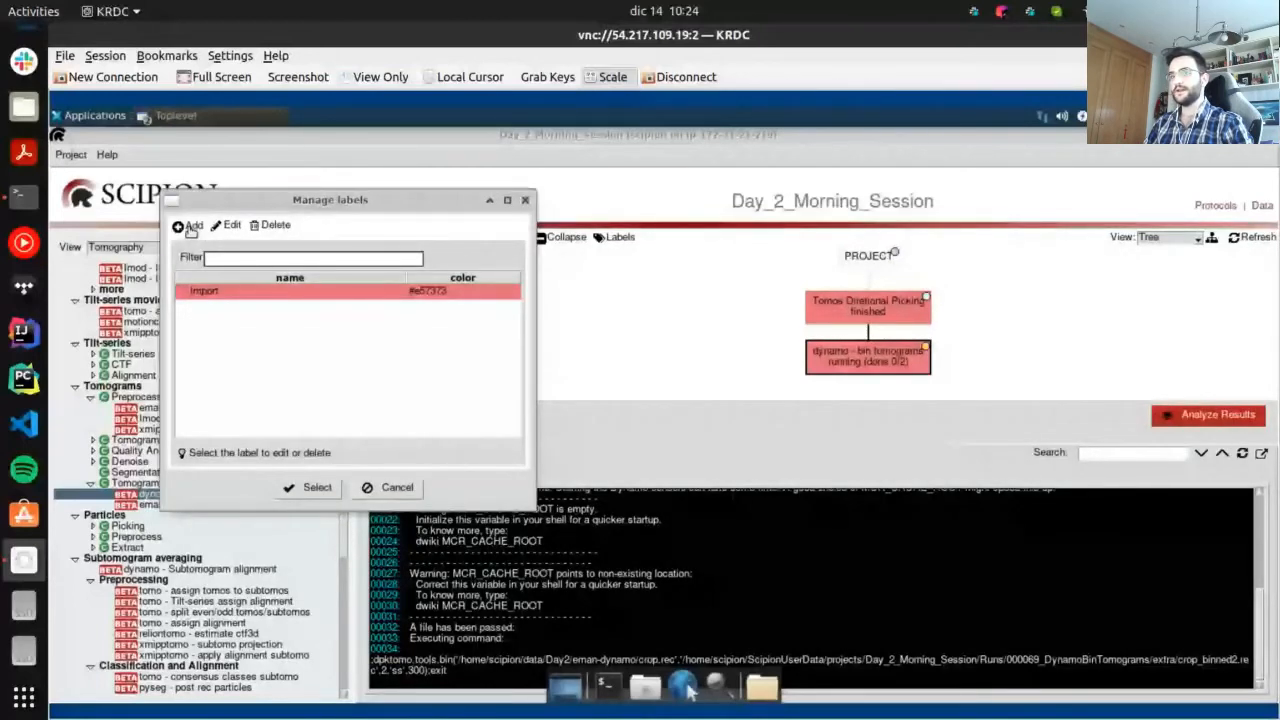
pyautogui.click(190, 227)
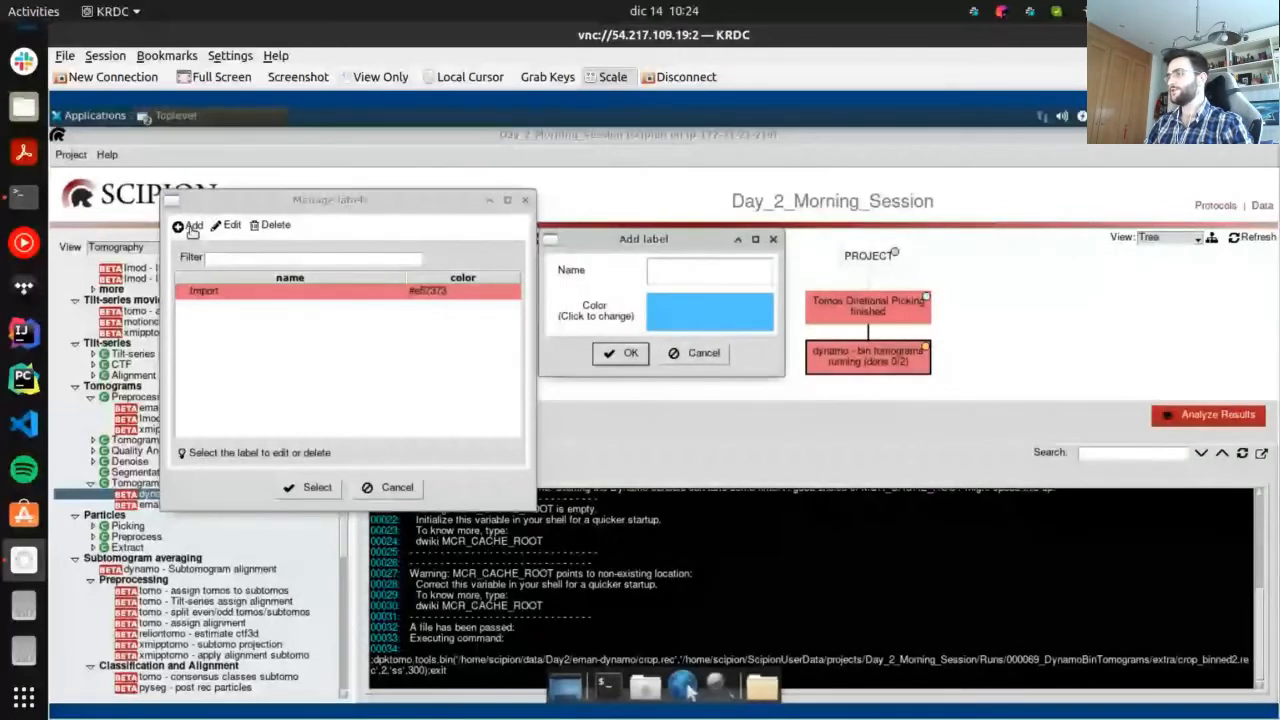
pyautogui.click(688, 270)
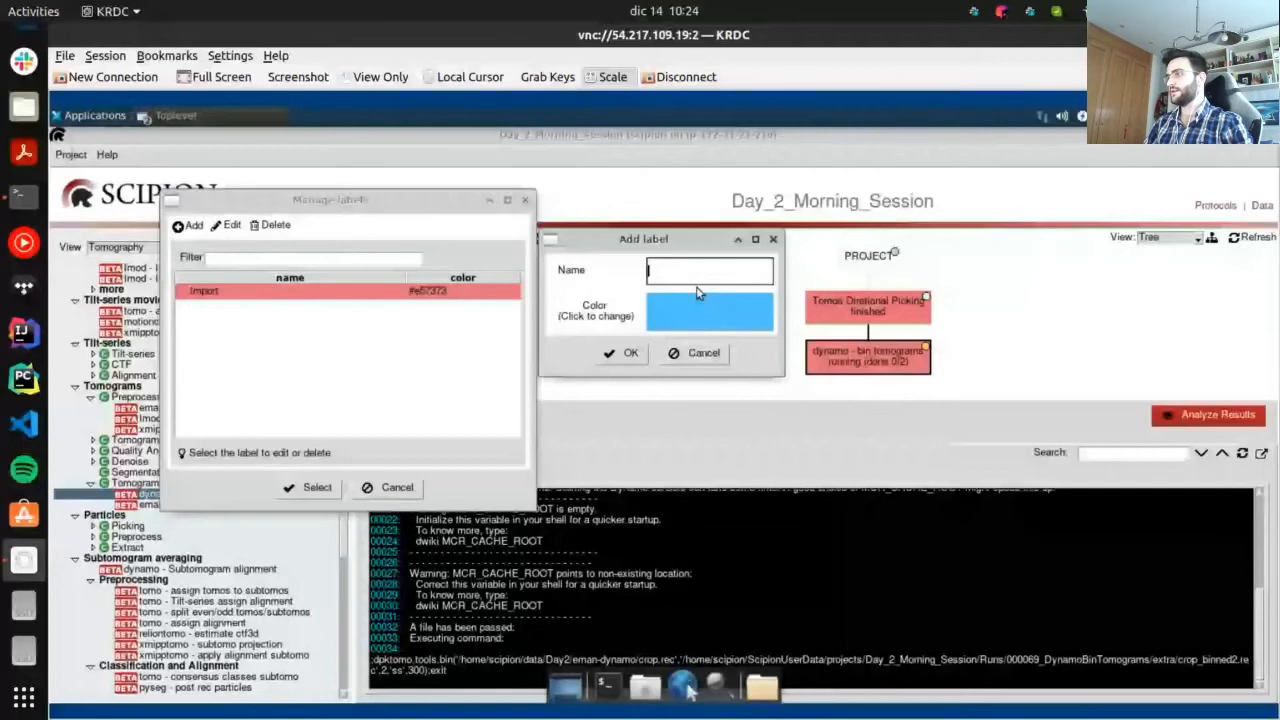
pyautogui.click(698, 292)
pyautogui.press('Escape')
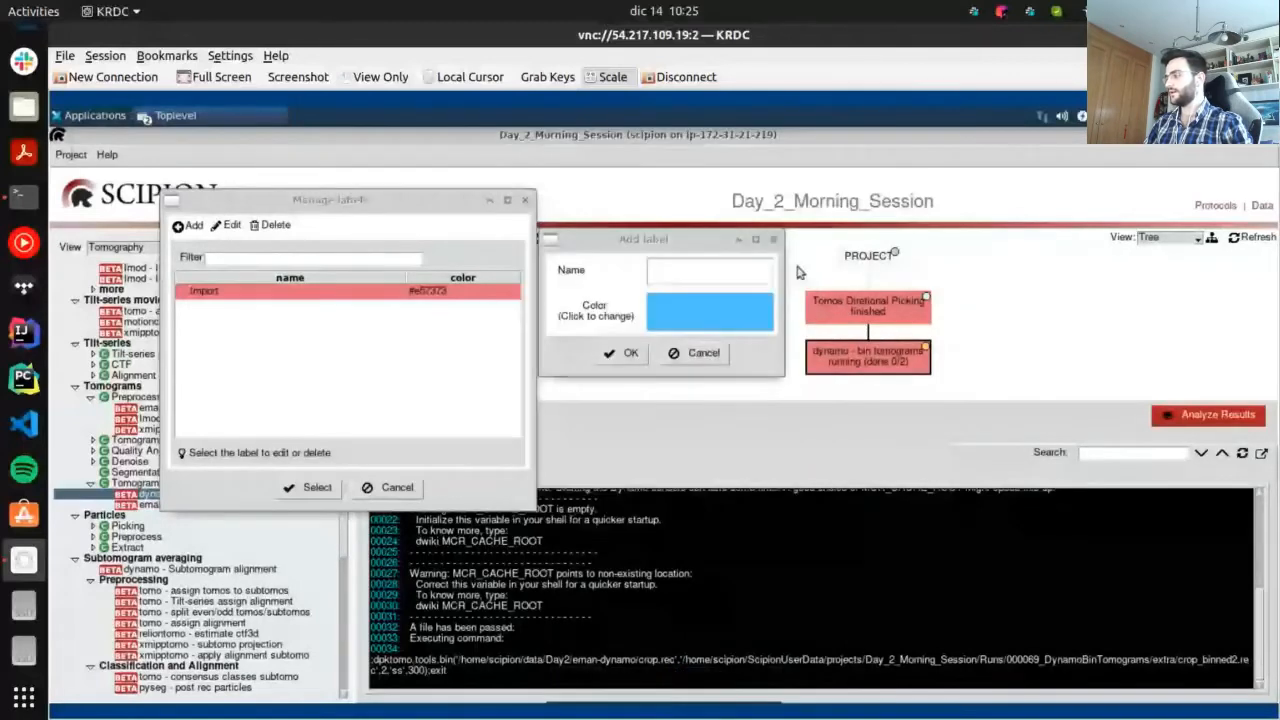
pyautogui.click(724, 351)
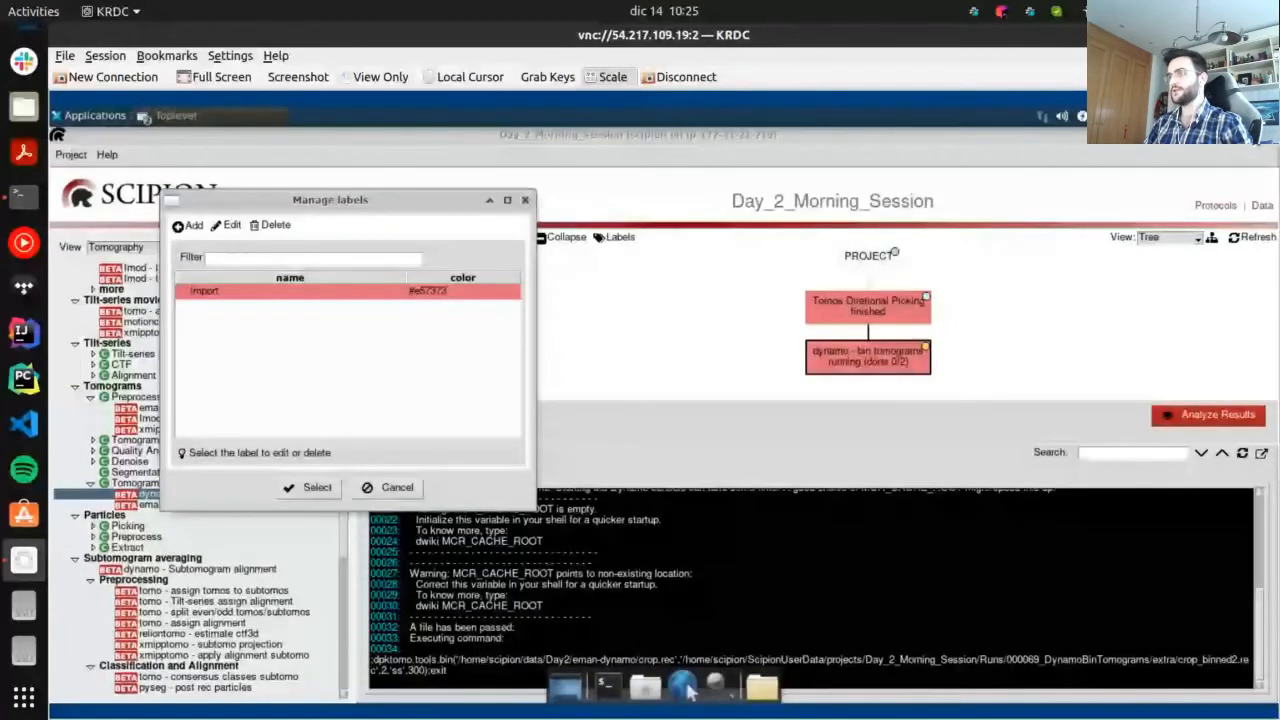
pyautogui.click(490, 200)
pyautogui.click(622, 238)
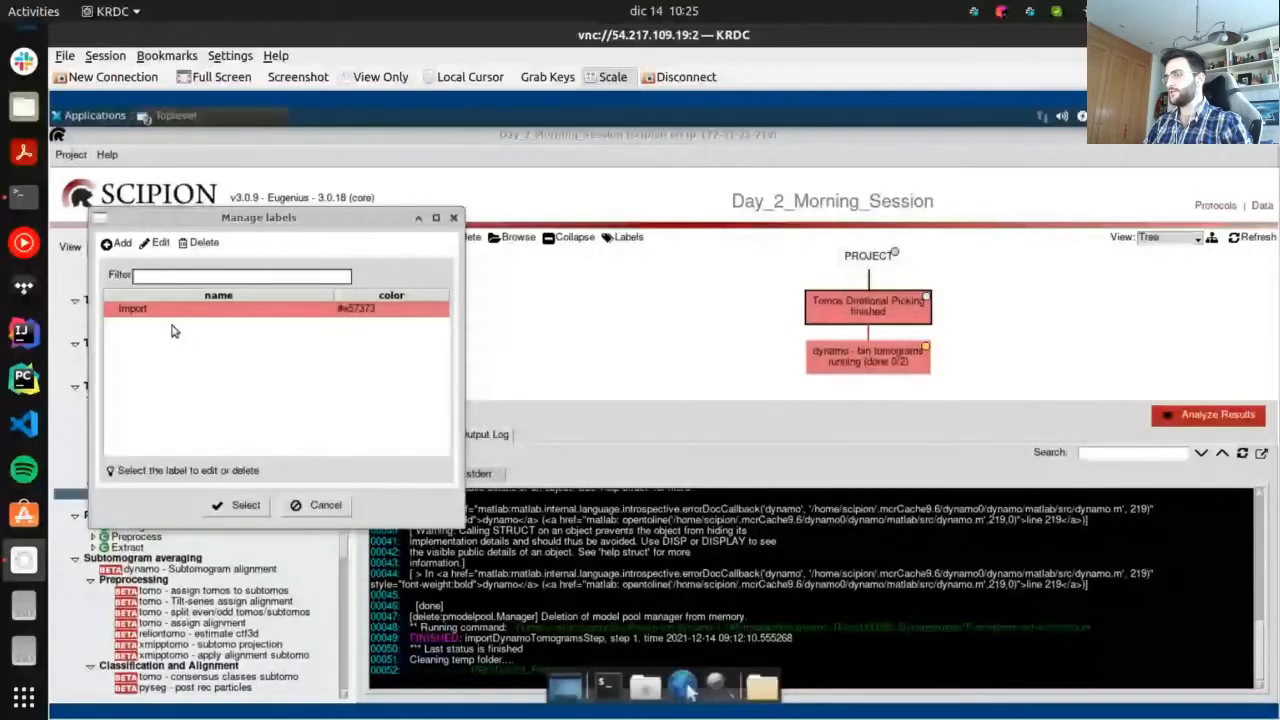
pyautogui.click(134, 311)
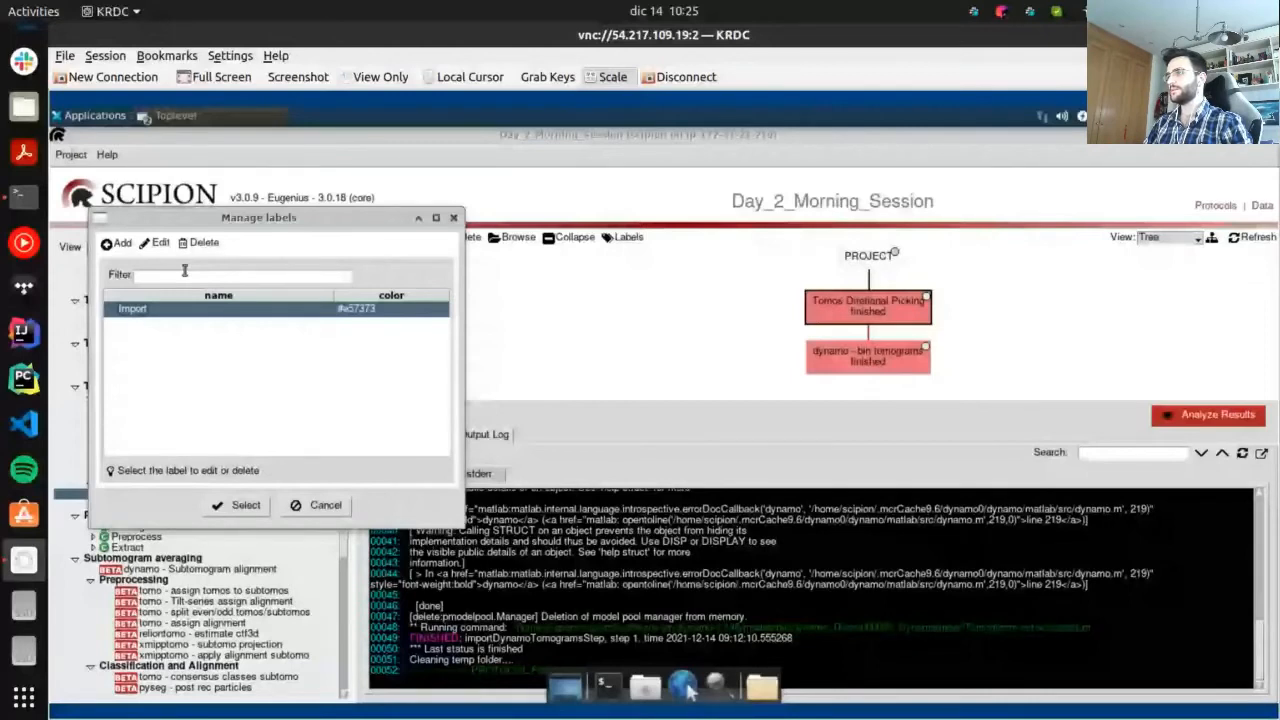
pyautogui.rightClick(852, 300)
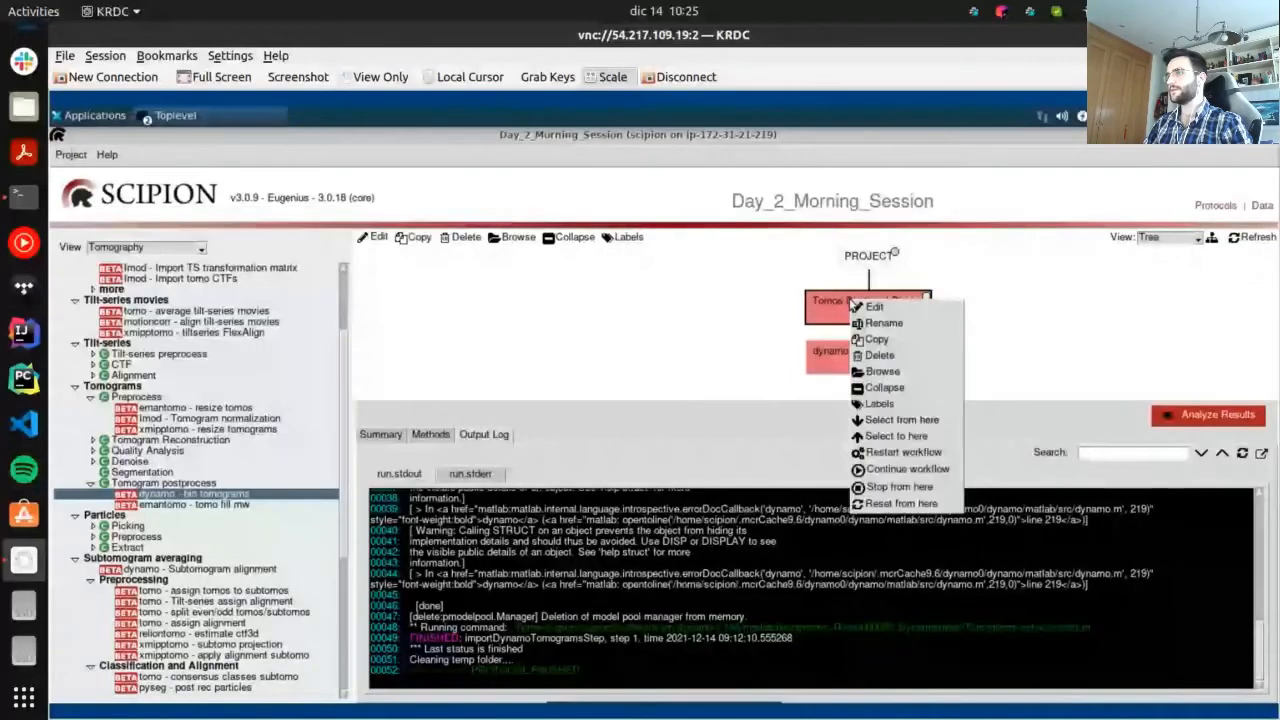
pyautogui.click(880, 323)
pyautogui.press('Return')
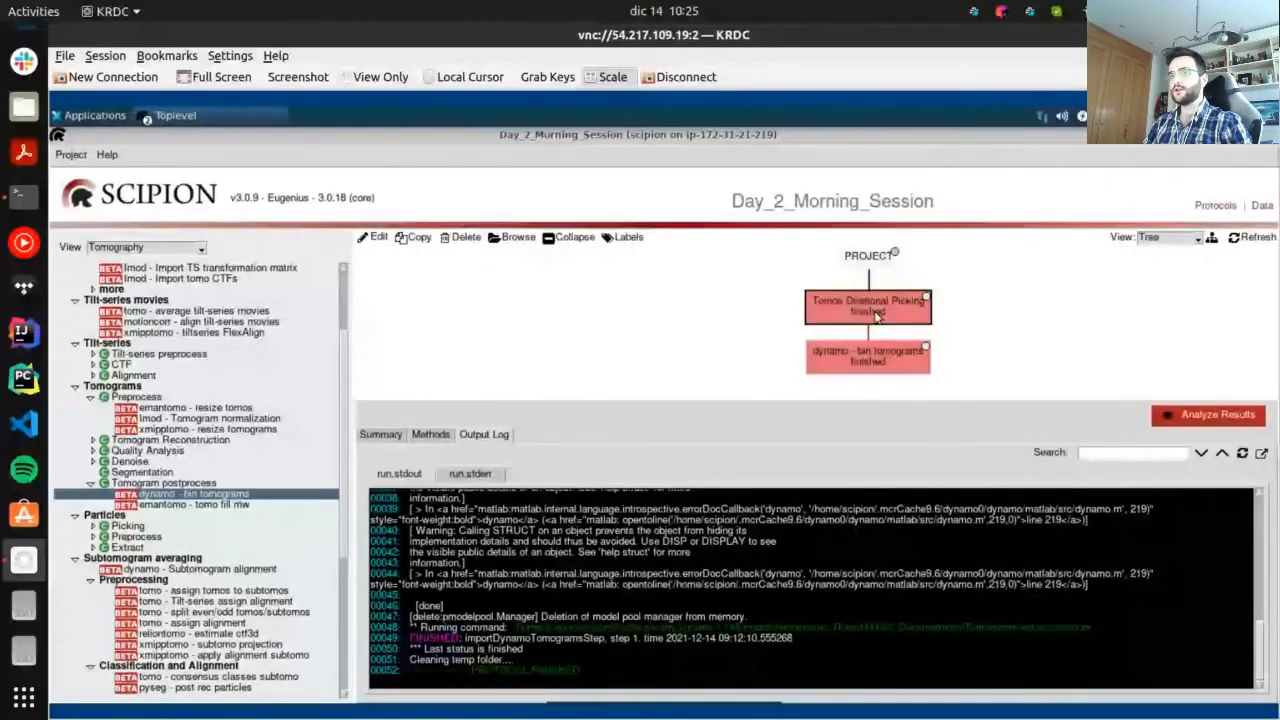
# Toggle the color mode of the workflow tree from label colors to status colors and back
pyautogui.click(71, 154)
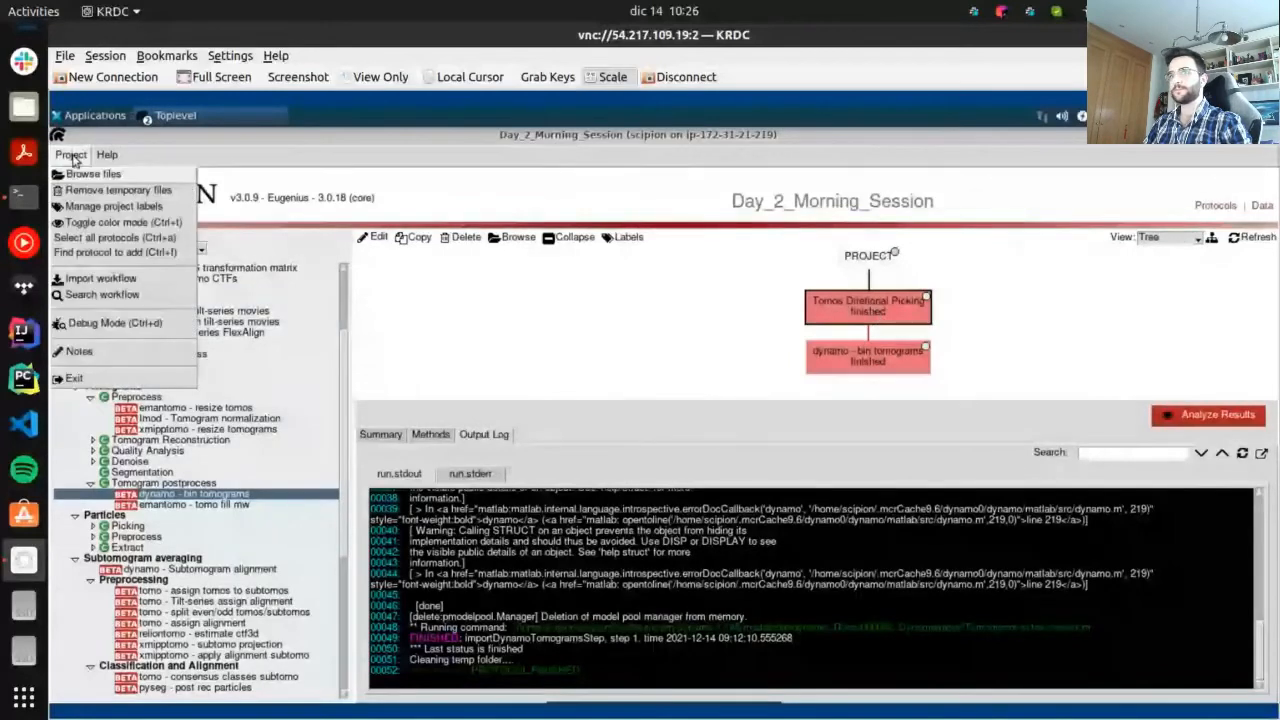
pyautogui.click(102, 223)
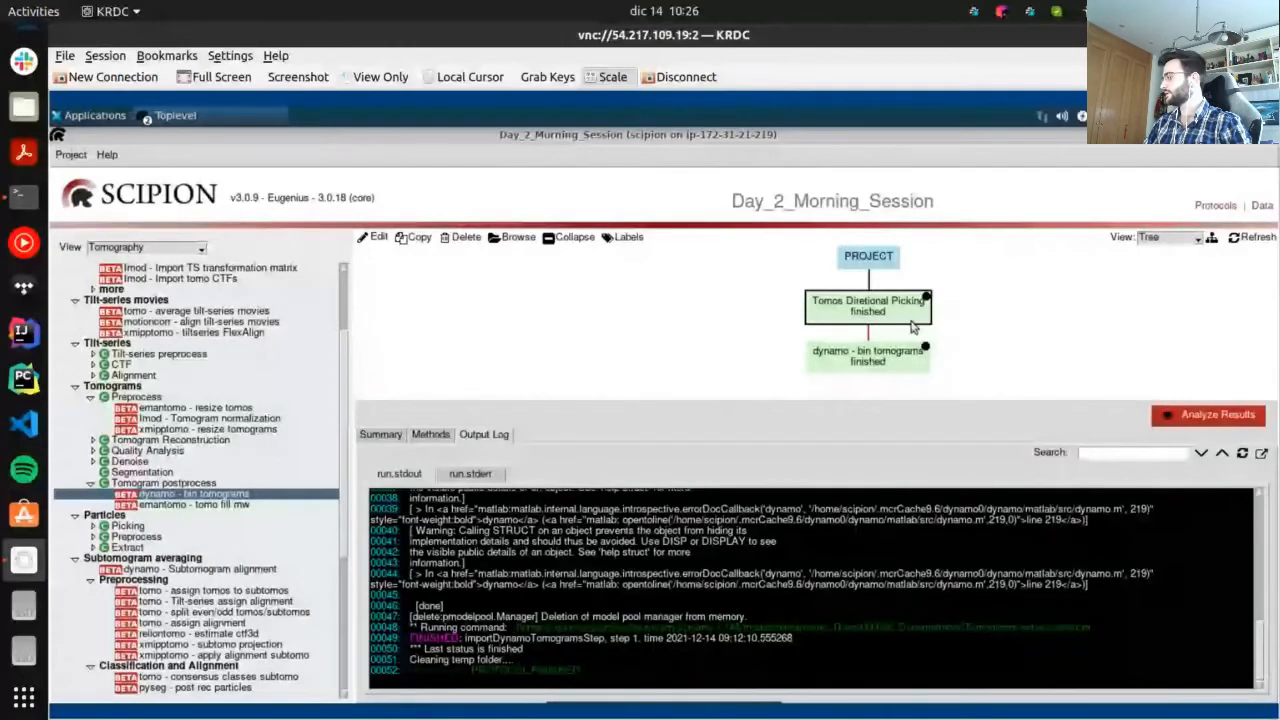
pyautogui.click(71, 154)
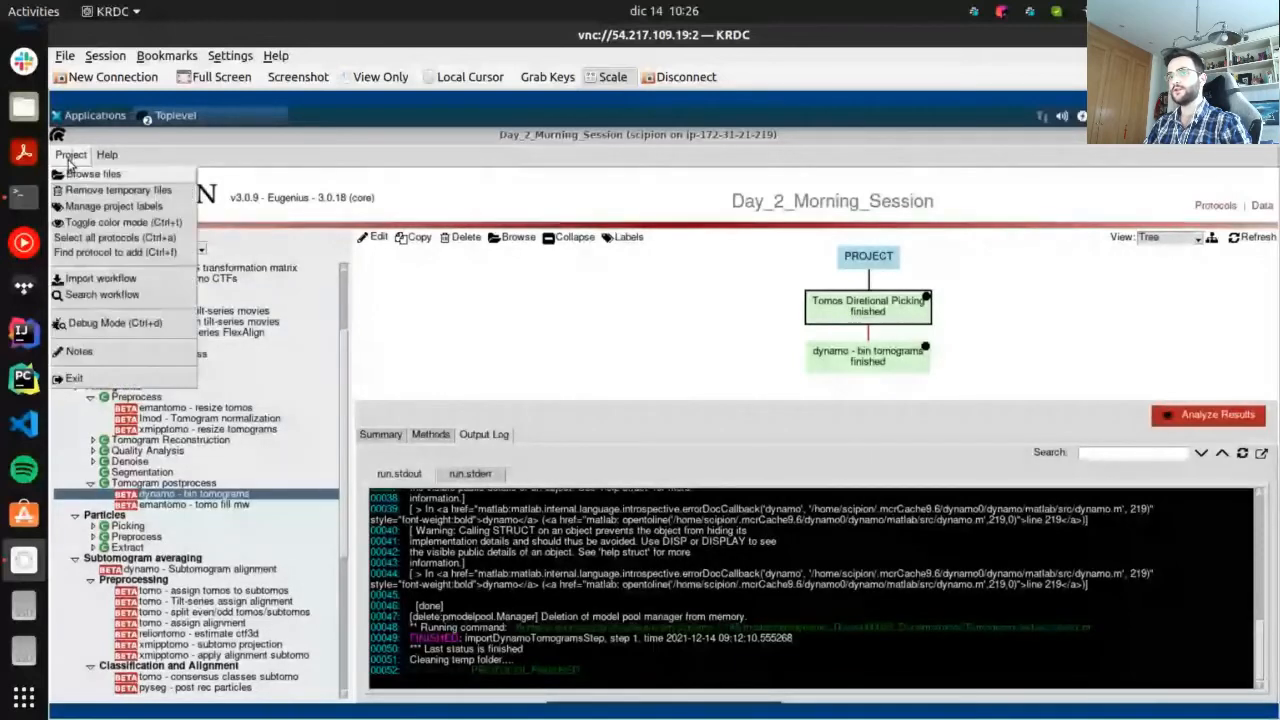
pyautogui.click(92, 222)
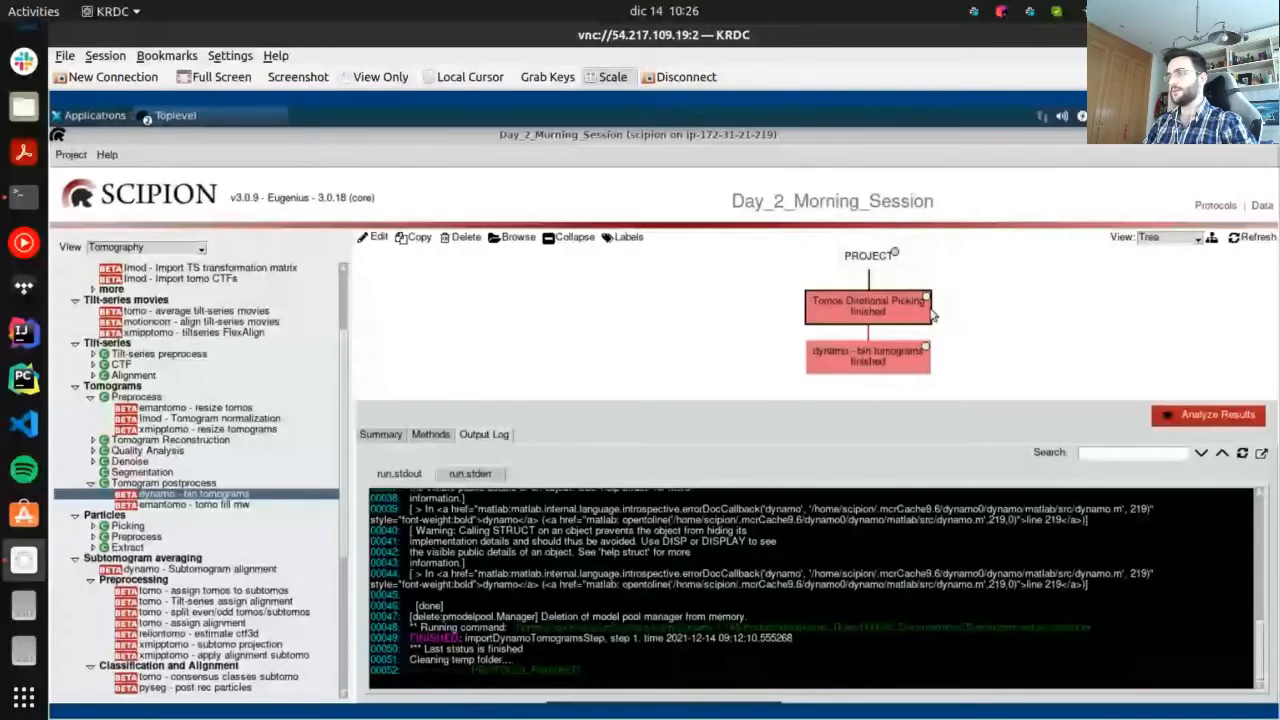
# Create a new label named Picking with the blue color #4fc3f7 and leave the label manager
pyautogui.click(622, 238)
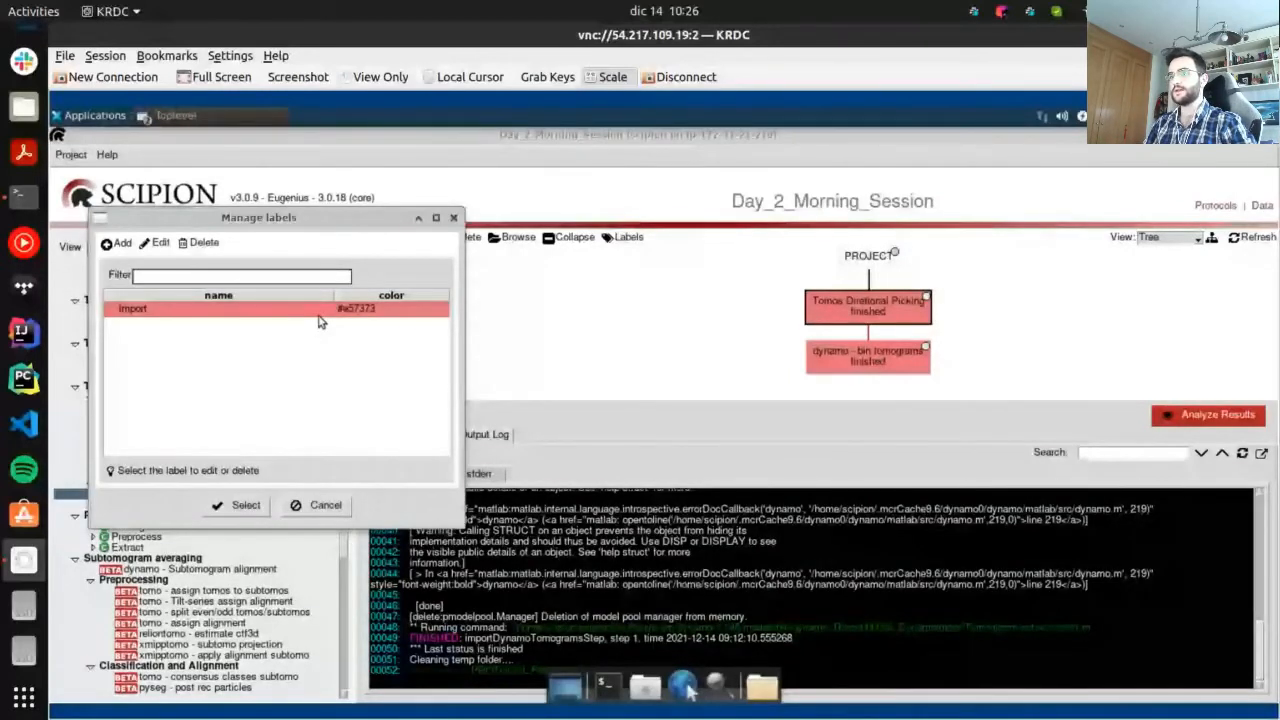
pyautogui.click(116, 242)
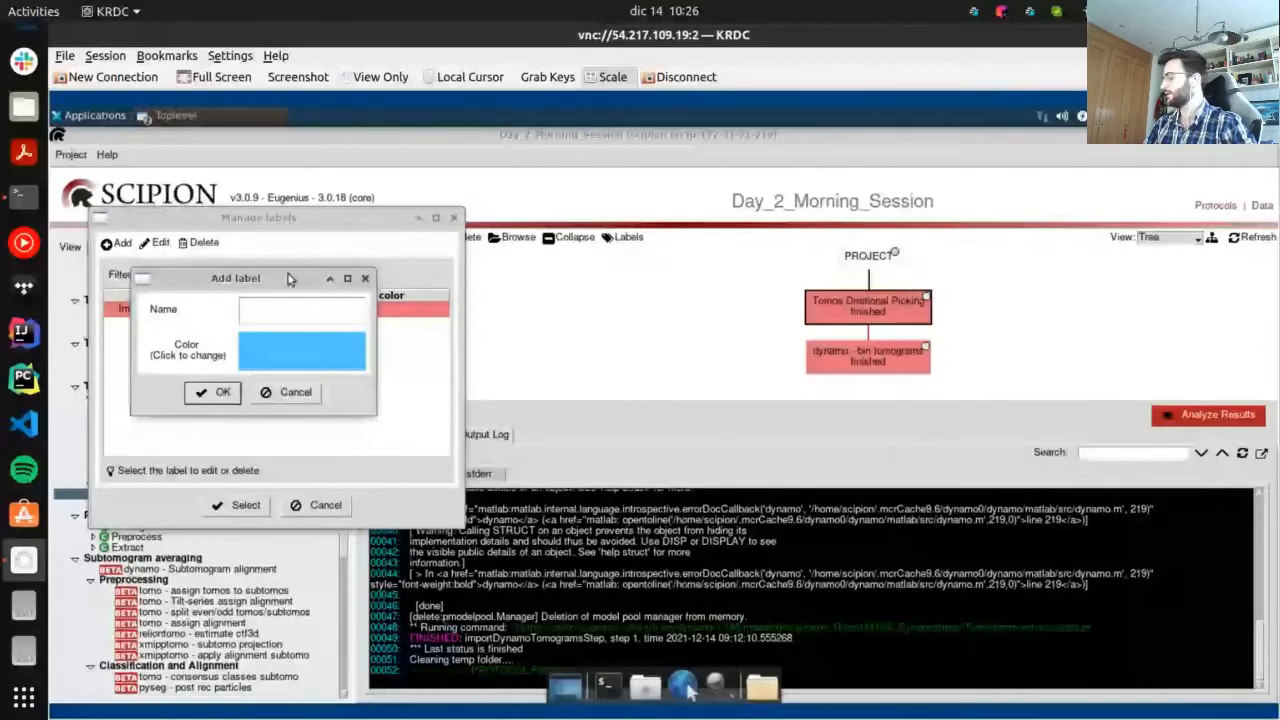
pyautogui.moveTo(288, 279); pyautogui.dragTo(591, 262)
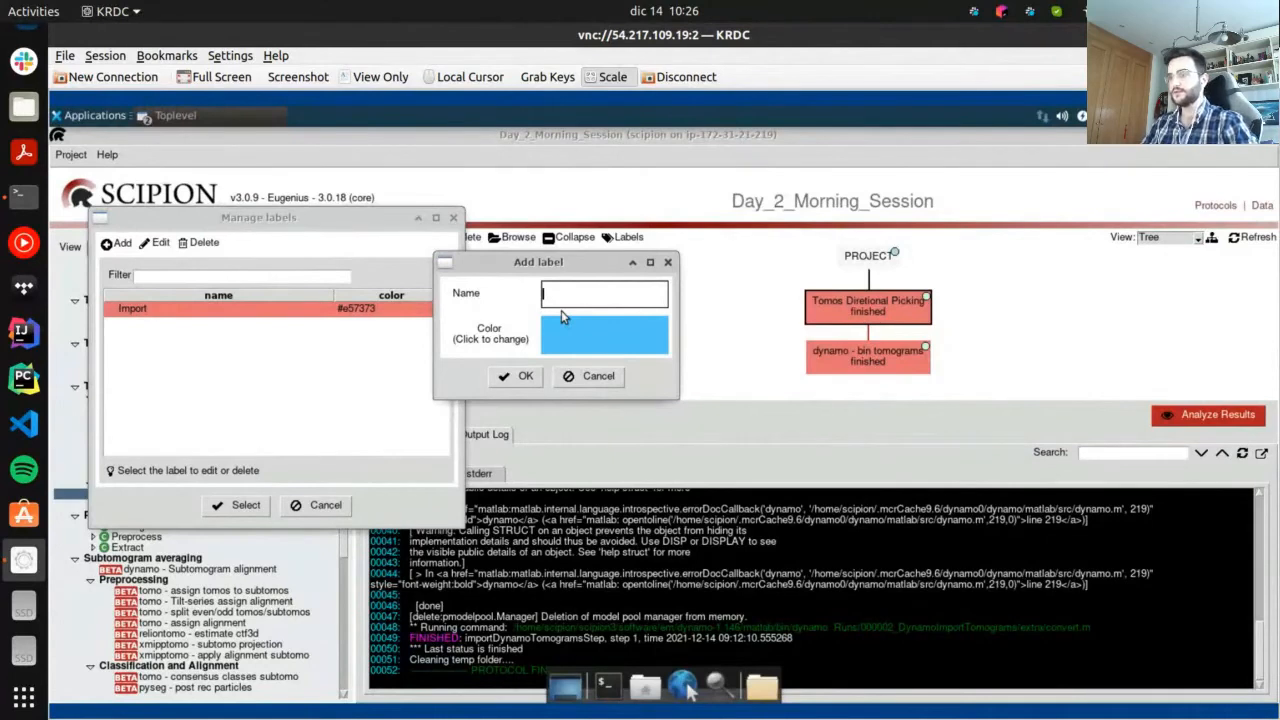
pyautogui.write('g')
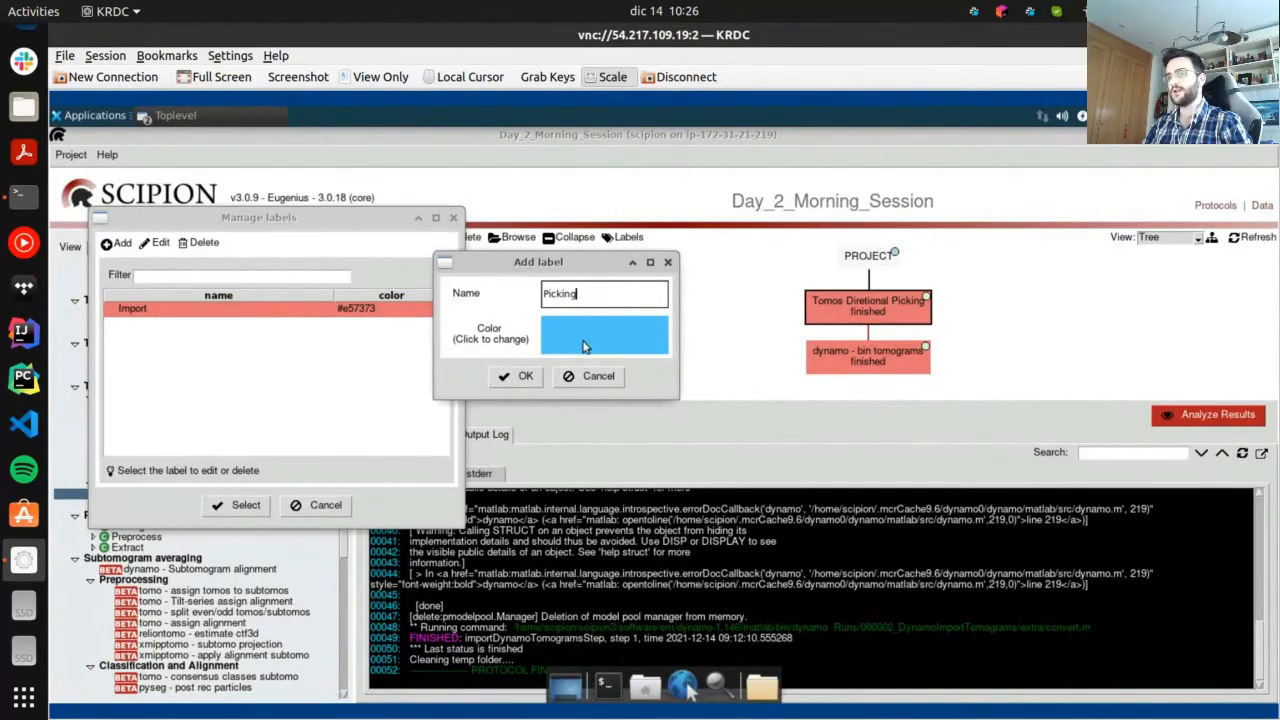
pyautogui.click(517, 376)
pyautogui.click(198, 330)
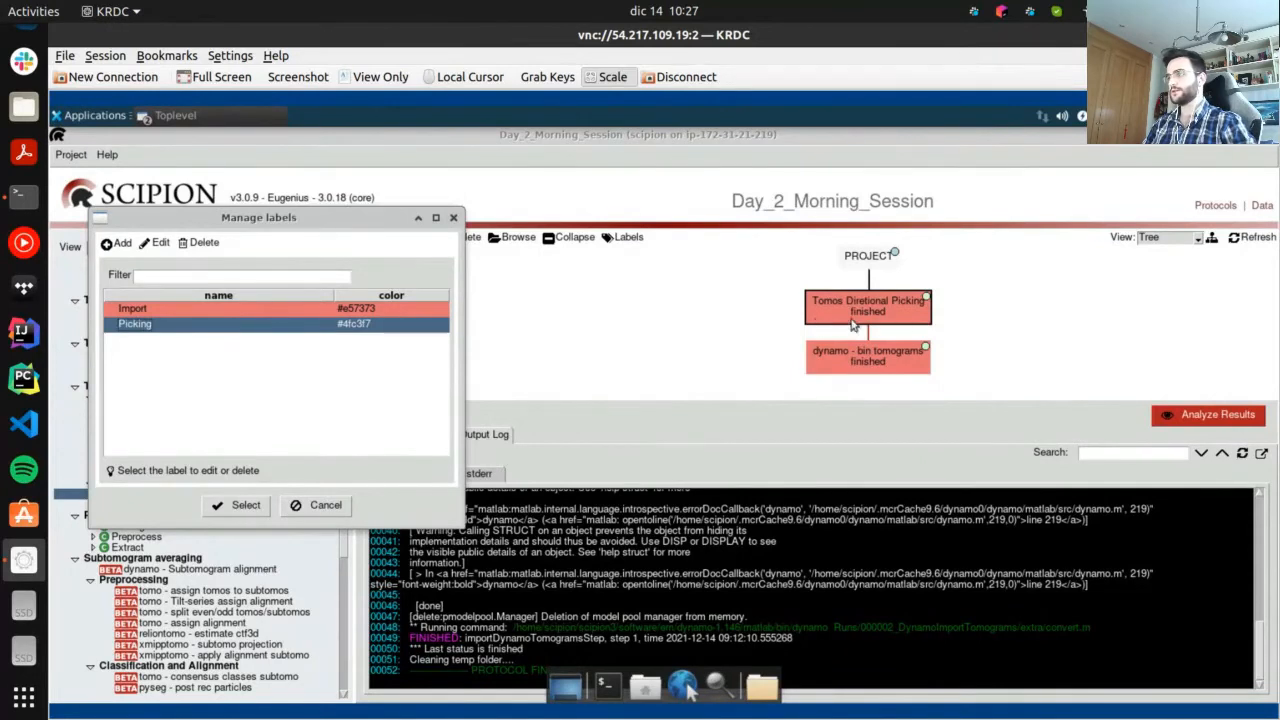
pyautogui.click(454, 218)
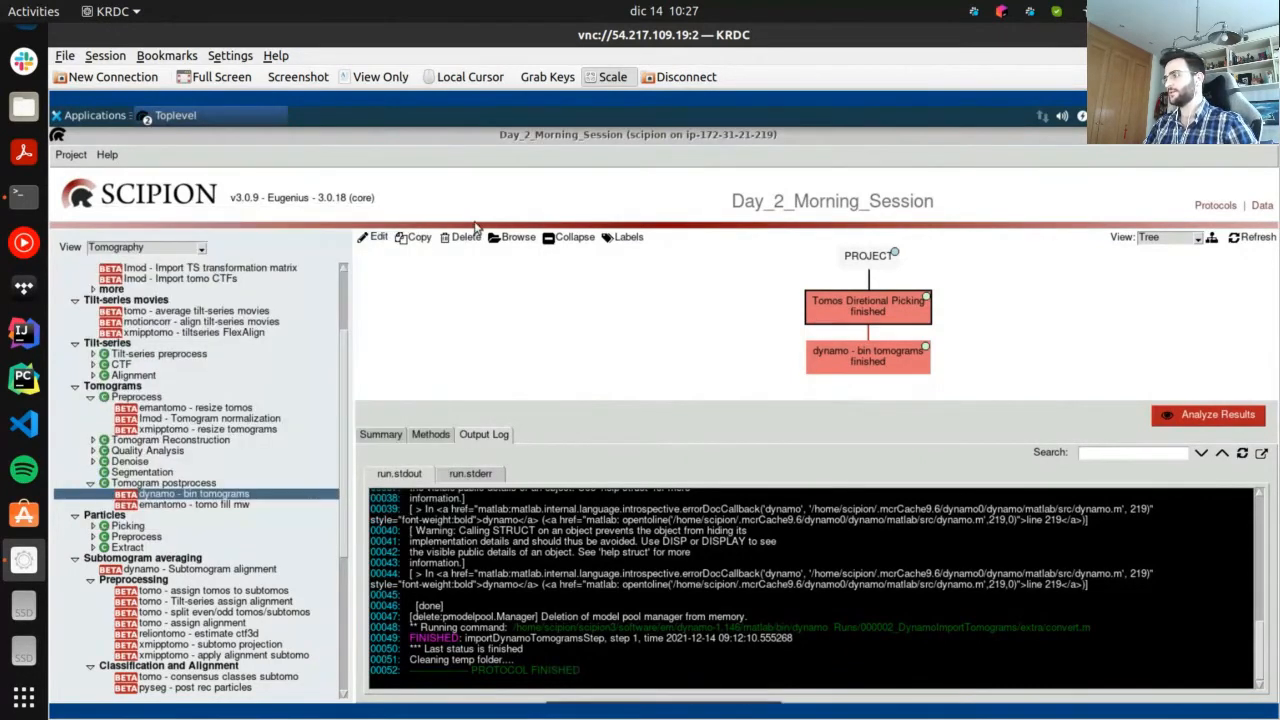
# Assign the Picking label to the Tomos Diretional Picking and dynamo - bin tomograms runs together
pyautogui.keyDown('ctrl'); pyautogui.click(868, 358); pyautogui.keyUp('ctrl')
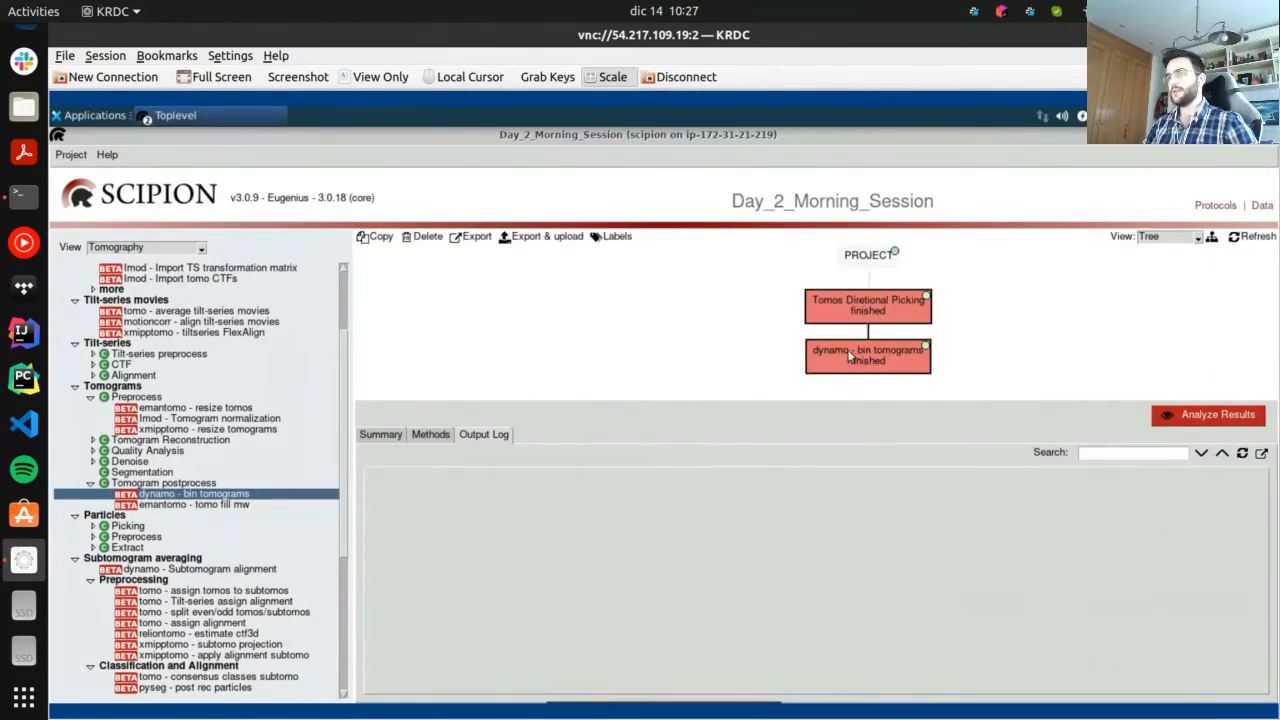
pyautogui.click(604, 238)
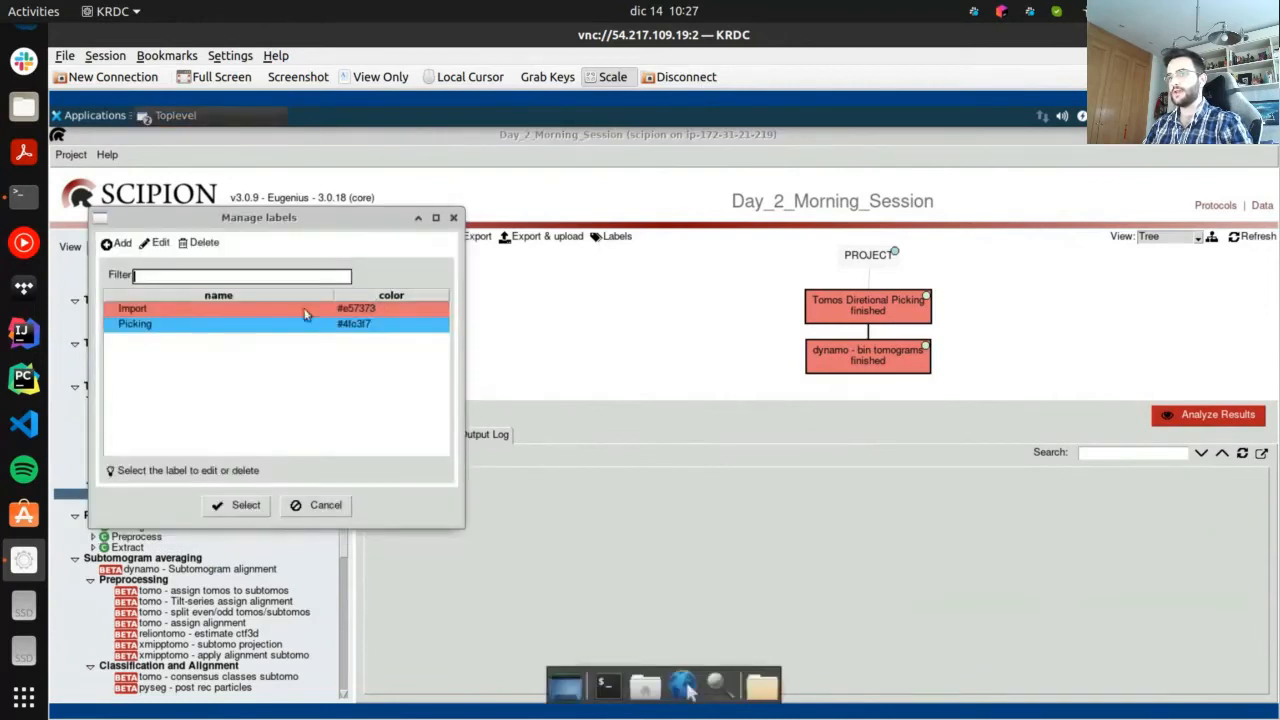
pyautogui.click(230, 328)
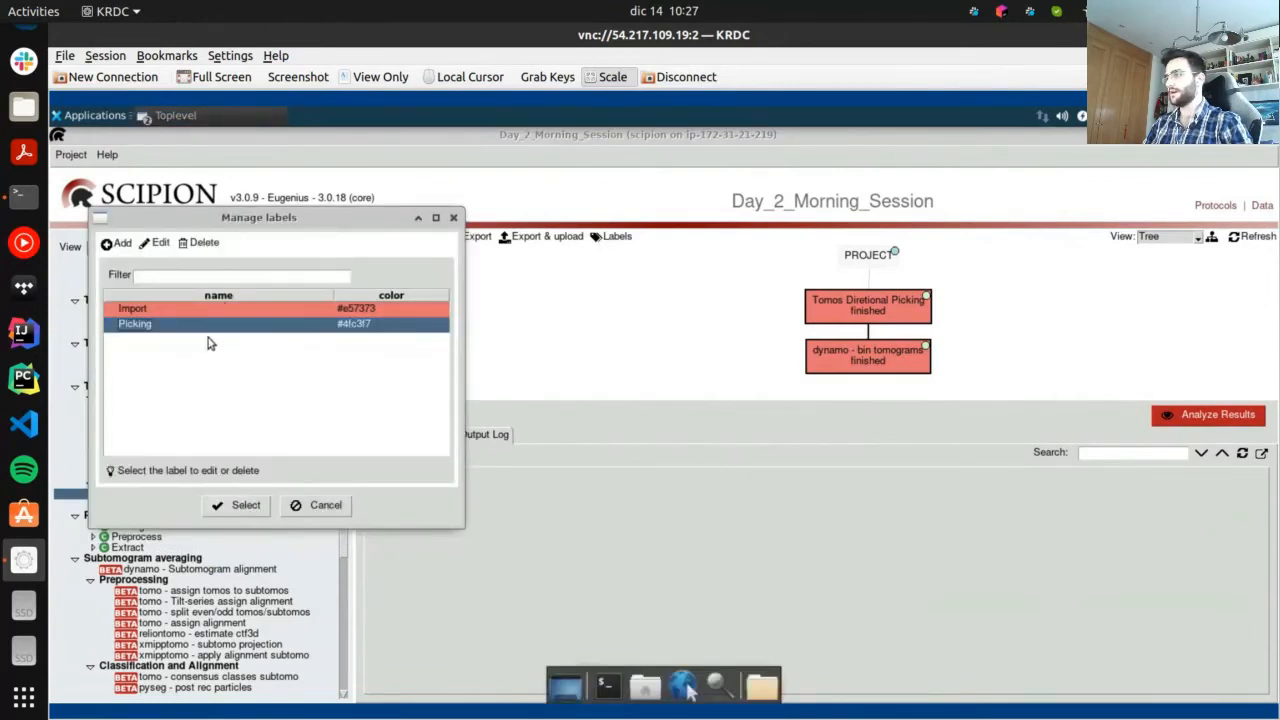
pyautogui.click(245, 504)
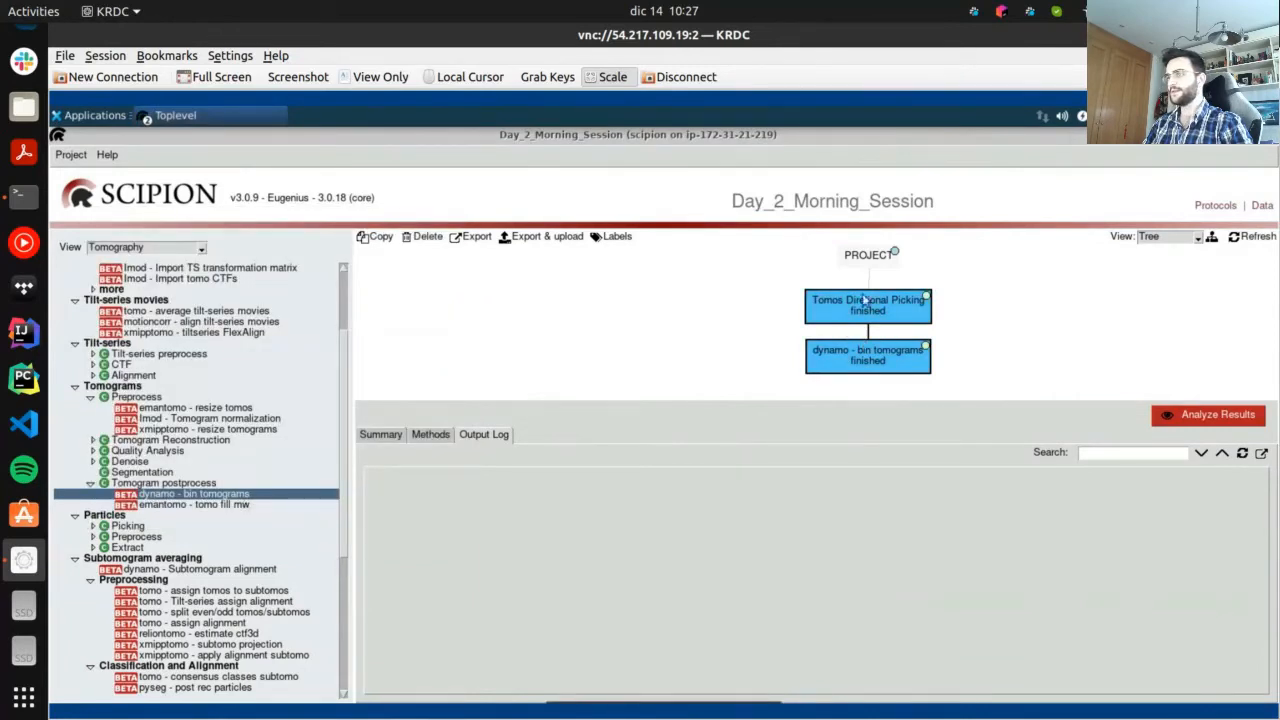
# Reassign the Import label to both selected runs in the workflow tree
pyautogui.click(612, 237)
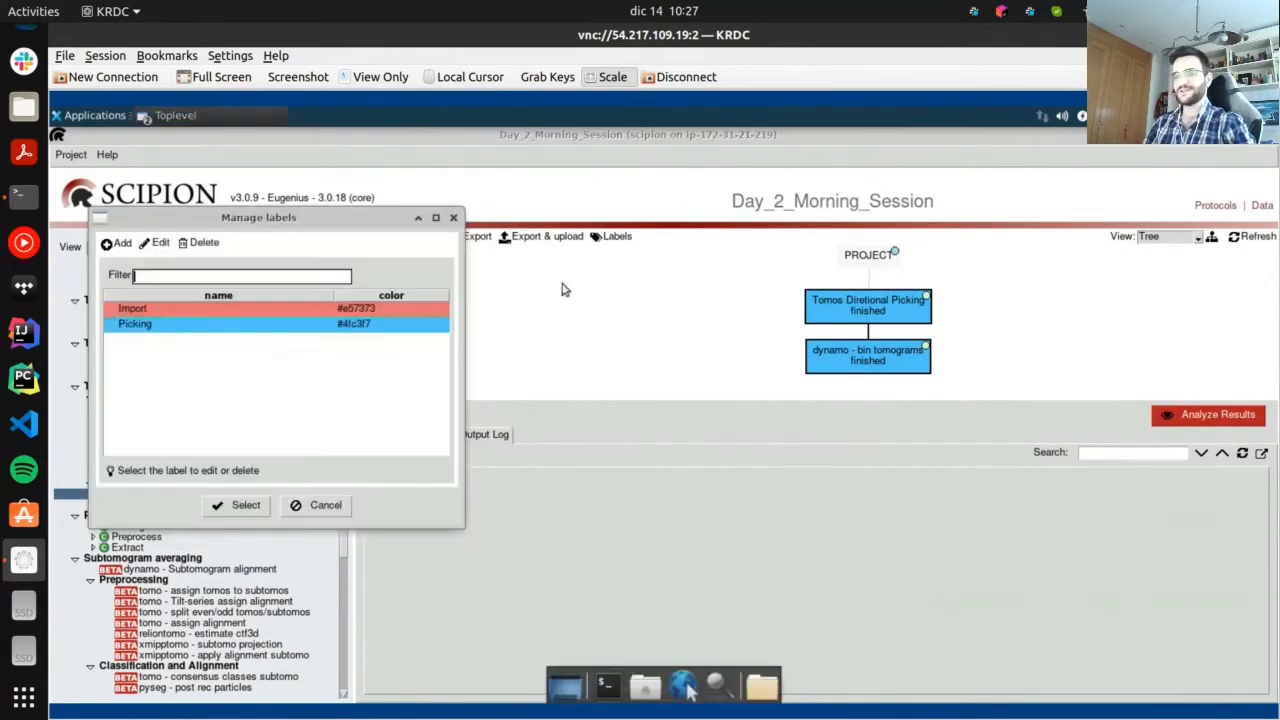
pyautogui.click(225, 311)
pyautogui.click(233, 505)
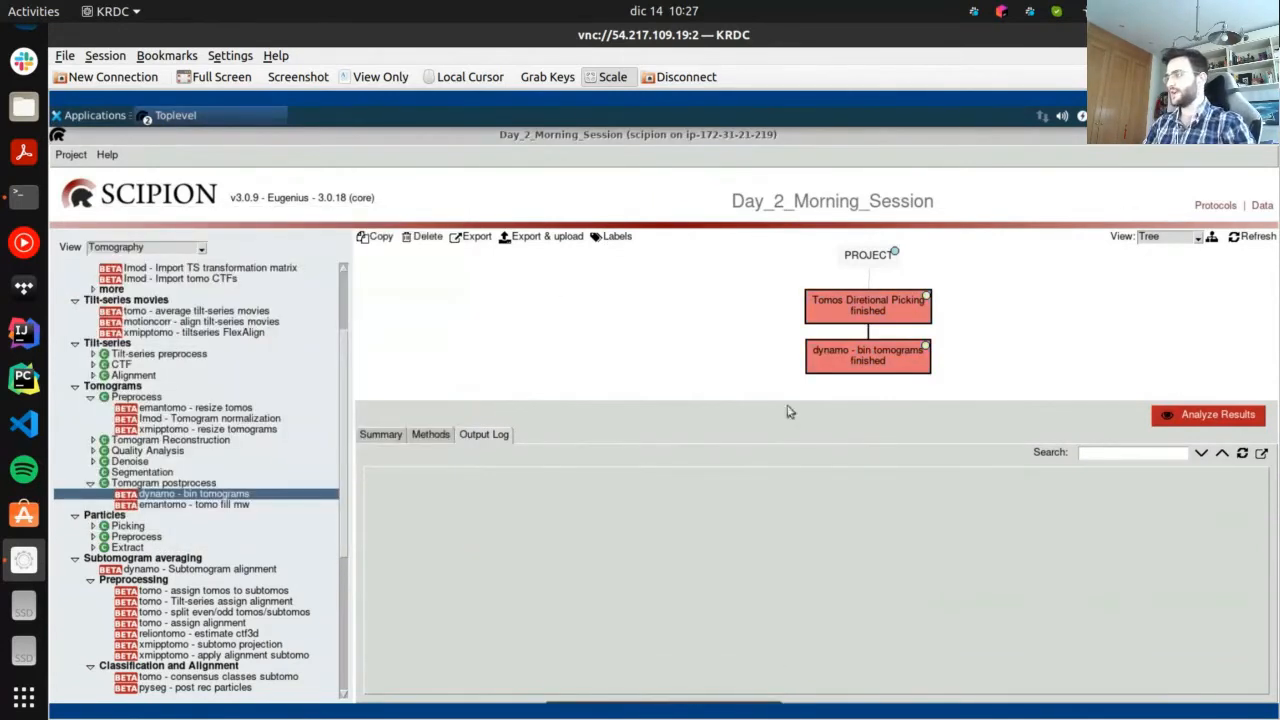
# Display the summary of the dynamo - bin tomograms run
pyautogui.click(898, 365)
pyautogui.click(380, 436)
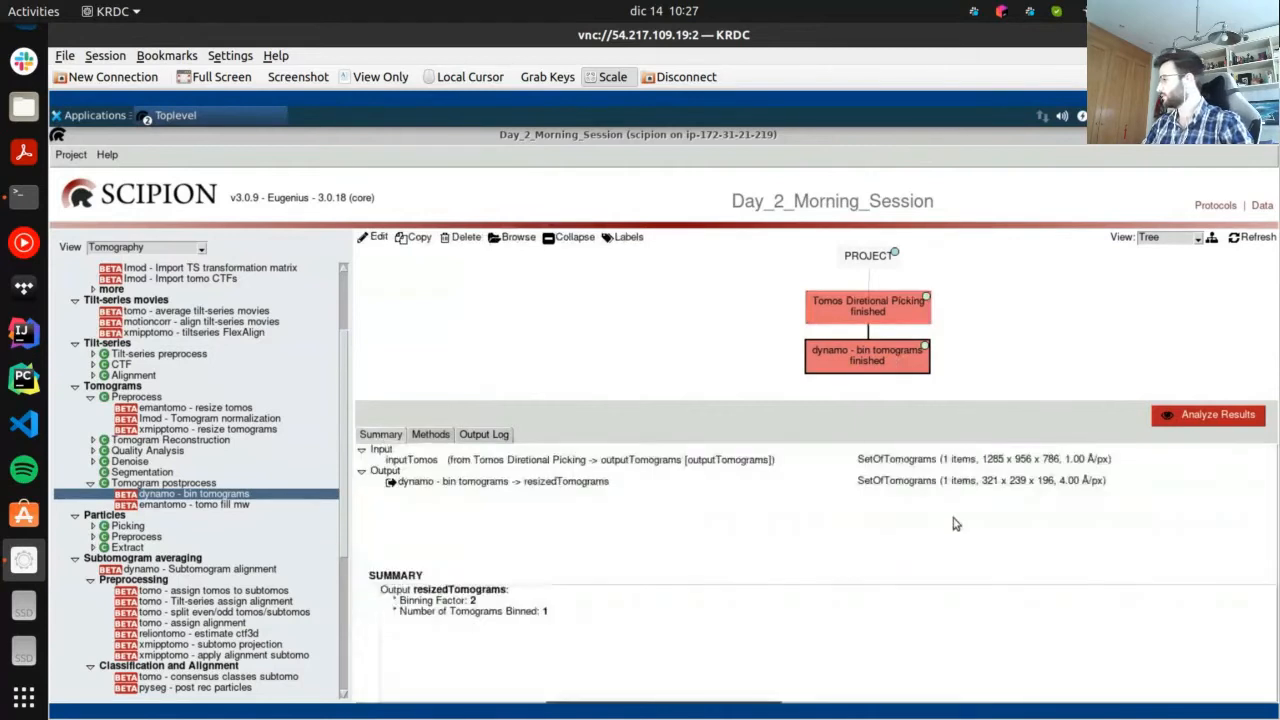
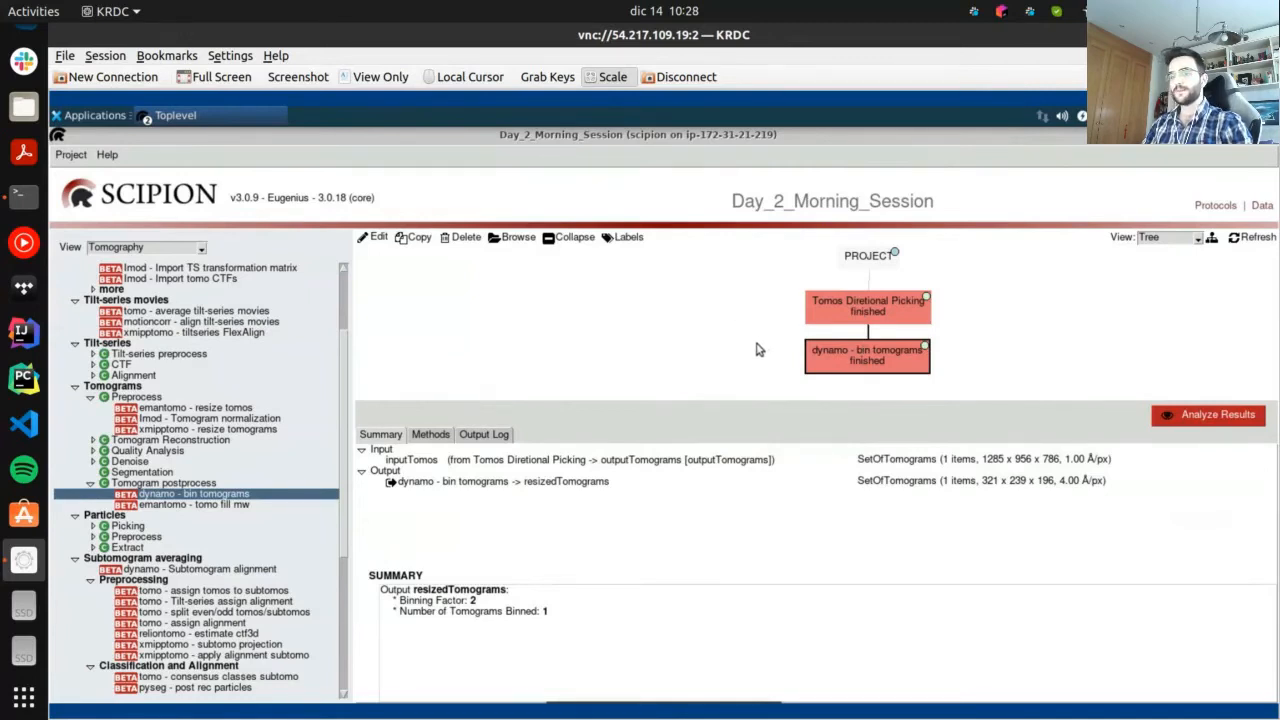
# Open the dynamo - vectorial picking protocol from the Particles Picking category and enlarge its form
pyautogui.scroll(-4, 241, 468)
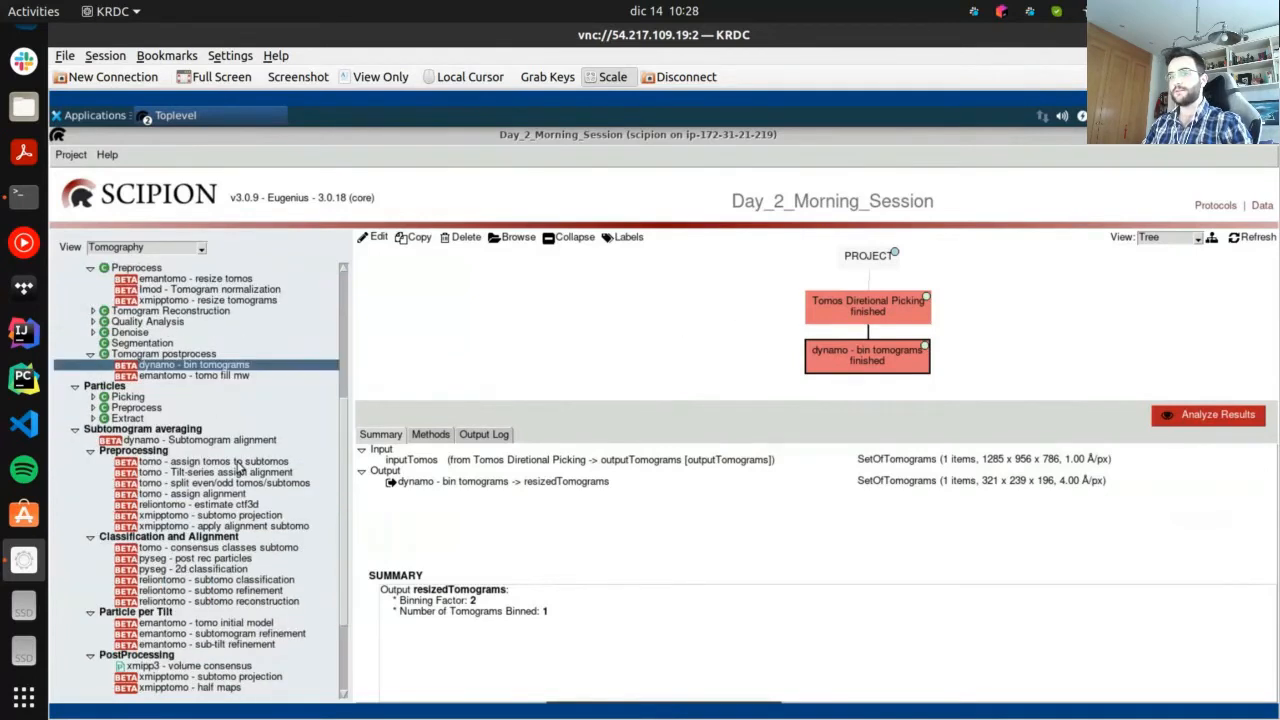
pyautogui.click(106, 389)
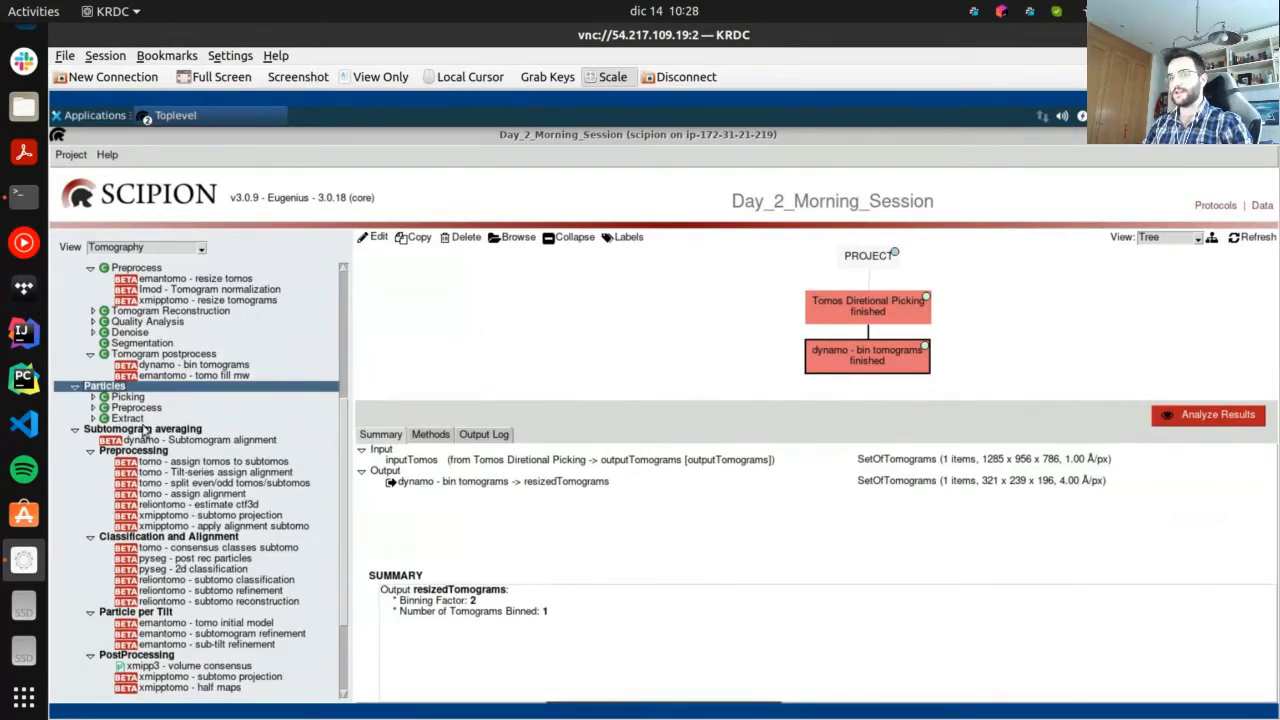
pyautogui.click(94, 397)
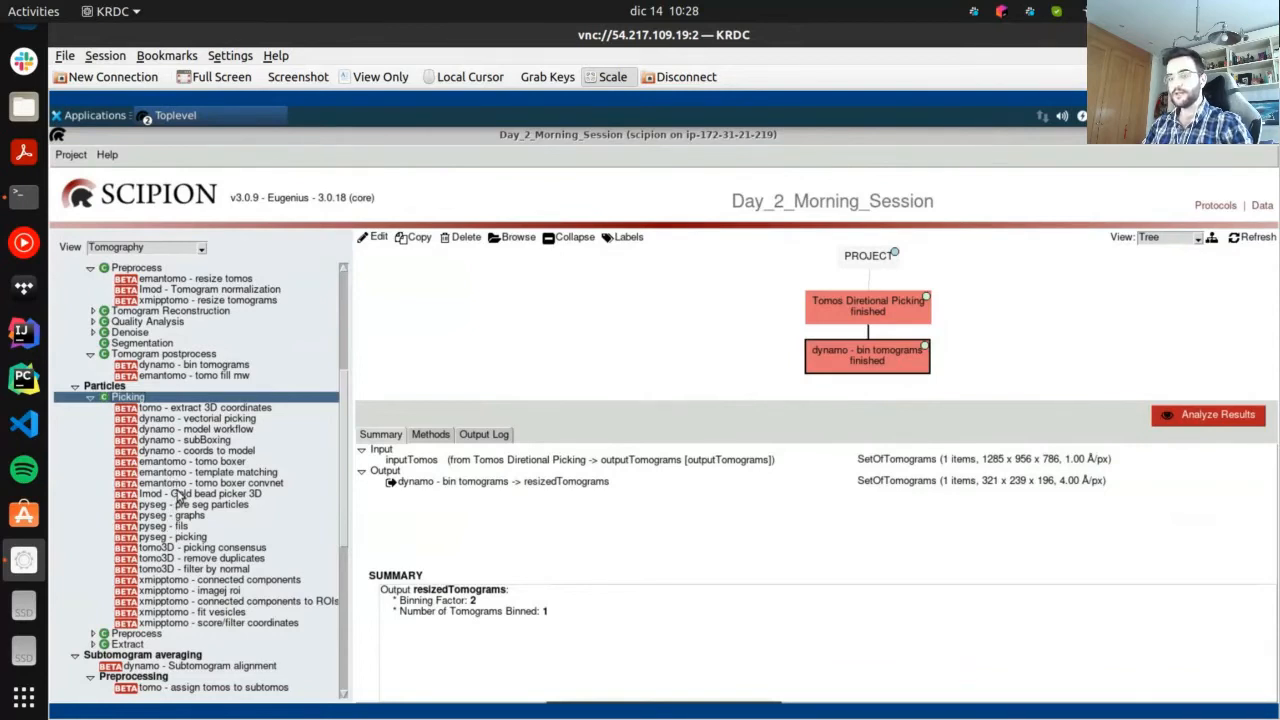
pyautogui.click(187, 420)
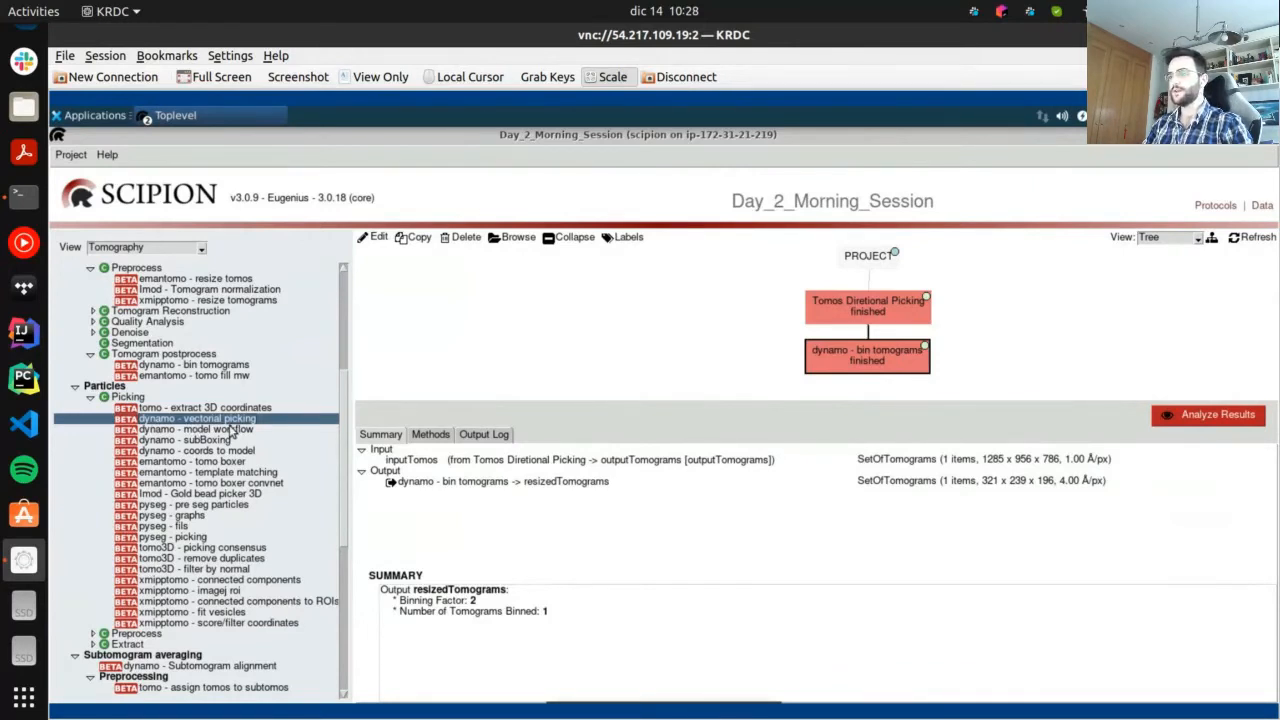
pyautogui.doubleClick(226, 421)
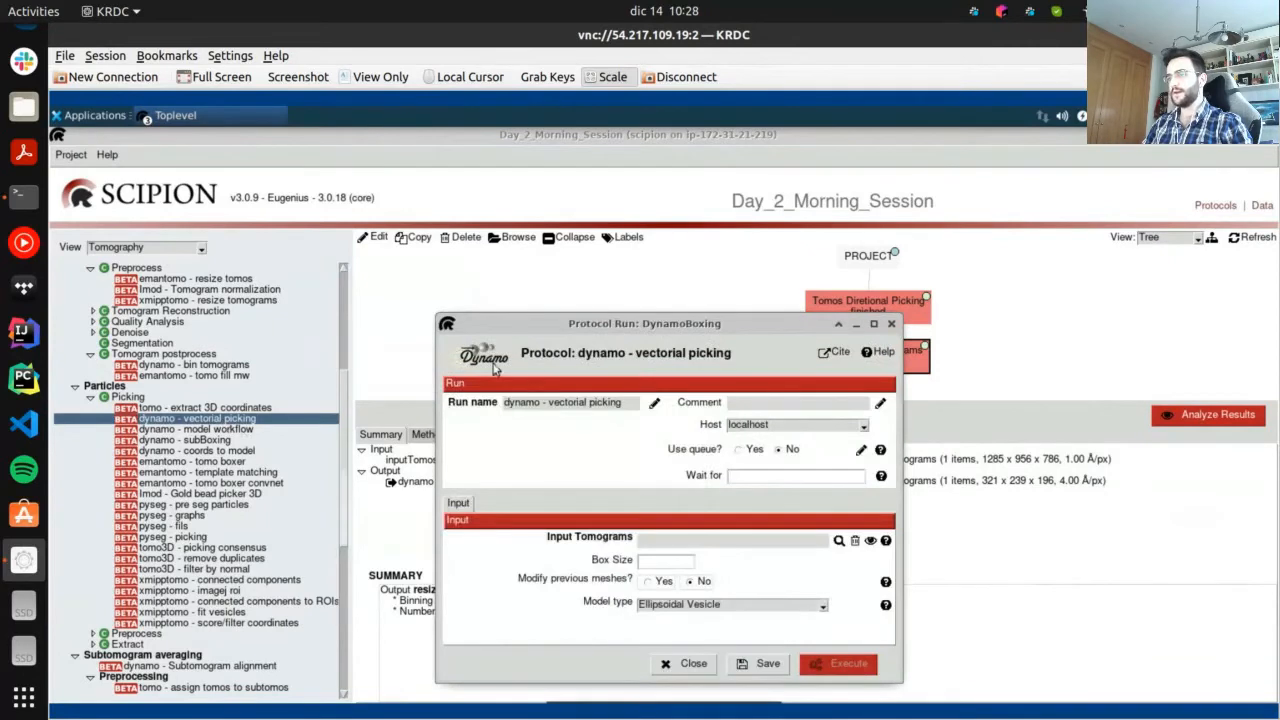
pyautogui.moveTo(575, 330); pyautogui.dragTo(447, 171)
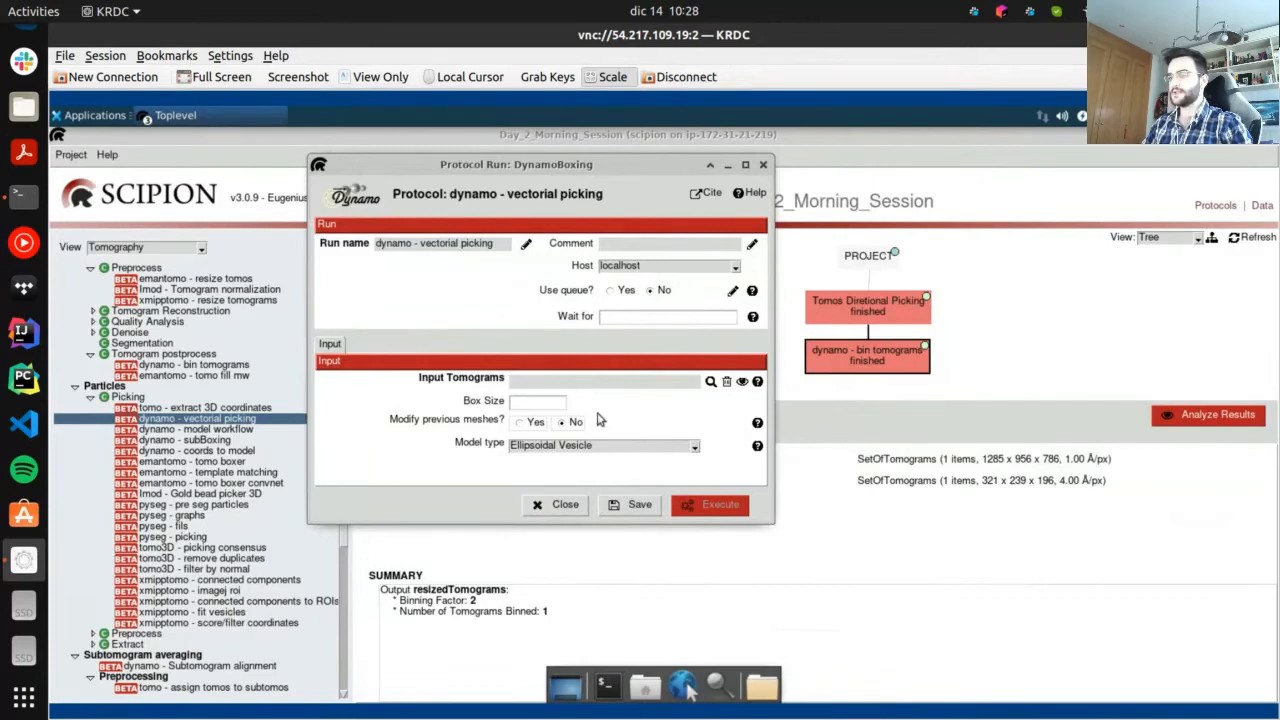
pyautogui.click(526, 506)
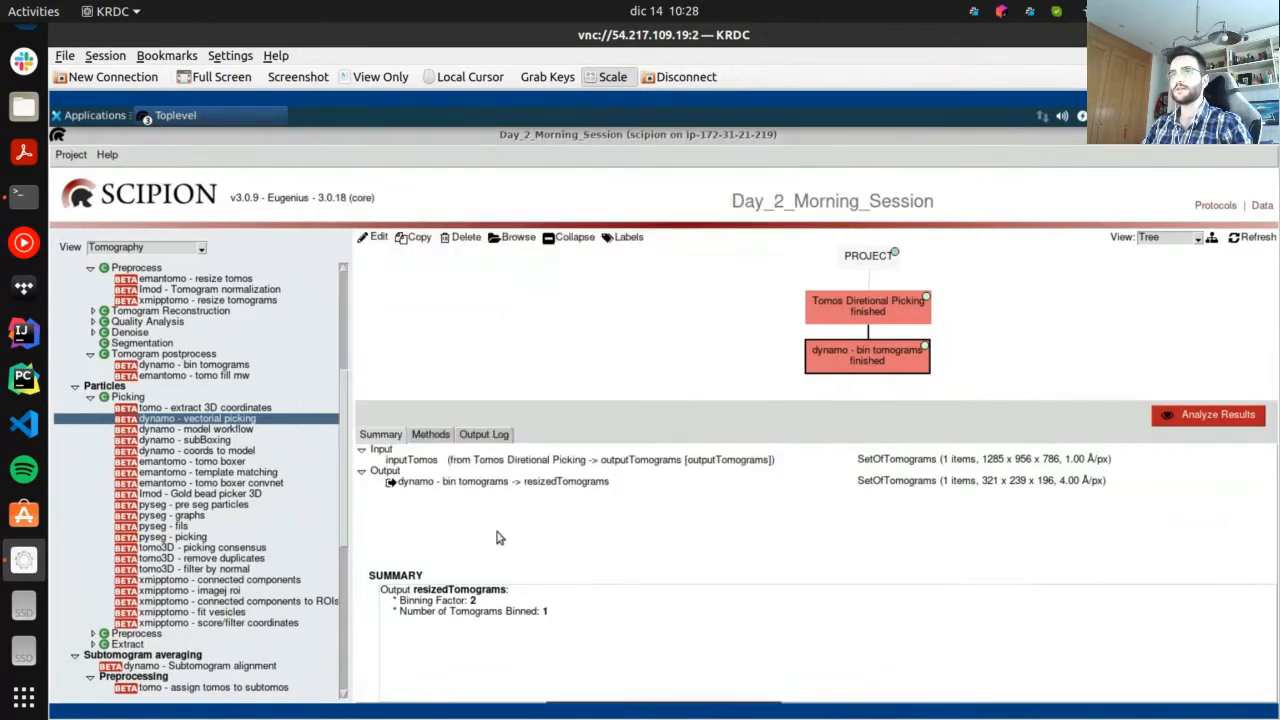
pyautogui.click(150, 116)
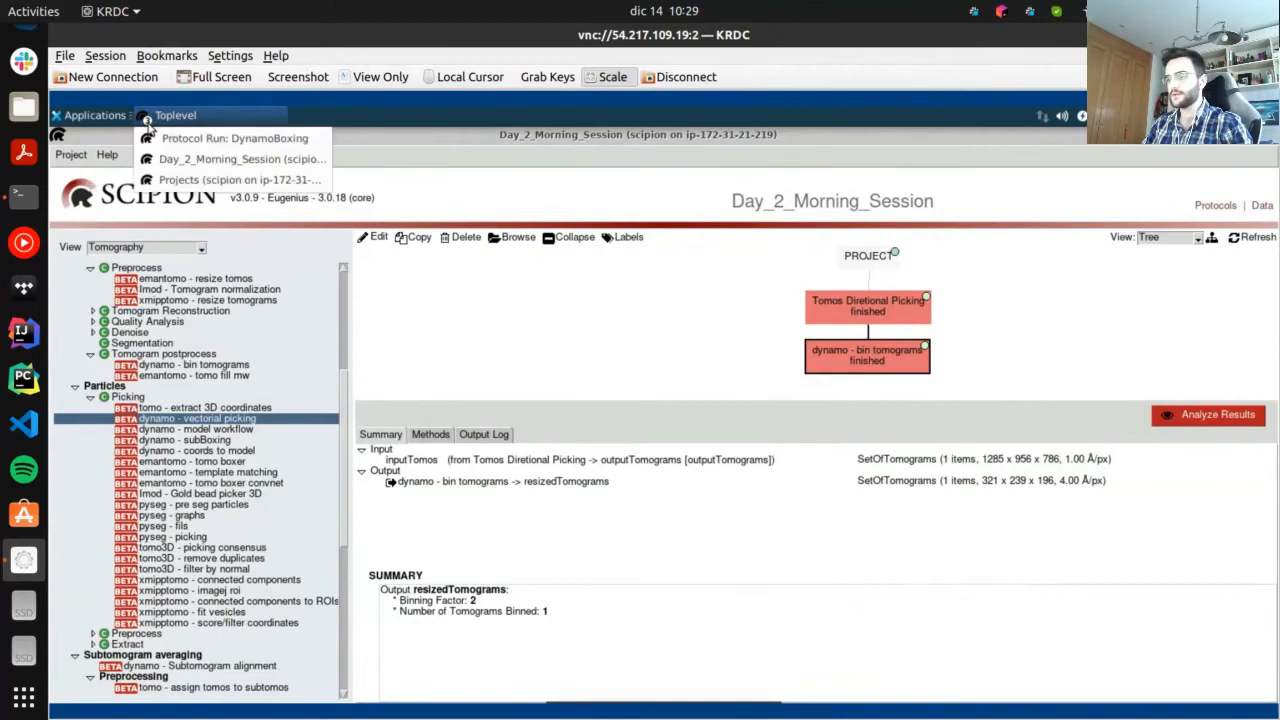
pyautogui.click(165, 138)
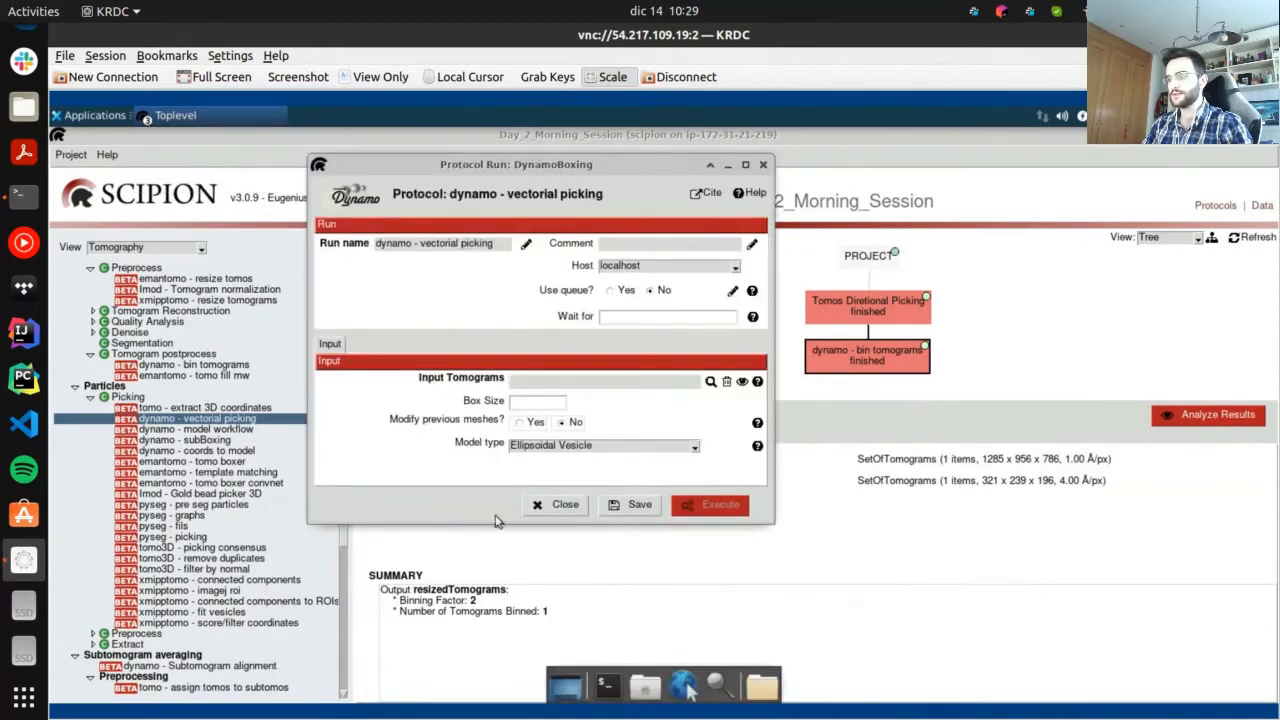
pyautogui.moveTo(500, 524); pyautogui.dragTo(498, 635)
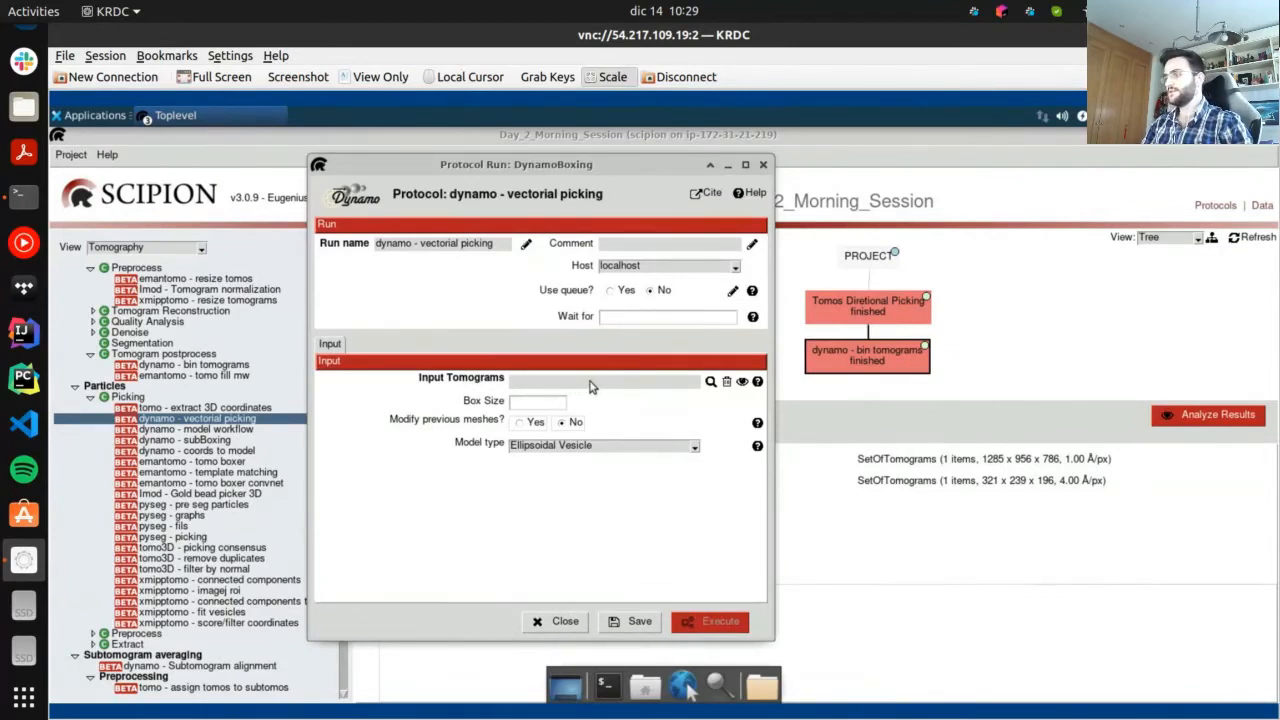
# Set the Input Tomograms of the vectorial picking protocol to dynamo - bin tomograms.resizedTomograms
pyautogui.click(710, 382)
pyautogui.moveTo(690, 420); pyautogui.dragTo(640, 152)
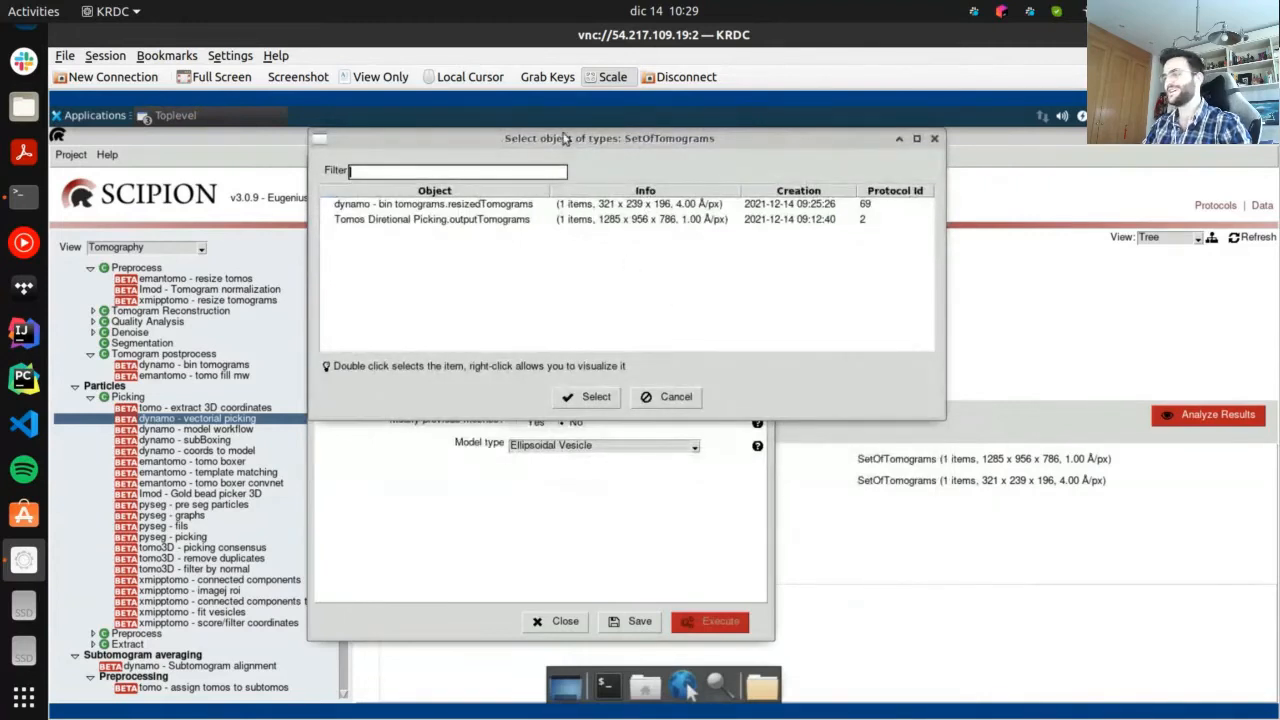
pyautogui.moveTo(564, 138); pyautogui.dragTo(689, 168)
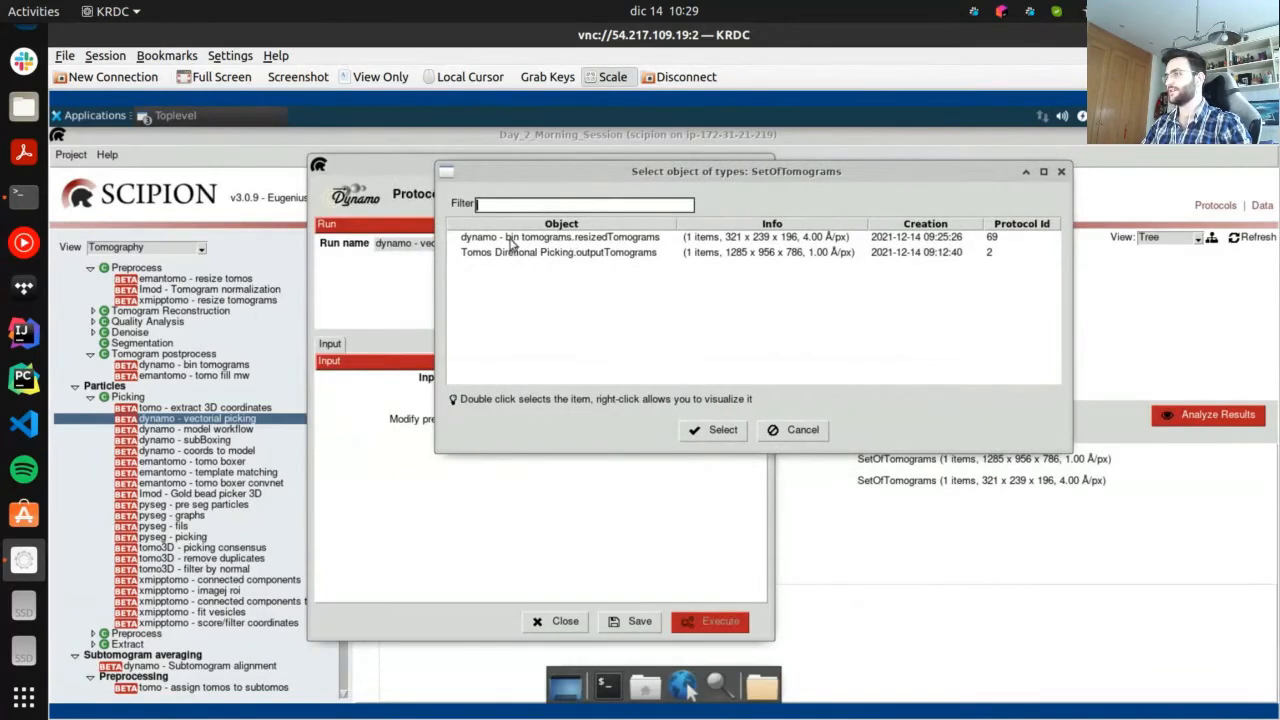
pyautogui.click(627, 243)
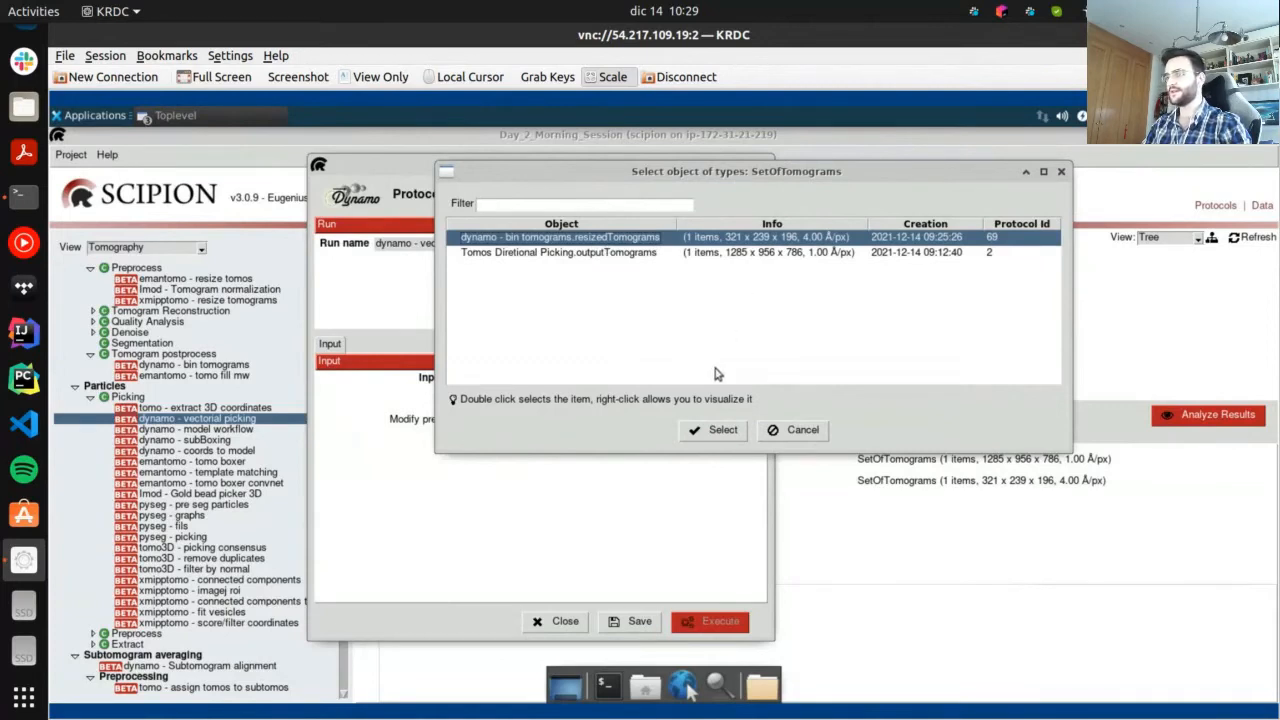
pyautogui.click(714, 430)
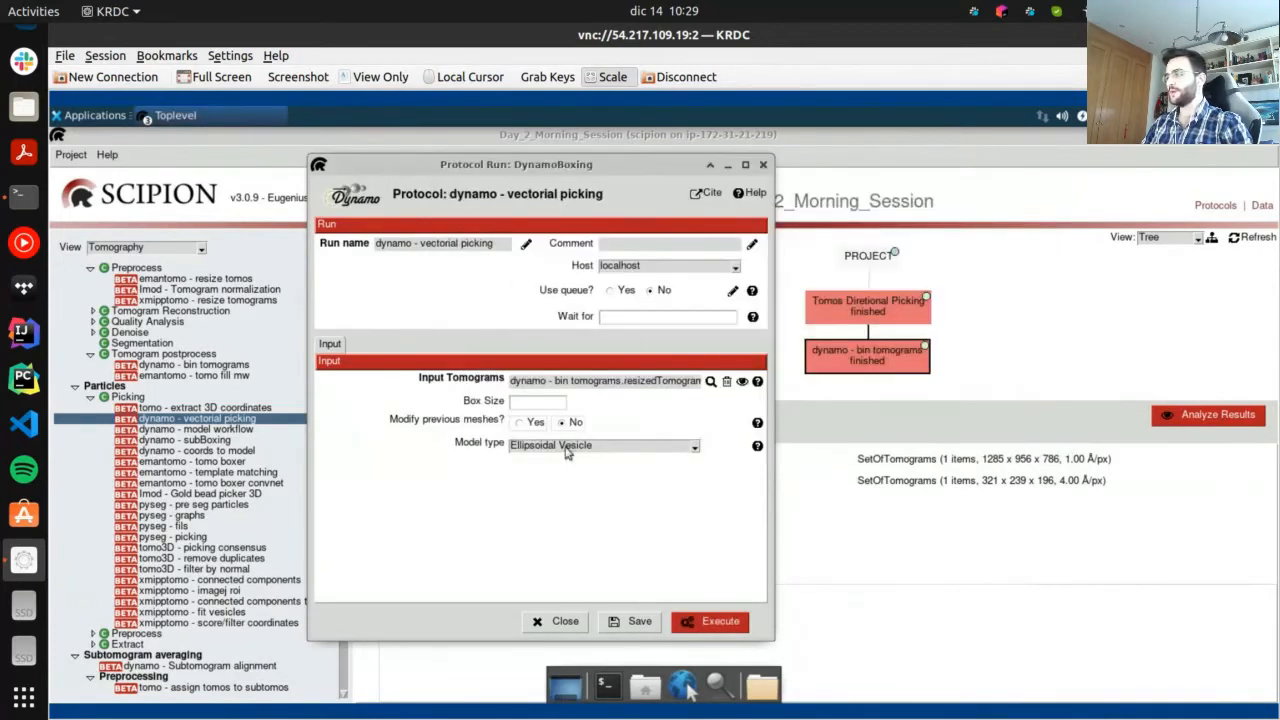
# Set the Box Size of the vectorial picking protocol to 30
pyautogui.click(544, 403)
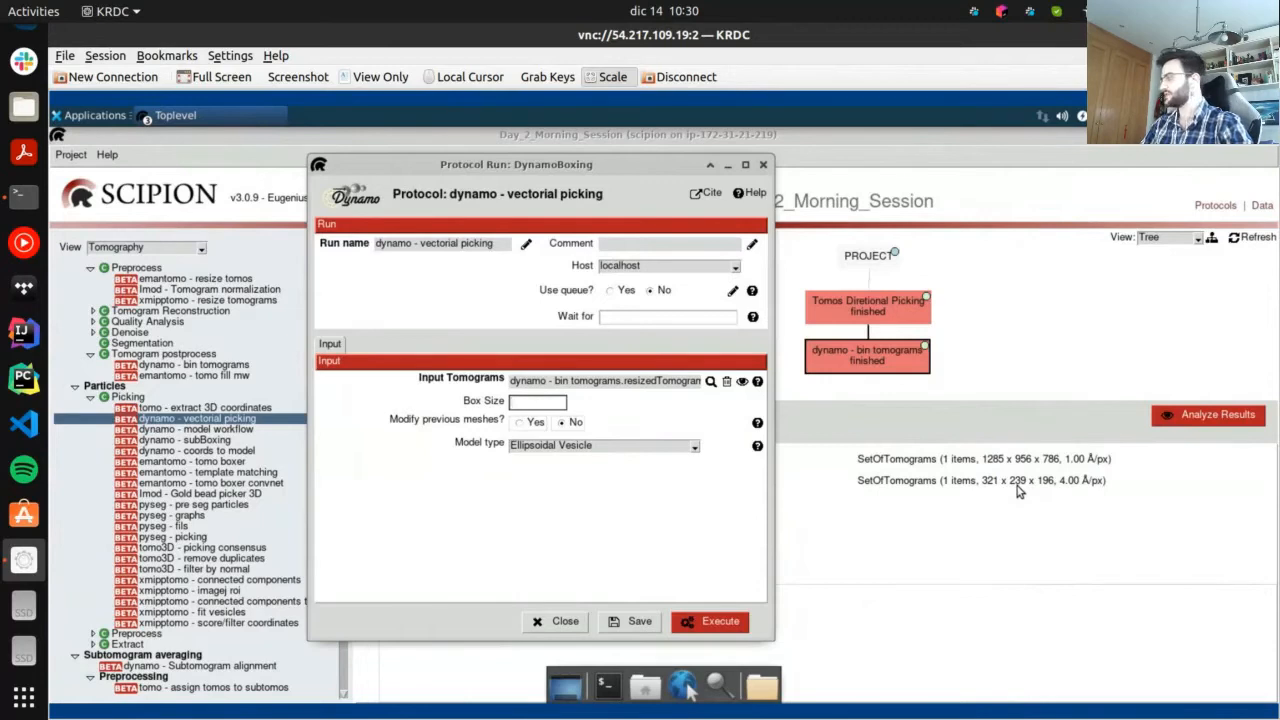
pyautogui.write('16')
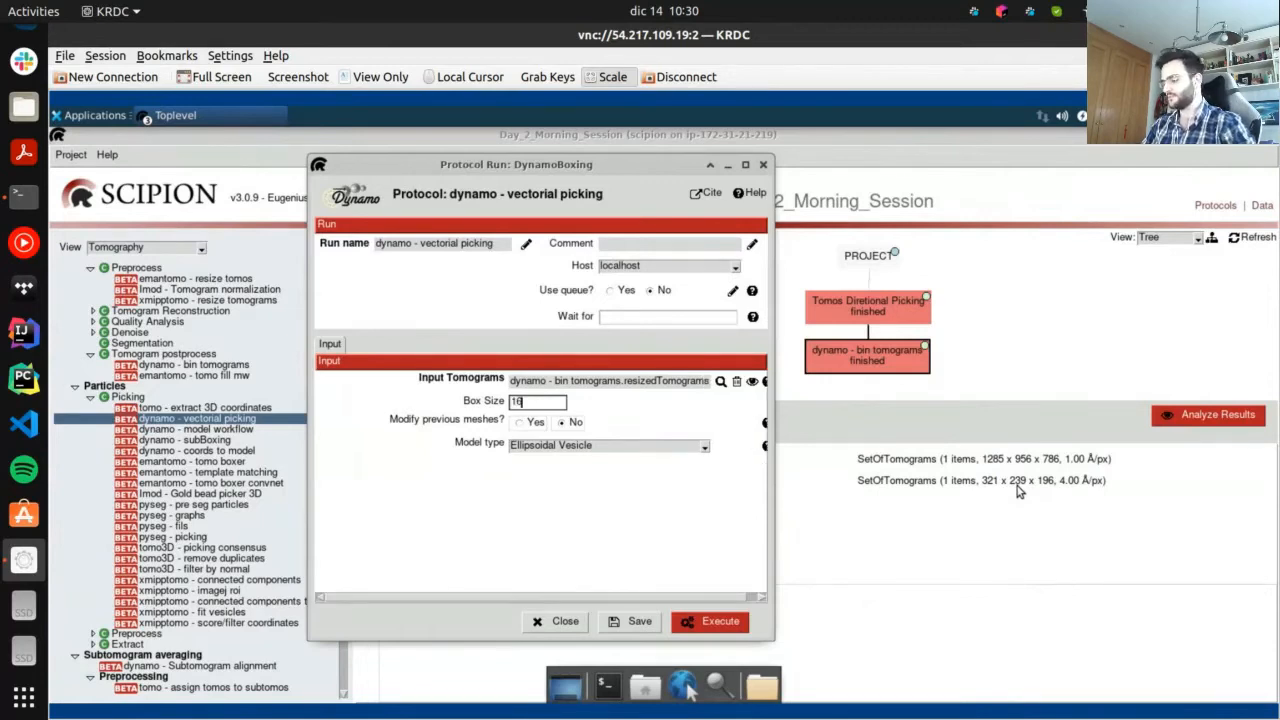
pyautogui.press('BackSpace')
pyautogui.press('BackSpace')
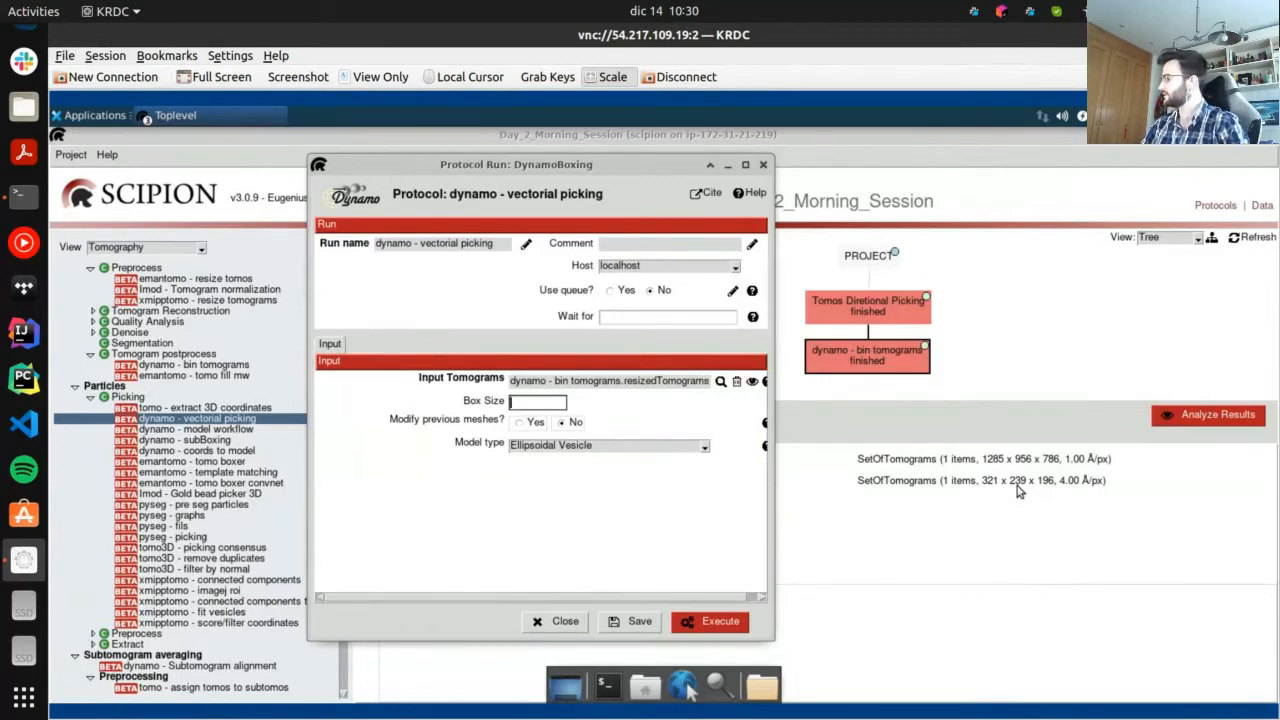
pyautogui.write('30')
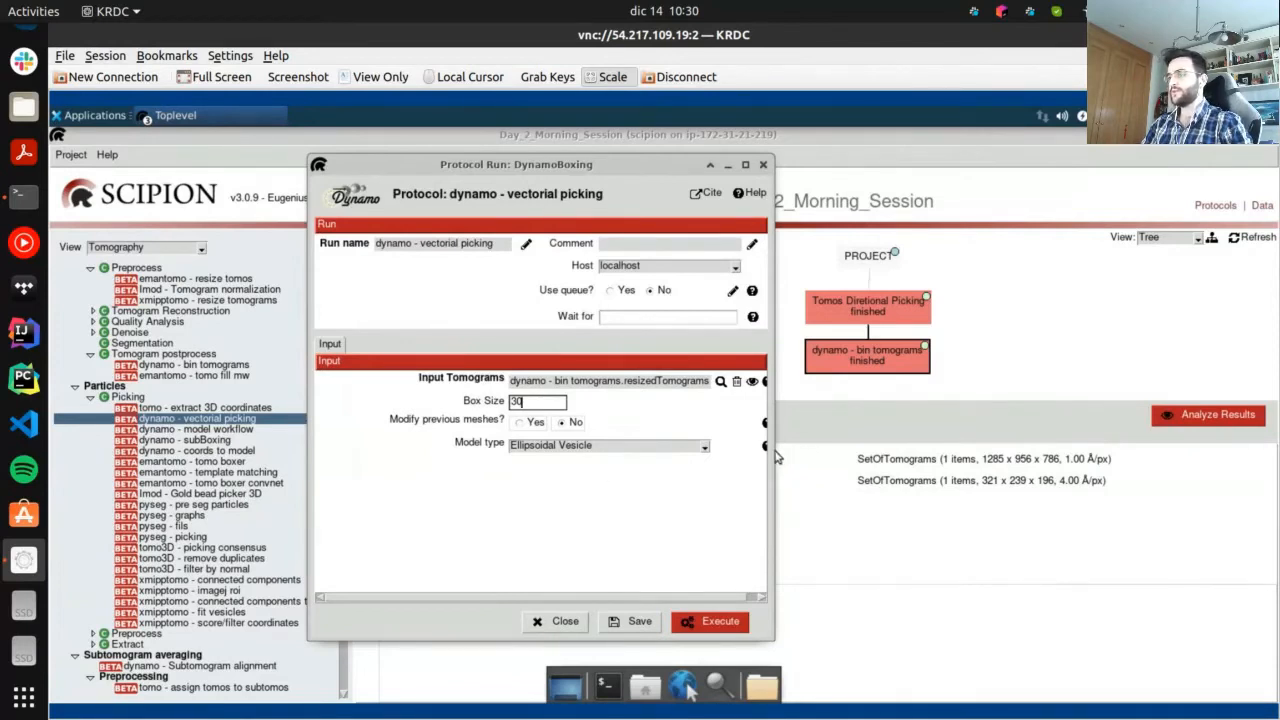
# Set Modify previous meshes to No and the Model type to General for the vectorial picking
pyautogui.click(536, 423)
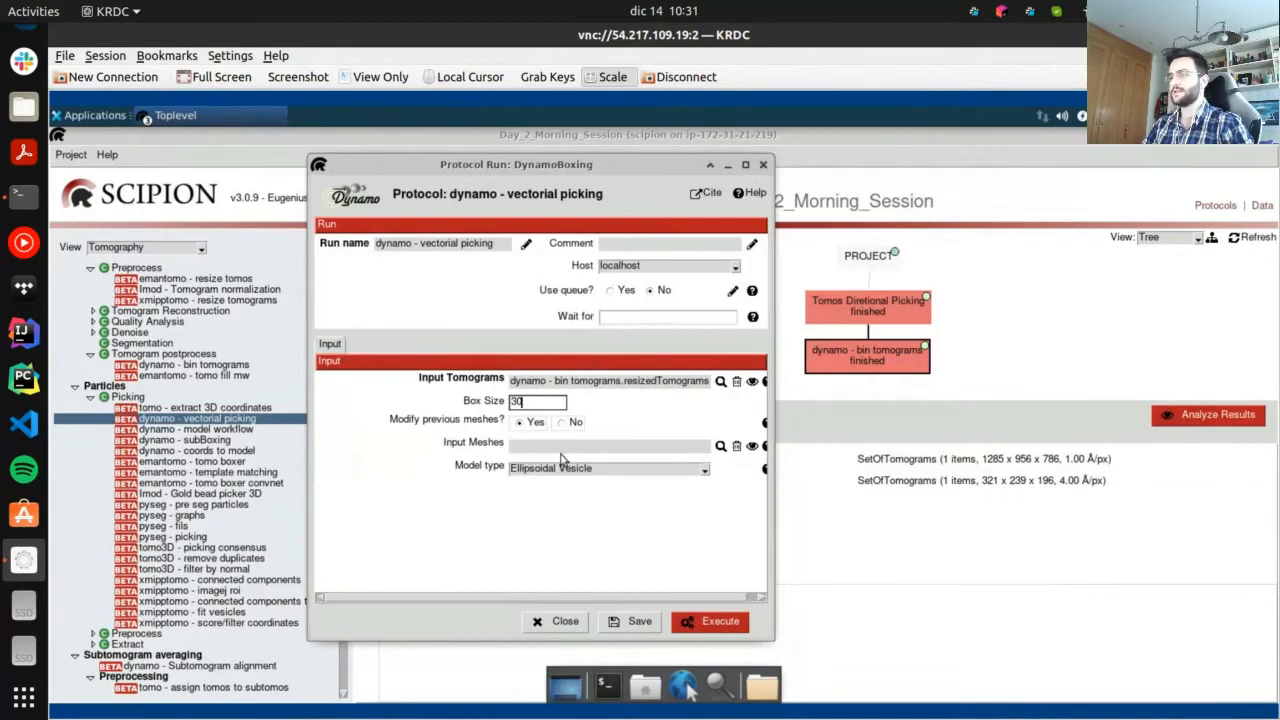
pyautogui.click(568, 422)
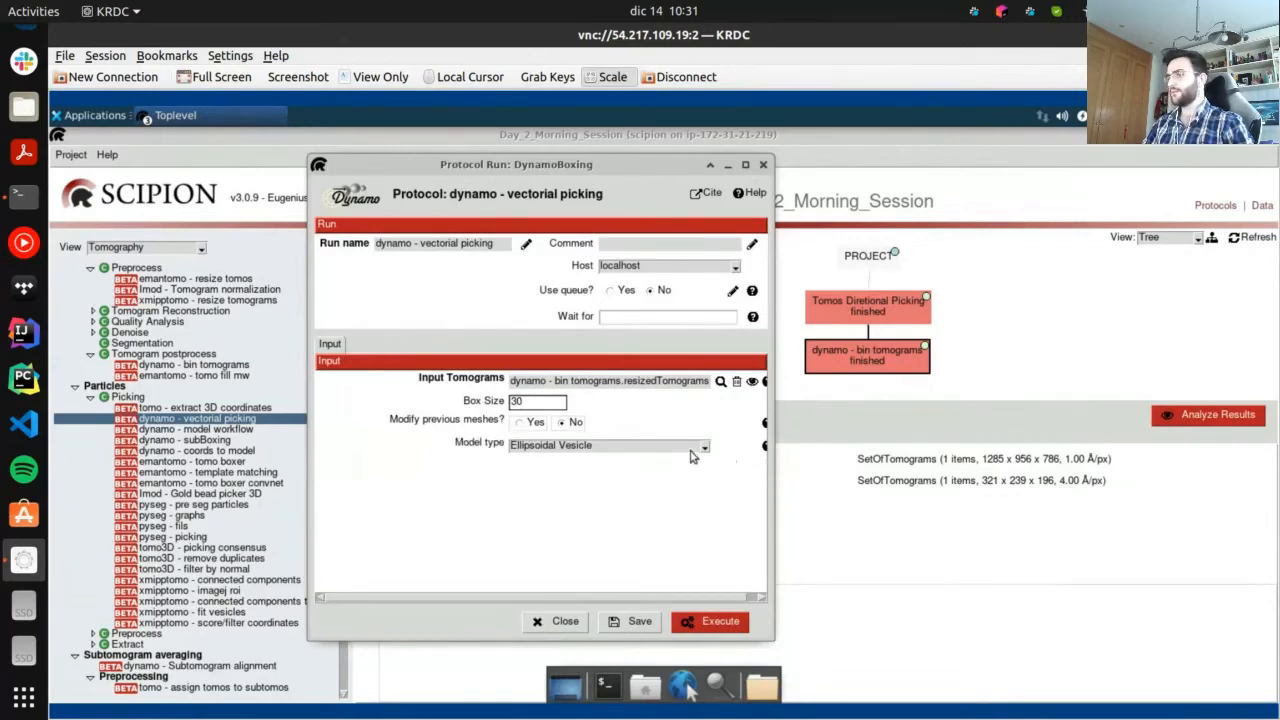
pyautogui.click(569, 454)
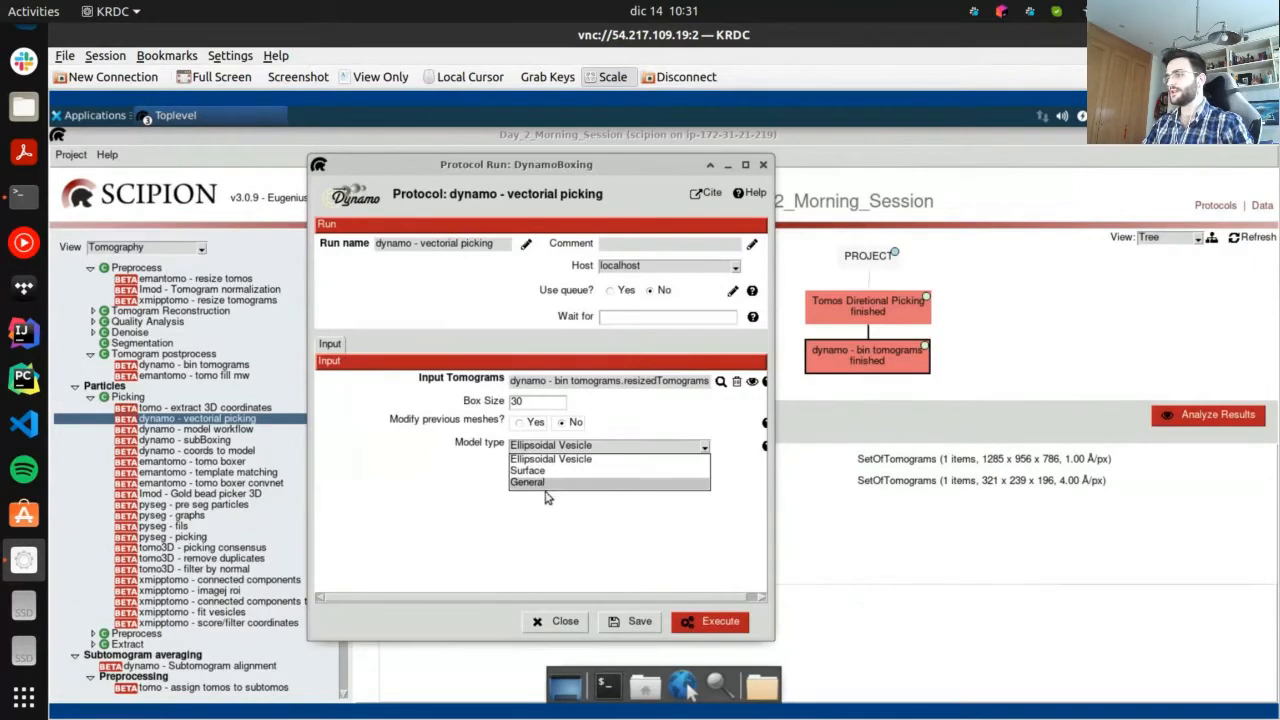
pyautogui.click(560, 484)
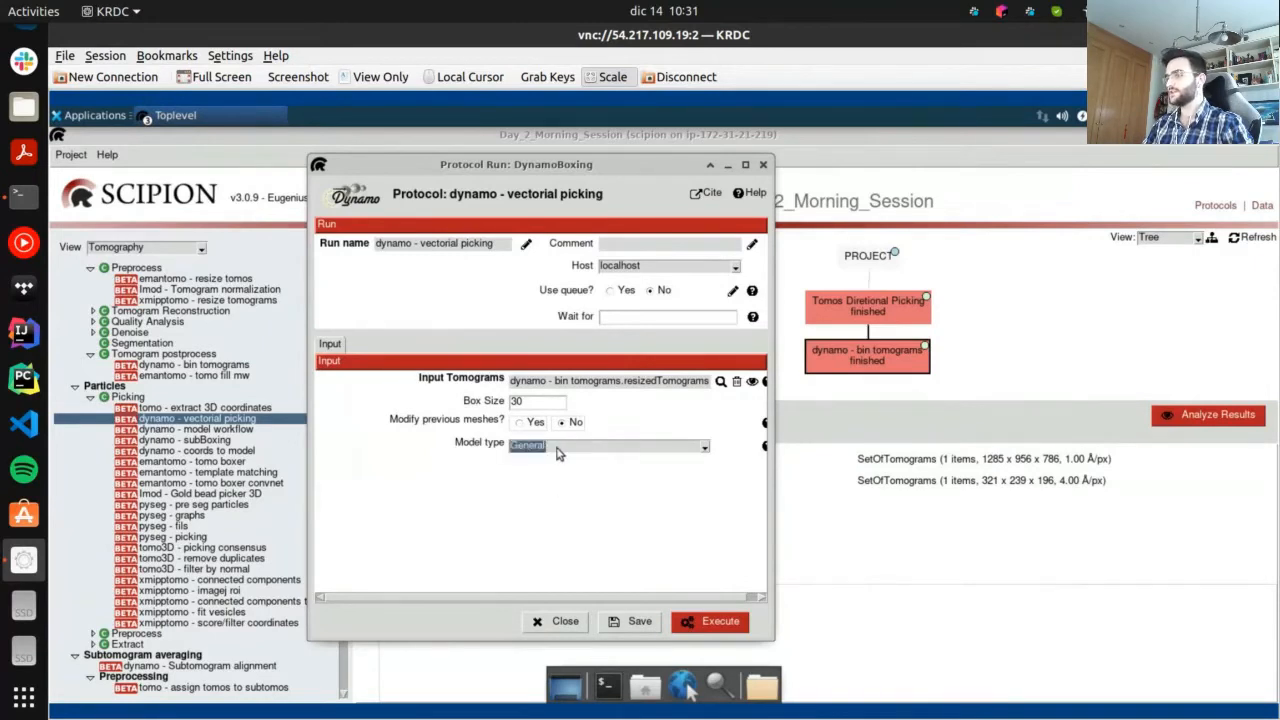
pyautogui.click(566, 455)
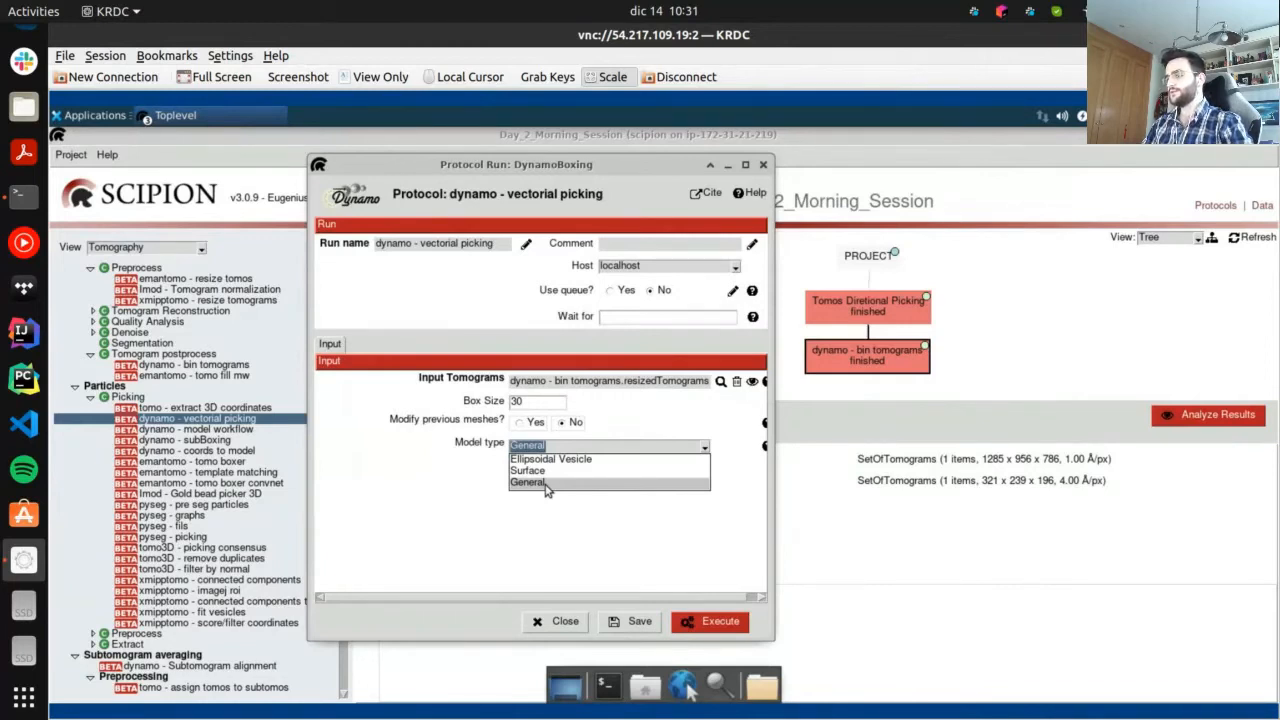
pyautogui.click(546, 484)
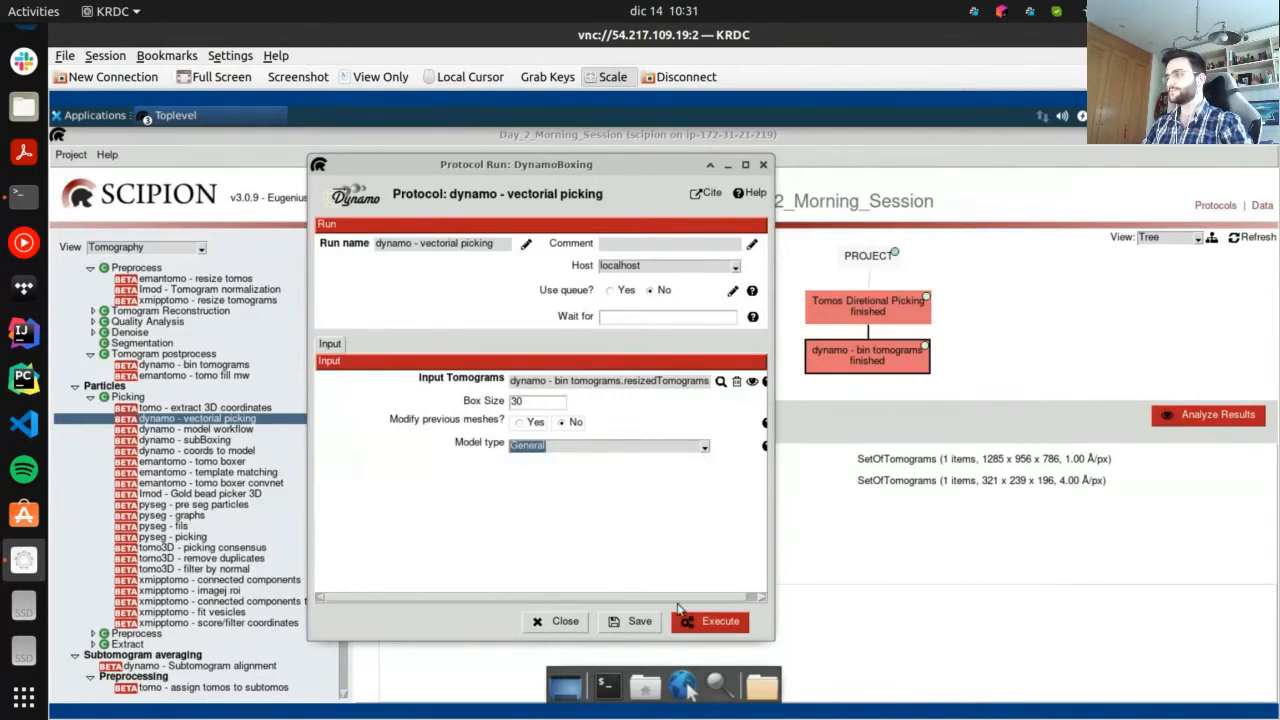
# Execute the vectorial picking protocol and open the crop_binned2 tomogram from the tomogram list for picking
pyautogui.click(697, 622)
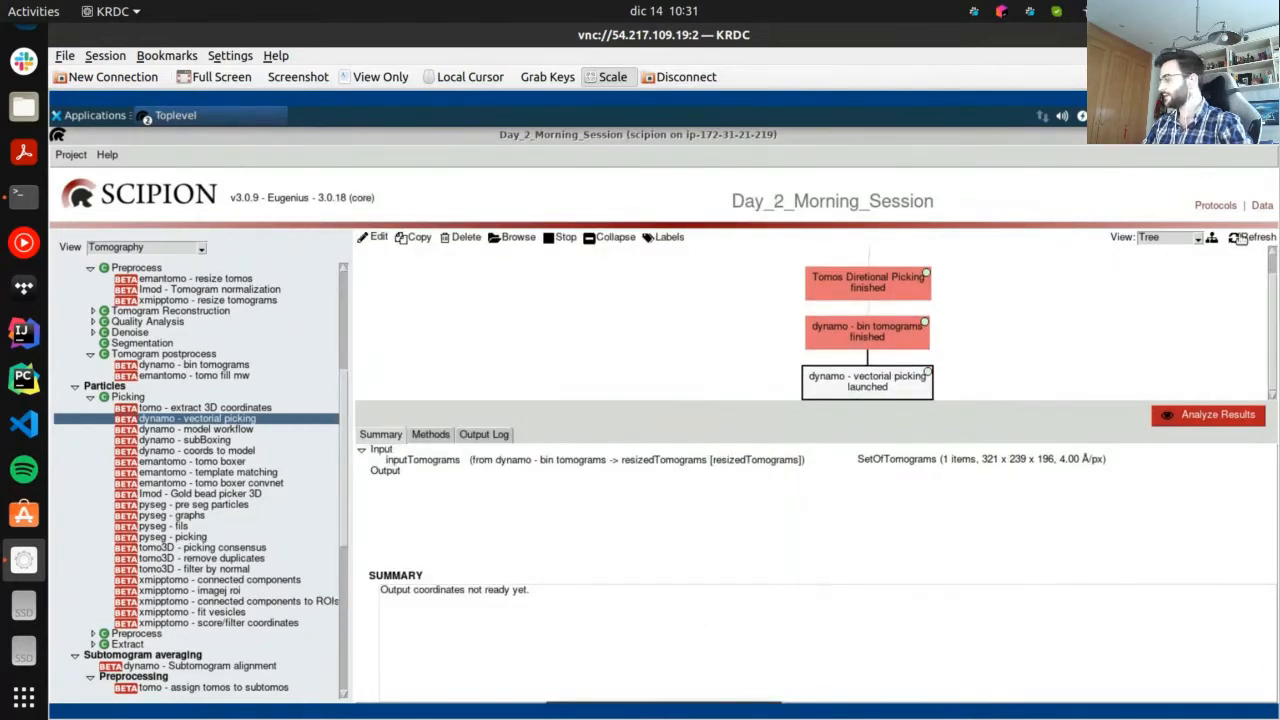
pyautogui.click(1240, 238)
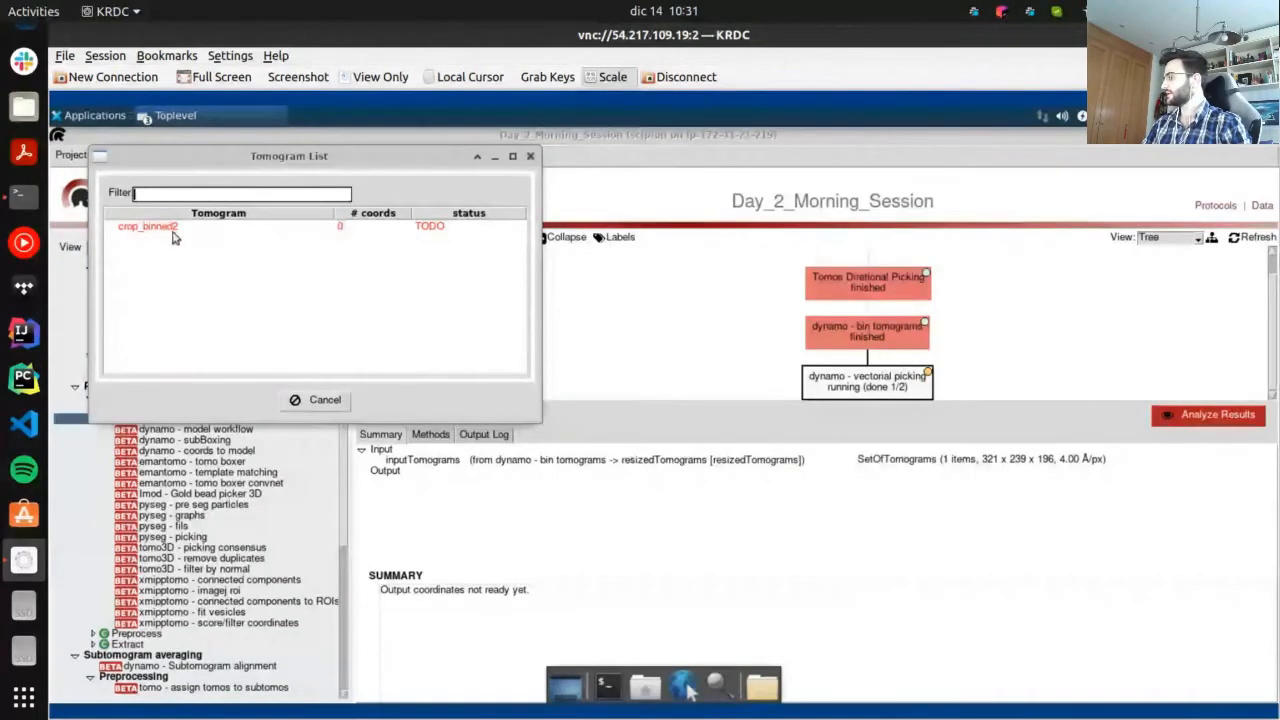
pyautogui.click(350, 235)
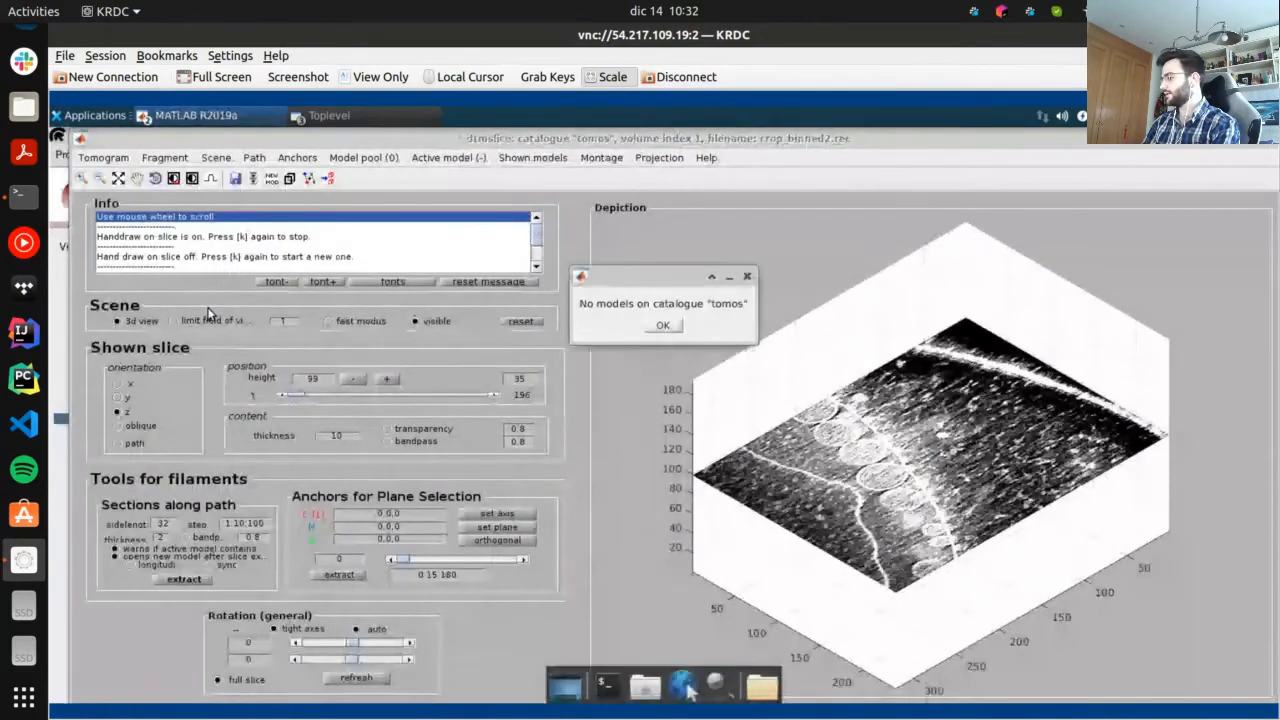
# Dismiss the message about missing models, move the tomogram list to the middle of the project window and return to the slice viewer
pyautogui.press('Return')
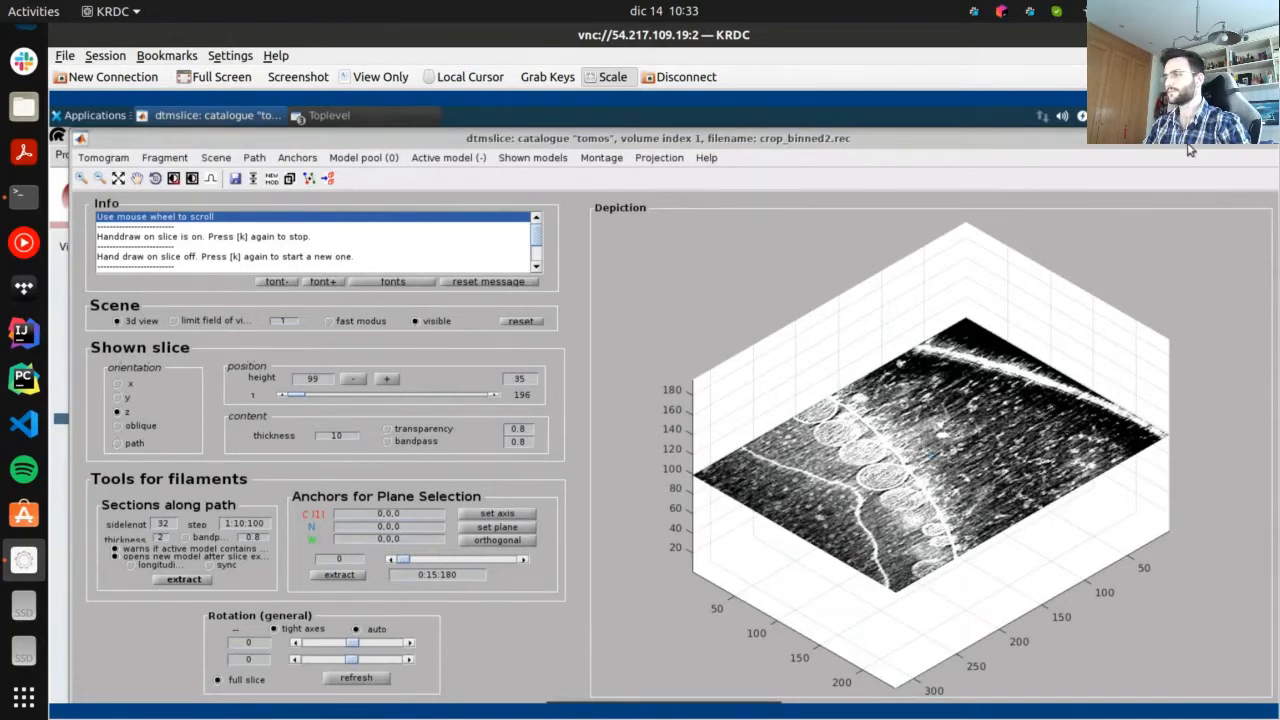
pyautogui.click(1253, 147)
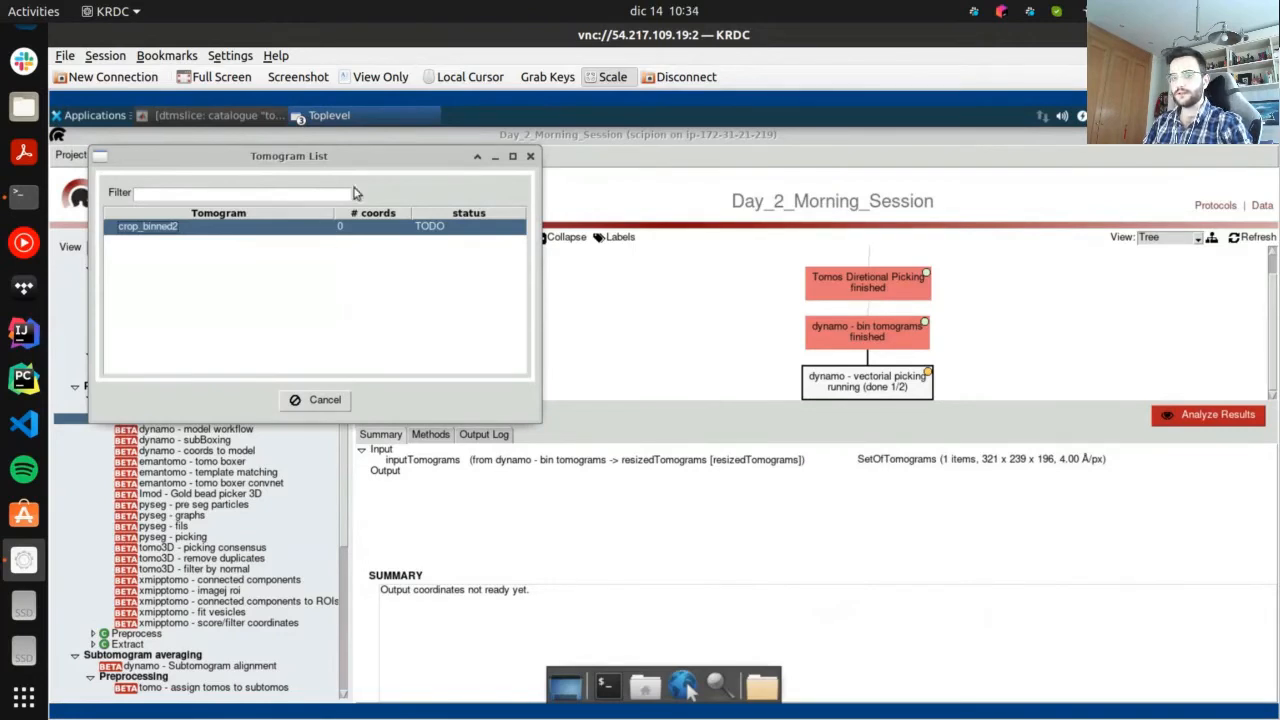
pyautogui.moveTo(340, 158); pyautogui.dragTo(538, 209)
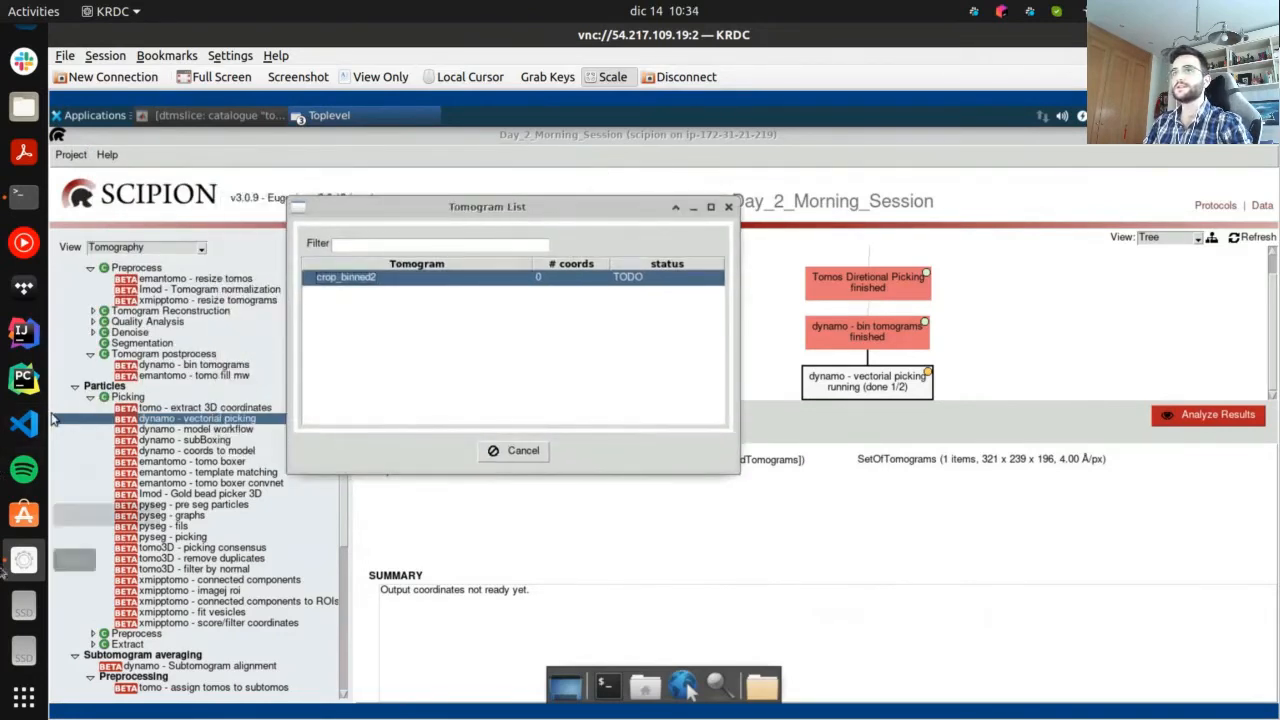
pyautogui.click(250, 116)
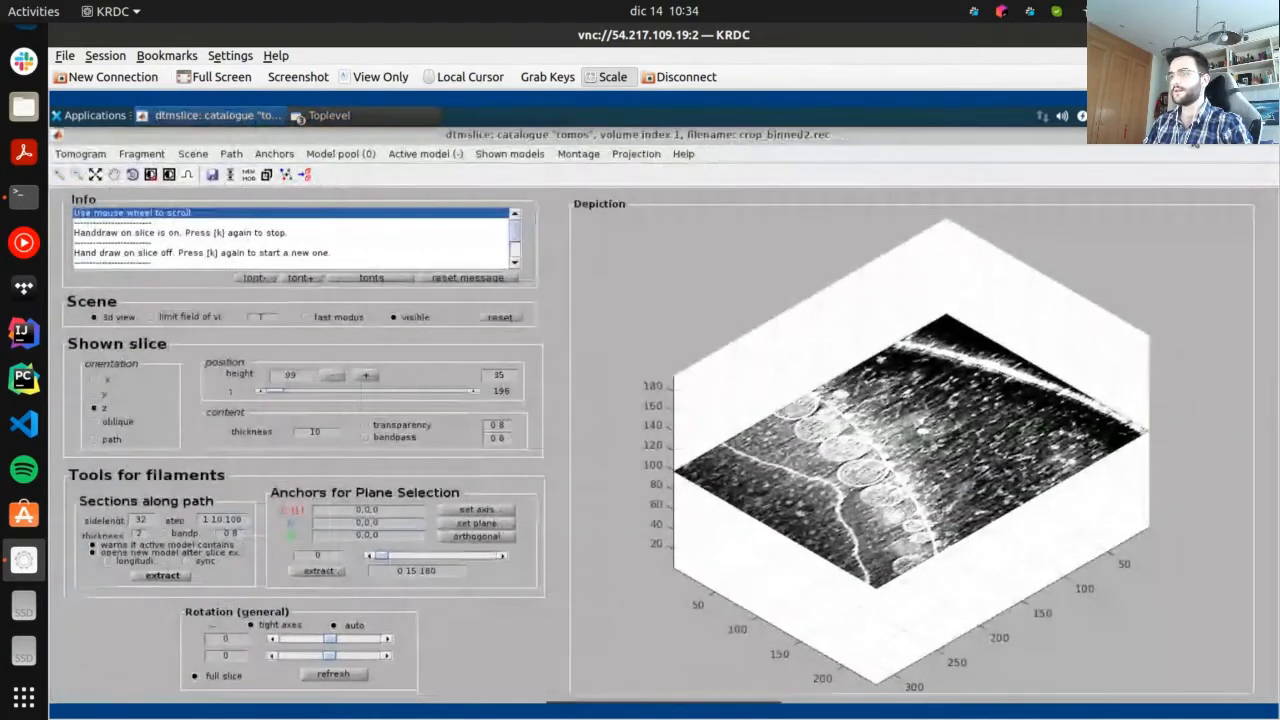
# Close the slice viewer and the tomogram list without saving the protocol output
pyautogui.click(1269, 136)
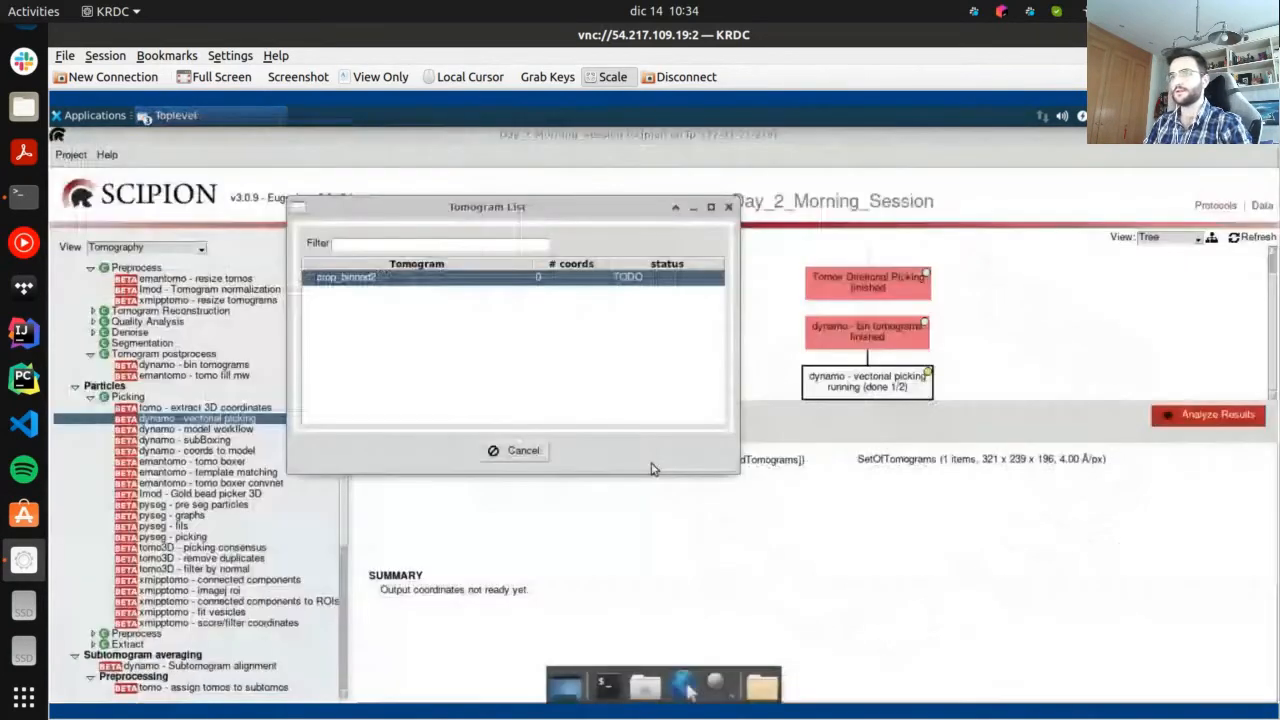
pyautogui.click(533, 451)
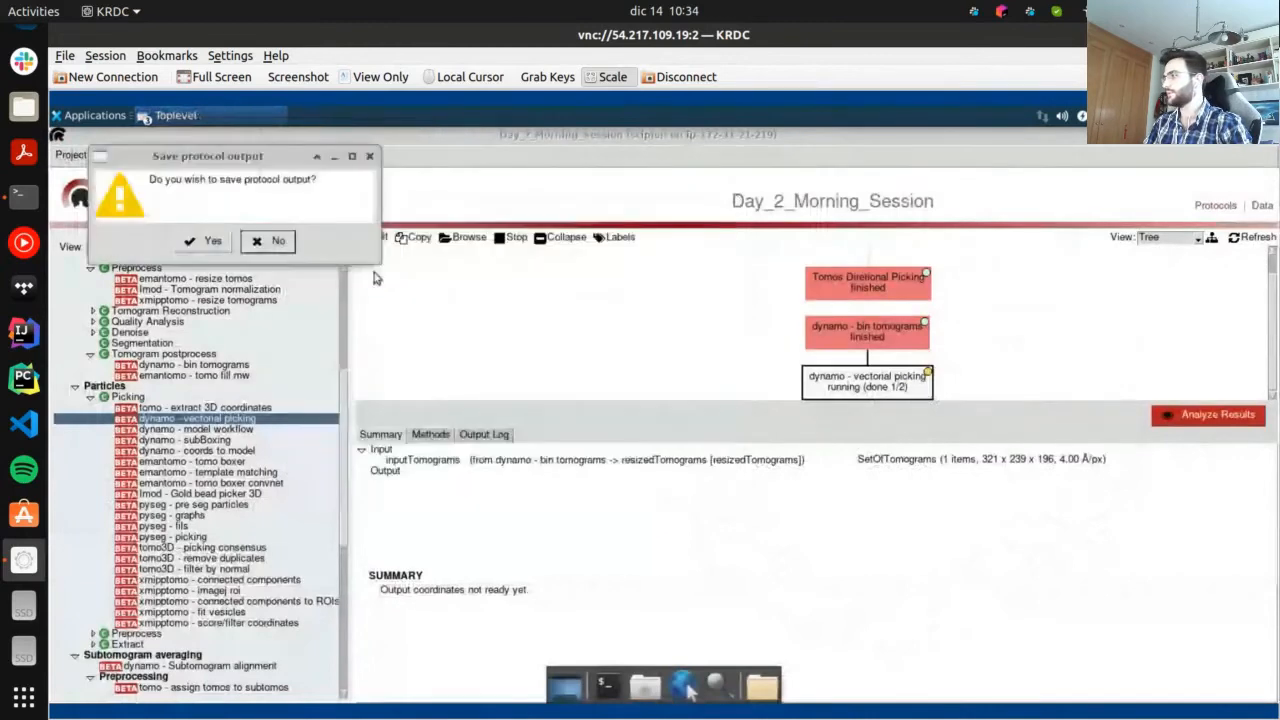
pyautogui.click(266, 243)
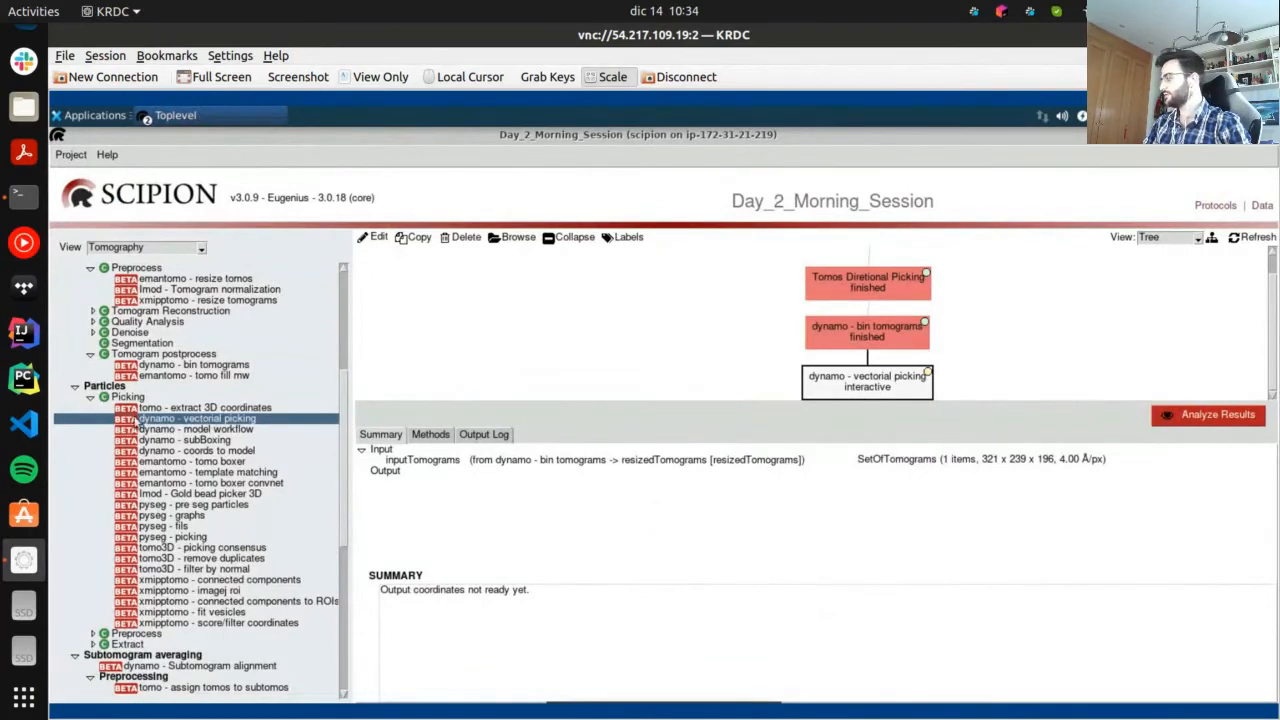
# Rerun the dynamo - vectorial picking protocol with the General model type and open the crop_binned2 tomogram for picking
pyautogui.doubleClick(883, 380)
pyautogui.moveTo(608, 320); pyautogui.dragTo(411, 234)
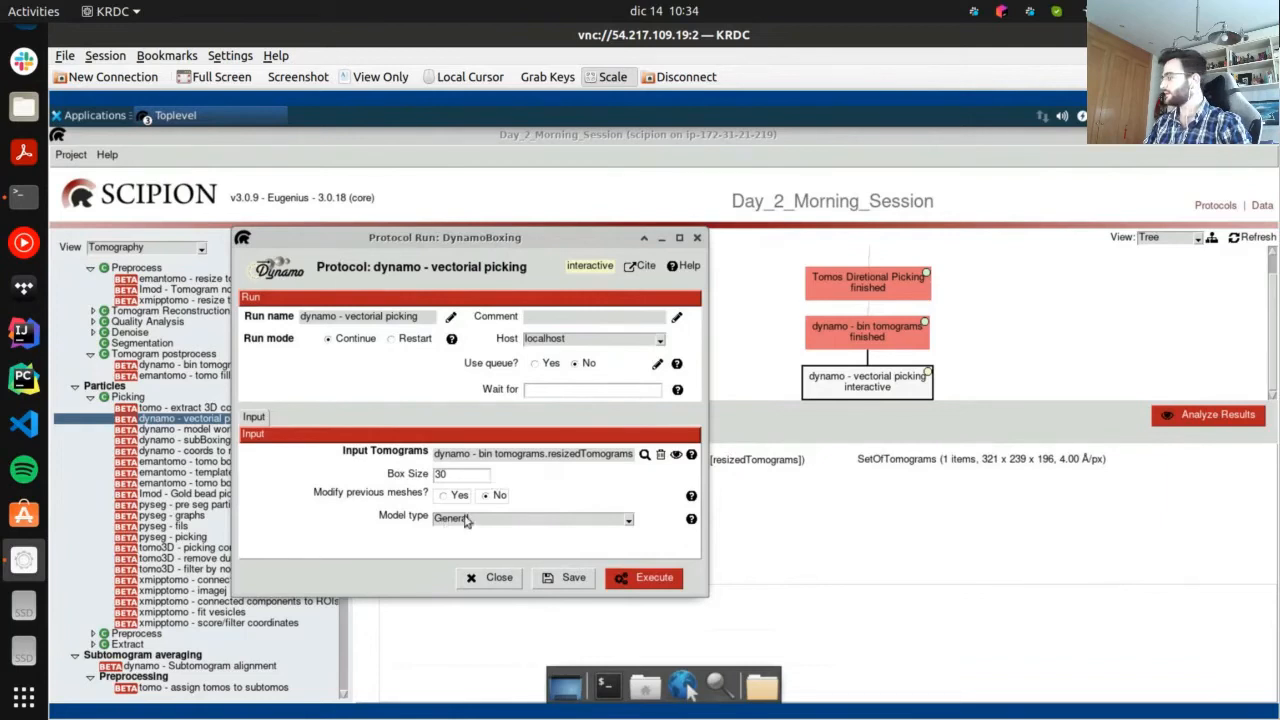
pyautogui.click(529, 526)
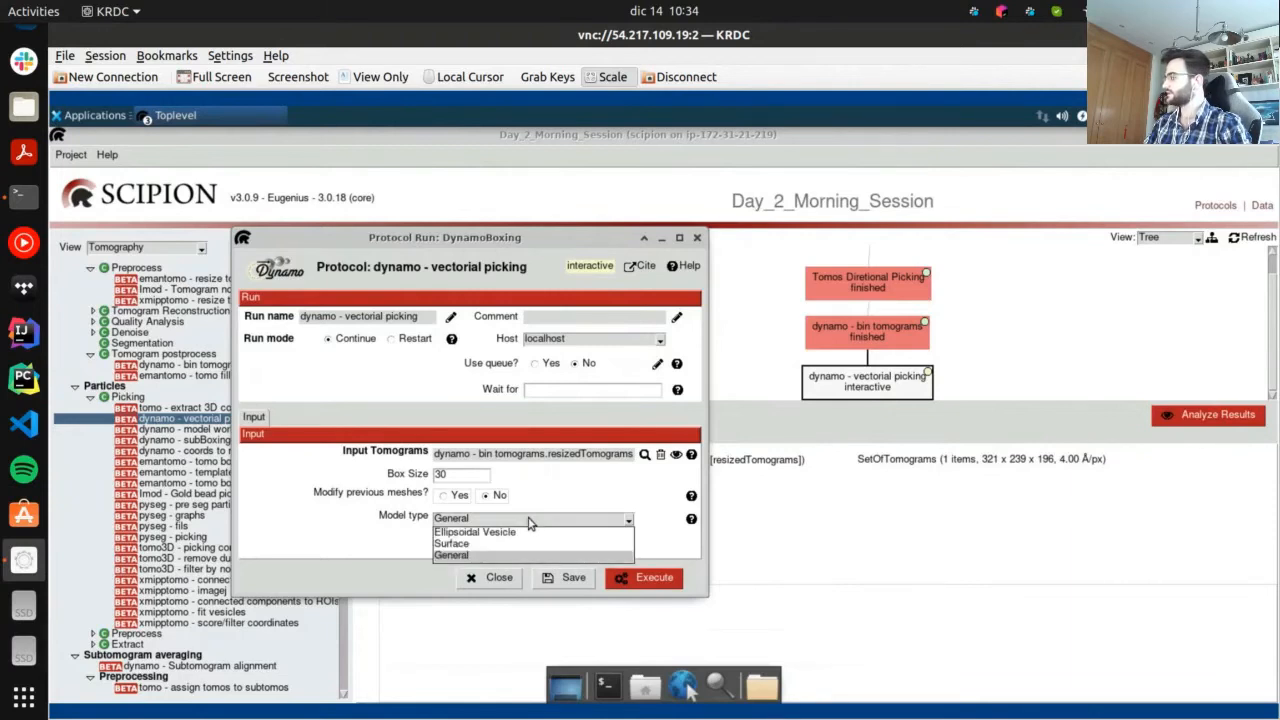
pyautogui.click(477, 556)
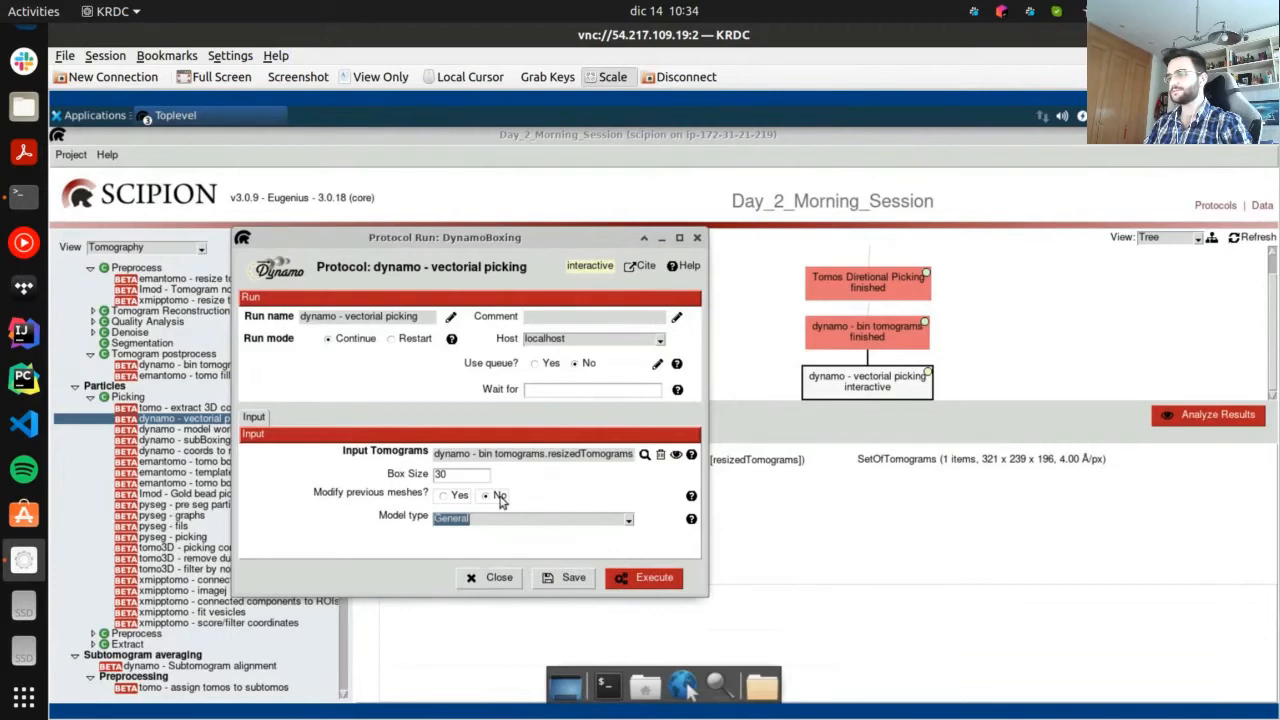
pyautogui.click(632, 586)
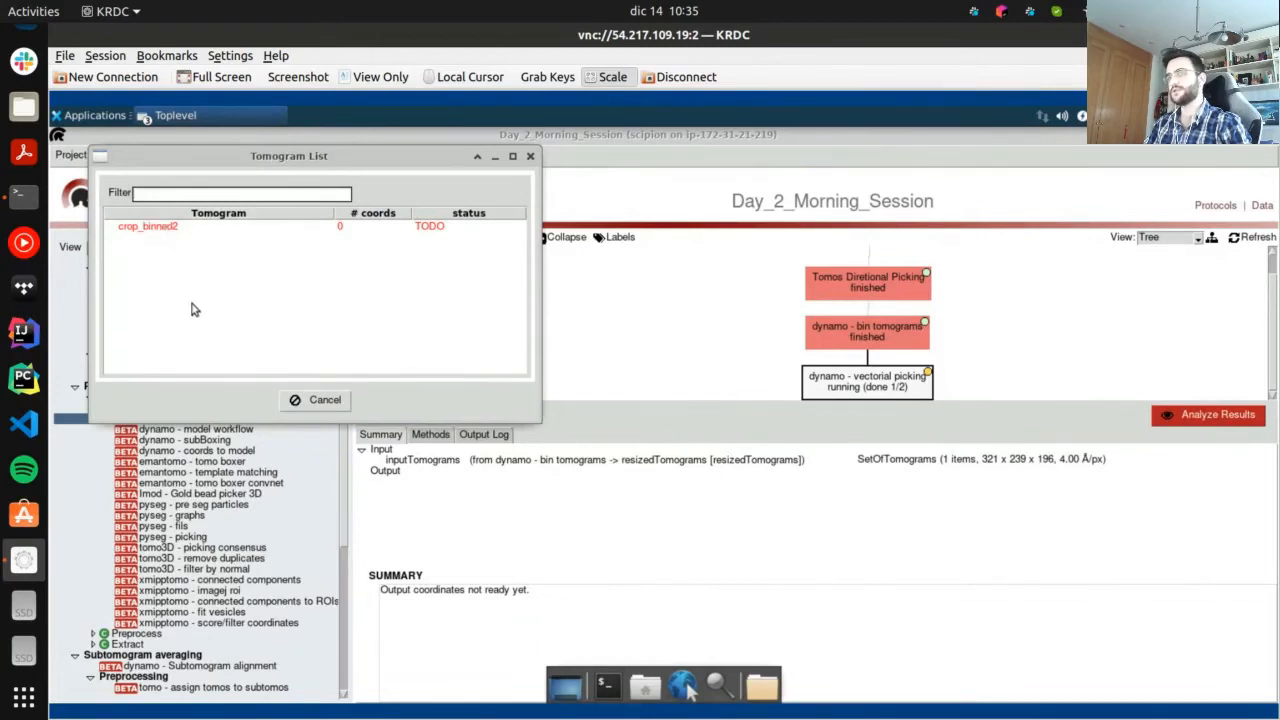
pyautogui.click(150, 229)
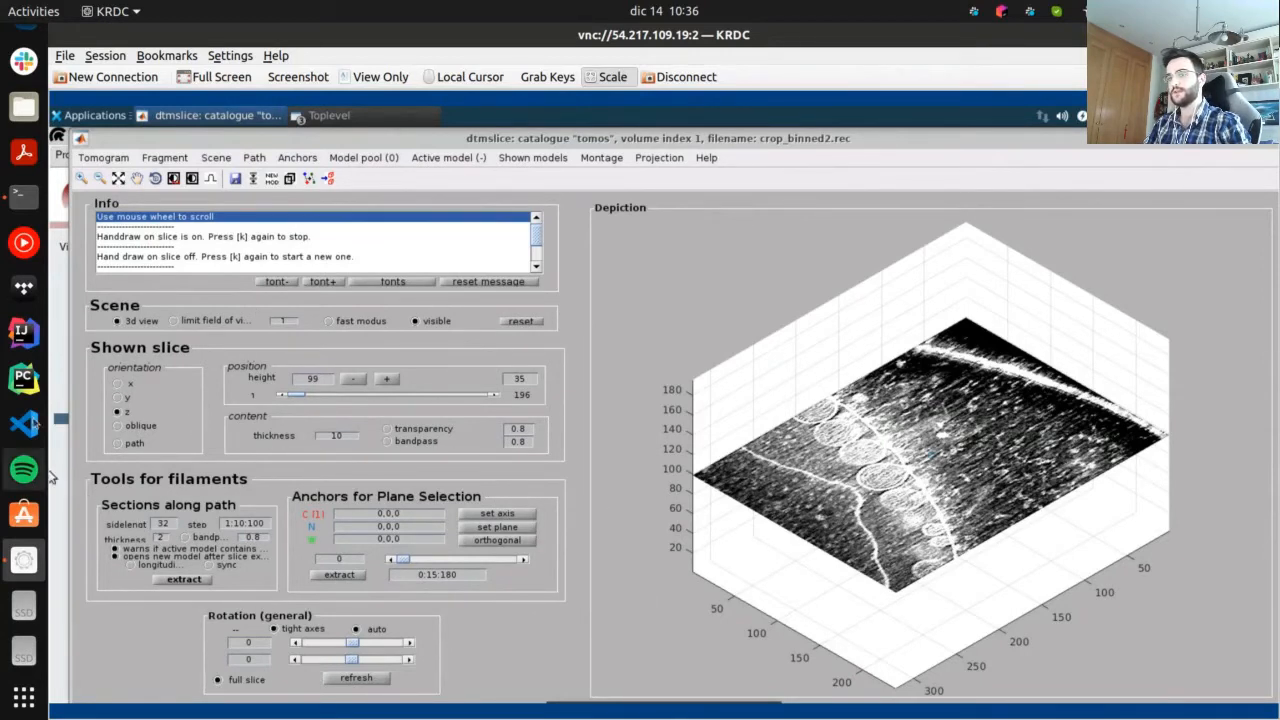
# View the tomogram slice in the x and oblique orientations and return it to the z orientation
pyautogui.click(118, 390)
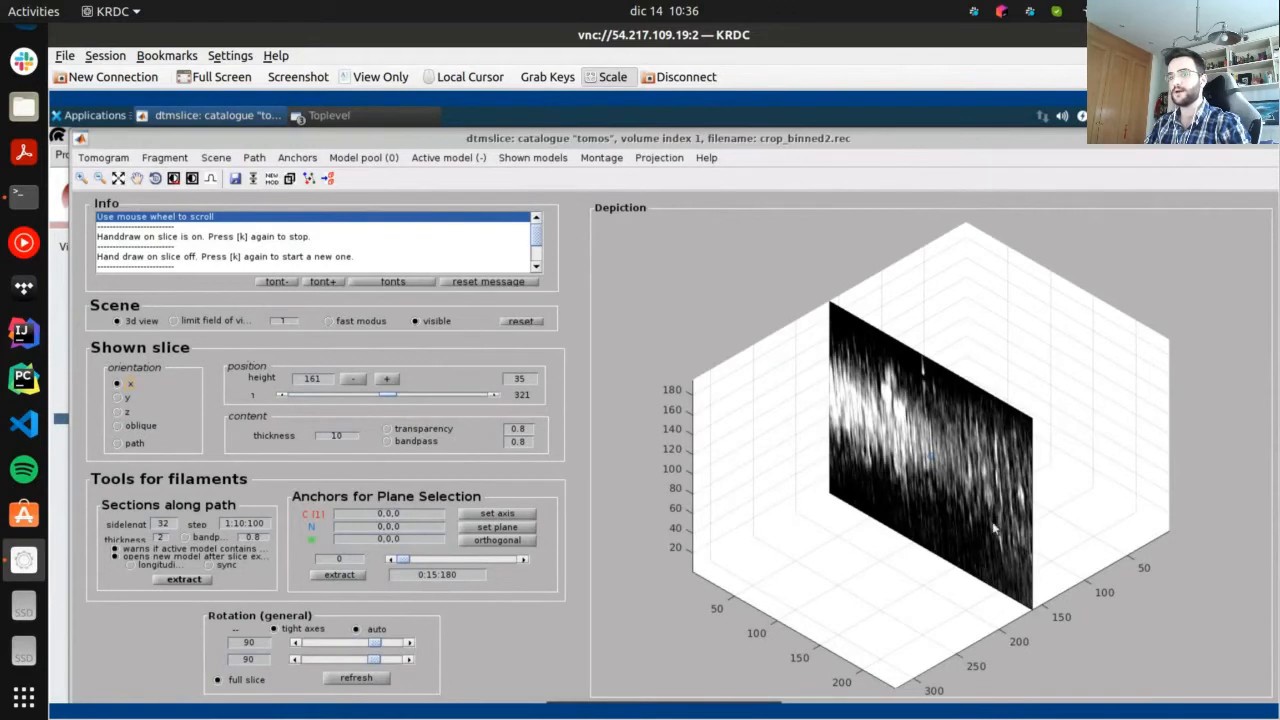
pyautogui.click(118, 412)
pyautogui.click(118, 425)
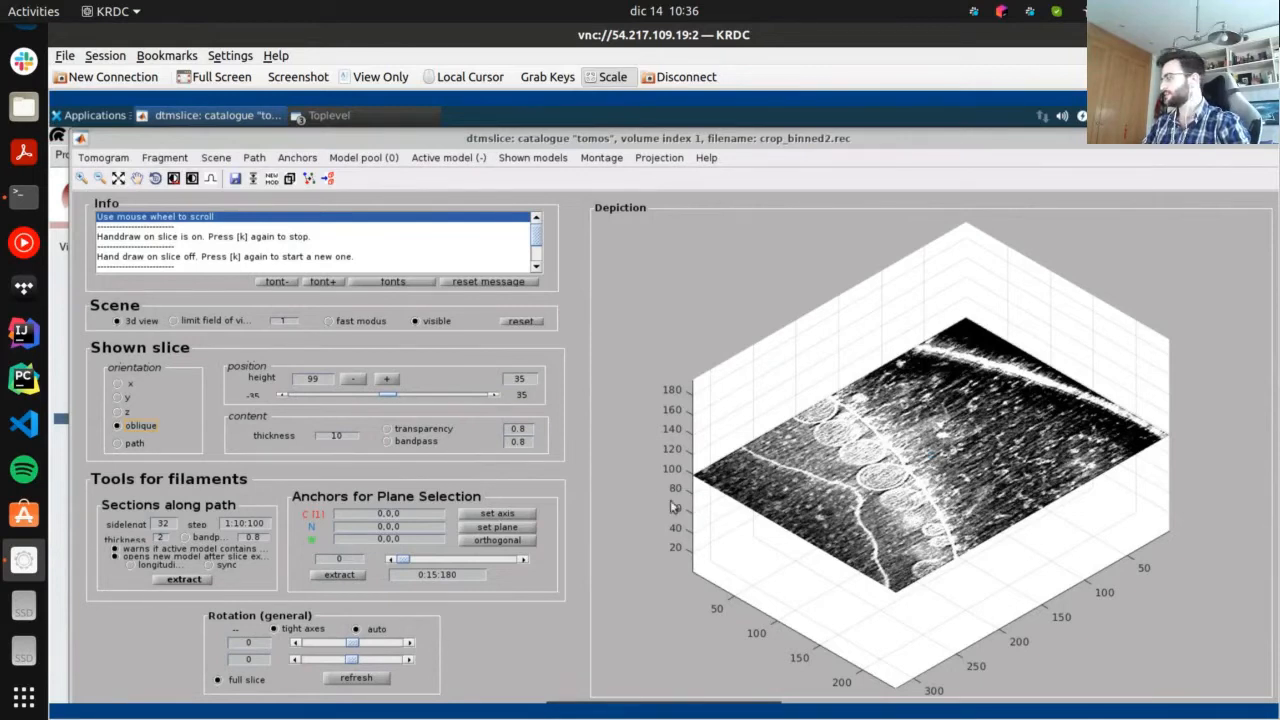
pyautogui.click(118, 411)
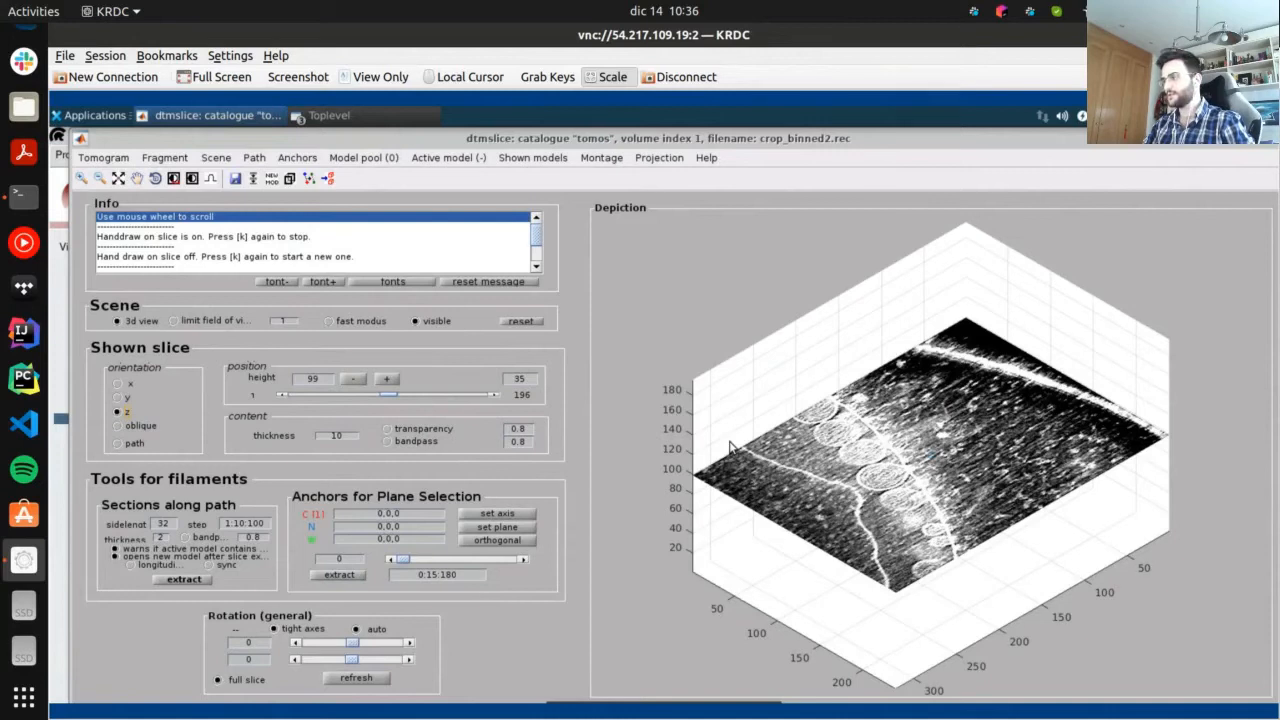
pyautogui.click(730, 447)
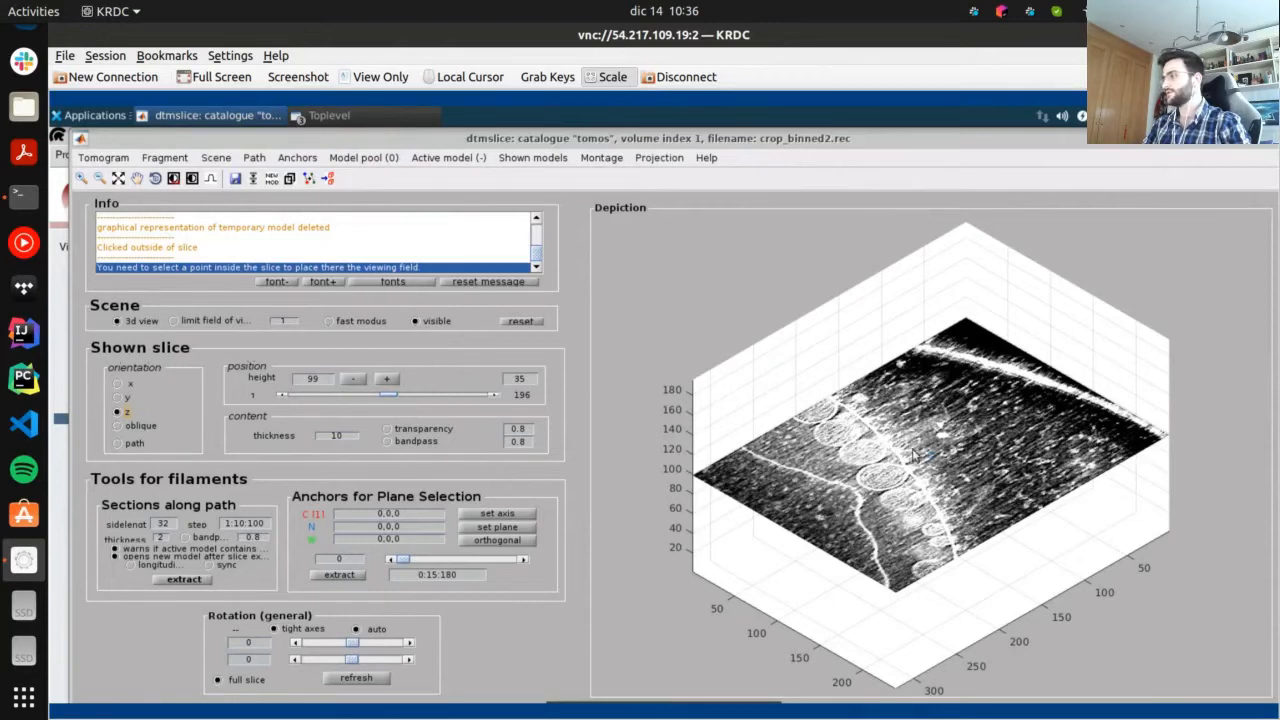
# Move the z slice up and down through the tomogram to examine the membranes and vesicles at different heights
pyautogui.moveTo(938, 429); pyautogui.dragTo(938, 433)
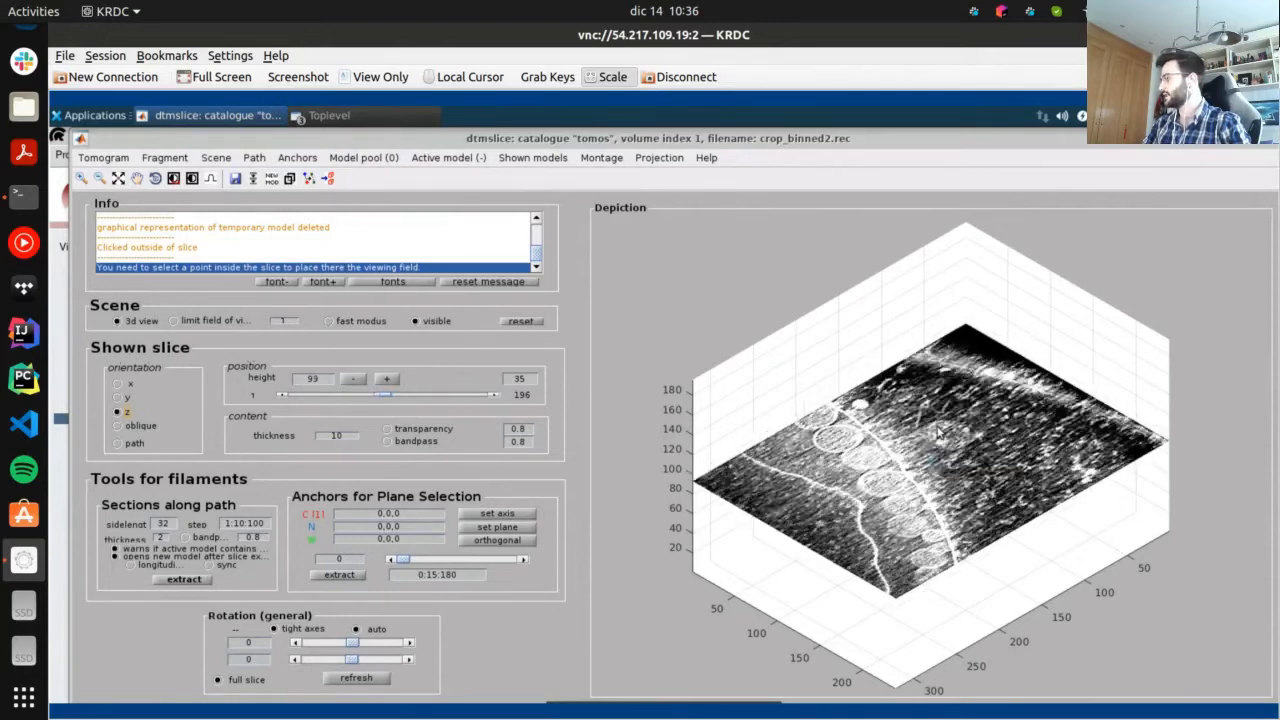
pyautogui.scroll(-2, 938, 432)
pyautogui.scroll(3, 938, 432)
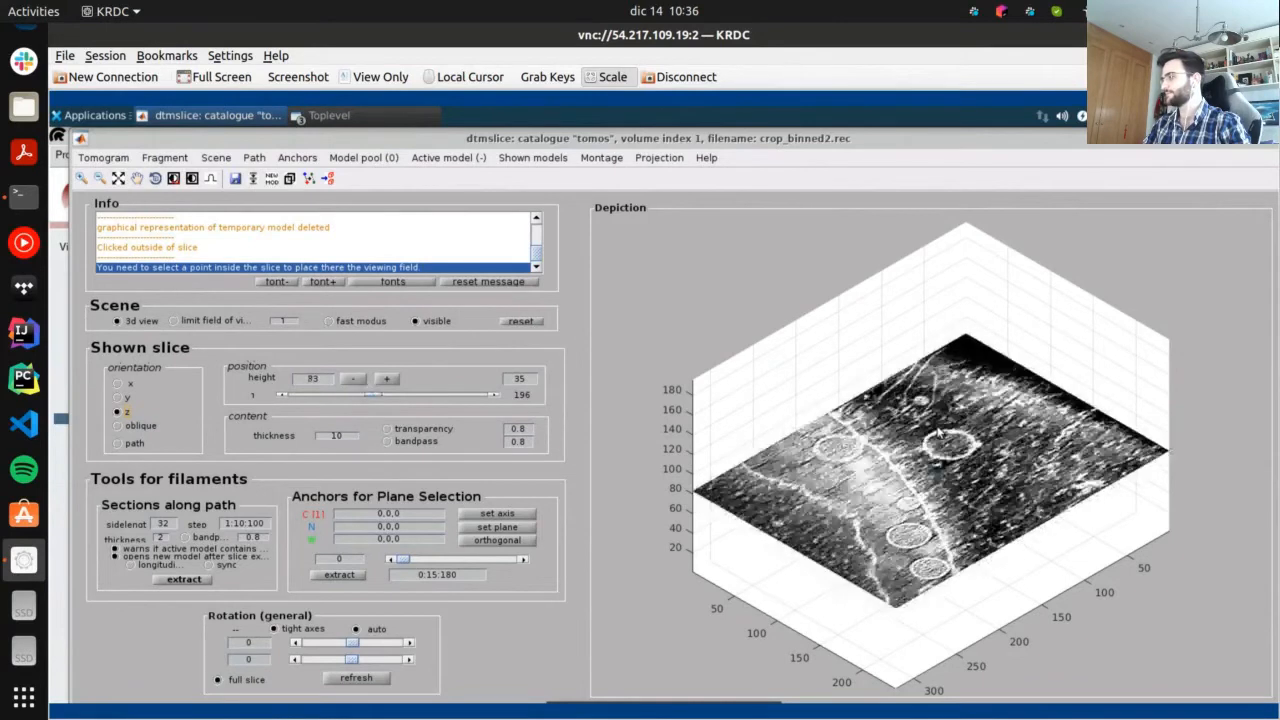
pyautogui.scroll(2, 938, 430)
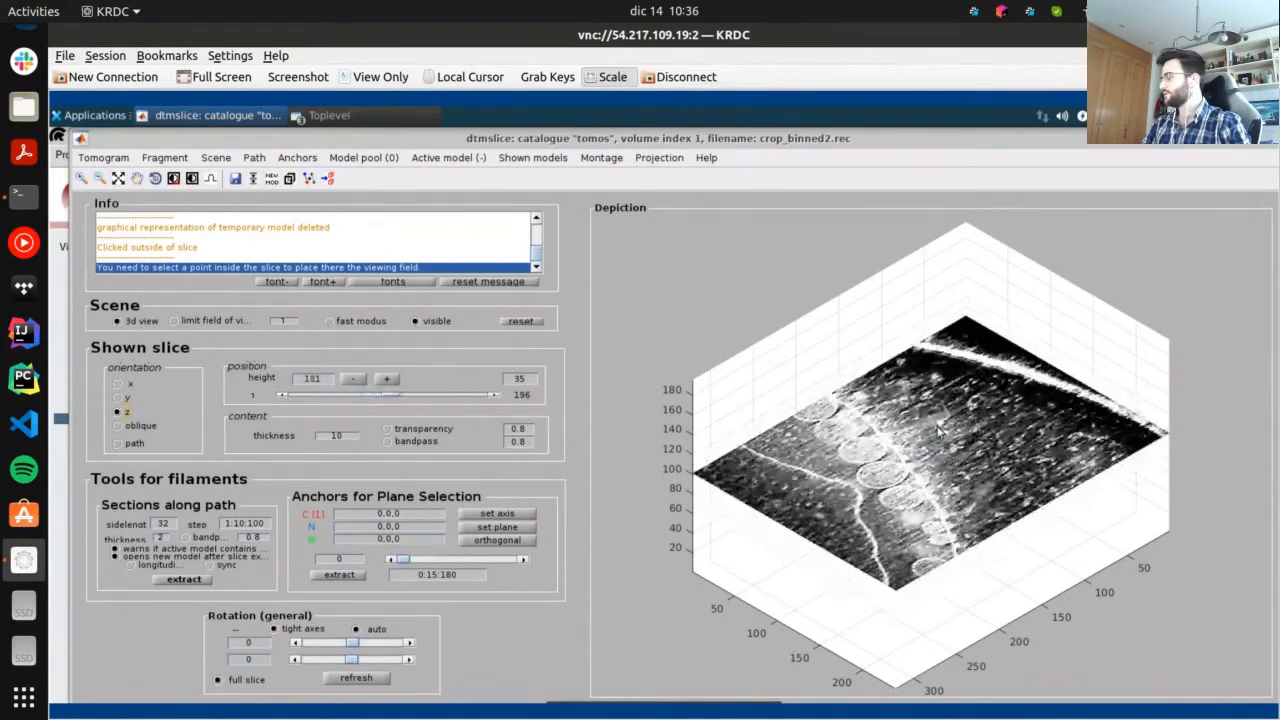
pyautogui.scroll(-3, 938, 430)
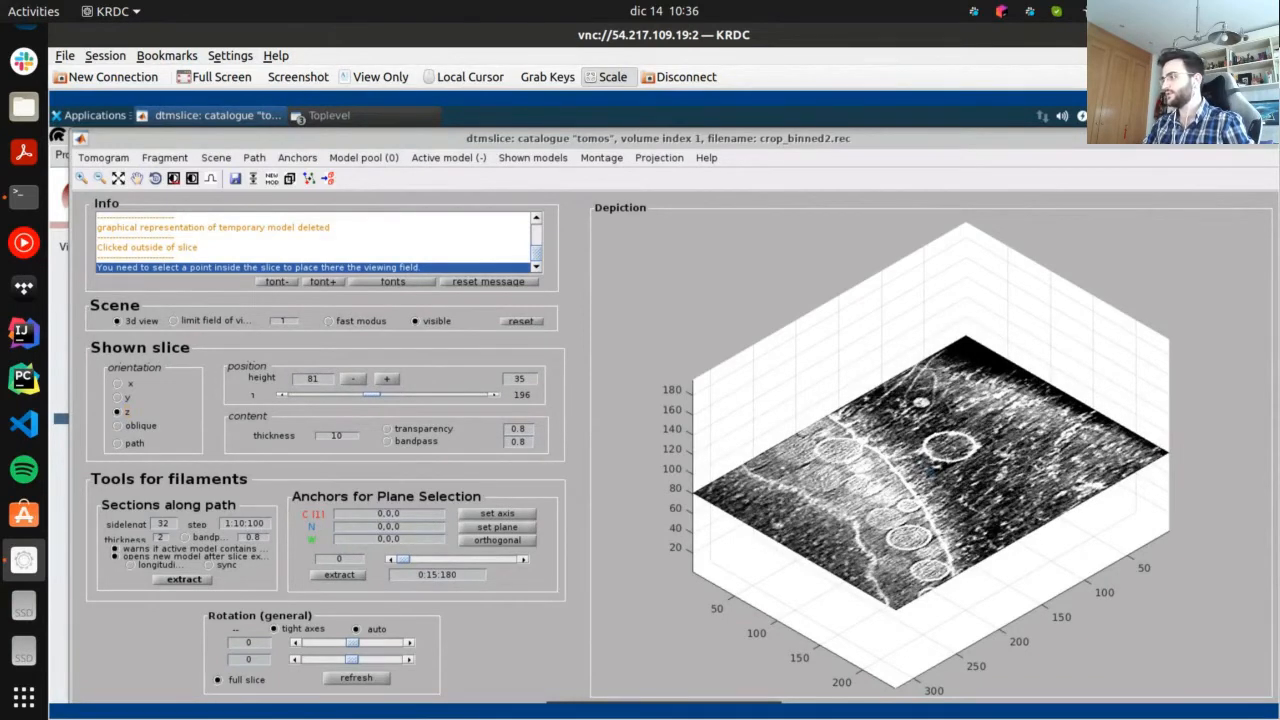
# Rotate the 3D scene to examine the z slice from above and at slight tilts, with the slice height at 105
pyautogui.moveTo(928, 467); pyautogui.dragTo(808, 594)
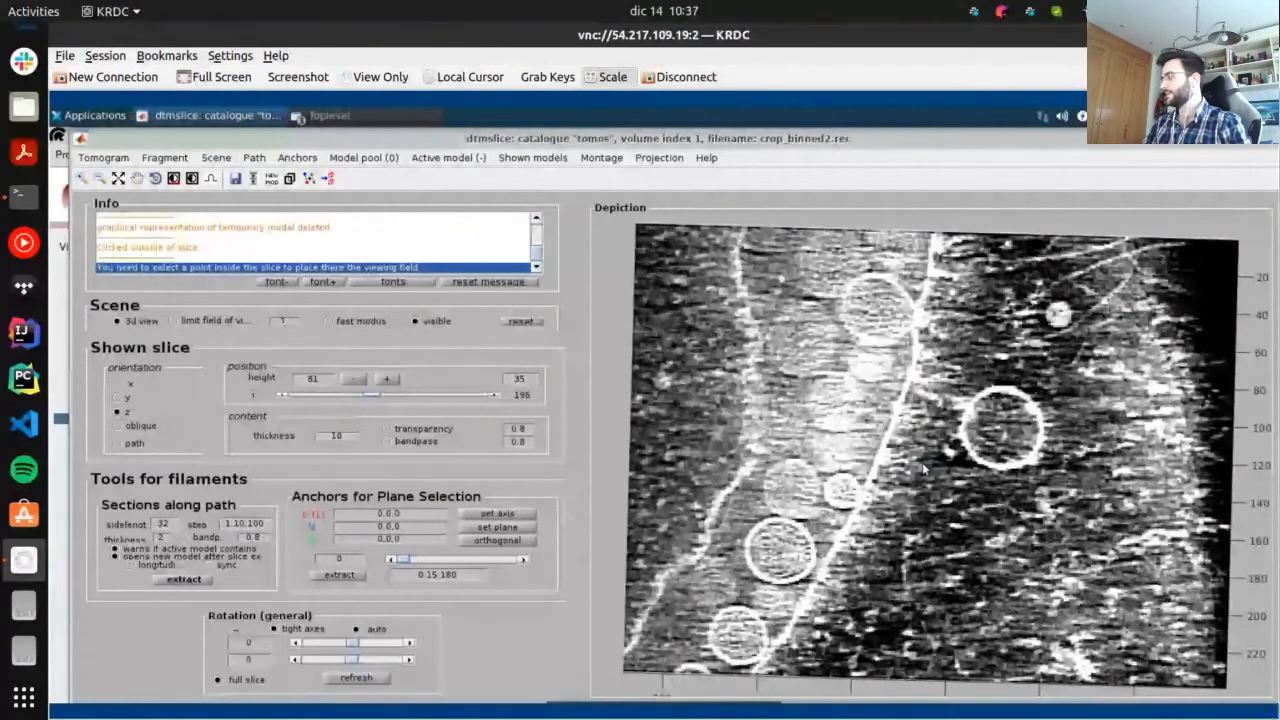
pyautogui.scroll(5, 924, 468)
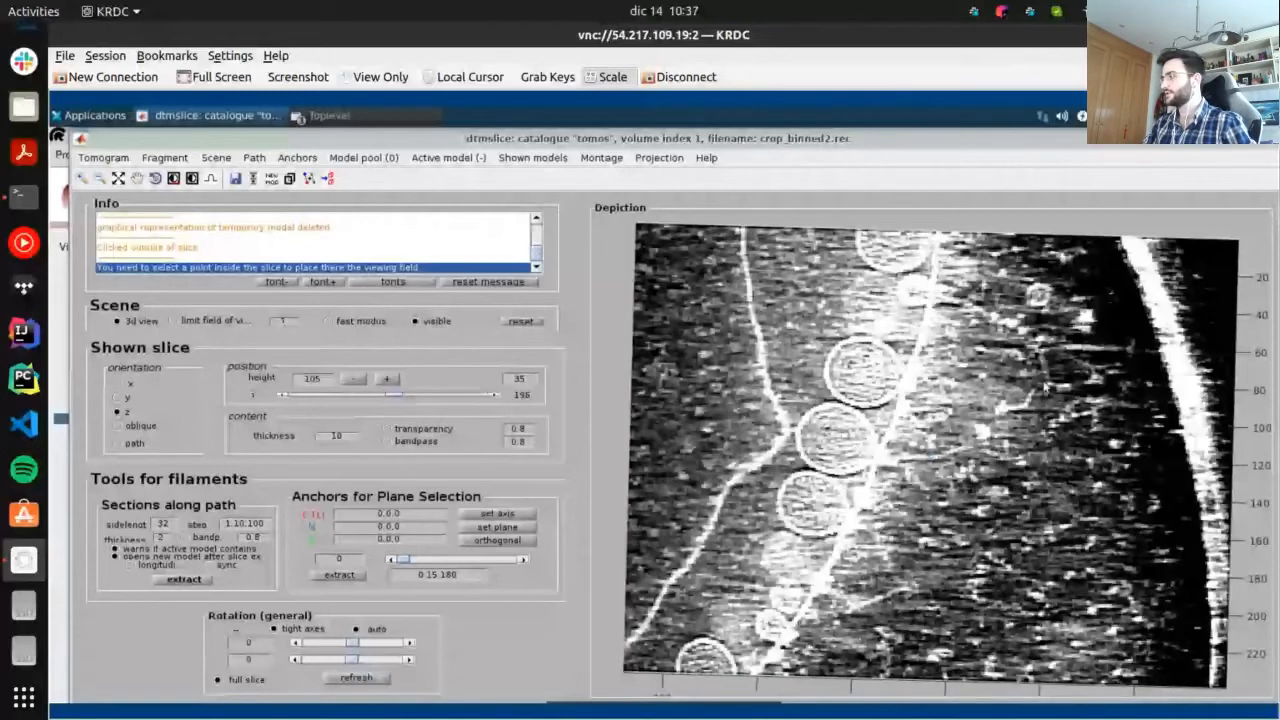
pyautogui.moveTo(955, 490); pyautogui.dragTo(952, 393)
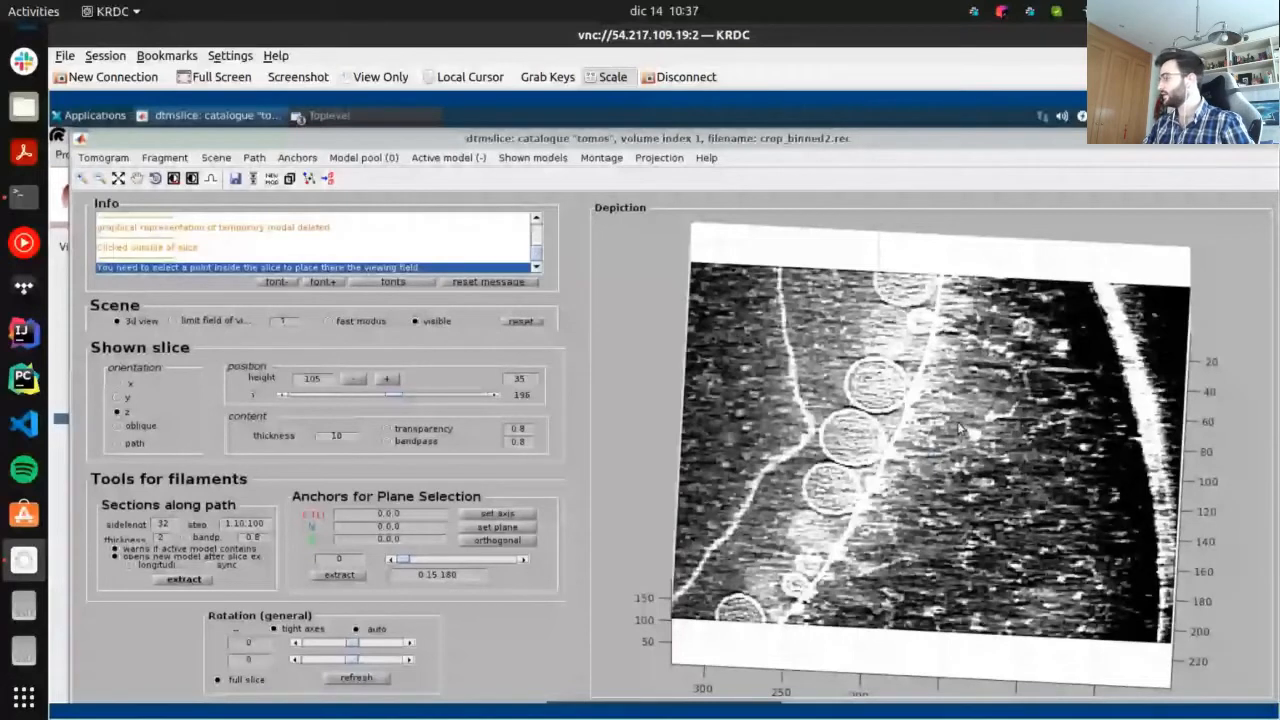
pyautogui.moveTo(960, 429); pyautogui.dragTo(948, 381)
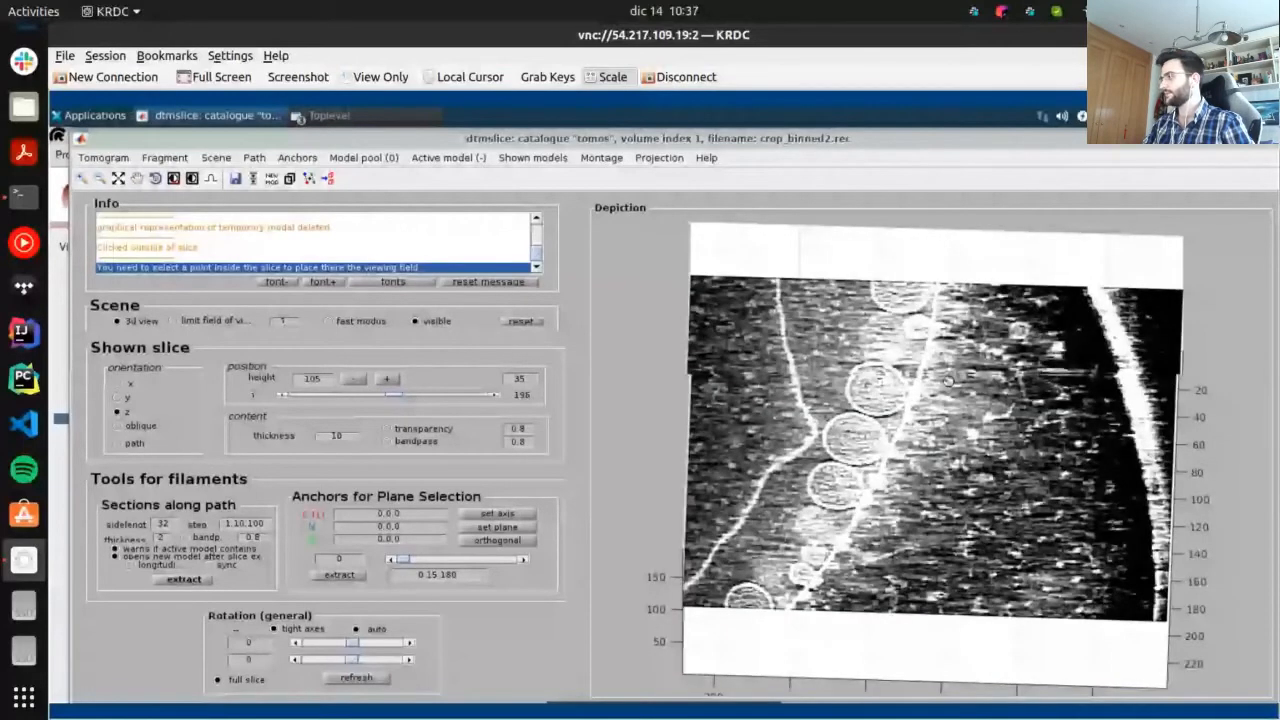
pyautogui.moveTo(948, 381); pyautogui.dragTo(955, 422)
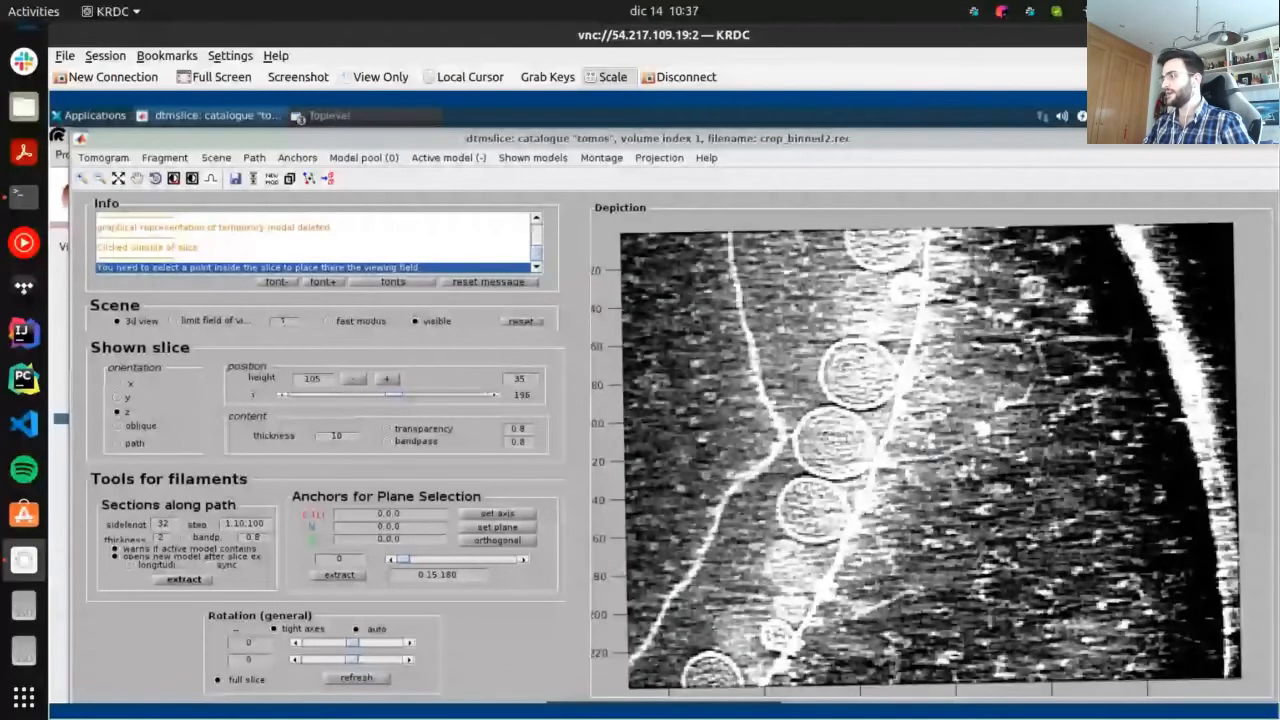
pyautogui.moveTo(955, 422); pyautogui.dragTo(880, 514)
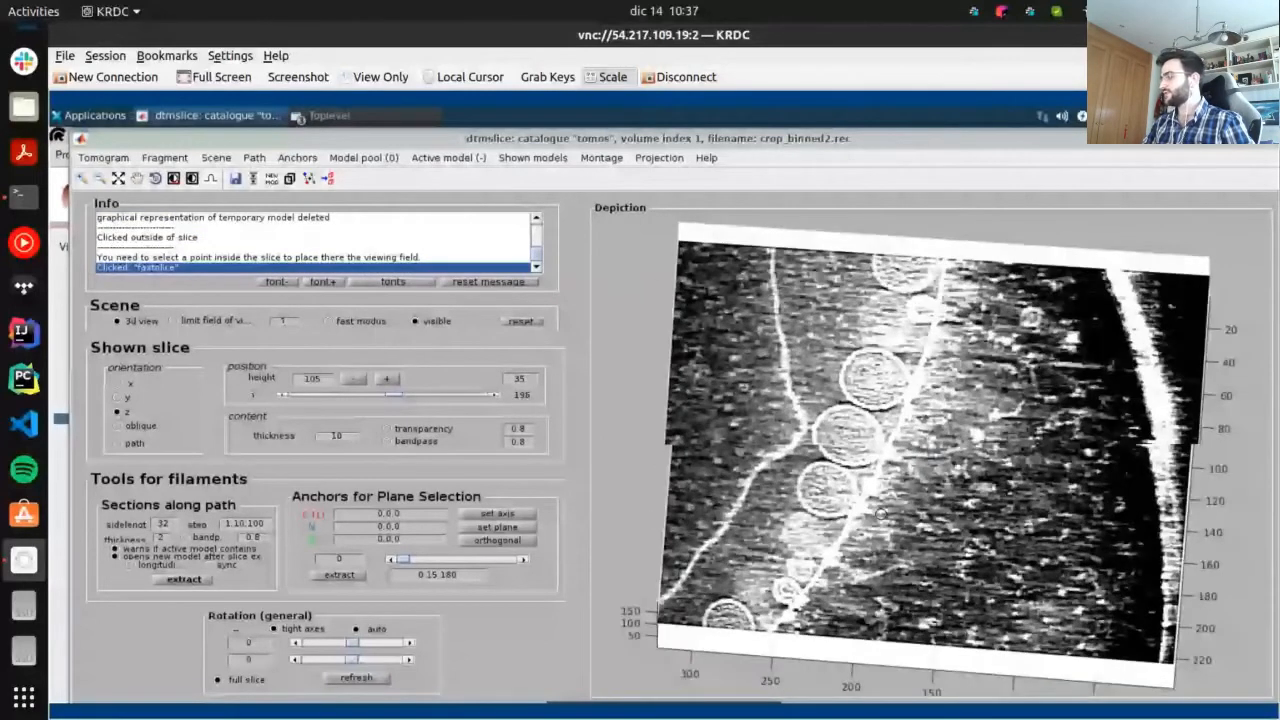
pyautogui.moveTo(881, 514); pyautogui.dragTo(918, 461)
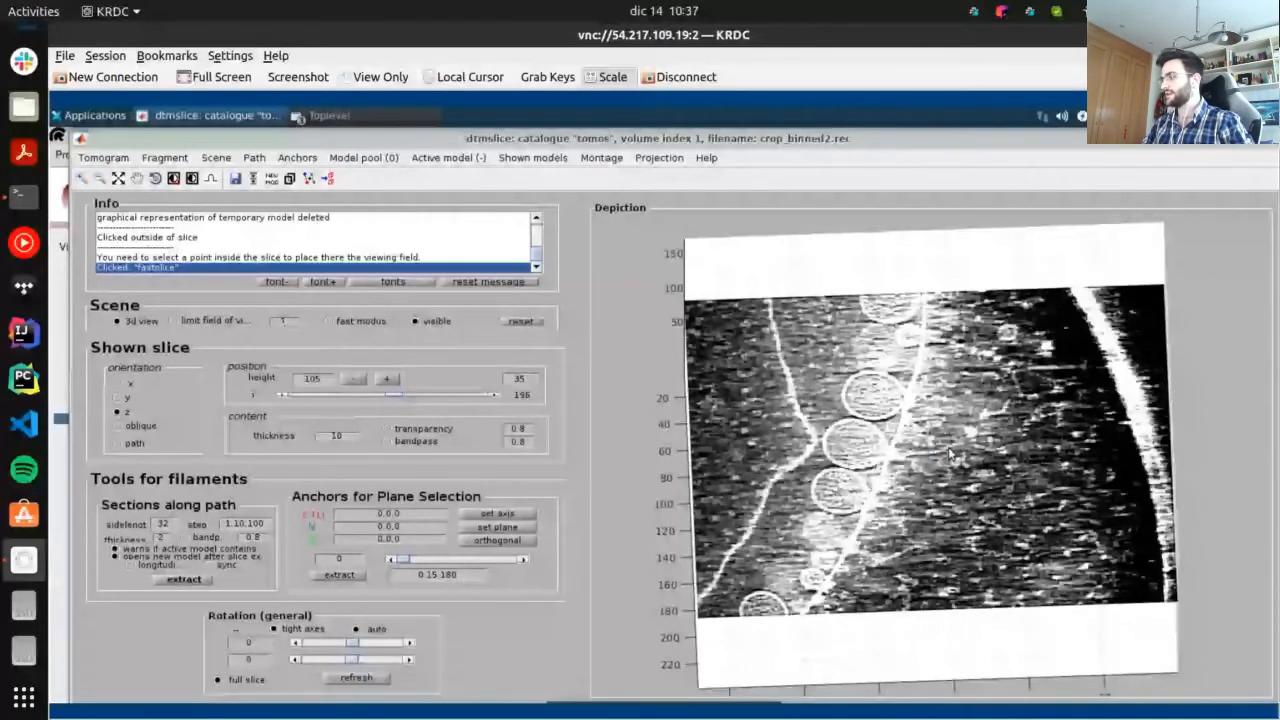
# Browse the z slices from low to high in the tilted scene and return to a height of 103
pyautogui.scroll(-5, 951, 455)
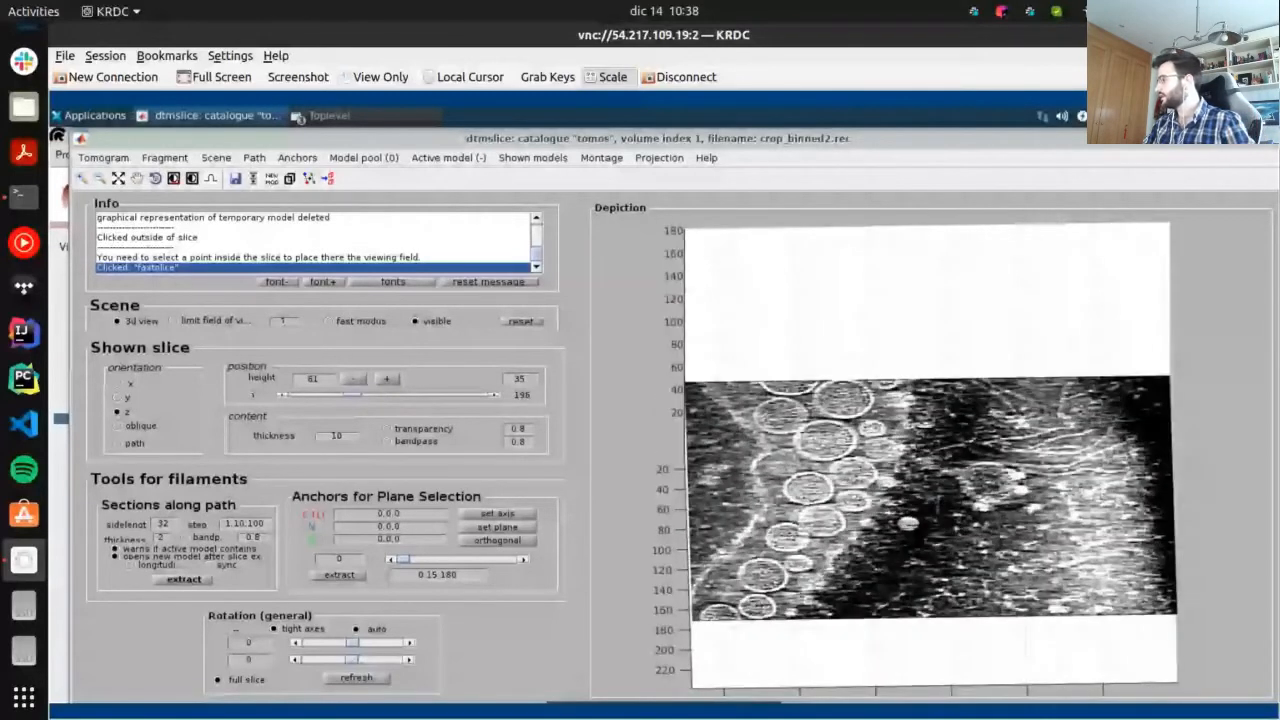
pyautogui.scroll(-7, 938, 523)
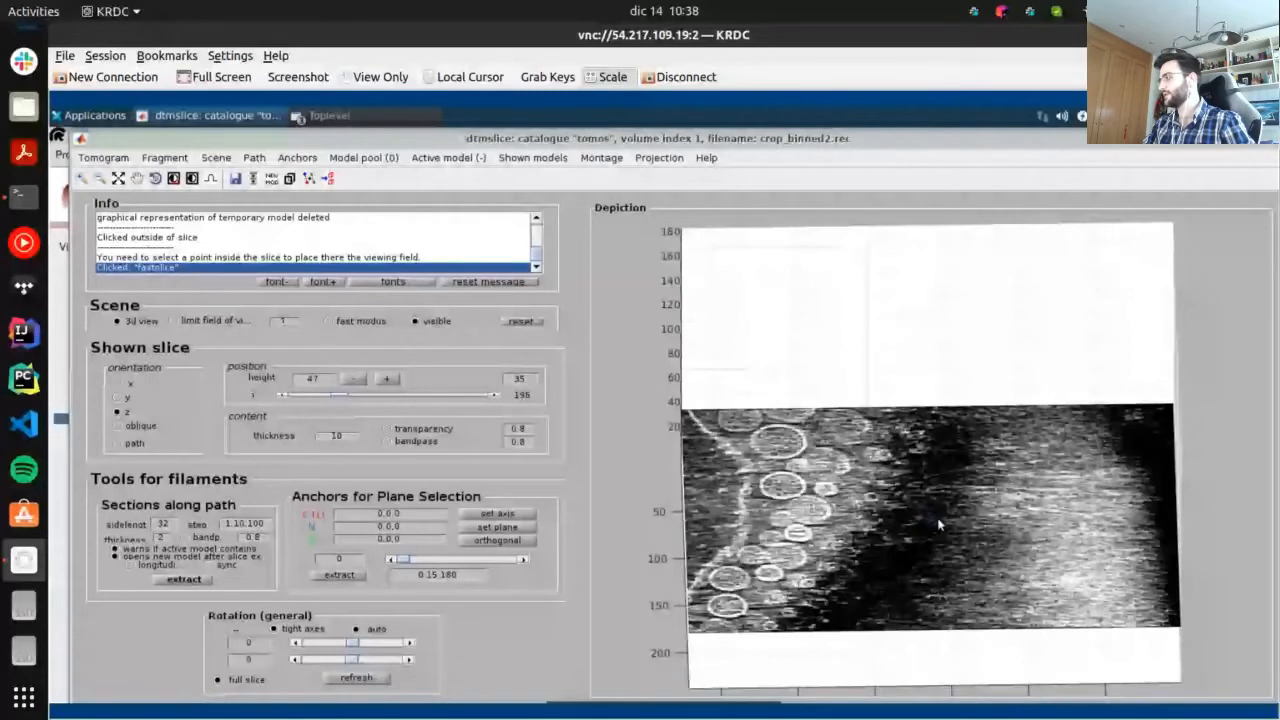
pyautogui.scroll(10, 938, 523)
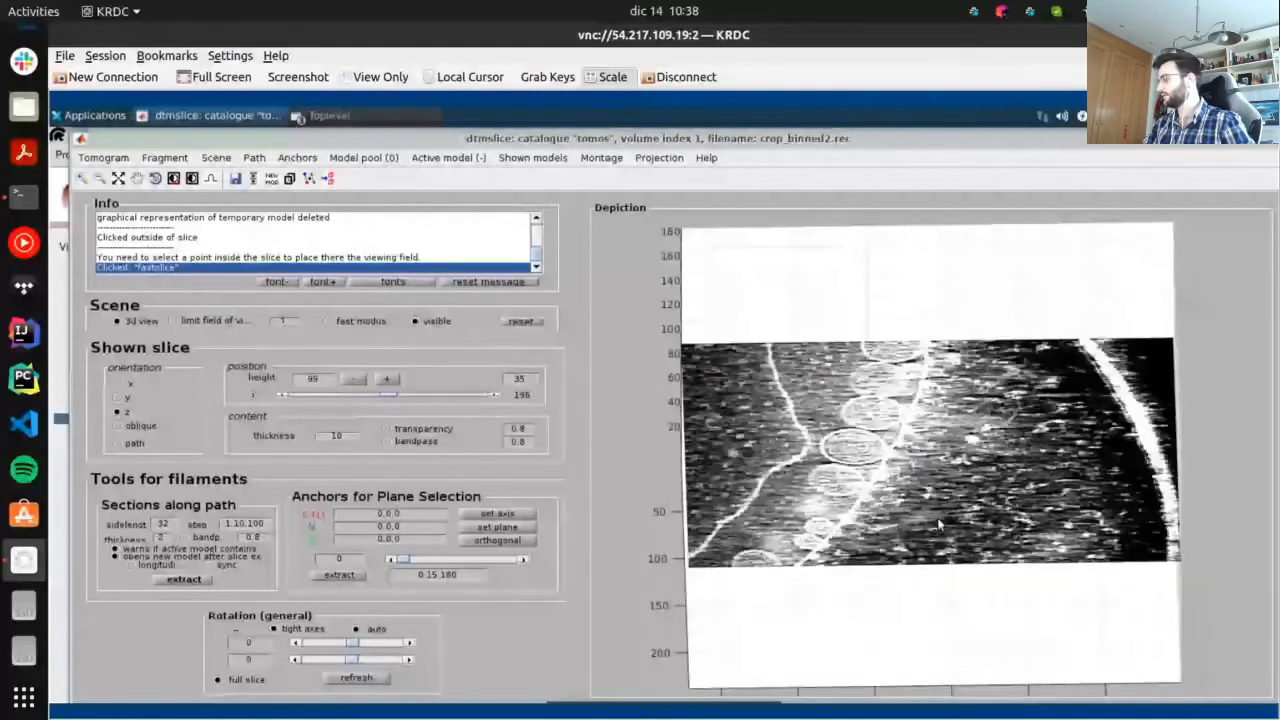
pyautogui.scroll(5, 938, 523)
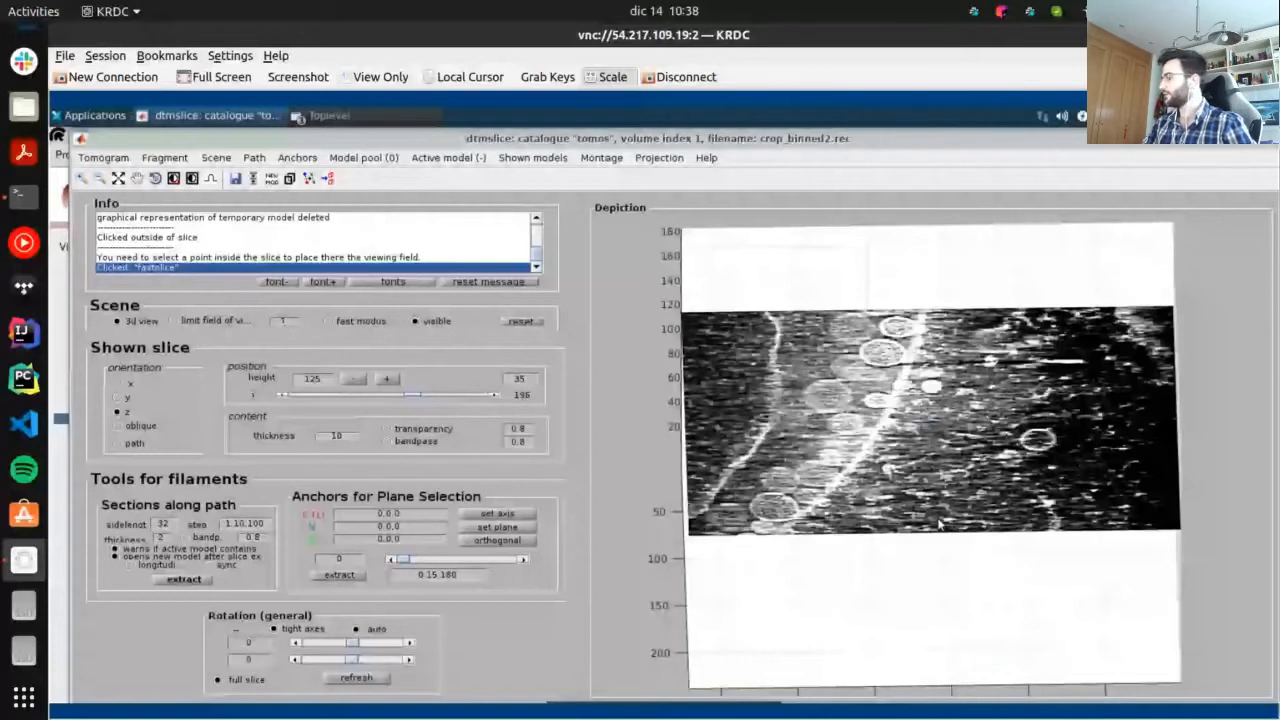
pyautogui.scroll(-4, 938, 523)
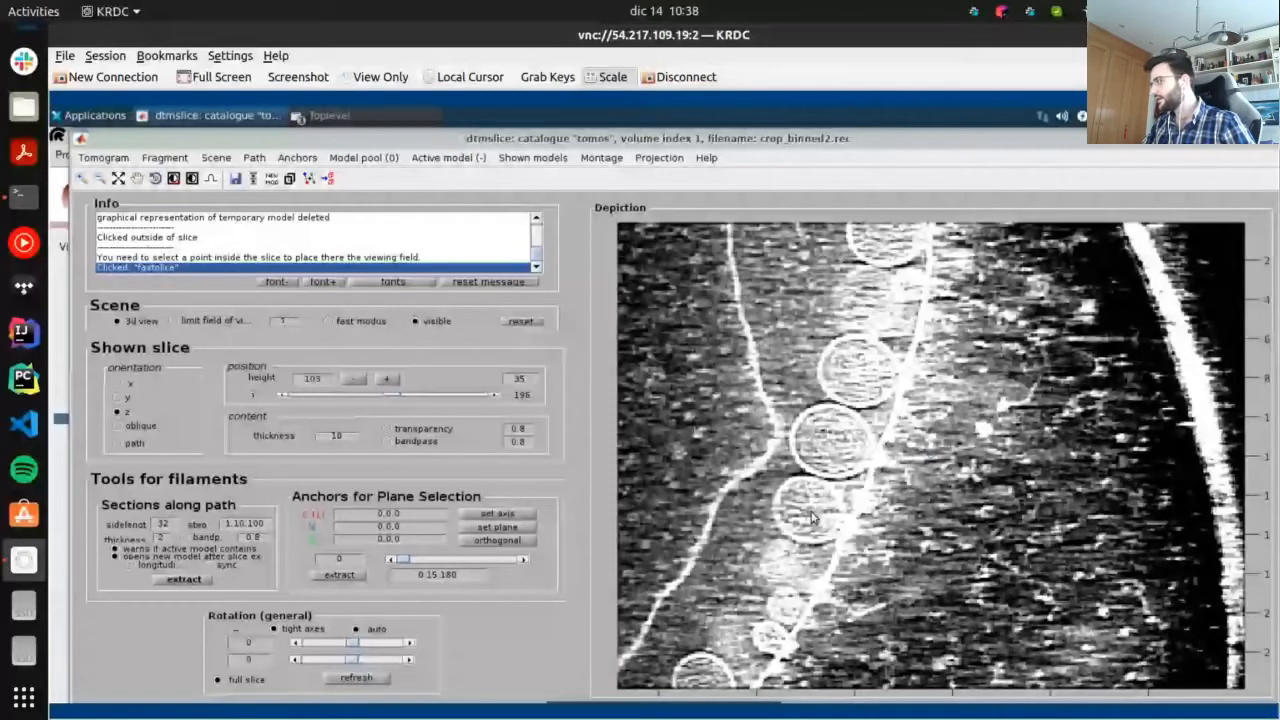
# Tilt the scene again and shift the slice height to inspect the vesicles along the membrane
pyautogui.click(838, 480)
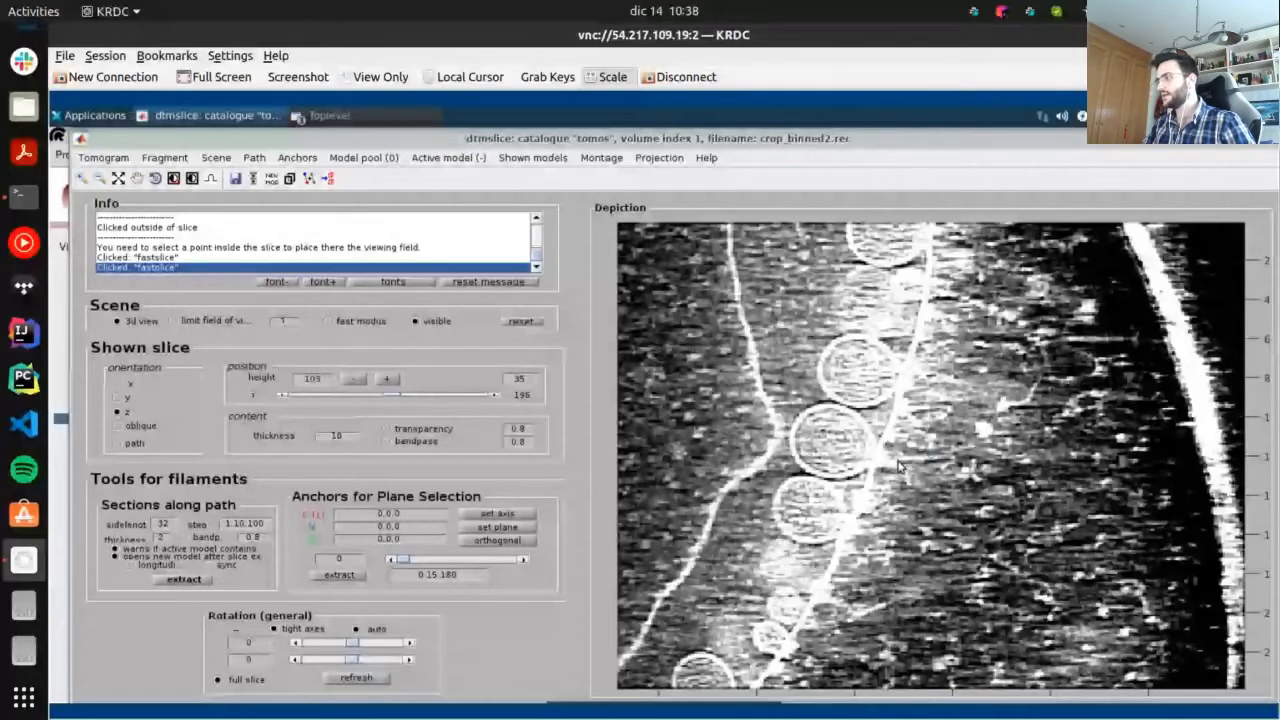
pyautogui.moveTo(899, 466); pyautogui.dragTo(908, 440)
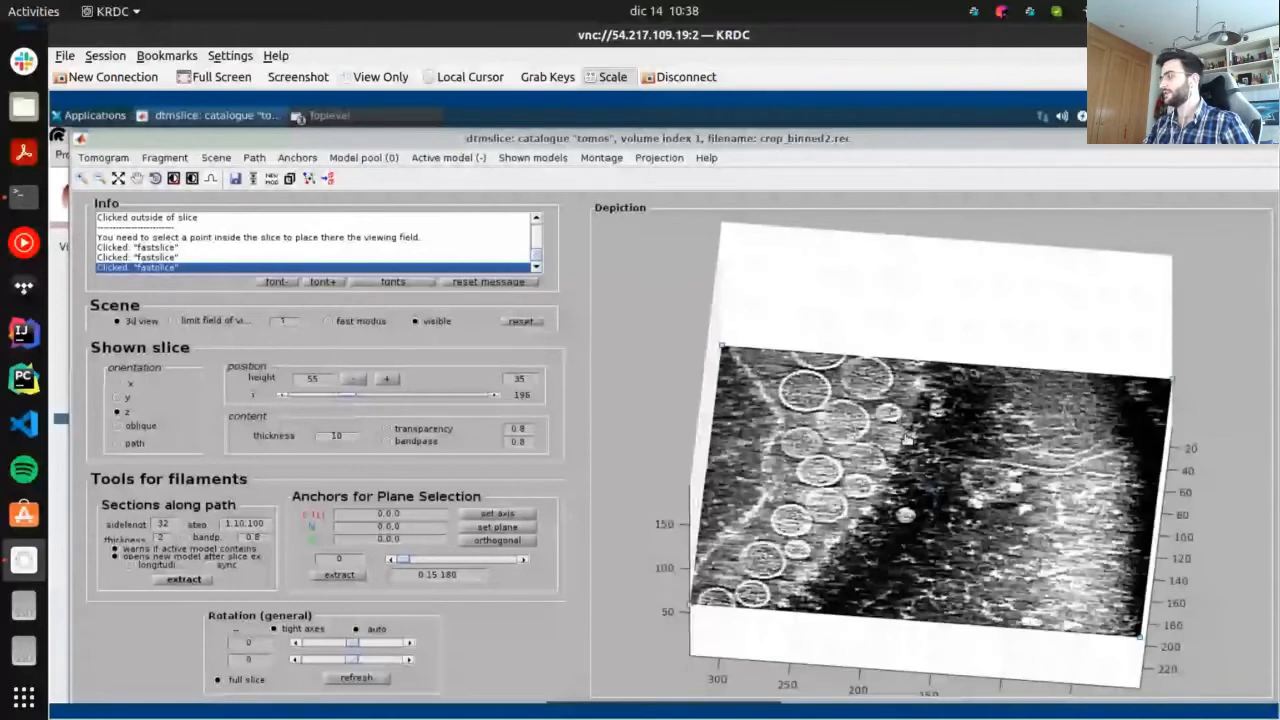
pyautogui.moveTo(908, 440); pyautogui.dragTo(932, 470)
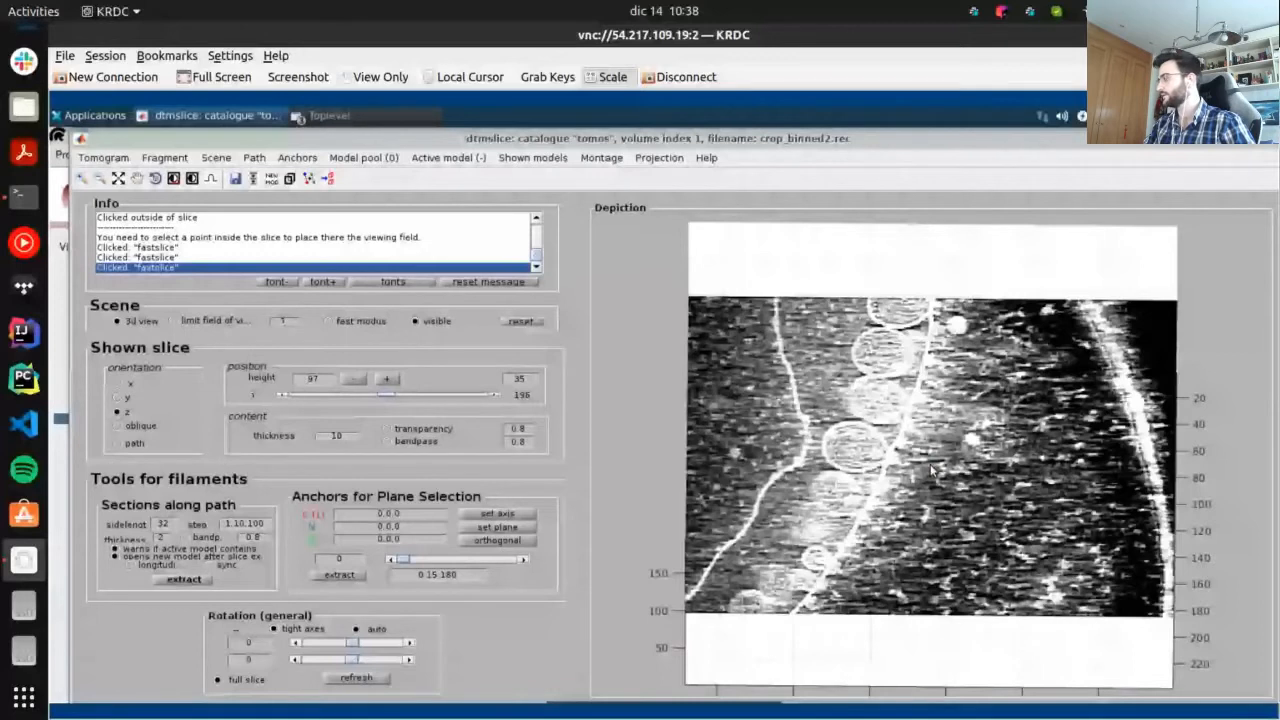
# Zoom and rotate the 3D scene to examine the z slice around heights 97 and 95 from several tilts
pyautogui.scroll(3, 930, 470)
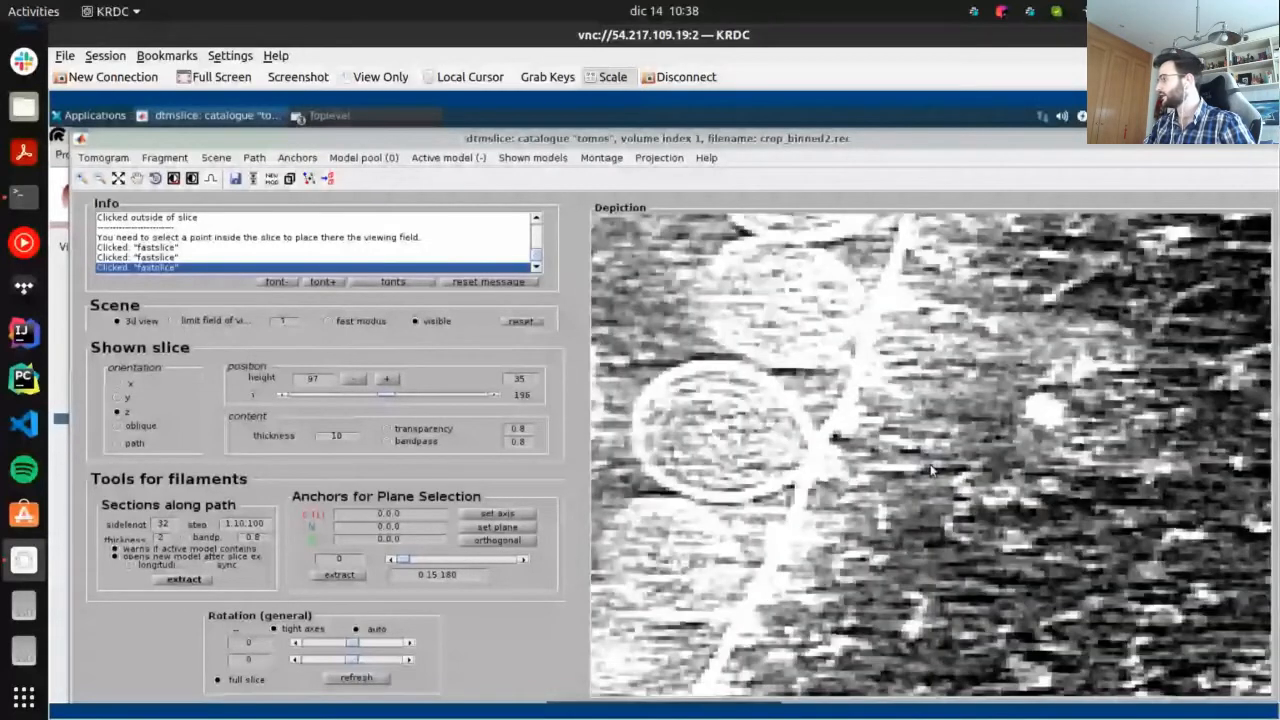
pyautogui.scroll(-2, 930, 470)
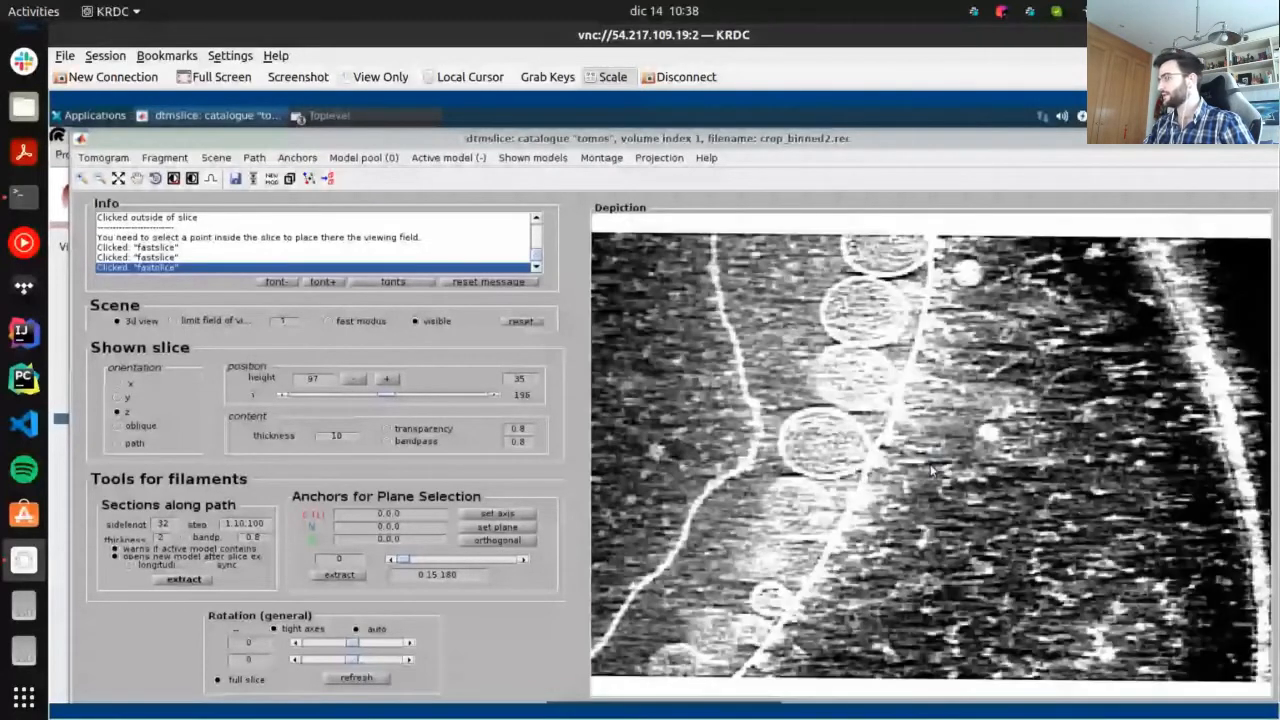
pyautogui.scroll(1, 930, 470)
pyautogui.scroll(-3, 930, 470)
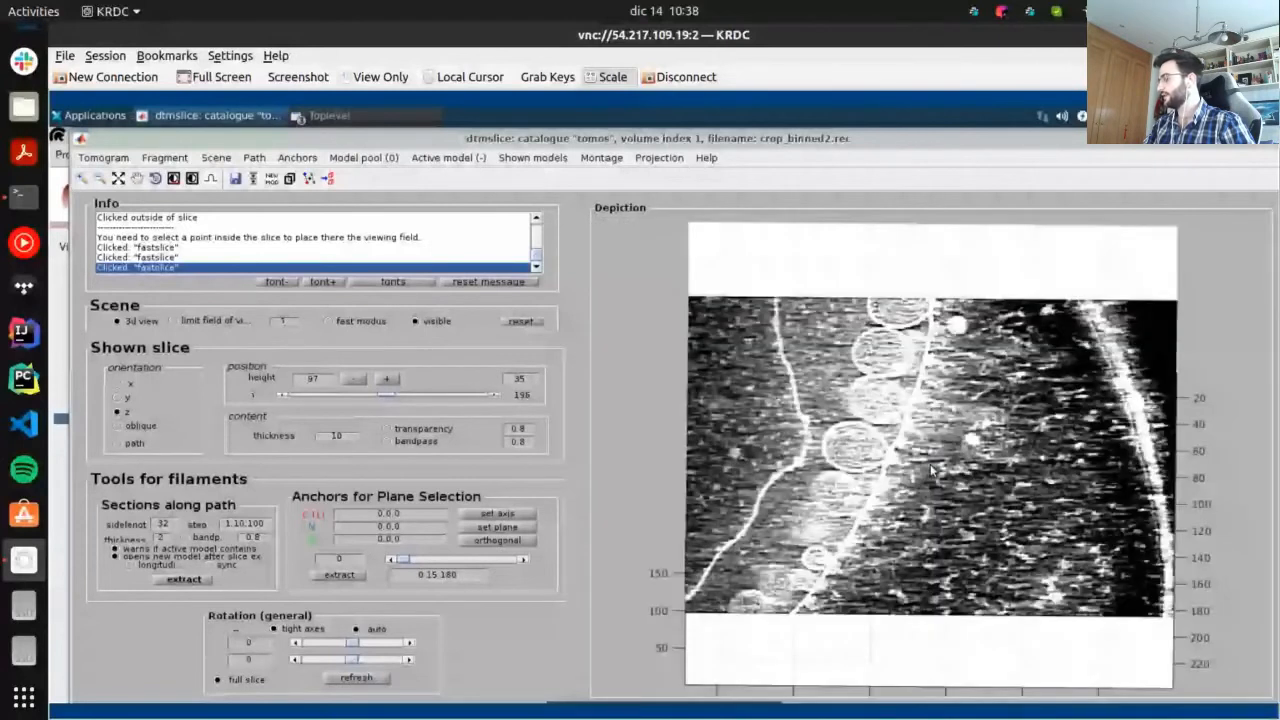
pyautogui.moveTo(930, 470); pyautogui.dragTo(903, 450)
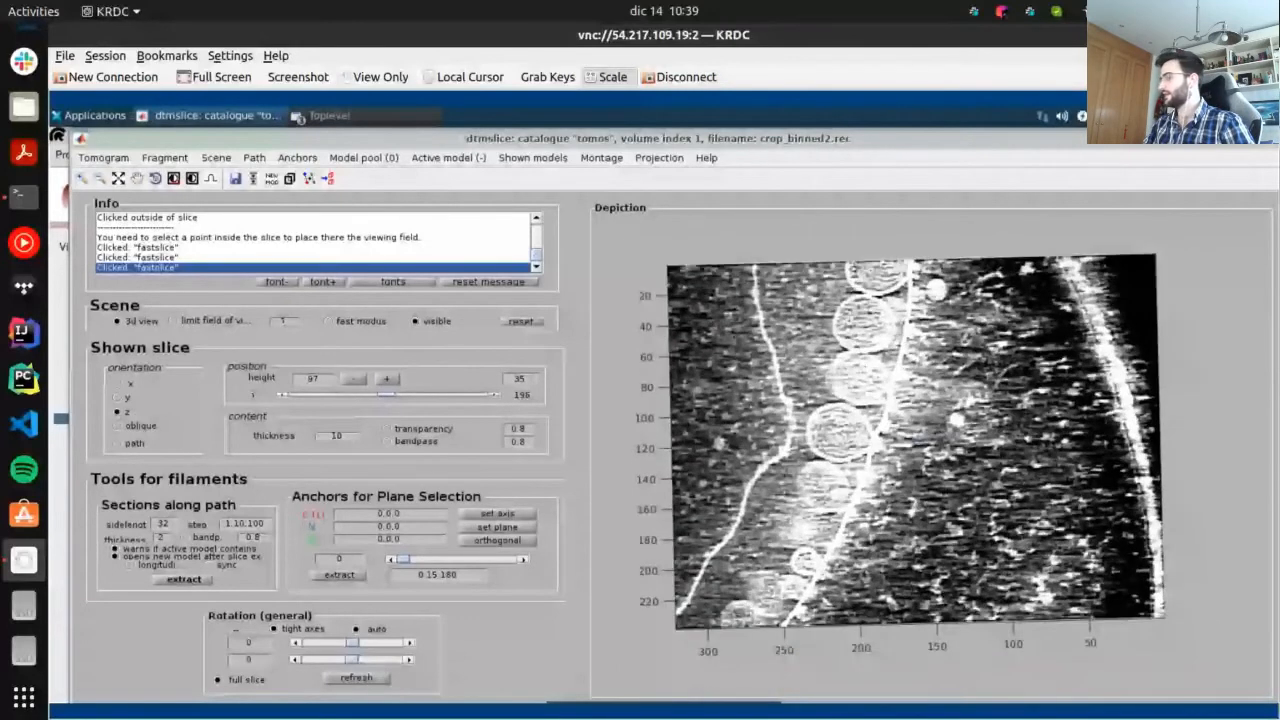
pyautogui.moveTo(919, 556); pyautogui.dragTo(914, 406)
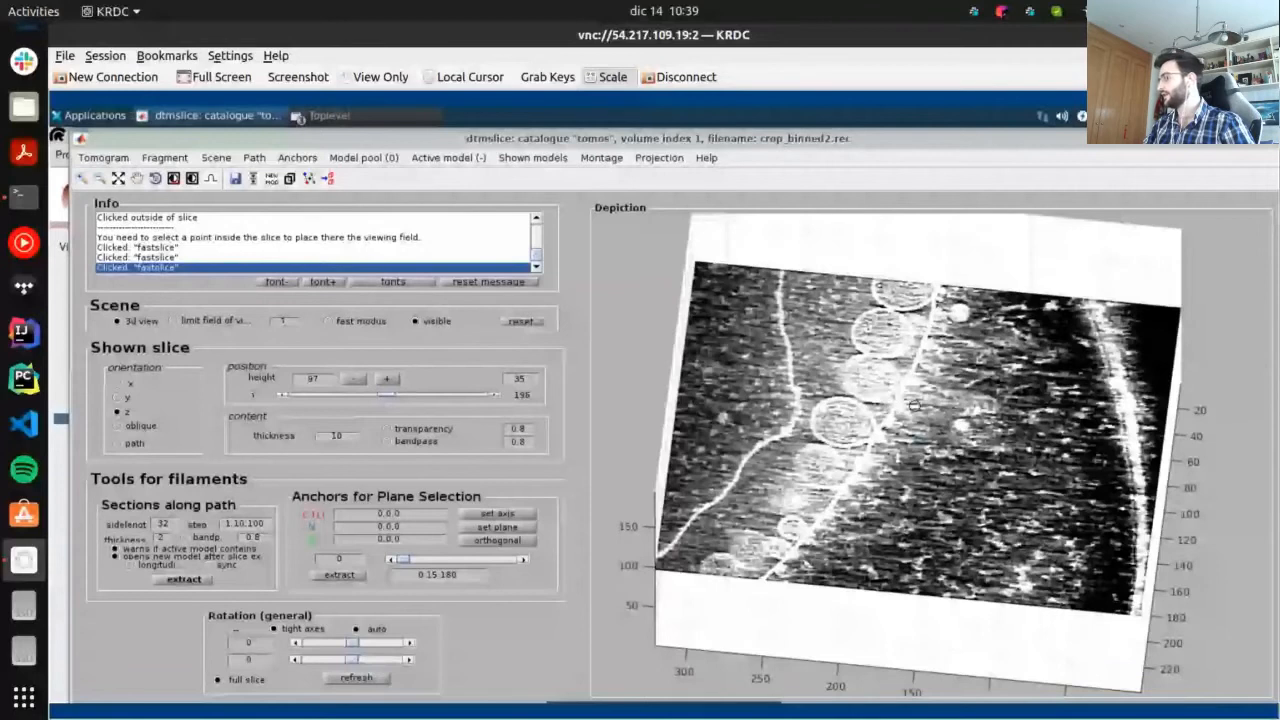
pyautogui.moveTo(914, 405); pyautogui.dragTo(904, 370)
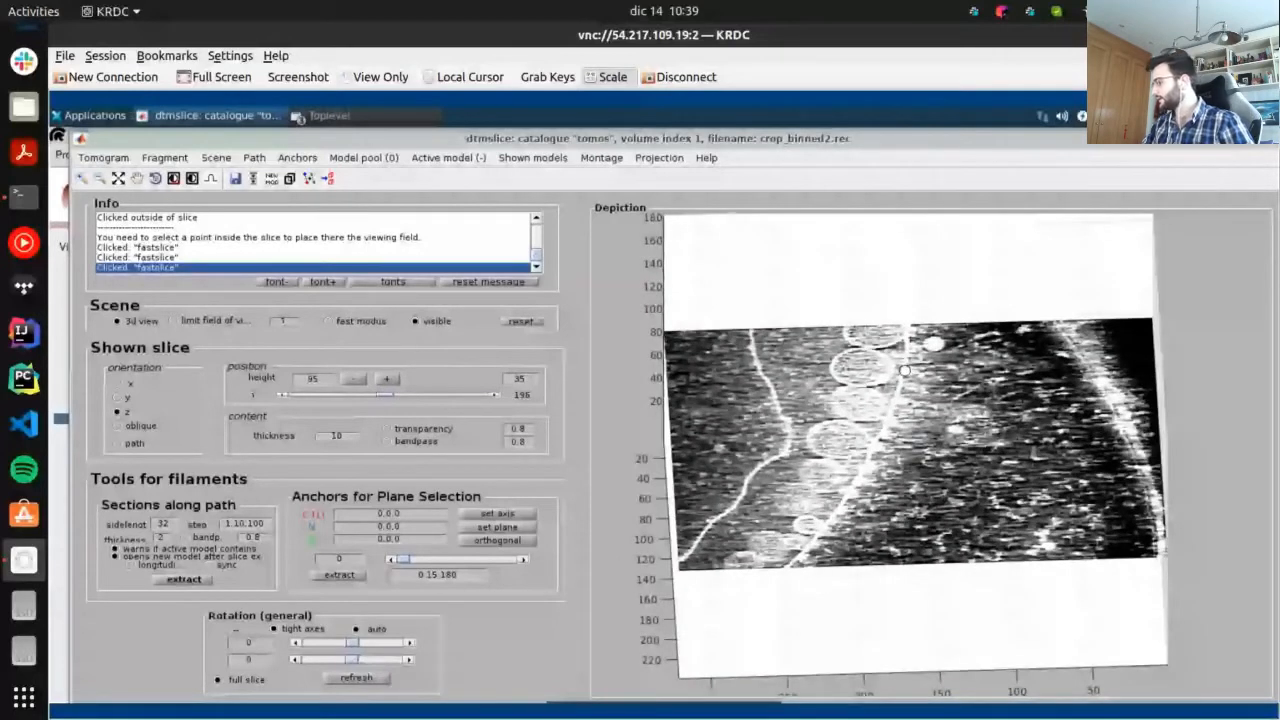
pyautogui.moveTo(904, 370); pyautogui.dragTo(873, 398)
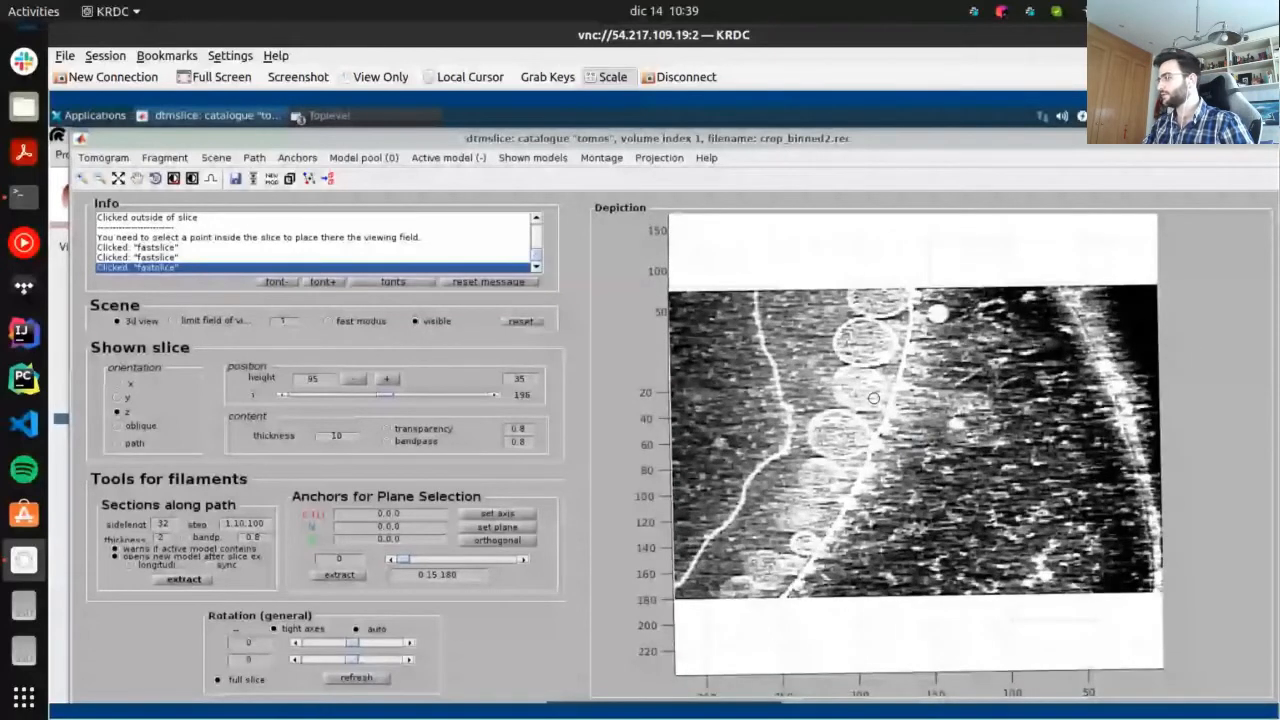
# Browse the z slices between heights 140 and 84 to examine where vesicles touch the membrane
pyautogui.click(885, 531)
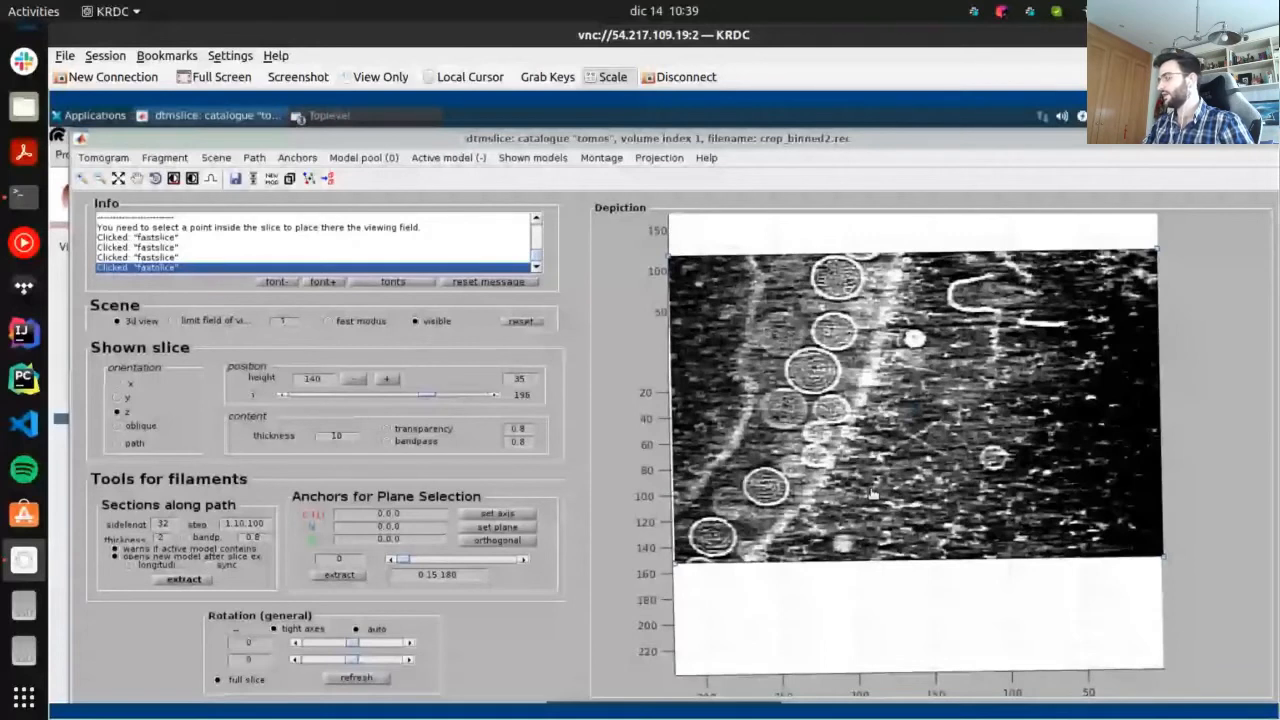
pyautogui.click(872, 493)
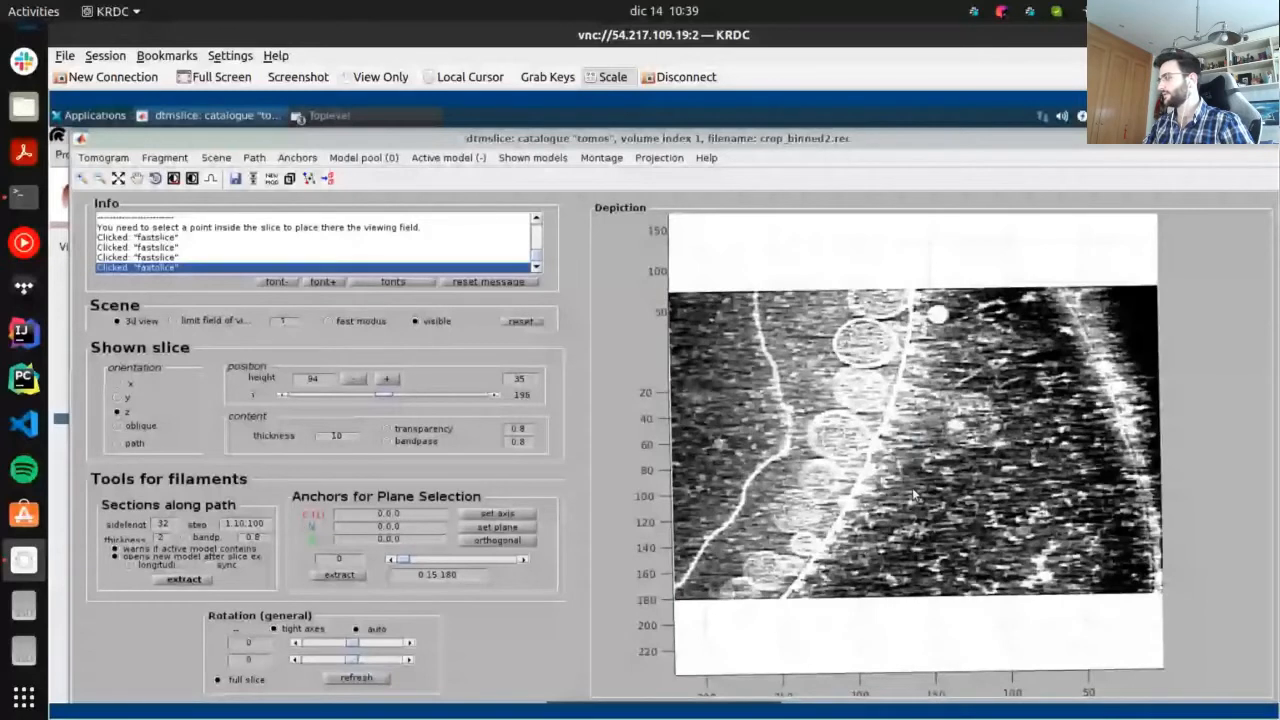
pyautogui.scroll(-10, 912, 487)
pyautogui.scroll(18, 914, 487)
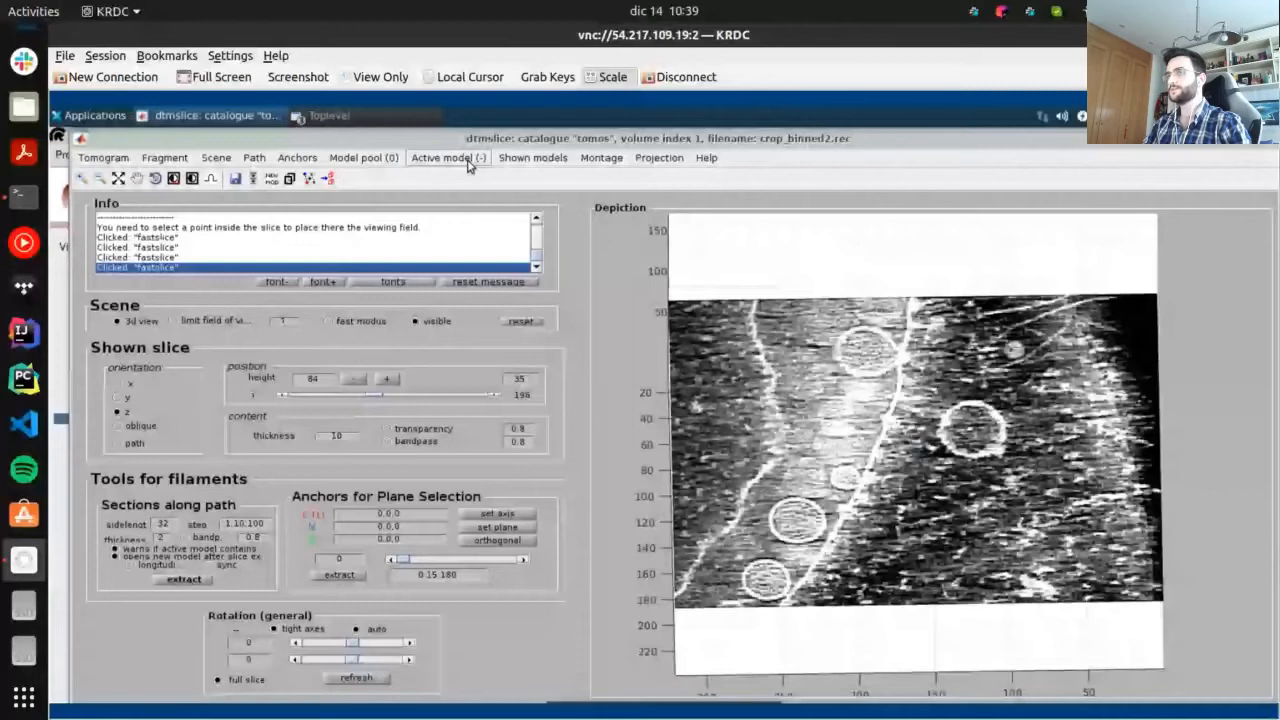
# Create a new model of type General in the model pool
pyautogui.click(364, 160)
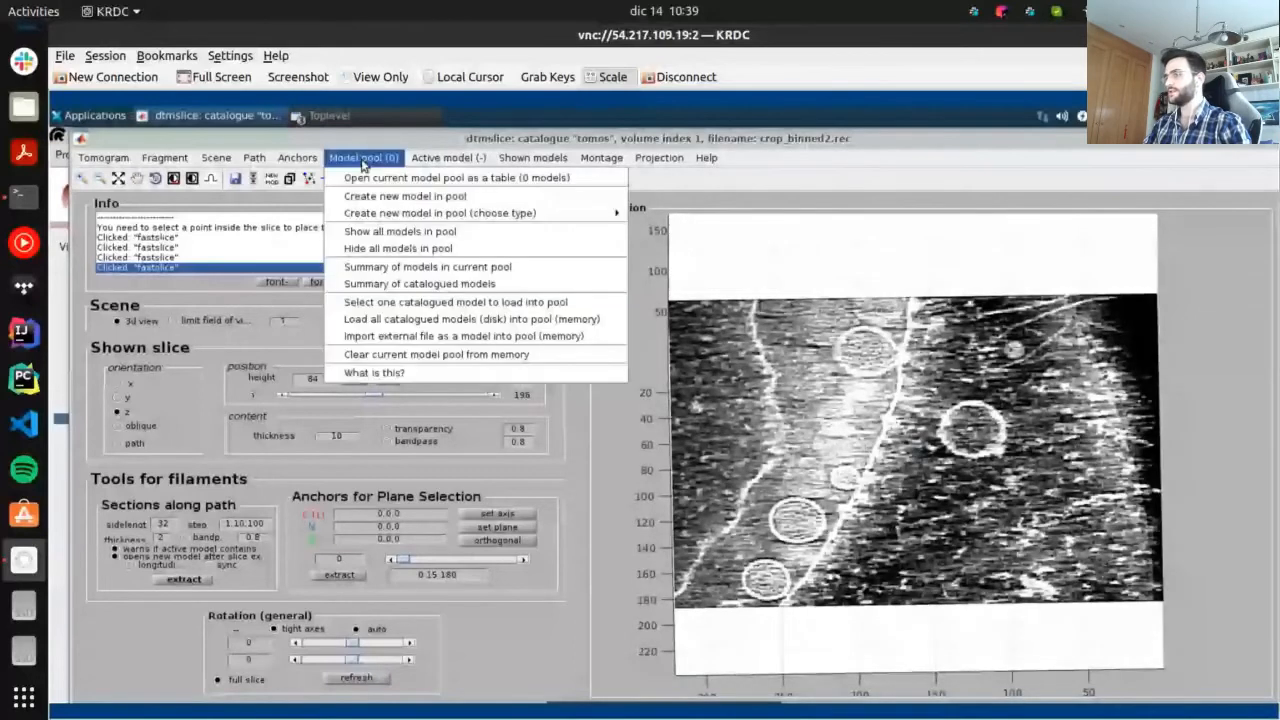
pyautogui.click(407, 217)
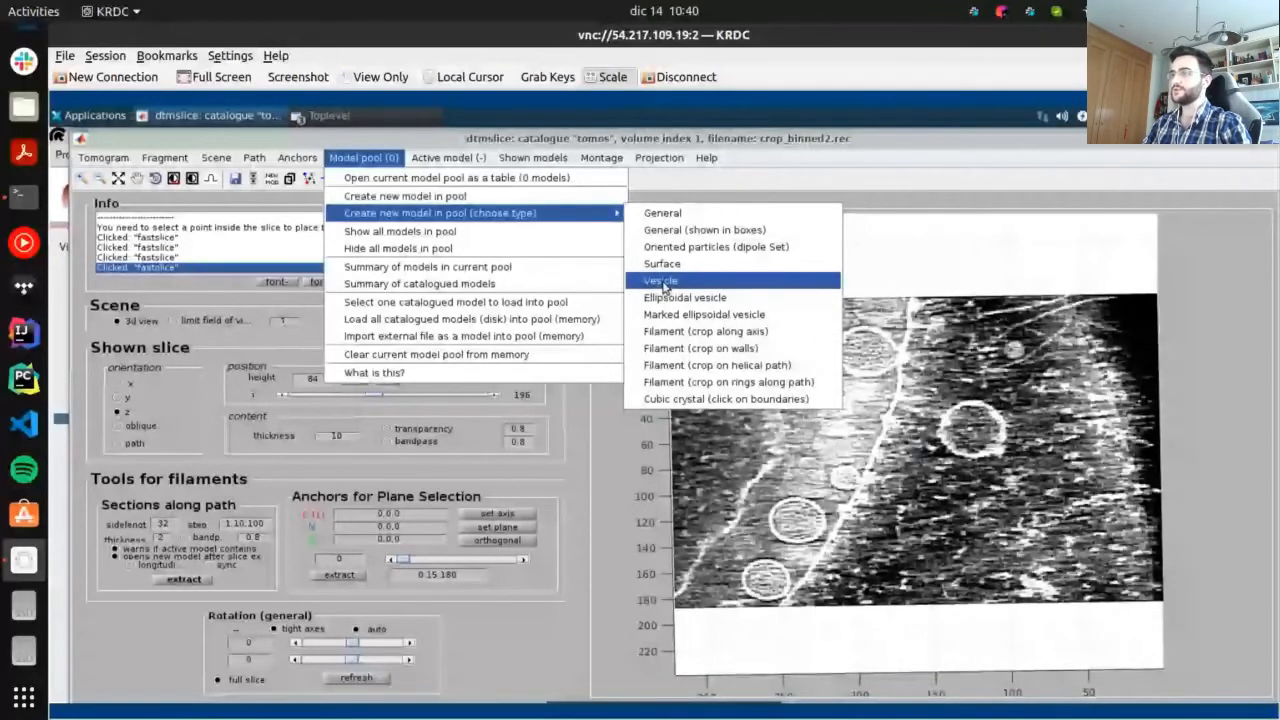
pyautogui.click(677, 215)
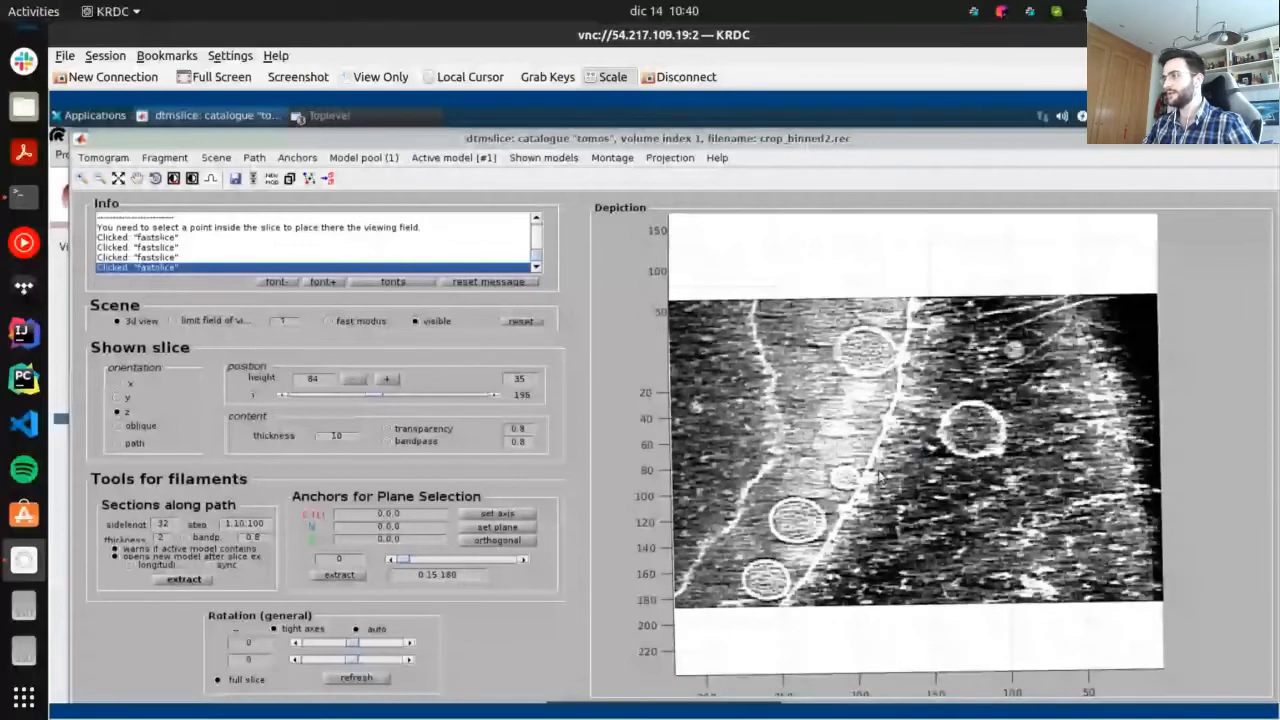
# Turn off the 3D view and pick a point where a vesicle meets the membrane at slice height 96, about x 190, y 120
pyautogui.moveTo(880, 478); pyautogui.dragTo(874, 538)
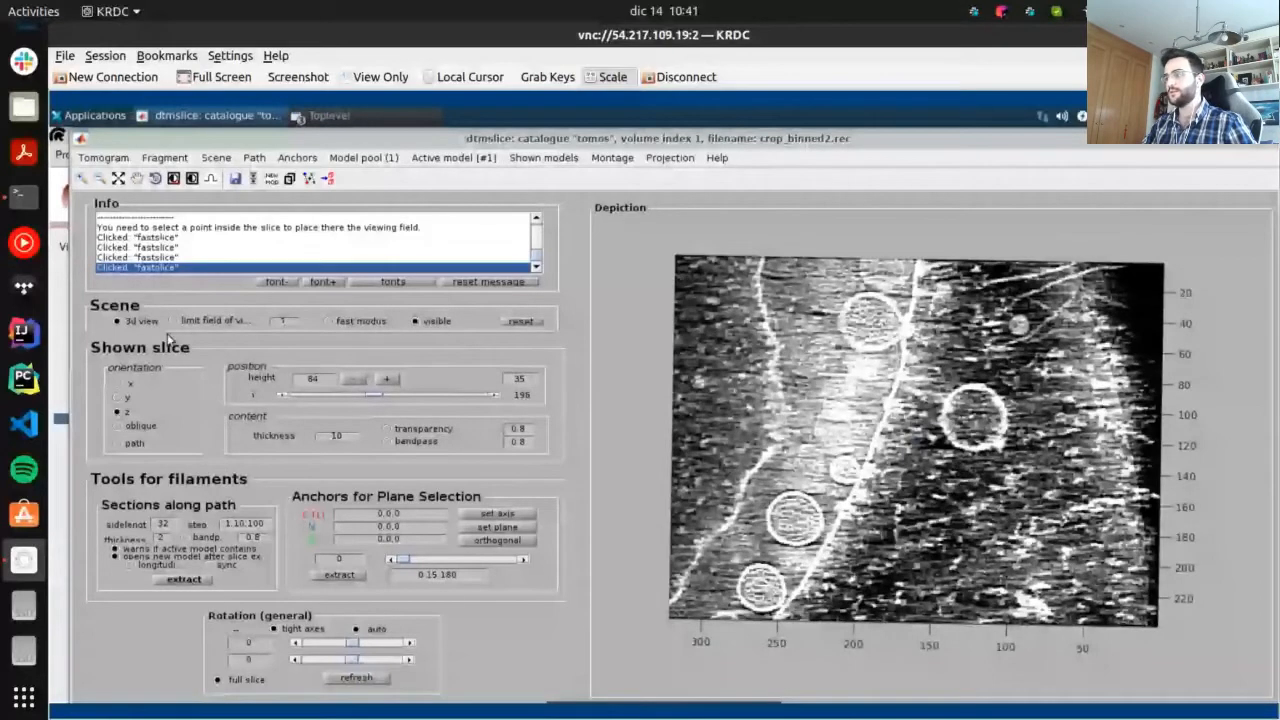
pyautogui.click(118, 322)
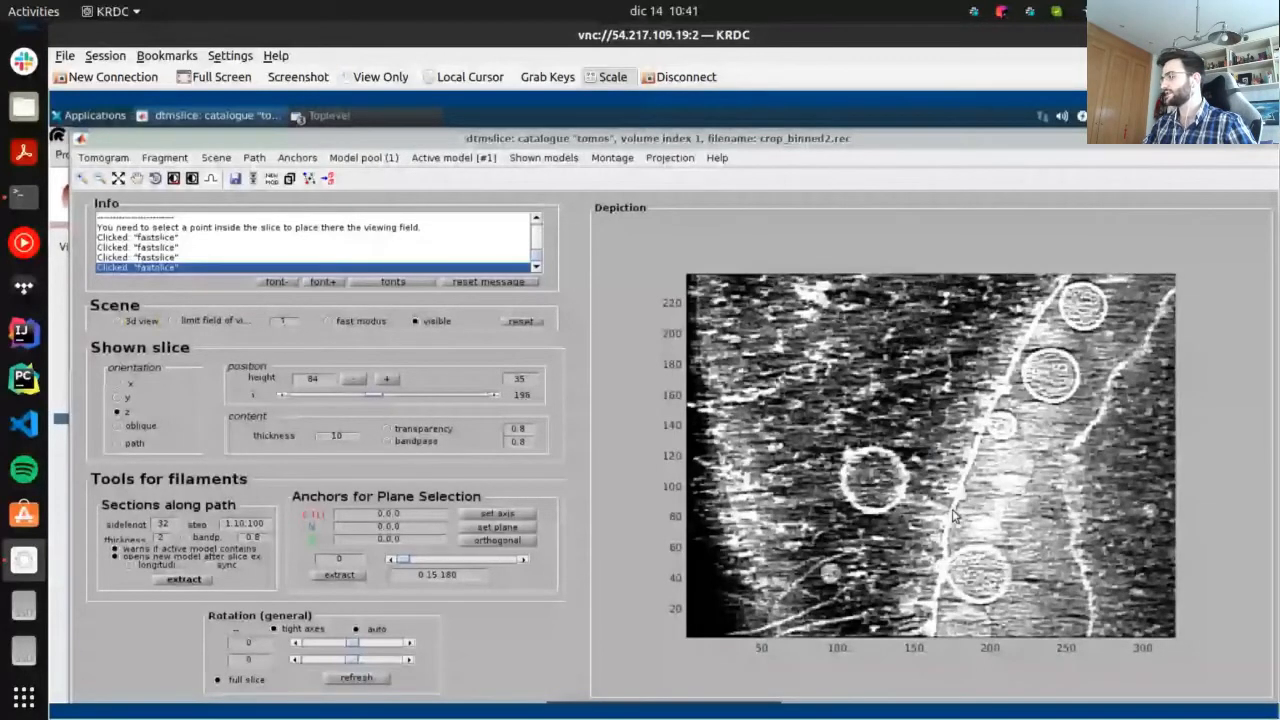
pyautogui.scroll(-18, 953, 515)
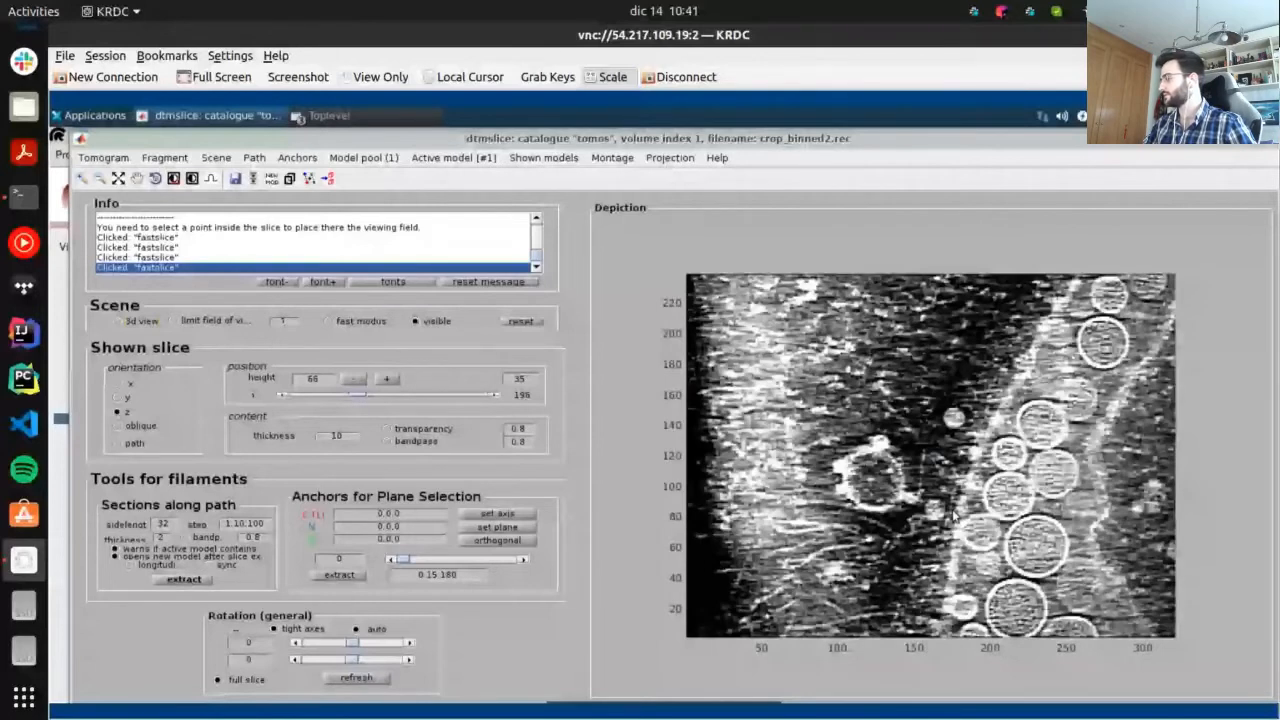
pyautogui.scroll(20, 953, 515)
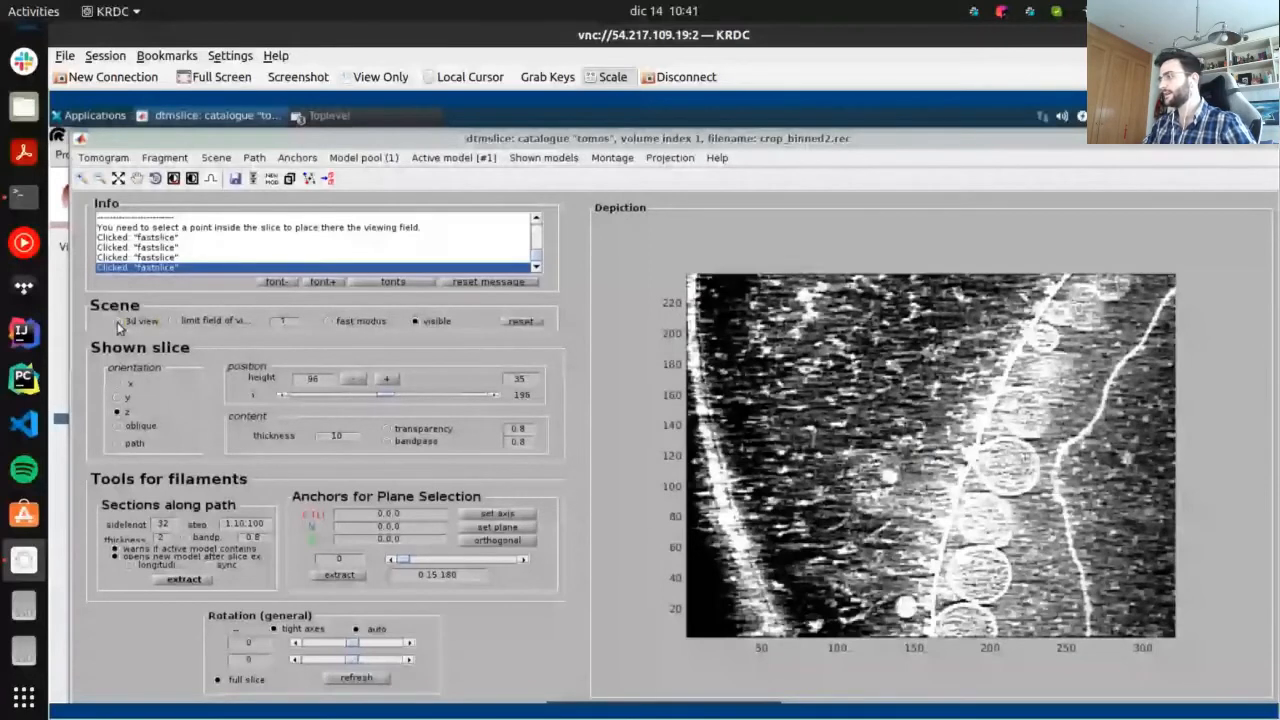
pyautogui.click(972, 458)
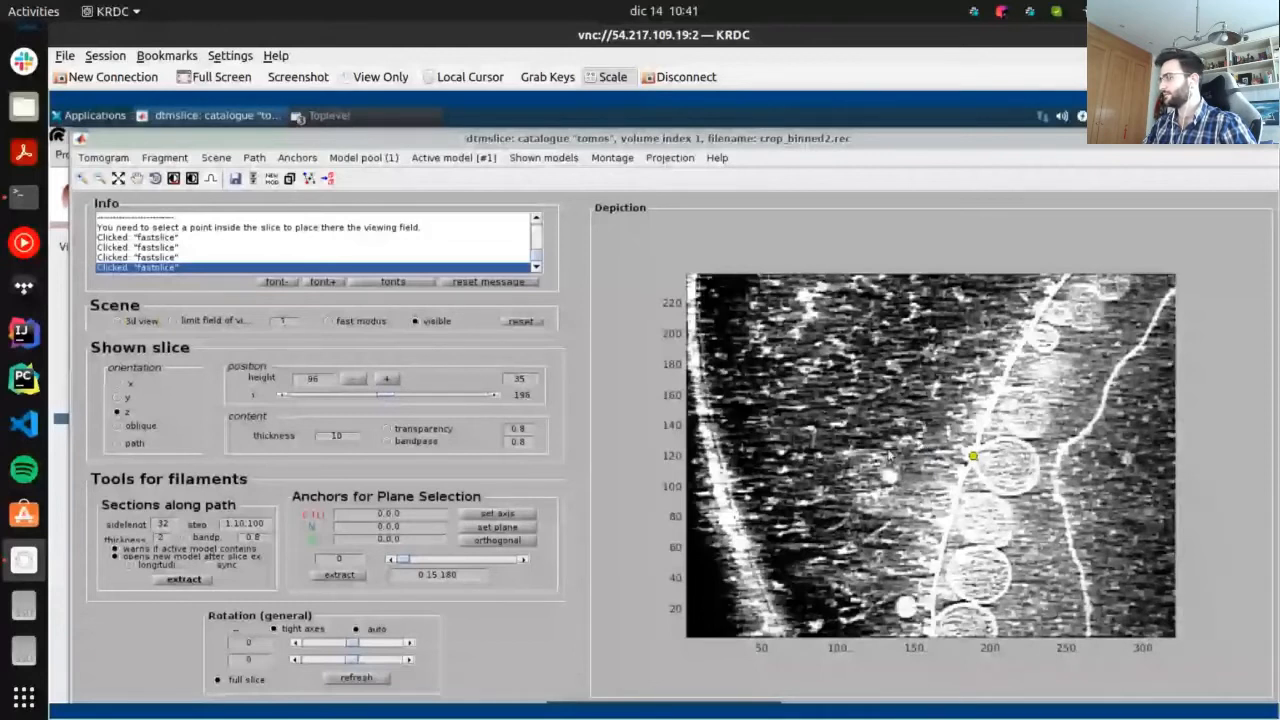
# Move the z slice up and down between heights 82 and 100 to check at which heights the picked point is shown
pyautogui.scroll(4, 888, 455)
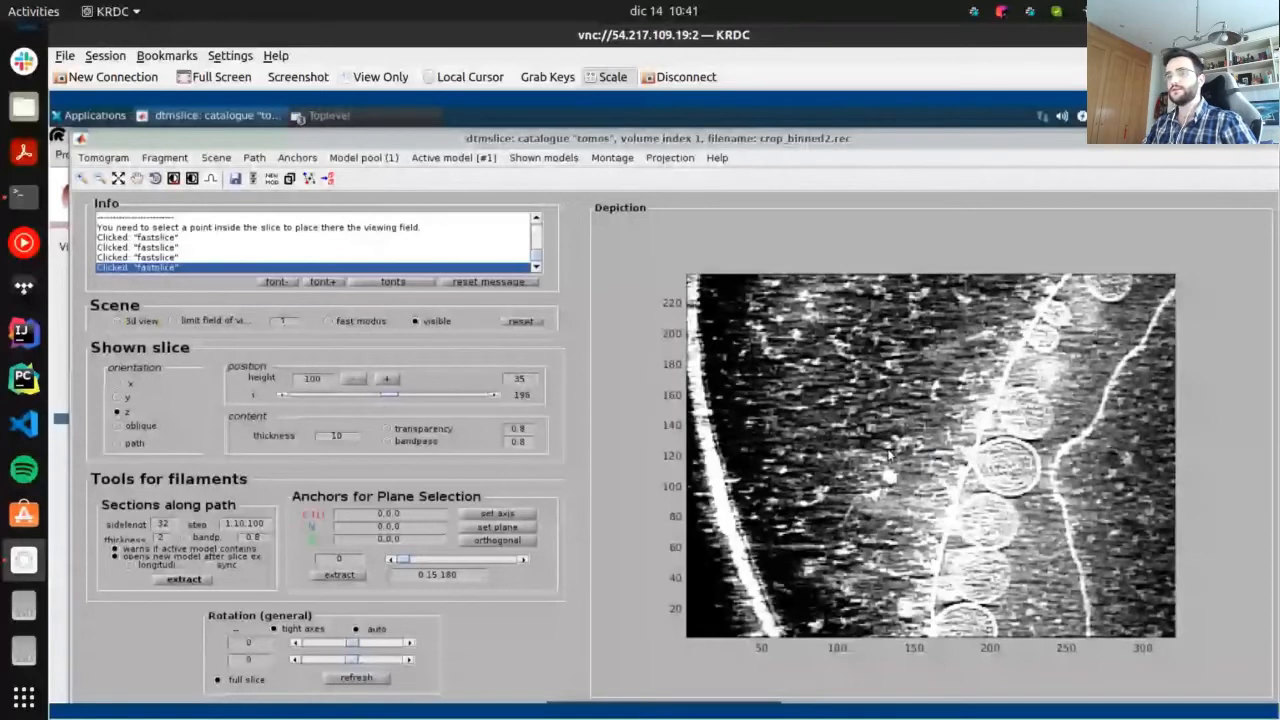
pyautogui.scroll(-4, 889, 455)
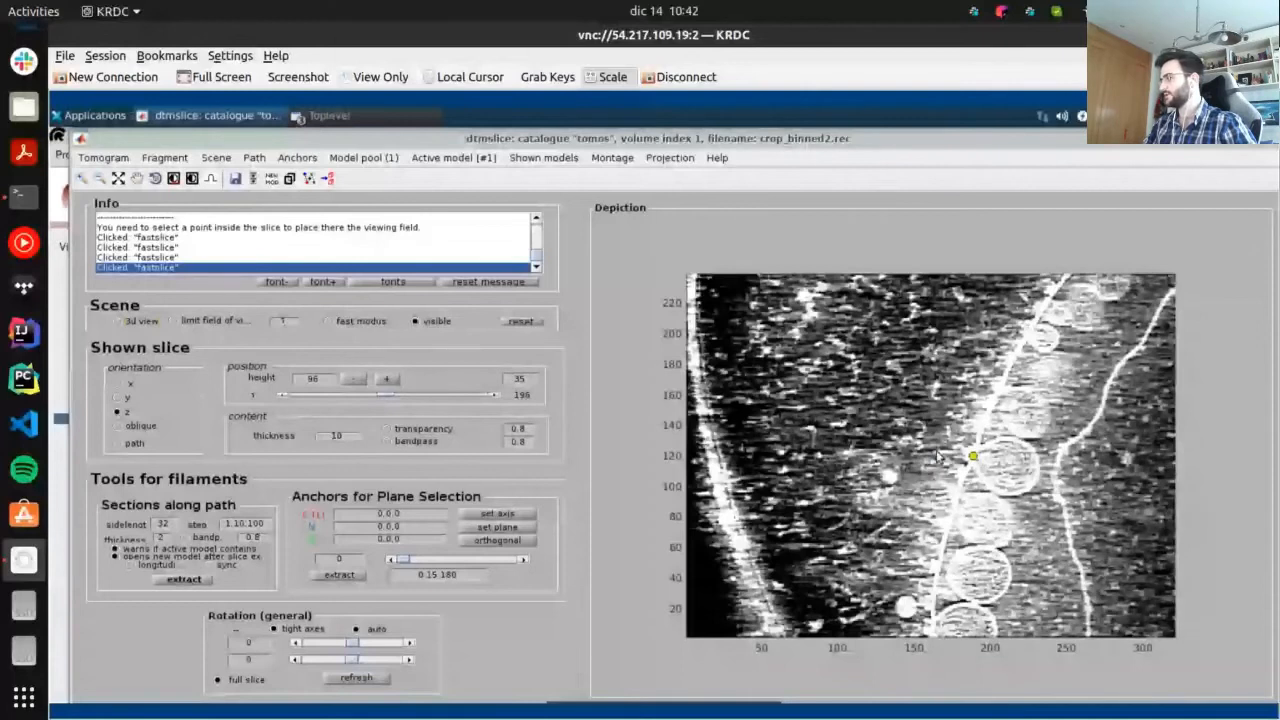
pyautogui.scroll(-5, 938, 456)
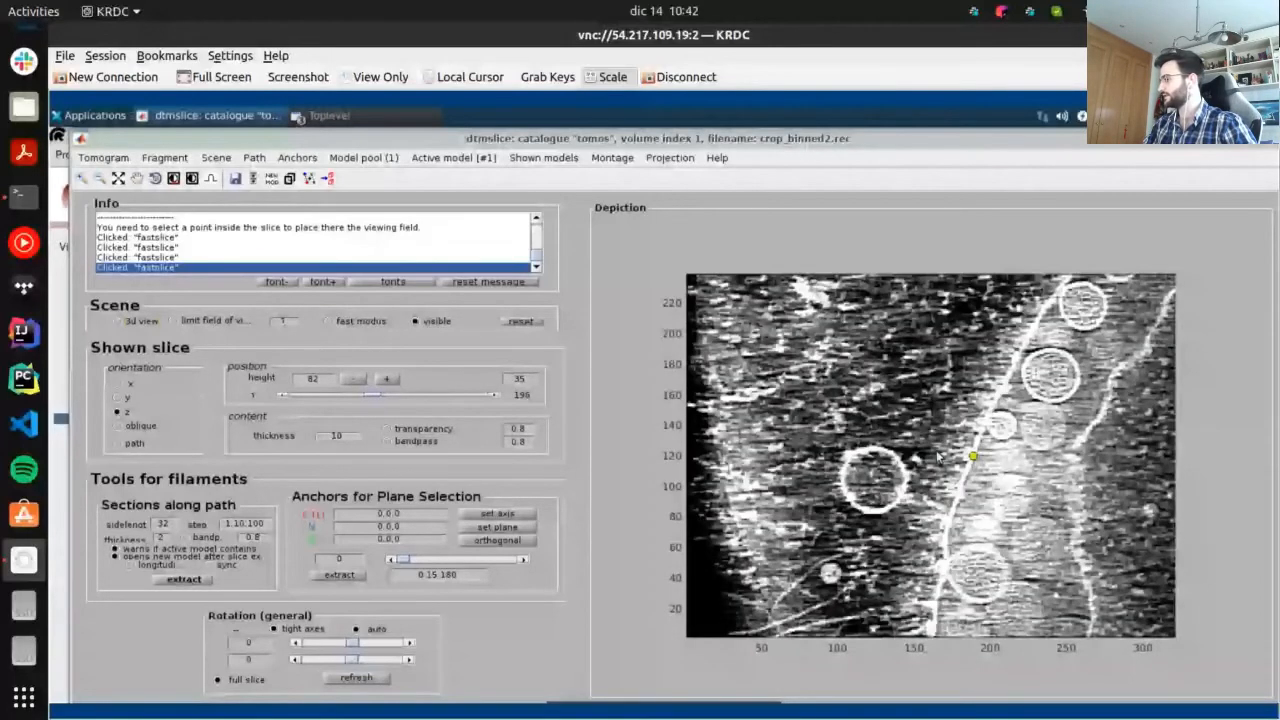
pyautogui.scroll(4, 938, 456)
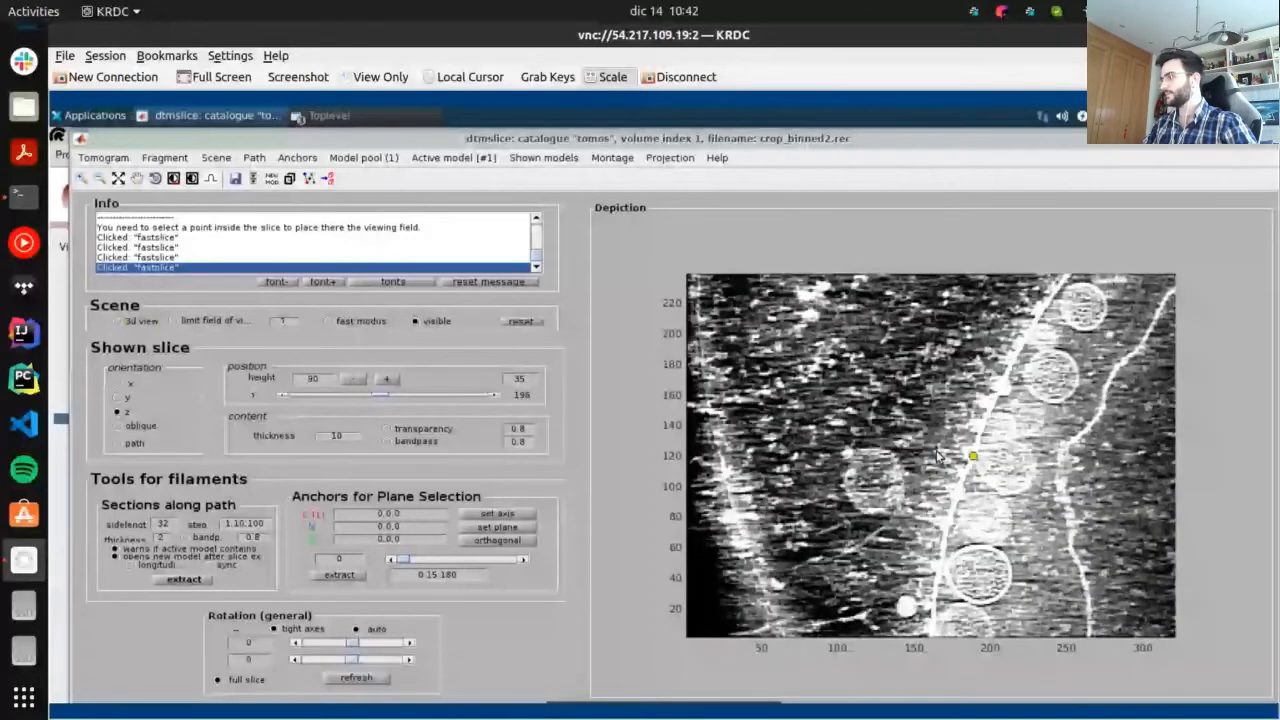
pyautogui.scroll(2, 938, 456)
pyautogui.scroll(1, 938, 456)
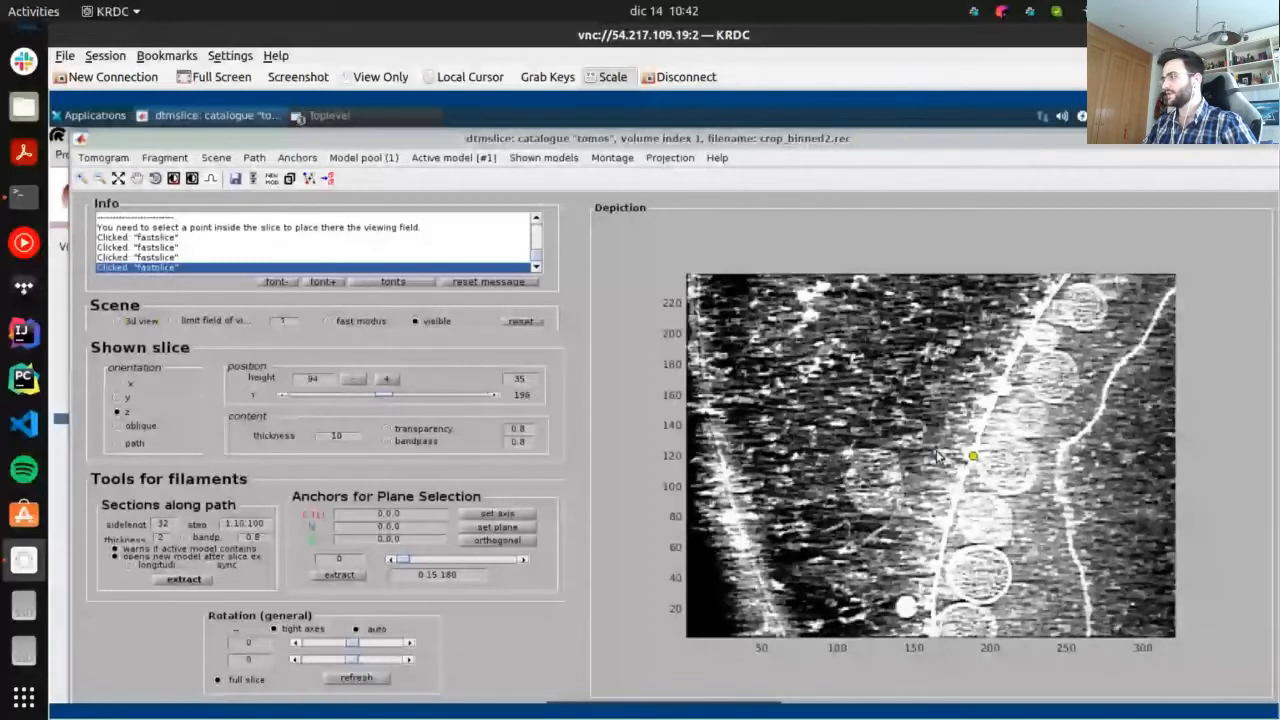
pyautogui.scroll(6, 938, 456)
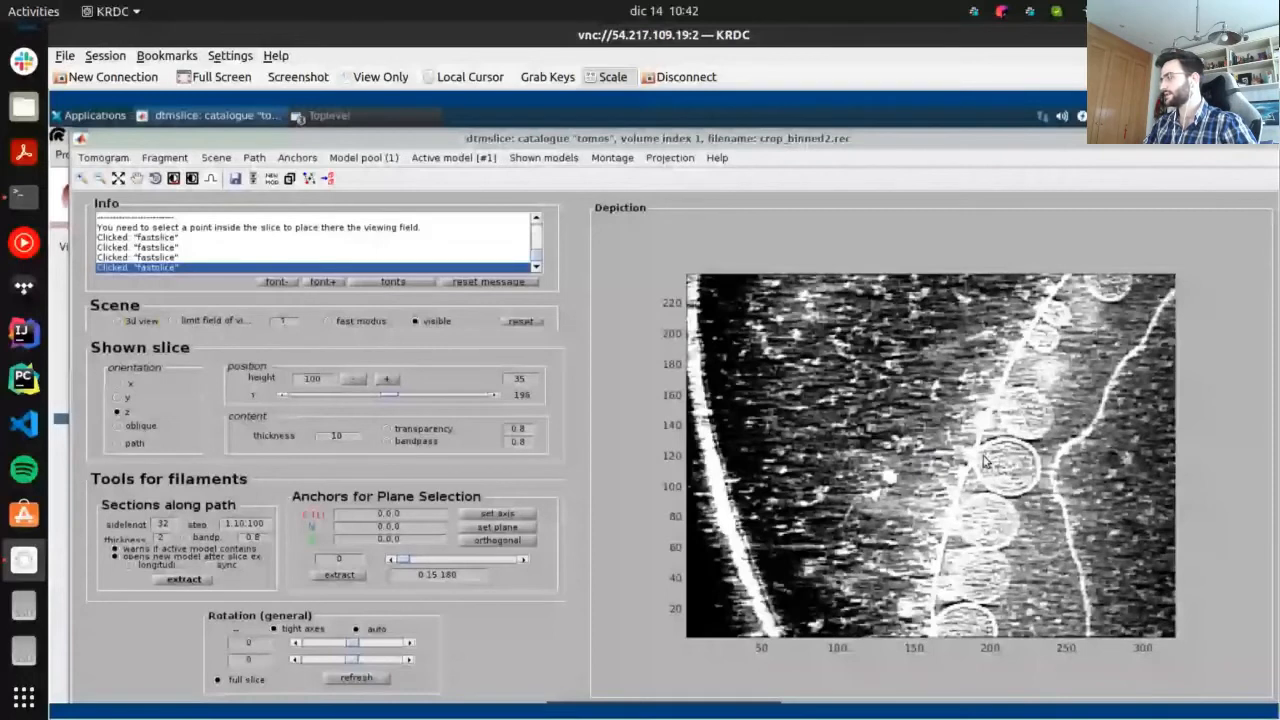
pyautogui.scroll(-4, 984, 461)
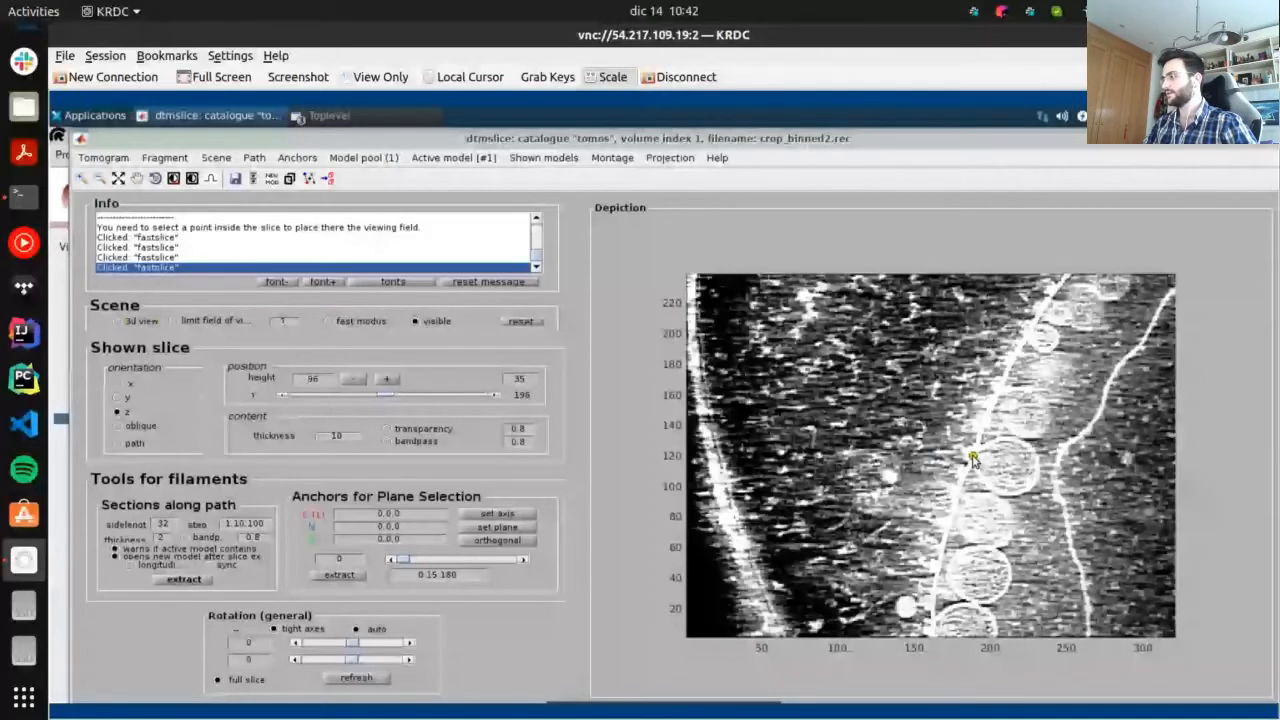
# Pick a second membrane point at slice height 86, about x 170, y 47, and check both points briefly in the 3D view
pyautogui.scroll(-8, 973, 463)
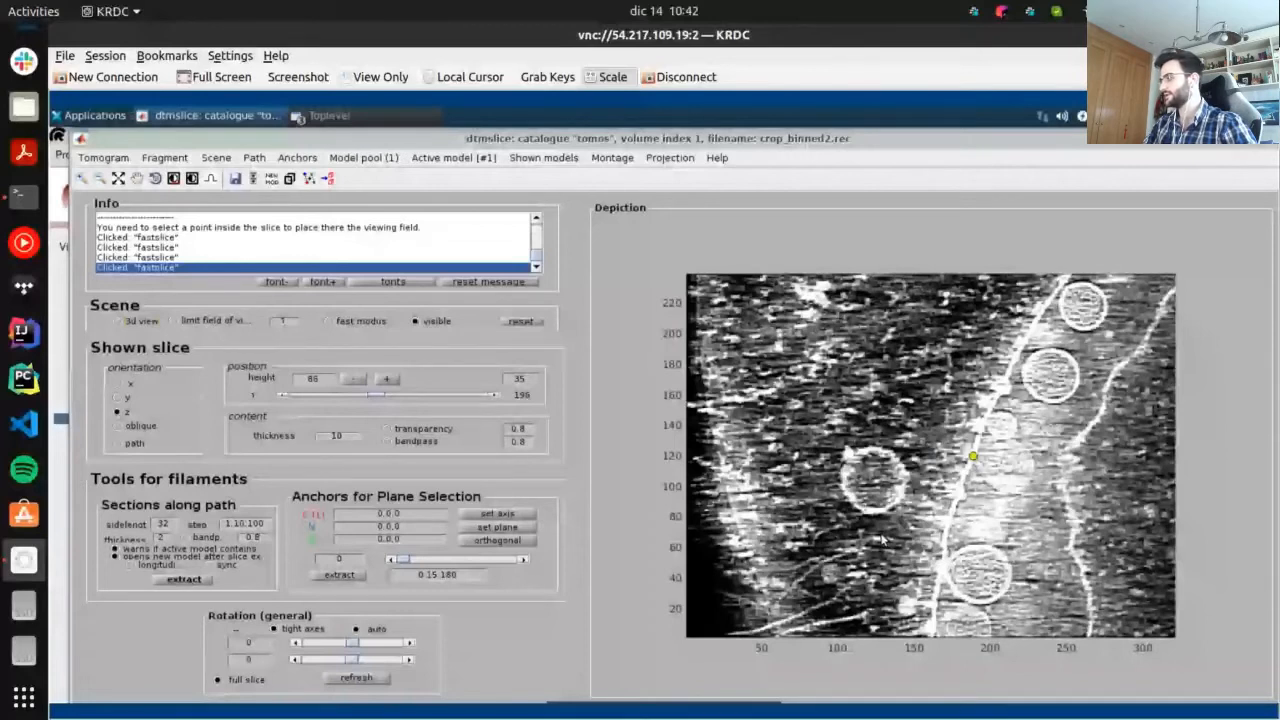
pyautogui.click(943, 569)
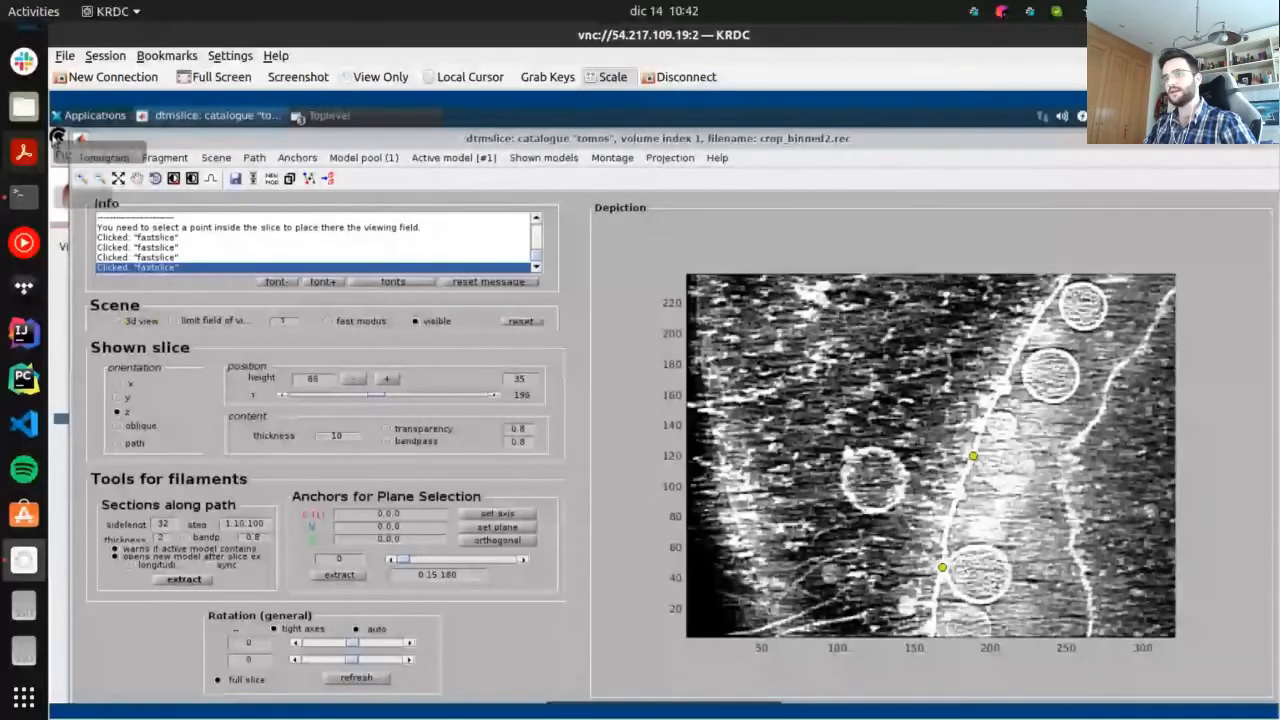
pyautogui.click(117, 321)
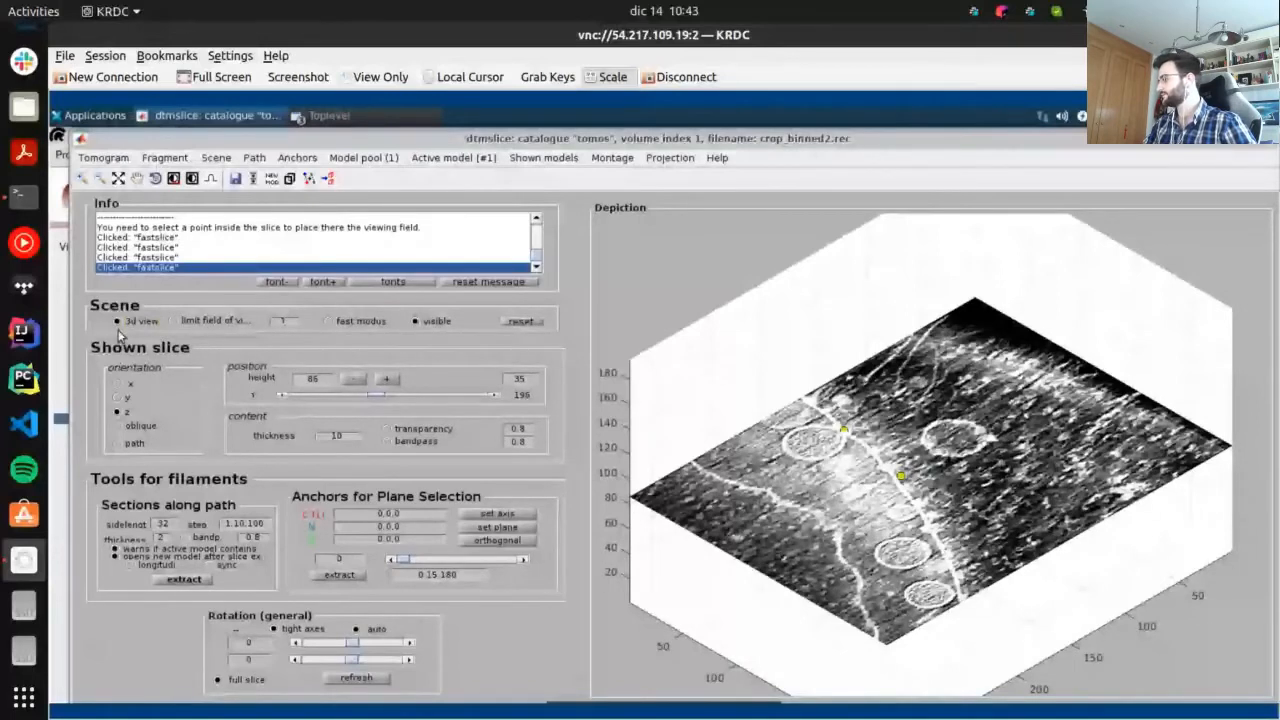
pyautogui.click(117, 321)
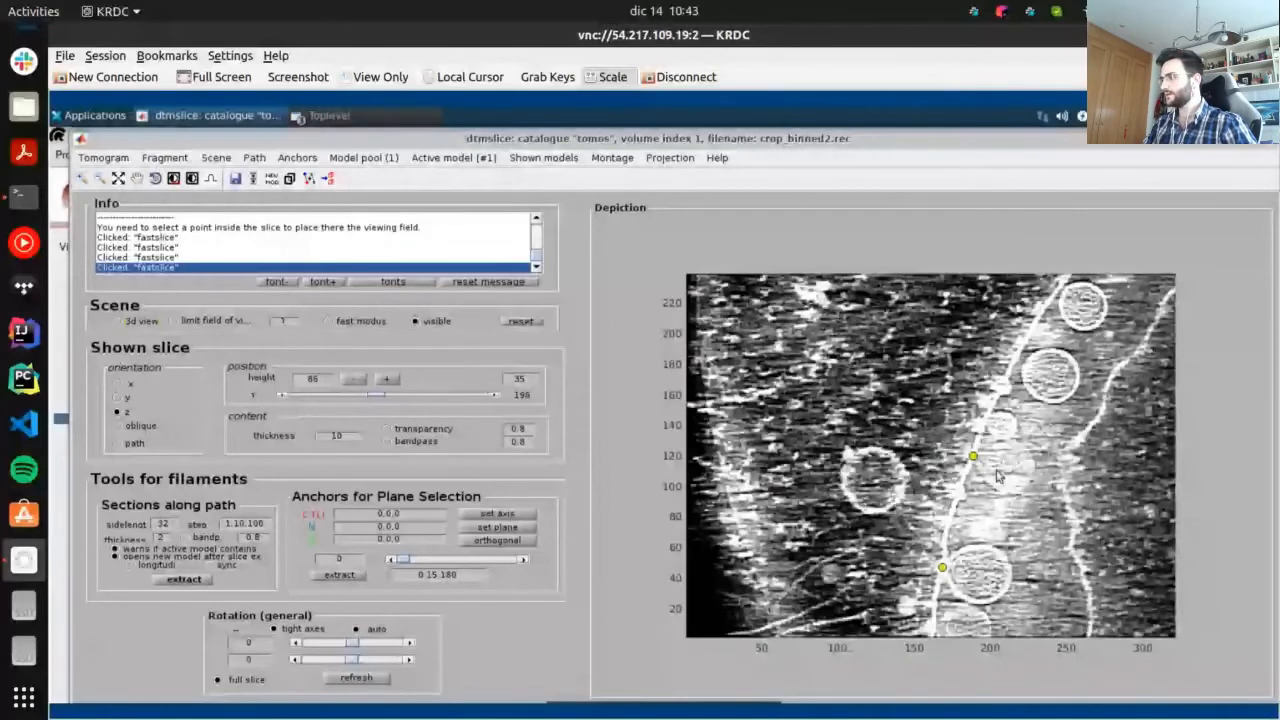
# Pick two membrane points near the upper vesicles, about x 221, y 182 at height 72 and x 234, y 203 at height 68
pyautogui.moveTo(998, 476); pyautogui.dragTo(1003, 472)
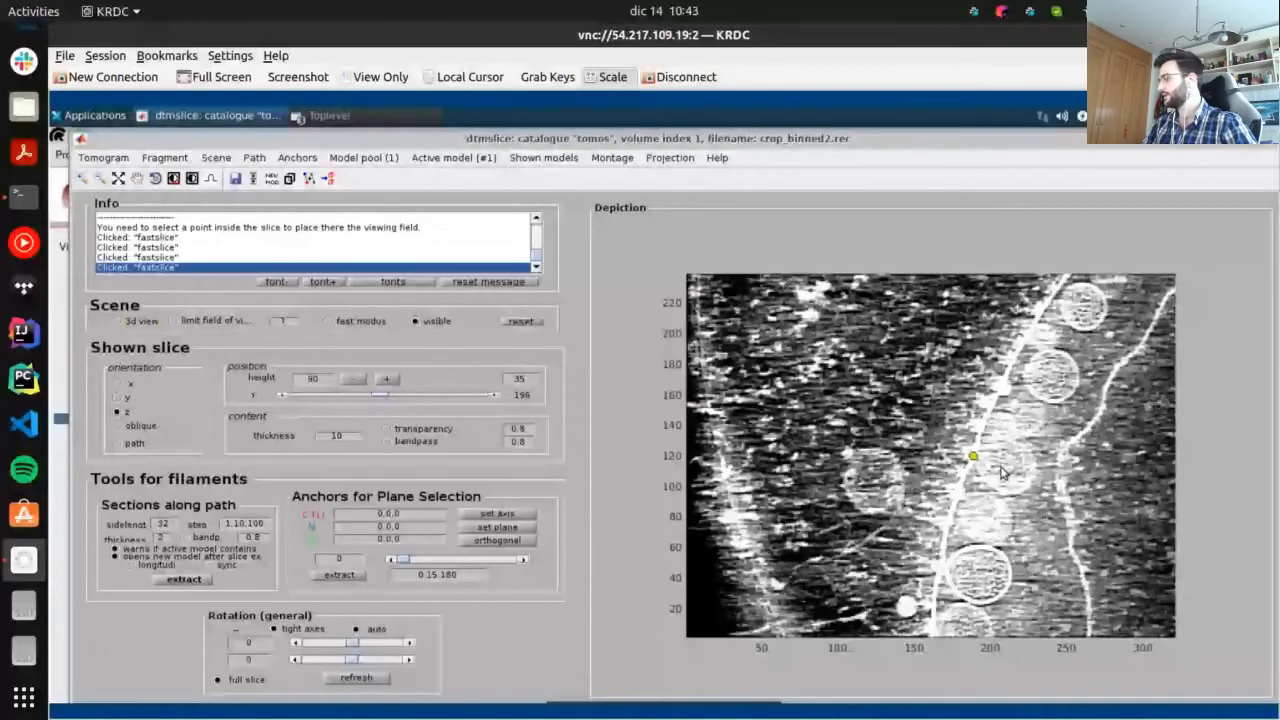
pyautogui.scroll(-18, 1020, 367)
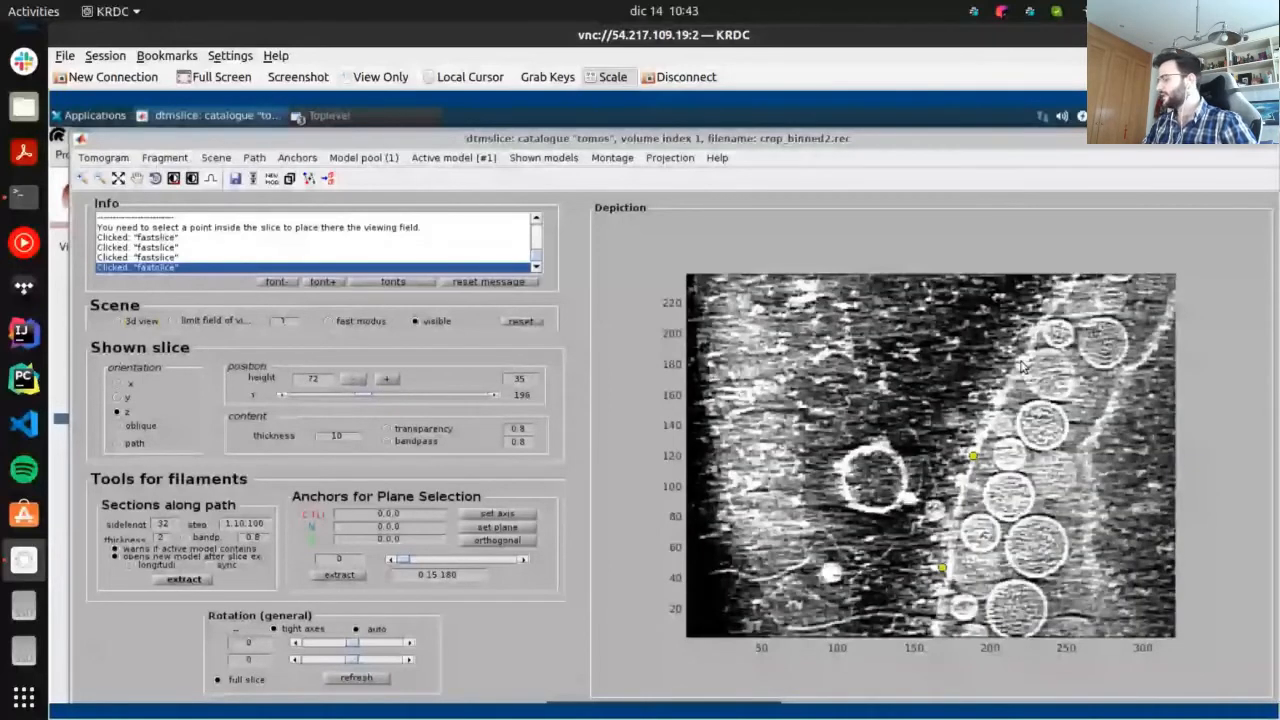
pyautogui.scroll(-4, 1021, 367)
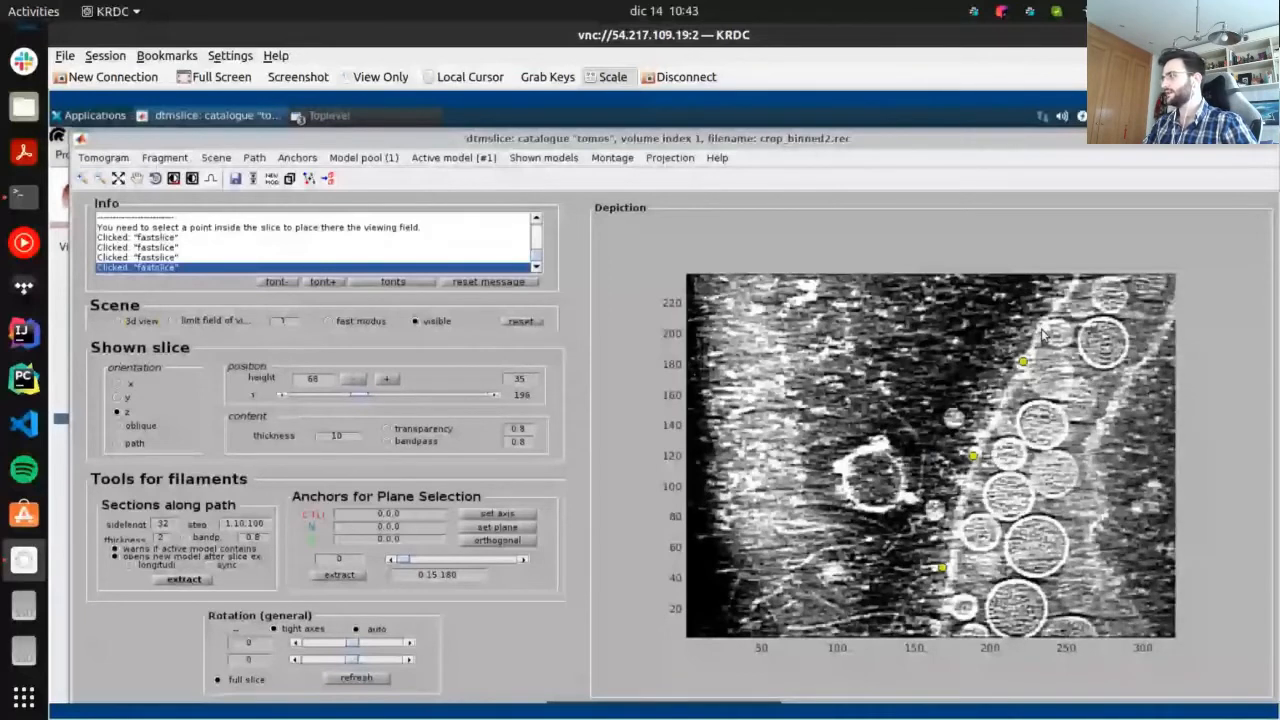
pyautogui.click(1041, 330)
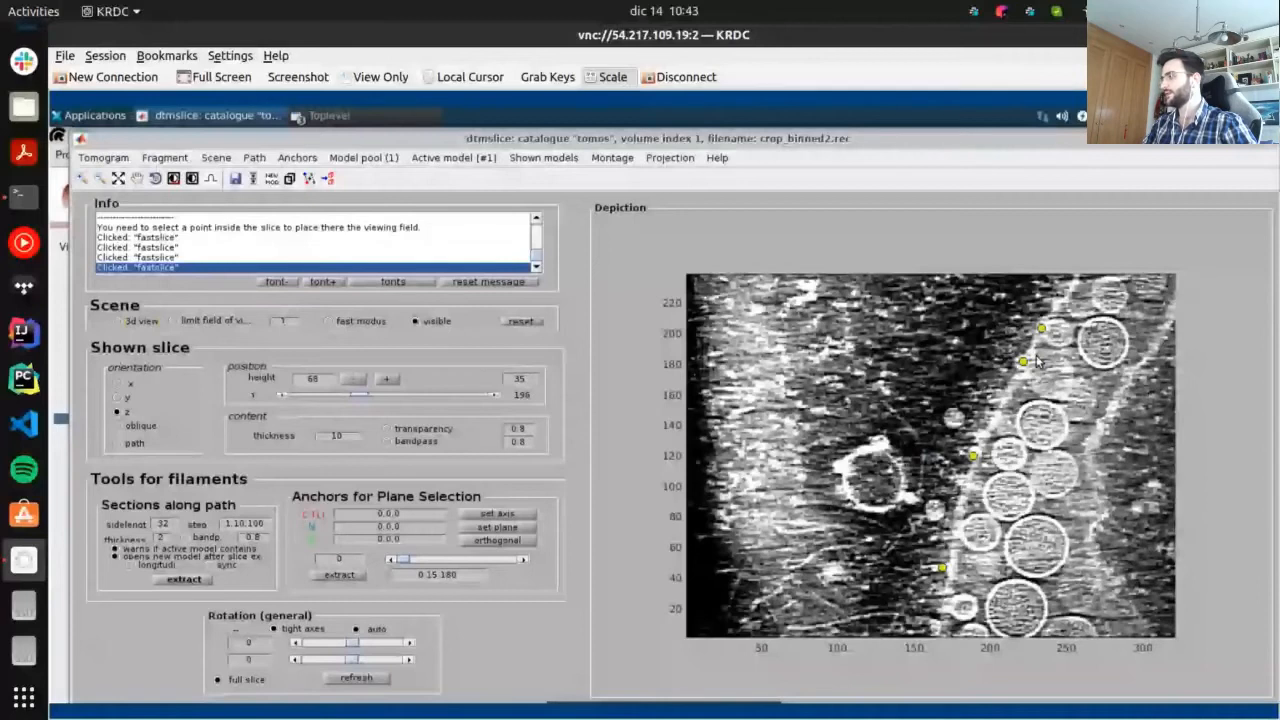
# Pick two membrane points beside the vesicles at slice heights around 106 to 110, about x 203, y 155 and x 176, y 80
pyautogui.scroll(10, 1037, 362)
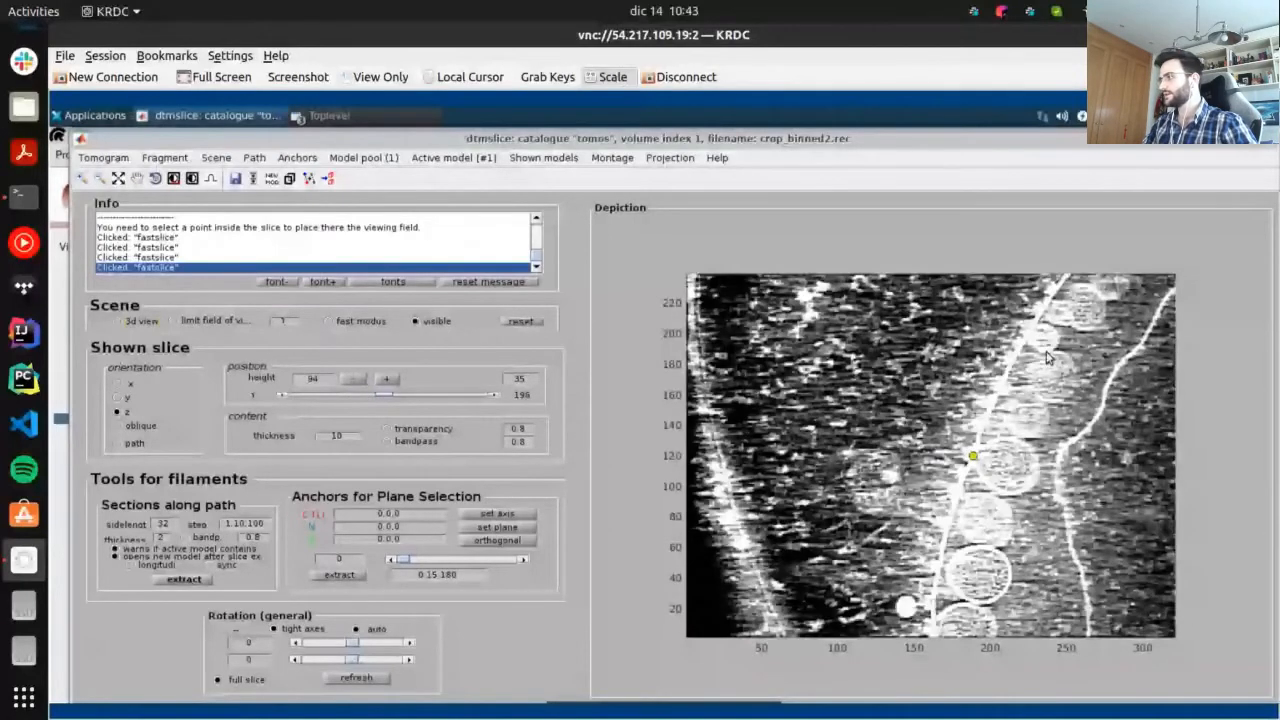
pyautogui.scroll(8, 1040, 370)
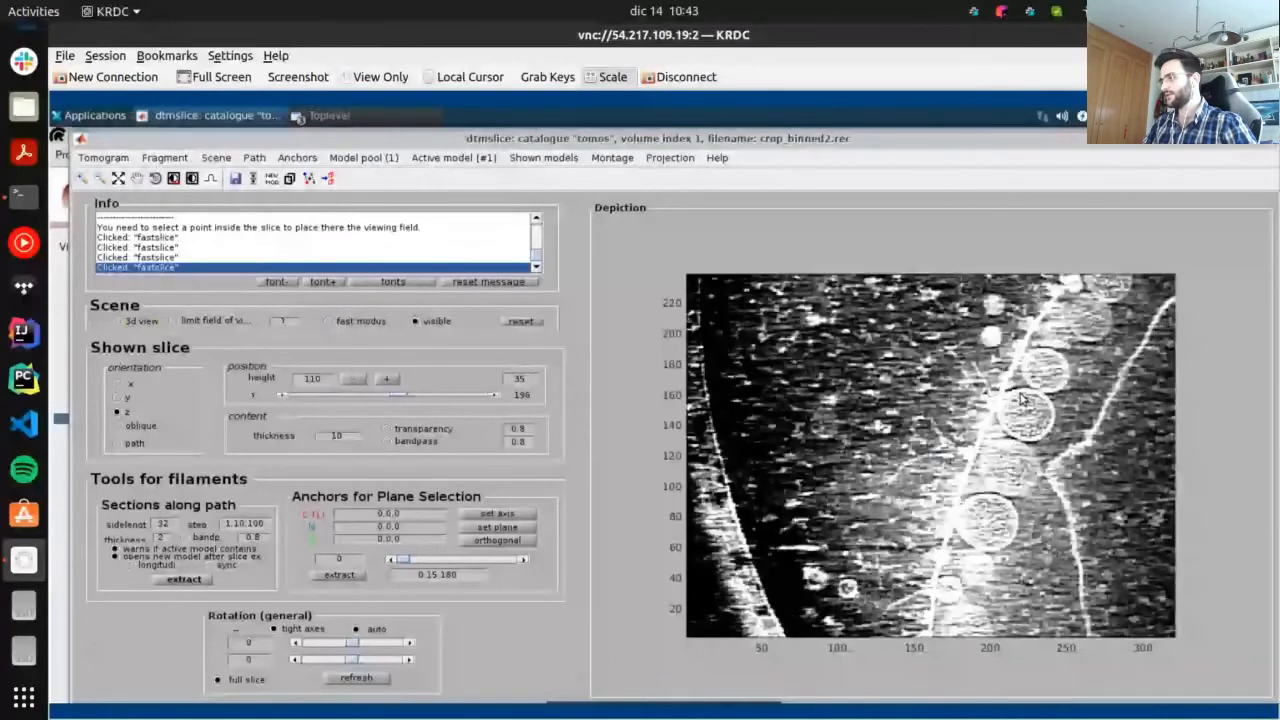
pyautogui.scroll(-2, 1022, 398)
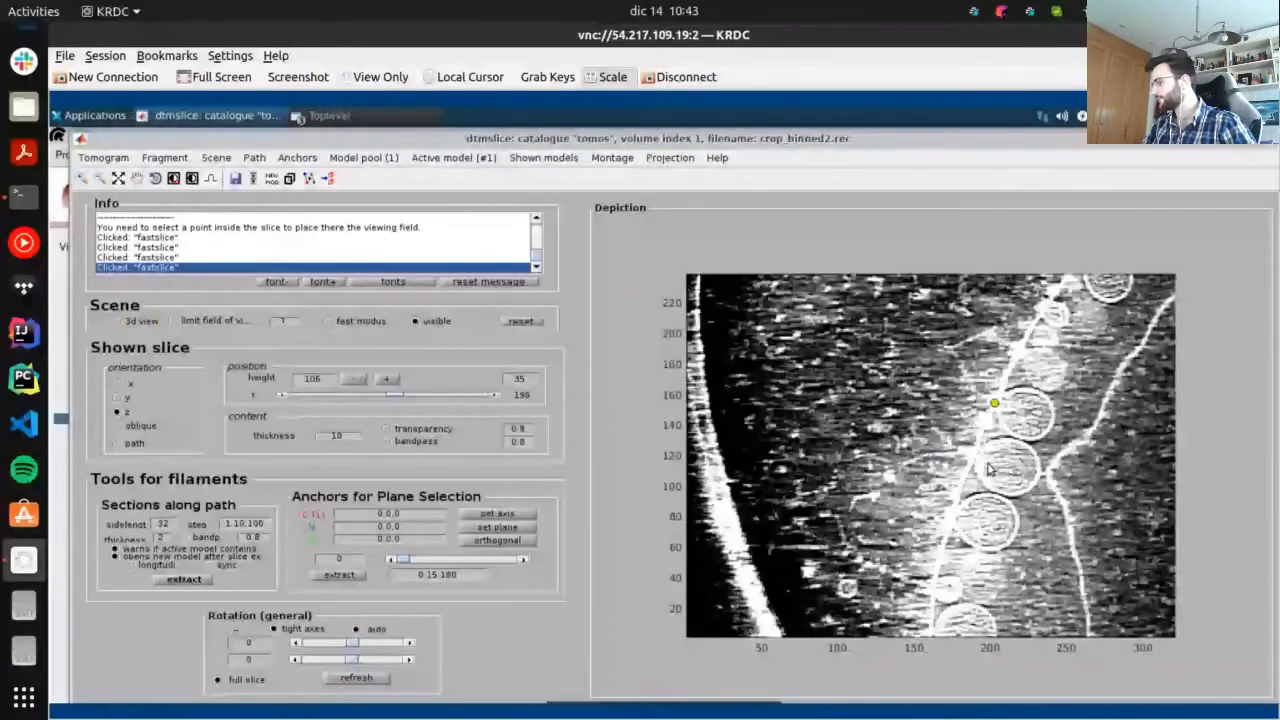
pyautogui.scroll(1, 988, 469)
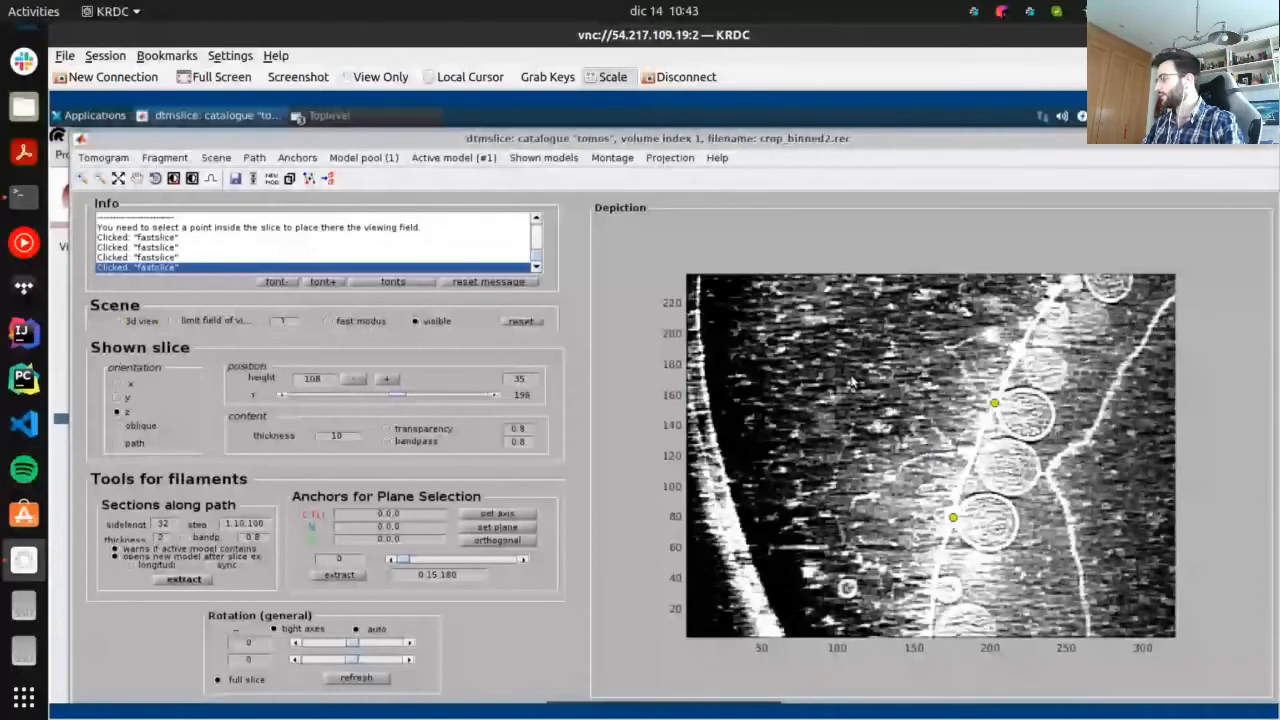
pyautogui.click(953, 520)
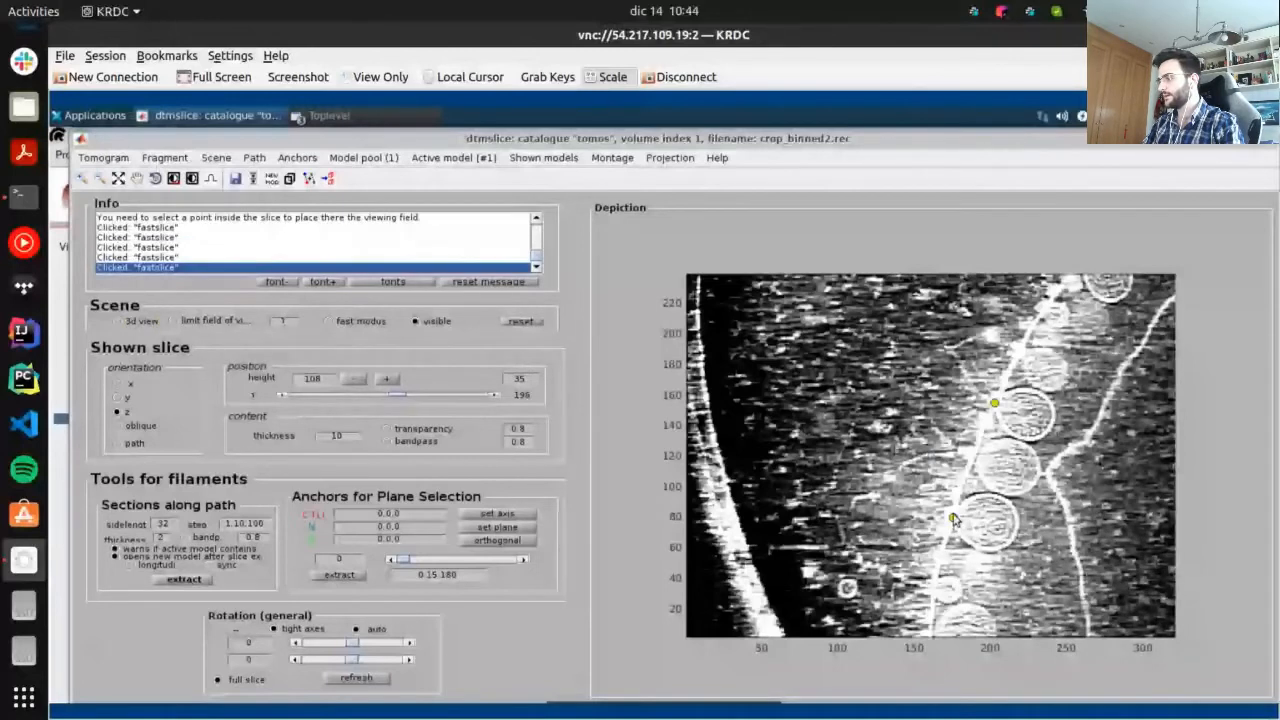
pyautogui.click(953, 520)
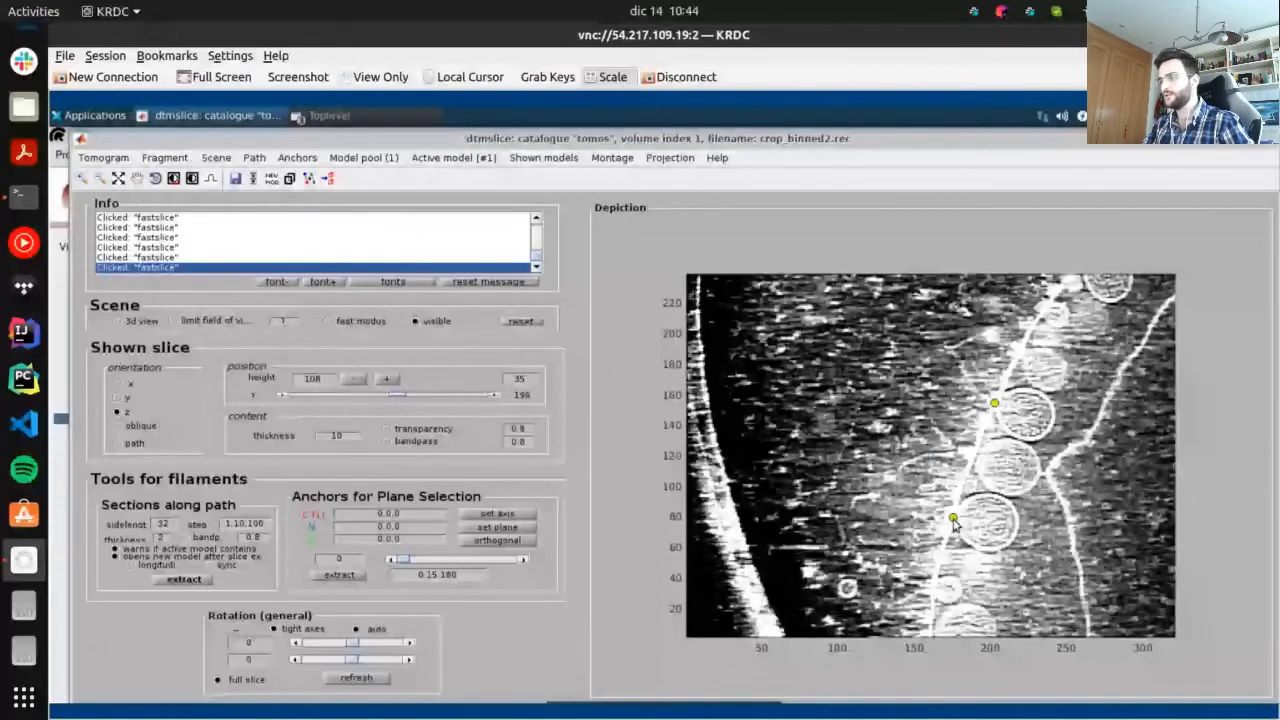
# Turn on the 3D view and rotate it between side-on and top-down to examine how the picked points spread in height
pyautogui.click(117, 320)
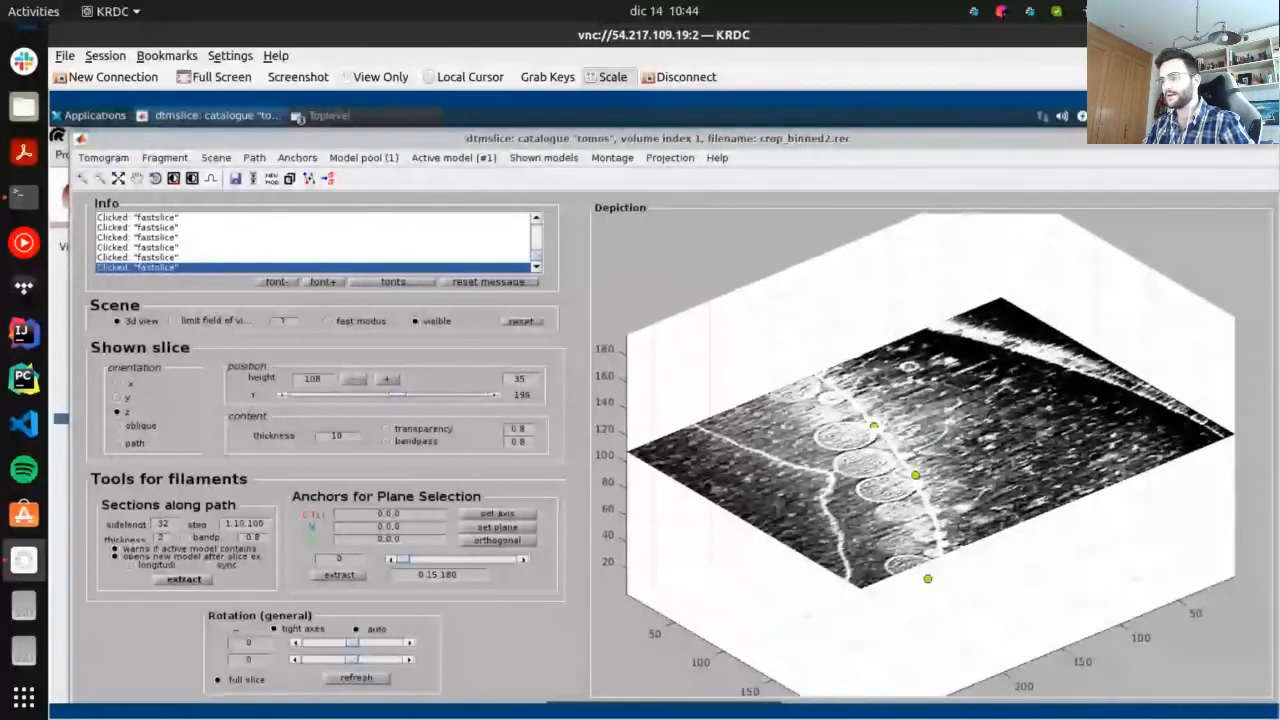
pyautogui.rightClick(798, 517)
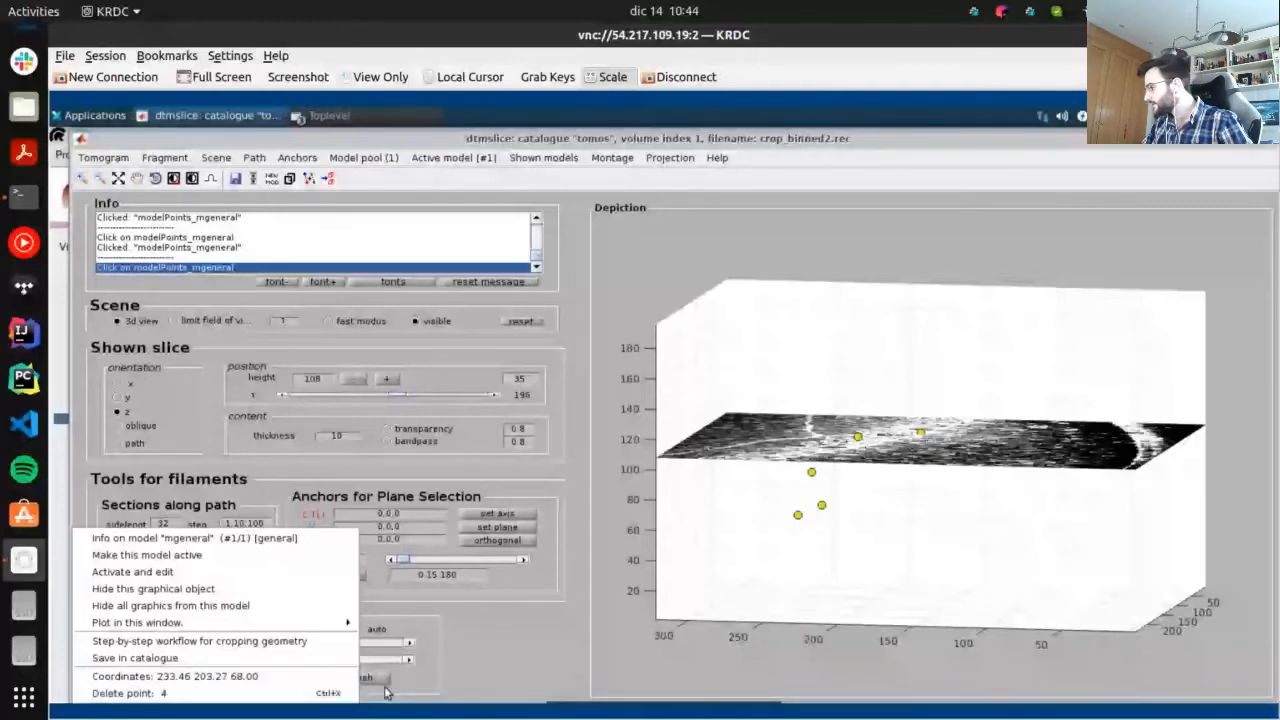
pyautogui.click(808, 541)
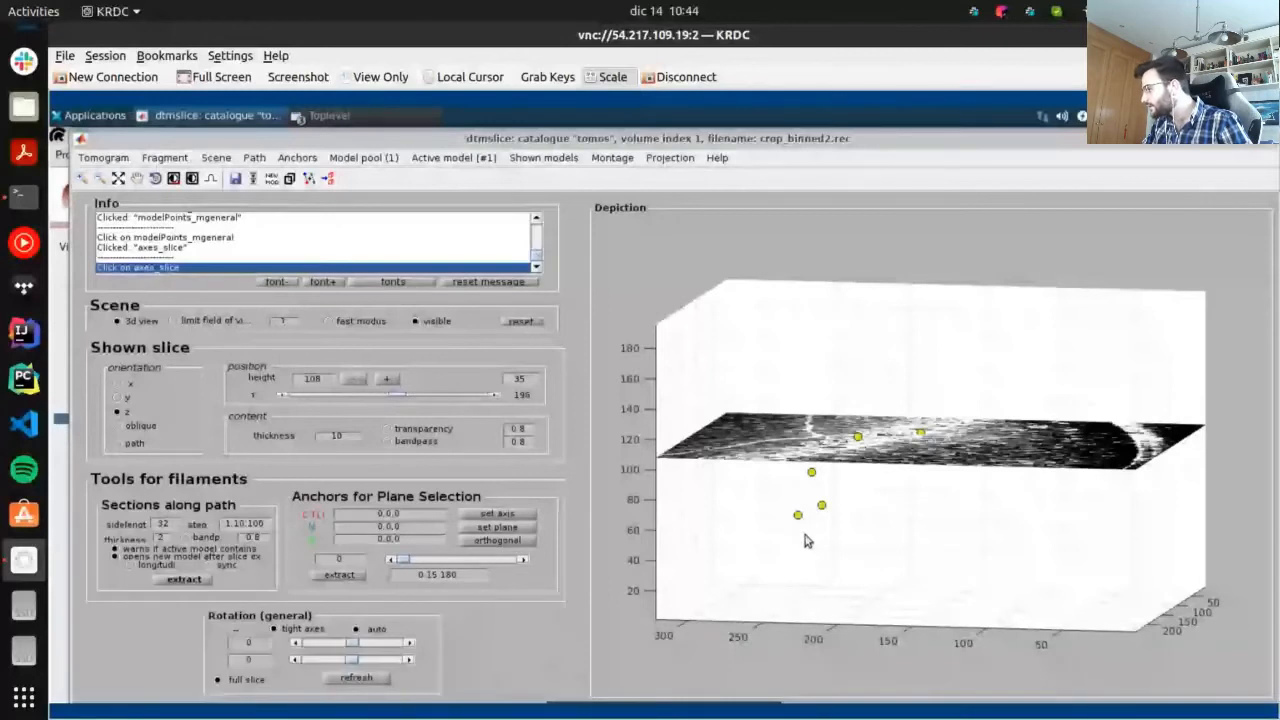
pyautogui.moveTo(808, 541); pyautogui.dragTo(800, 582)
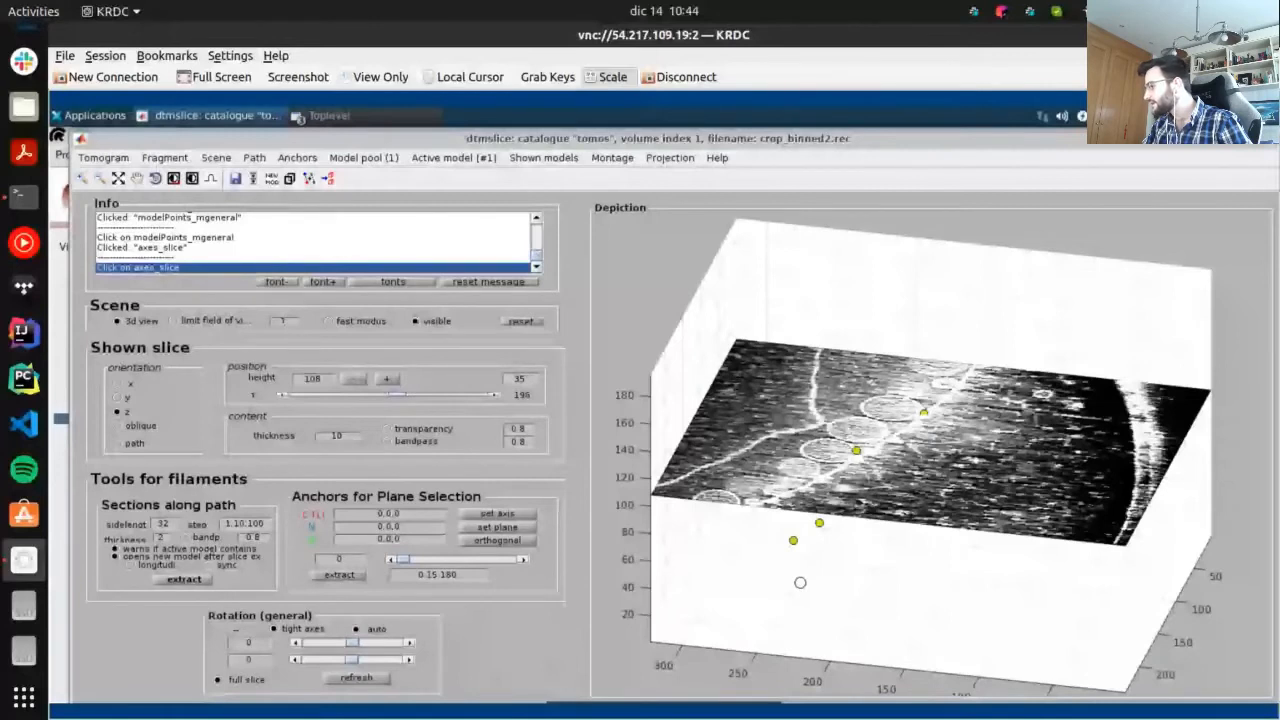
pyautogui.moveTo(800, 582); pyautogui.dragTo(772, 483)
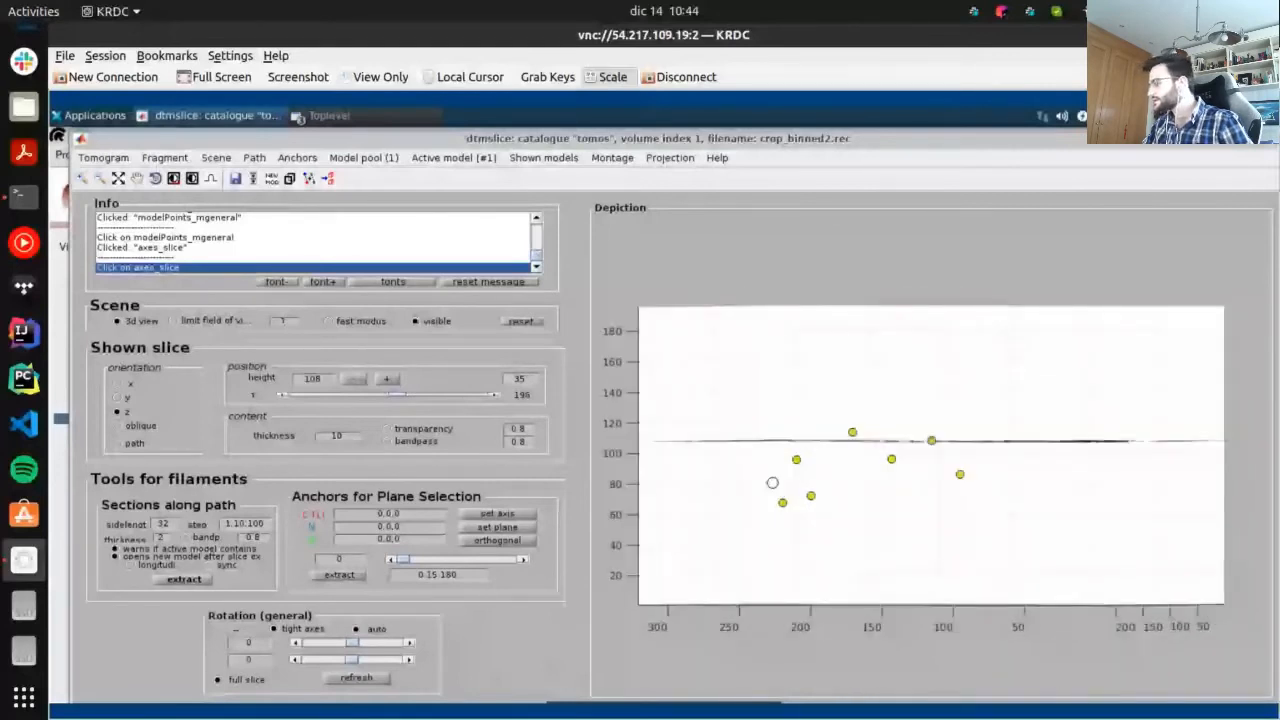
pyautogui.moveTo(772, 483); pyautogui.dragTo(762, 497)
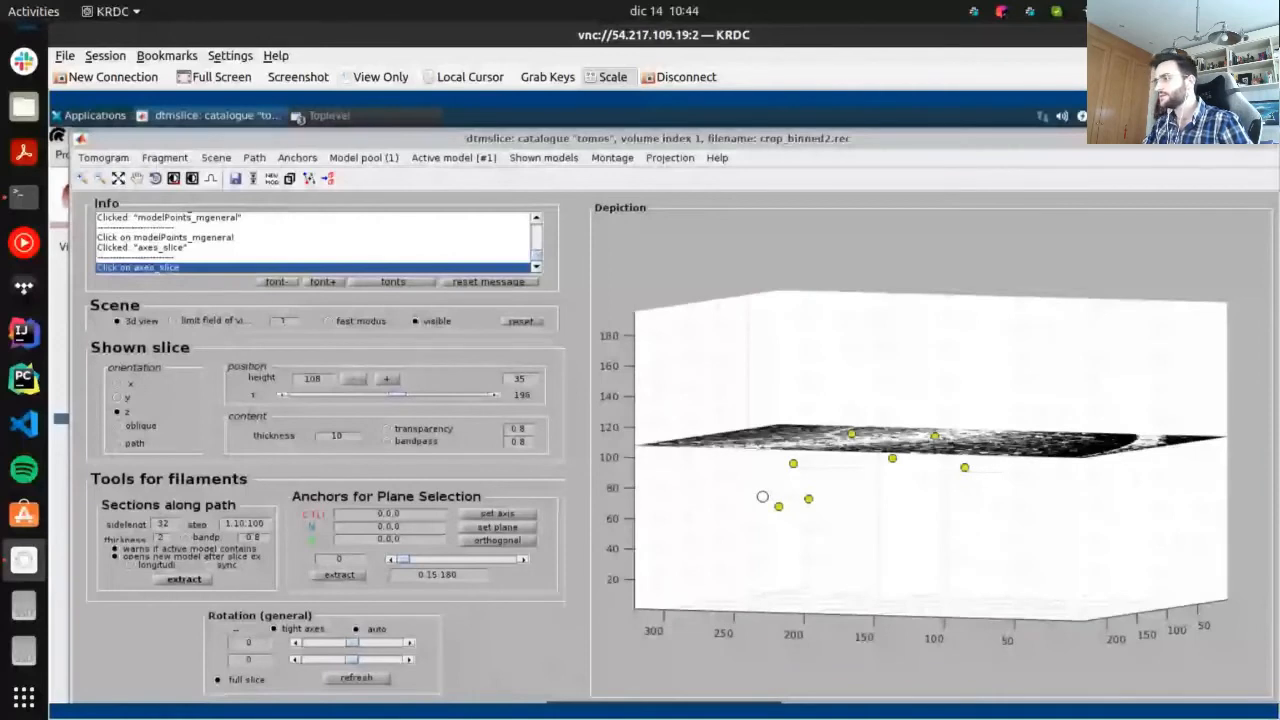
pyautogui.moveTo(762, 497); pyautogui.dragTo(810, 515)
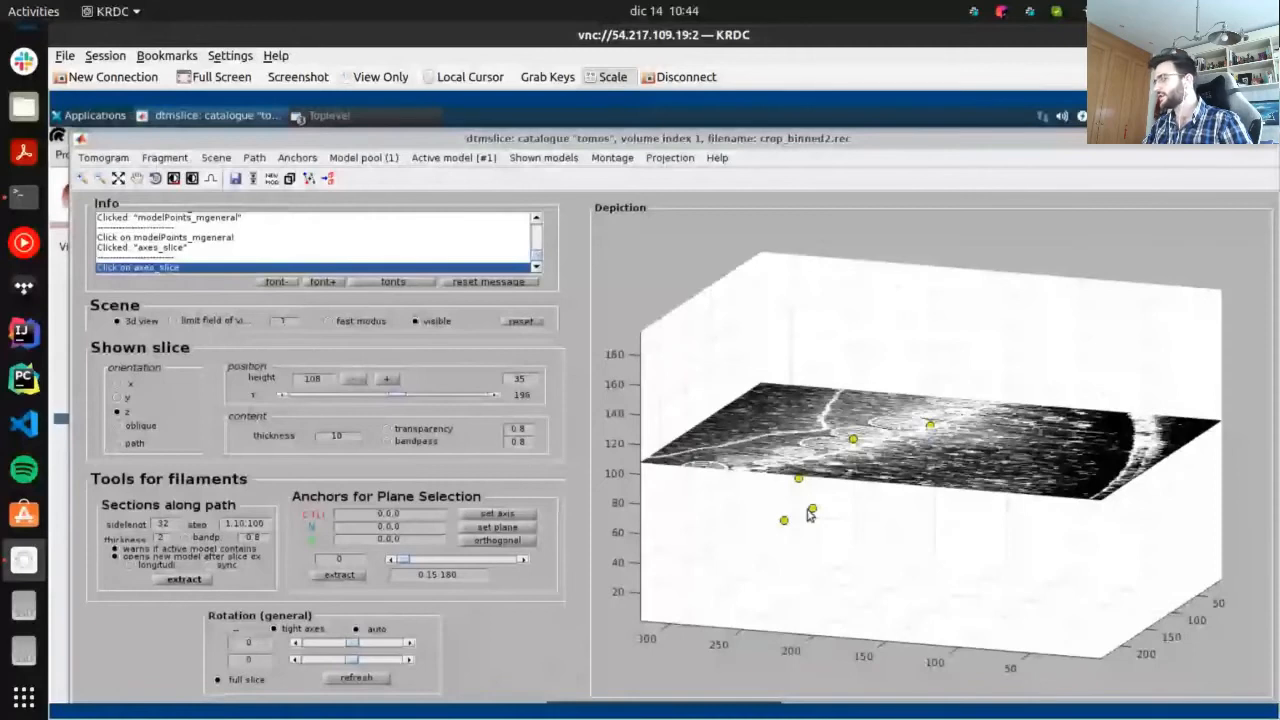
pyautogui.moveTo(810, 515); pyautogui.dragTo(795, 525)
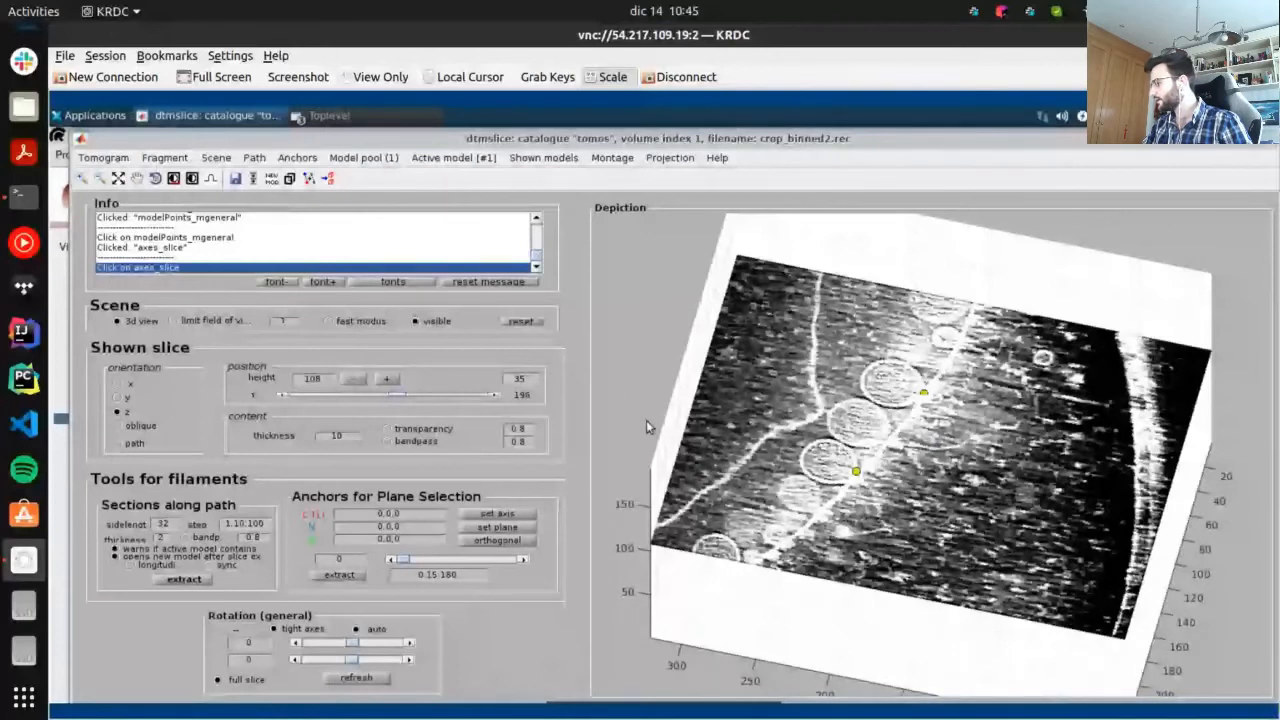
# Tilt the 3D scene and move the z slice between heights 104 and 72 to compare the picked points with the membrane
pyautogui.click(828, 620)
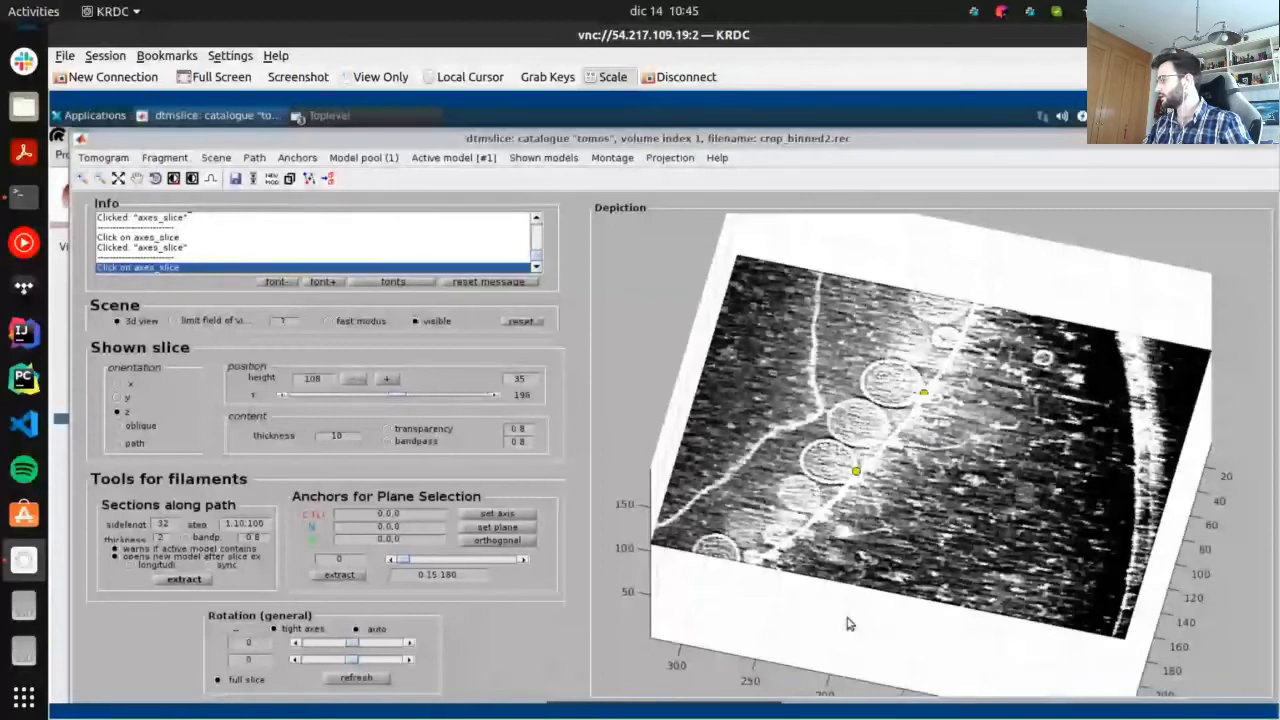
pyautogui.moveTo(848, 624); pyautogui.dragTo(858, 562)
pyautogui.moveTo(905, 464)
pyautogui.mouseDown()
pyautogui.moveTo(908, 492)
pyautogui.moveTo(909, 470)
pyautogui.mouseUp()
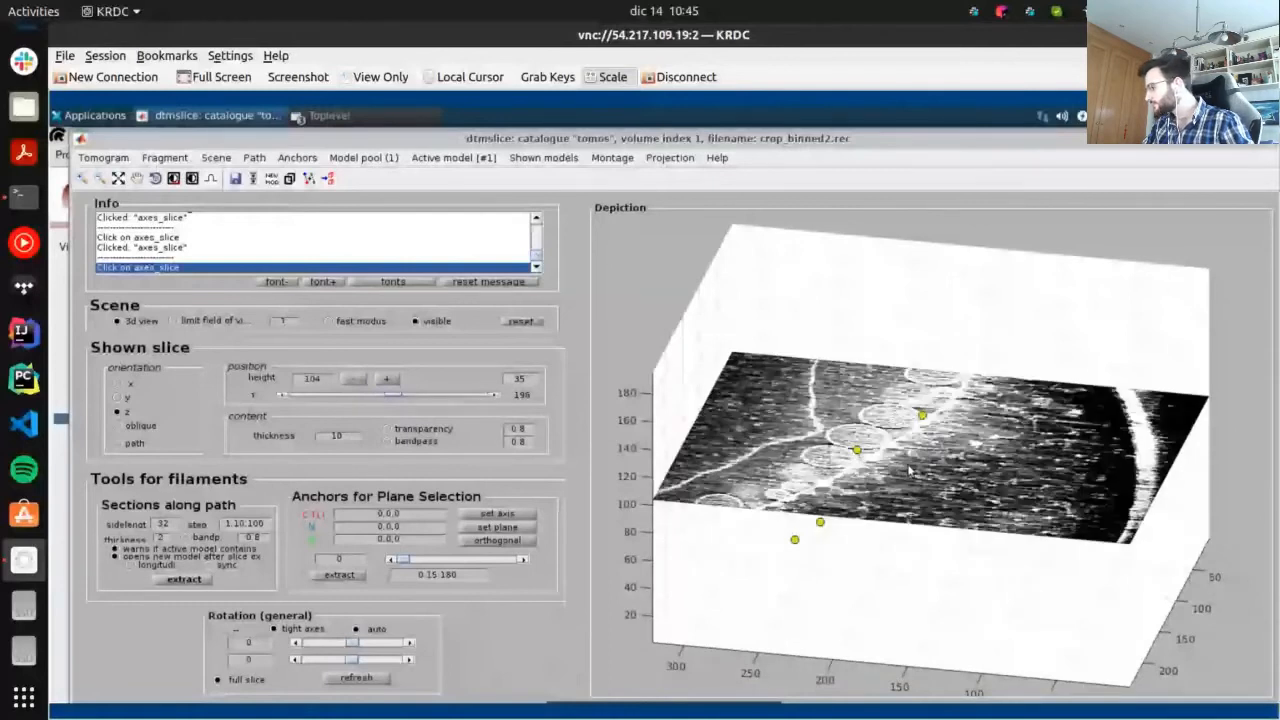
pyautogui.scroll(-3, 909, 470)
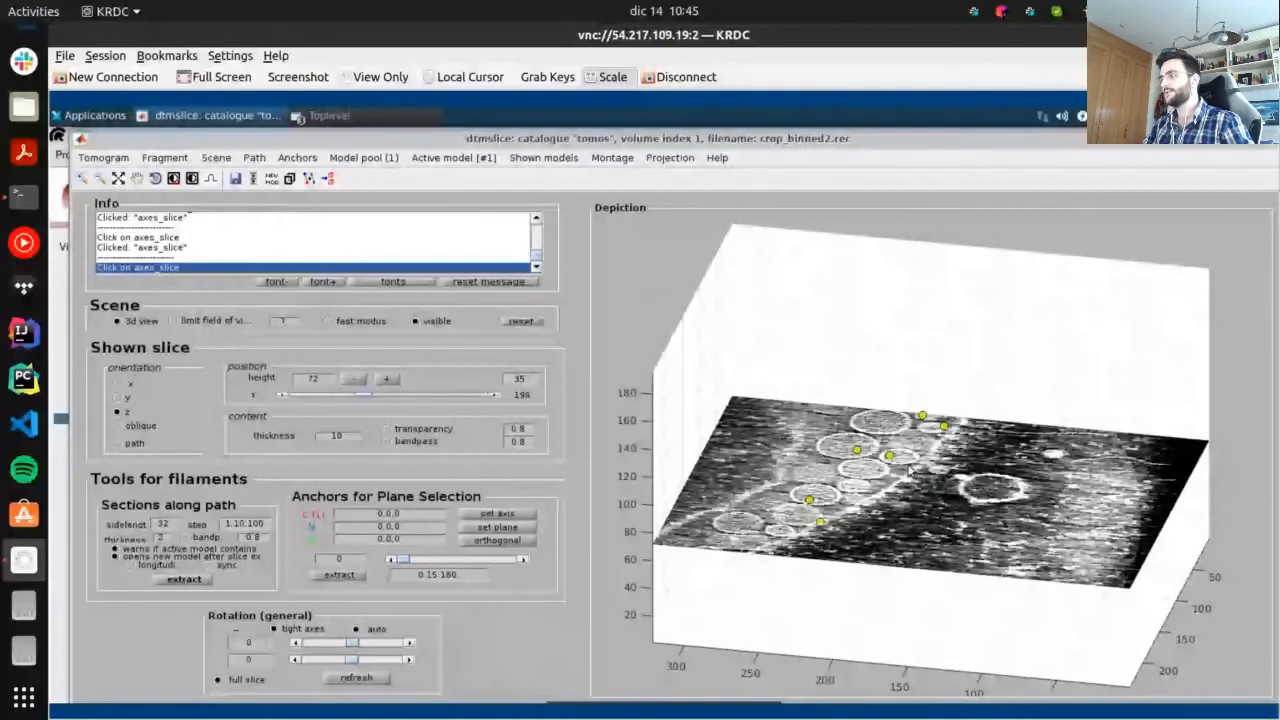
pyautogui.scroll(1, 909, 470)
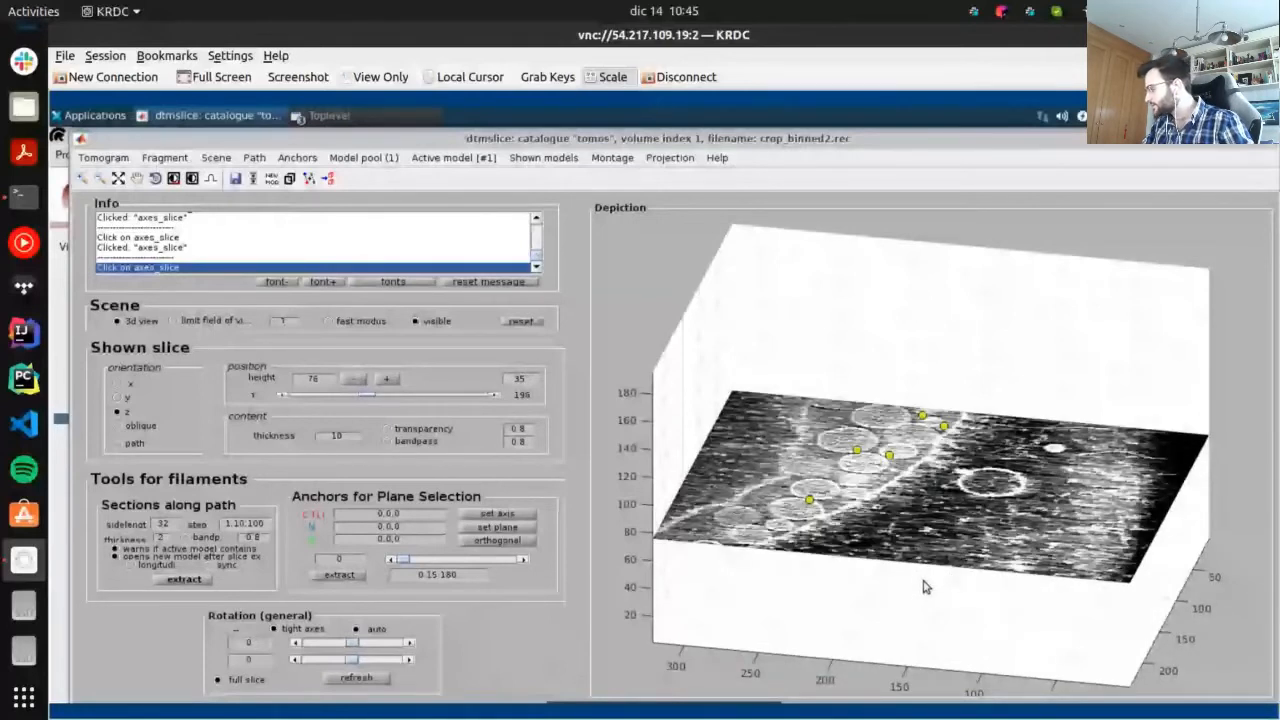
pyautogui.moveTo(924, 587); pyautogui.dragTo(901, 622)
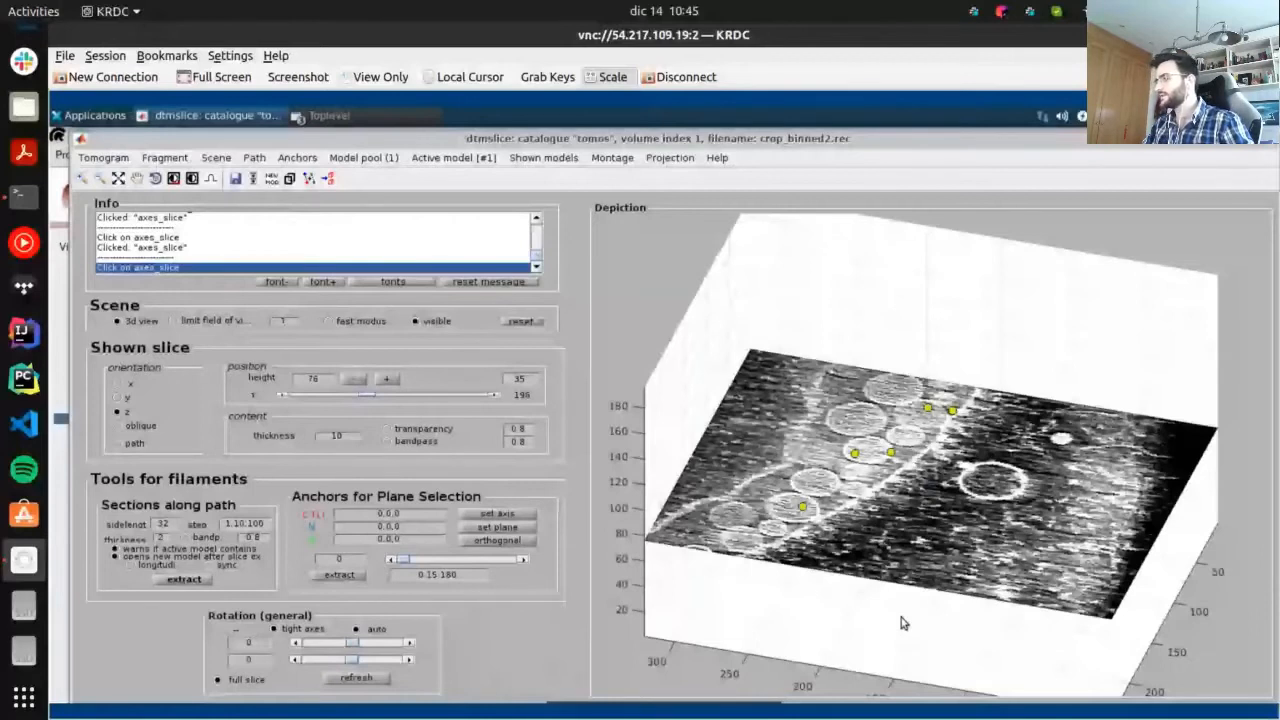
pyautogui.moveTo(901, 617); pyautogui.dragTo(877, 578)
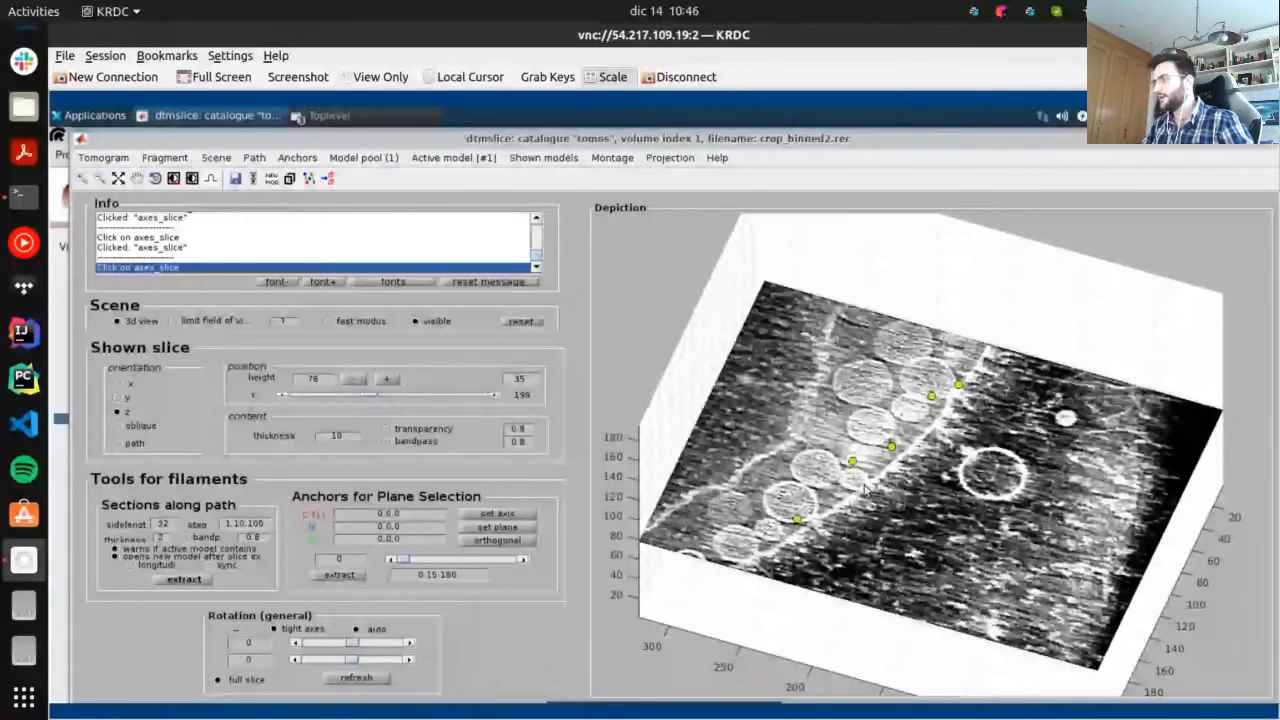
# Browse the tomogram's z slices between heights 60 and 88 to check the picked points against the membrane
pyautogui.moveTo(838, 633)
pyautogui.mouseDown()
pyautogui.moveTo(836, 595)
pyautogui.moveTo(836, 620)
pyautogui.mouseUp()
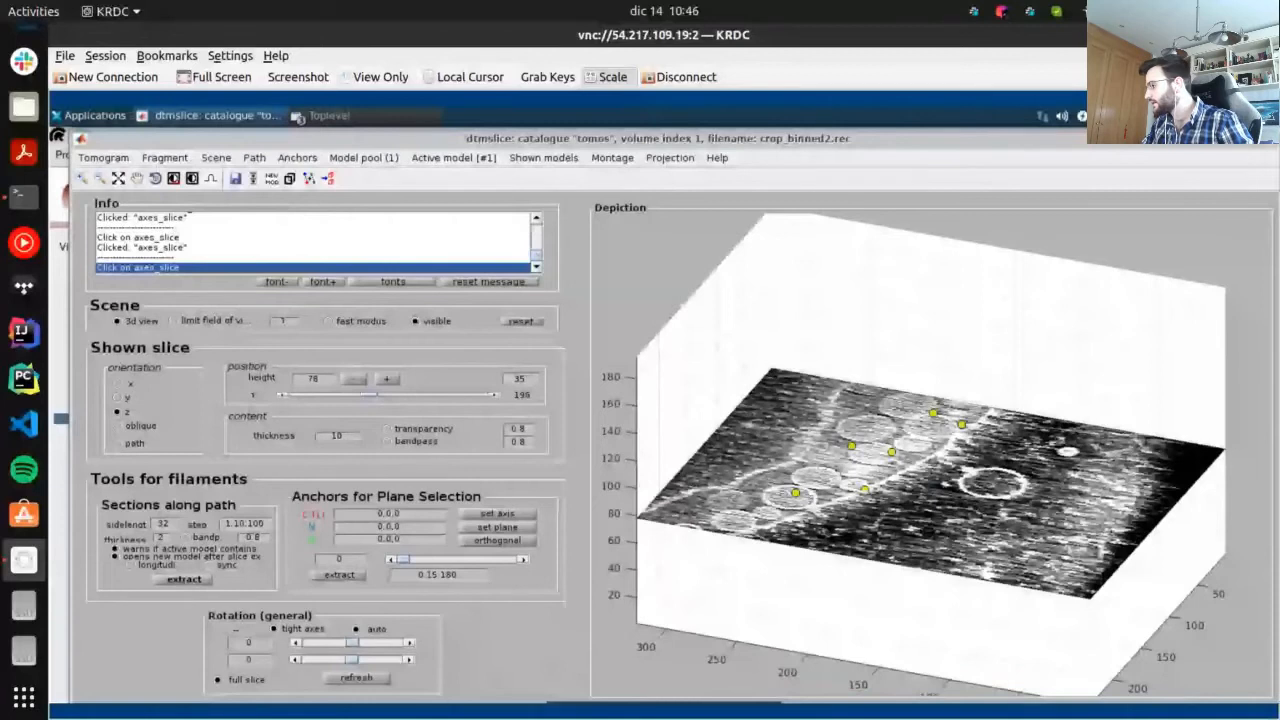
pyautogui.moveTo(836, 620); pyautogui.dragTo(840, 560)
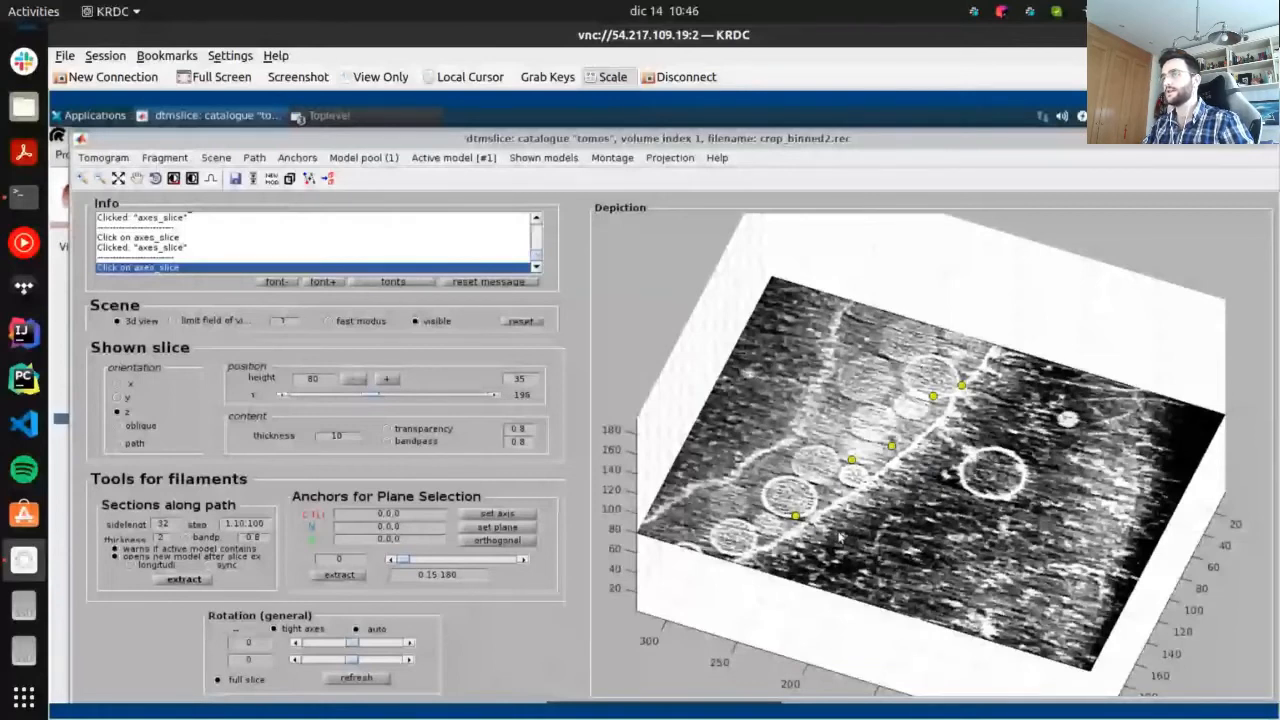
pyautogui.scroll(-8, 840, 536)
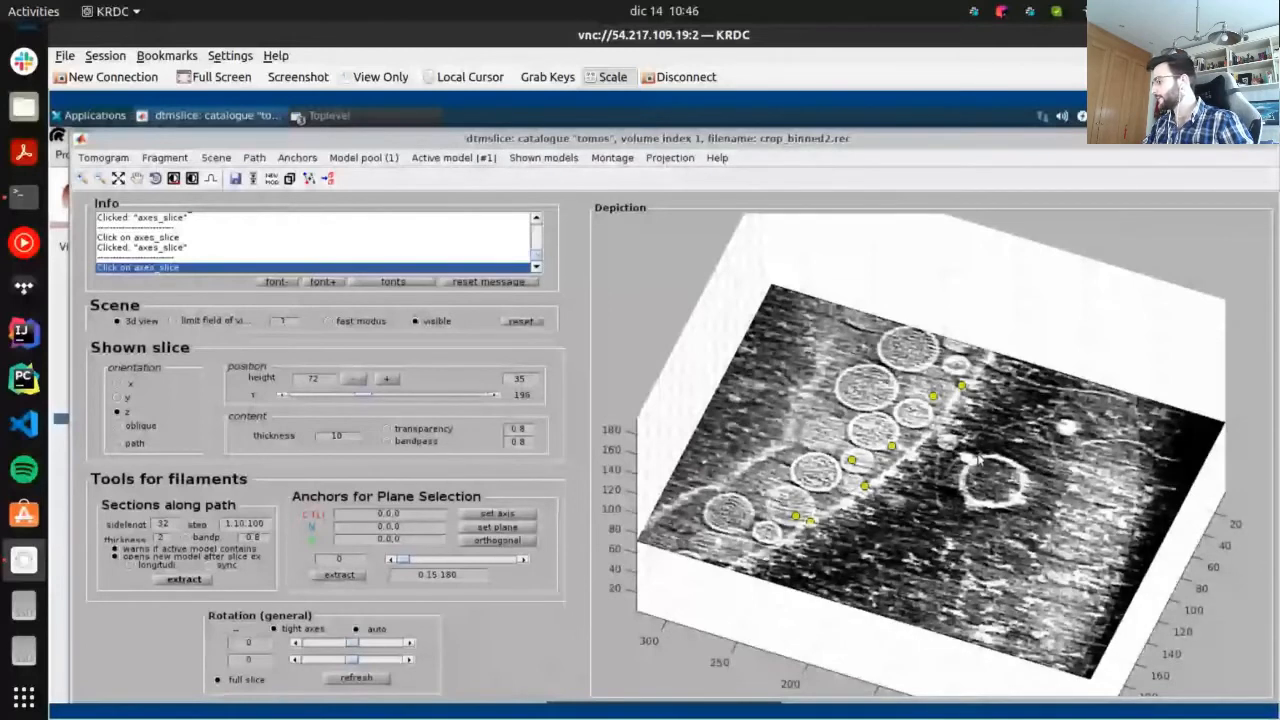
pyautogui.scroll(-4, 964, 468)
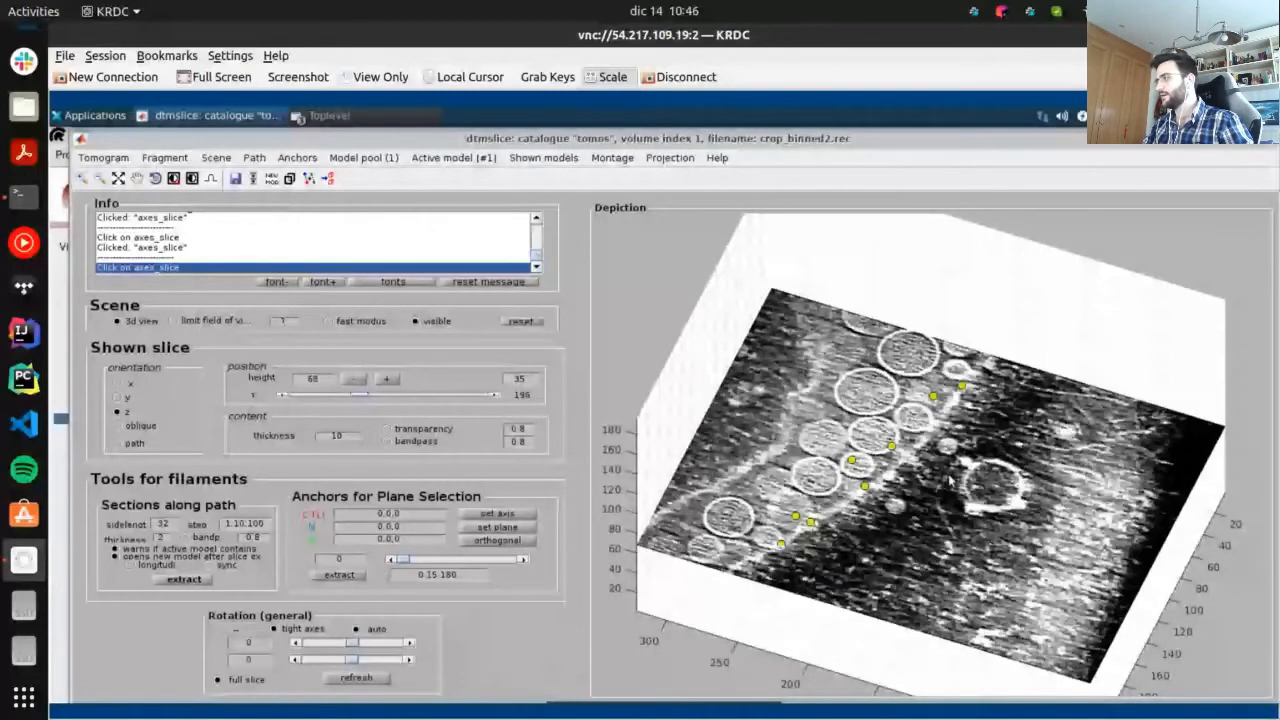
pyautogui.scroll(-8, 950, 473)
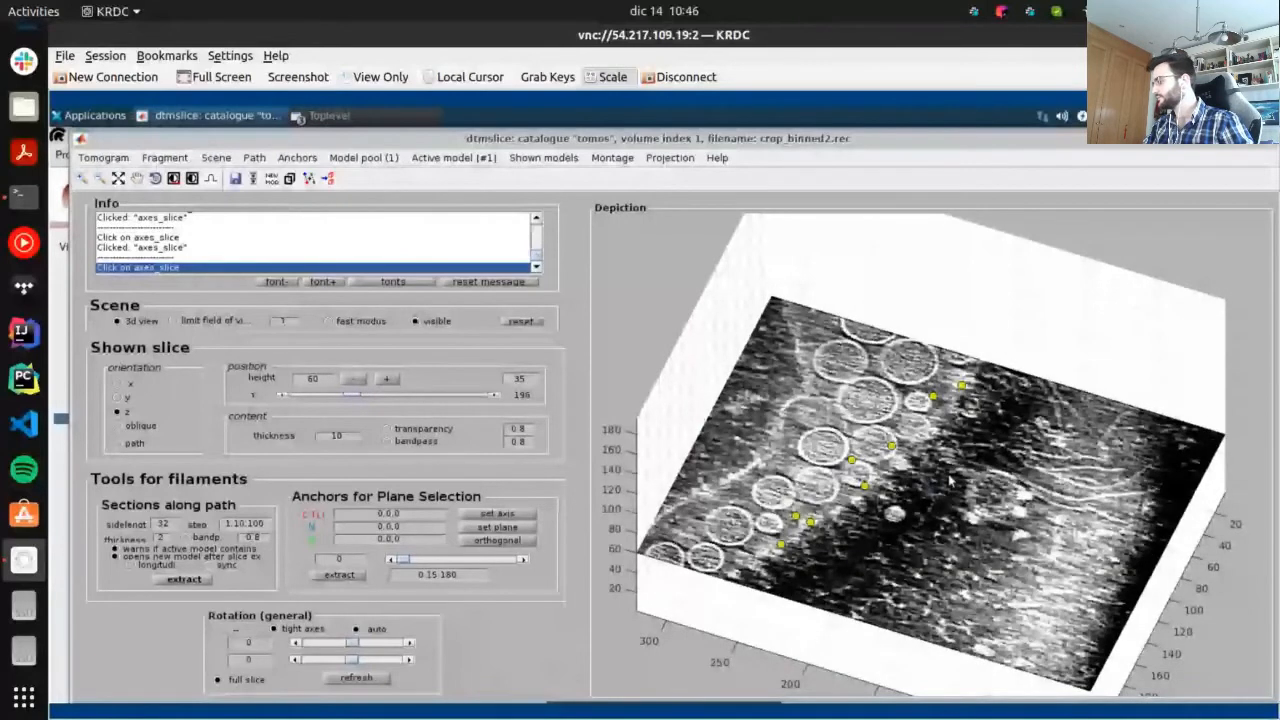
pyautogui.scroll(4, 948, 476)
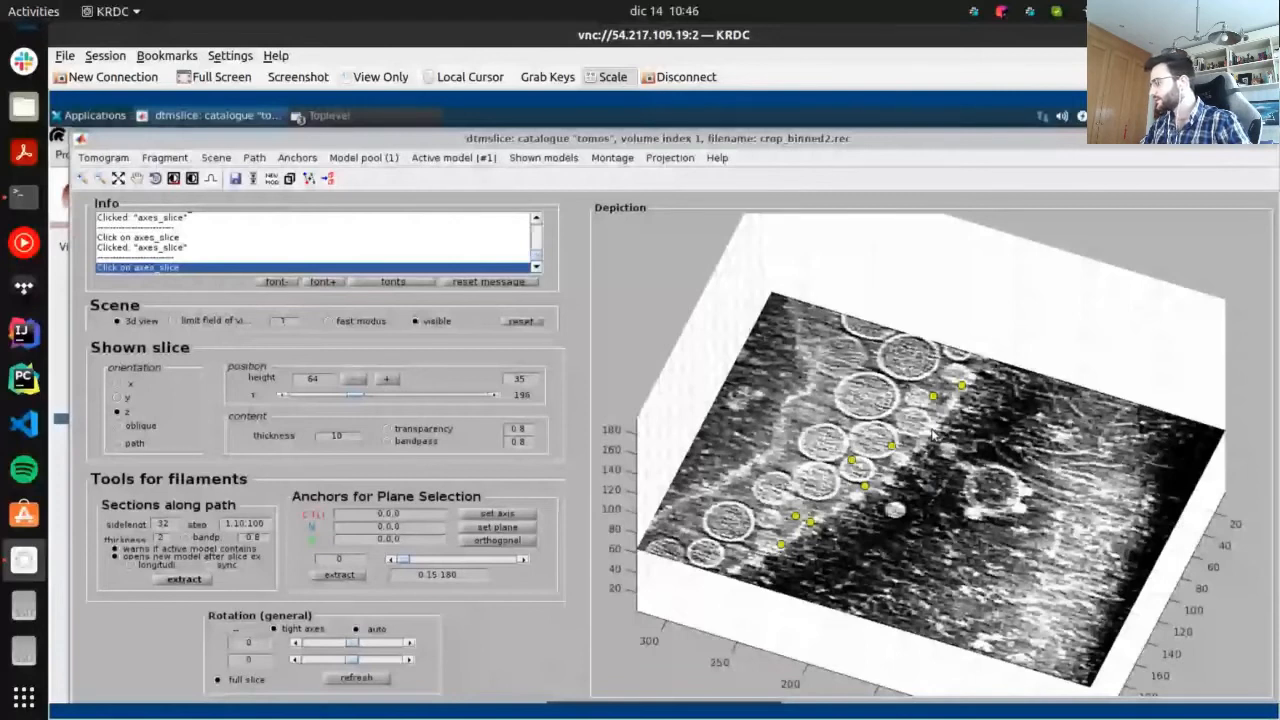
pyautogui.scroll(6, 932, 434)
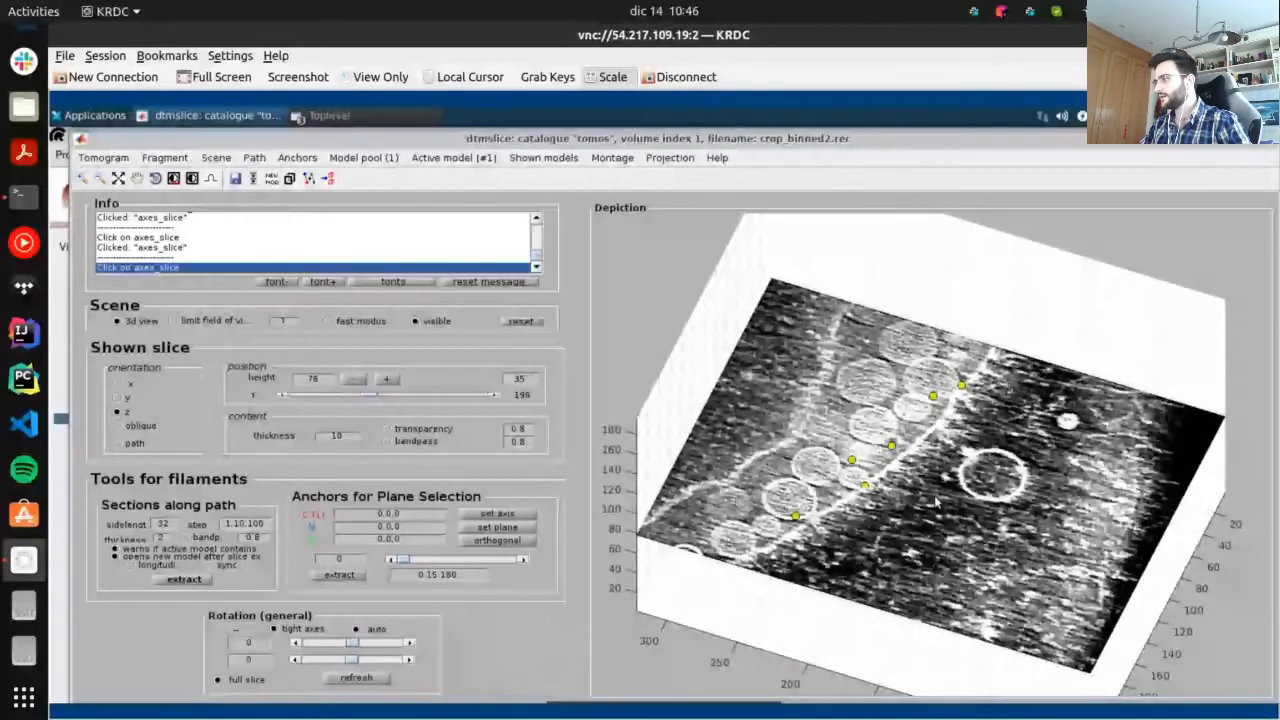
pyautogui.scroll(6, 935, 501)
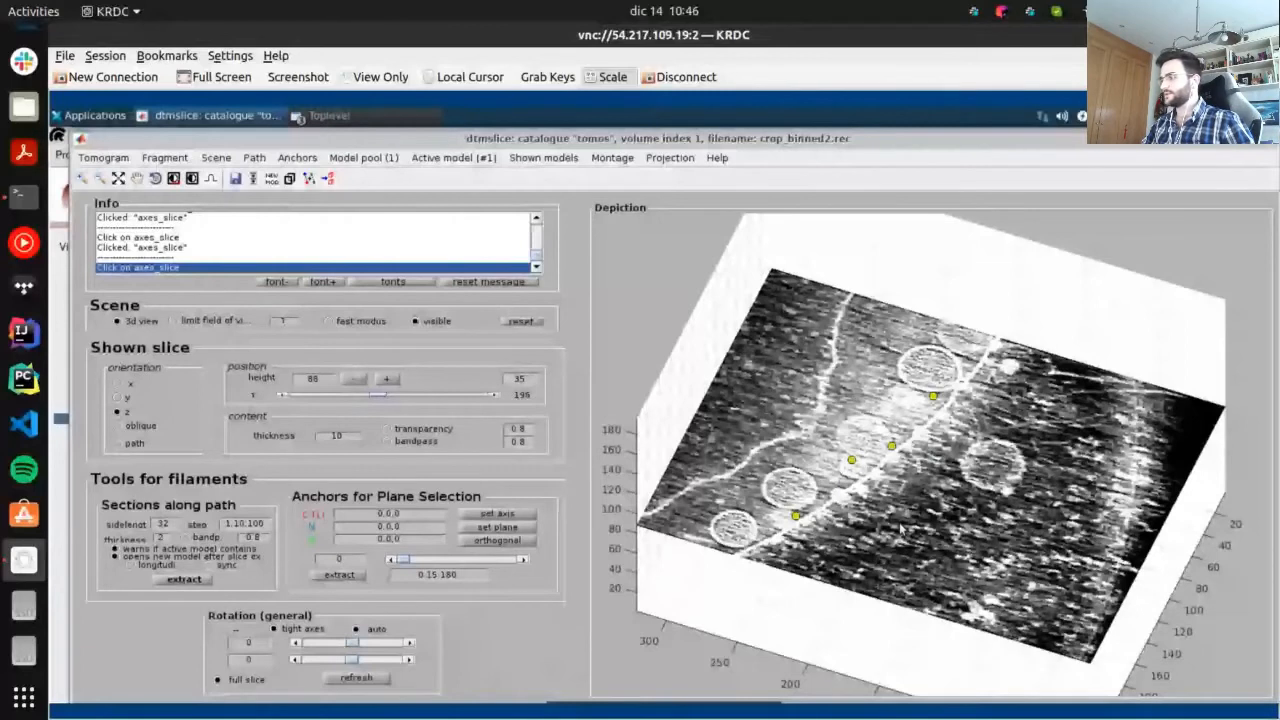
# Rotate the 3D depiction between steep and shallow angles and browse nearby z slices to inspect where the picked points lie in depth
pyautogui.moveTo(900, 524); pyautogui.dragTo(877, 380)
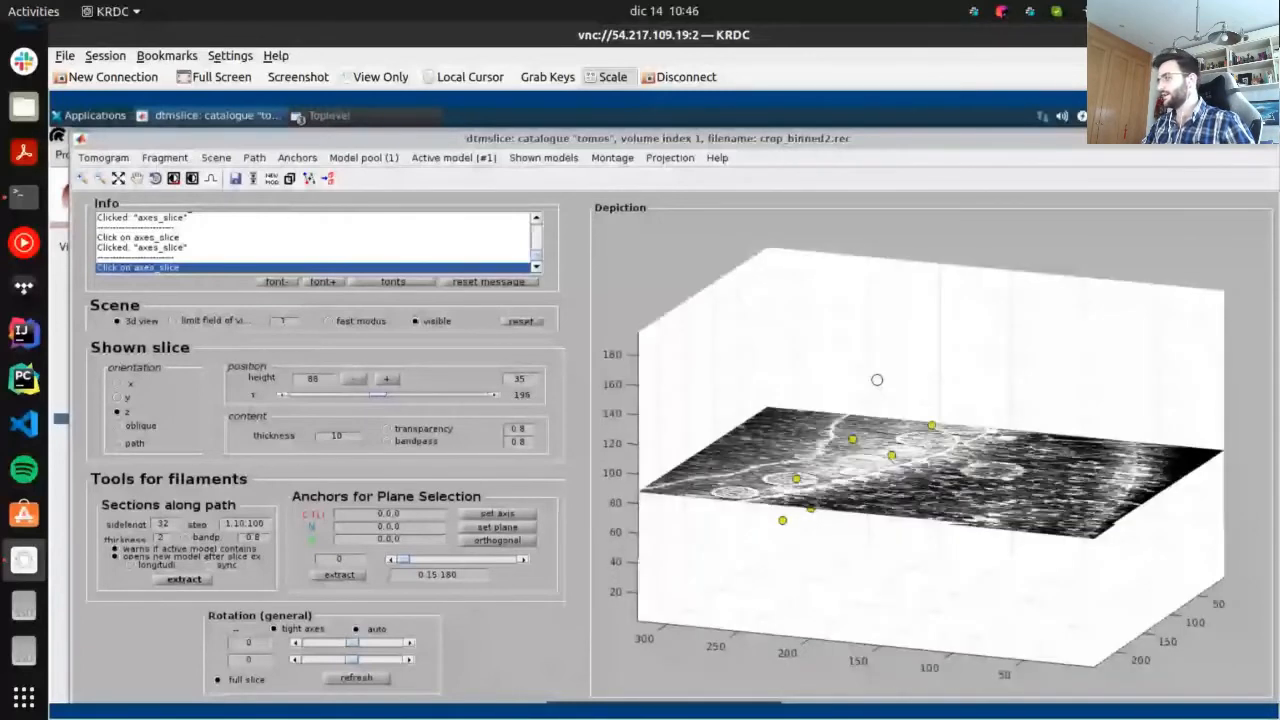
pyautogui.moveTo(877, 380); pyautogui.dragTo(903, 456)
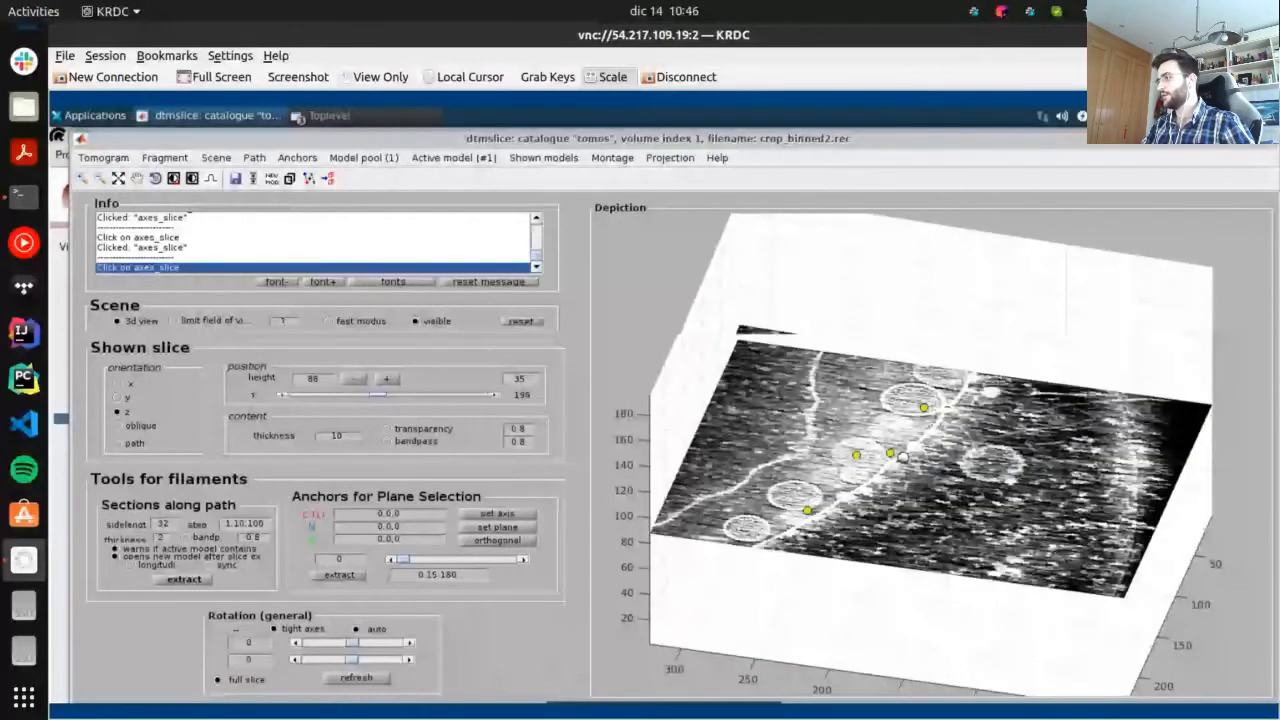
pyautogui.moveTo(903, 456); pyautogui.dragTo(878, 425)
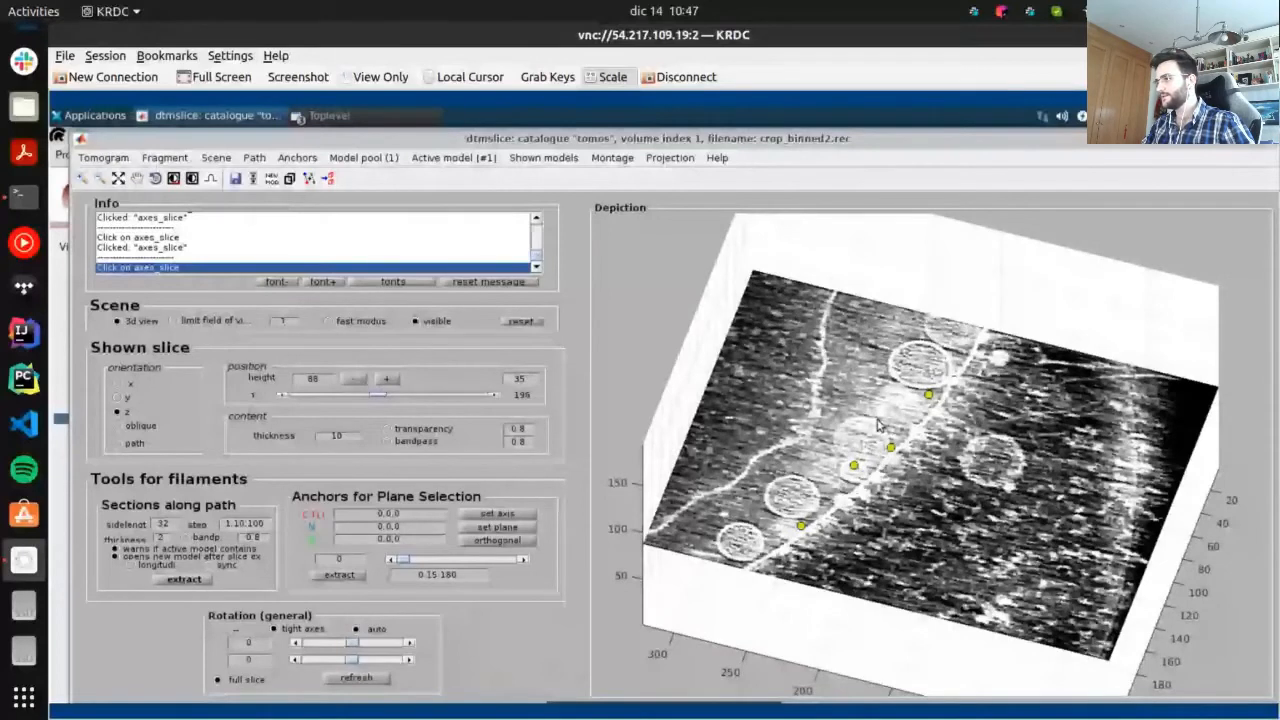
pyautogui.moveTo(866, 441); pyautogui.dragTo(846, 468)
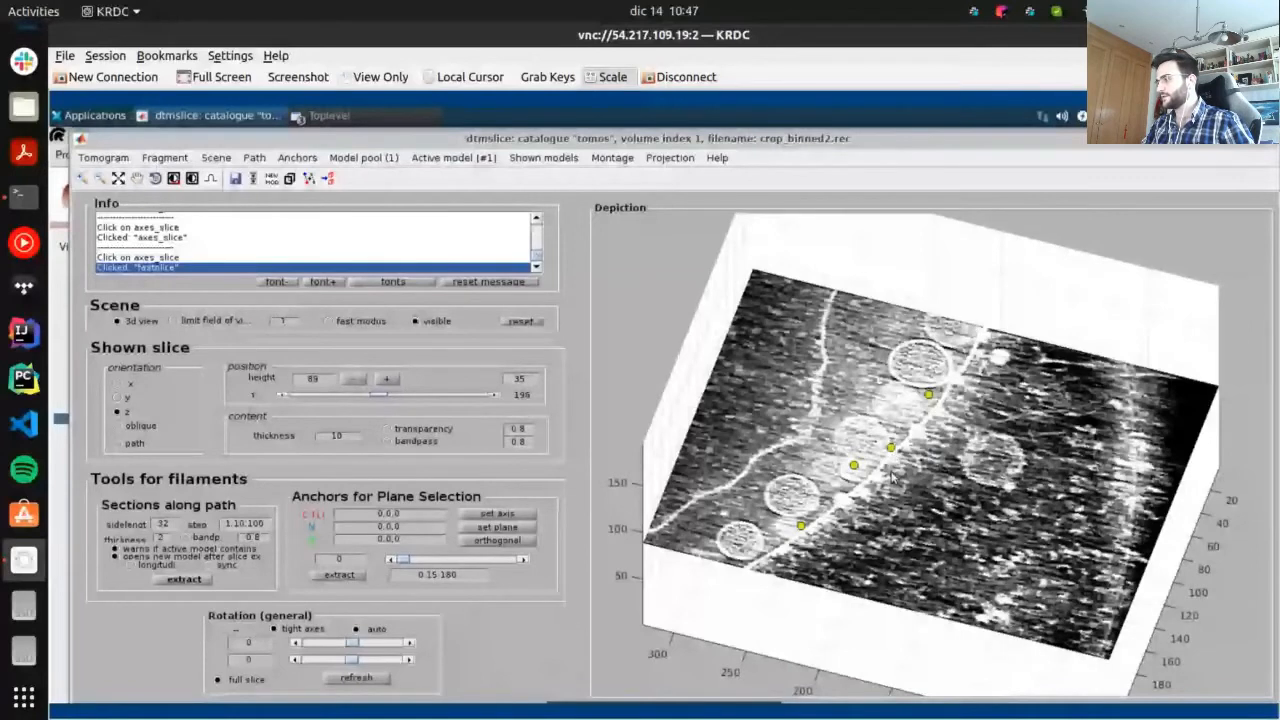
pyautogui.moveTo(880, 467); pyautogui.dragTo(869, 385)
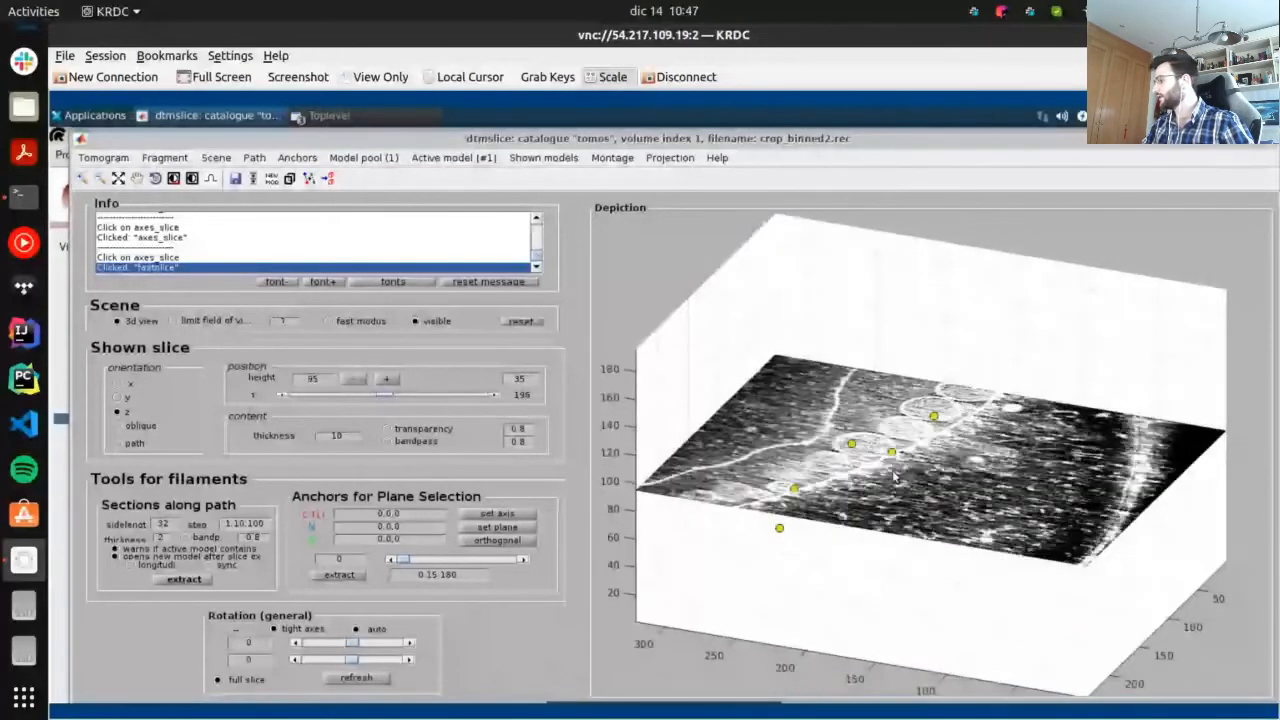
pyautogui.scroll(8, 895, 478)
pyautogui.scroll(-2, 895, 478)
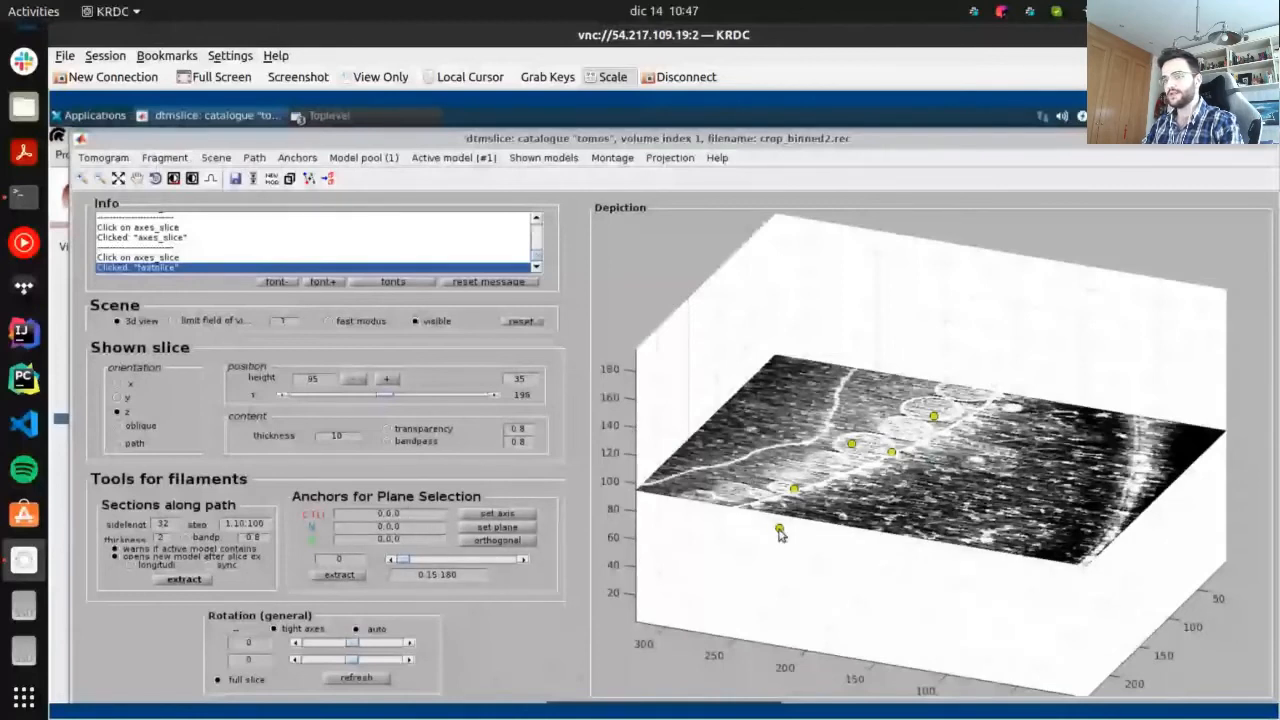
# Show the options for the picked point lying below the slice, including its deletion, and dismiss them
pyautogui.rightClick(780, 533)
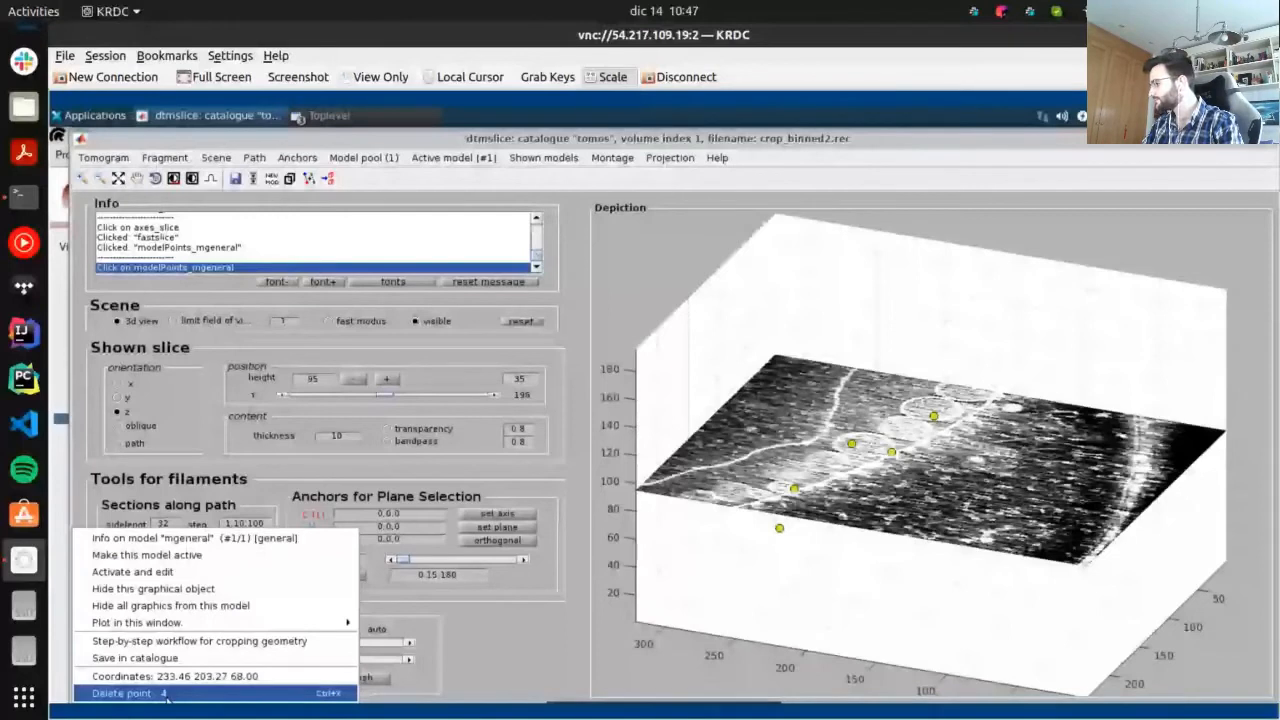
pyautogui.click(826, 620)
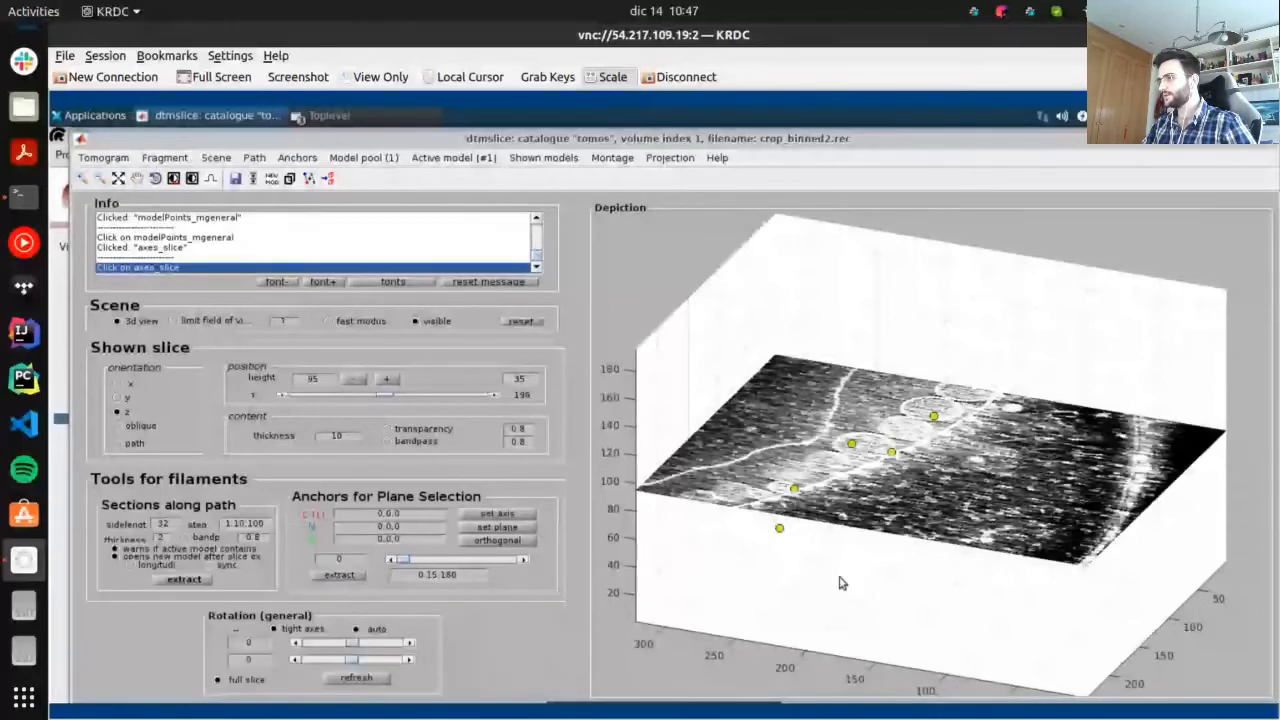
# Add three more model points along the membrane on the z slices at heights of about 127 to 131
pyautogui.moveTo(840, 583); pyautogui.dragTo(868, 577)
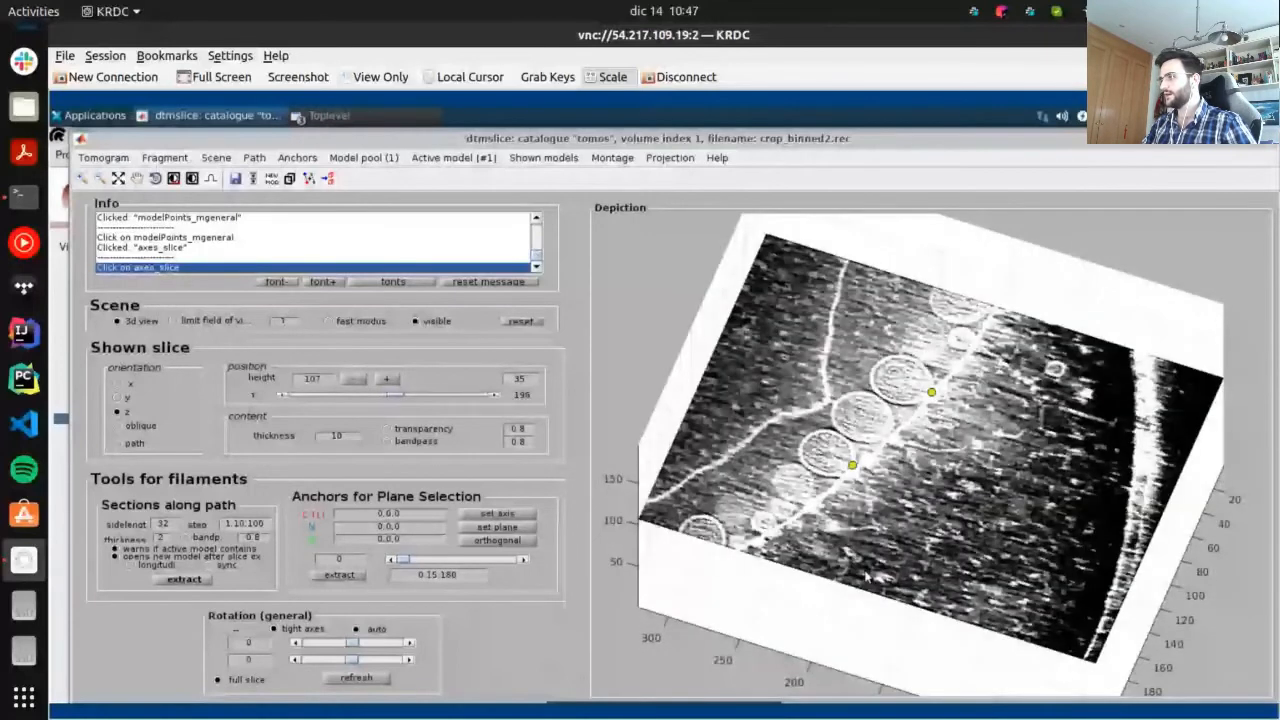
pyautogui.scroll(-3, 866, 578)
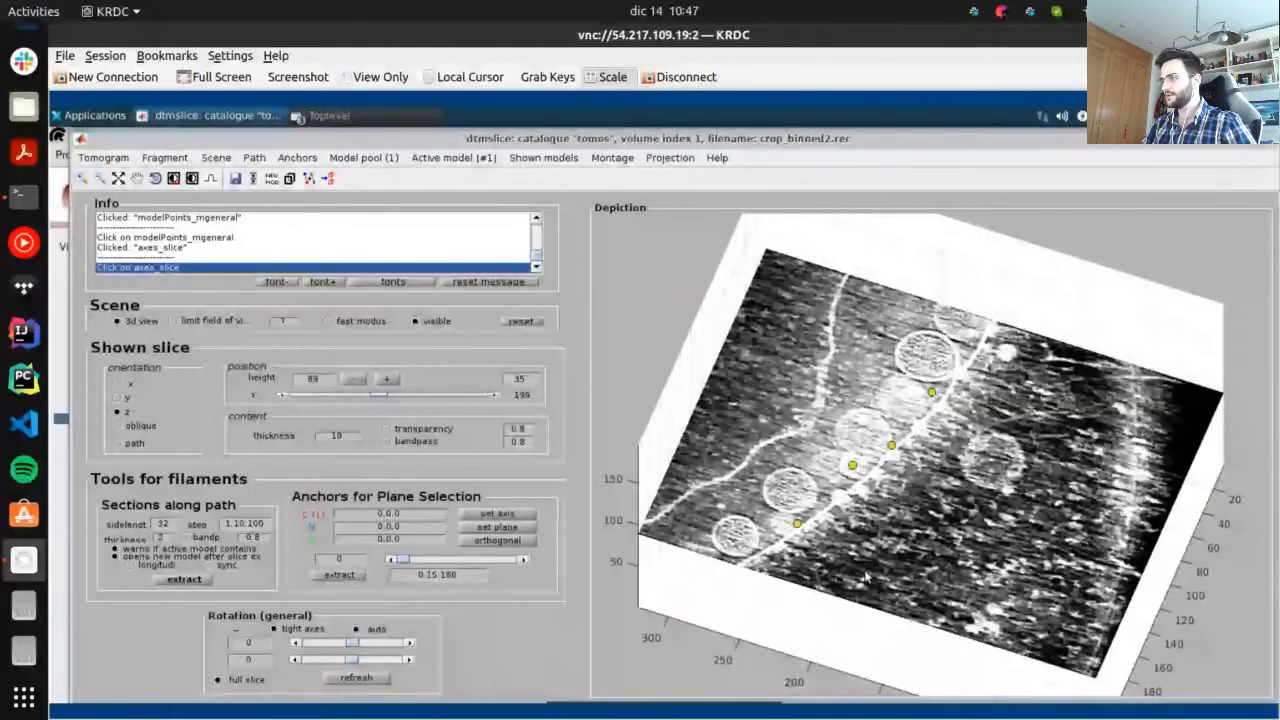
pyautogui.scroll(4, 866, 576)
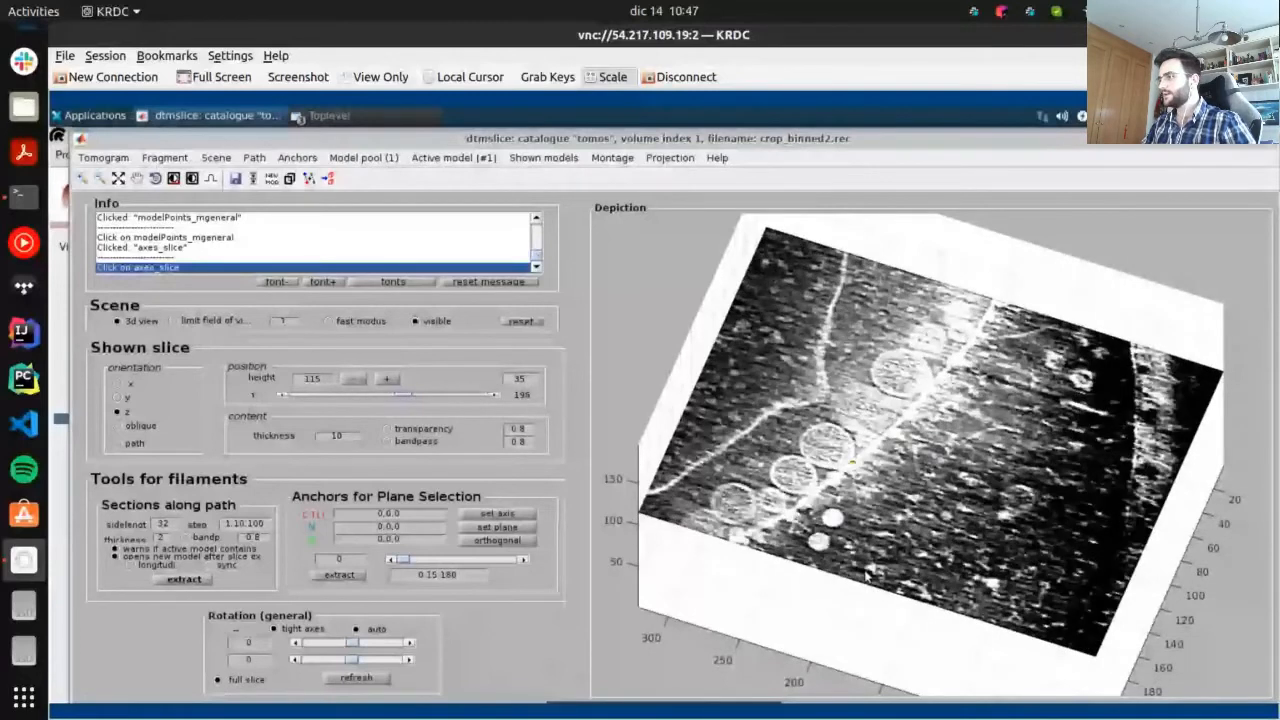
pyautogui.scroll(3, 866, 576)
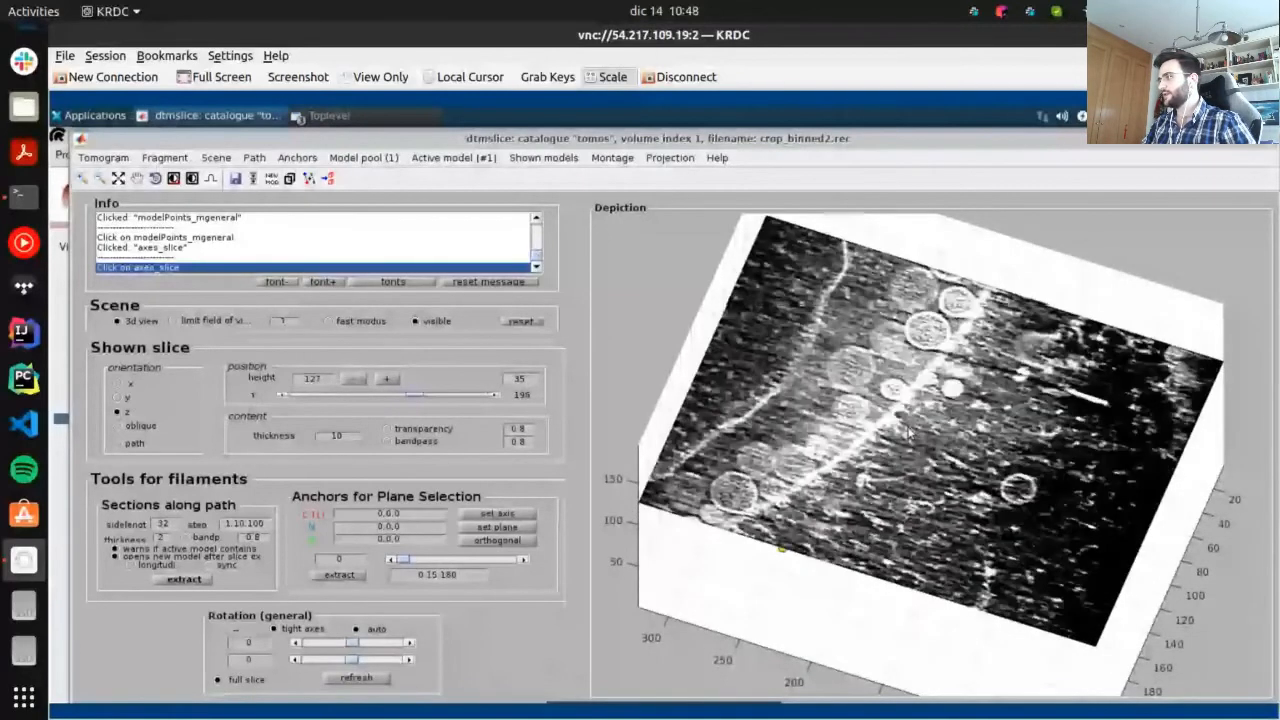
pyautogui.click(945, 348)
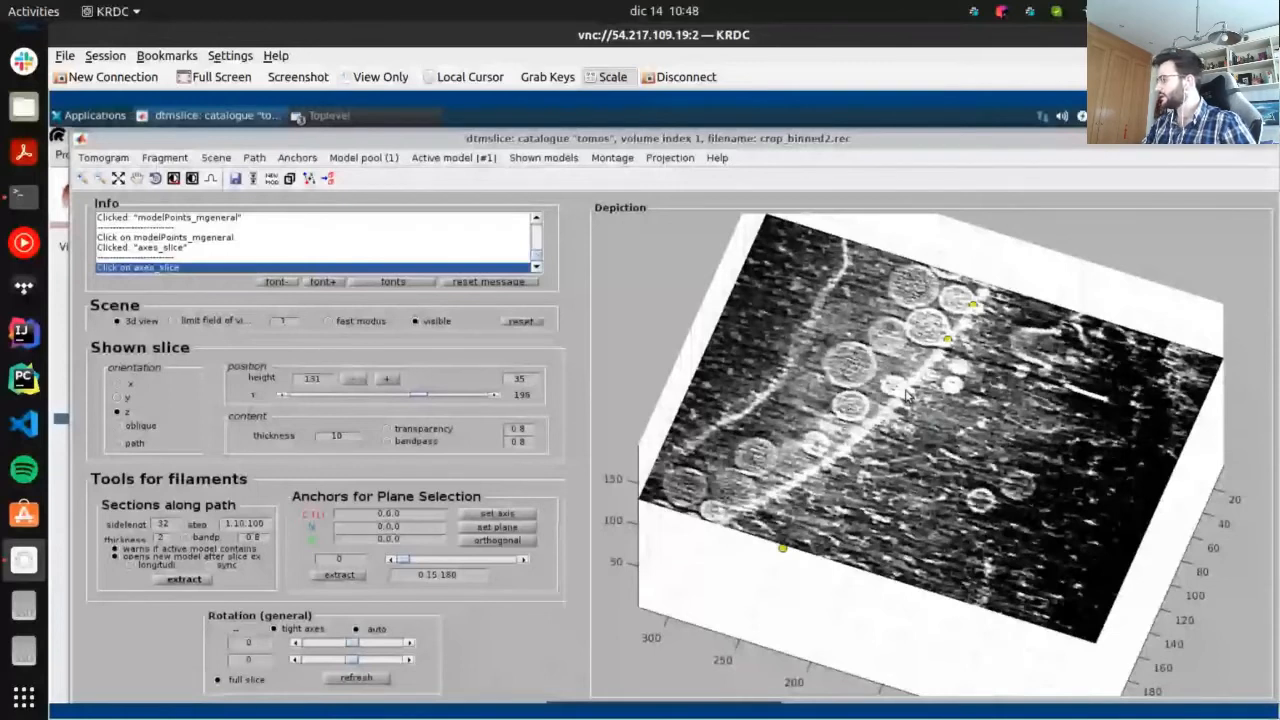
pyautogui.click(904, 392)
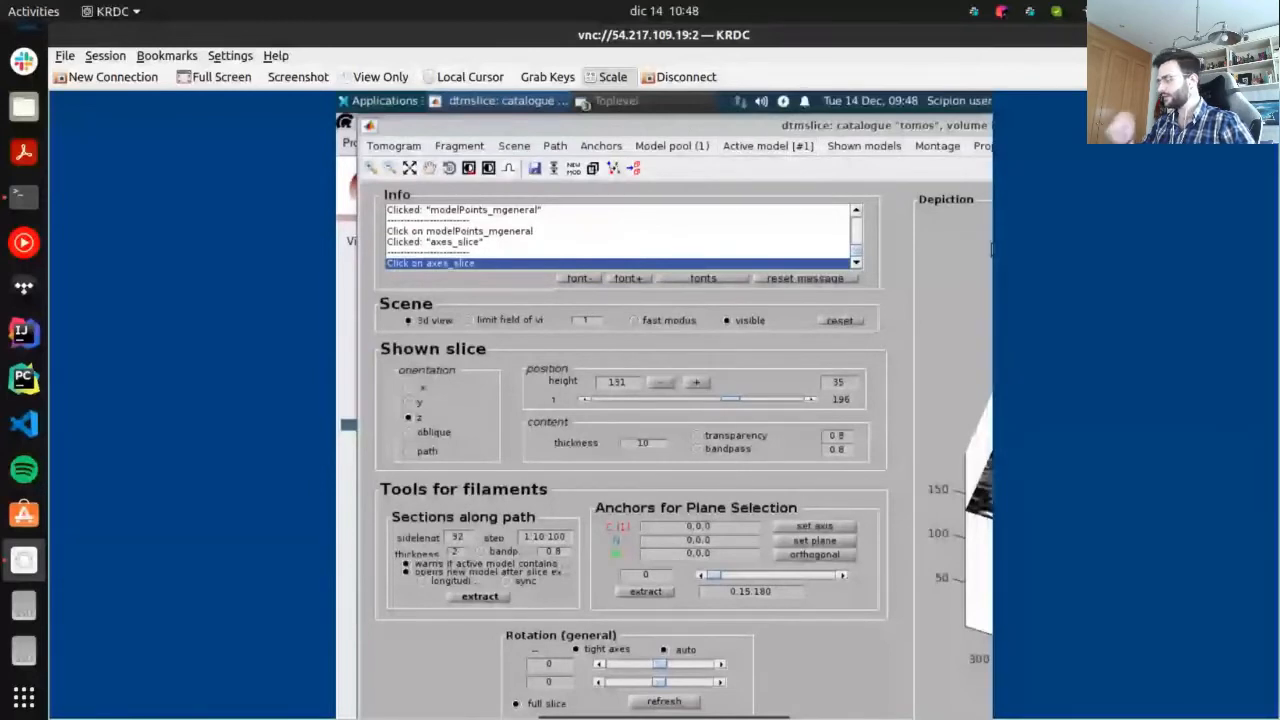
# Look through the operations available for the active model and dismiss them
pyautogui.moveTo(690, 703)
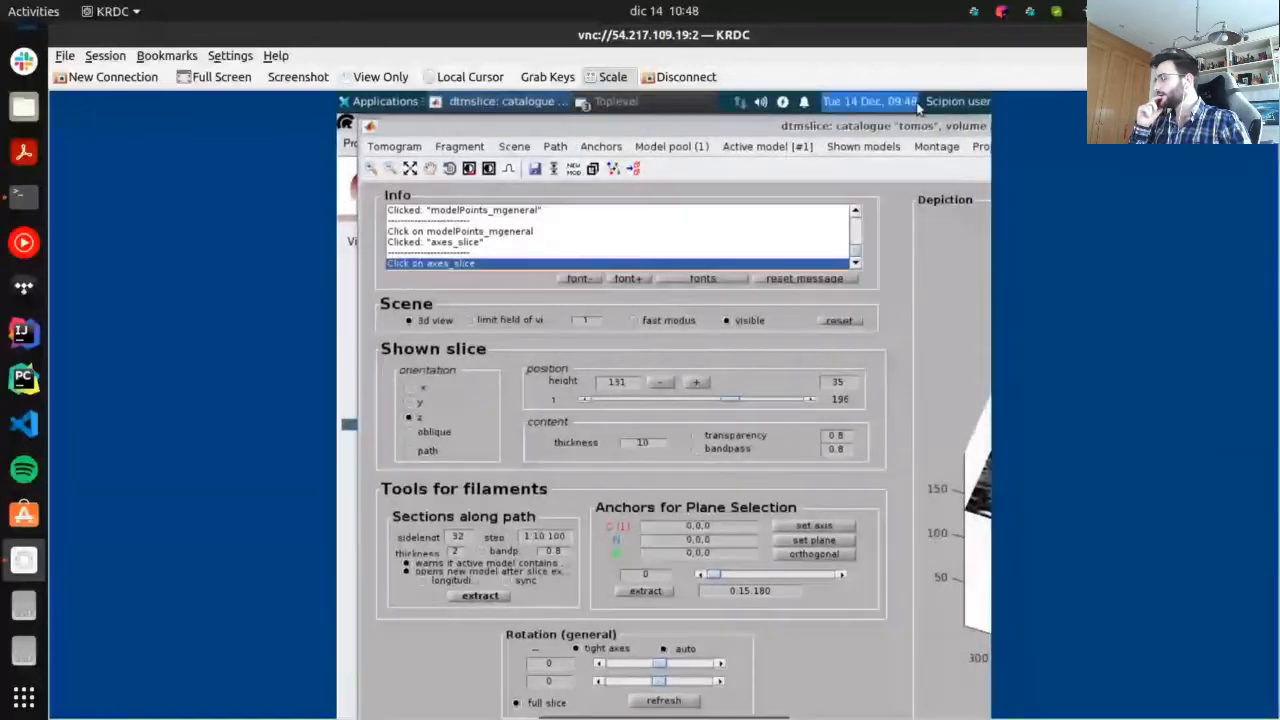
pyautogui.moveTo(918, 108)
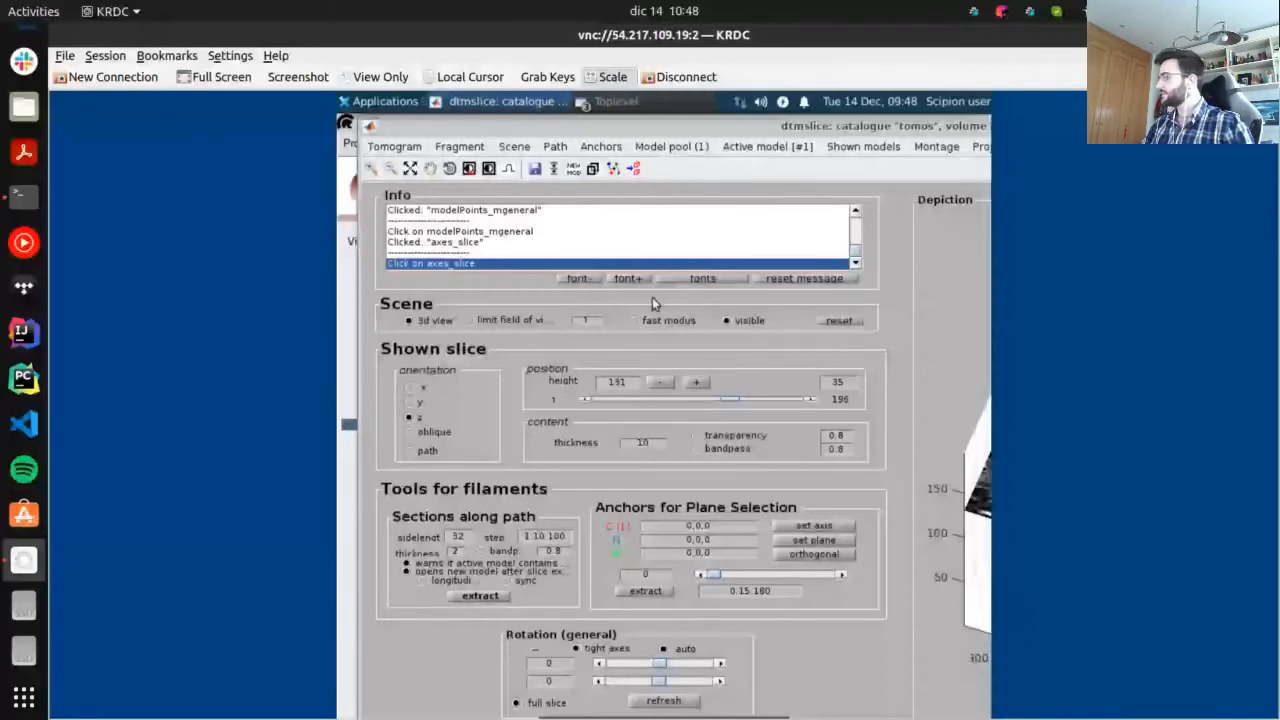
pyautogui.click(766, 147)
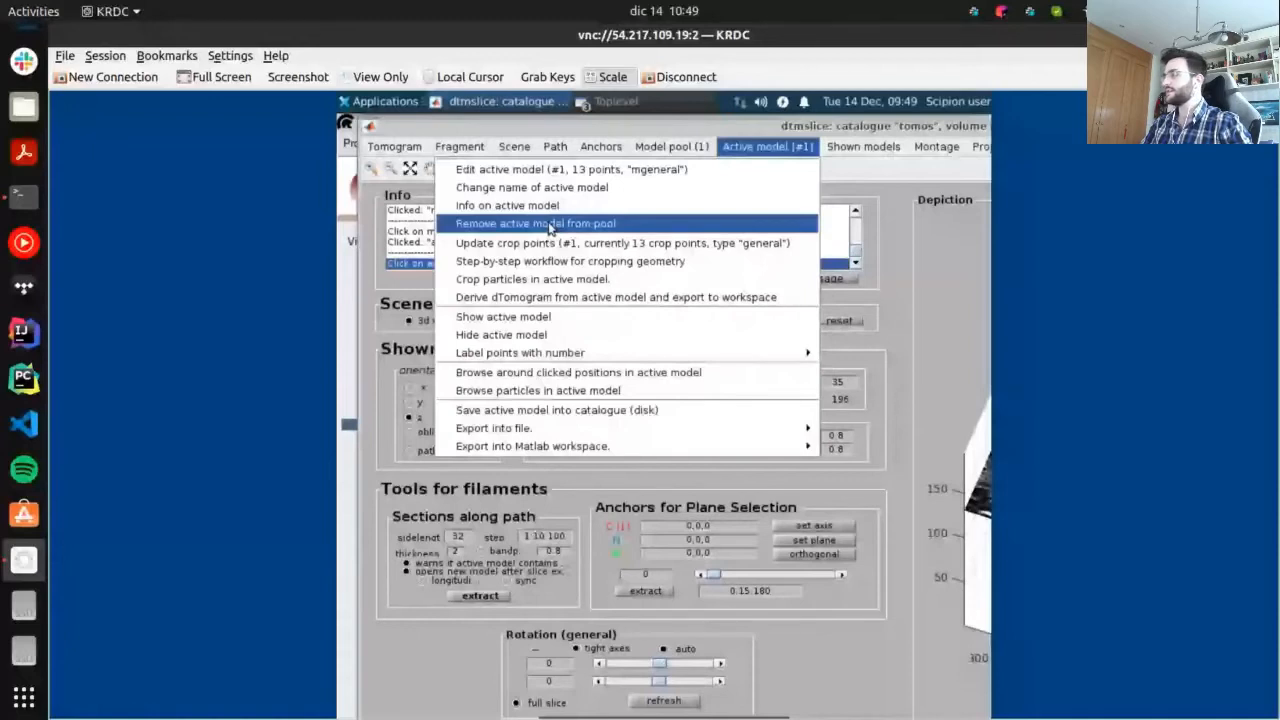
pyautogui.press('Left')
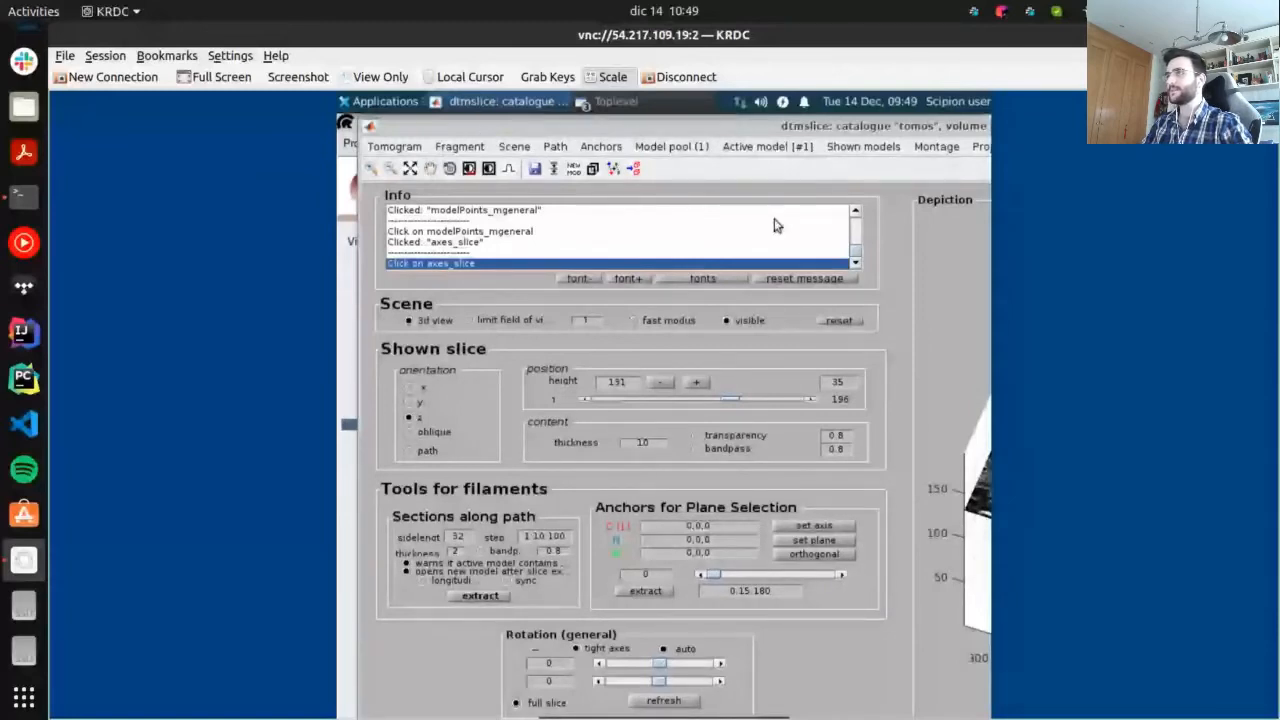
# Turn off scaling of the remote desktop and move the dtmslice window aside to reveal the Scipion project behind it
pyautogui.moveTo(970, 127); pyautogui.dragTo(671, 128)
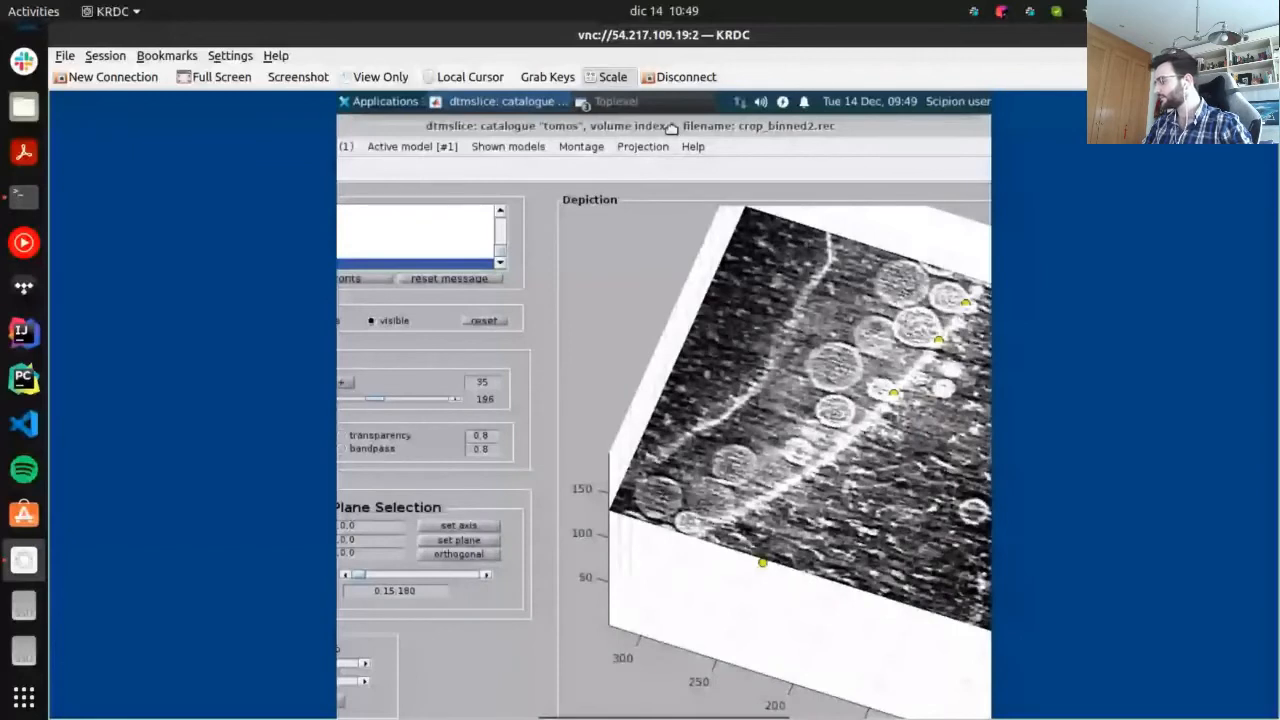
pyautogui.click(607, 79)
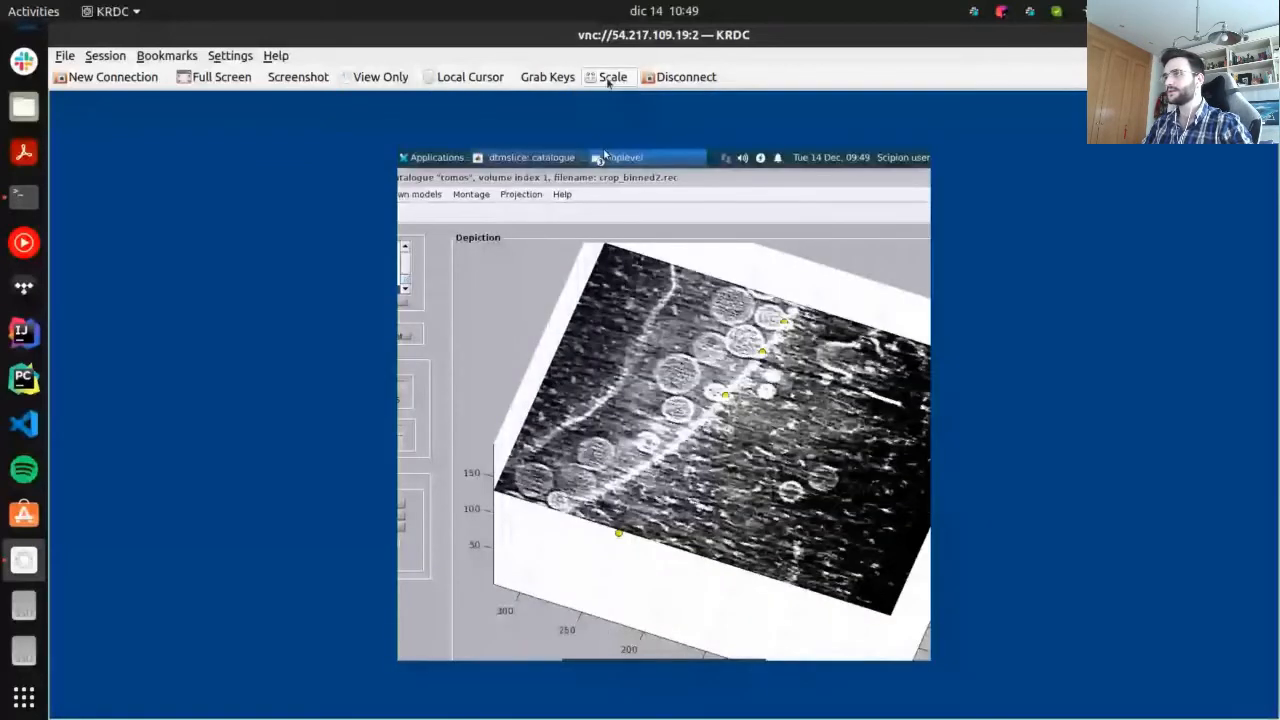
pyautogui.moveTo(754, 176); pyautogui.dragTo(643, 176)
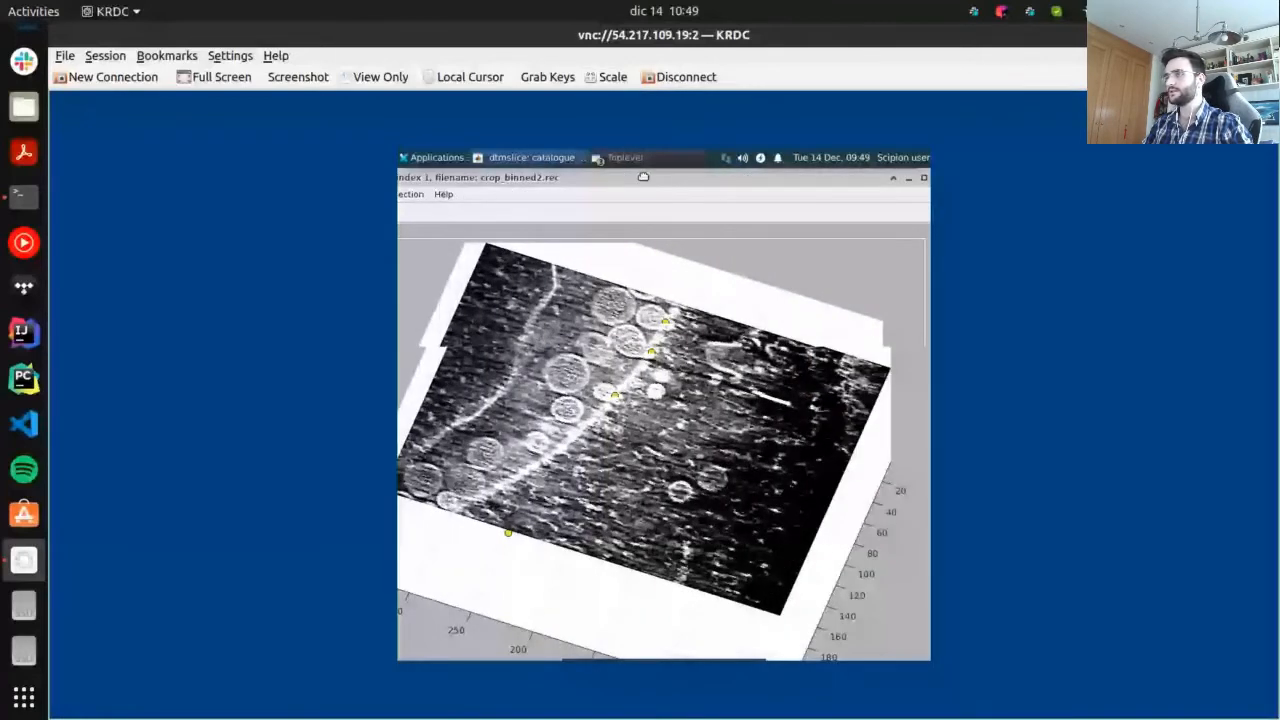
pyautogui.moveTo(643, 177); pyautogui.dragTo(533, 203)
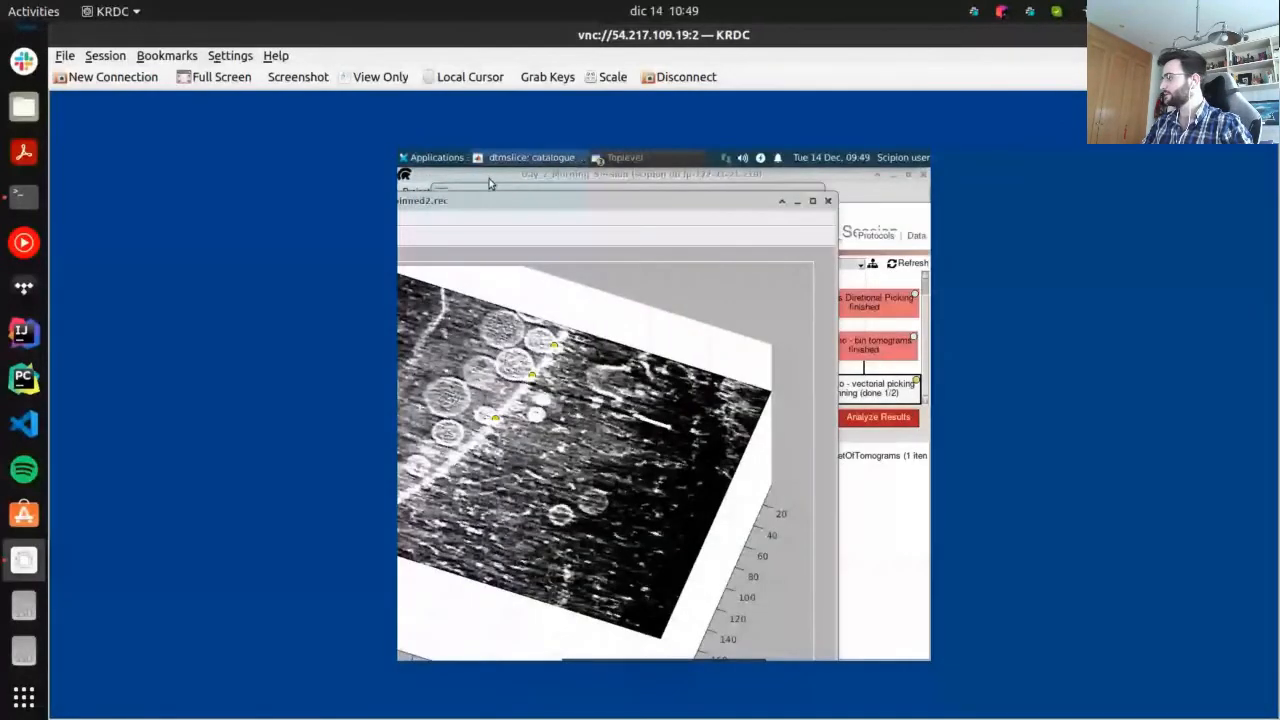
# Disconnect the remote desktop and reconnect over VNC to 54.217.109.19:2, declining the creation of a KDE wallet
pyautogui.click(680, 77)
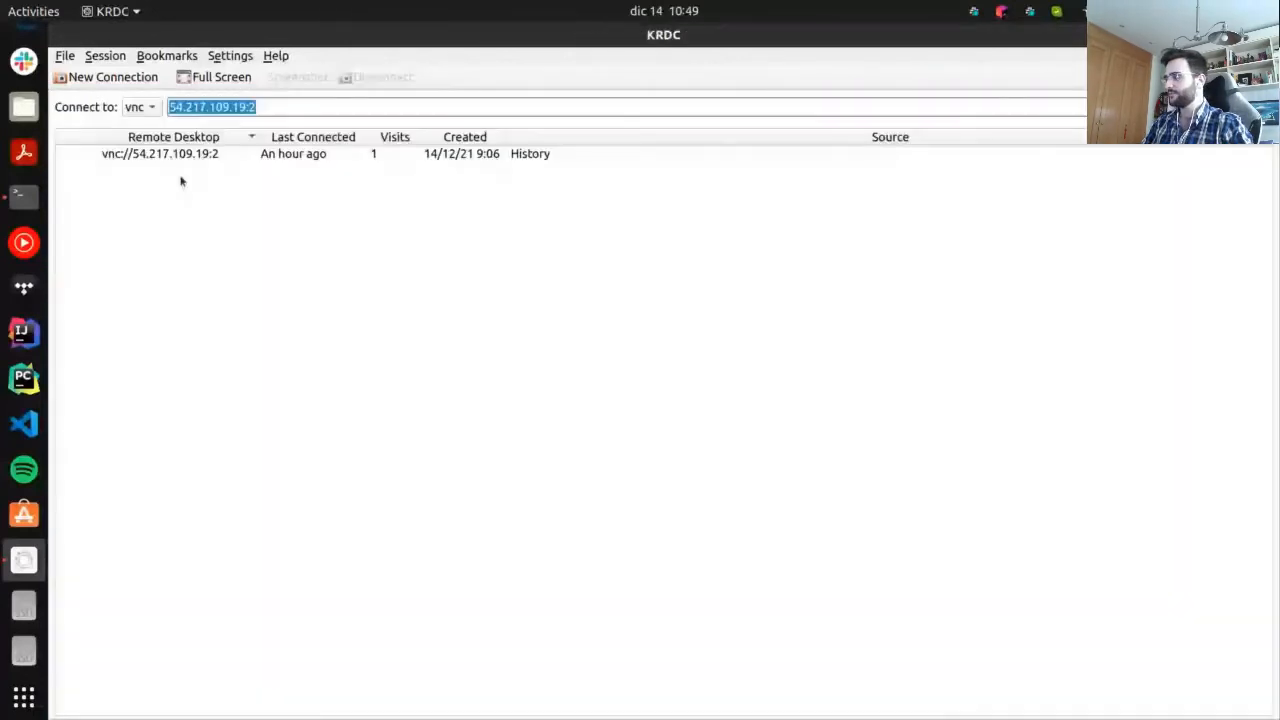
pyautogui.press('Return')
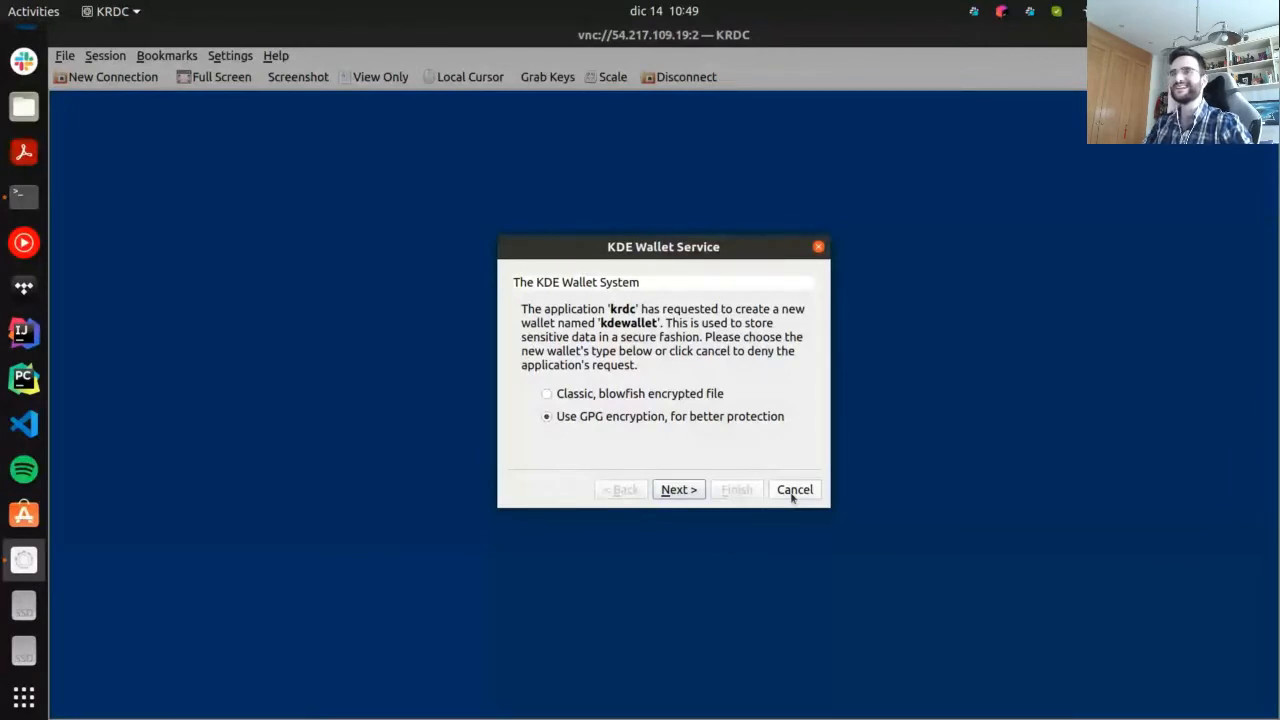
pyautogui.click(793, 492)
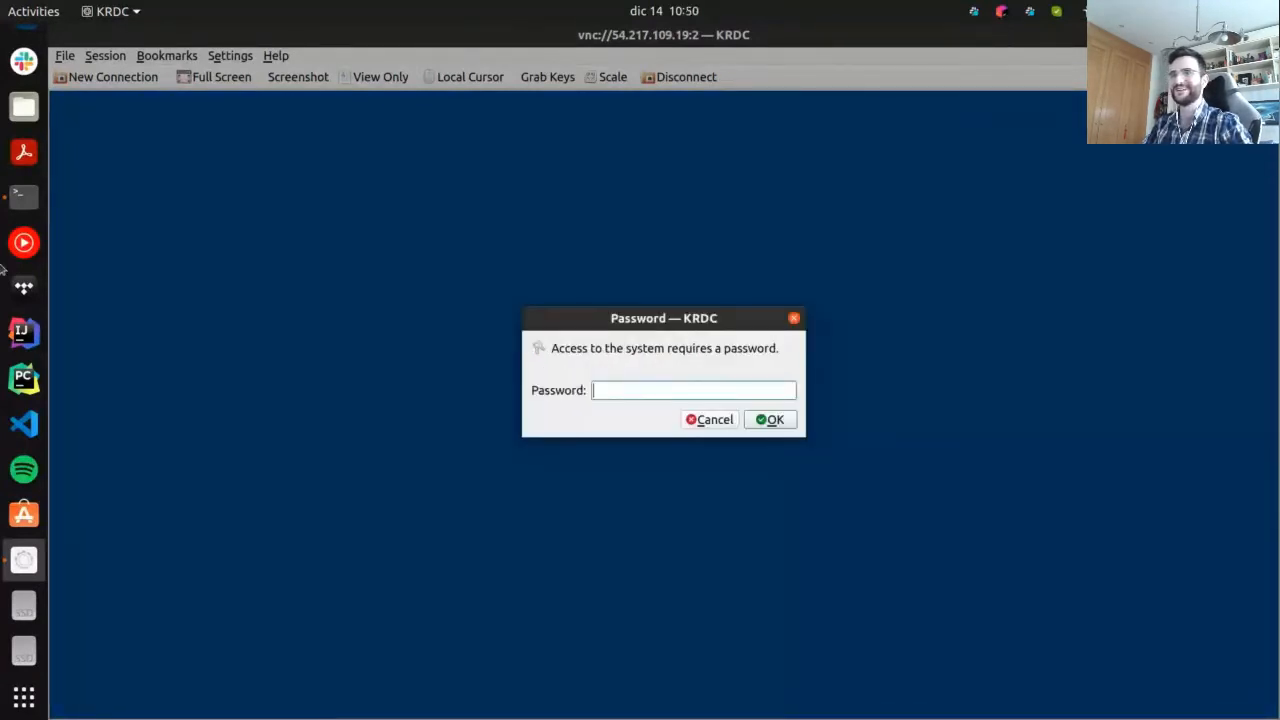
# Switch to Microsoft Edge and choose its screen-sharing notice window
pyautogui.click(24, 46)
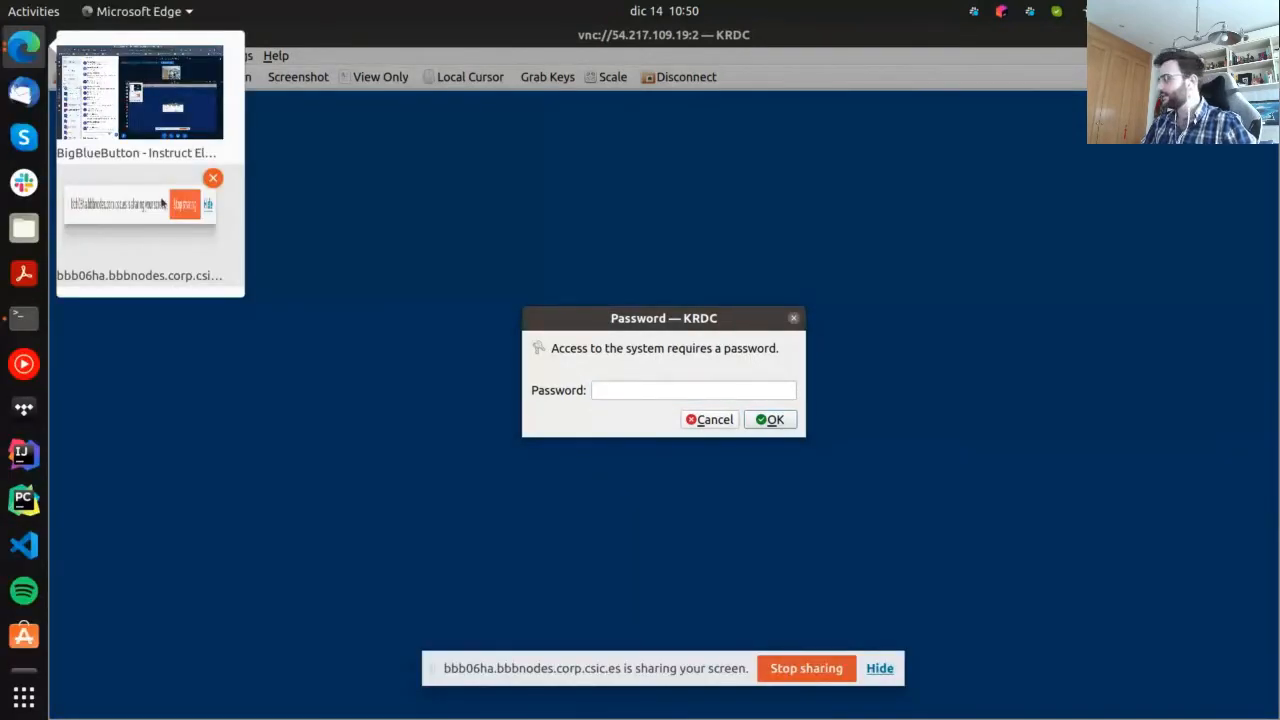
pyautogui.click(162, 203)
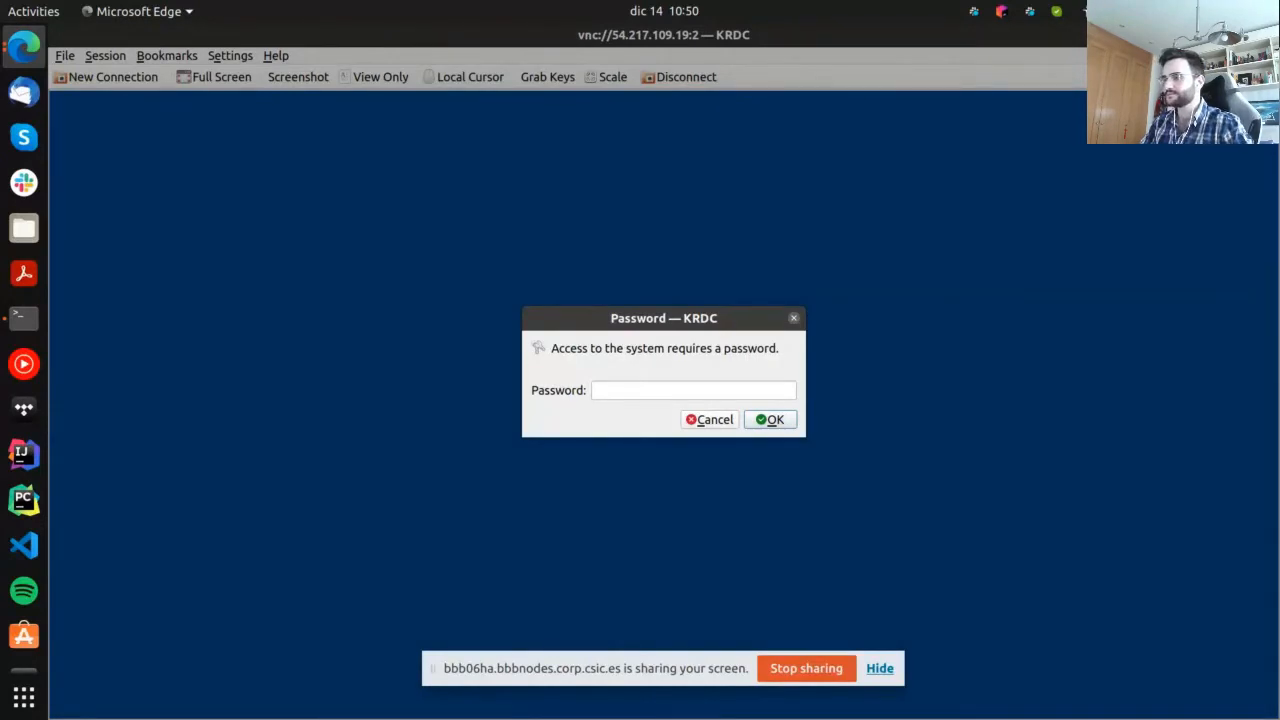
# Enter the VNC access password, log in to the remote desktop, and maximize its window
pyautogui.hotkey('ctrl', 'v')
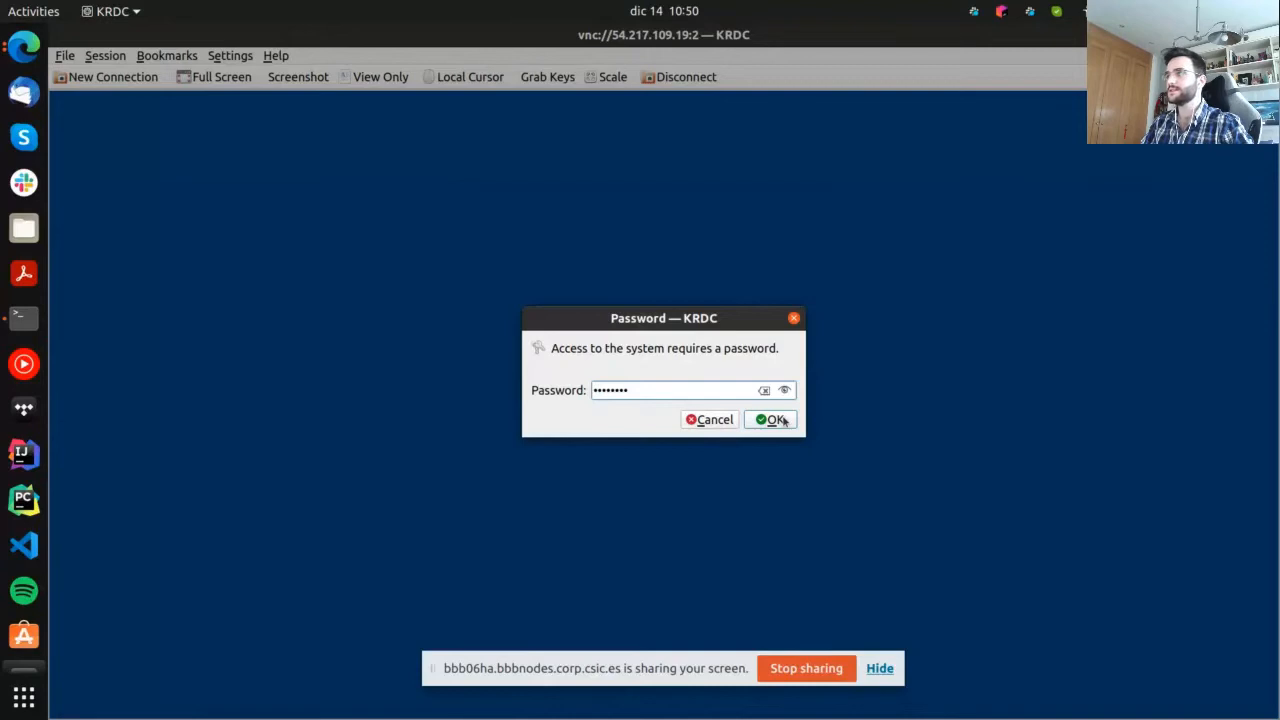
pyautogui.click(783, 421)
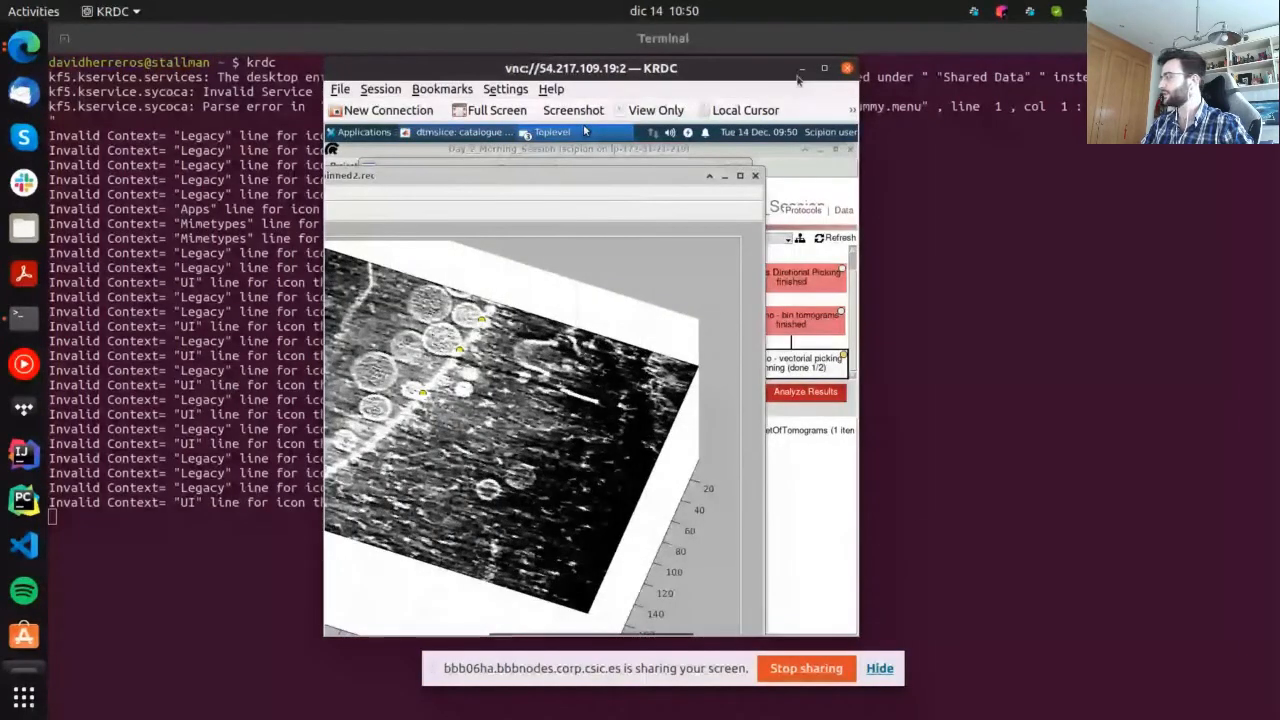
pyautogui.click(824, 68)
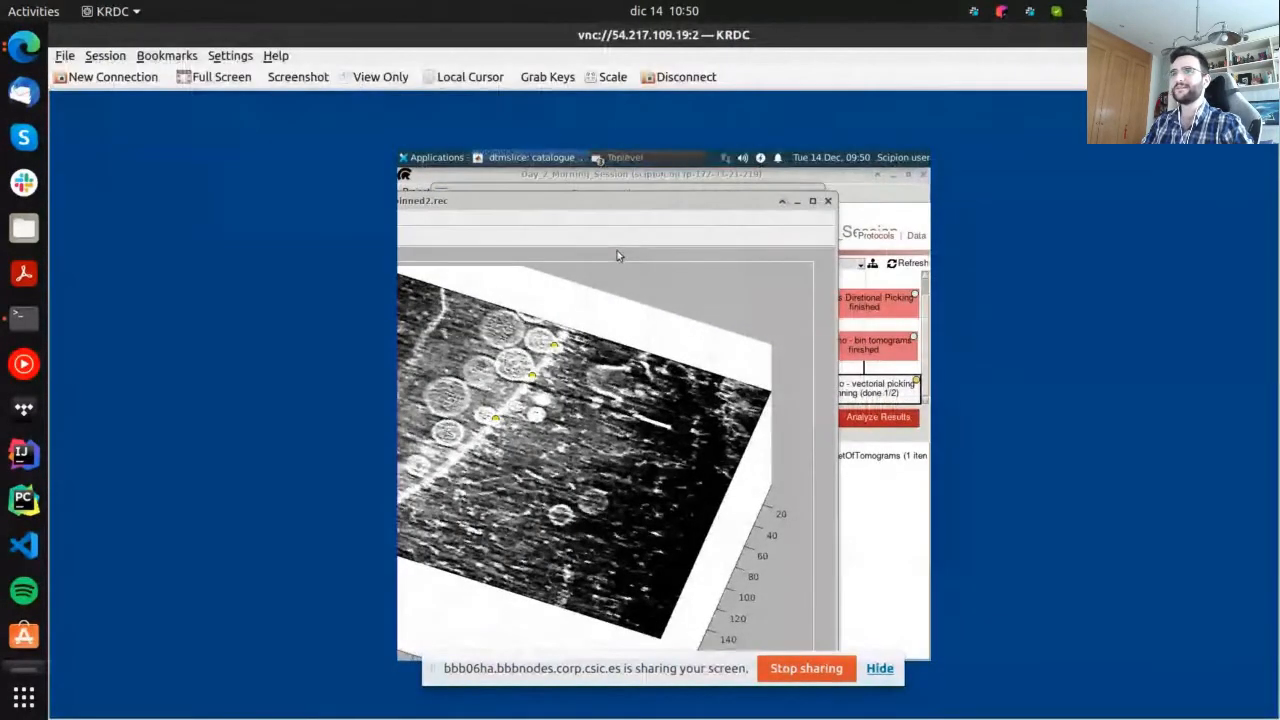
# Try the remote desktop in full screen, hiding the screen-sharing notice, and return it to windowed display
pyautogui.click(221, 77)
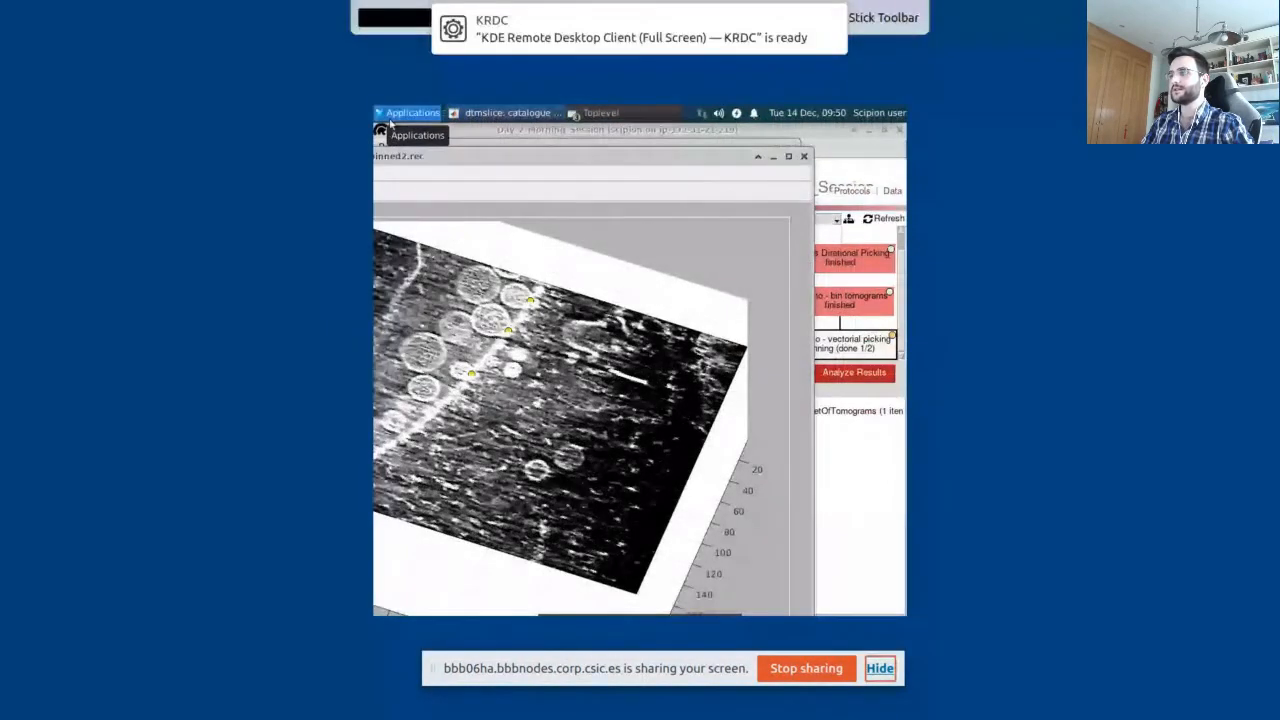
pyautogui.click(832, 20)
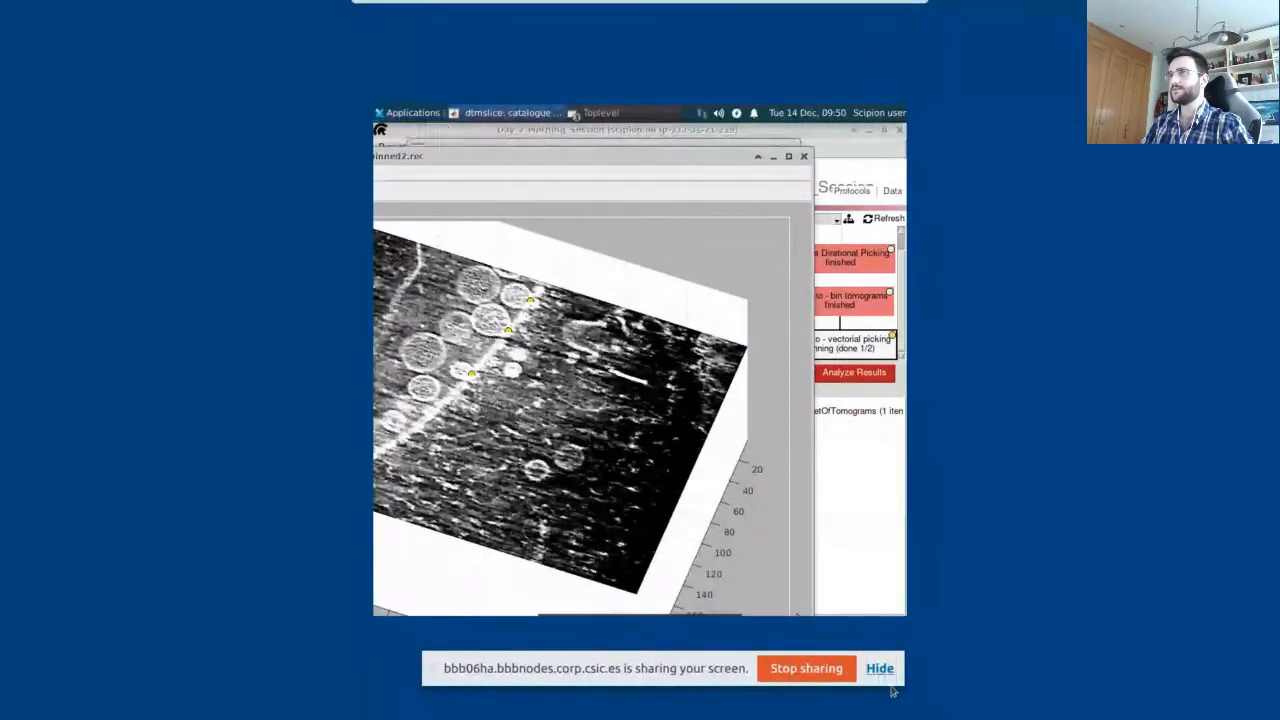
pyautogui.click(881, 670)
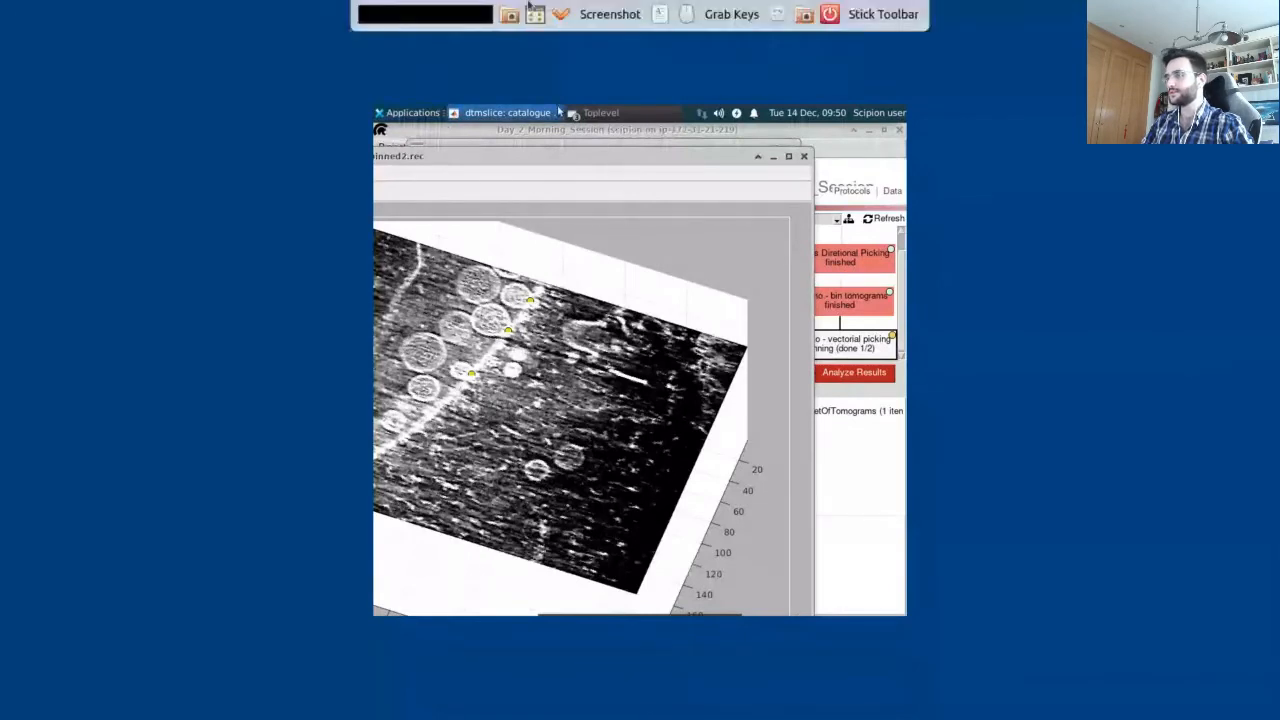
pyautogui.click(535, 17)
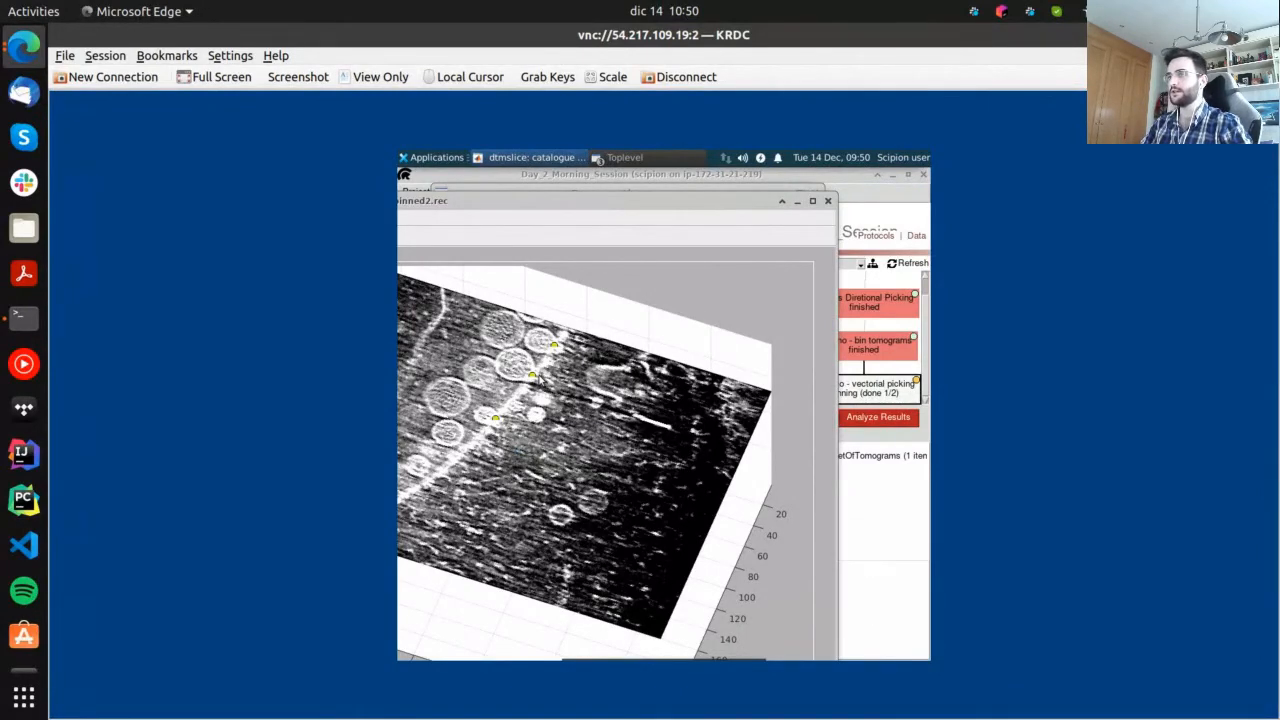
# Shift the dtmslice window to expose the tomogram and examine the picked points in 3D against different z slices
pyautogui.click(589, 211)
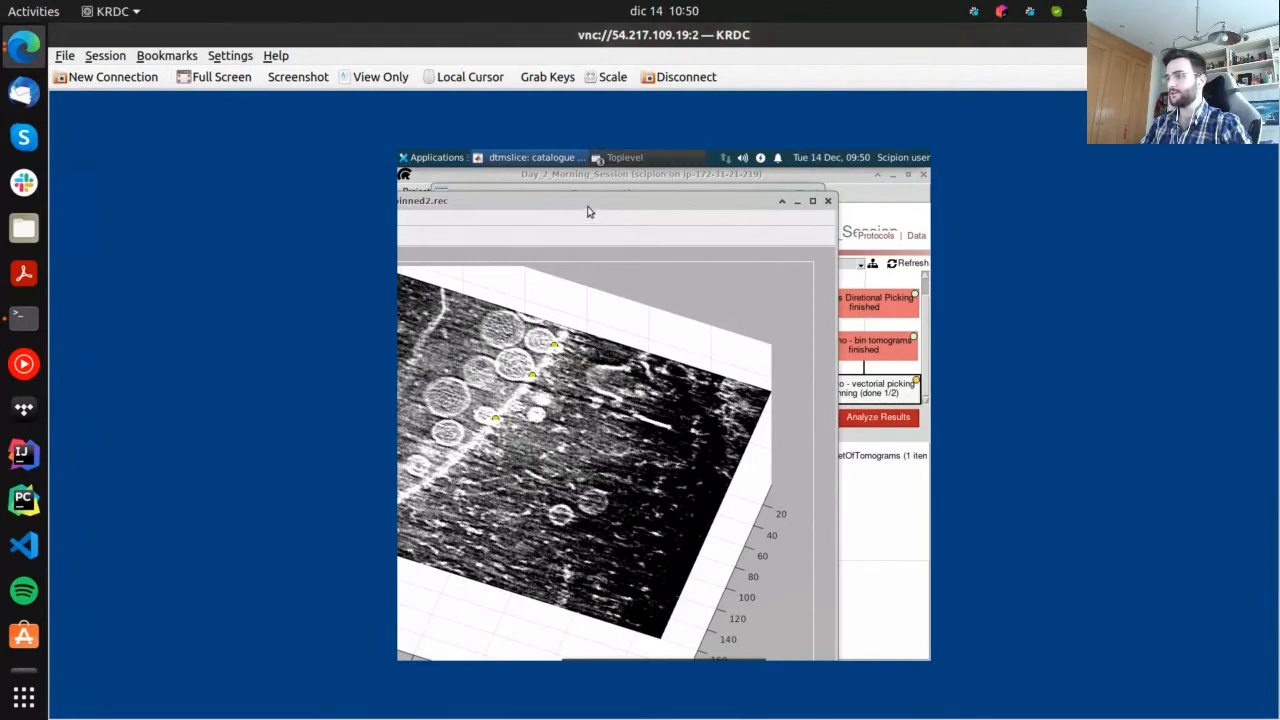
pyautogui.doubleClick(716, 207)
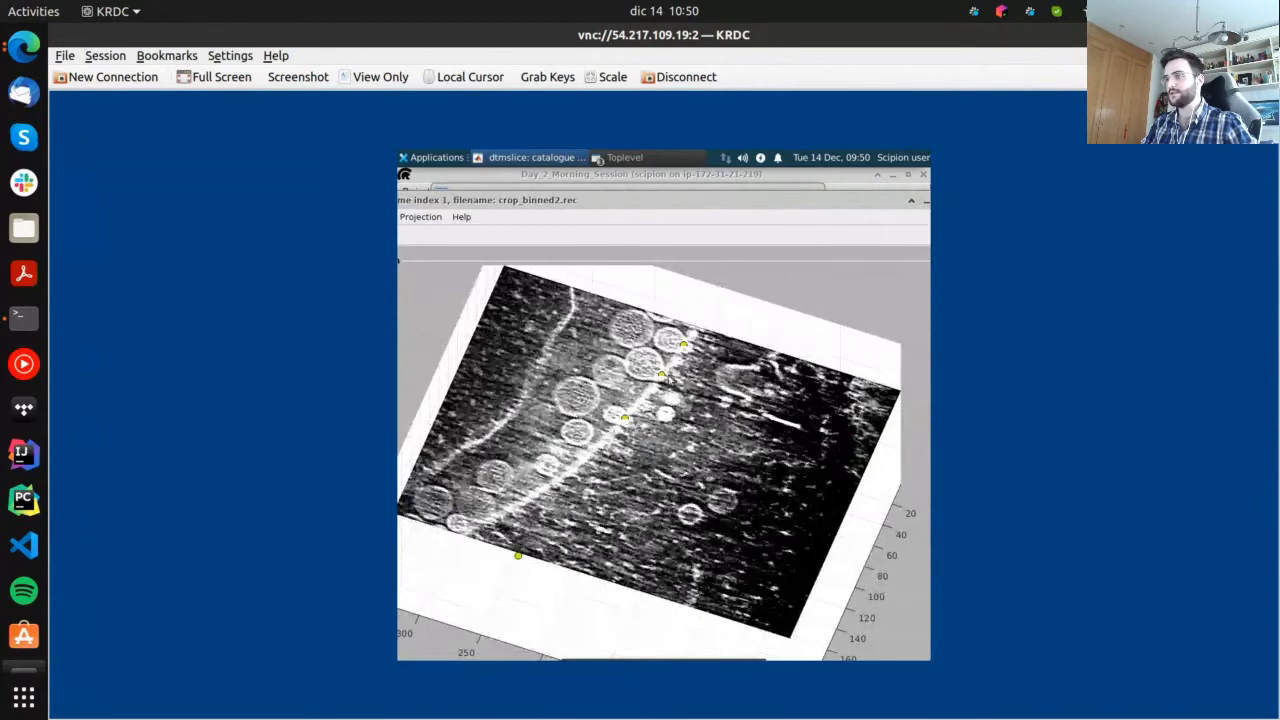
pyautogui.moveTo(664, 398); pyautogui.dragTo(646, 436)
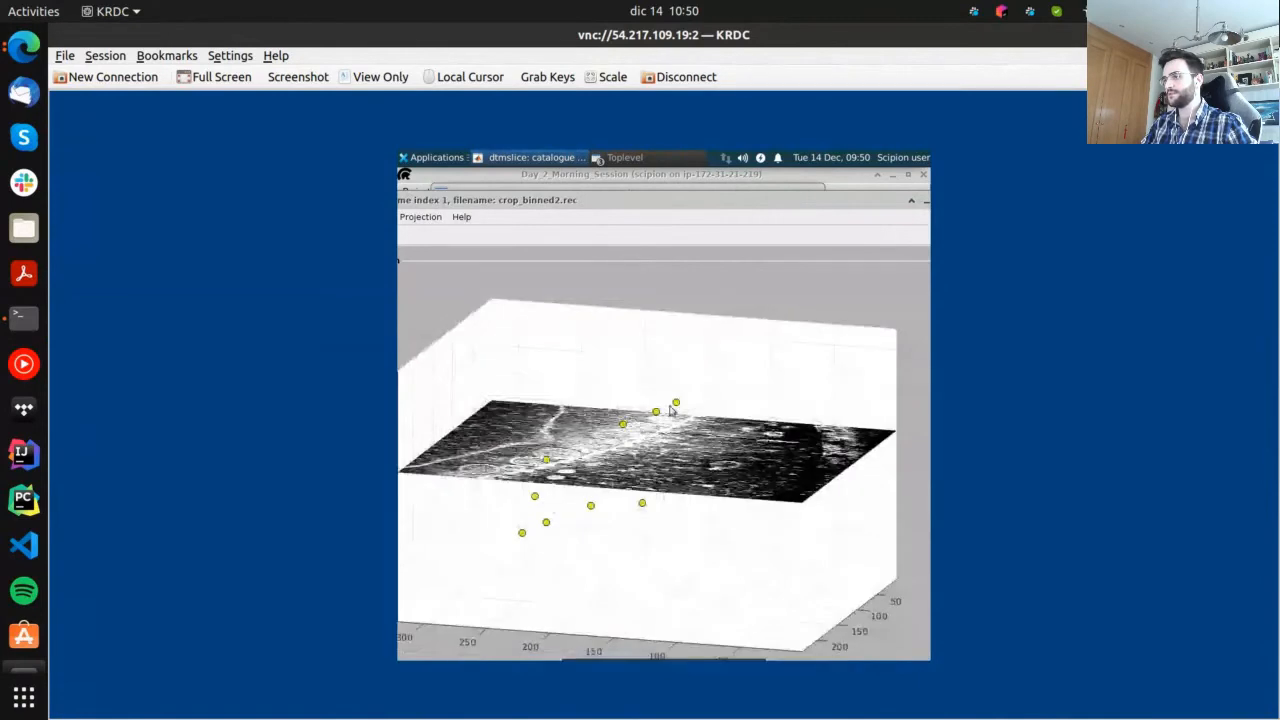
pyautogui.scroll(1, 660, 425)
pyautogui.scroll(3, 656, 432)
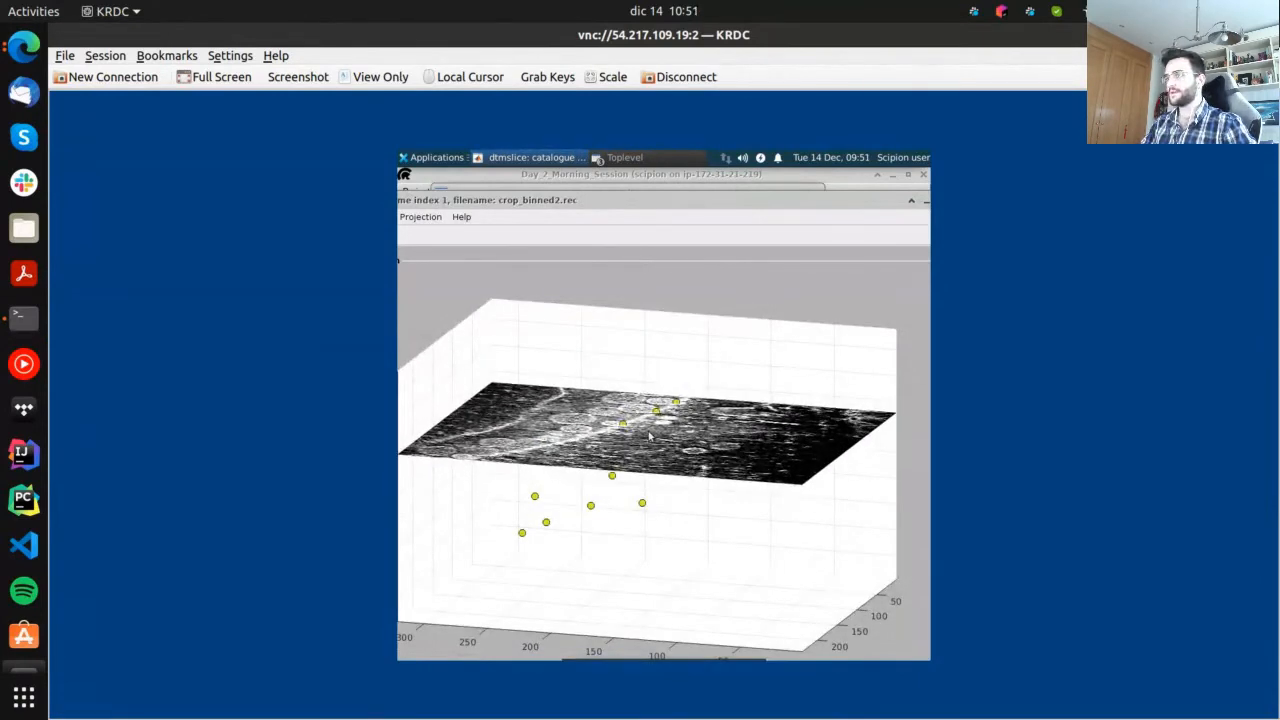
pyautogui.scroll(-5, 650, 435)
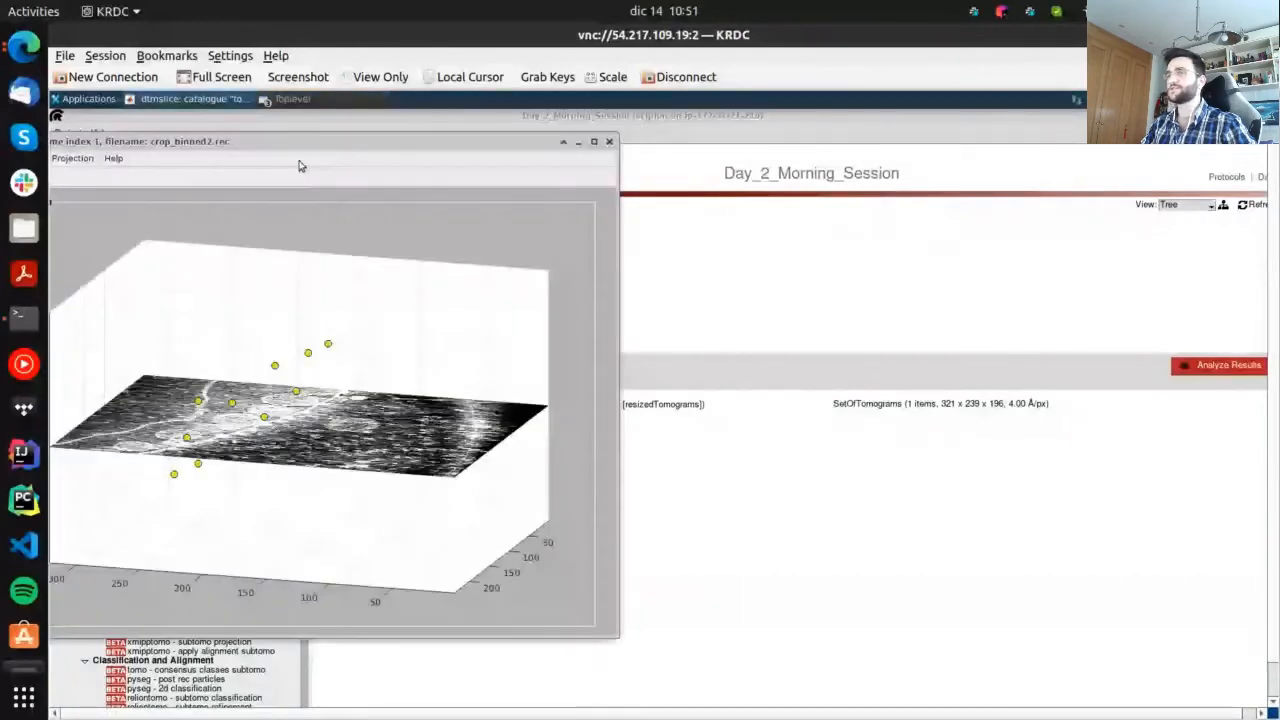
# Move the dtmslice window fully into view and examine the distribution of the picked points from several angles
pyautogui.moveTo(298, 165); pyautogui.dragTo(912, 139)
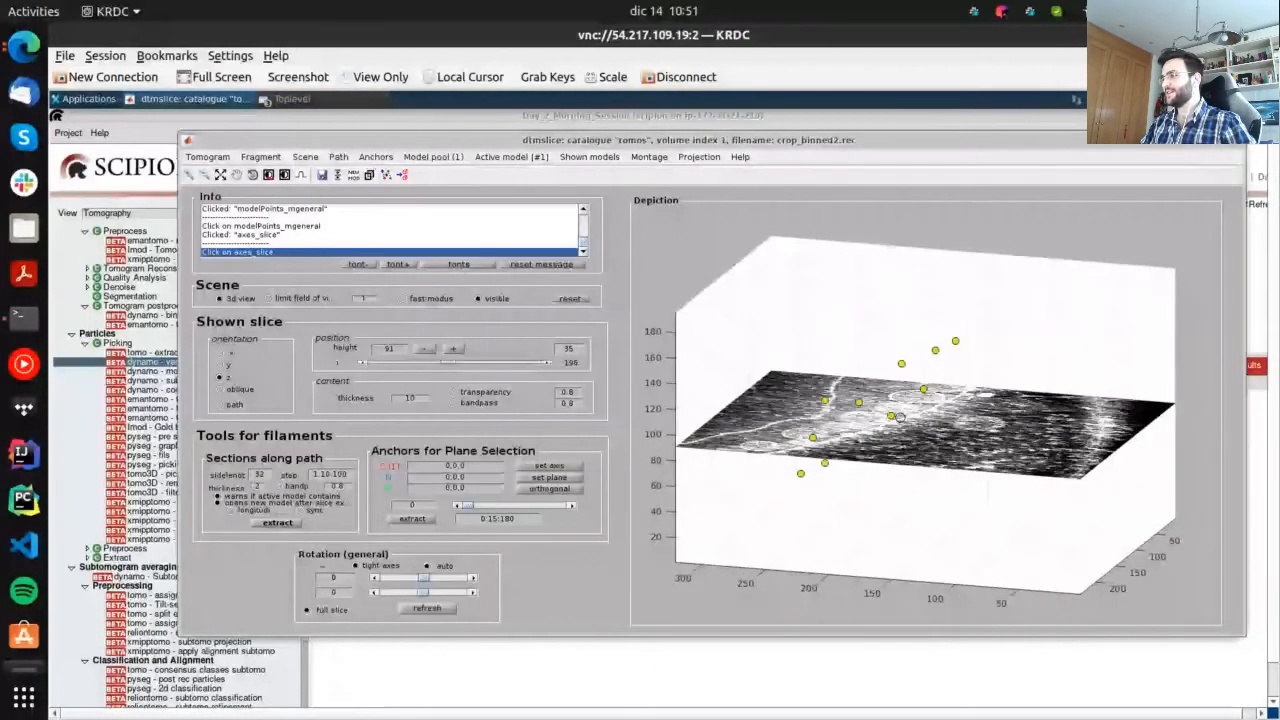
pyautogui.moveTo(900, 417); pyautogui.dragTo(893, 438)
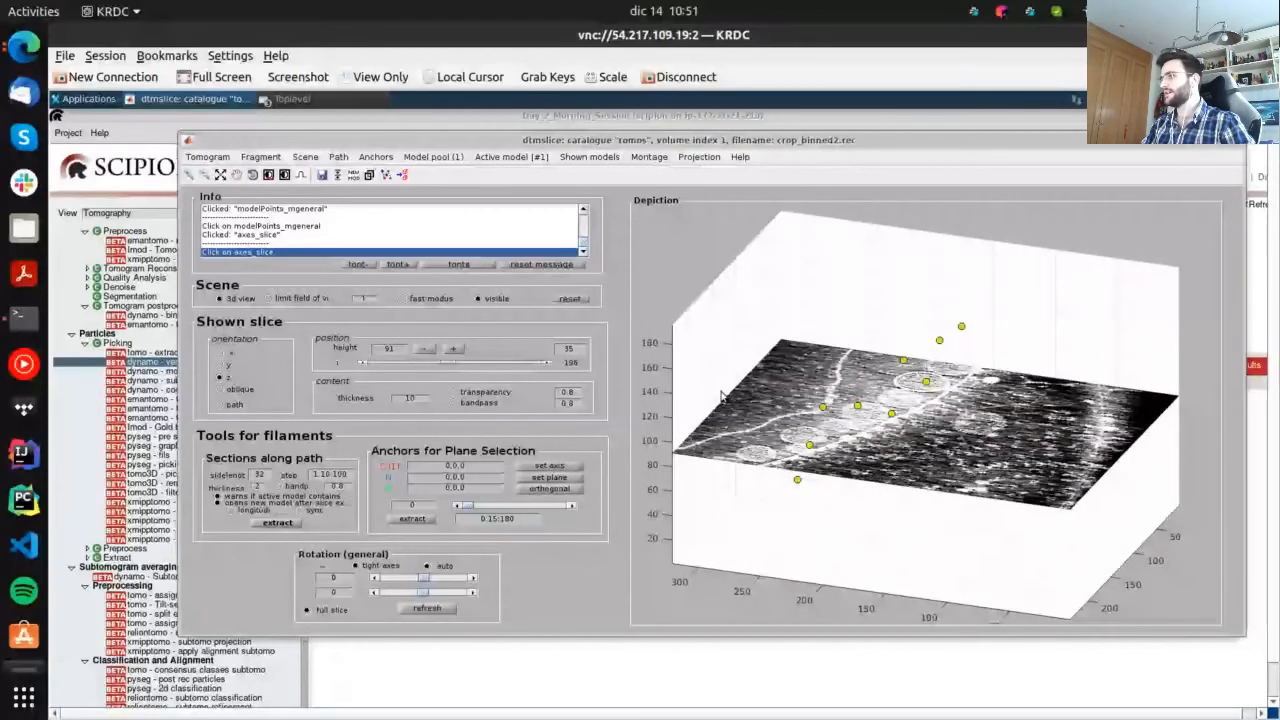
pyautogui.moveTo(722, 397); pyautogui.dragTo(917, 334)
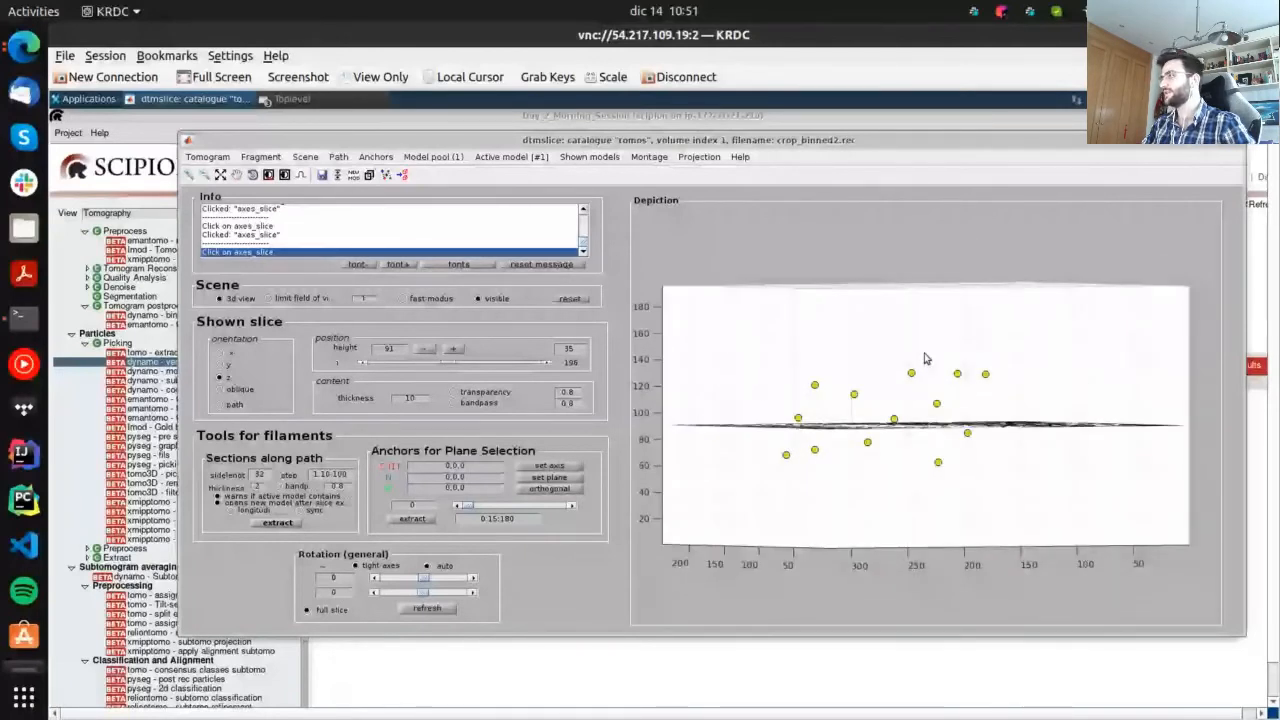
pyautogui.moveTo(925, 358); pyautogui.dragTo(803, 458)
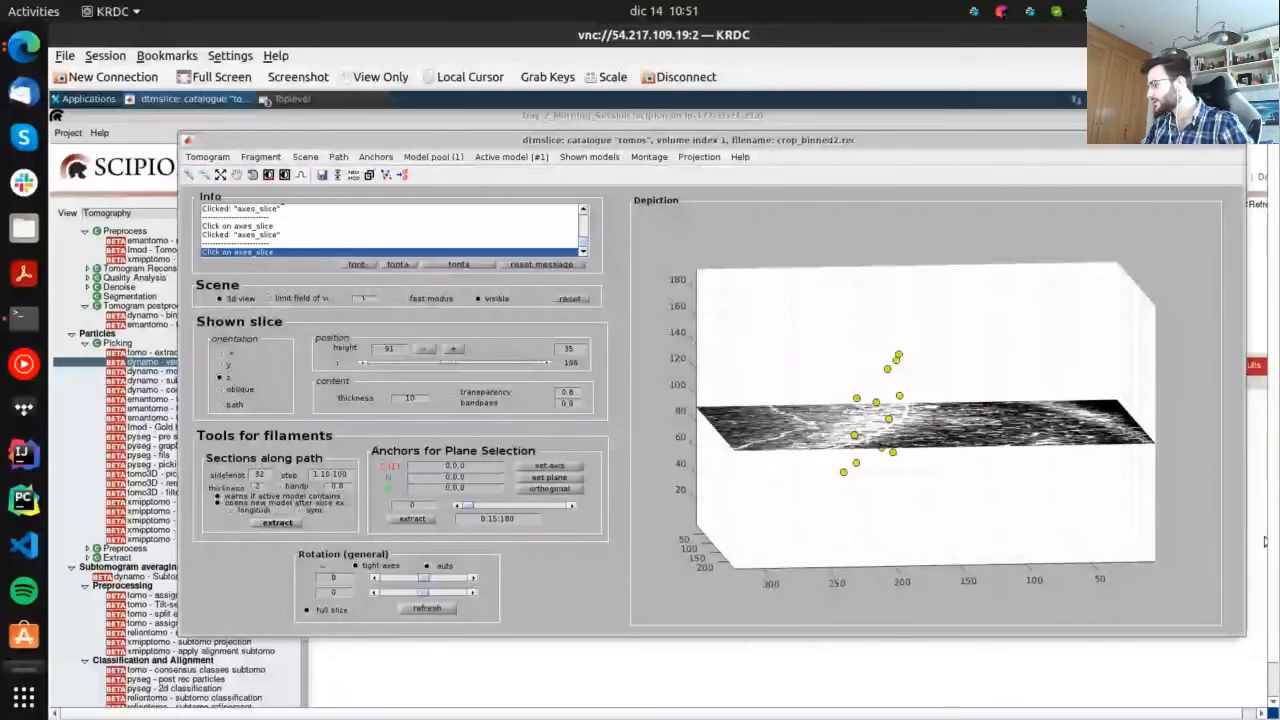
# Close the dtmslice window and bring up the Tomogram List of the vectorial picking protocol
pyautogui.hotkey('alt', 'Tab')
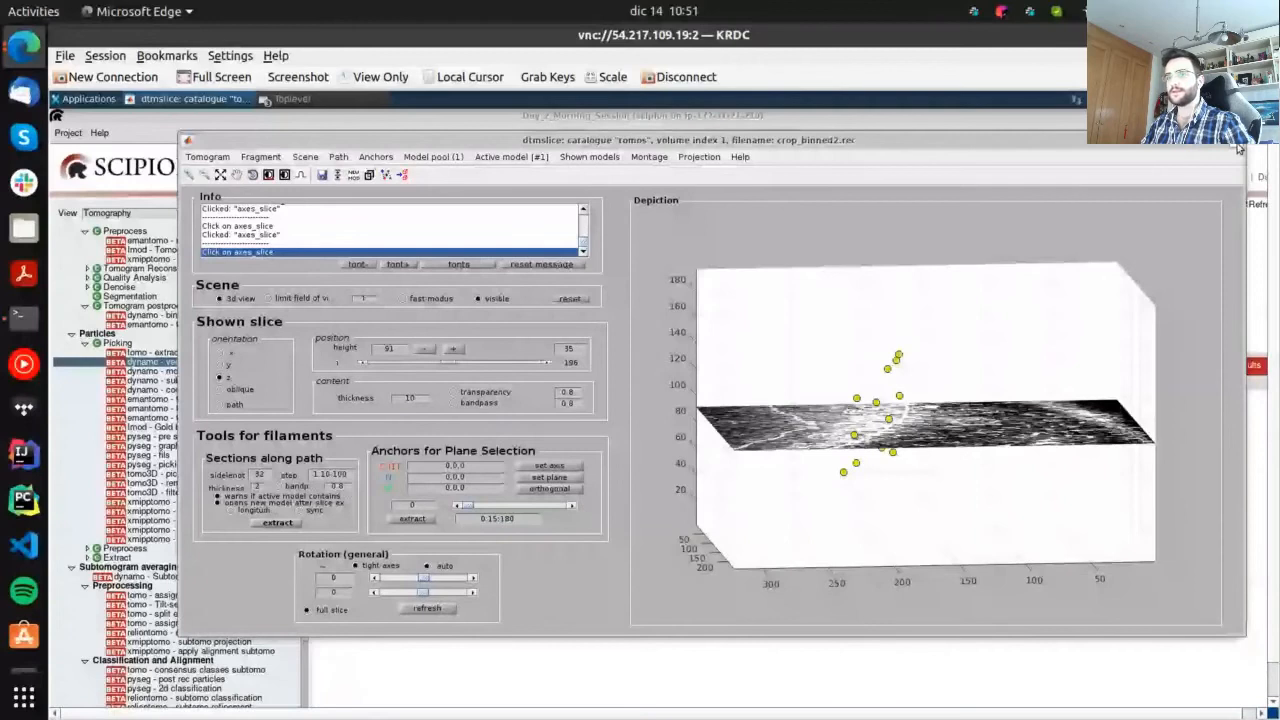
pyautogui.click(1238, 148)
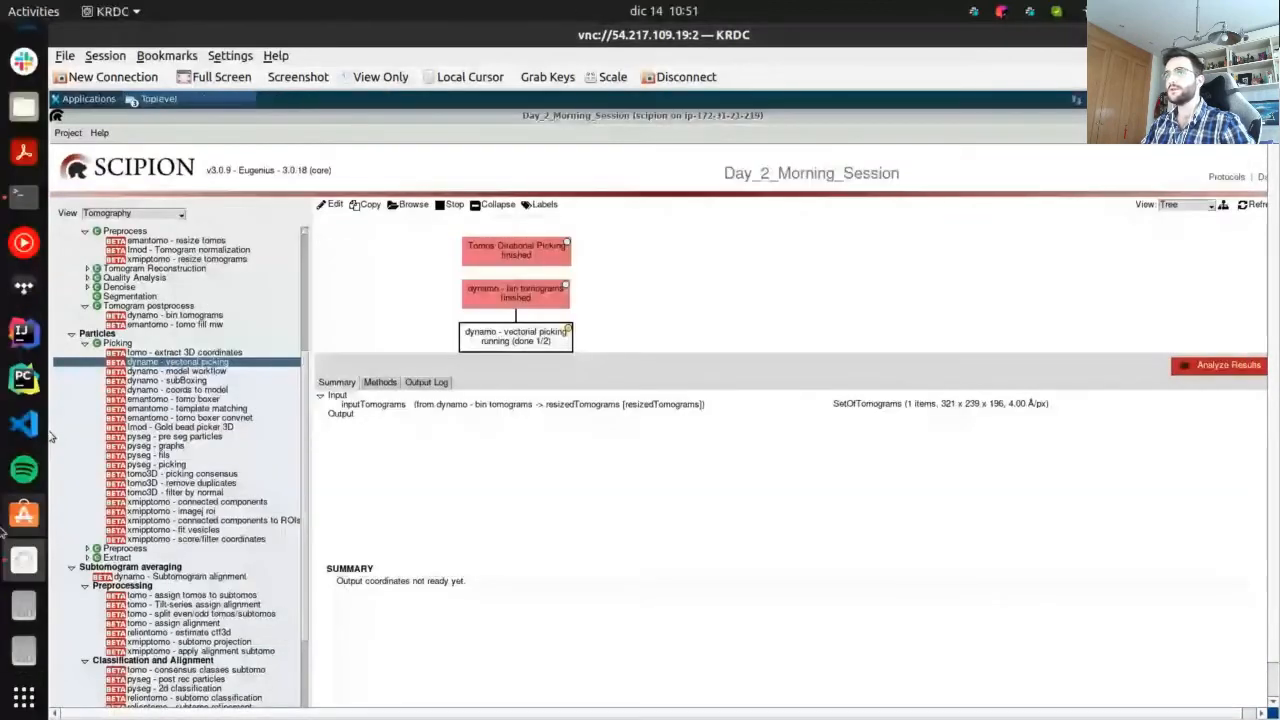
pyautogui.click(184, 98)
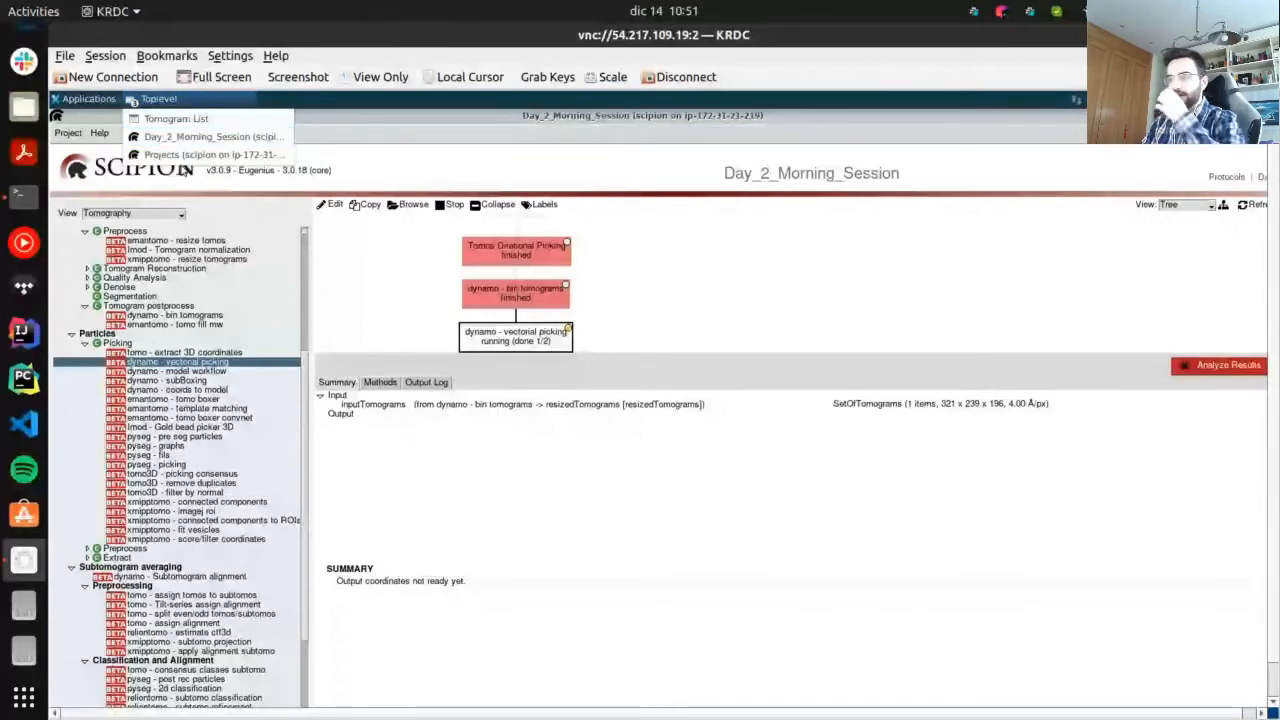
pyautogui.click(176, 118)
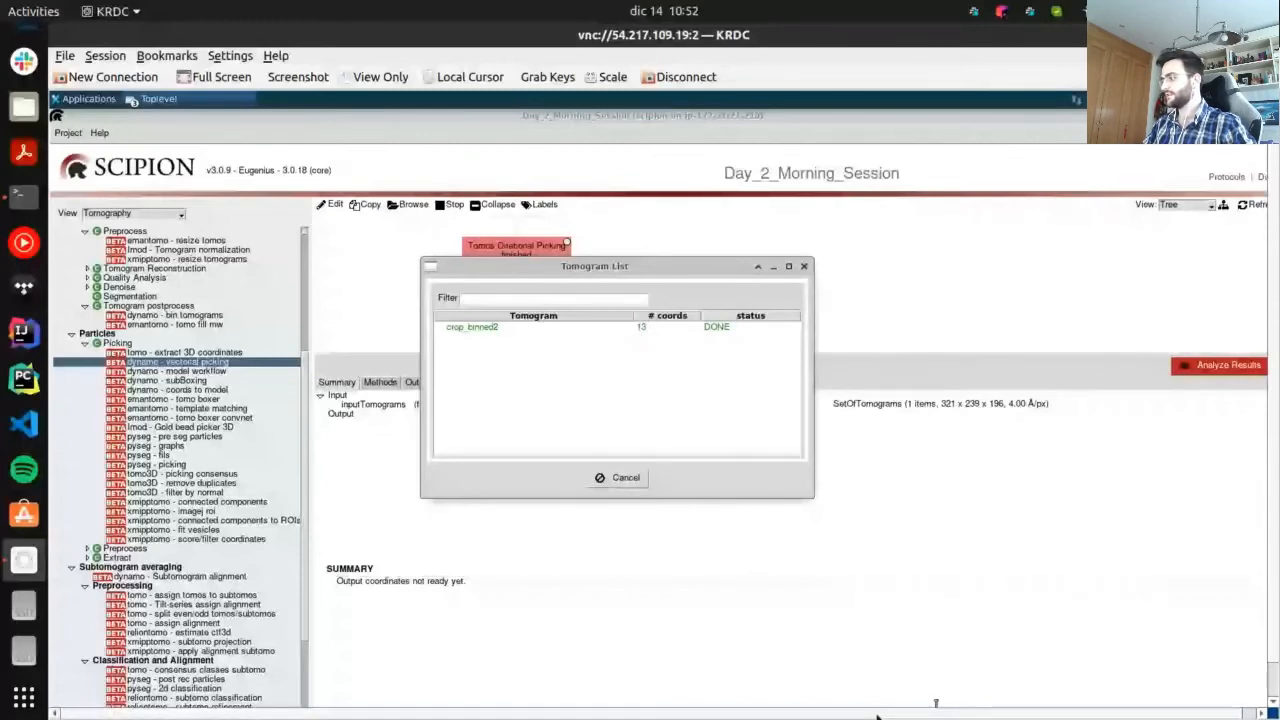
# Close the Tomogram List, save the protocol output, and refresh the project's protocol tree
pyautogui.moveTo(878, 715); pyautogui.dragTo(903, 717)
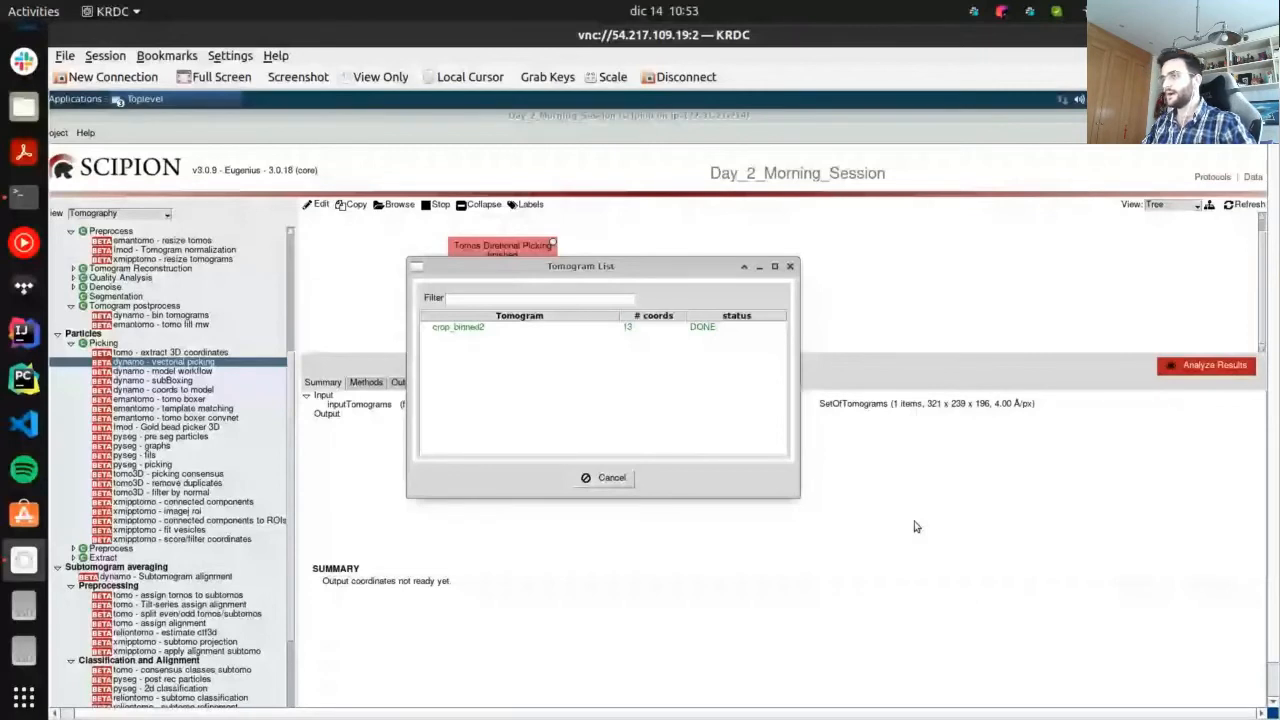
pyautogui.moveTo(909, 714); pyautogui.dragTo(749, 716)
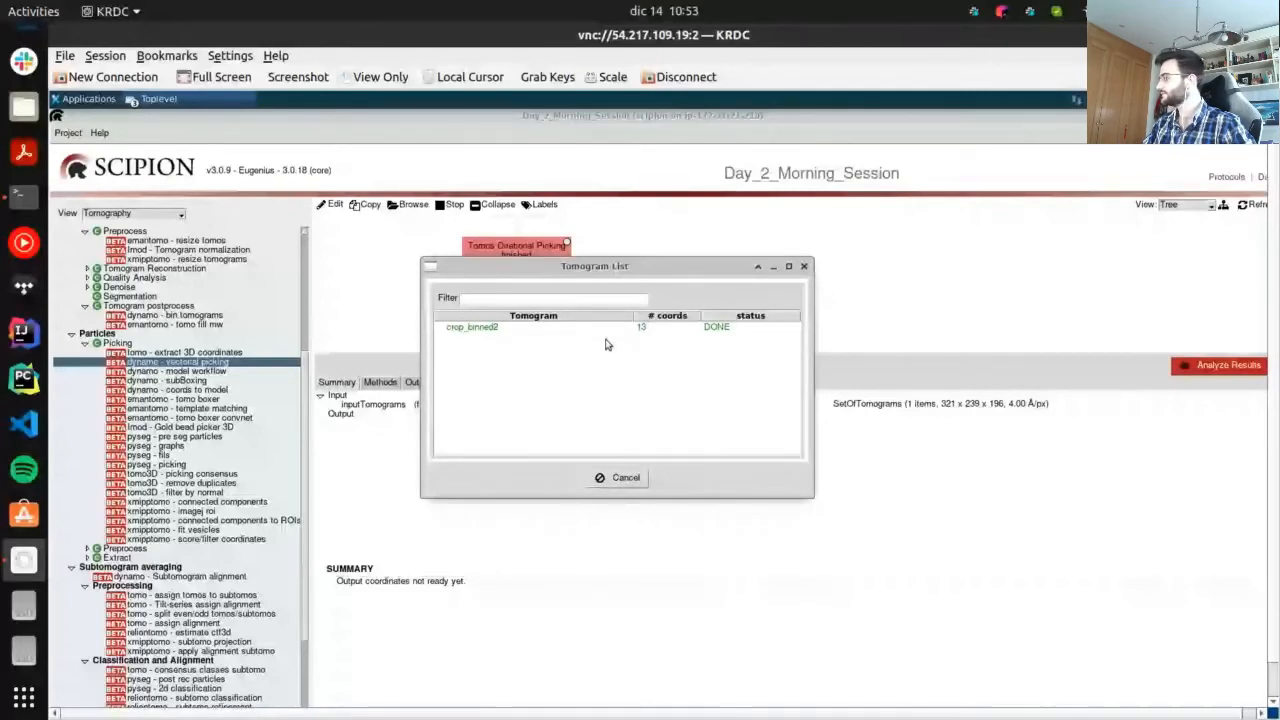
pyautogui.click(625, 478)
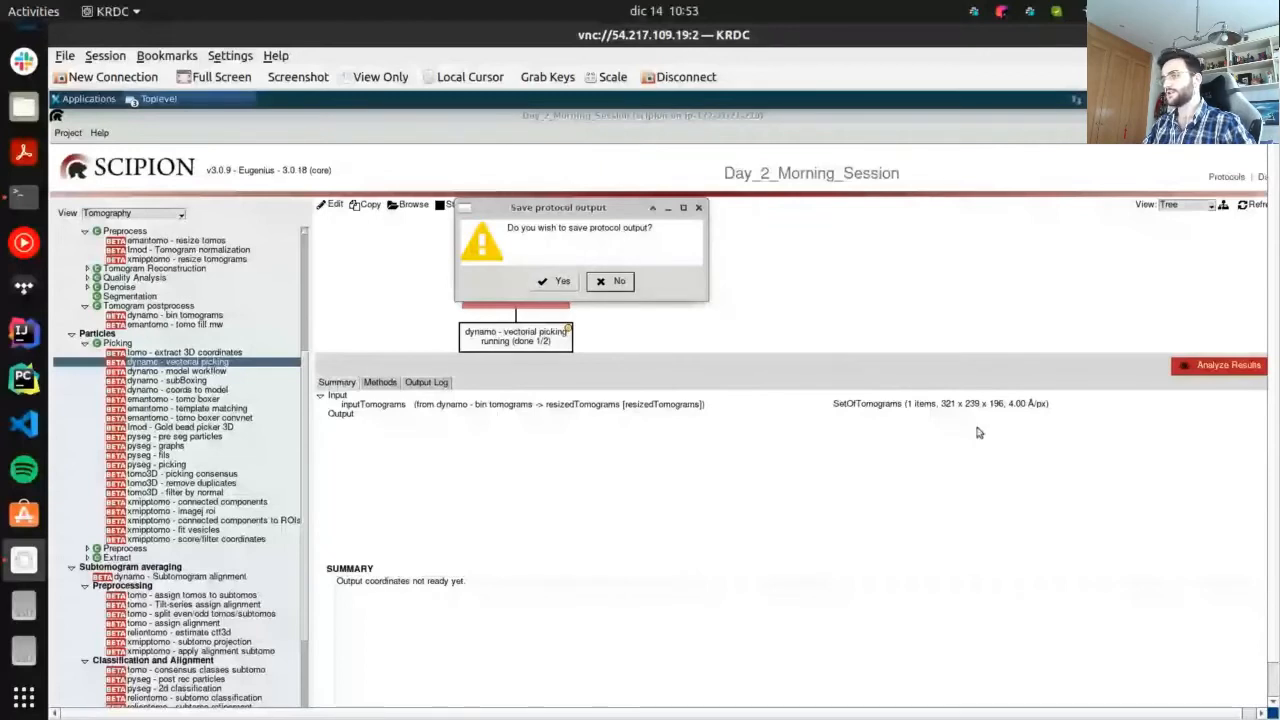
pyautogui.click(561, 283)
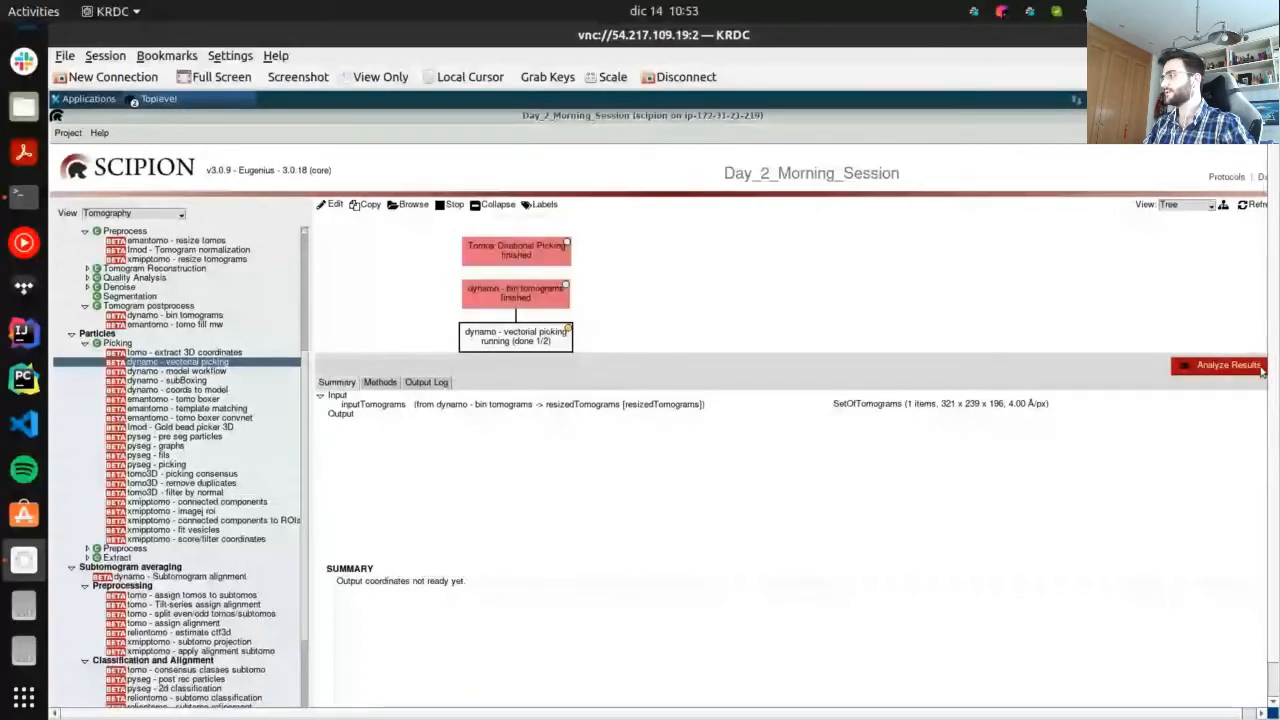
pyautogui.click(1247, 207)
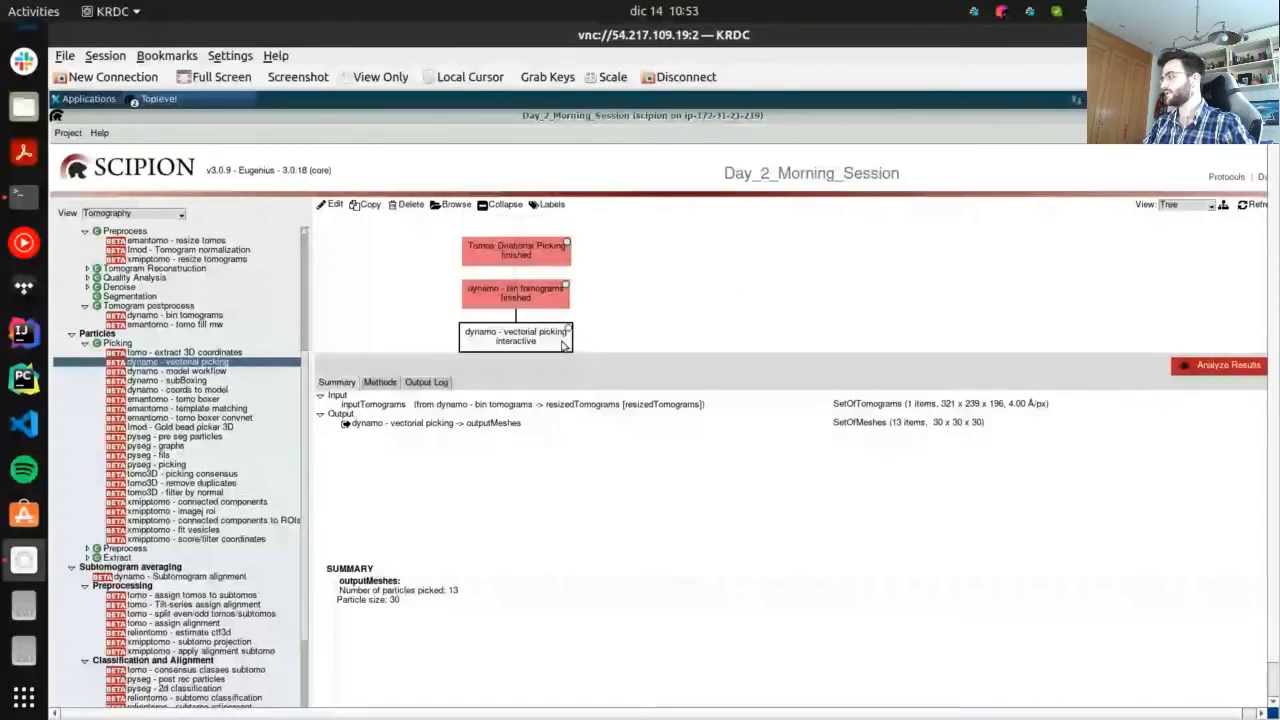
# Examine the outputMeshes entry of the vectorial picking protocol and its place in the project tree
pyautogui.click(920, 424)
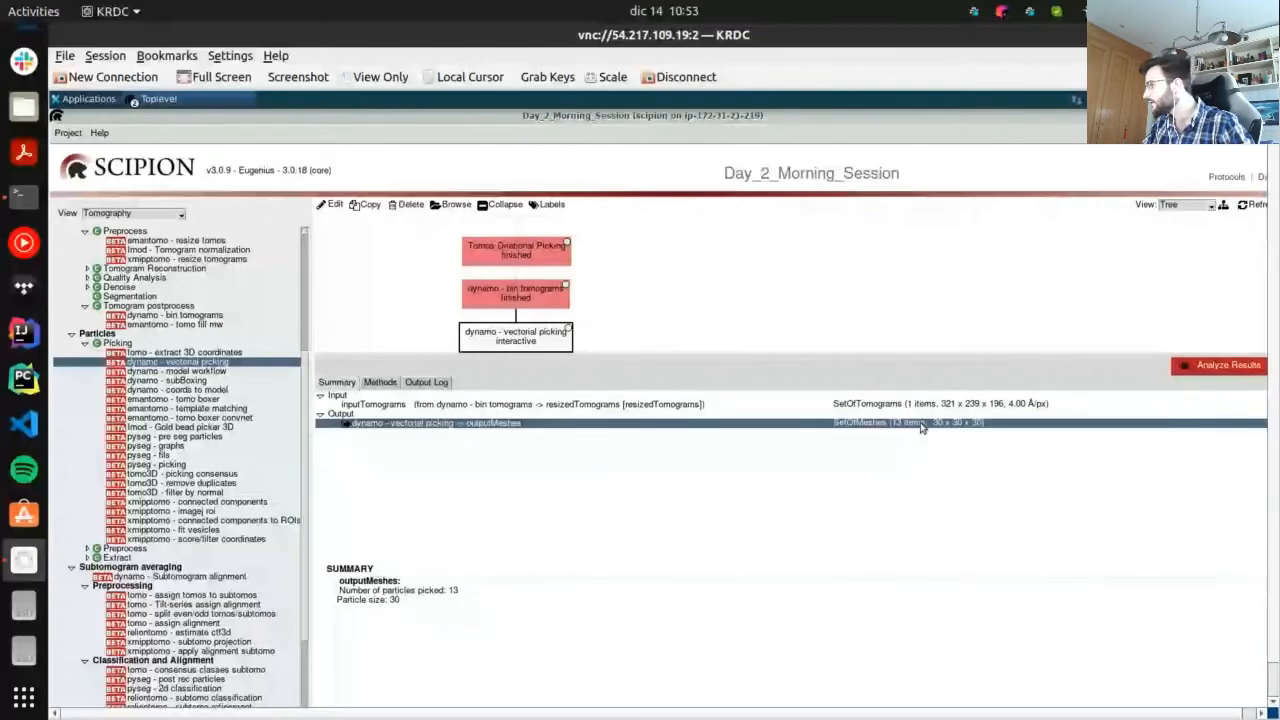
pyautogui.hotkey('alt', 'Tab')
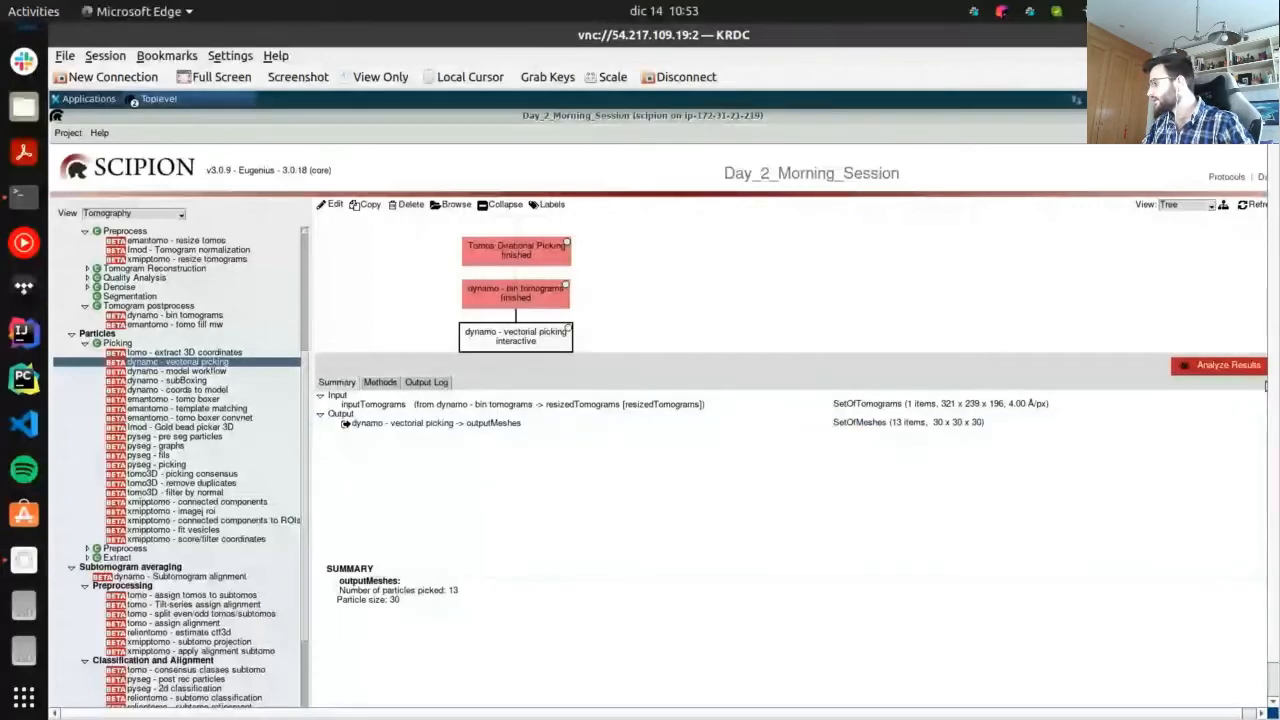
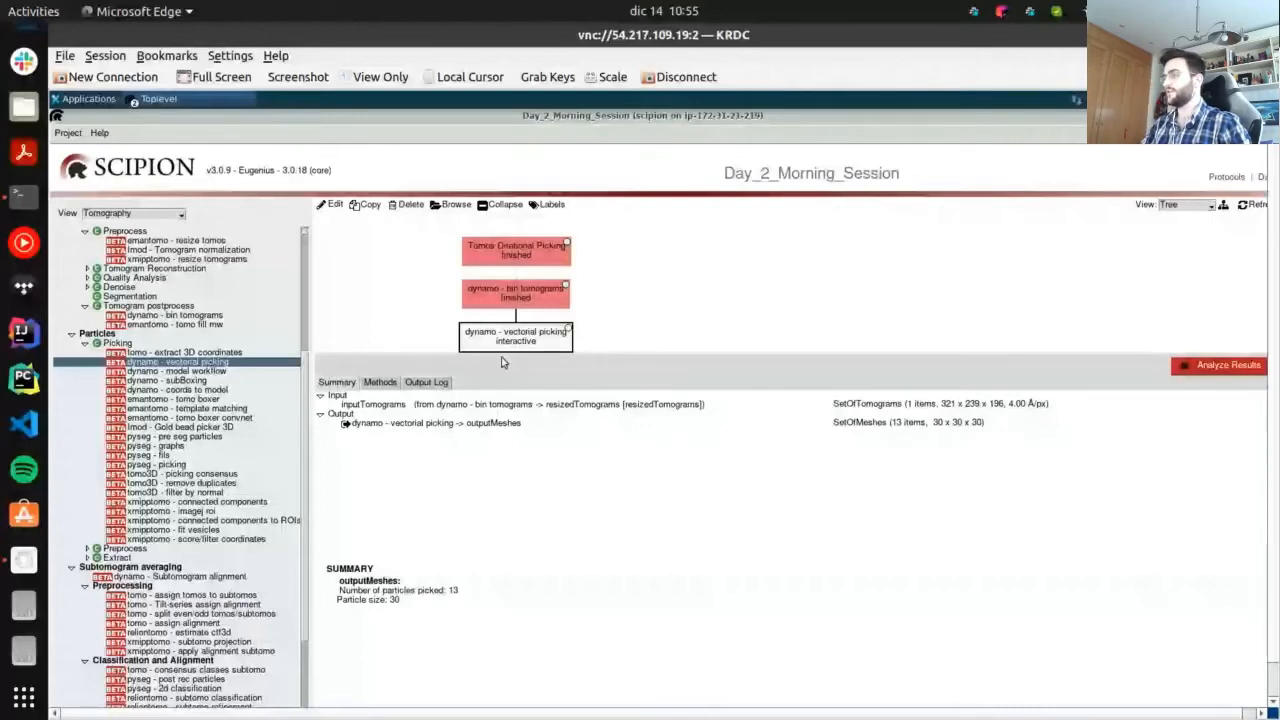
pyautogui.scroll(1, 504, 330)
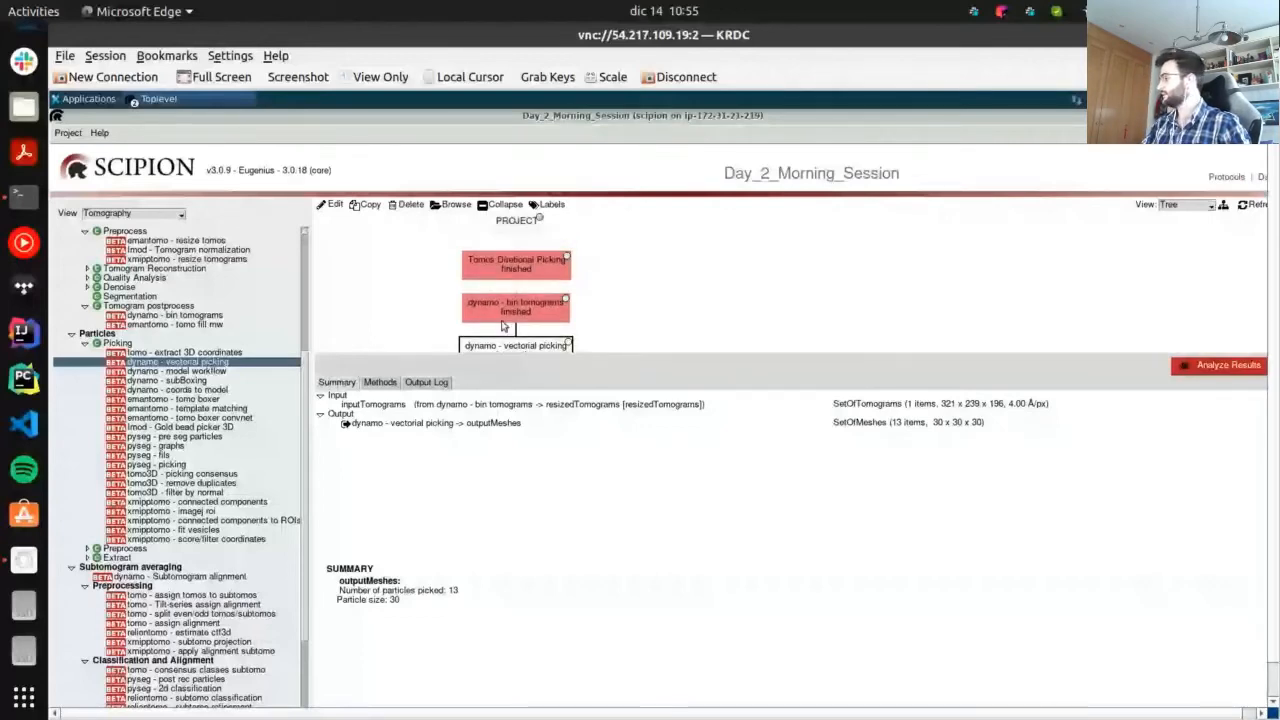
pyautogui.scroll(-1, 504, 326)
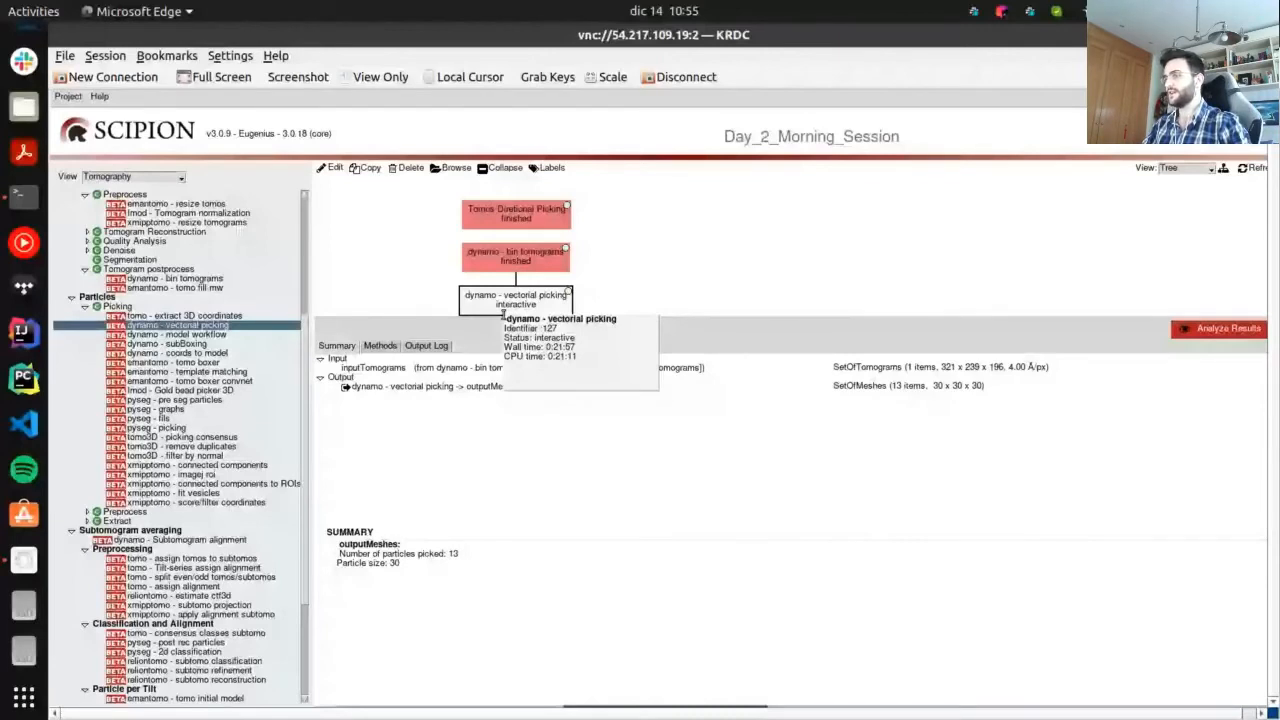
# Duplicate the dynamo - vectorial picking protocol, set the copy's model type to Surface, and execute it
pyautogui.rightClick(546, 309)
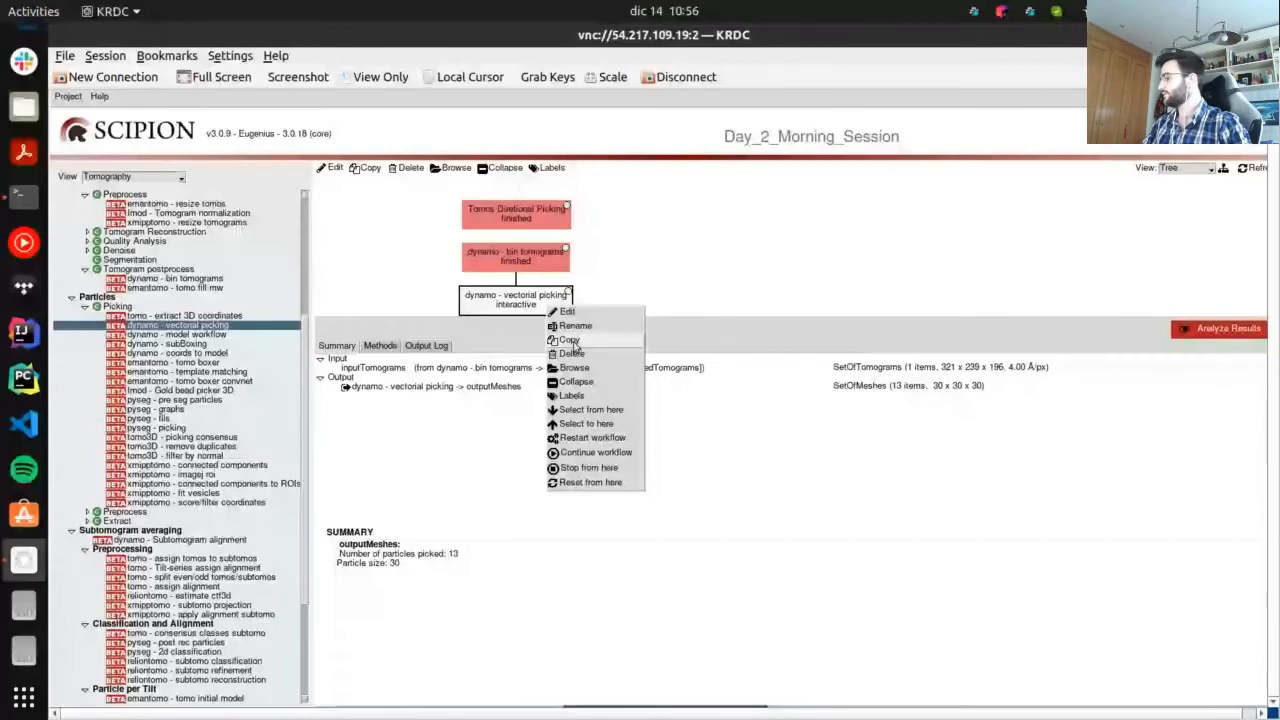
pyautogui.click(568, 340)
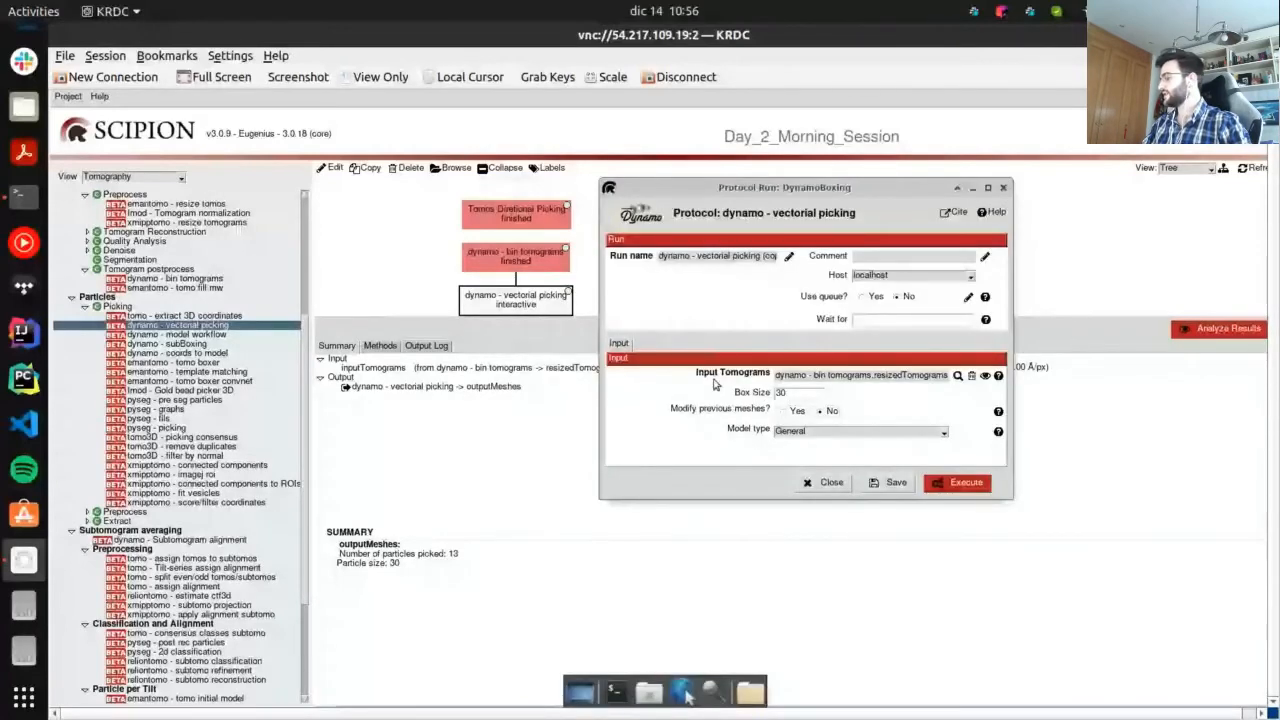
pyautogui.click(898, 433)
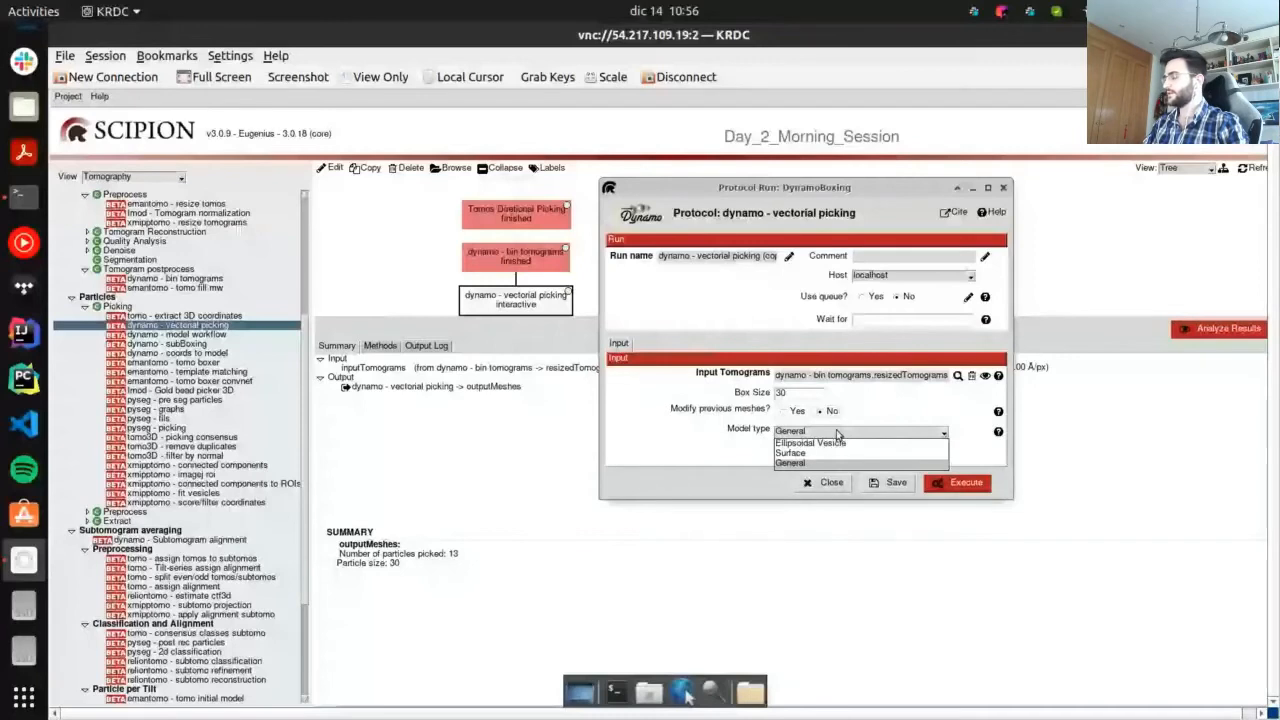
pyautogui.click(790, 453)
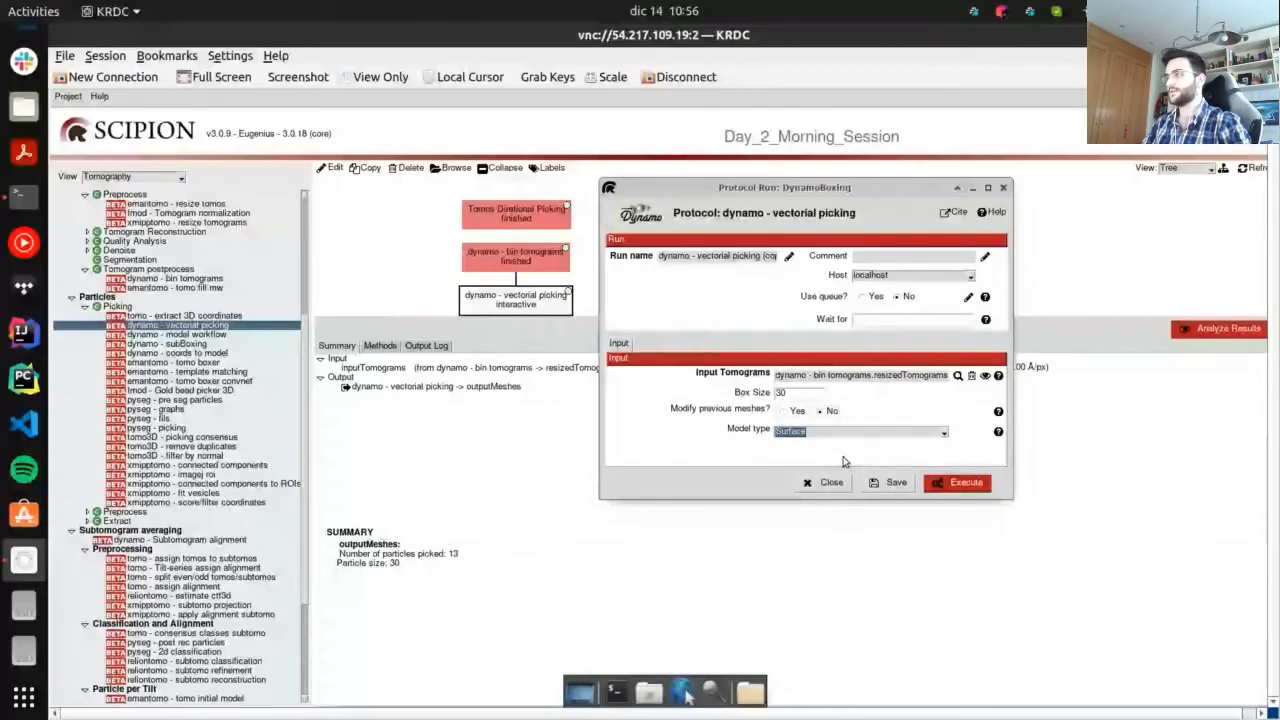
pyautogui.click(958, 484)
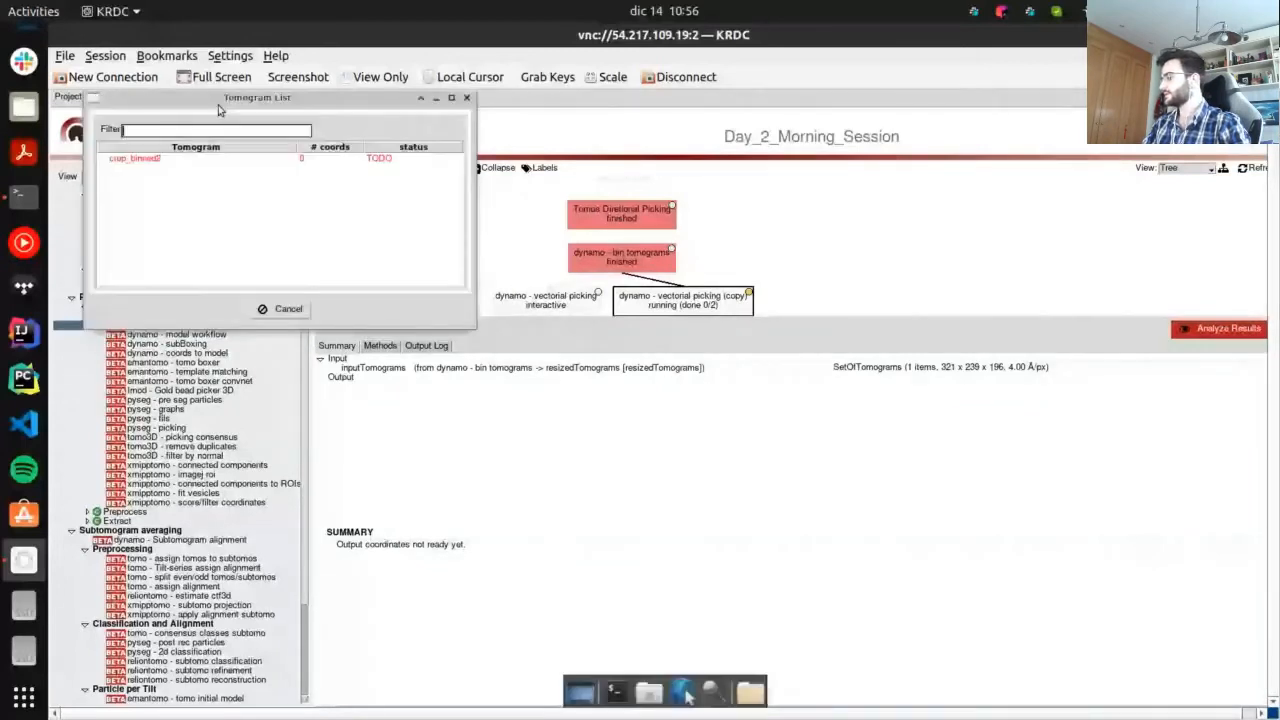
# Open the crop_binned2 tomogram in dtmslice and try to create a Surface model in the model pool
pyautogui.moveTo(219, 110); pyautogui.dragTo(498, 181)
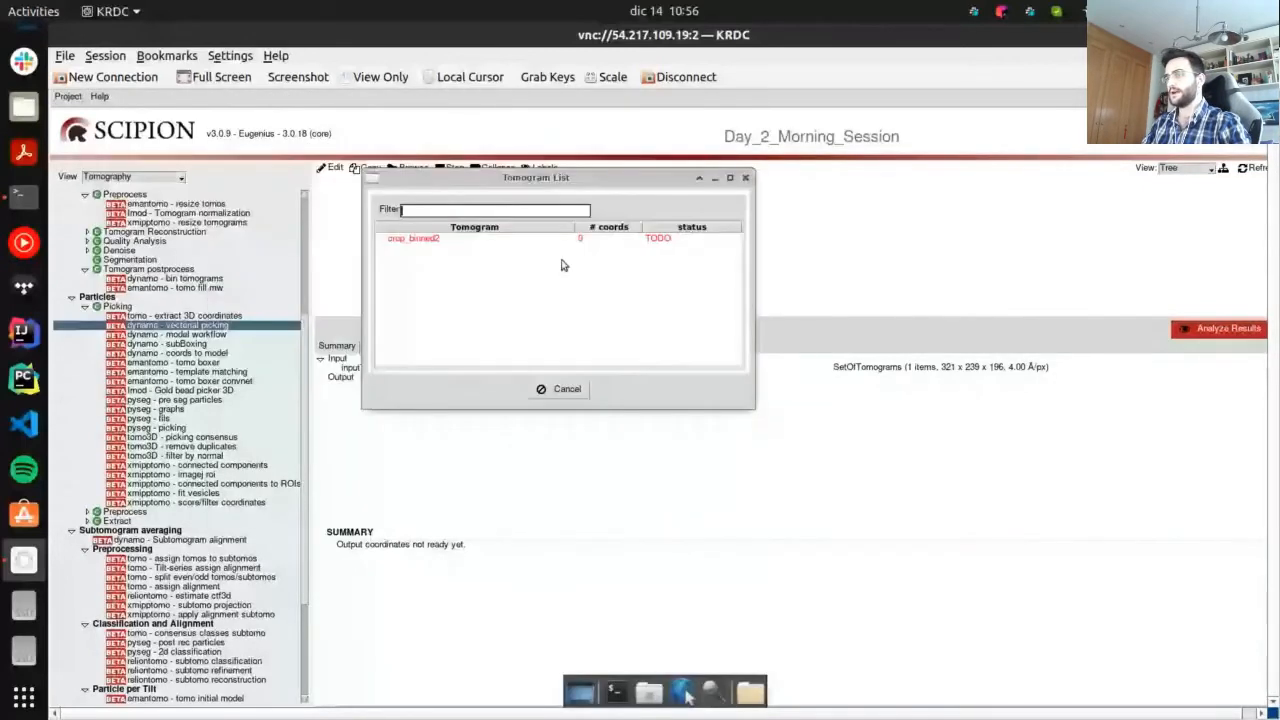
pyautogui.click(421, 240)
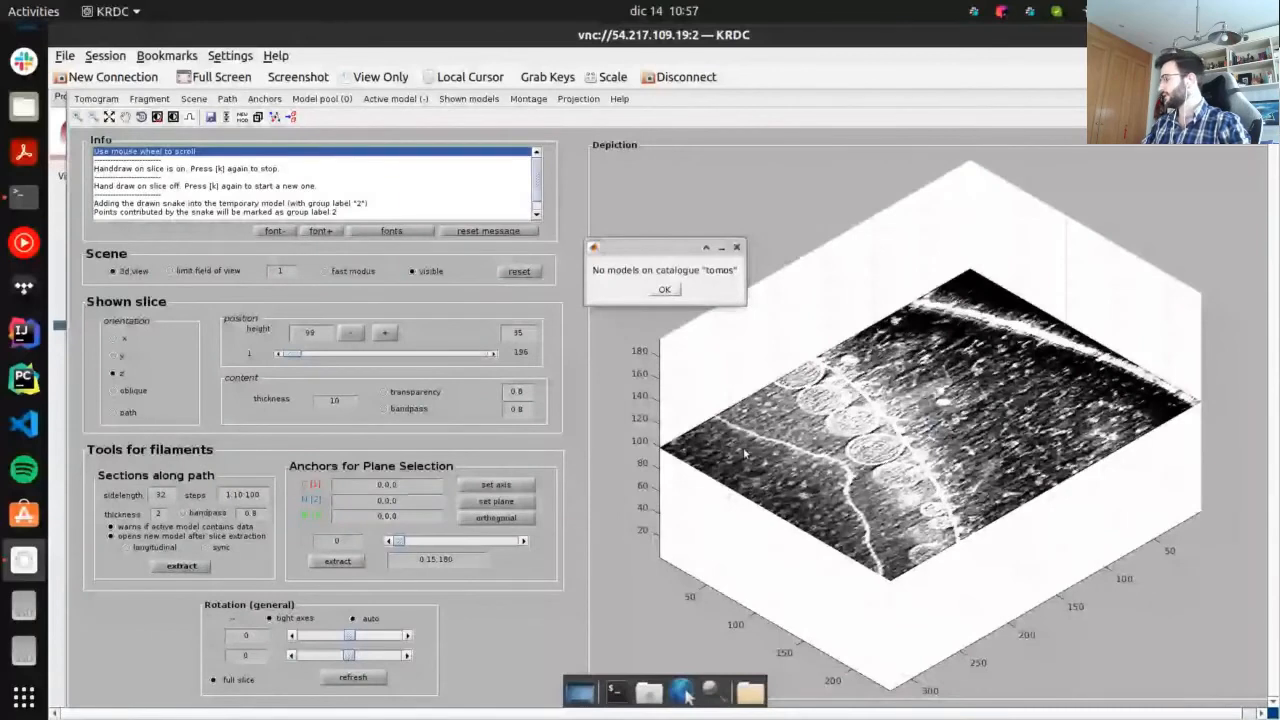
pyautogui.press('Return')
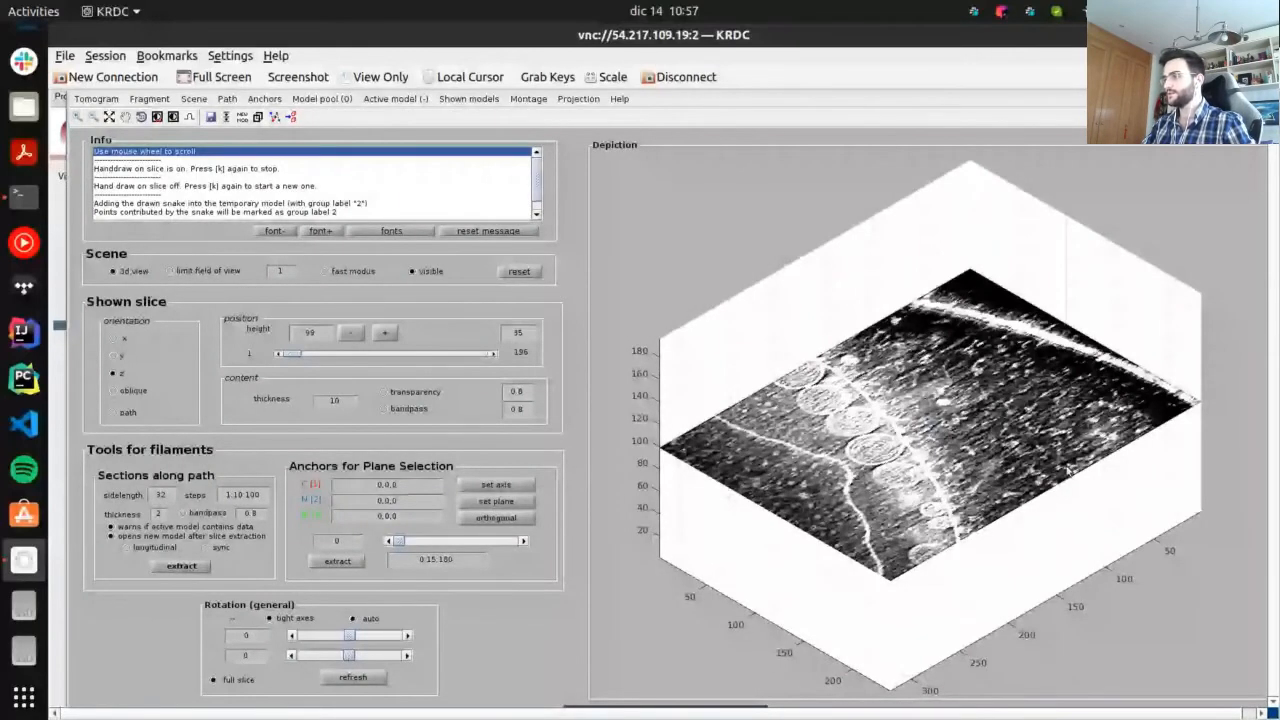
pyautogui.moveTo(1068, 468); pyautogui.dragTo(663, 253)
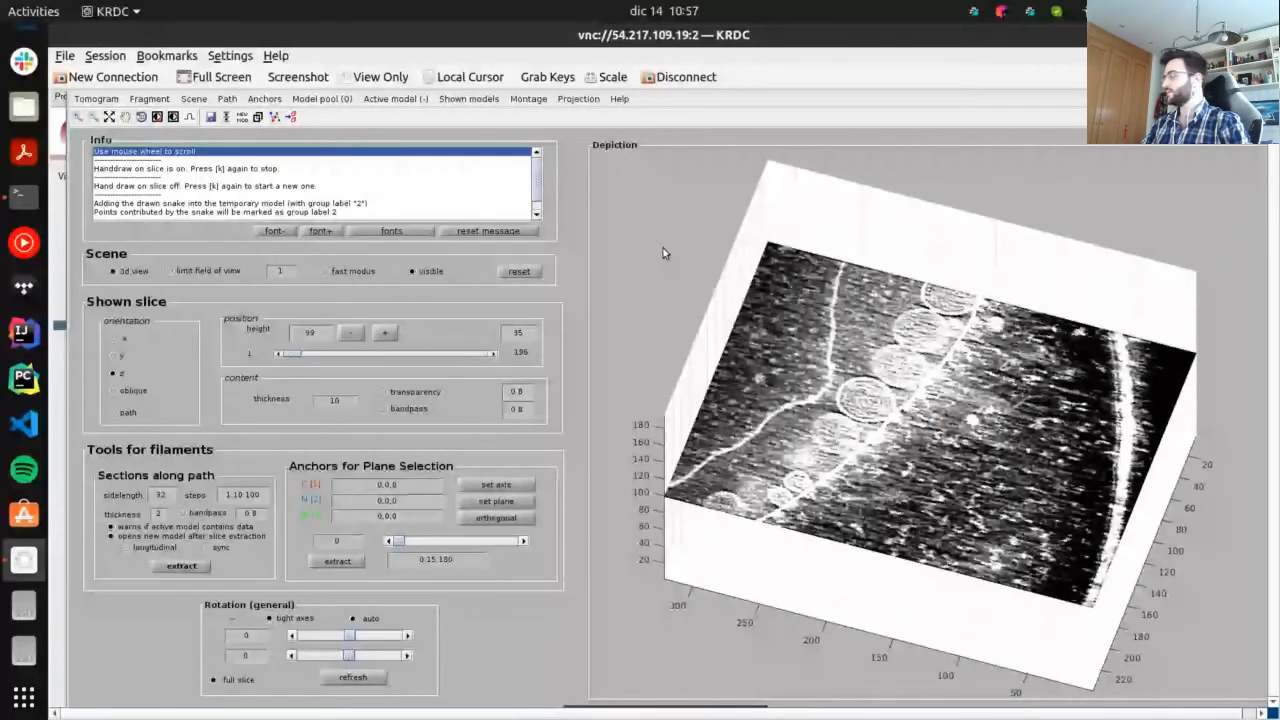
pyautogui.click(320, 99)
pyautogui.moveTo(470, 148)
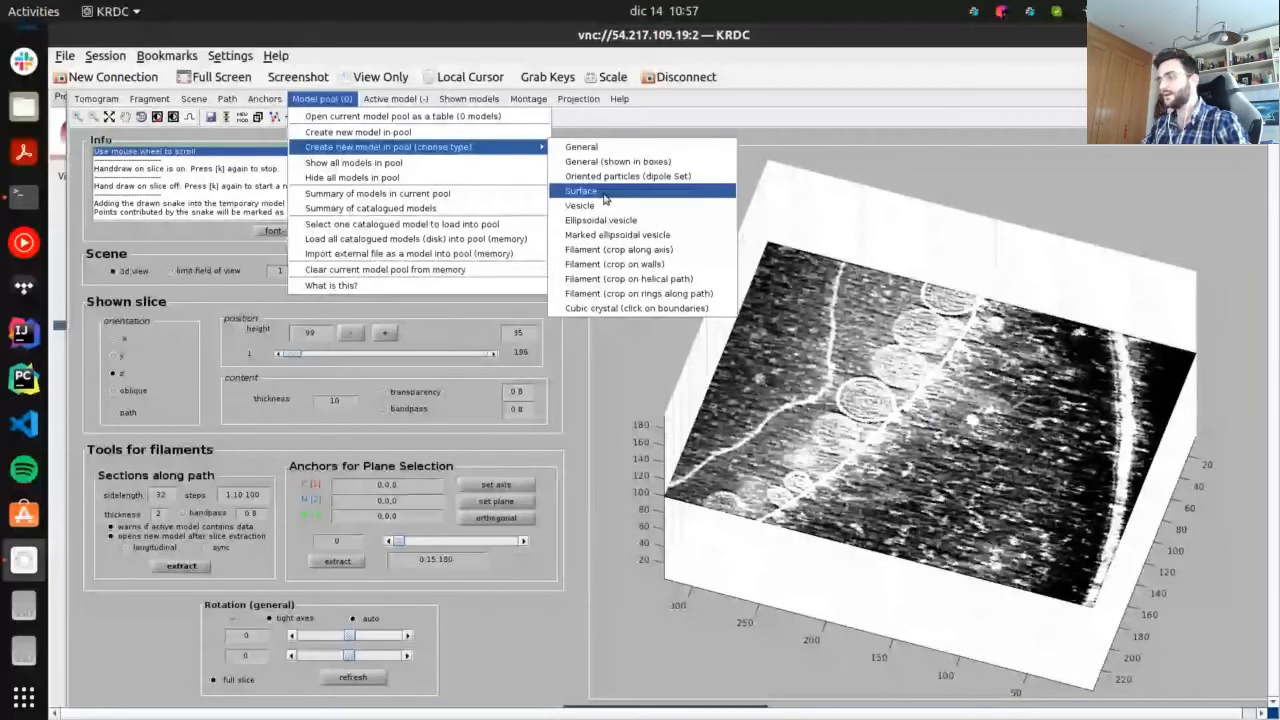
pyautogui.click(897, 470)
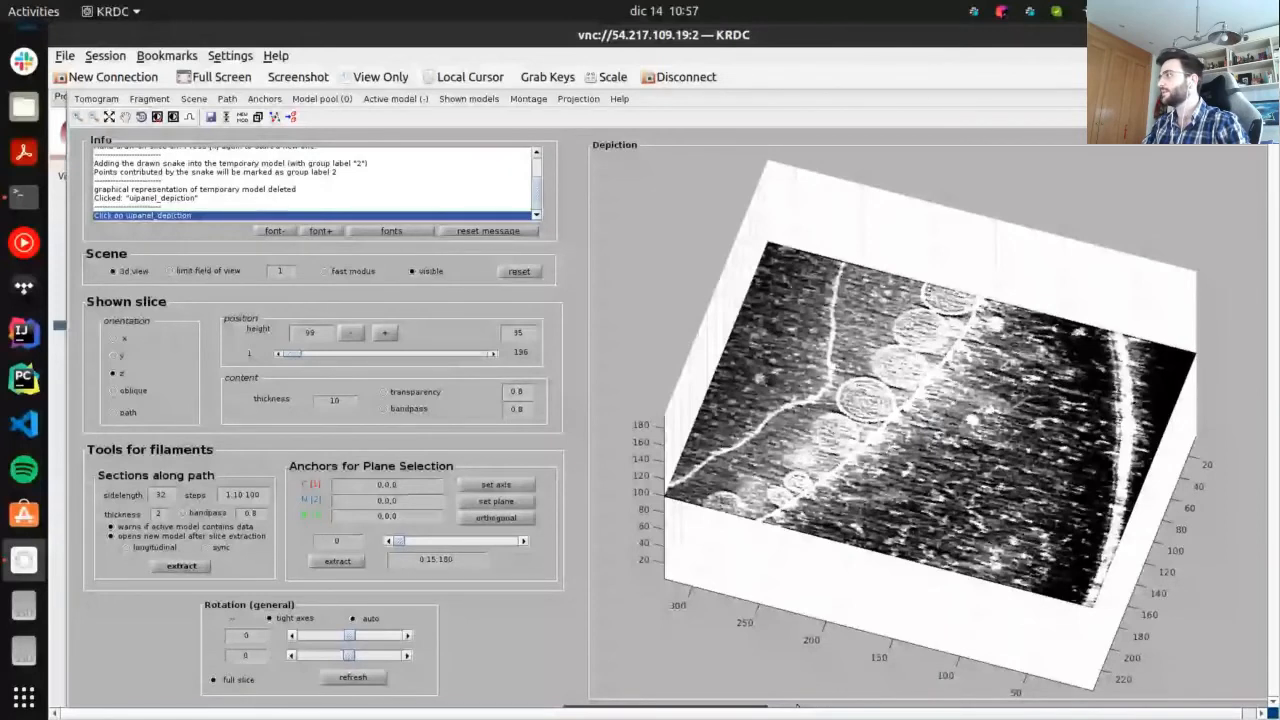
# Close the dtmslice window and the Tomogram List without picking any points
pyautogui.moveTo(797, 713); pyautogui.dragTo(840, 713)
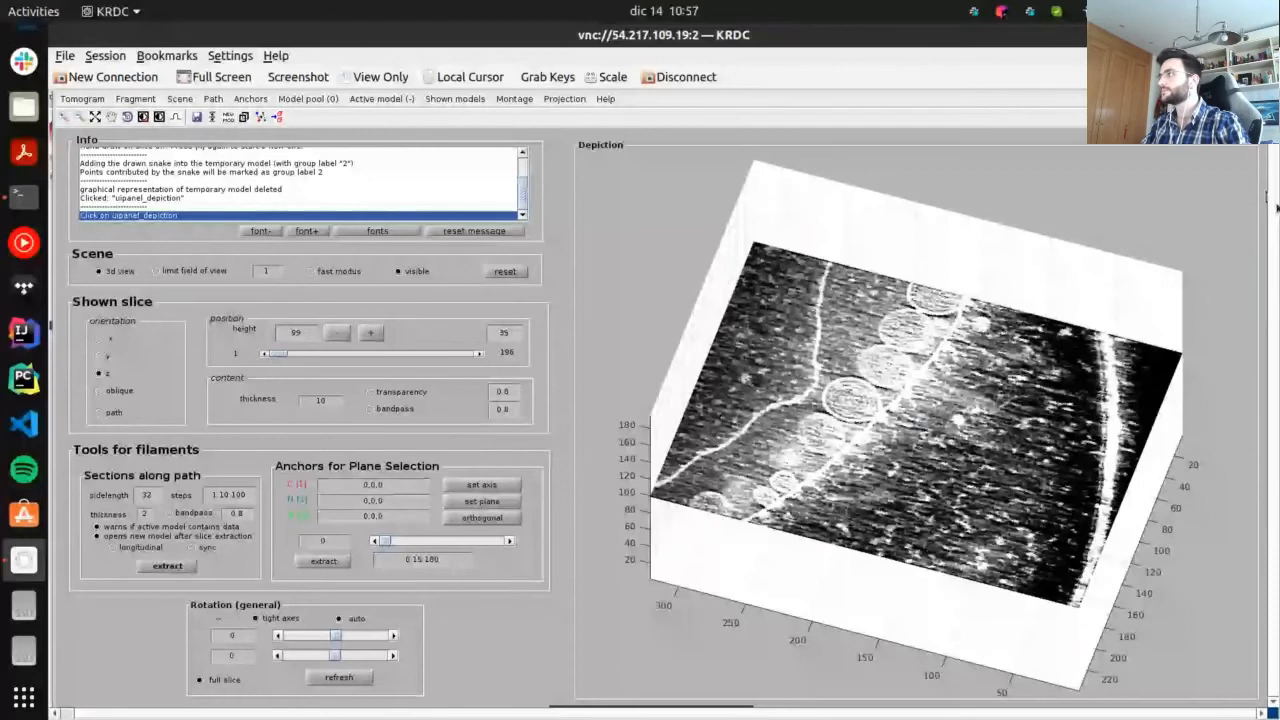
pyautogui.moveTo(1275, 203); pyautogui.dragTo(831, 114)
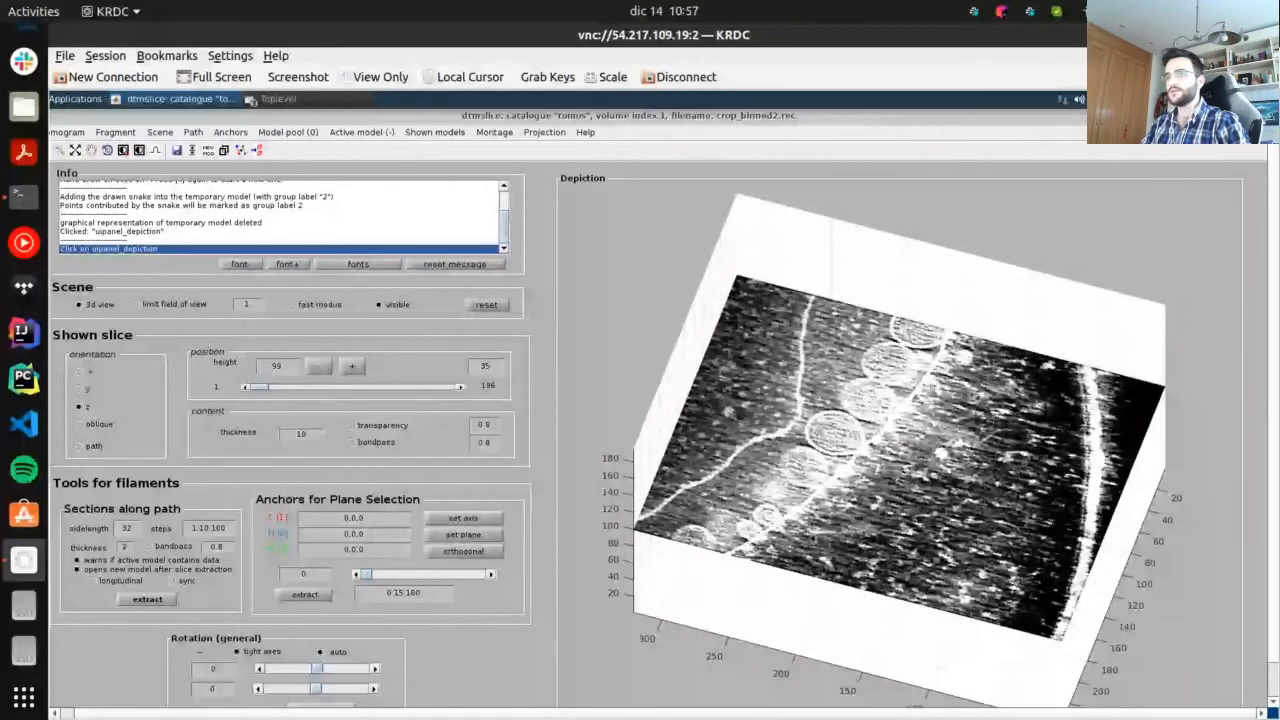
pyautogui.click(1258, 116)
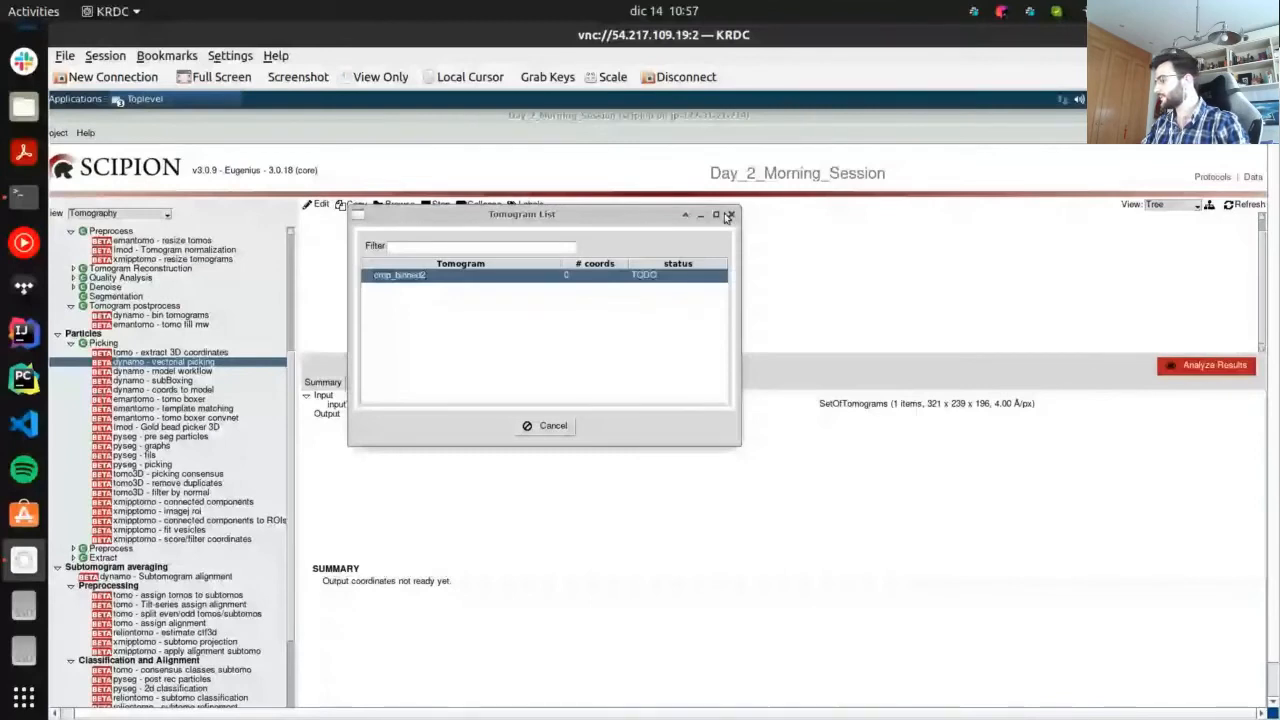
pyautogui.click(729, 215)
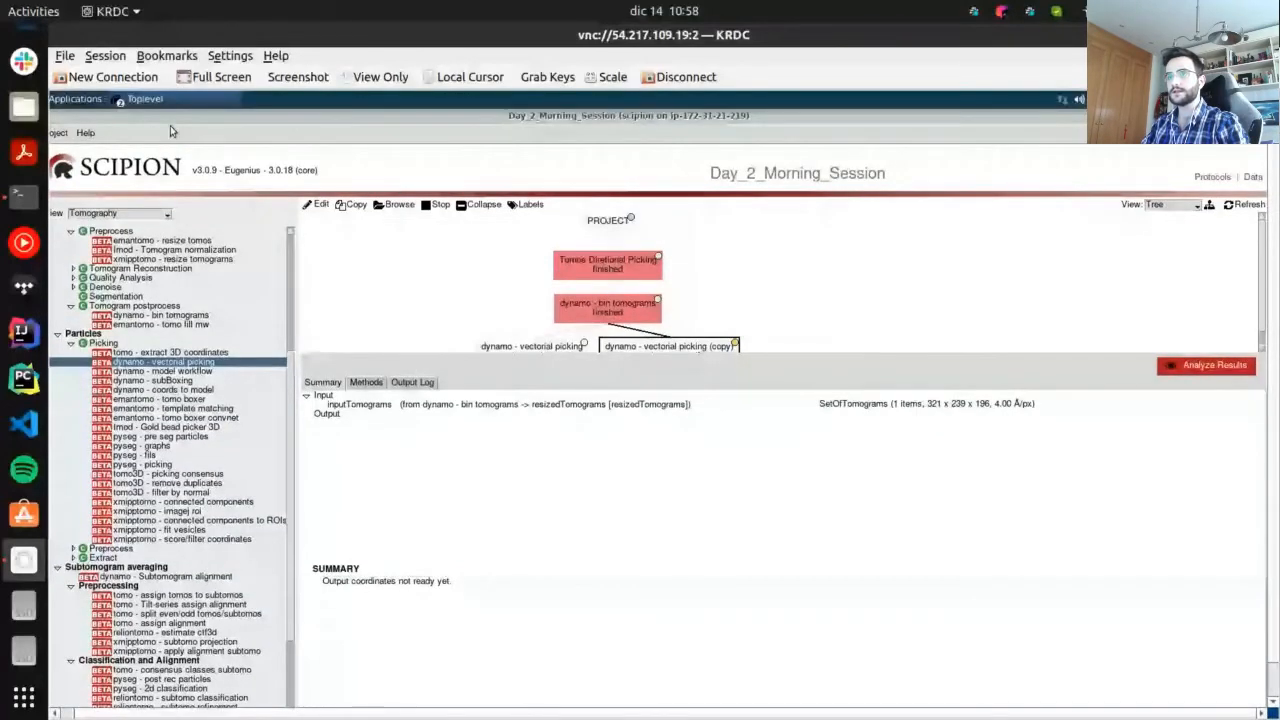
pyautogui.click(172, 100)
pyautogui.click(172, 119)
pyautogui.click(172, 100)
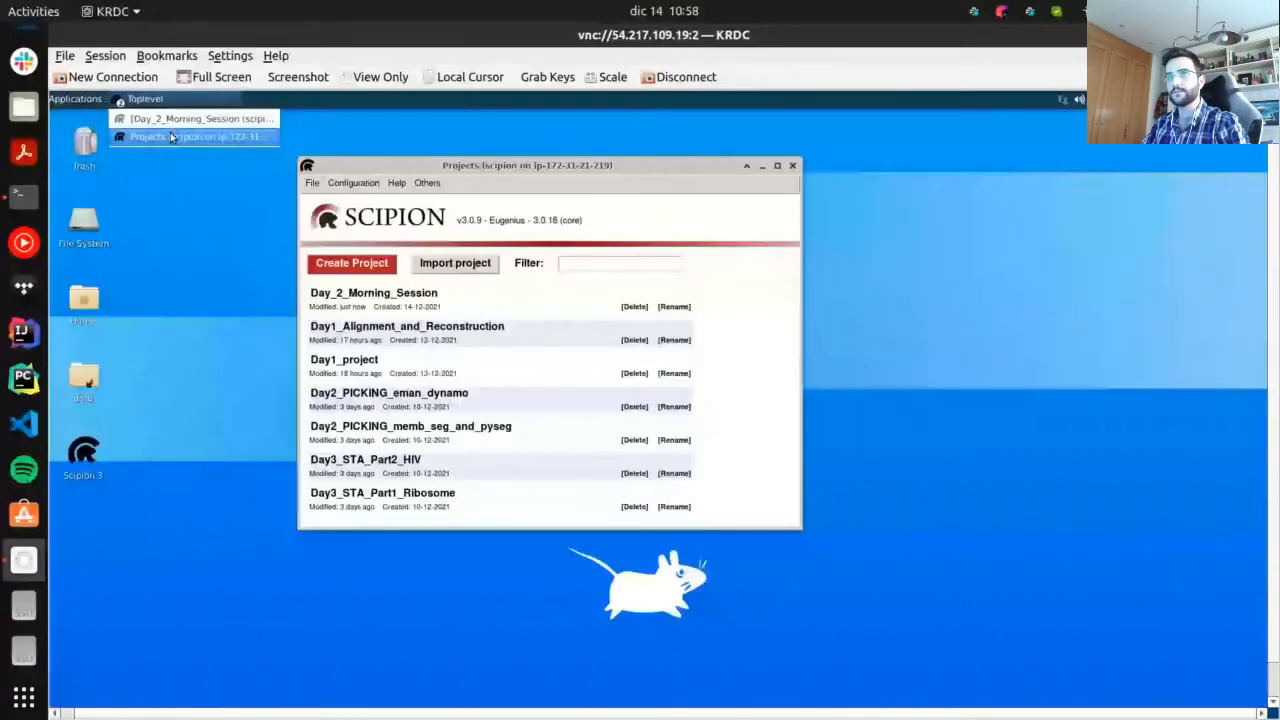
pyautogui.click(172, 135)
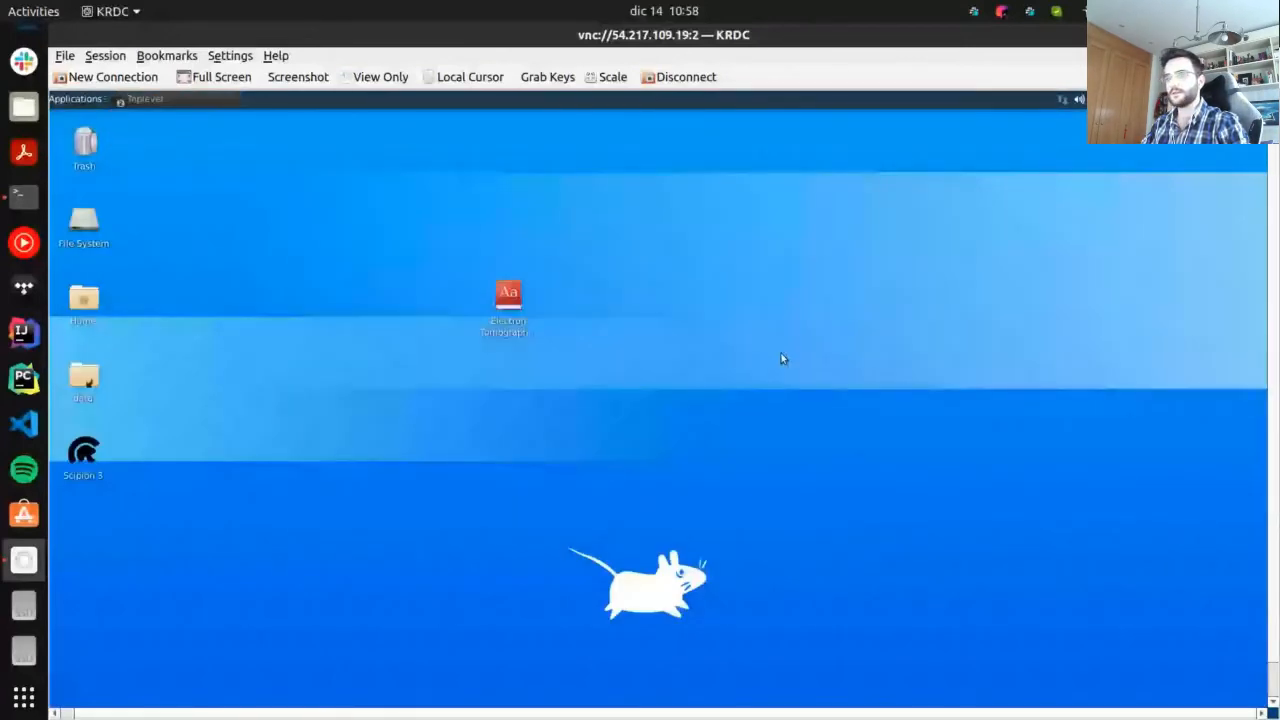
pyautogui.hotkey('alt', 'Tab')
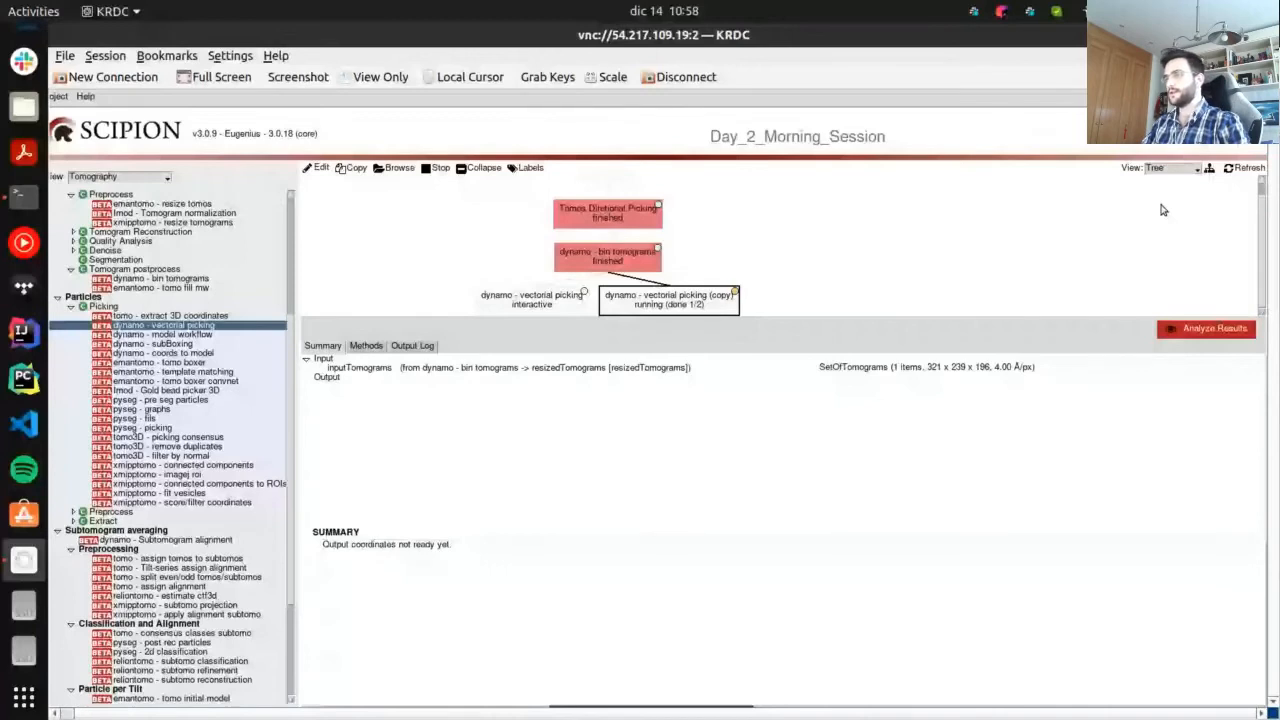
# Reopen the dynamo - vectorial picking (copy) protocol, choose Surface as the model type, and execute it
pyautogui.click(560, 302)
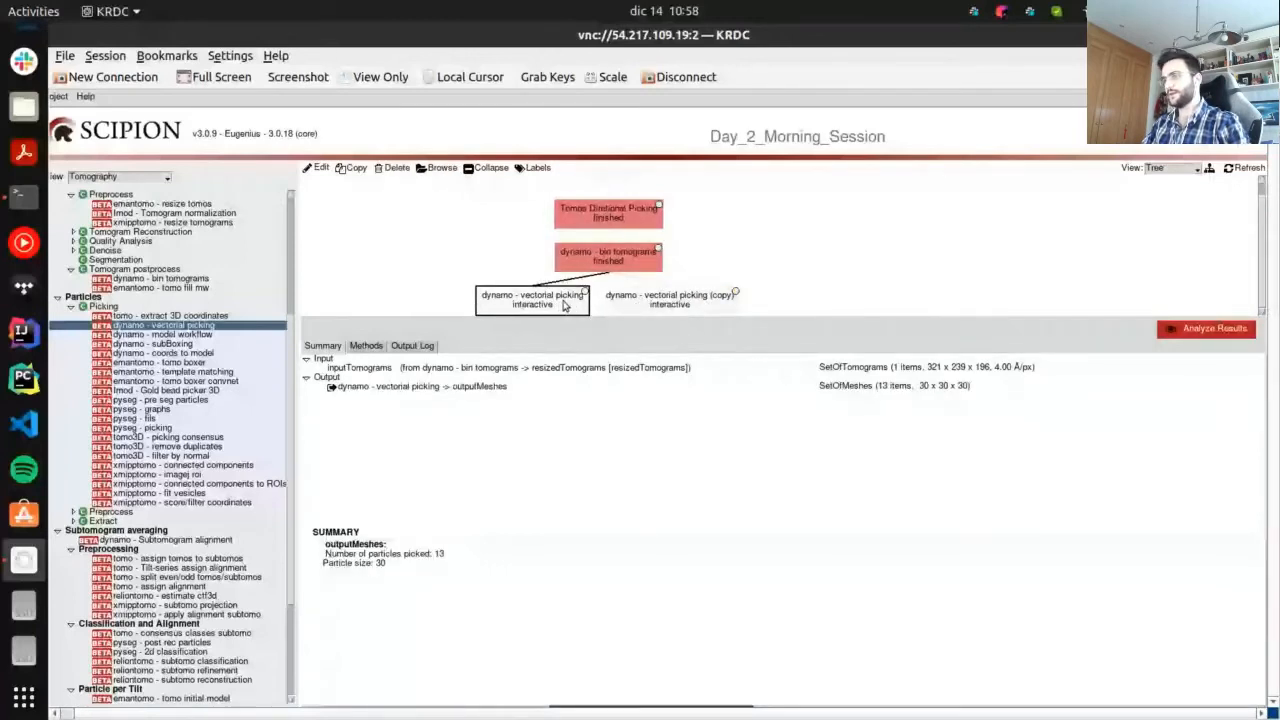
pyautogui.rightClick(564, 306)
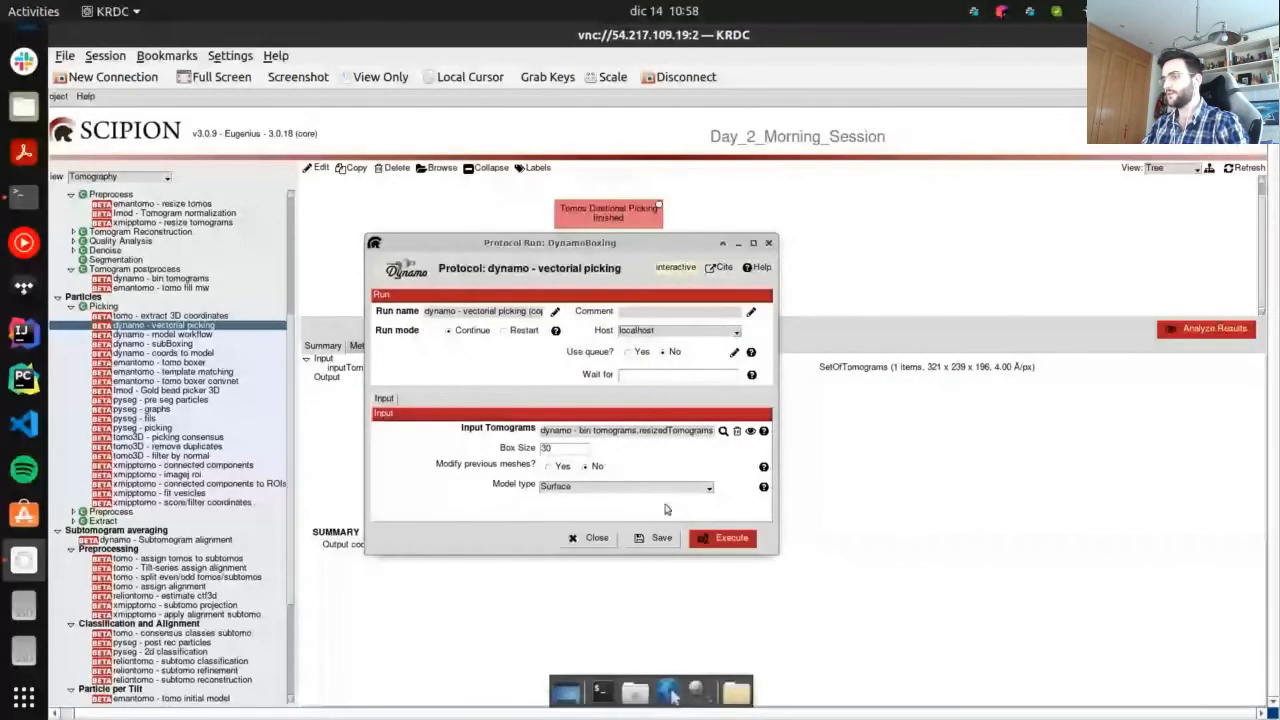
pyautogui.click(563, 487)
pyautogui.click(556, 509)
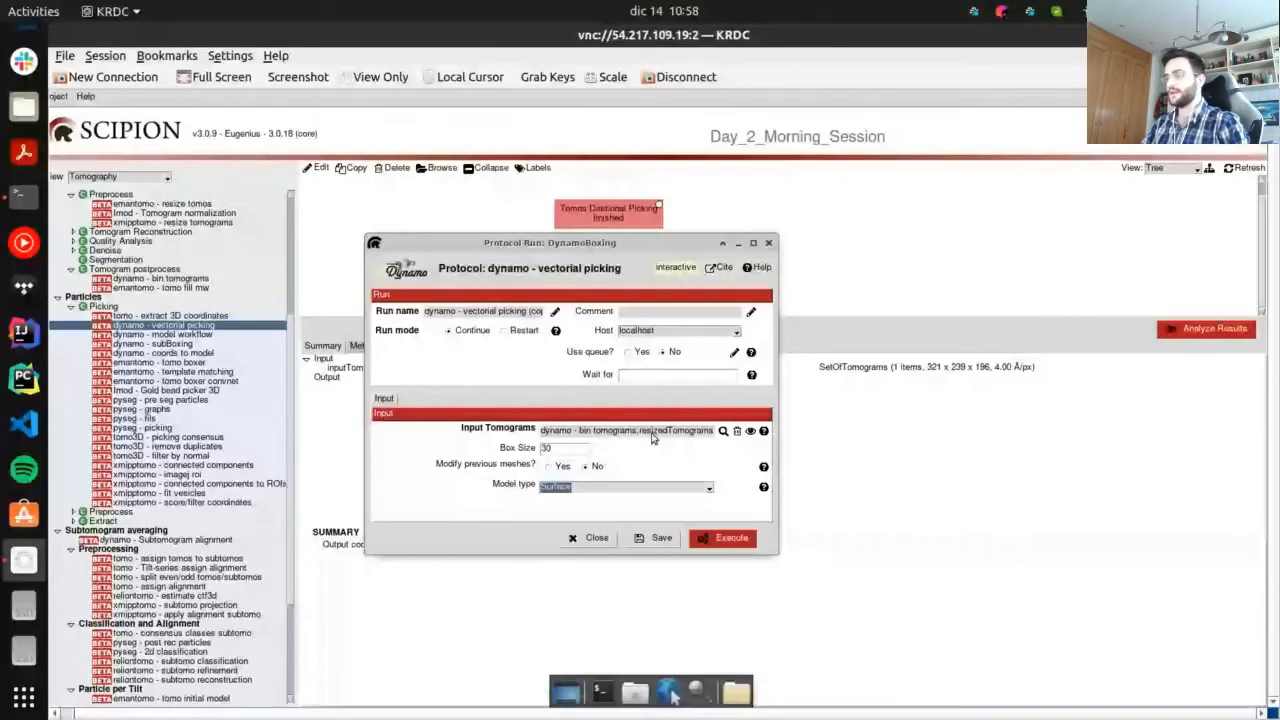
pyautogui.click(722, 537)
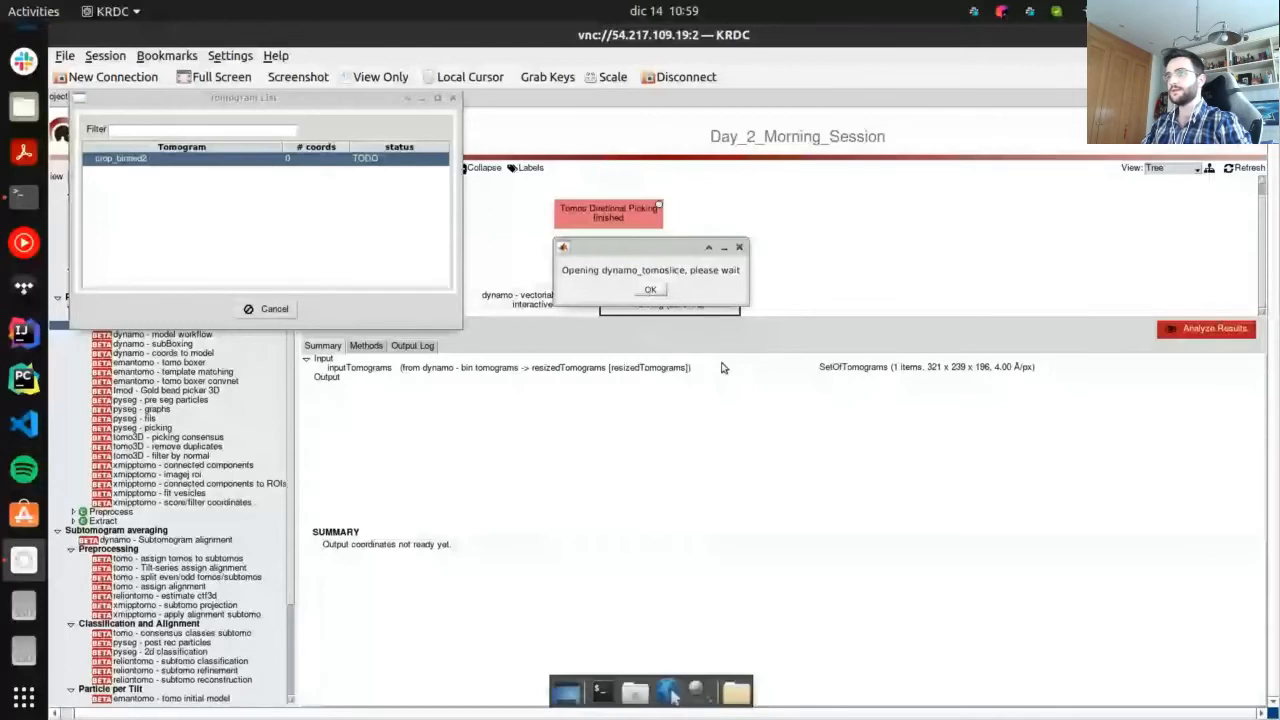
# Create a new Surface model in the model pool for the crop_binned2 tomogram
pyautogui.click(308, 99)
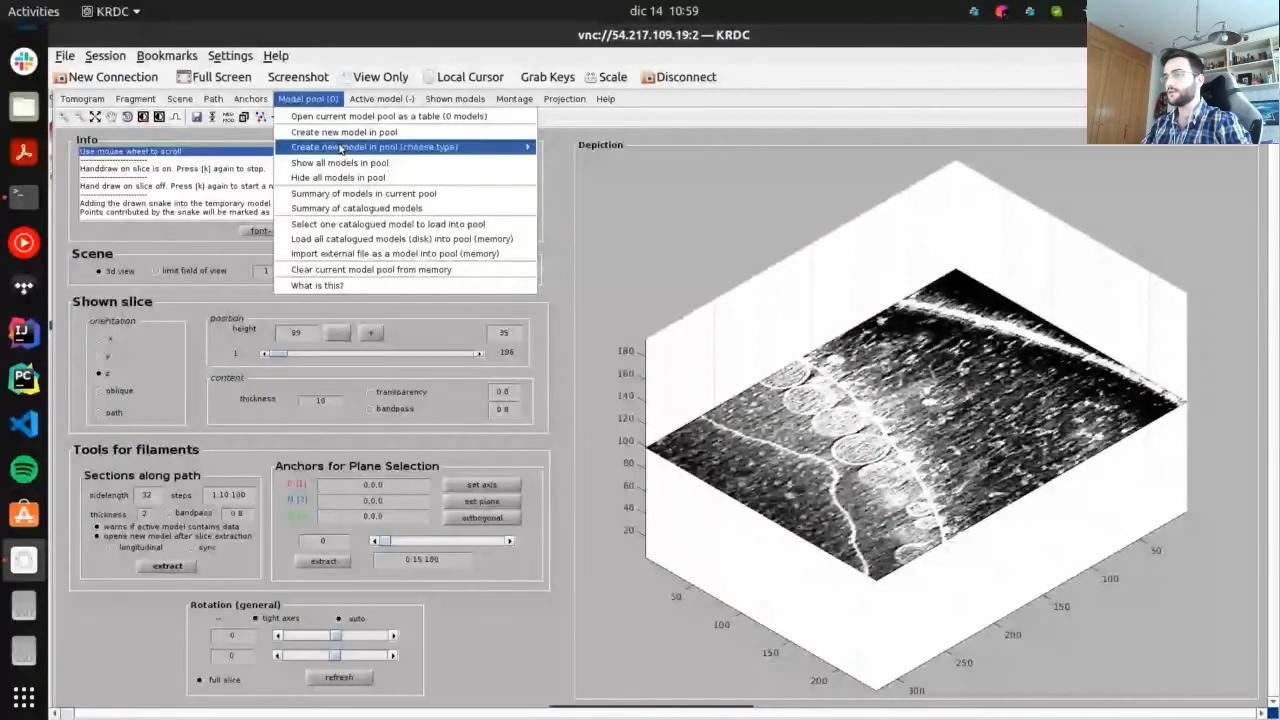
pyautogui.moveTo(340, 149)
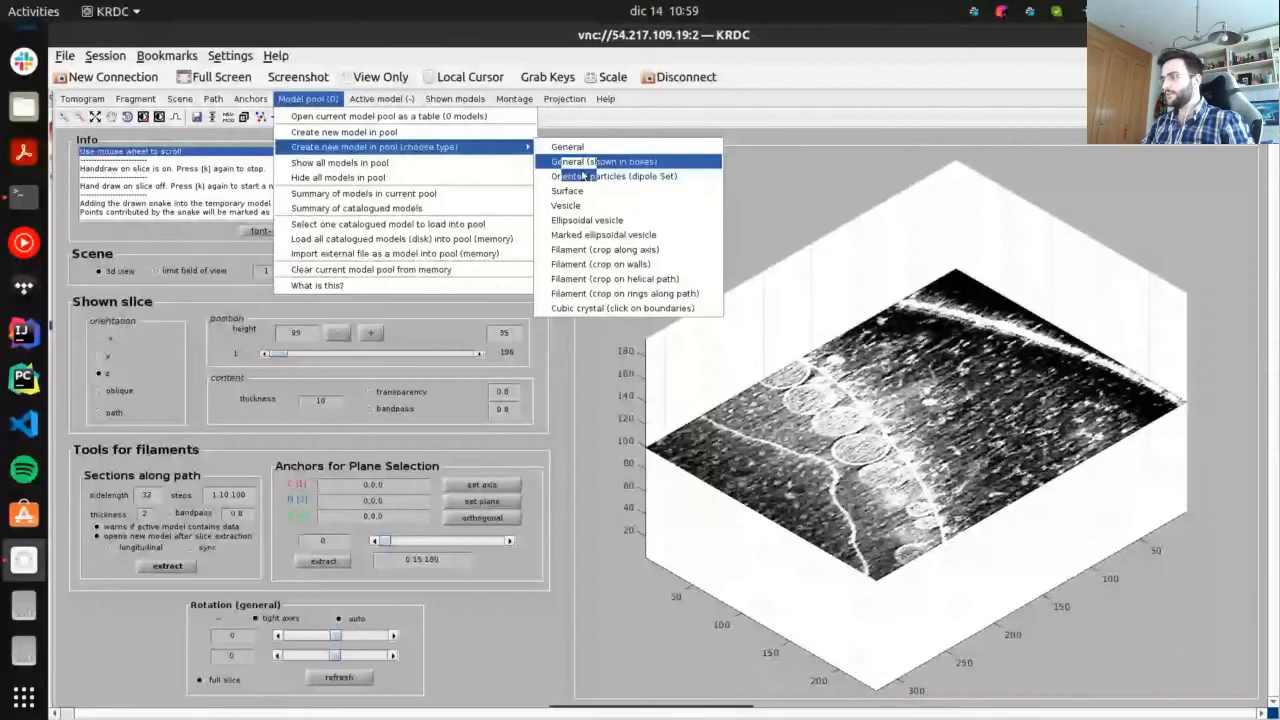
pyautogui.click(583, 170)
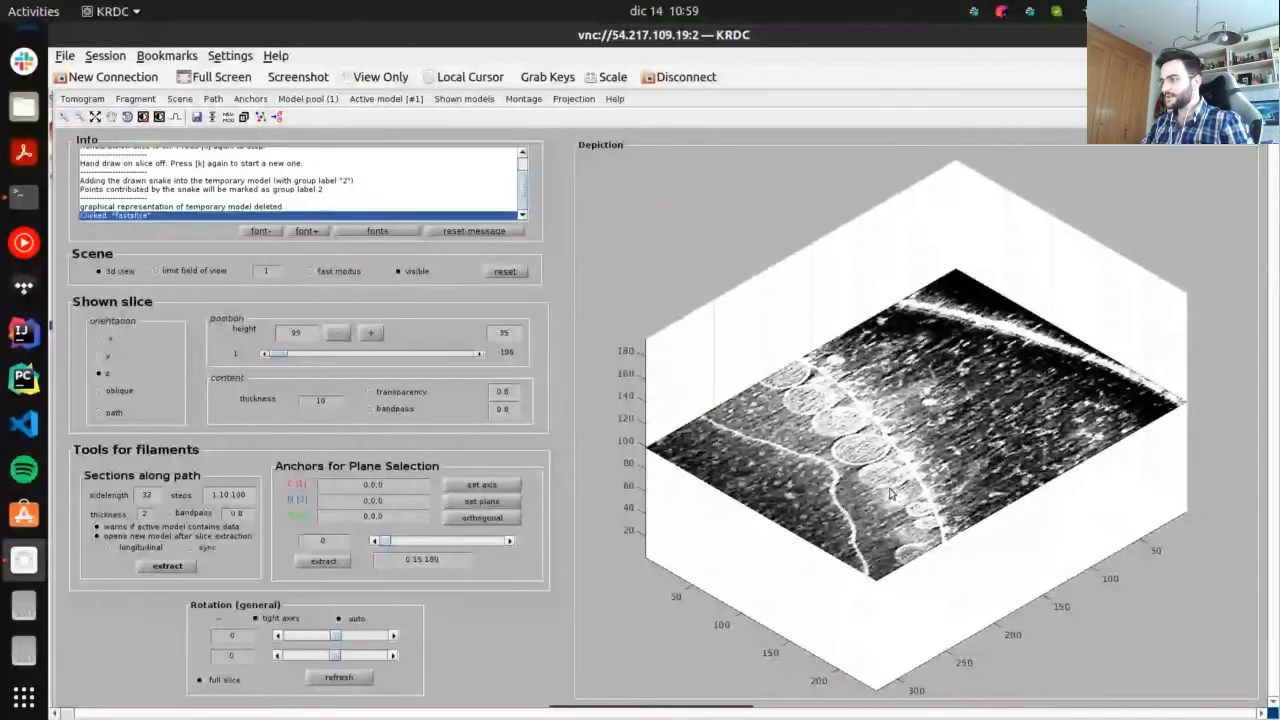
# Pick a first row of surface points along the membrane beside the round vesicles on the z slice at height 129
pyautogui.moveTo(890, 493); pyautogui.dragTo(919, 236)
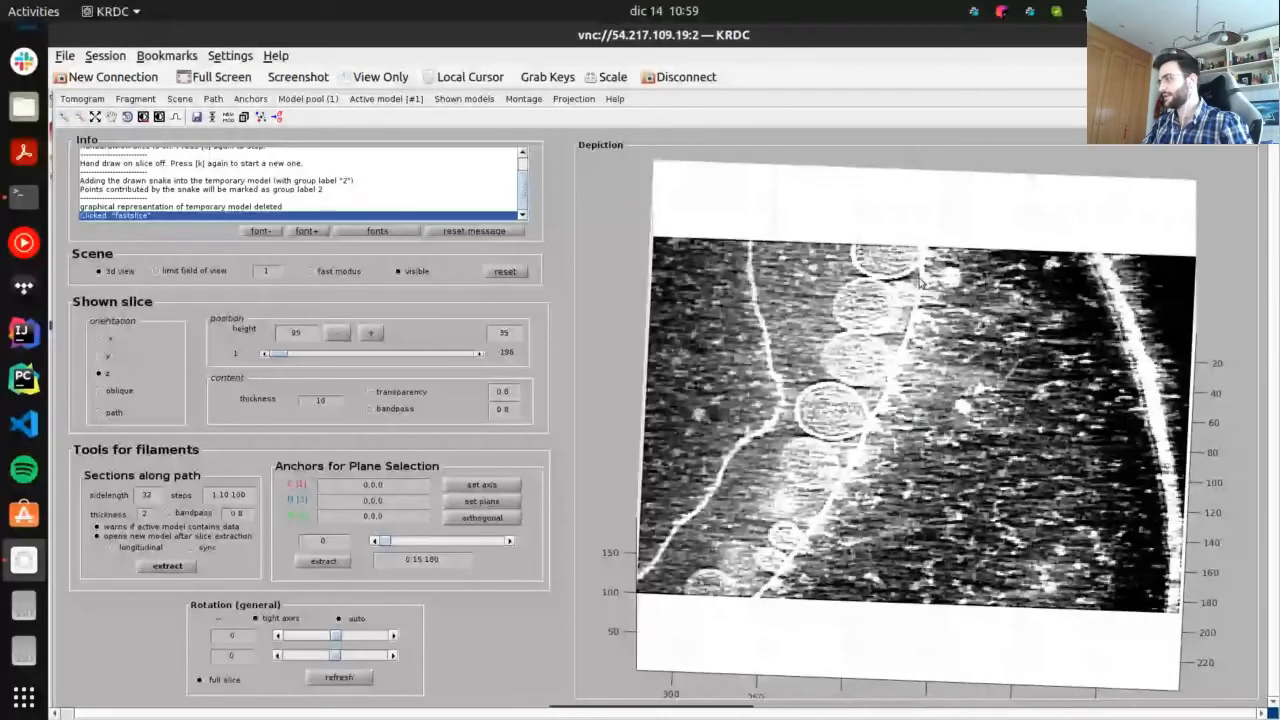
pyautogui.scroll(8, 920, 285)
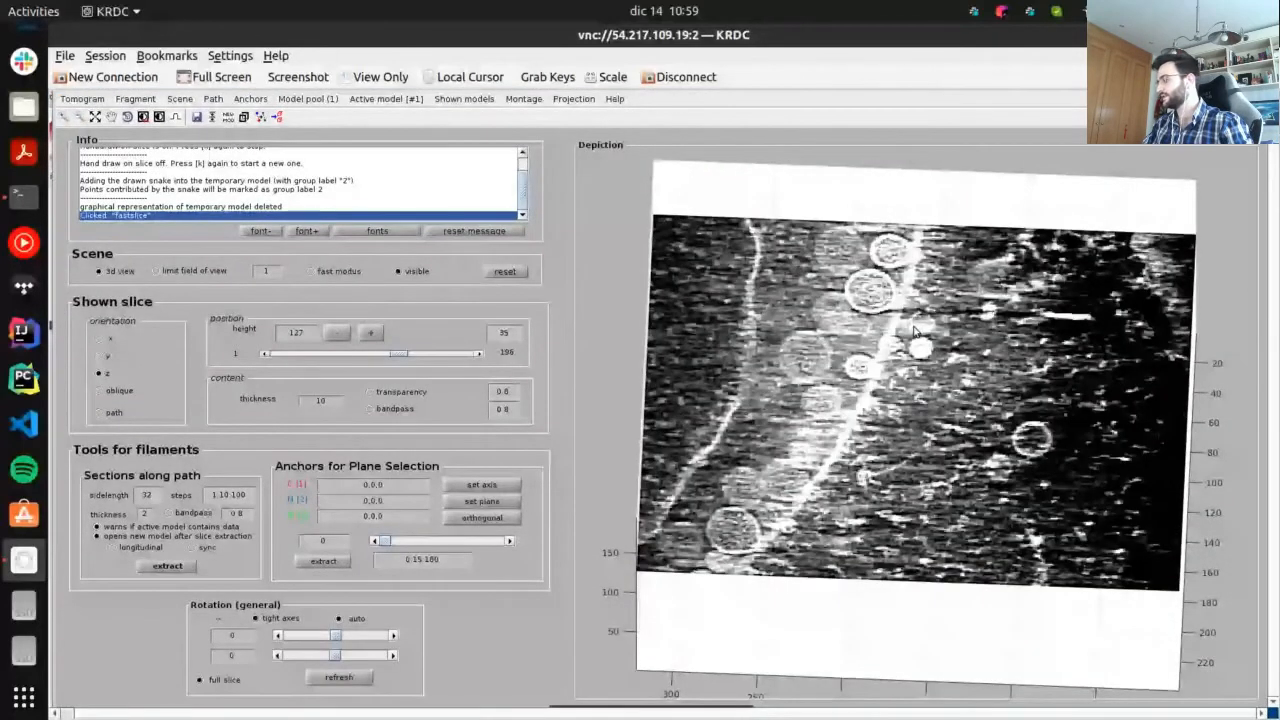
pyautogui.scroll(-1, 915, 332)
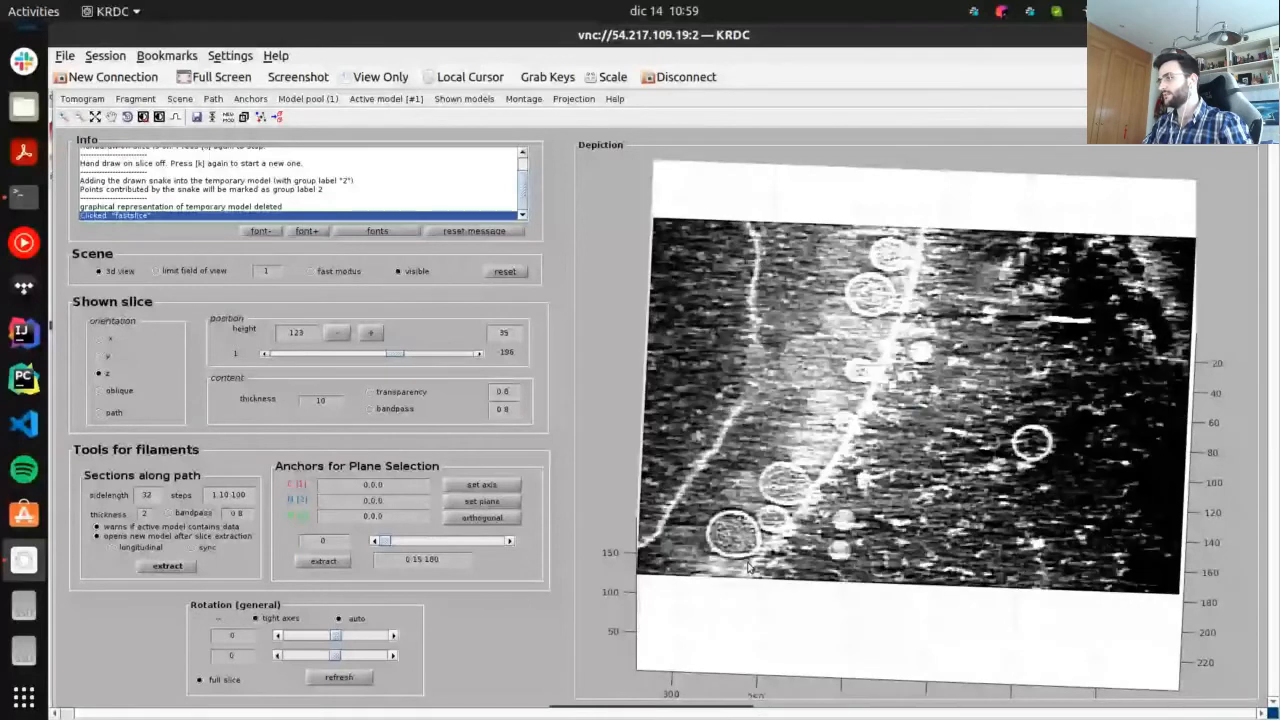
pyautogui.scroll(2, 910, 328)
pyautogui.scroll(-4, 885, 315)
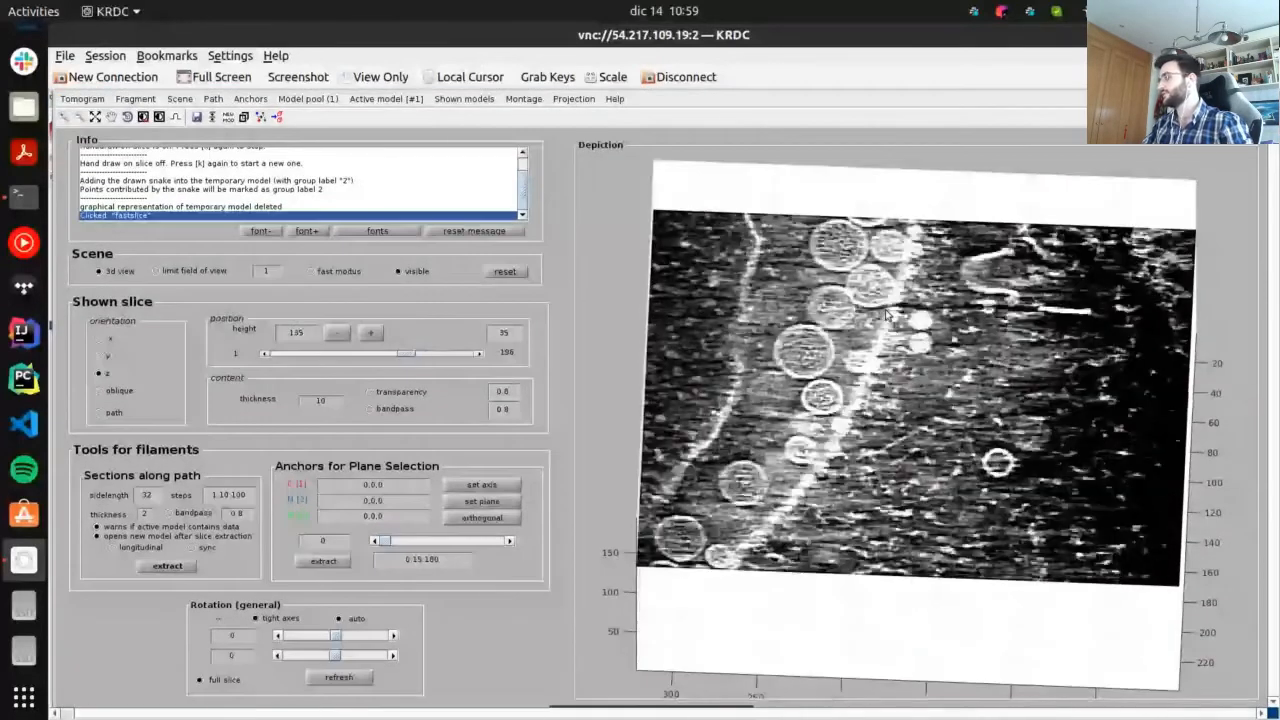
pyautogui.scroll(-6, 885, 315)
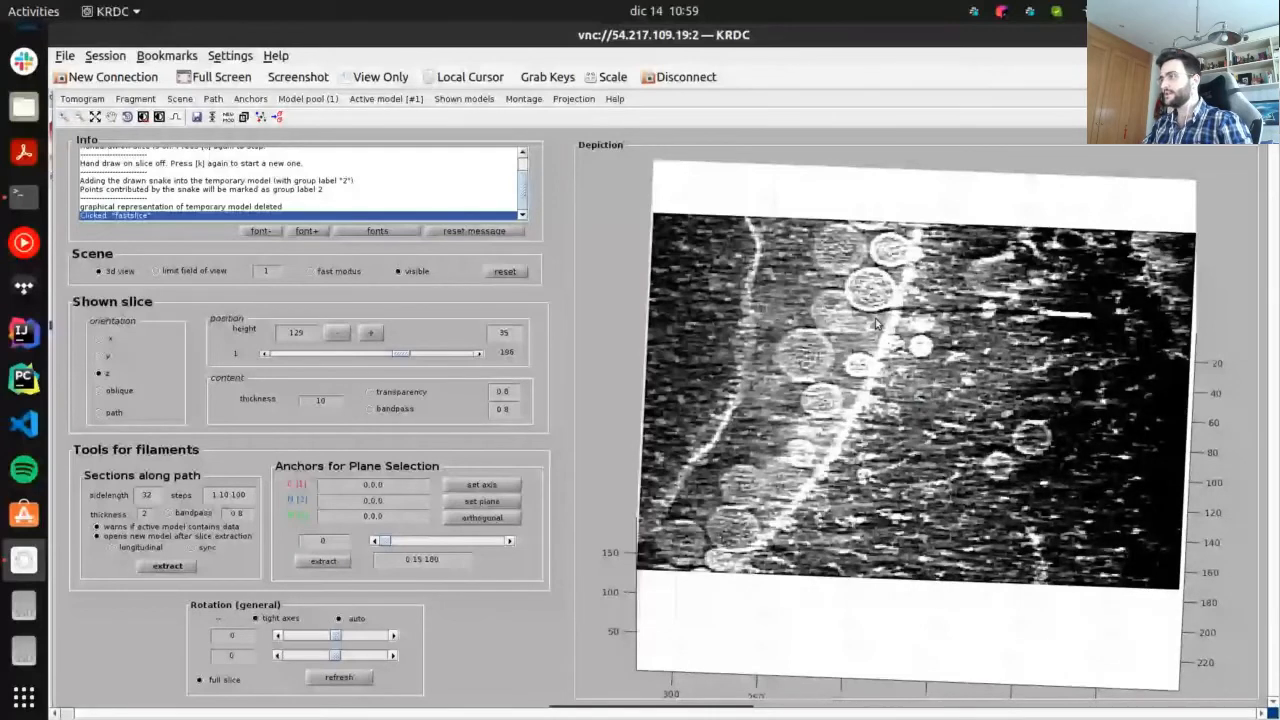
pyautogui.click(916, 237)
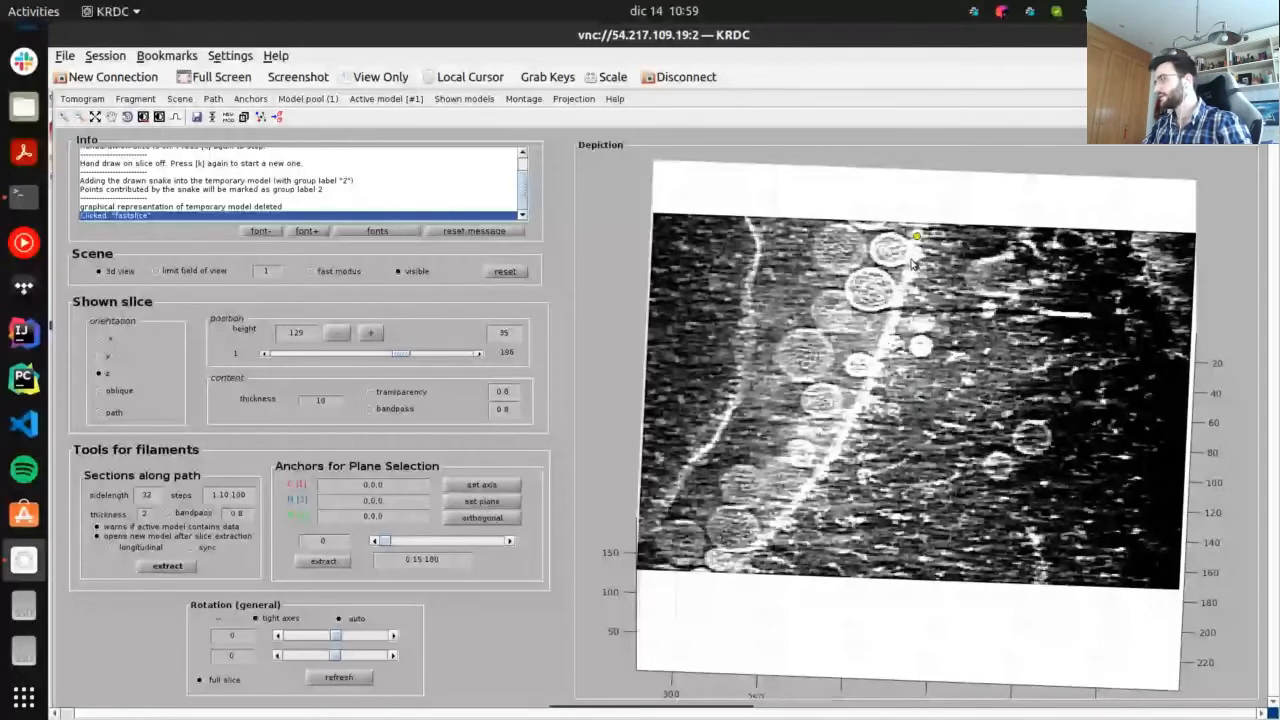
pyautogui.click(911, 261)
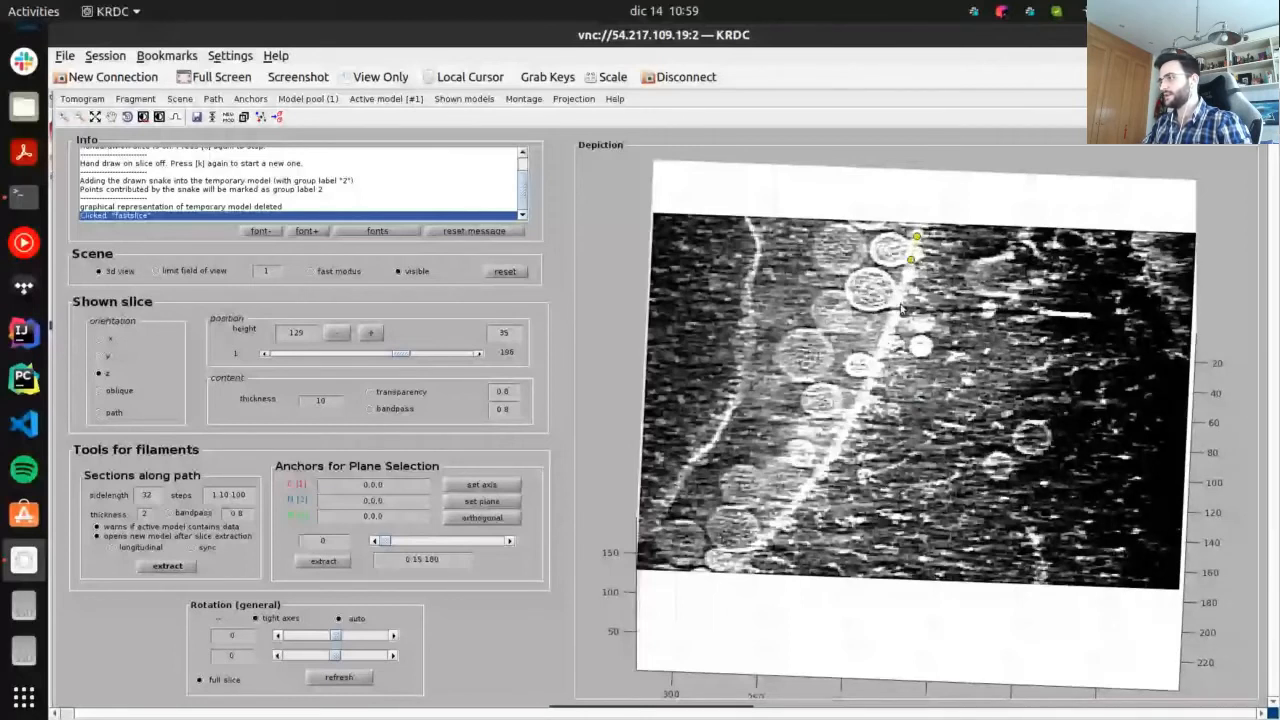
pyautogui.click(900, 294)
pyautogui.click(889, 326)
pyautogui.click(877, 362)
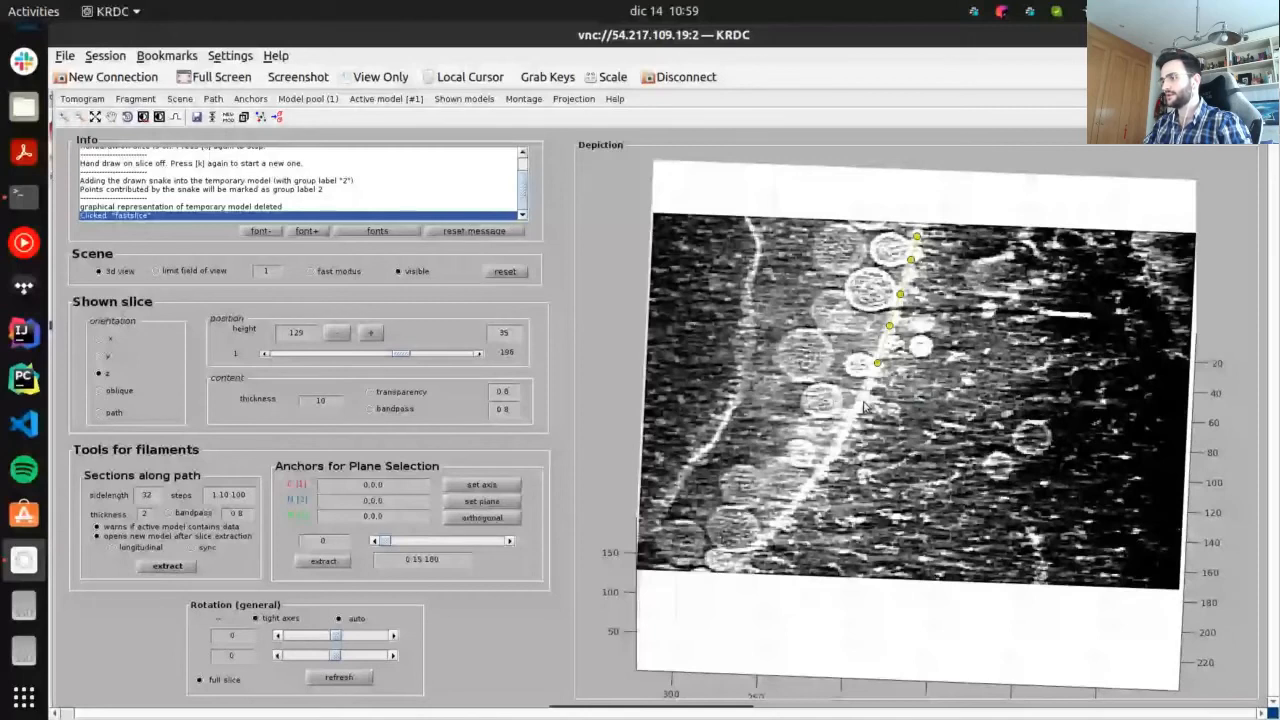
pyautogui.click(865, 400)
pyautogui.click(845, 435)
pyautogui.click(829, 458)
pyautogui.click(810, 483)
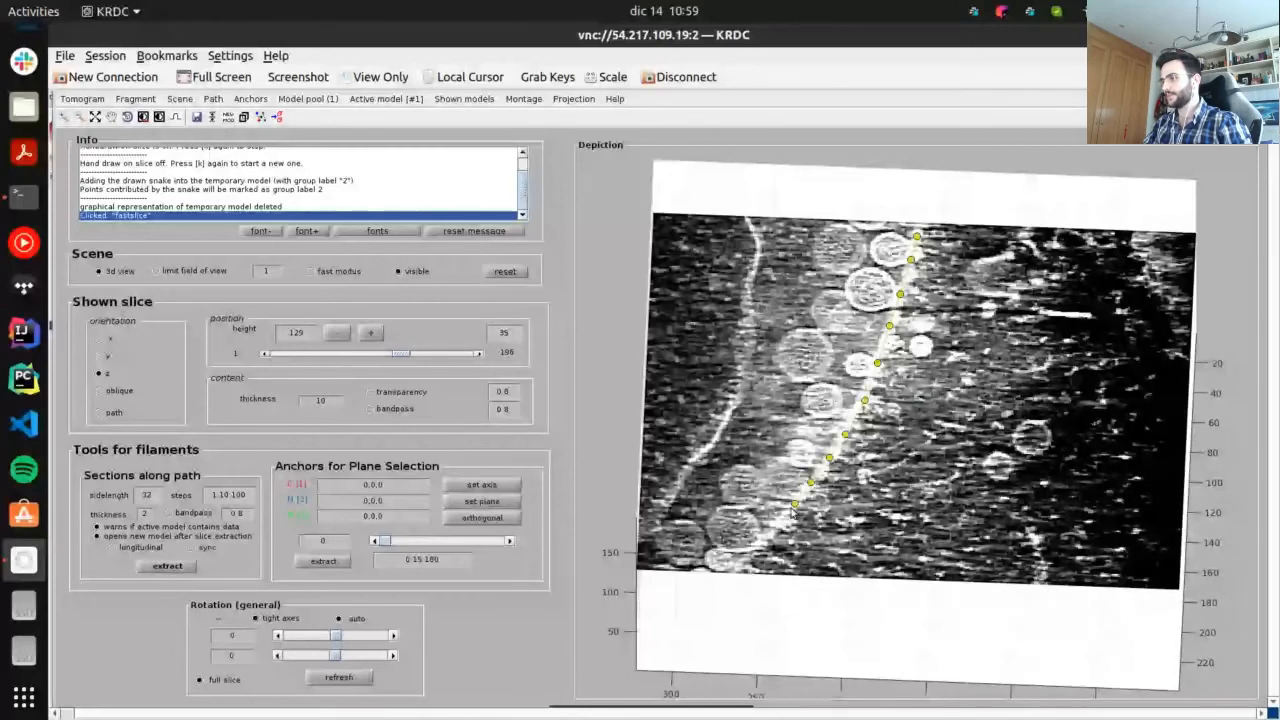
pyautogui.click(795, 503)
pyautogui.click(779, 523)
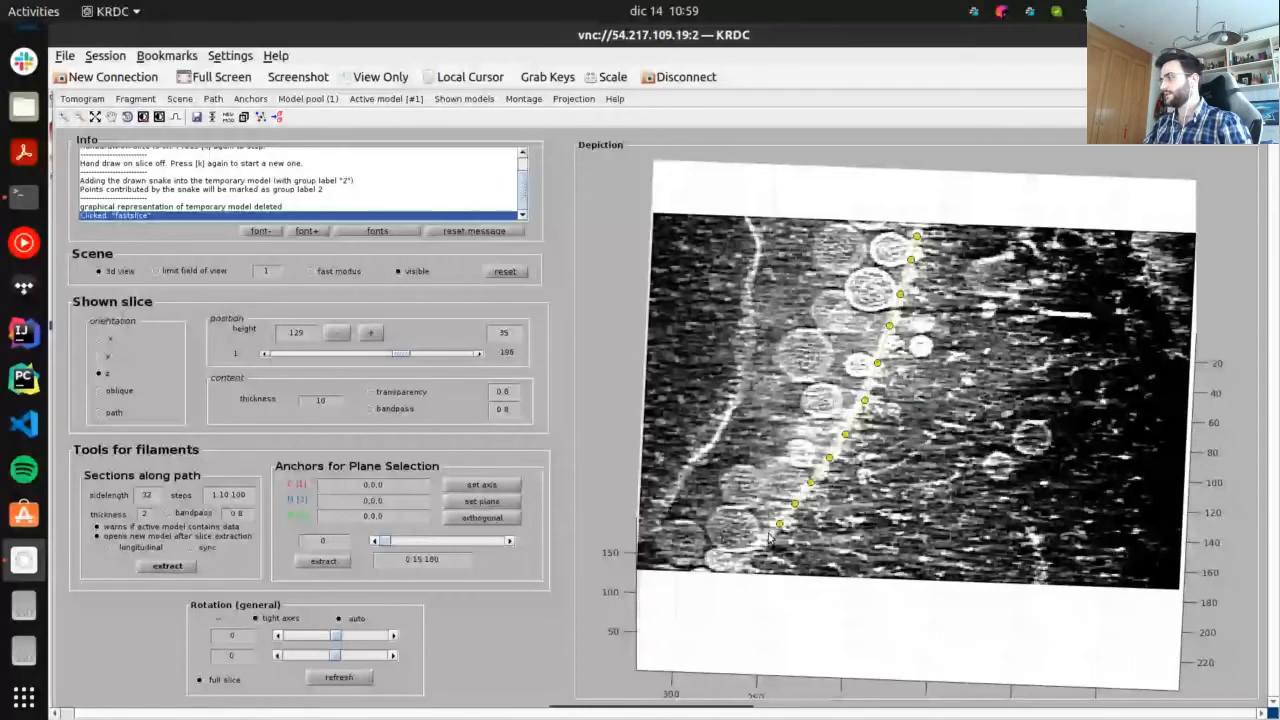
# Pick a second row of surface points along the same membrane on the z slice at height 109
pyautogui.scroll(-2, 770, 538)
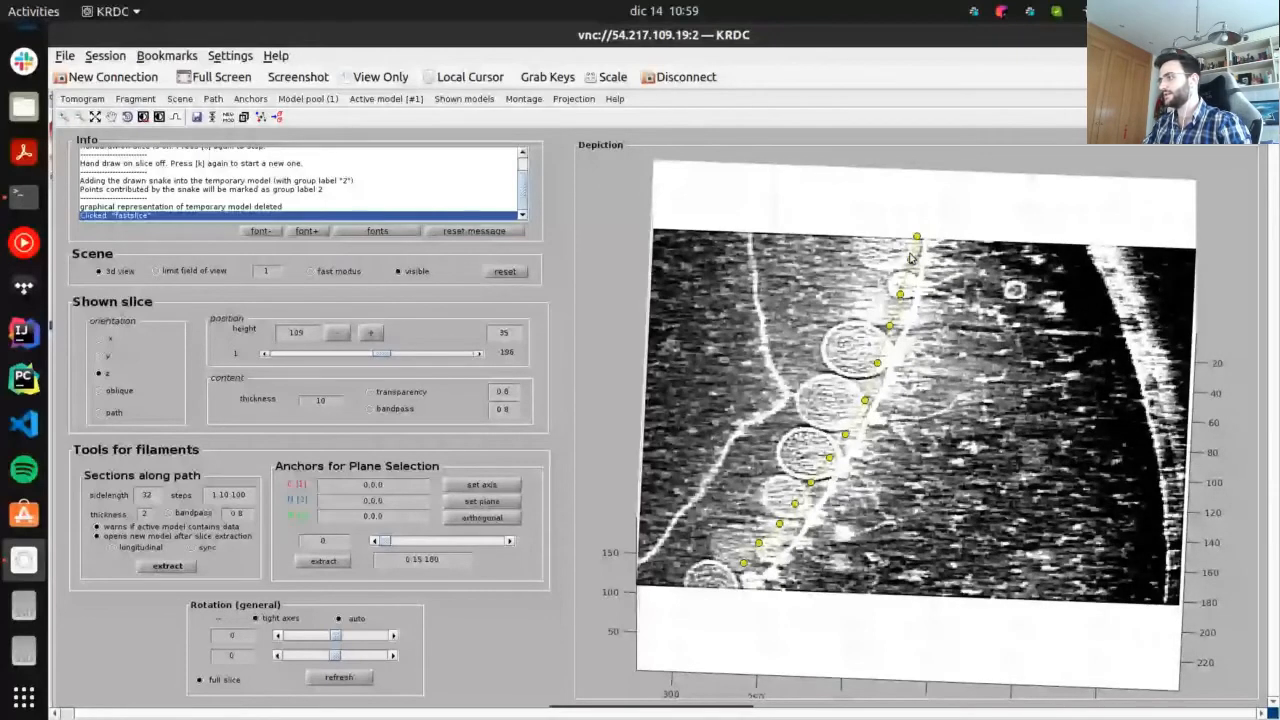
pyautogui.moveTo(910, 258)
pyautogui.mouseDown()
pyautogui.moveTo(886, 405)
pyautogui.moveTo(863, 443)
pyautogui.mouseUp()
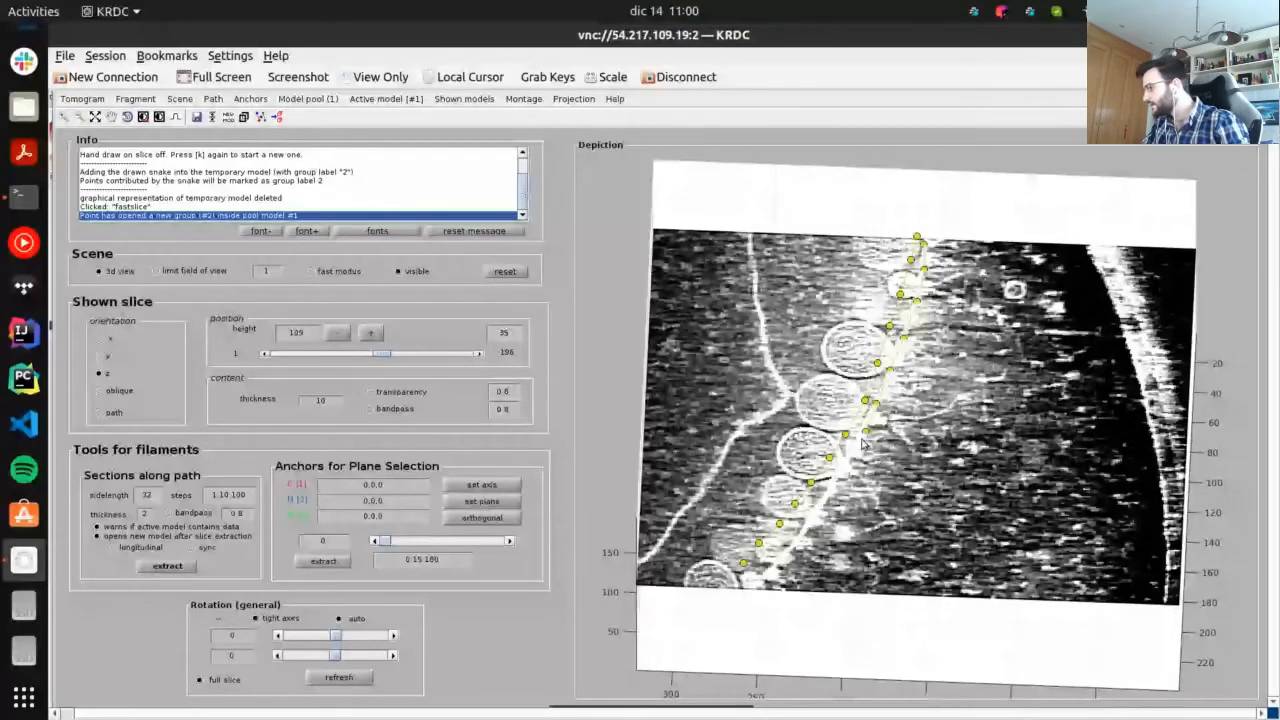
pyautogui.moveTo(863, 443)
pyautogui.mouseDown()
pyautogui.moveTo(762, 585)
pyautogui.moveTo(780, 565)
pyautogui.mouseUp()
# Pick a third row of surface points along the same membrane on the z slice at height 89
pyautogui.scroll(-2, 800, 550)
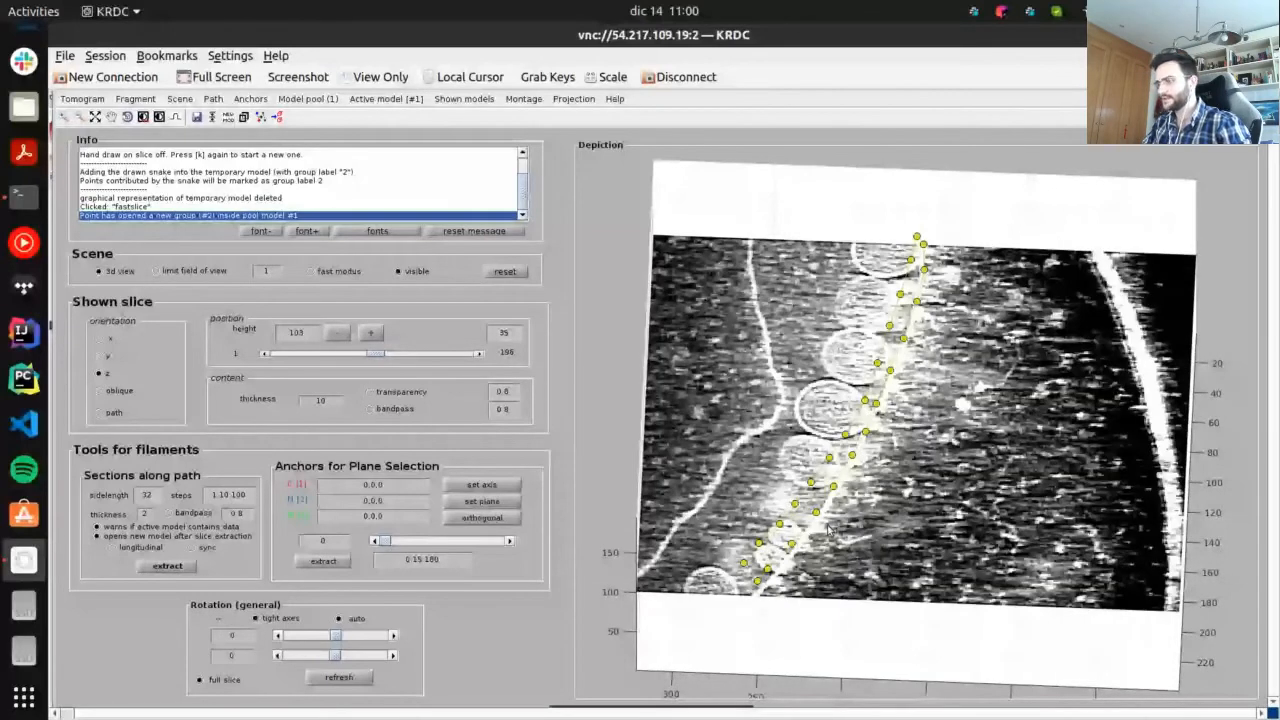
pyautogui.moveTo(828, 530); pyautogui.dragTo(962, 348)
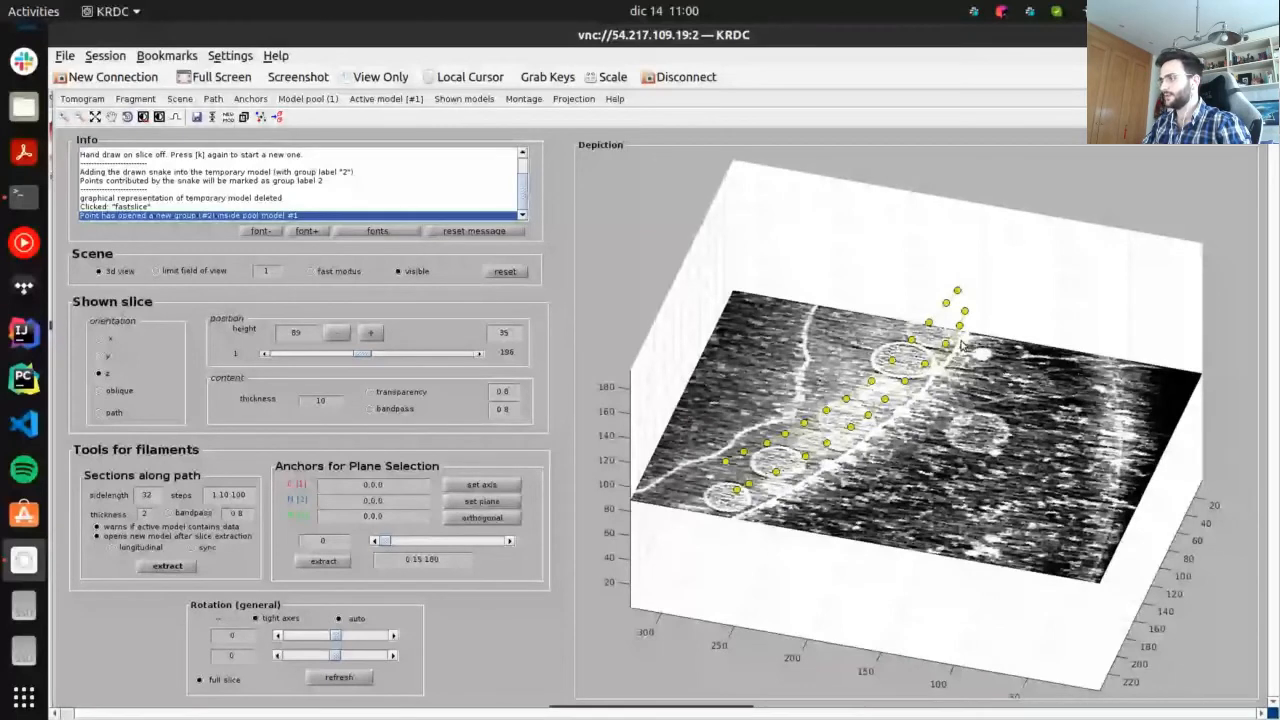
pyautogui.click(962, 345)
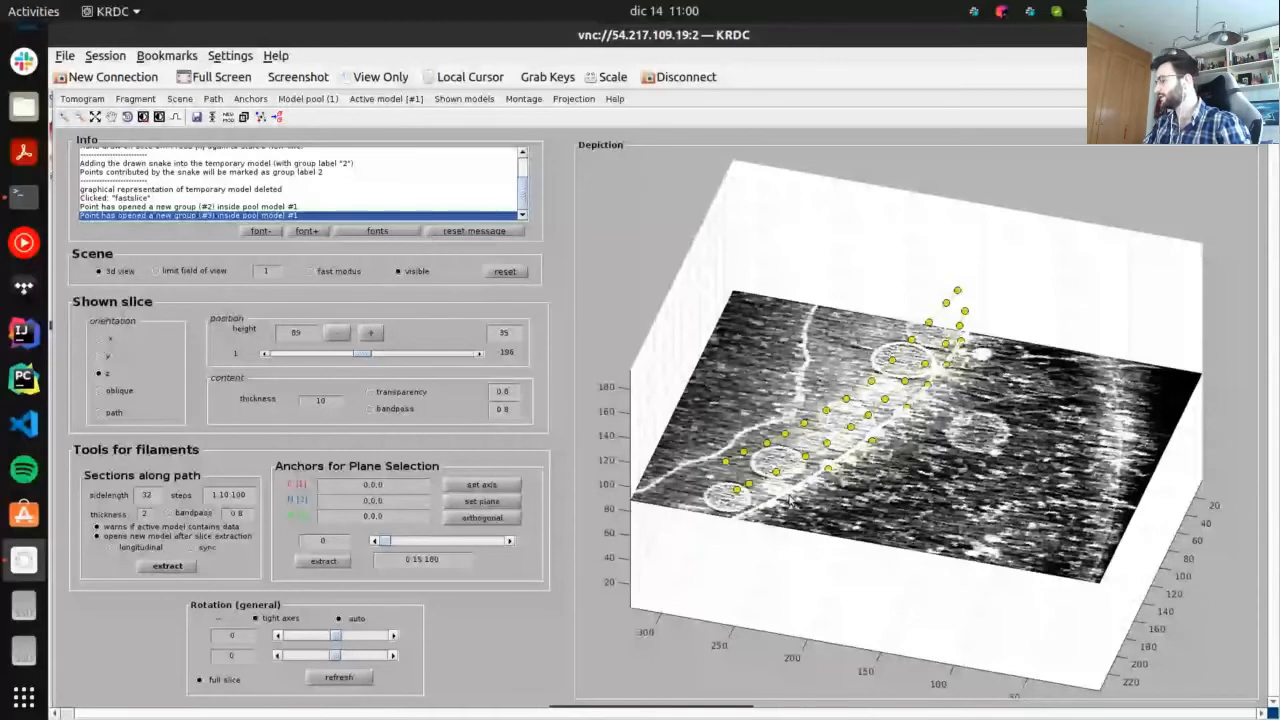
# Pick a fourth row of surface points along the same membrane on the z slice at height 75
pyautogui.moveTo(789, 500); pyautogui.dragTo(795, 518)
pyautogui.scroll(1, 906, 482)
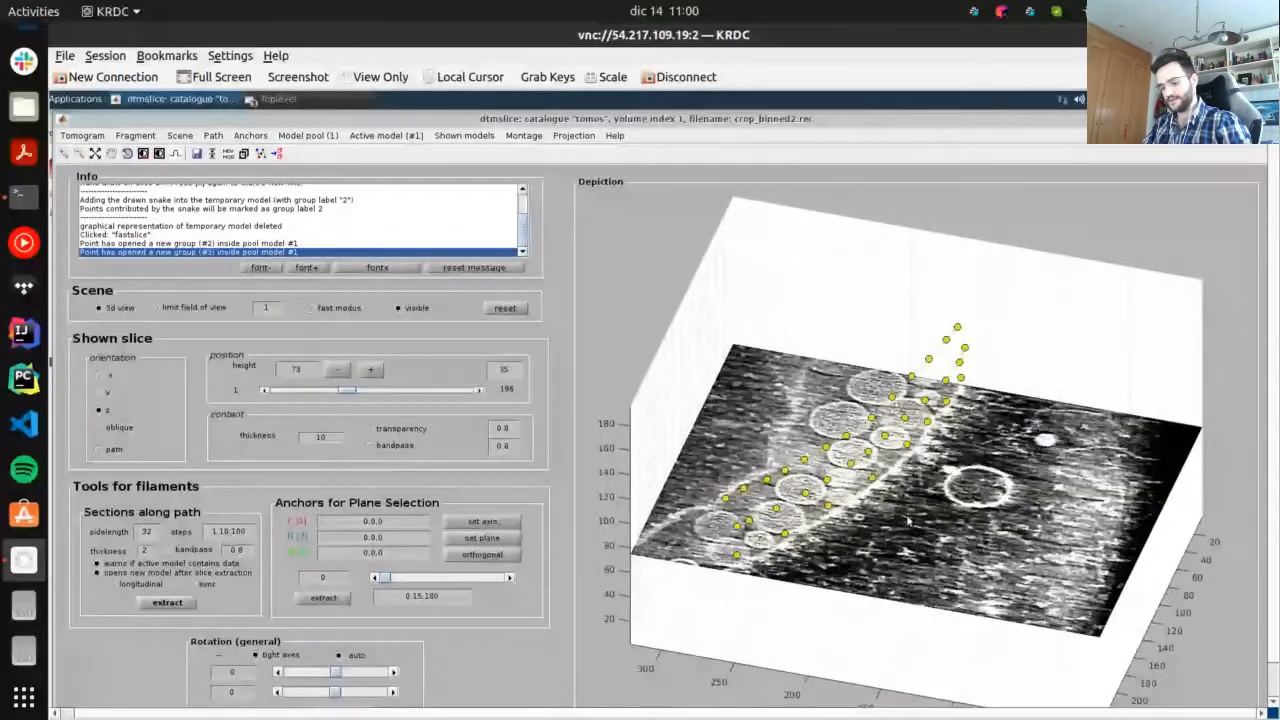
pyautogui.click(958, 393)
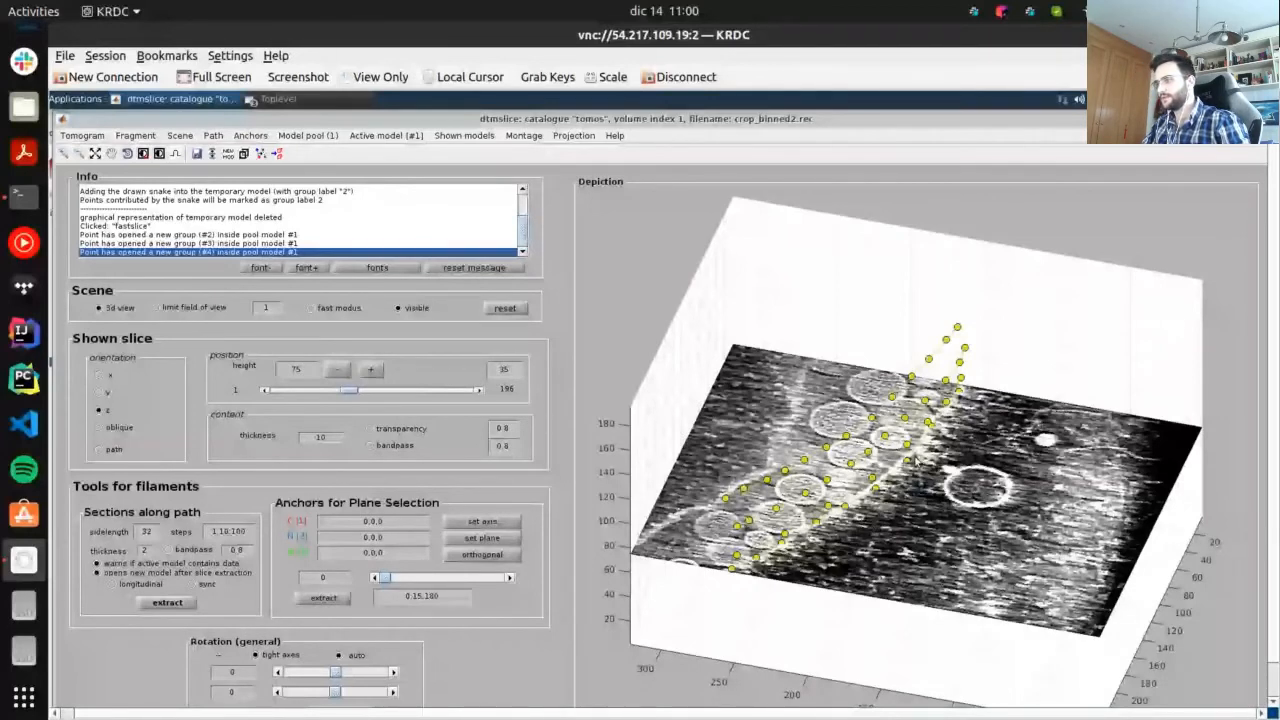
# Show all models in the pool and examine the stacked rows of picked points from the side in 3D
pyautogui.moveTo(916, 461); pyautogui.dragTo(928, 390)
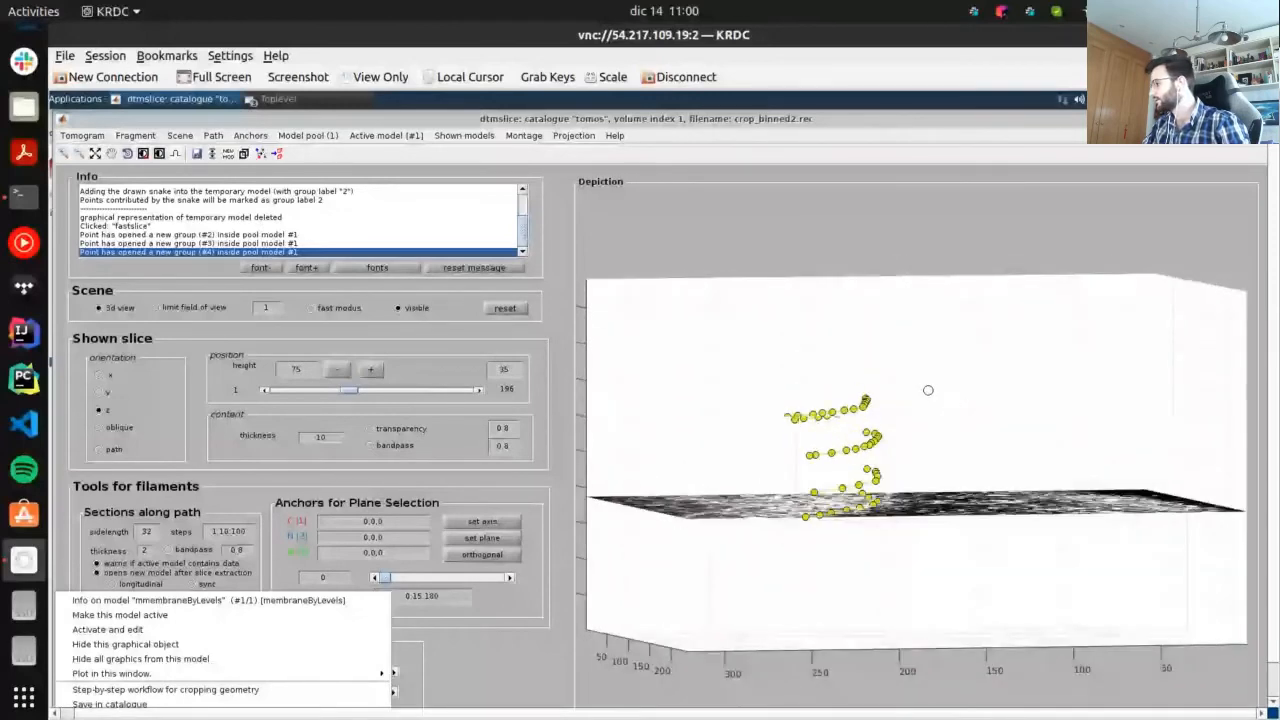
pyautogui.moveTo(928, 390); pyautogui.dragTo(912, 408)
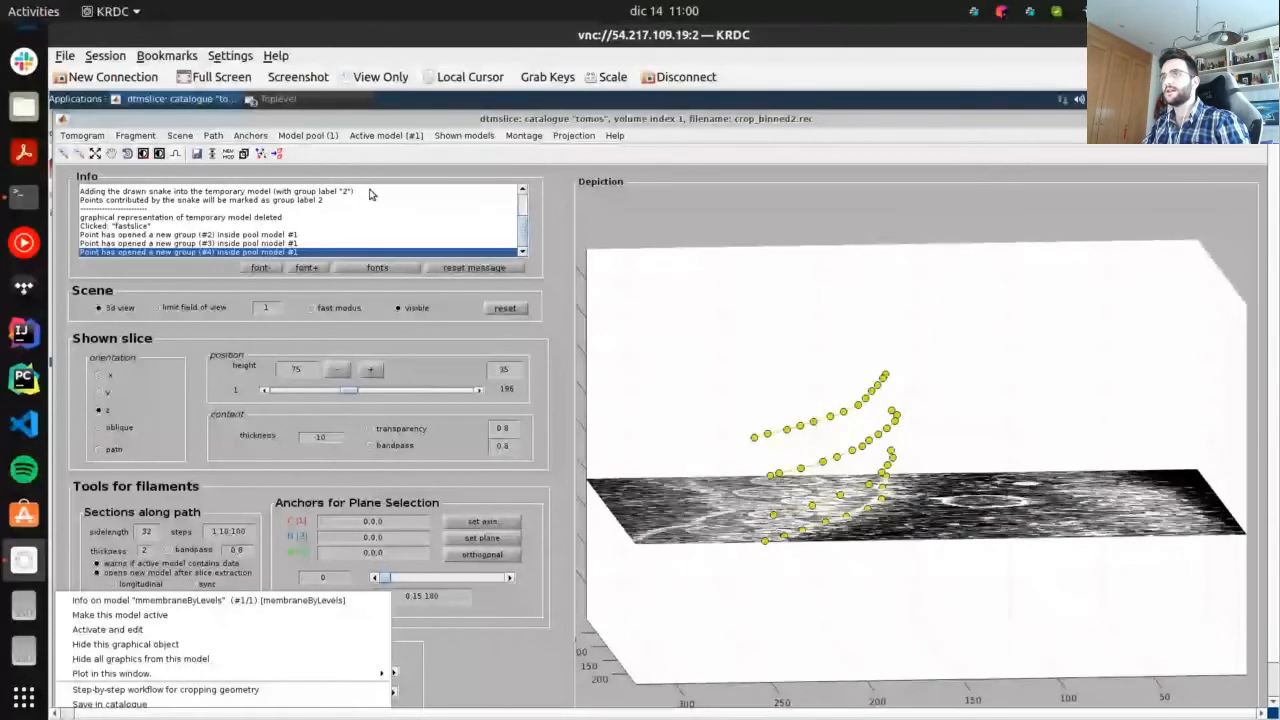
pyautogui.click(311, 136)
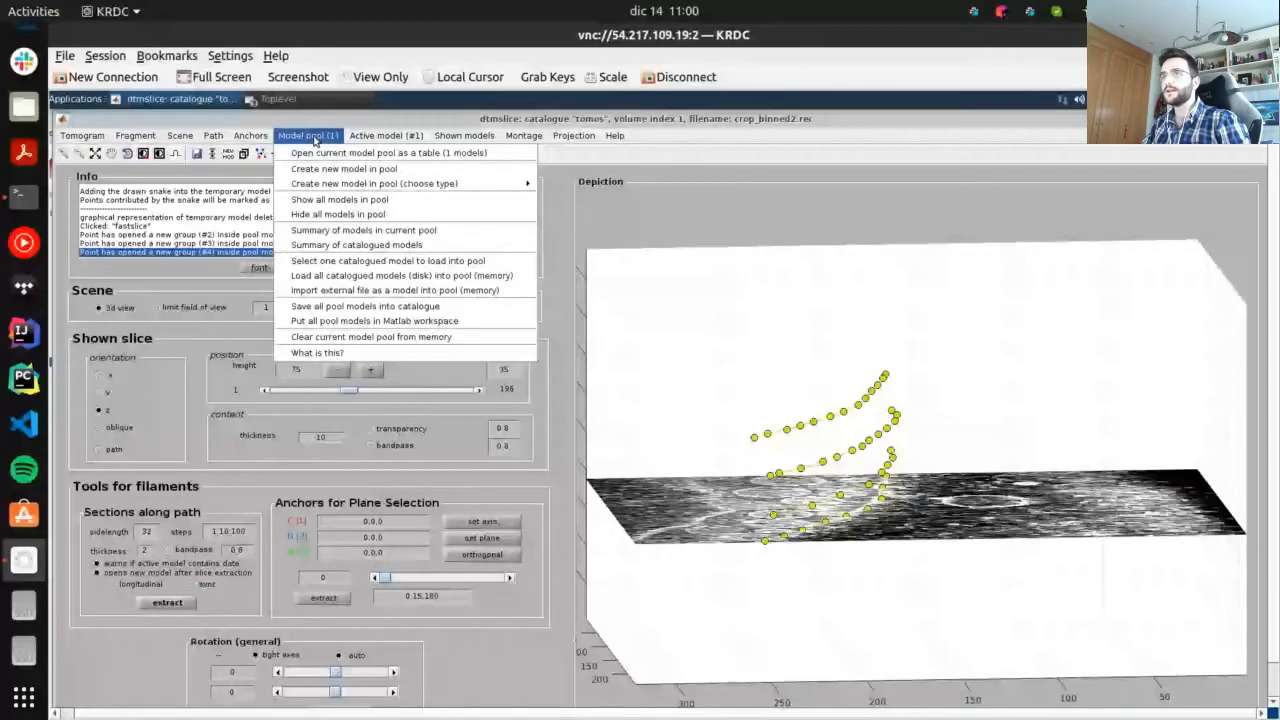
pyautogui.moveTo(386, 135)
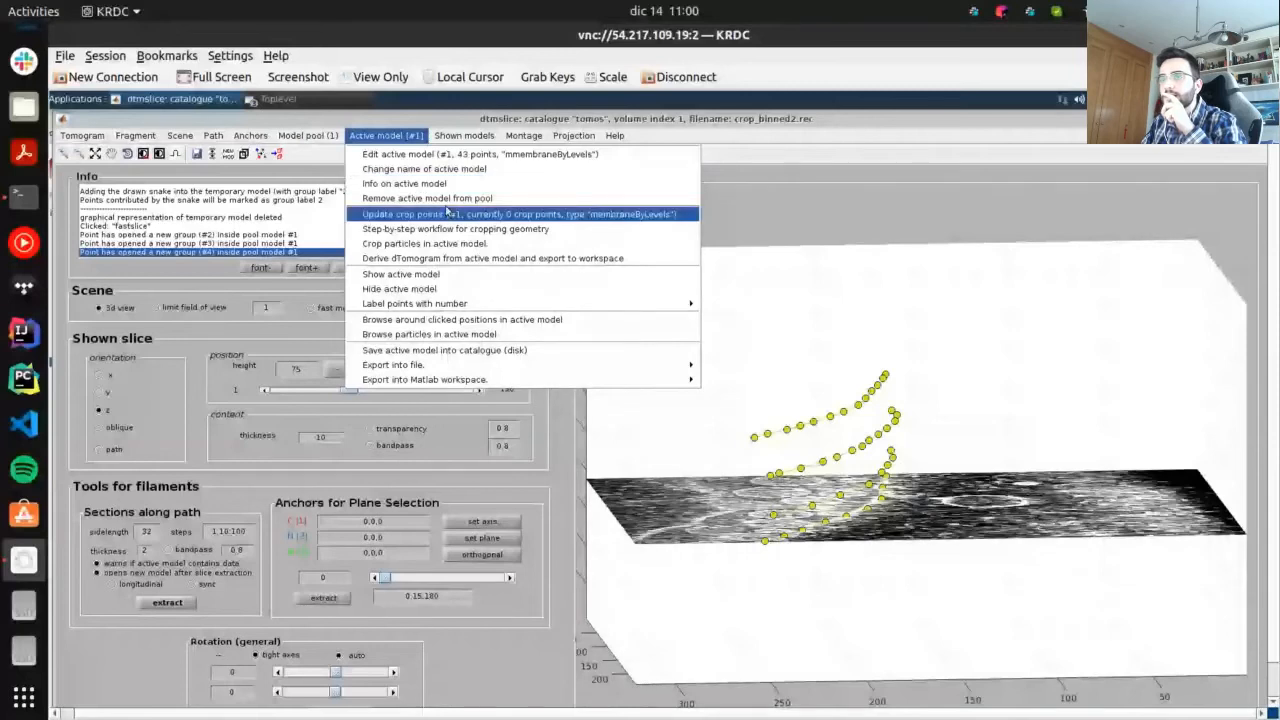
pyautogui.moveTo(311, 136)
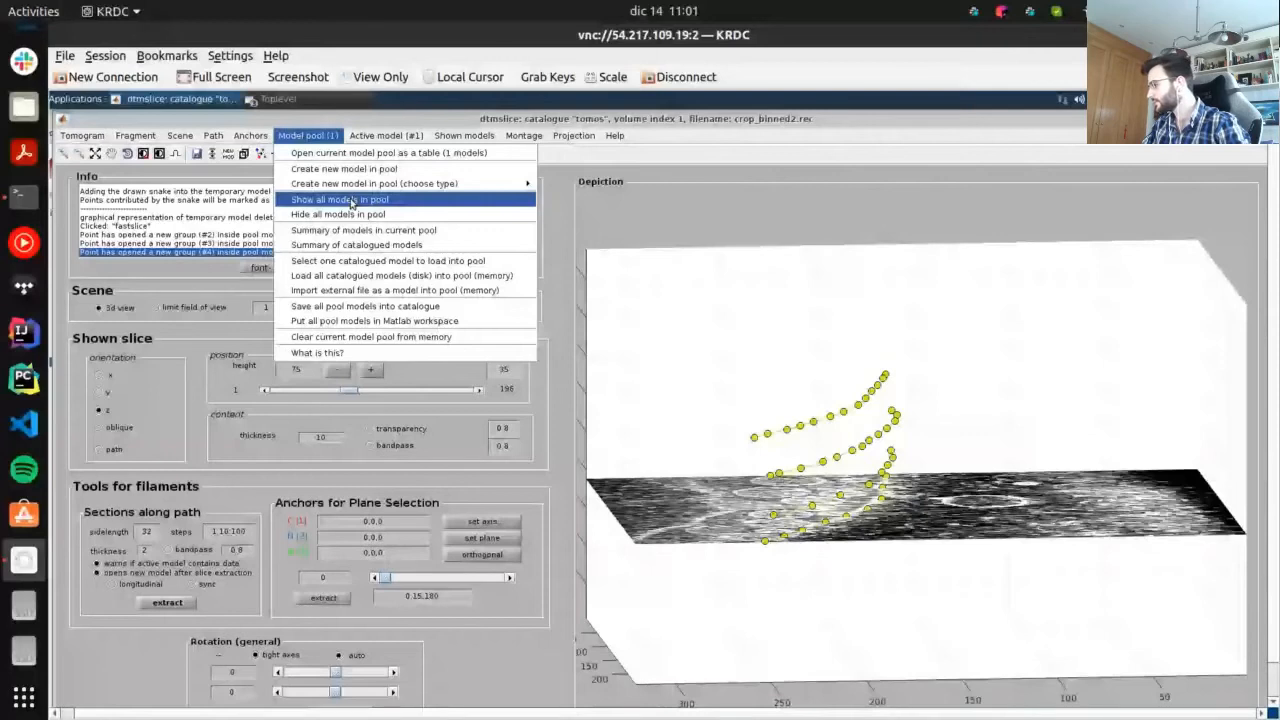
pyautogui.click(352, 200)
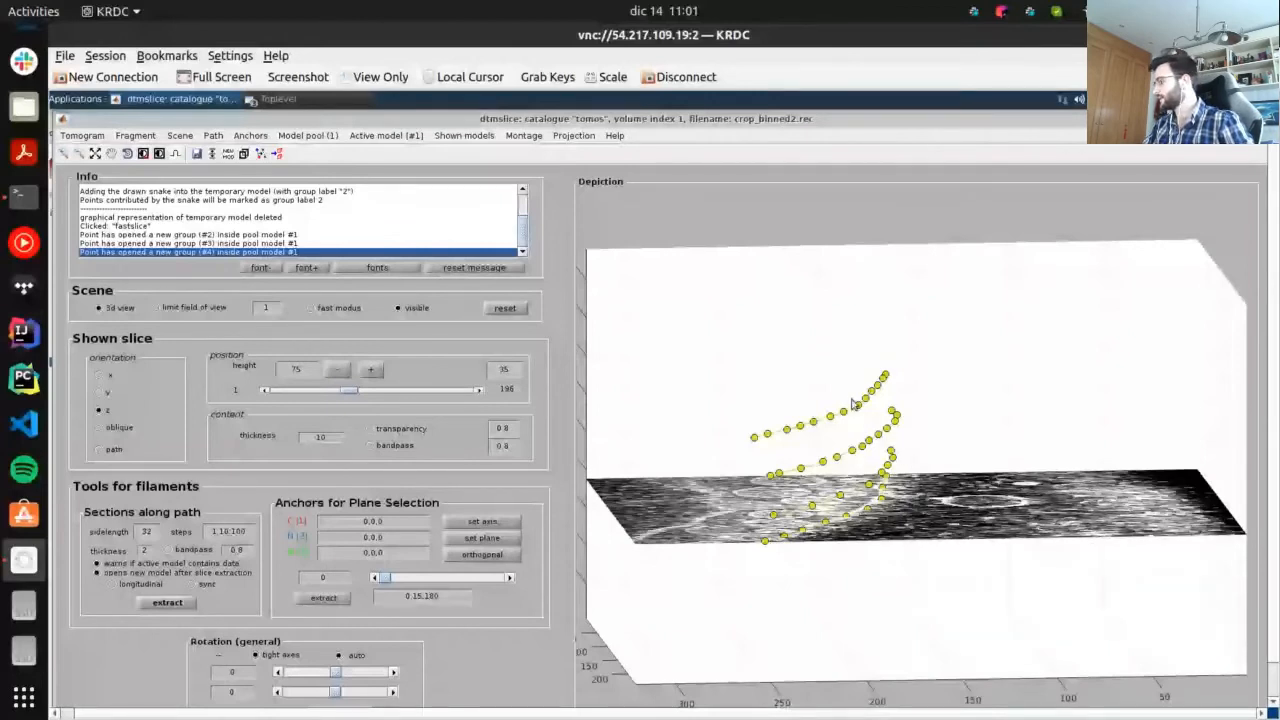
pyautogui.moveTo(855, 404); pyautogui.dragTo(688, 384)
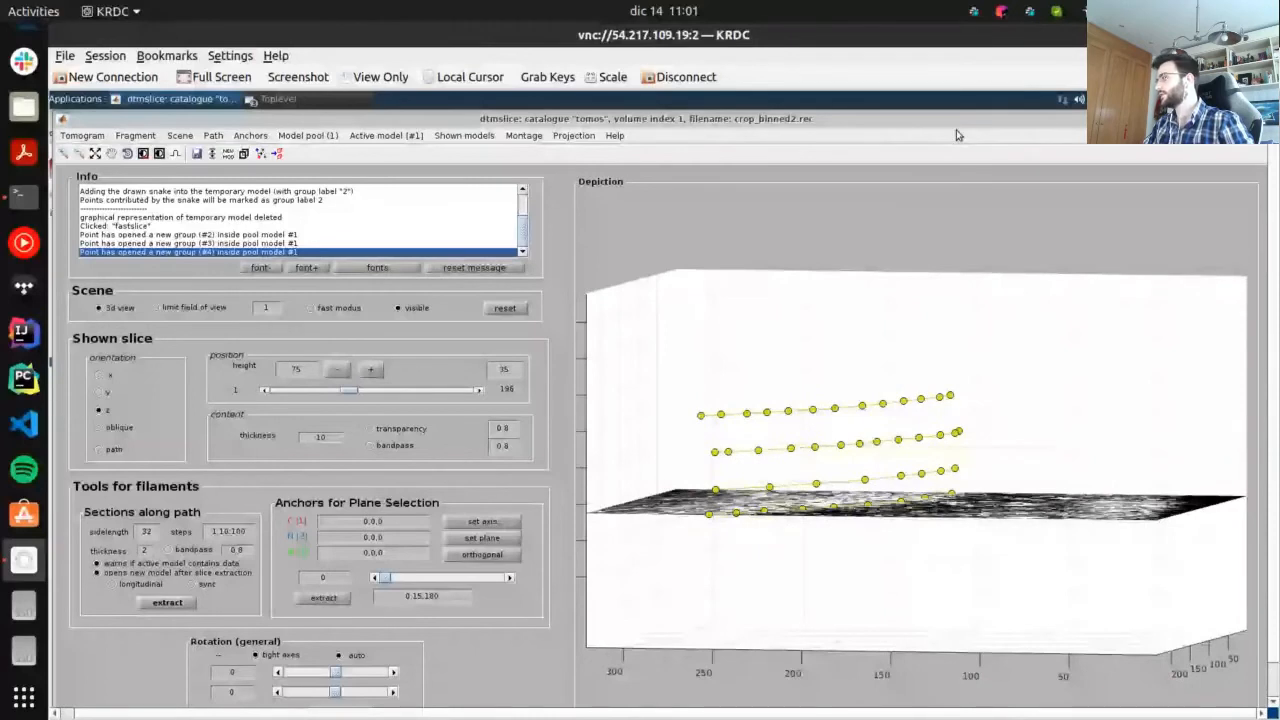
# Close the tomogram slice viewer and the tomogram list, save the picked surface points as protocol output, and refresh the project
pyautogui.moveTo(957, 134); pyautogui.dragTo(937, 131)
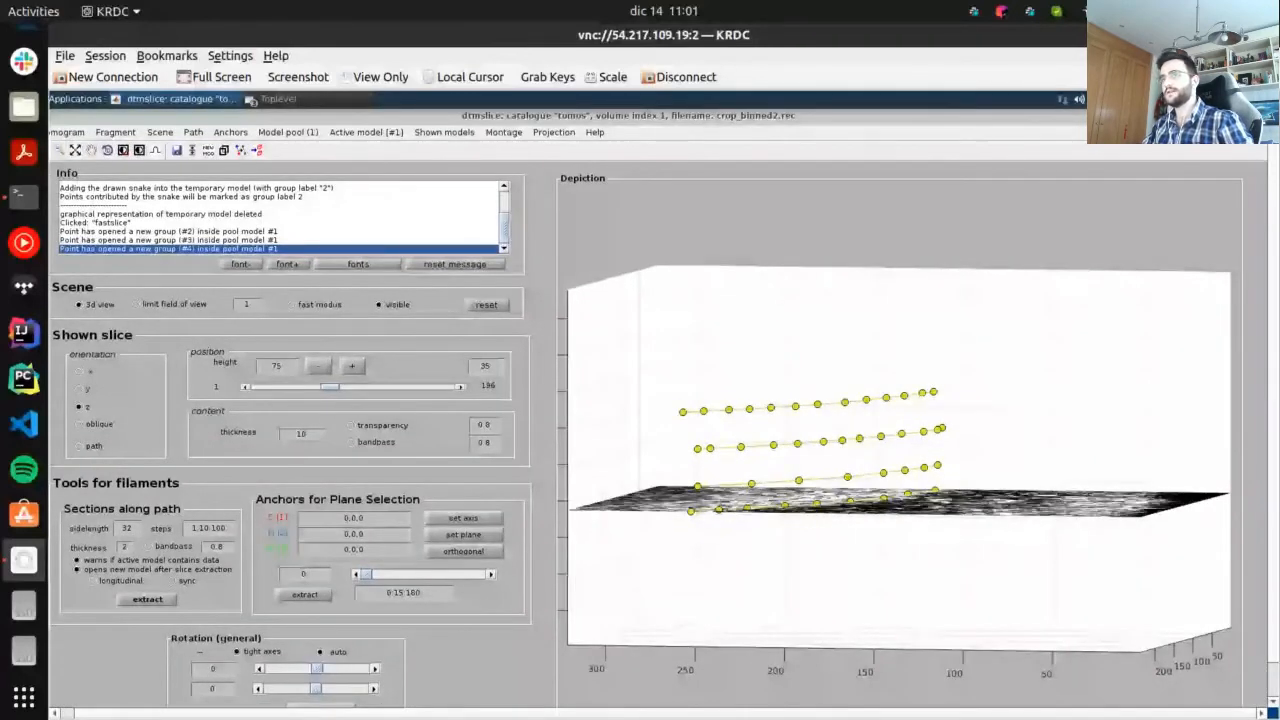
pyautogui.hotkey('alt', 'F4')
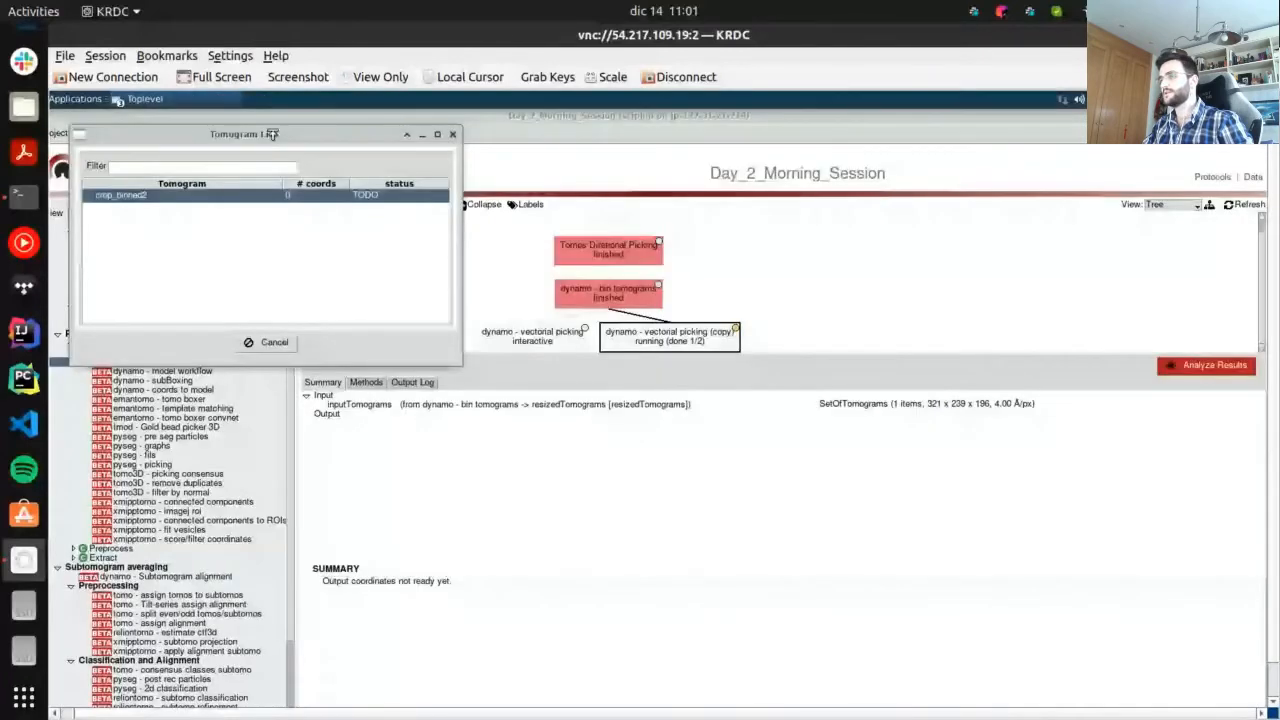
pyautogui.moveTo(272, 134); pyautogui.dragTo(654, 186)
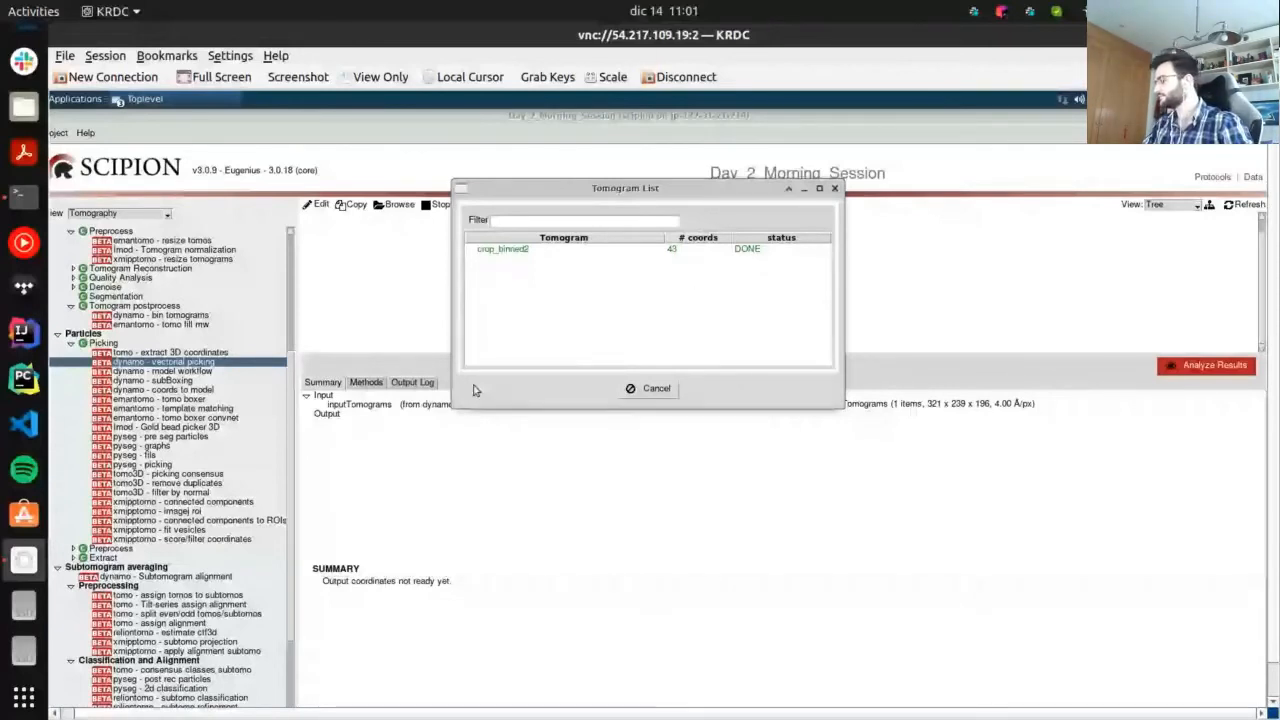
pyautogui.click(636, 400)
pyautogui.click(155, 212)
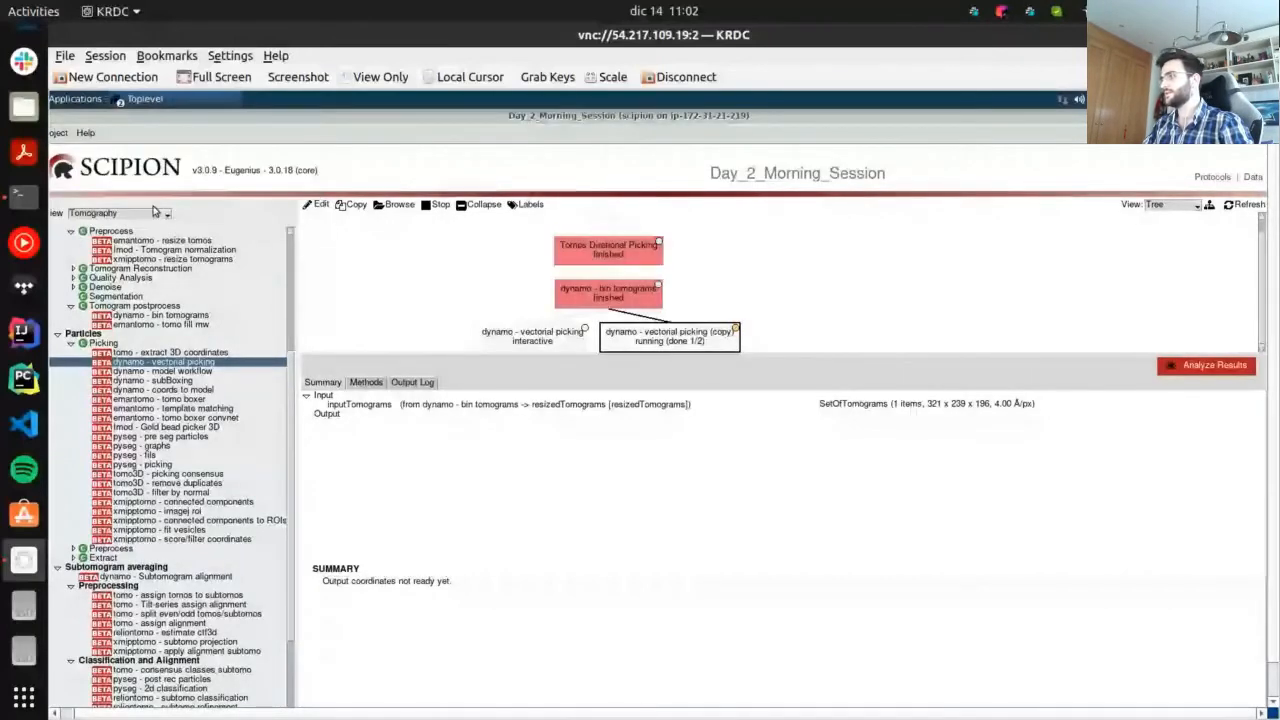
pyautogui.click(1230, 170)
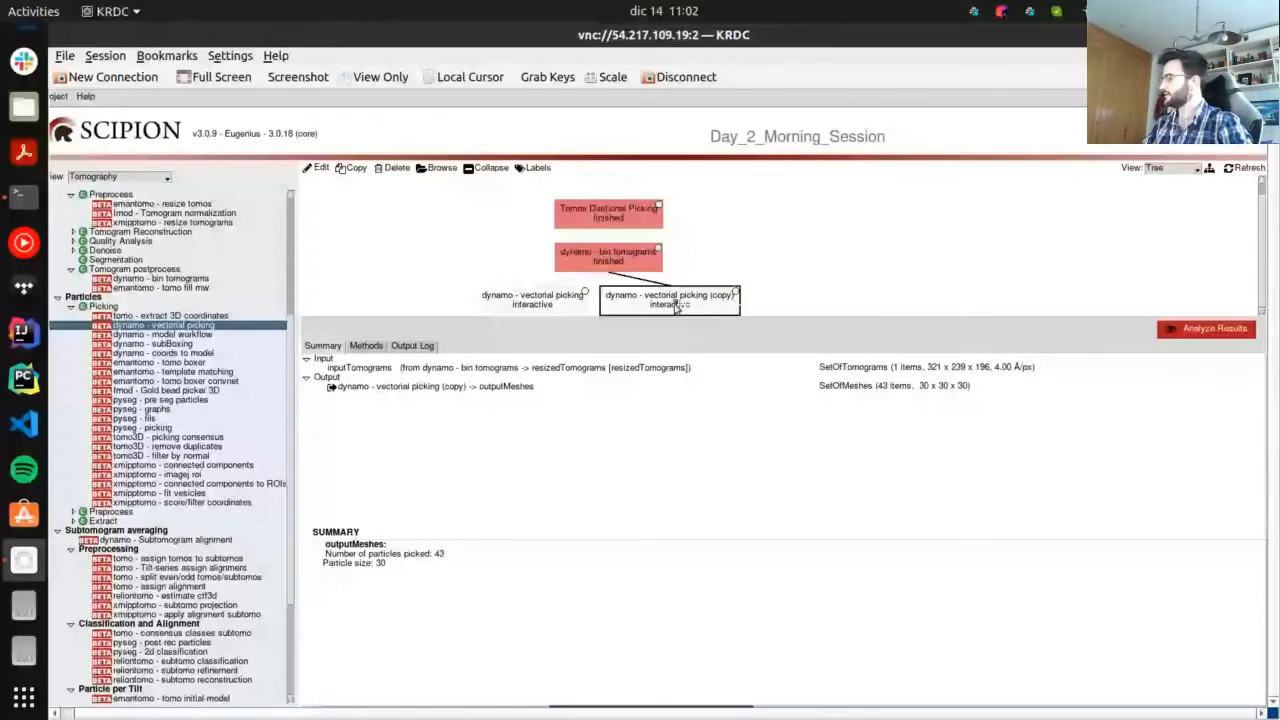
# Duplicate the dynamo - vectorial picking (copy) protocol and execute the duplicate with Surface as the model type
pyautogui.moveTo(676, 305)
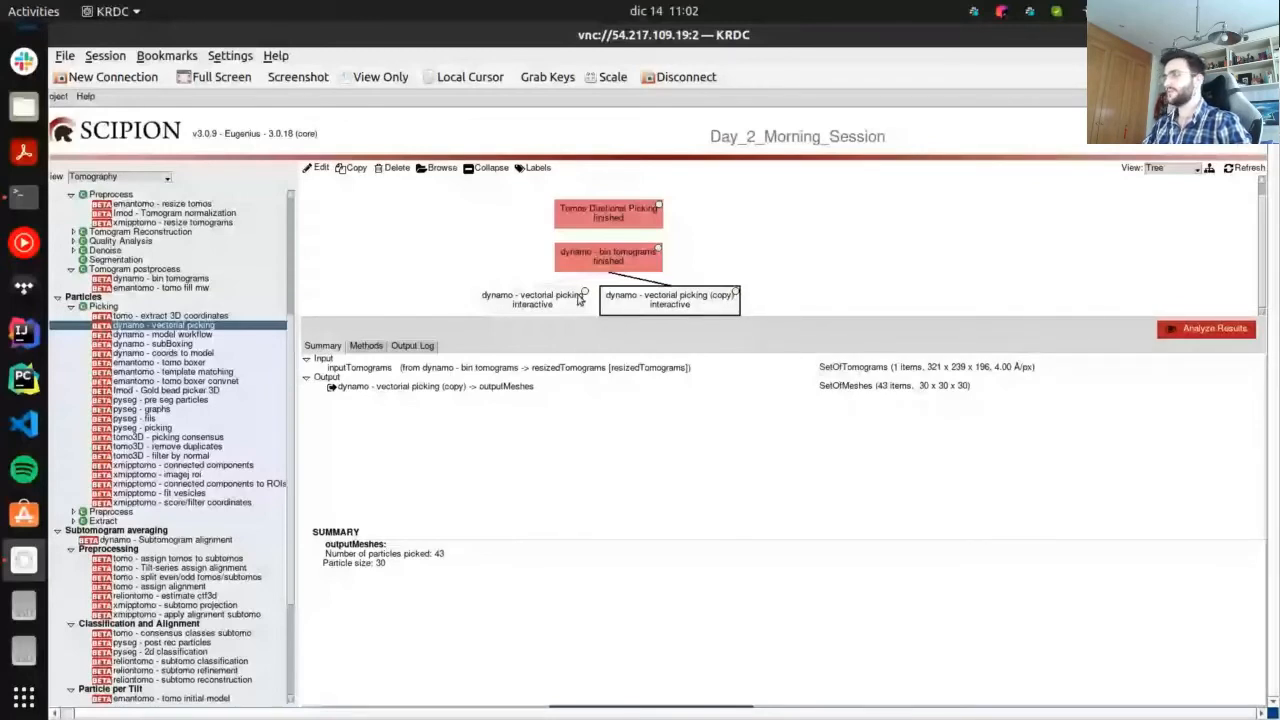
pyautogui.moveTo(579, 300)
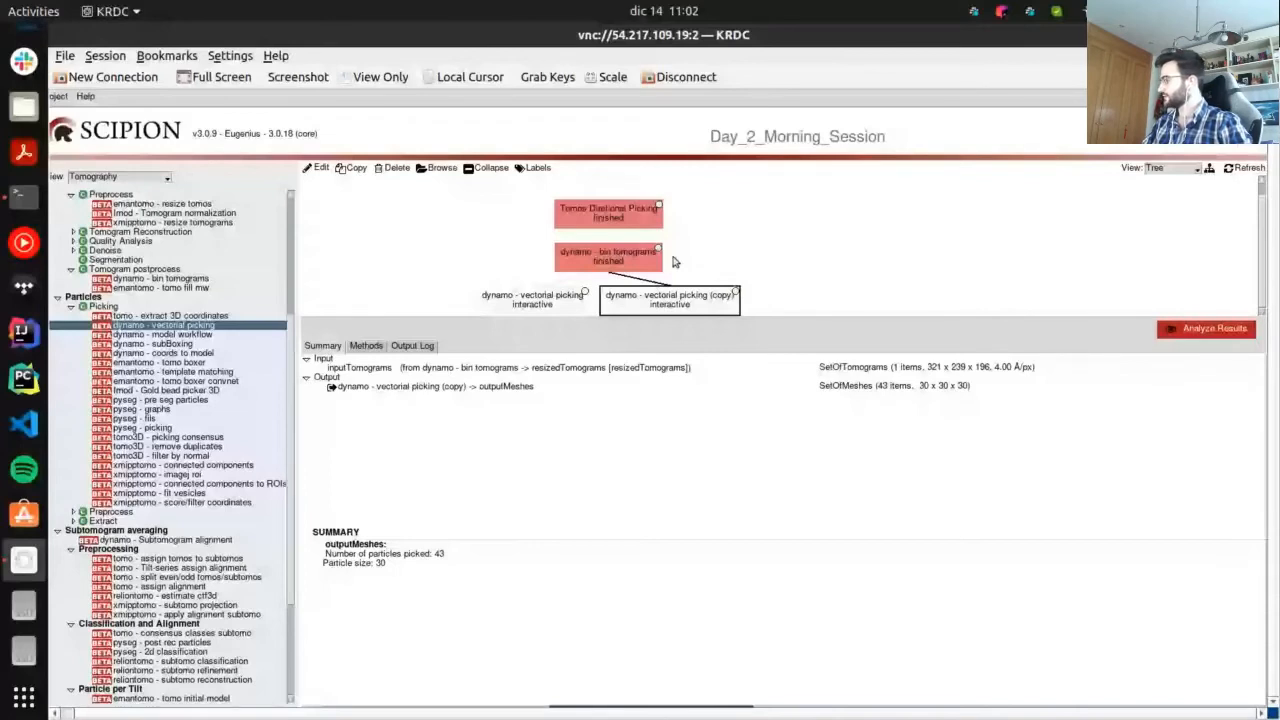
pyautogui.moveTo(663, 263)
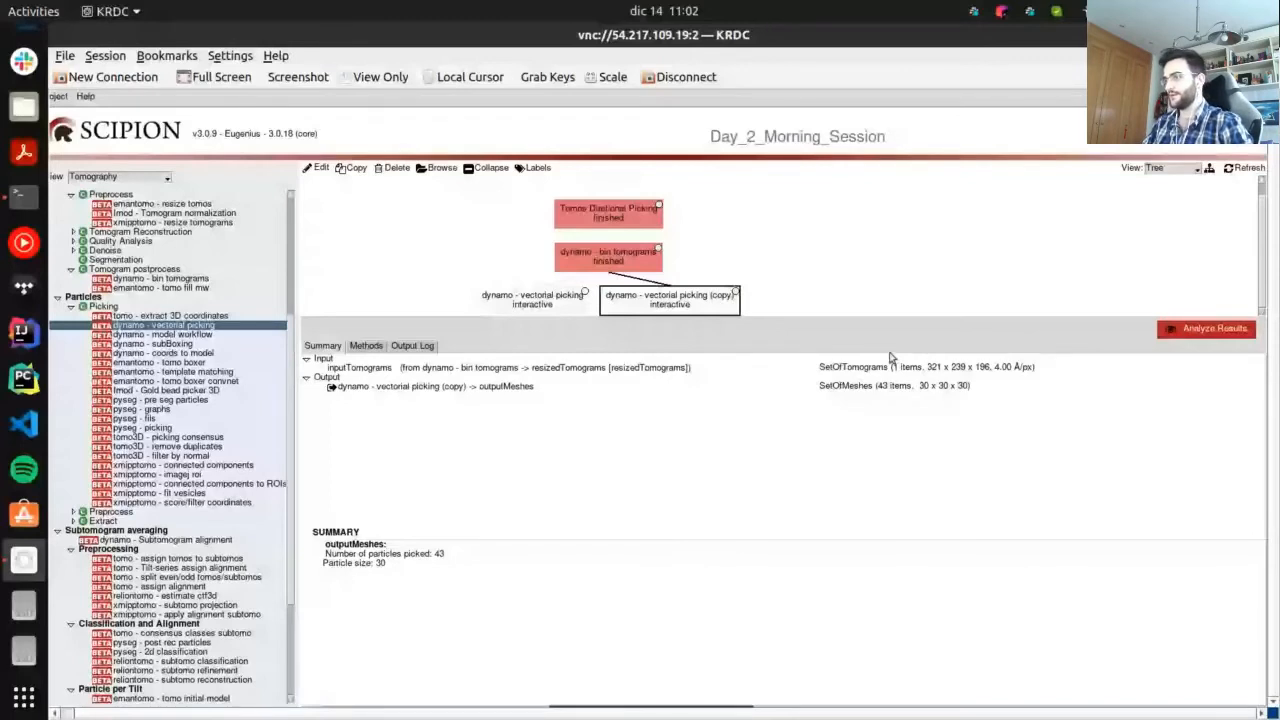
pyautogui.doubleClick(670, 300)
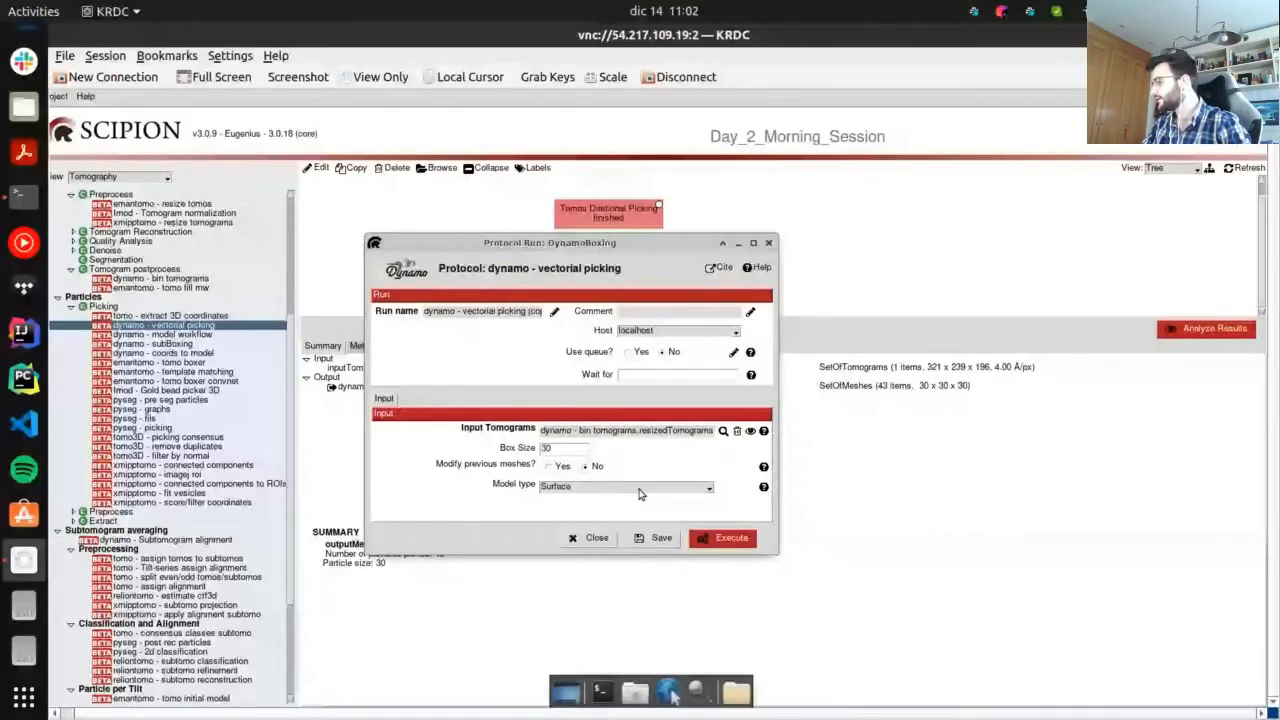
pyautogui.click(722, 537)
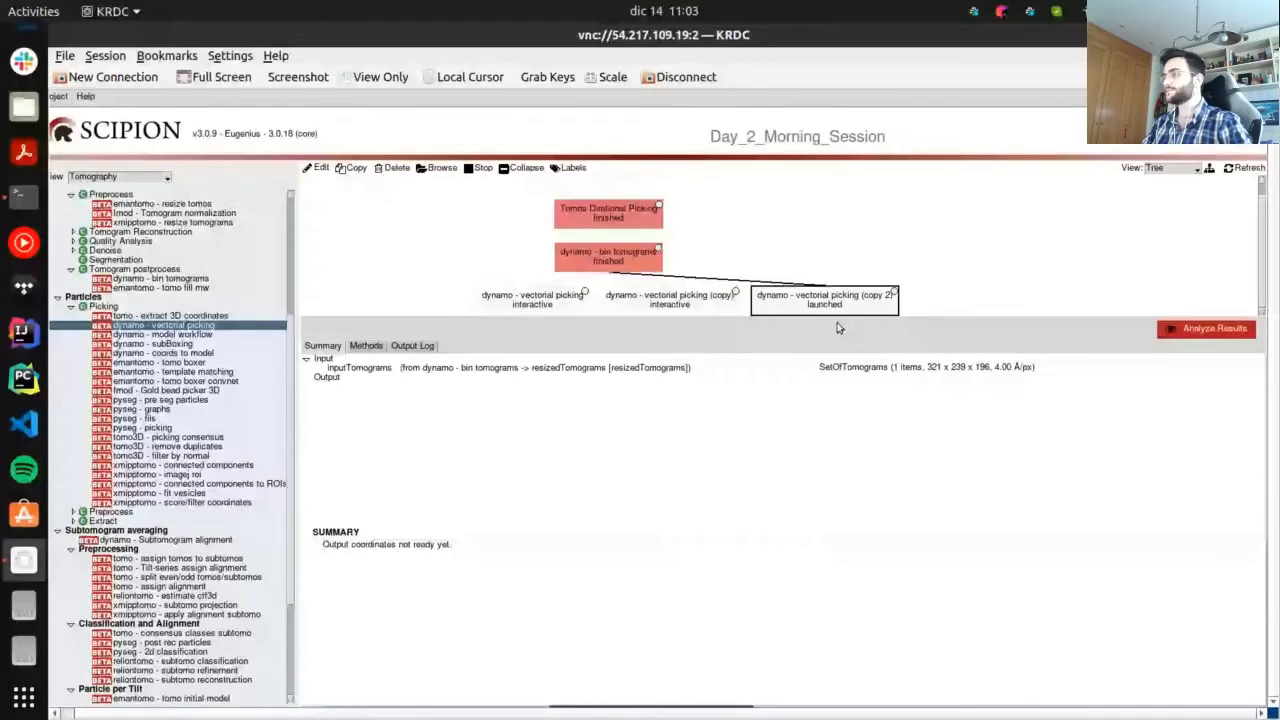
# Reopen the existing dynamo - vectorial picking (copy) run, execute it in Continue mode to review its tomogram list, and close the list
pyautogui.click(686, 292)
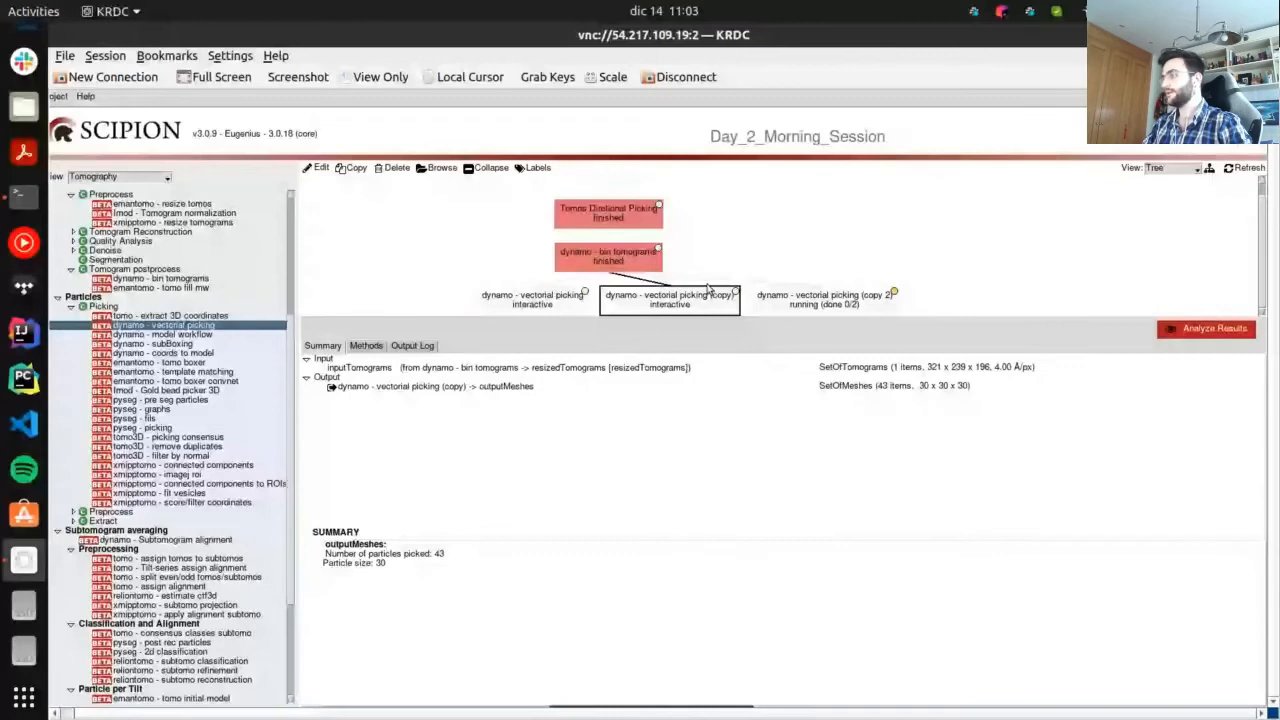
pyautogui.doubleClick(671, 300)
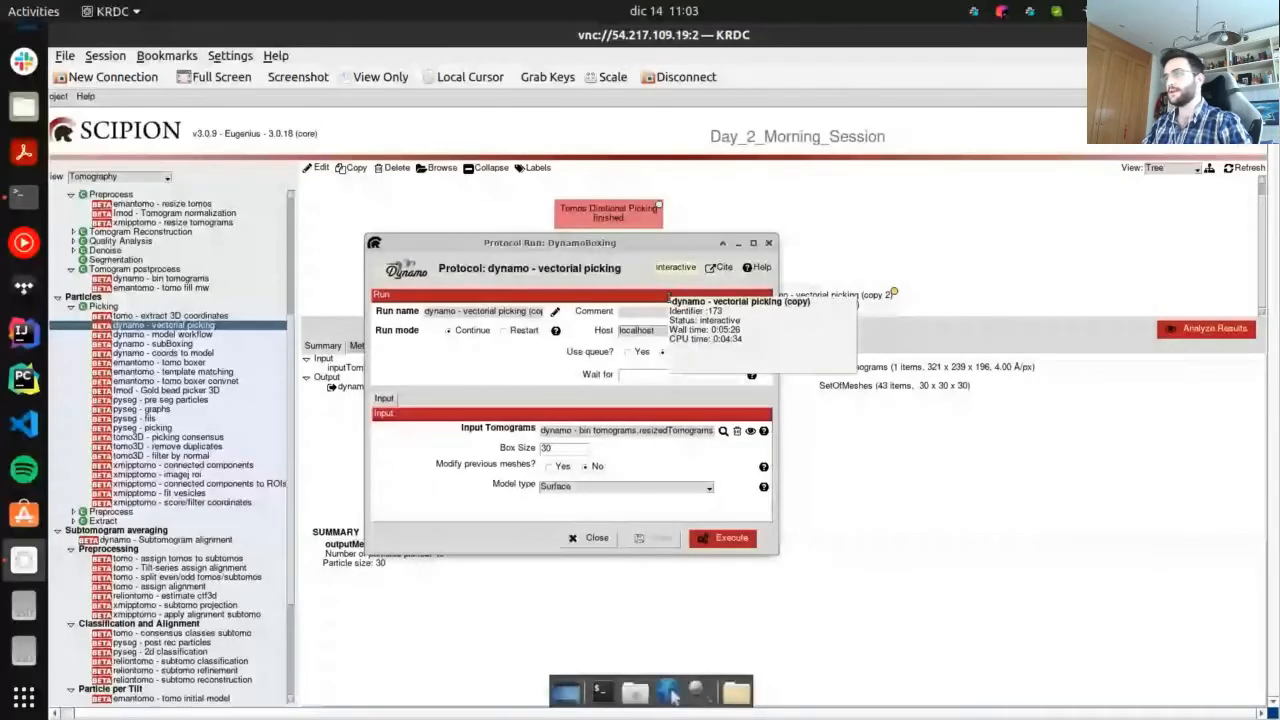
pyautogui.press('Escape')
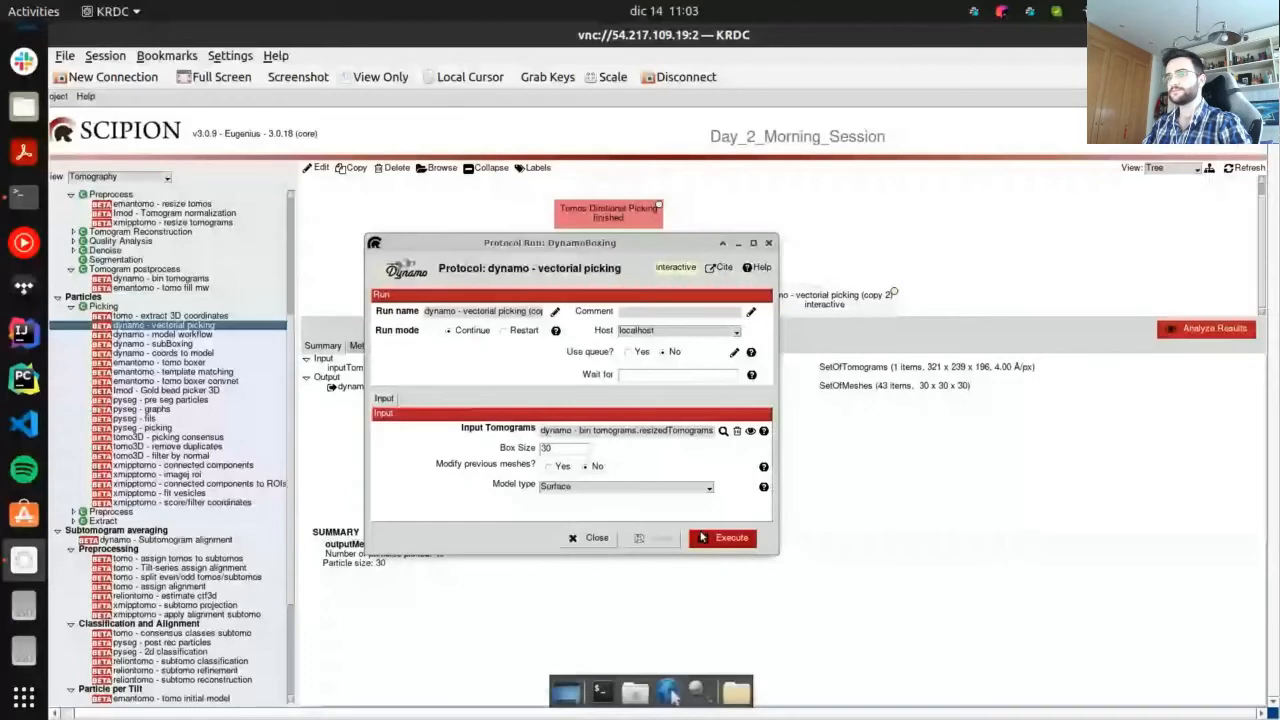
pyautogui.click(703, 537)
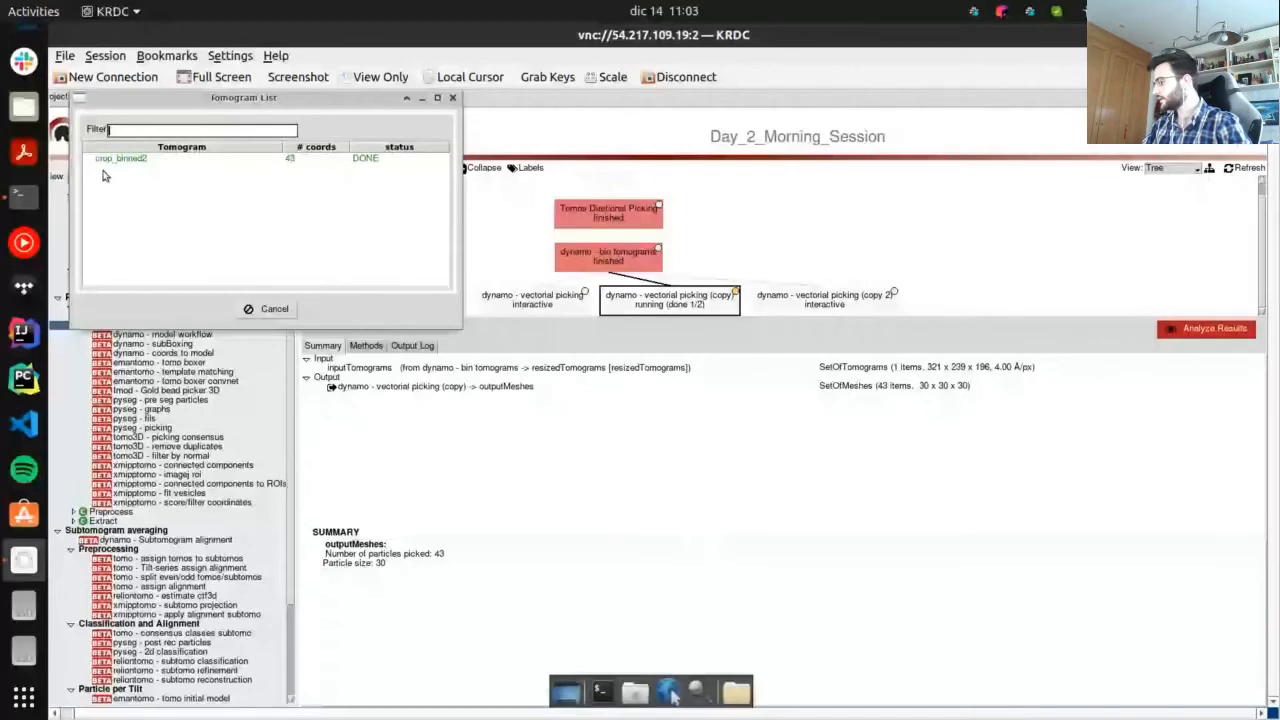
pyautogui.click(452, 97)
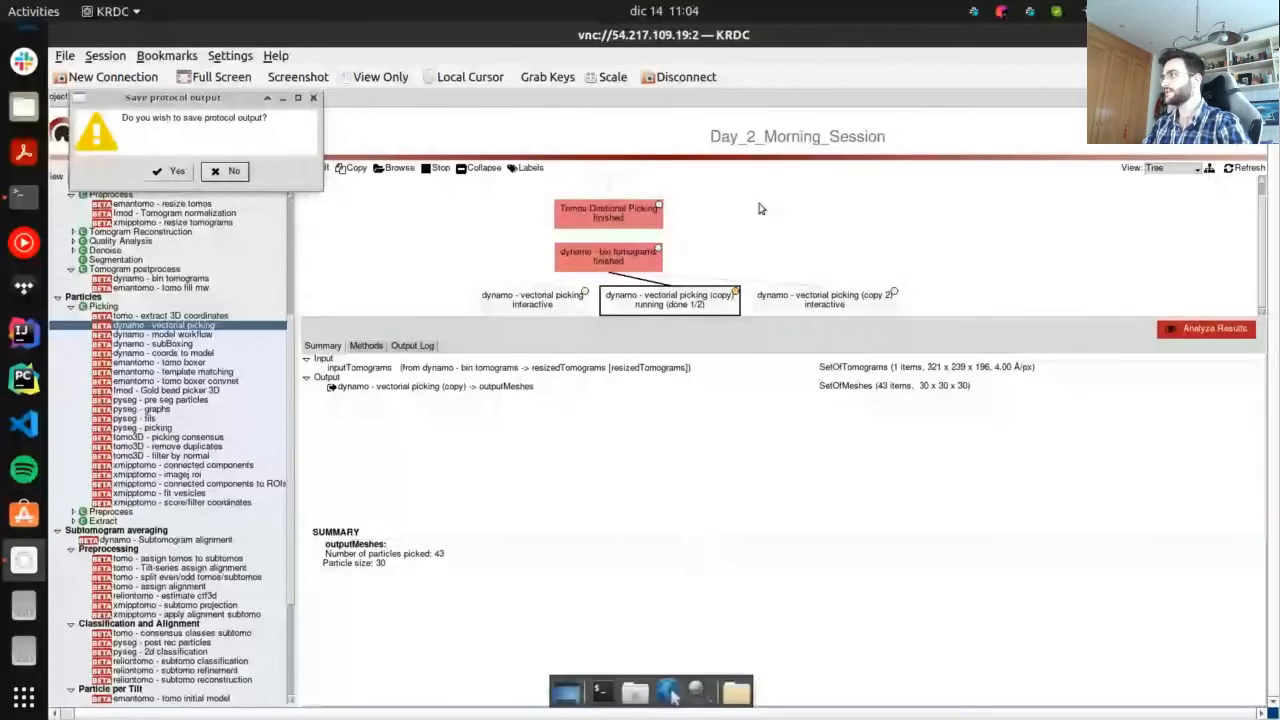
pyautogui.press('Return')
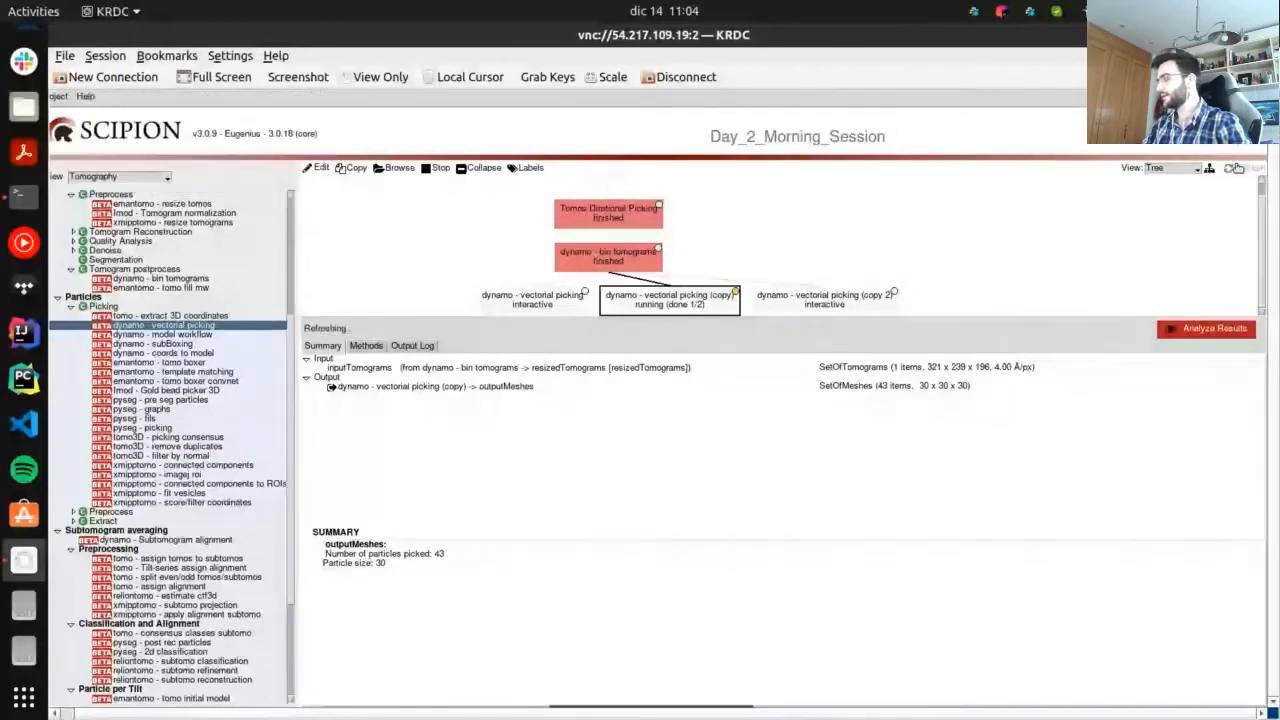
# Delete the dynamo - vectorial picking (copy 2) run with all its data
pyautogui.click(865, 310)
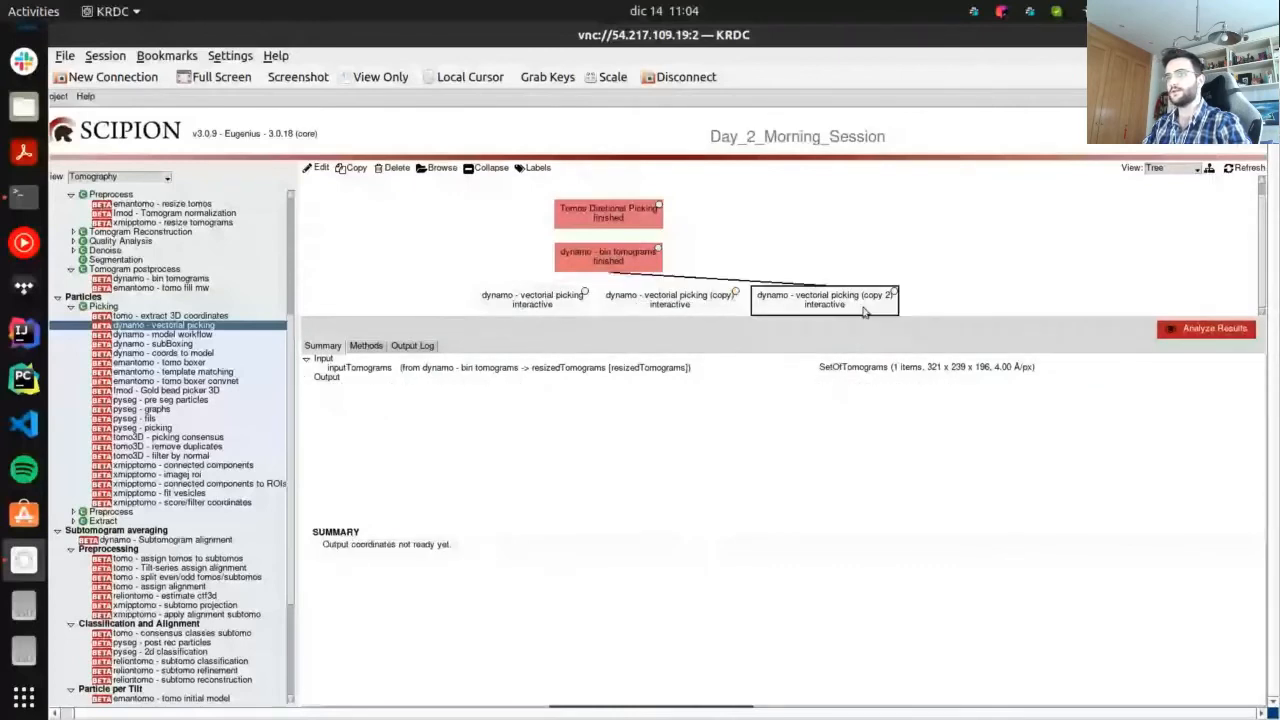
pyautogui.press('Delete')
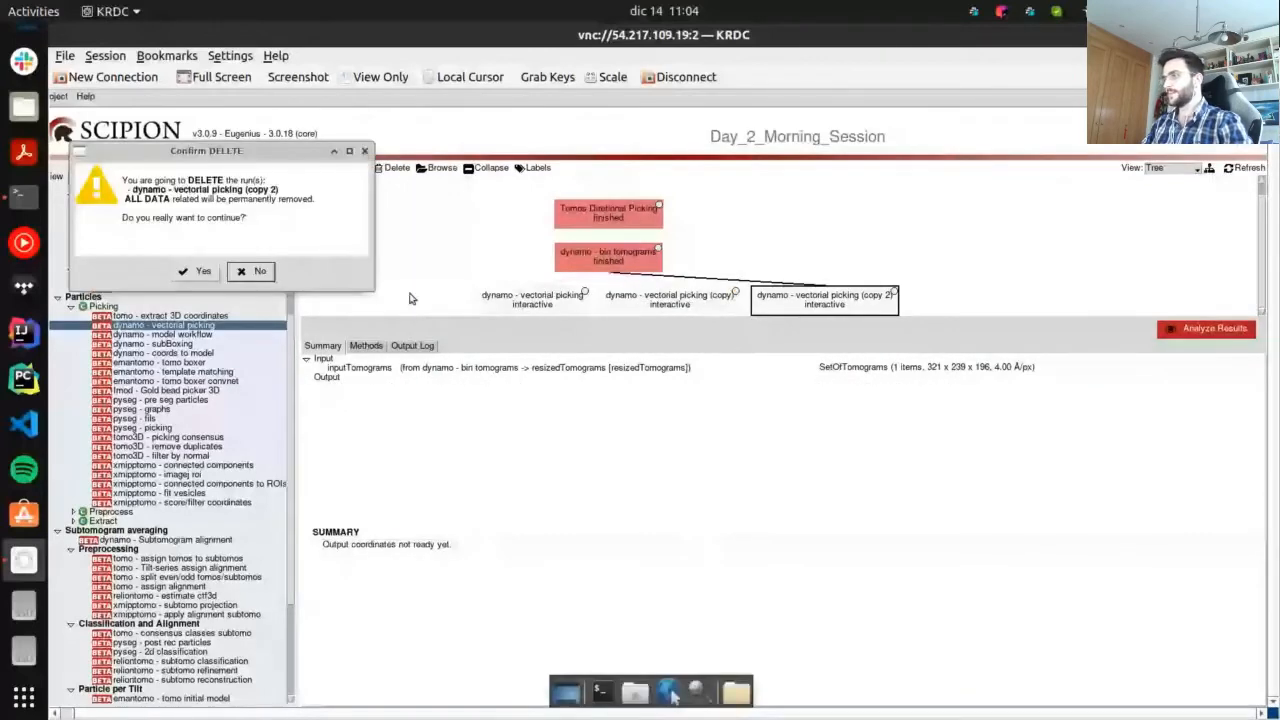
pyautogui.press('Return')
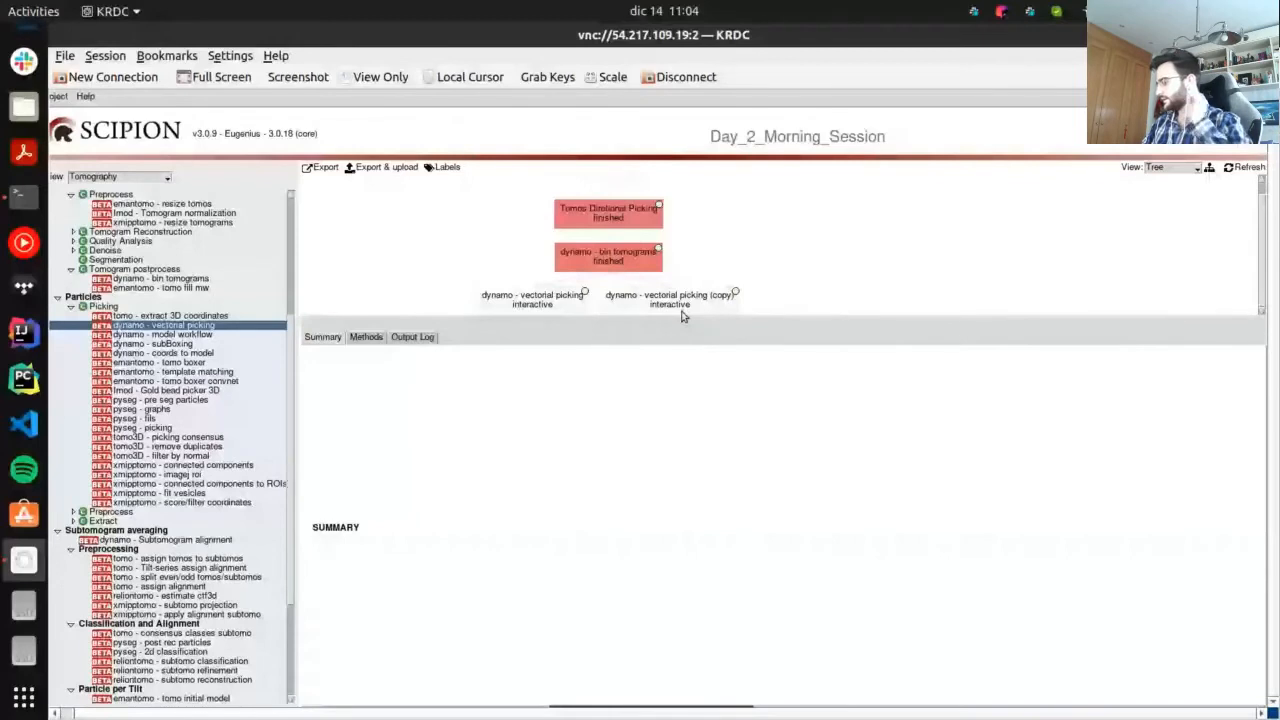
# Enlarge the workflow graph area and select the dynamo - model workflow protocol in the Picking group
pyautogui.moveTo(672, 300)
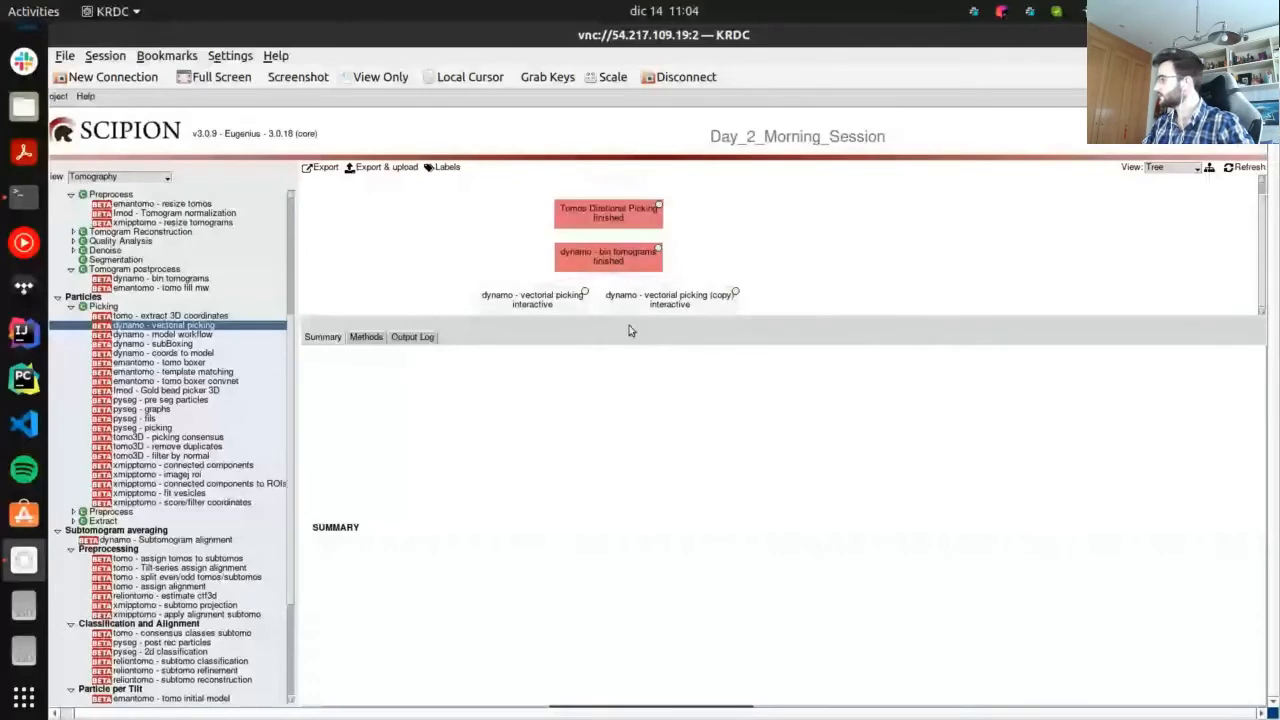
pyautogui.moveTo(417, 318); pyautogui.dragTo(417, 376)
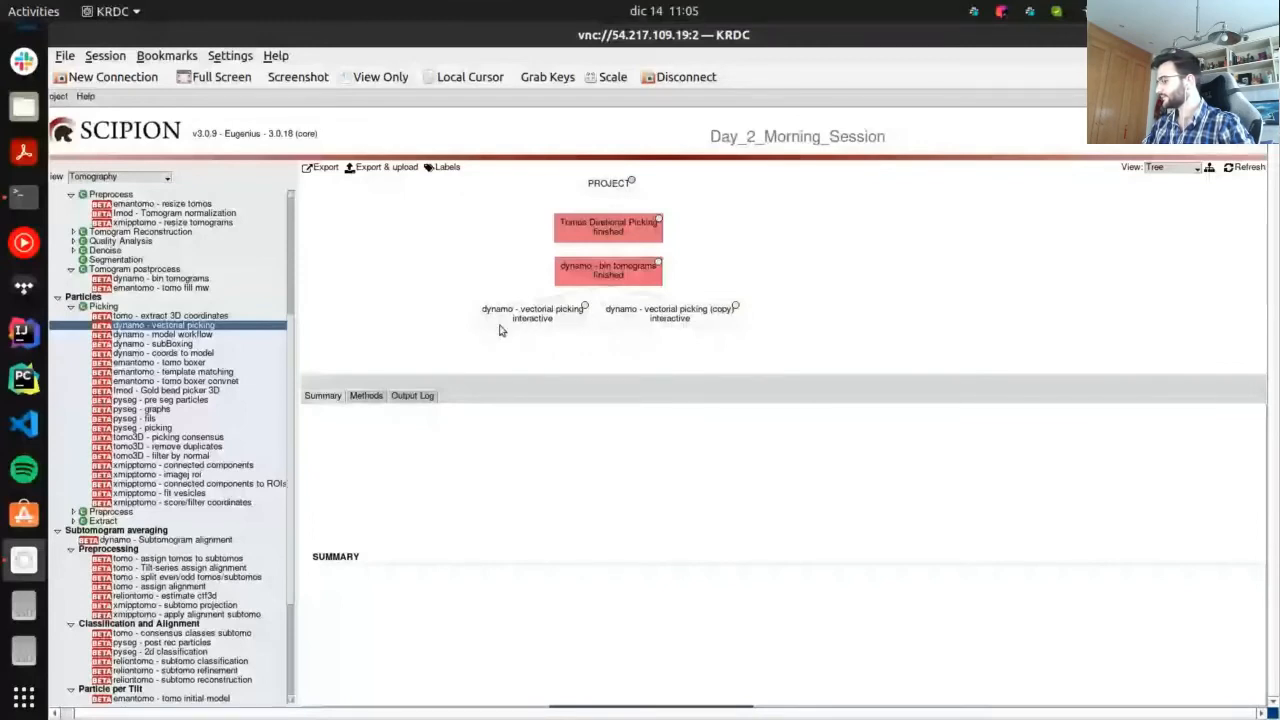
pyautogui.moveTo(484, 309)
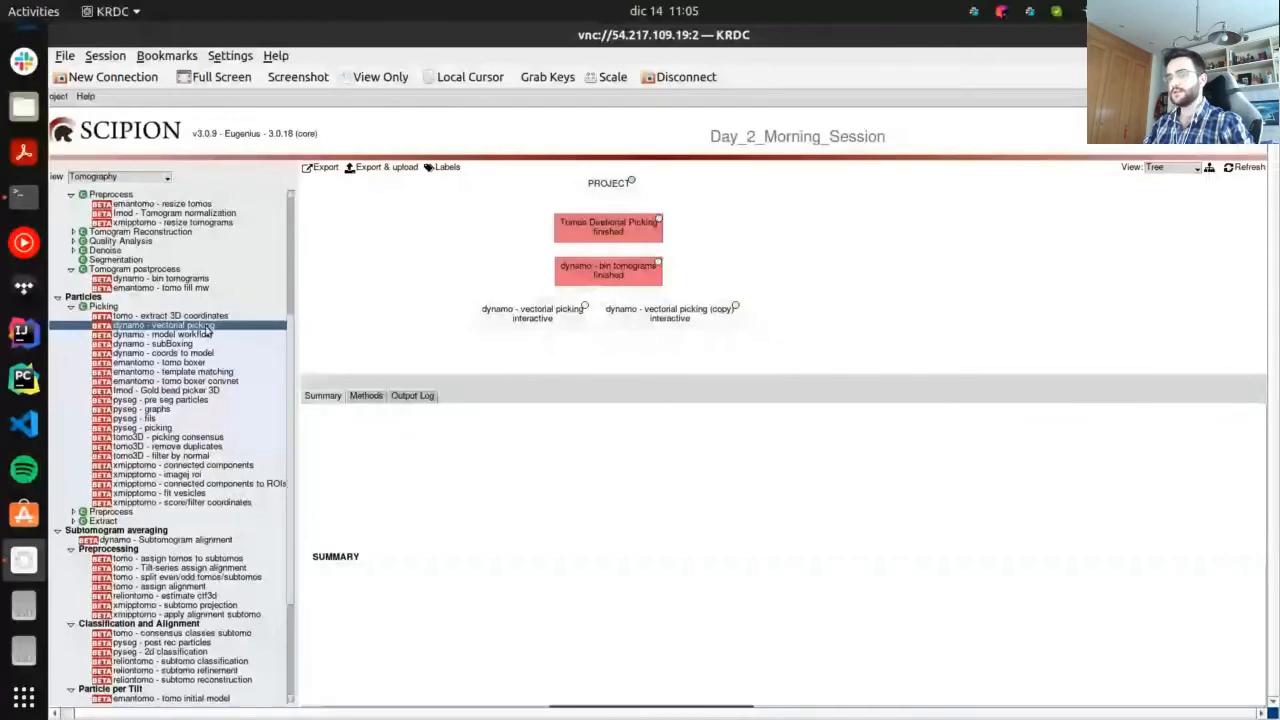
pyautogui.click(155, 336)
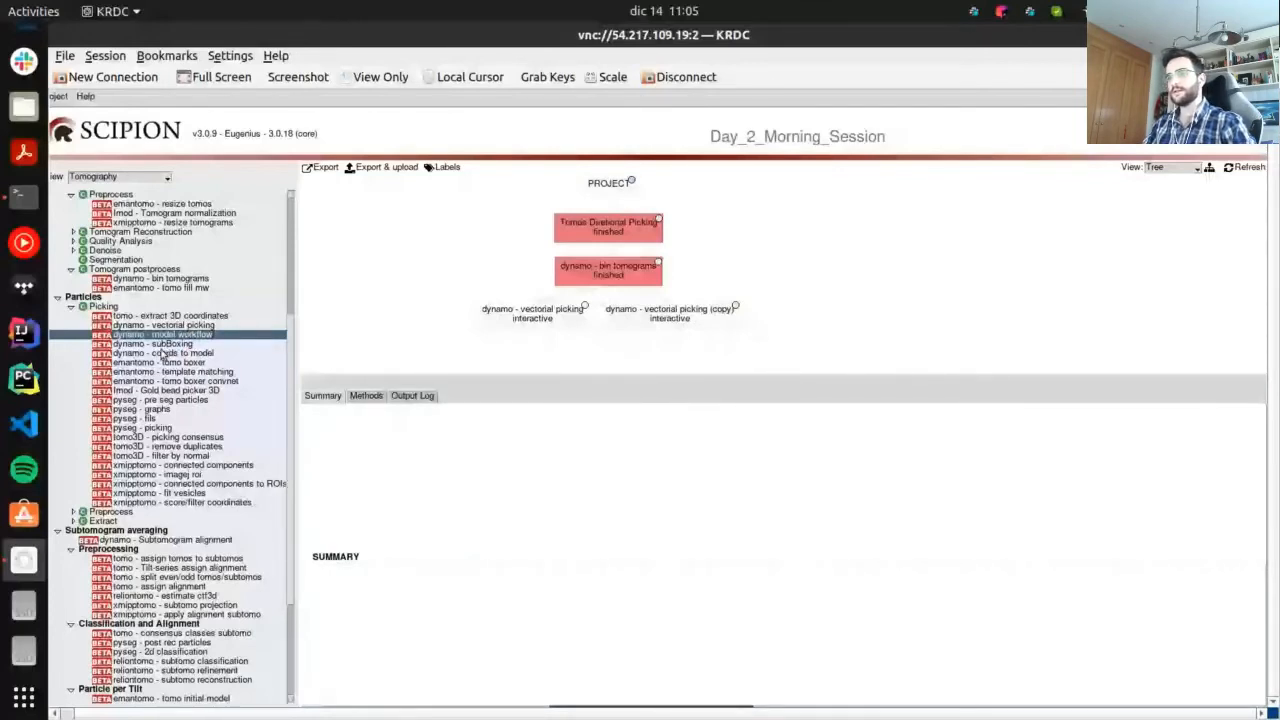
# Open the dynamo - model workflow protocol form, move it up and enlarge its window in height and width
pyautogui.doubleClick(165, 336)
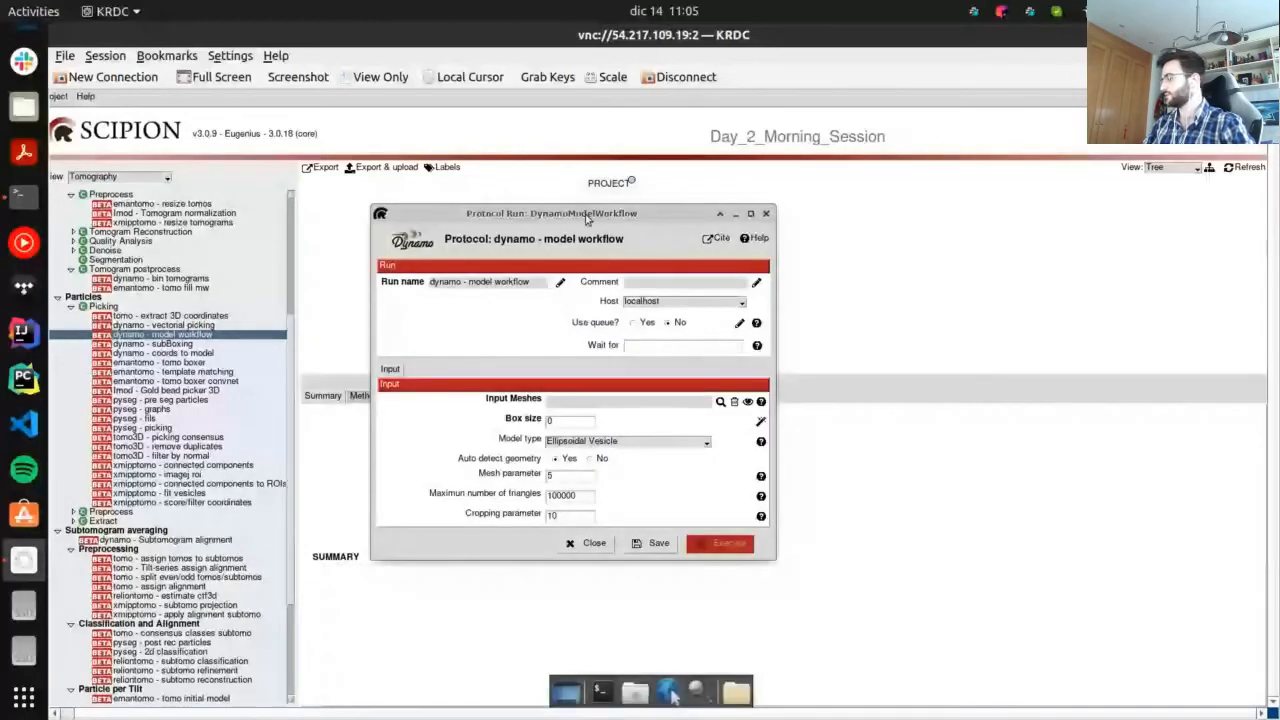
pyautogui.moveTo(587, 218); pyautogui.dragTo(583, 164)
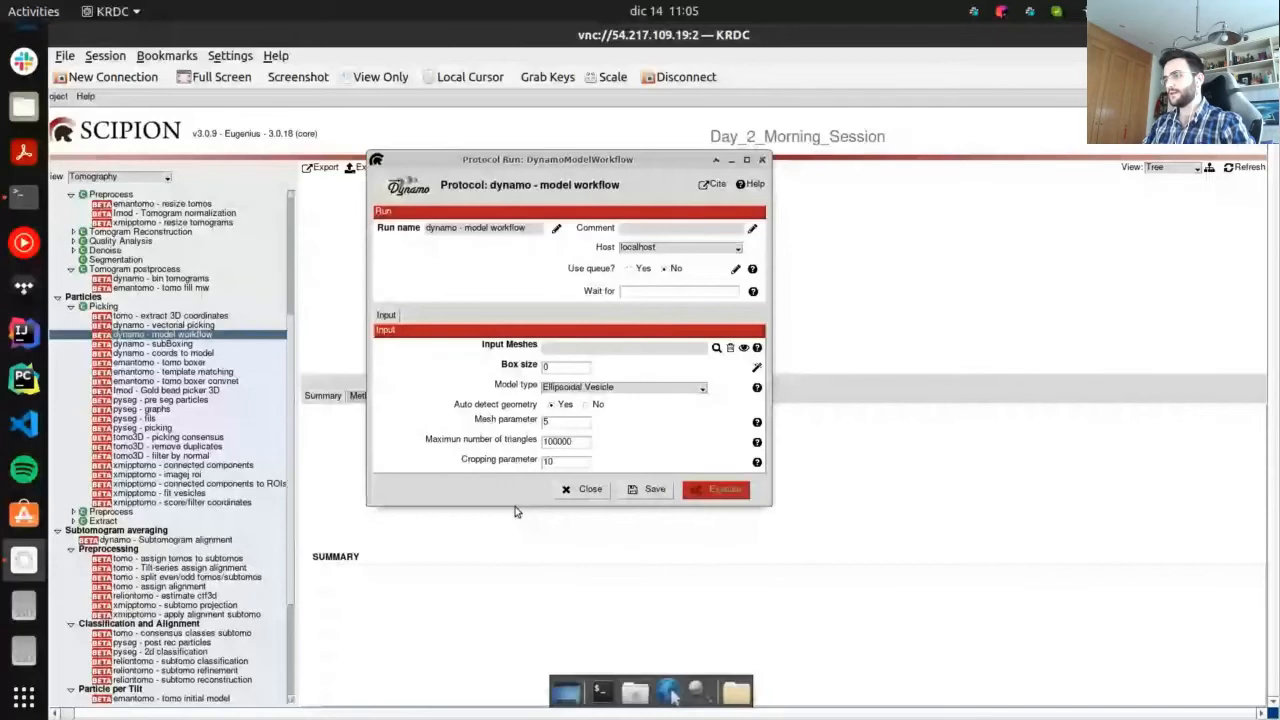
pyautogui.moveTo(516, 508); pyautogui.dragTo(526, 610)
pyautogui.moveTo(772, 380); pyautogui.dragTo(884, 380)
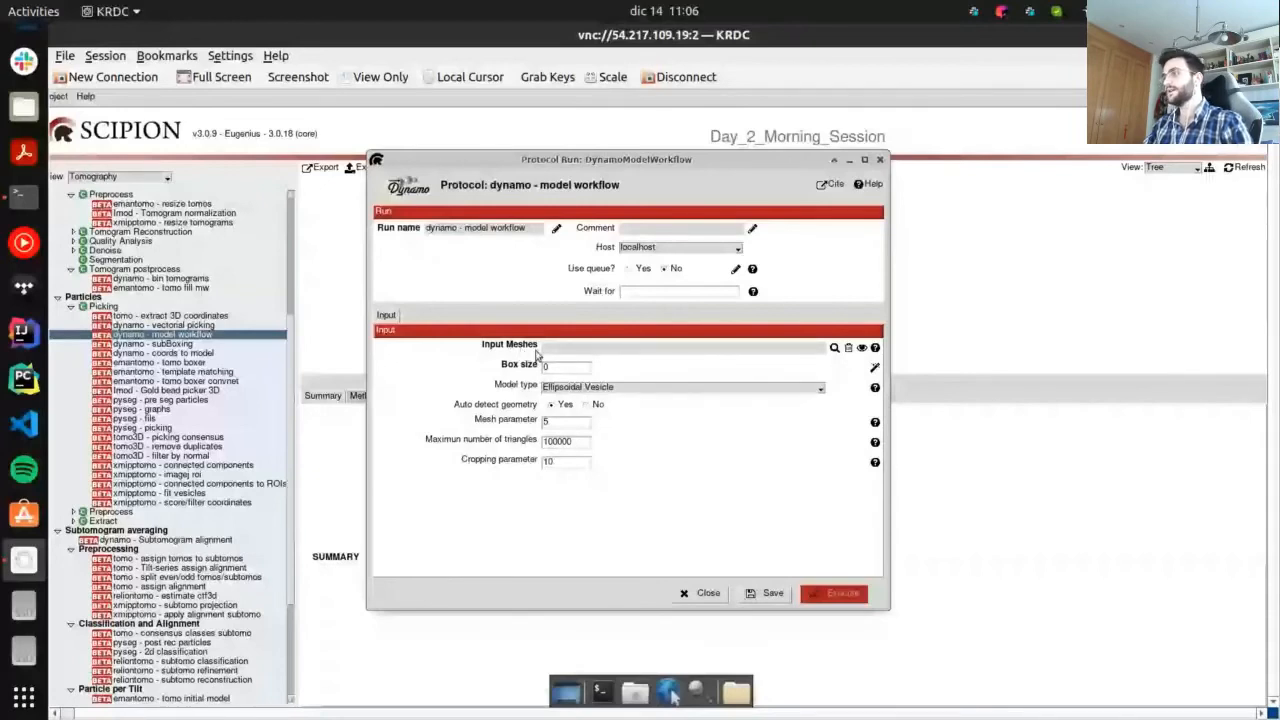
# Choose dynamo - vectorial picking.outputMeshes as the Input Meshes, comparing it with the copy's meshes in the selection list
pyautogui.click(834, 347)
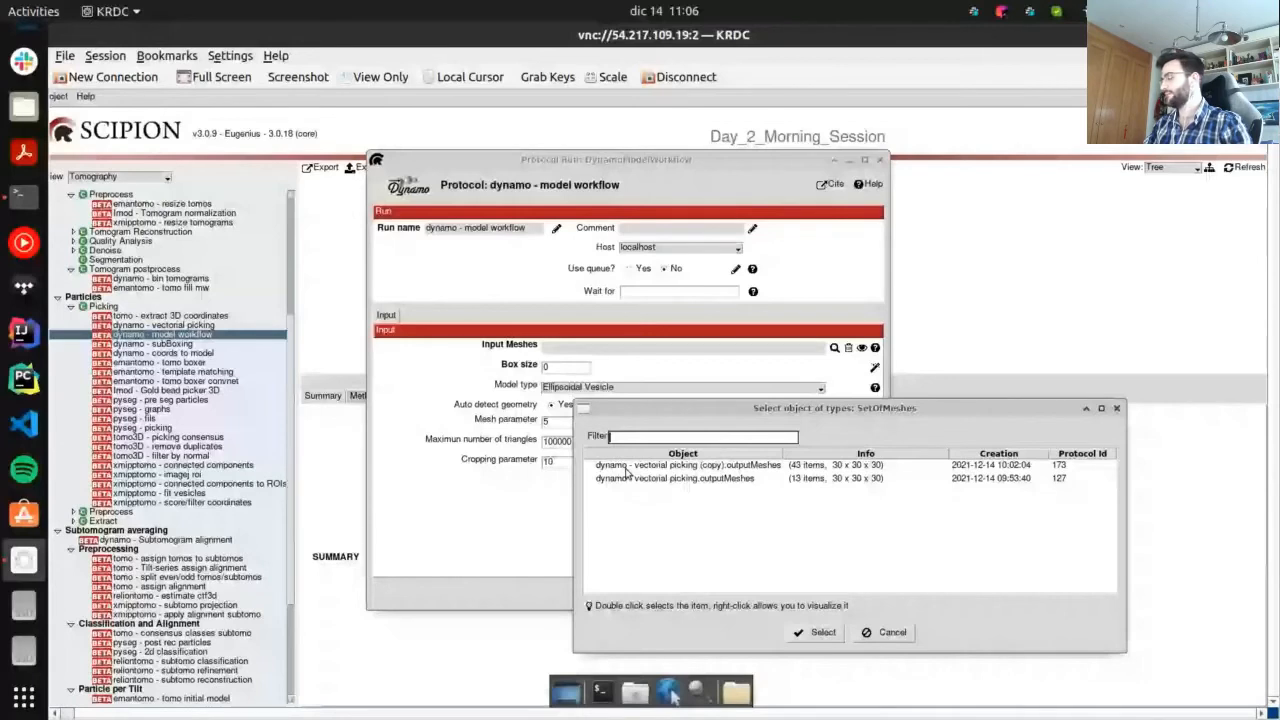
pyautogui.click(680, 478)
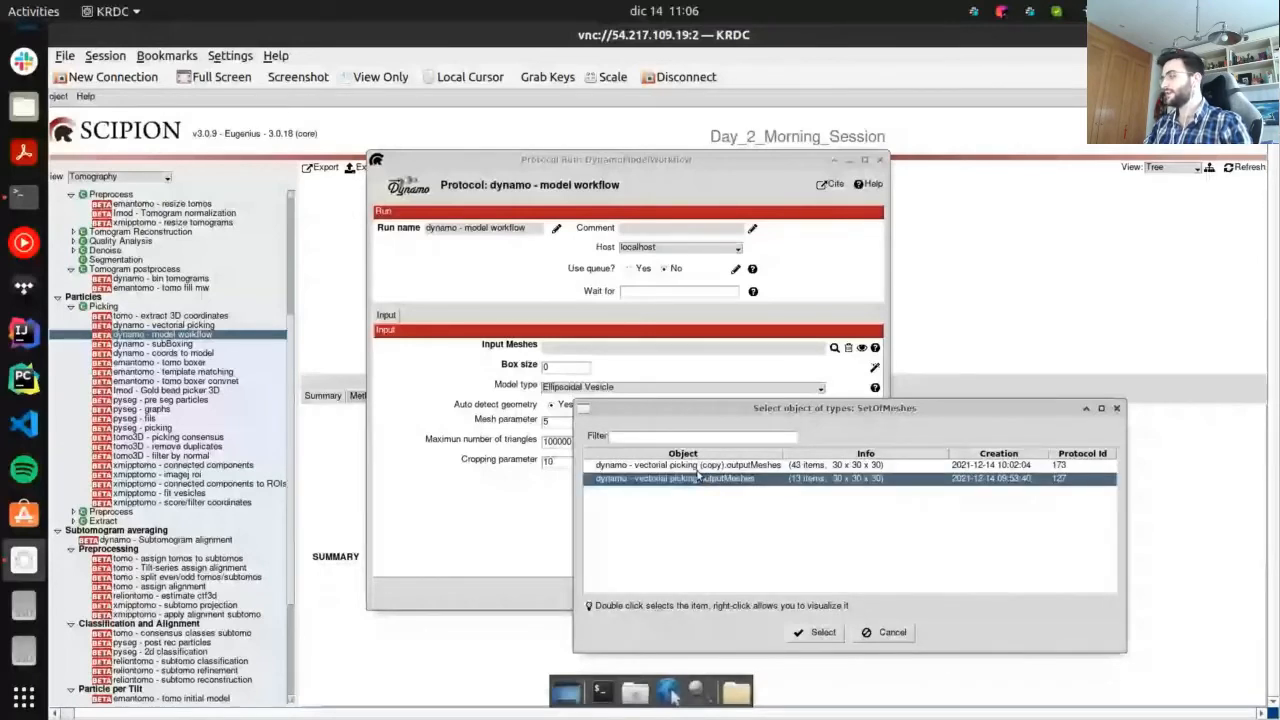
pyautogui.click(697, 467)
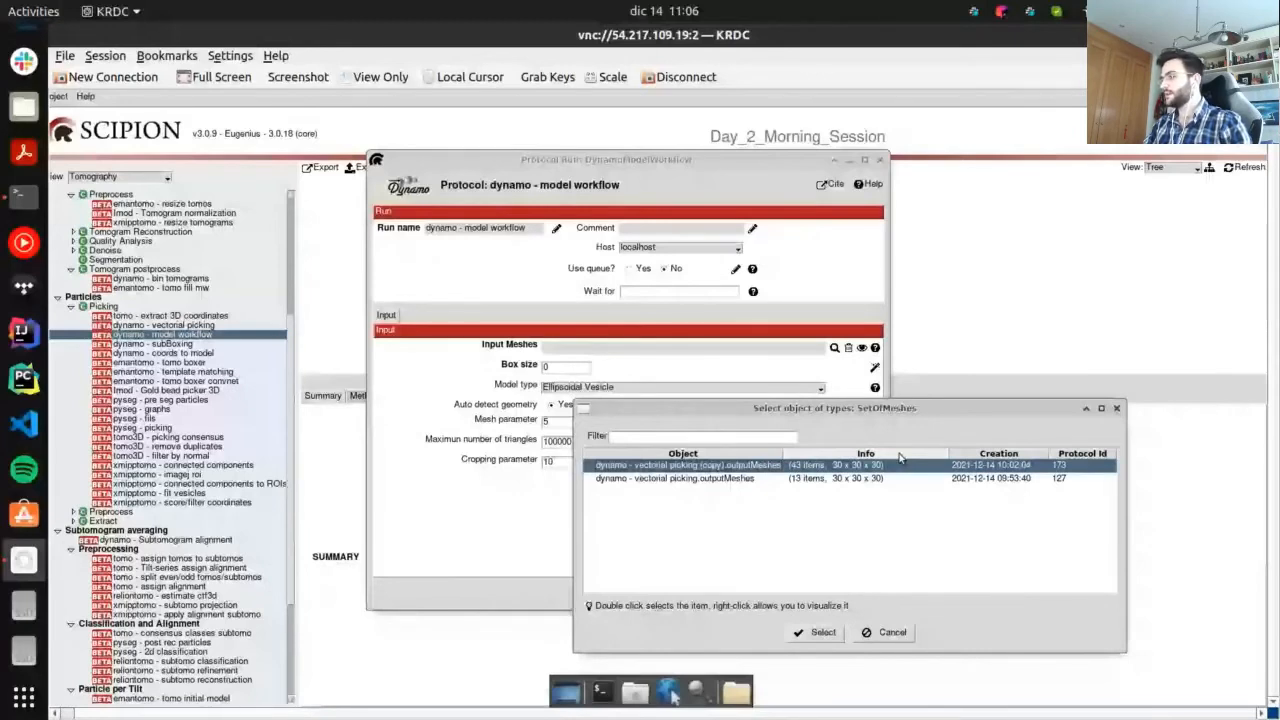
pyautogui.click(641, 478)
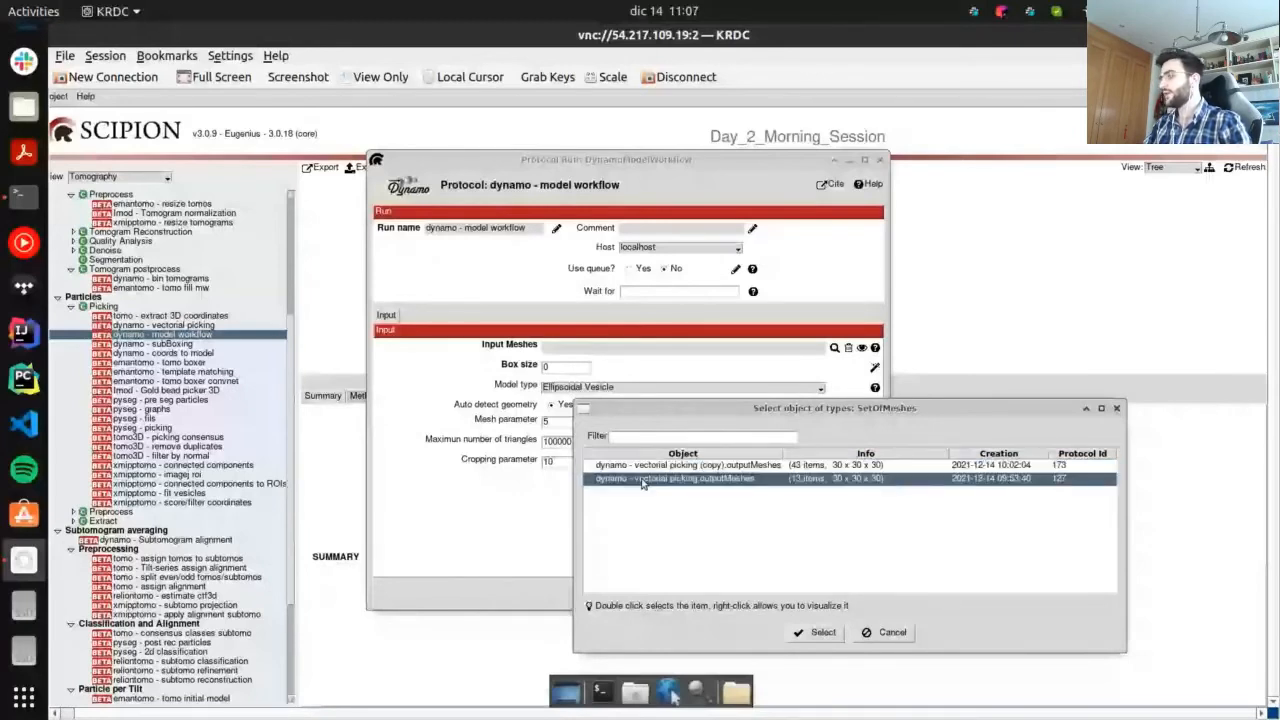
pyautogui.click(762, 467)
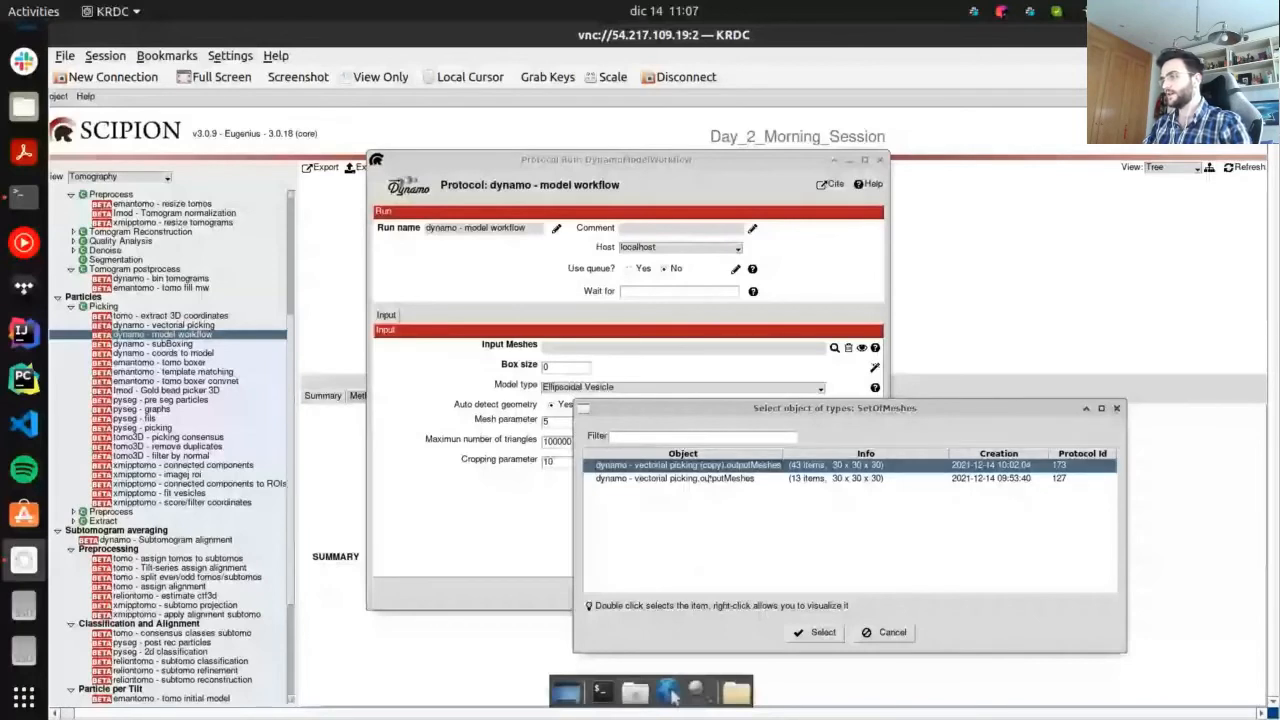
pyautogui.click(730, 480)
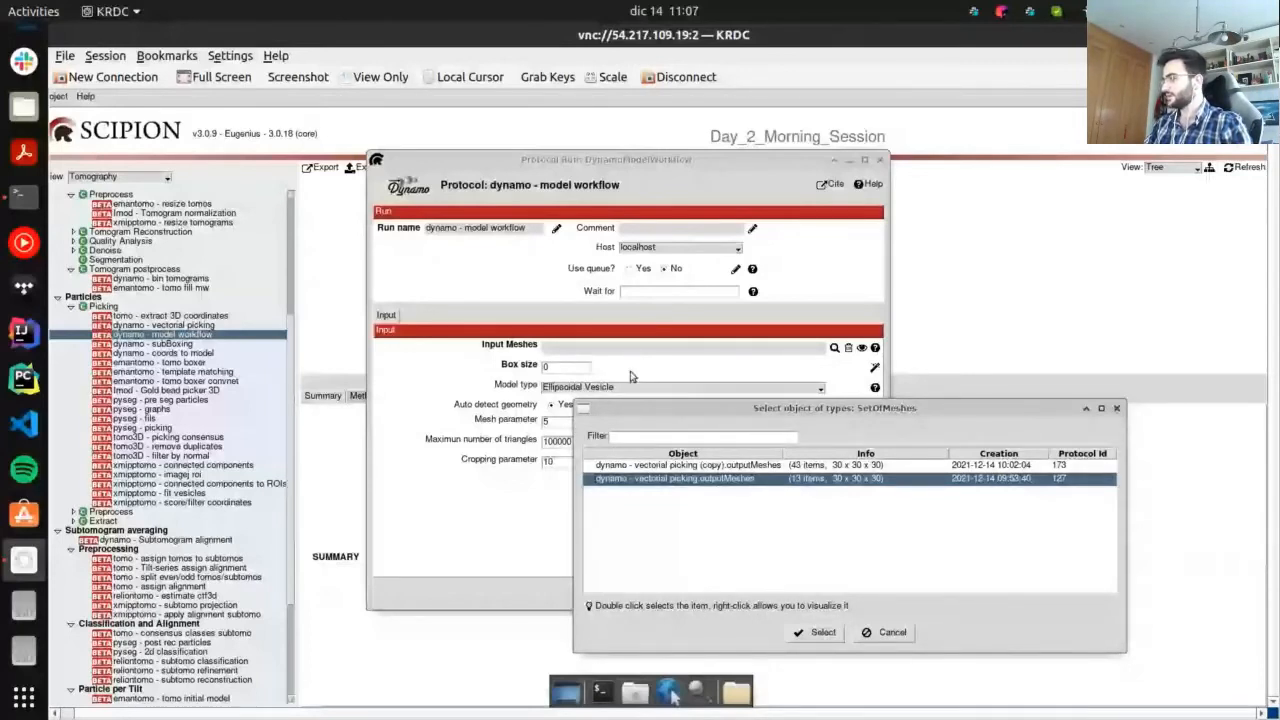
pyautogui.click(676, 465)
pyautogui.click(675, 480)
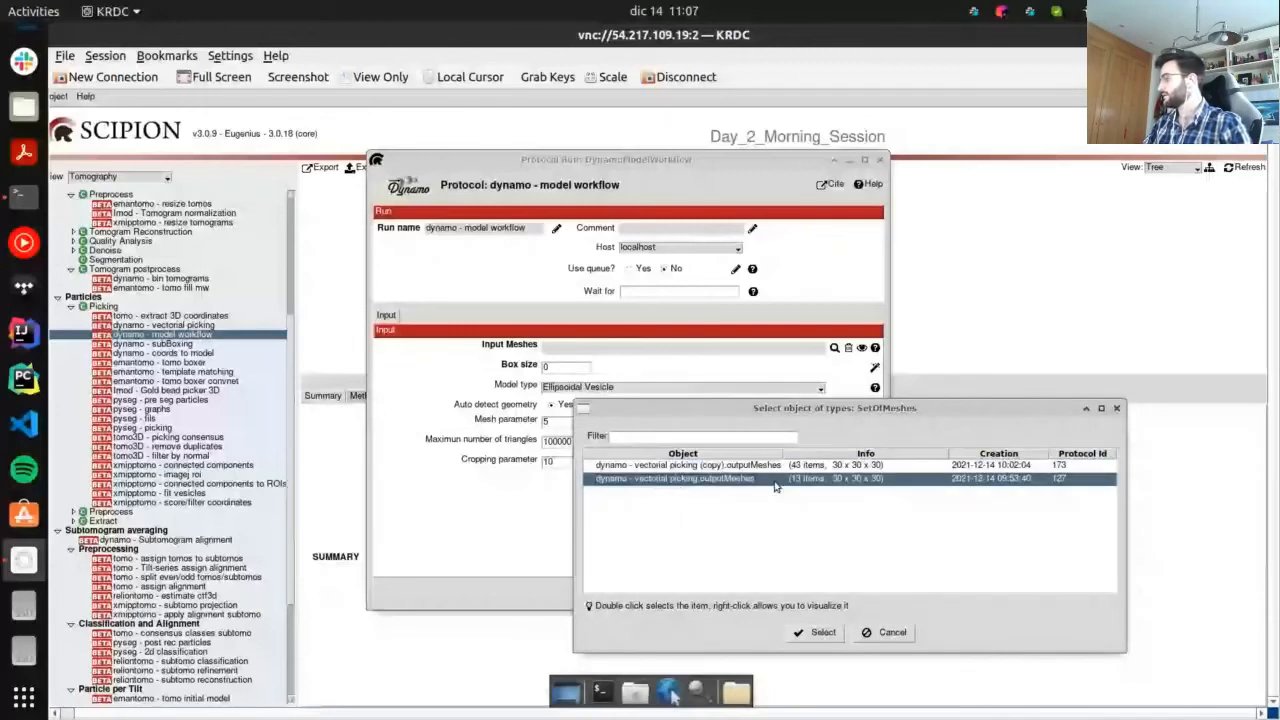
pyautogui.doubleClick(705, 487)
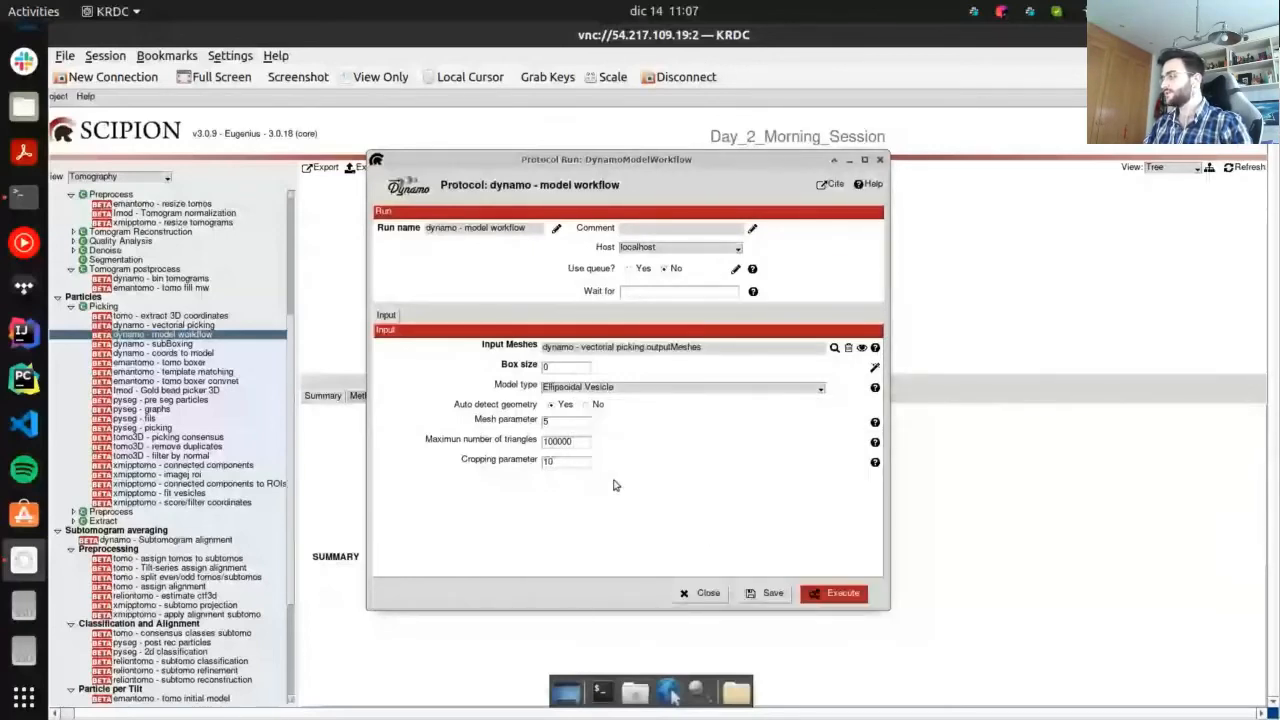
# Set the Box size of the model workflow protocol to 30
pyautogui.click(555, 366)
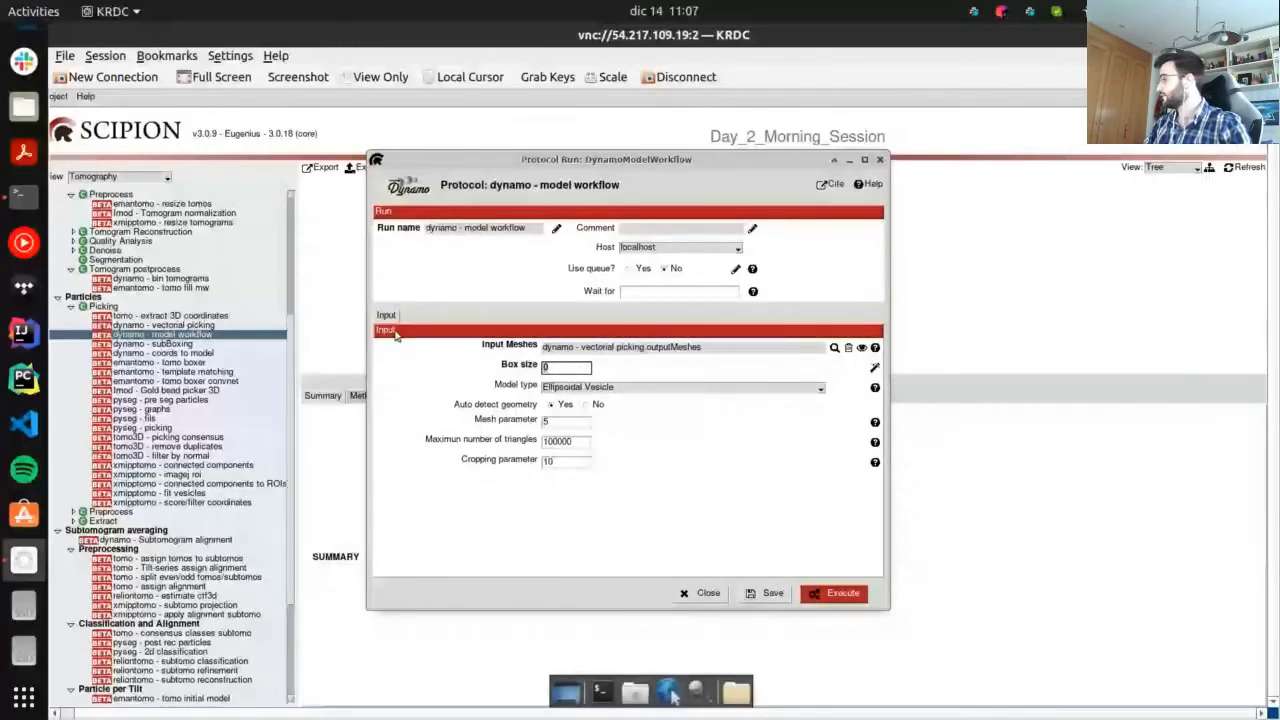
pyautogui.doubleClick(548, 368)
pyautogui.write('30')
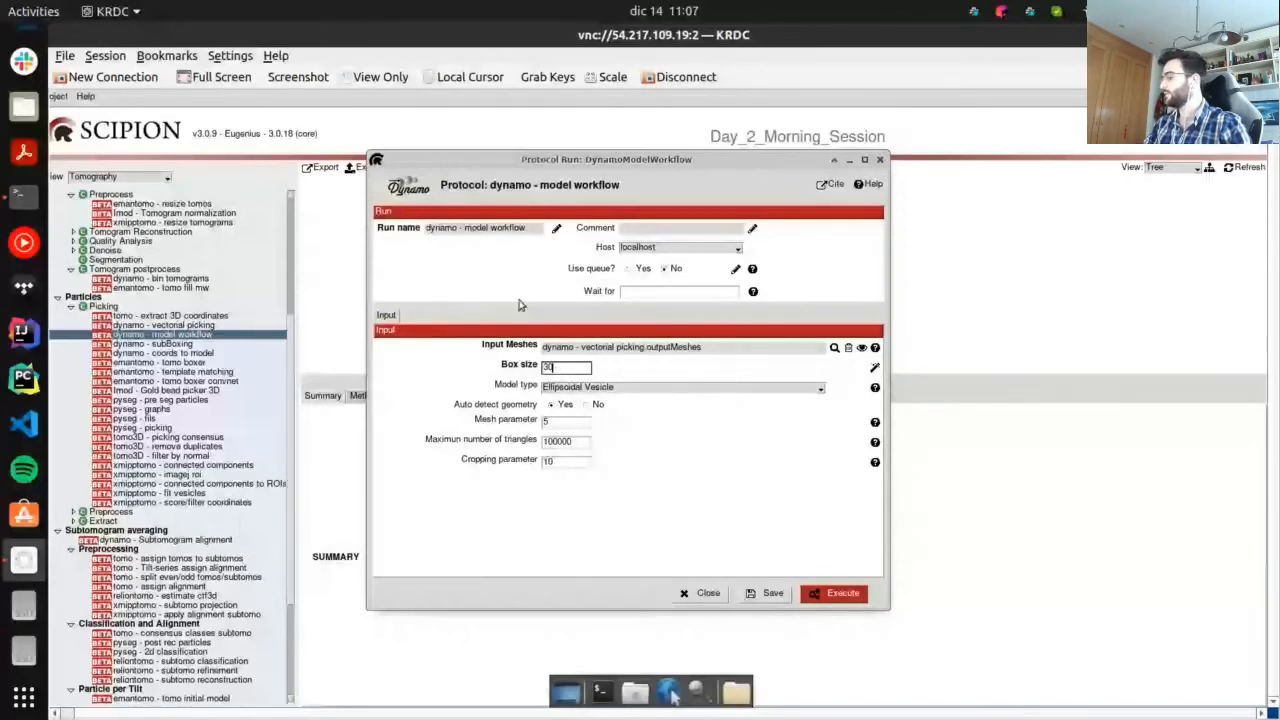
pyautogui.moveTo(565, 368); pyautogui.dragTo(513, 369)
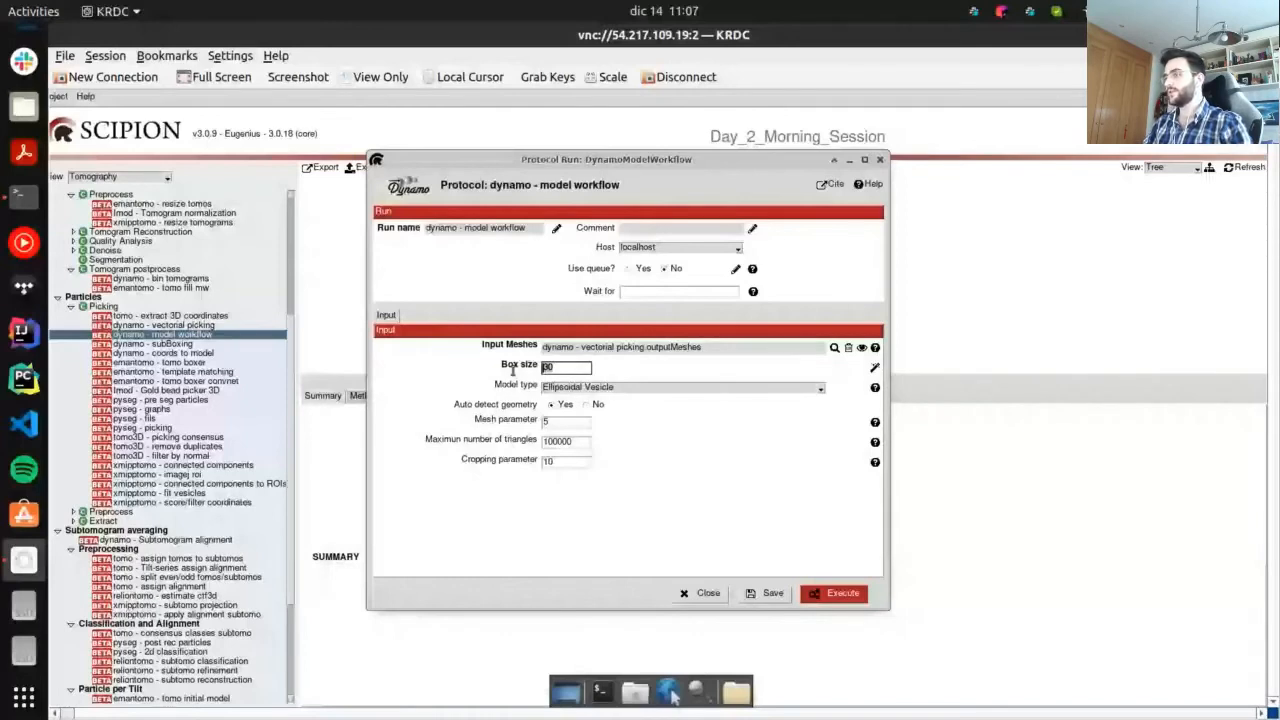
pyautogui.click(572, 369)
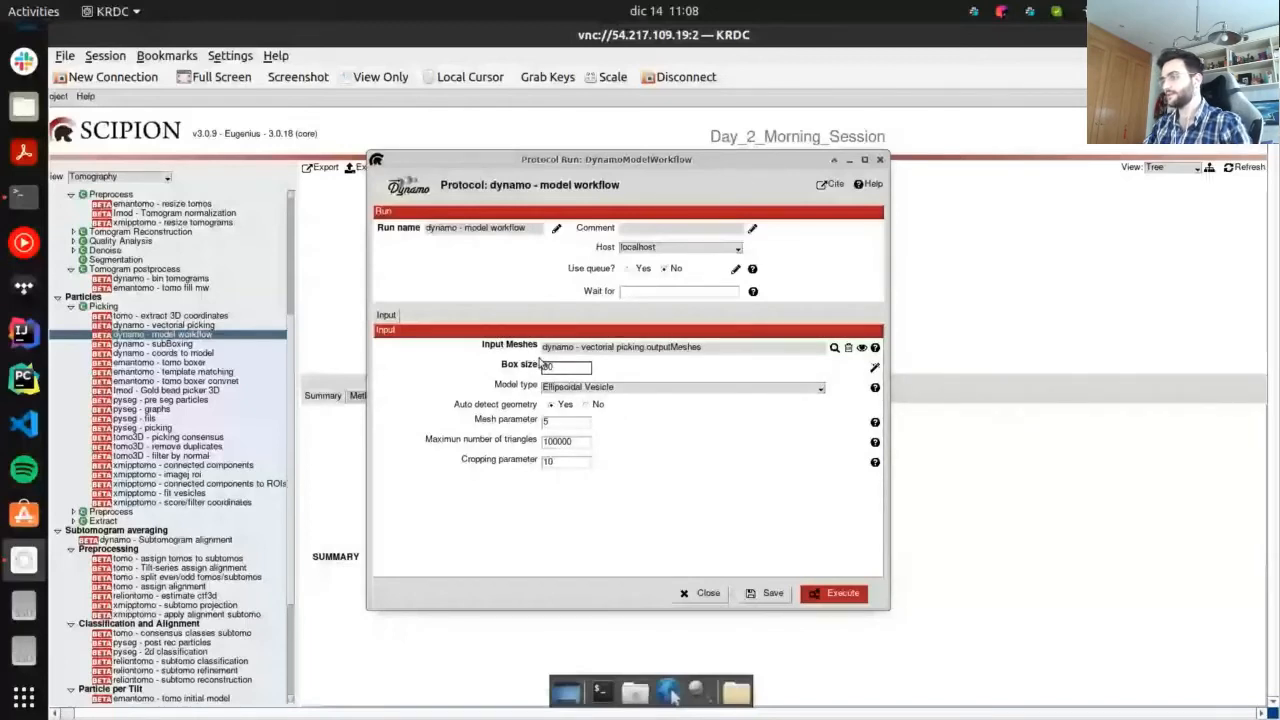
# Set the Model type to General for the input meshes, keeping the box size at 30
pyautogui.click(565, 387)
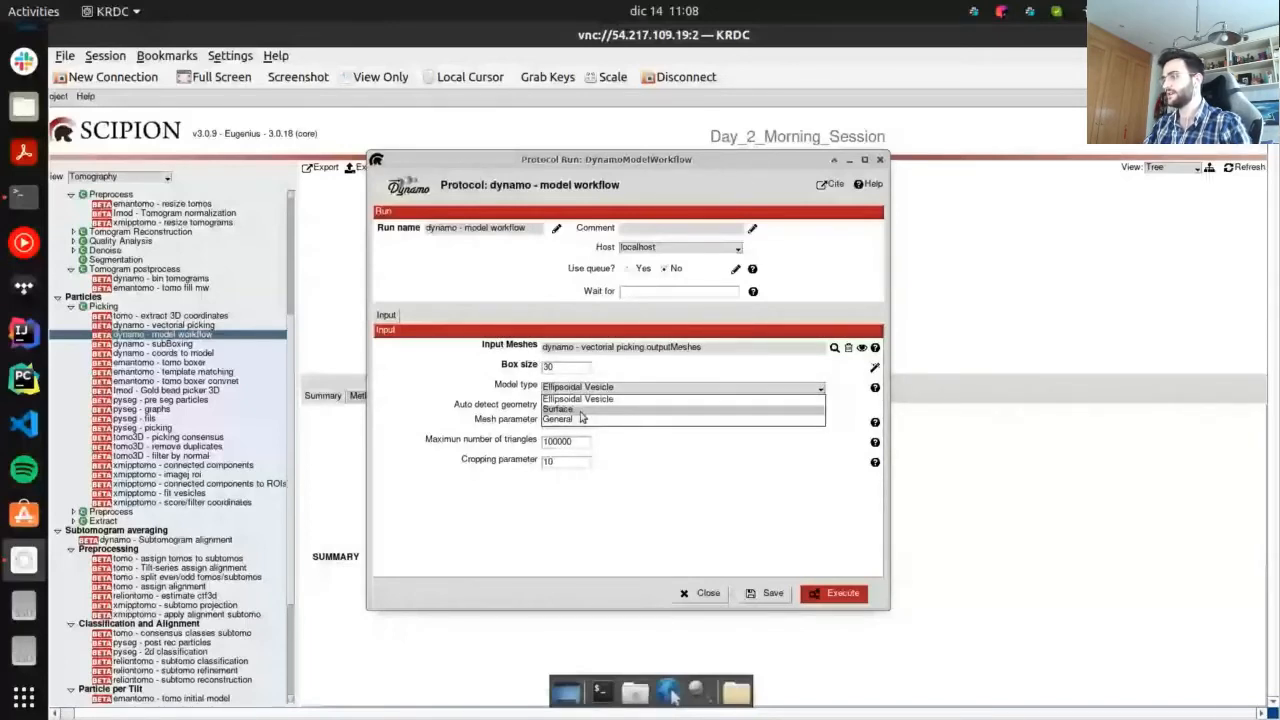
pyautogui.click(582, 418)
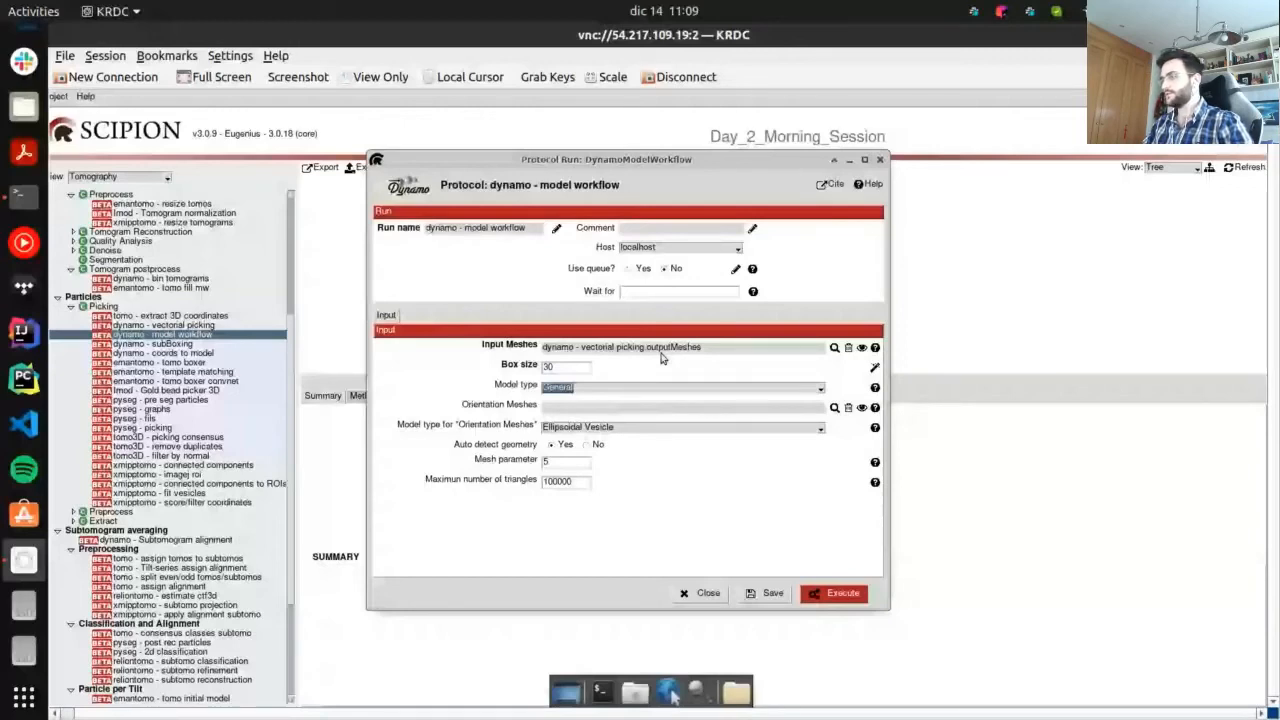
pyautogui.doubleClick(543, 367)
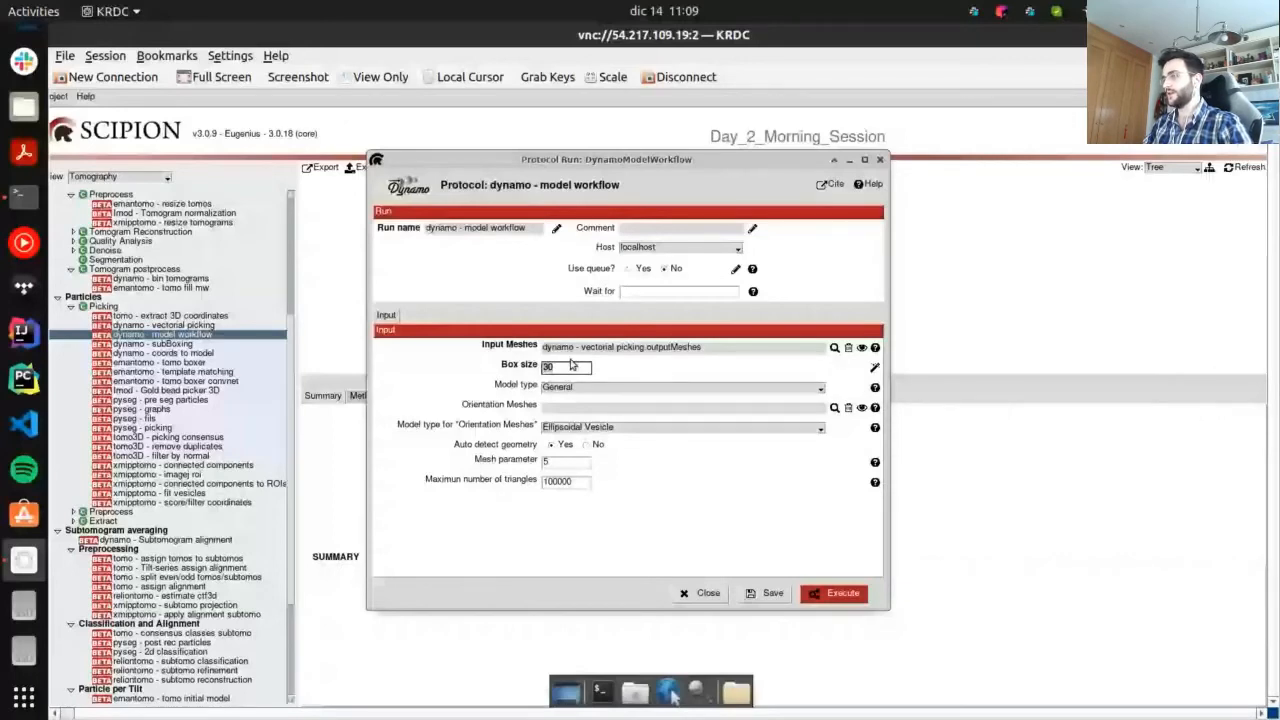
pyautogui.press('Tab')
pyautogui.press('Down')
pyautogui.press('Escape')
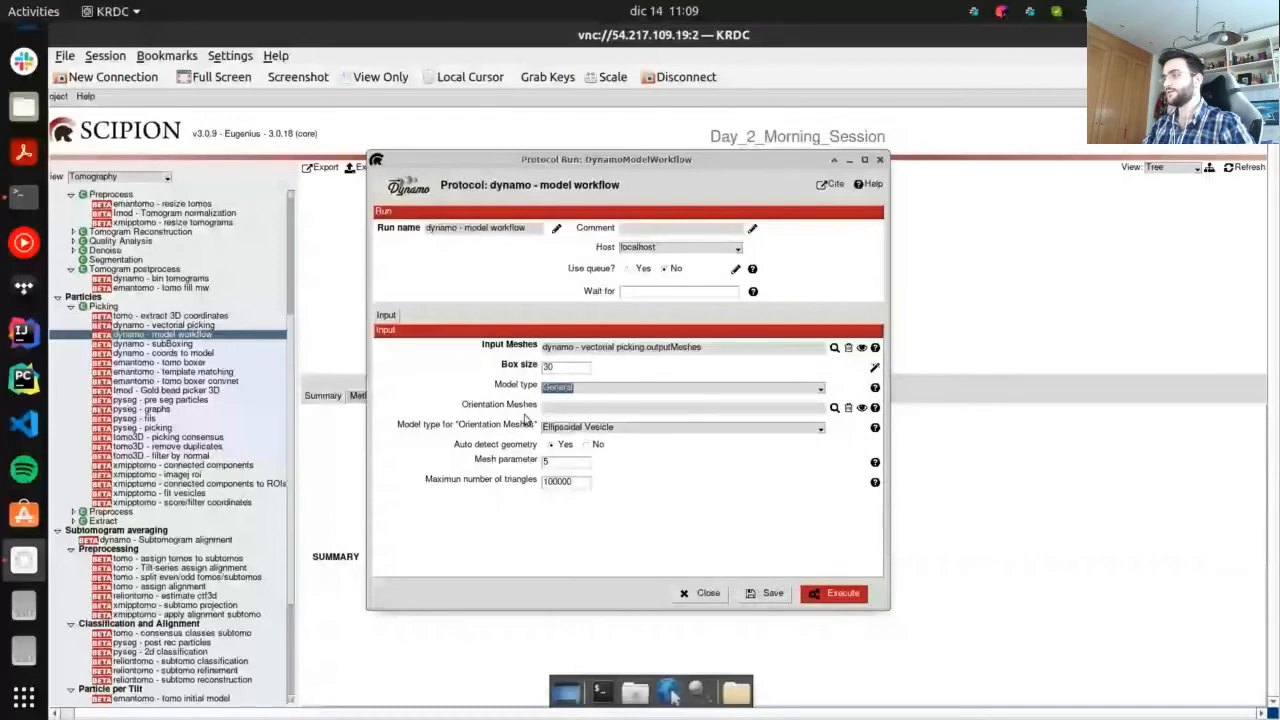
# Choose dynamo - vectorial picking (copy).outputMeshes as the Orientation Meshes and set their model type to Surface
pyautogui.click(835, 408)
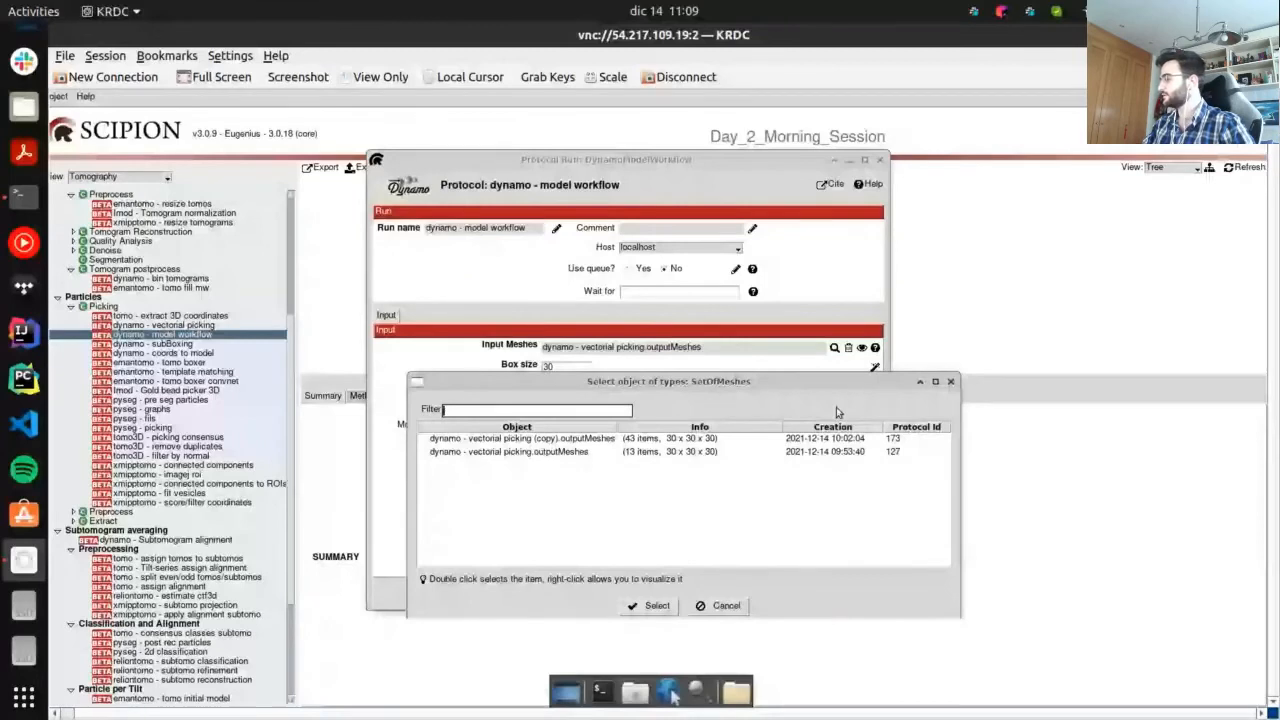
pyautogui.click(574, 440)
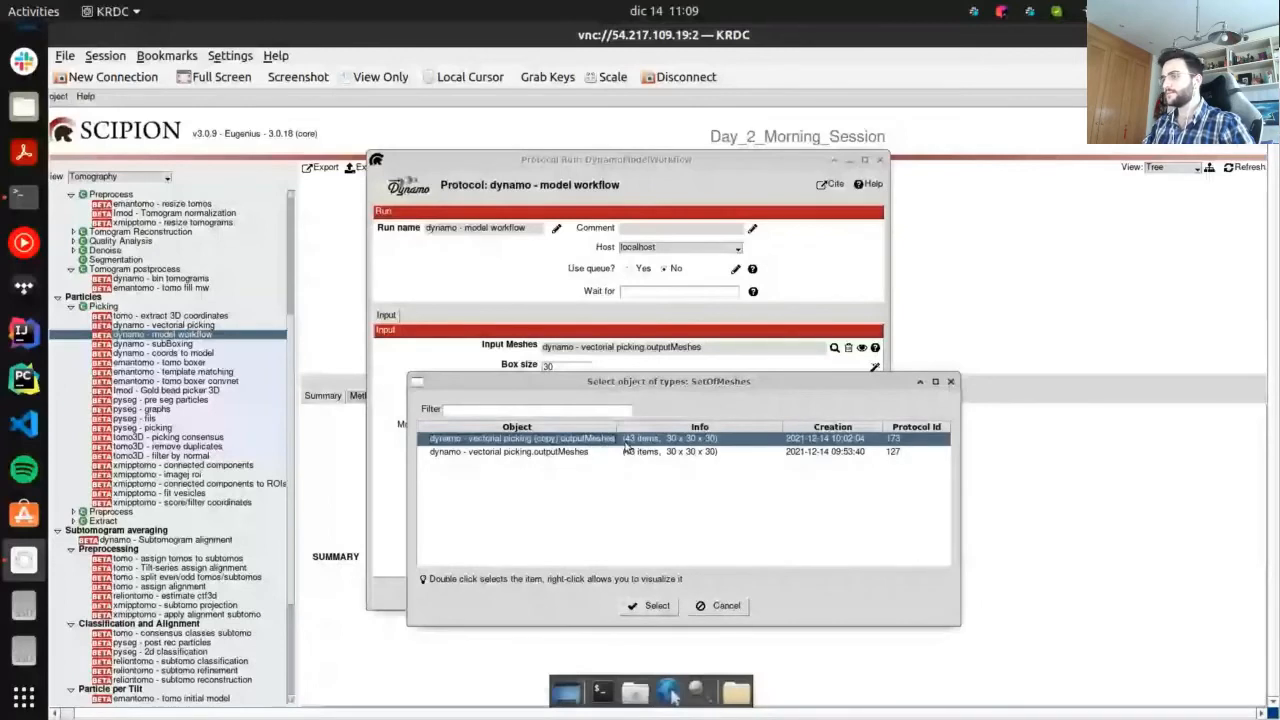
pyautogui.doubleClick(625, 442)
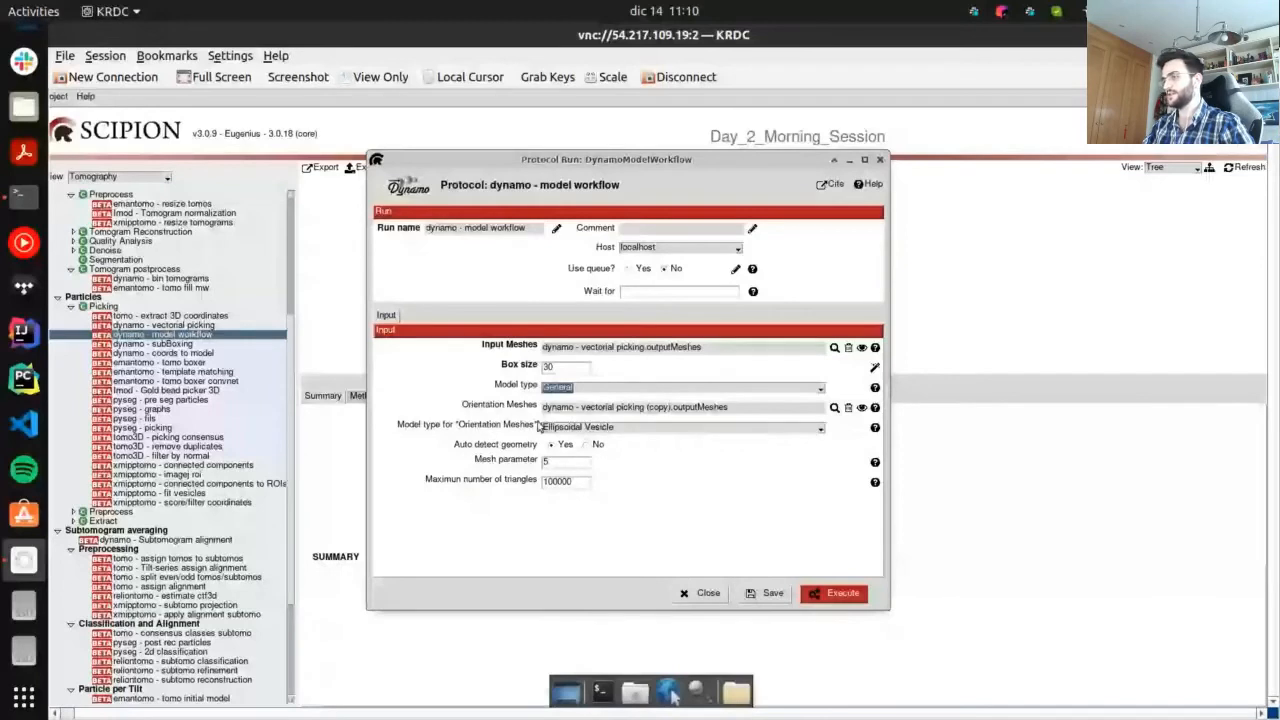
pyautogui.click(538, 426)
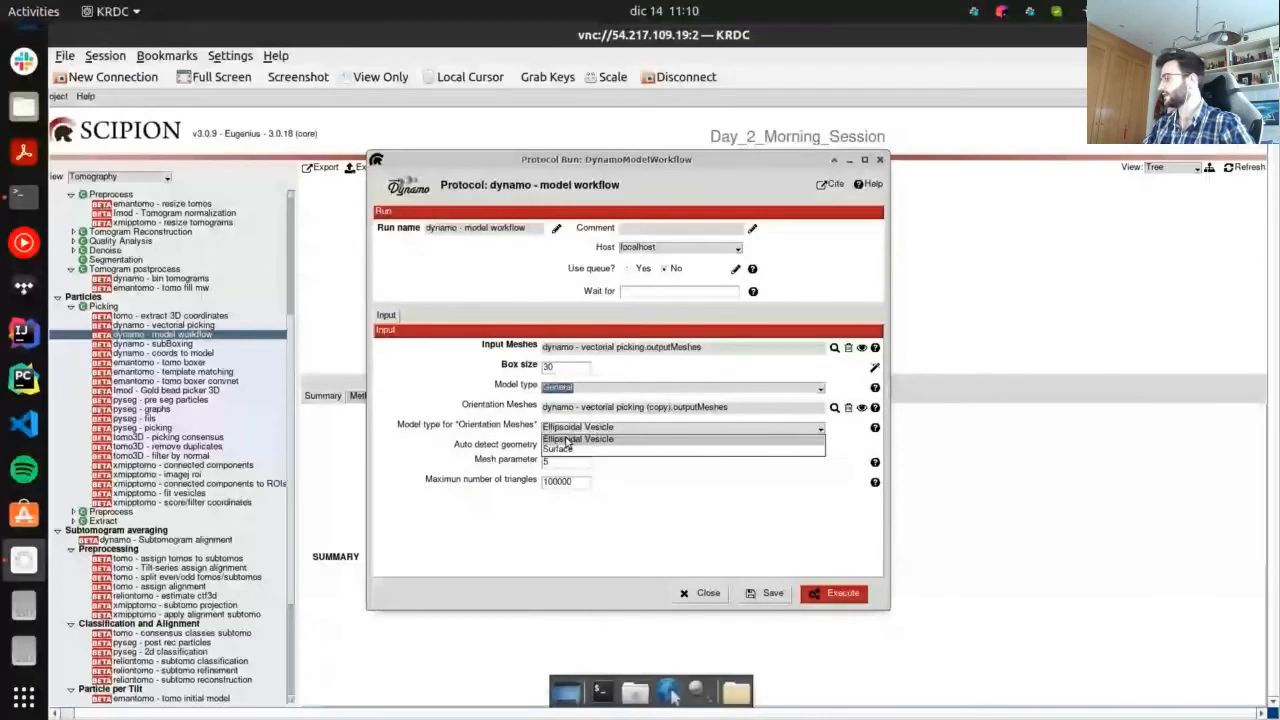
pyautogui.click(567, 452)
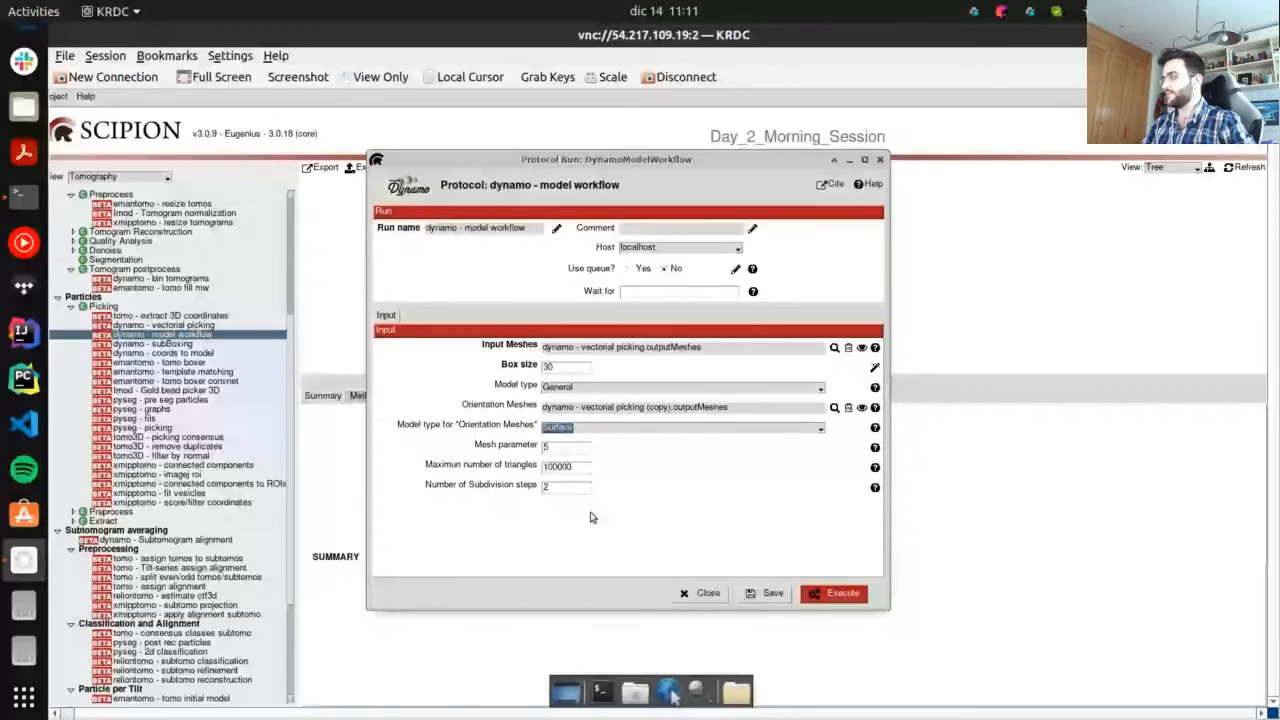
# Execute the dynamo - model workflow protocol, keeping the Mesh parameter at 5 and the Number of Subdivision steps at 2
pyautogui.doubleClick(544, 487)
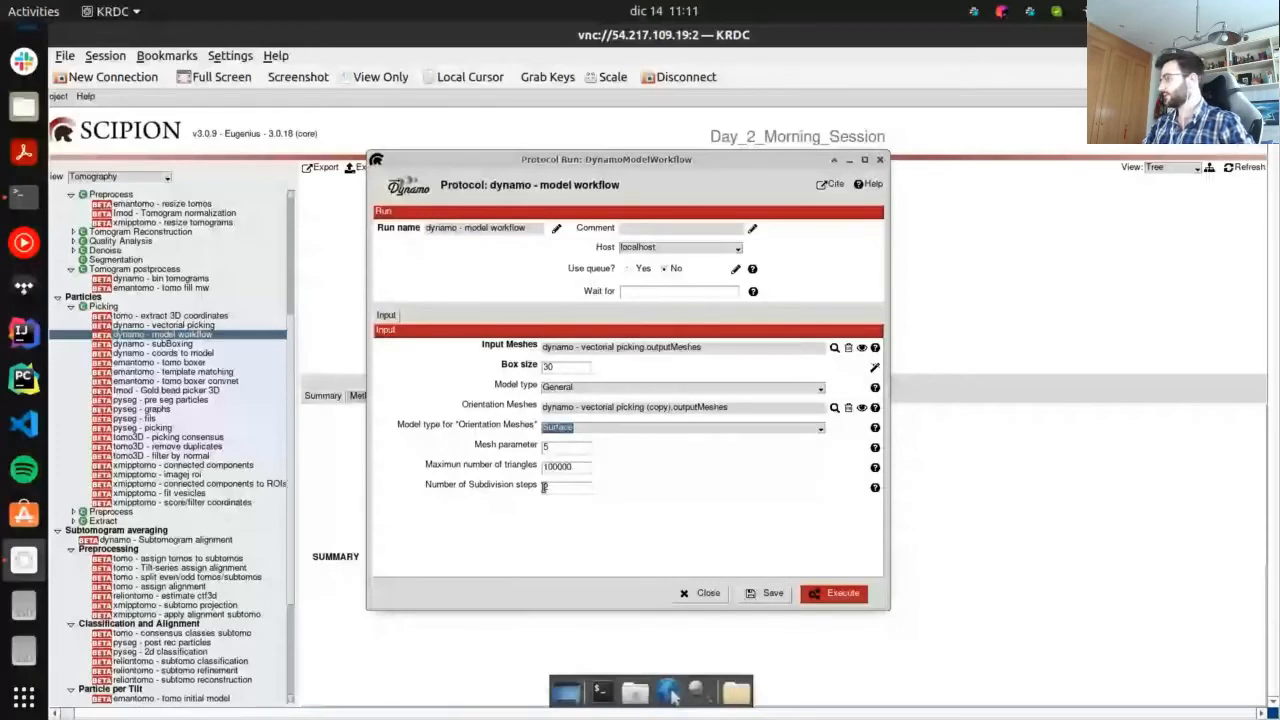
pyautogui.doubleClick(545, 447)
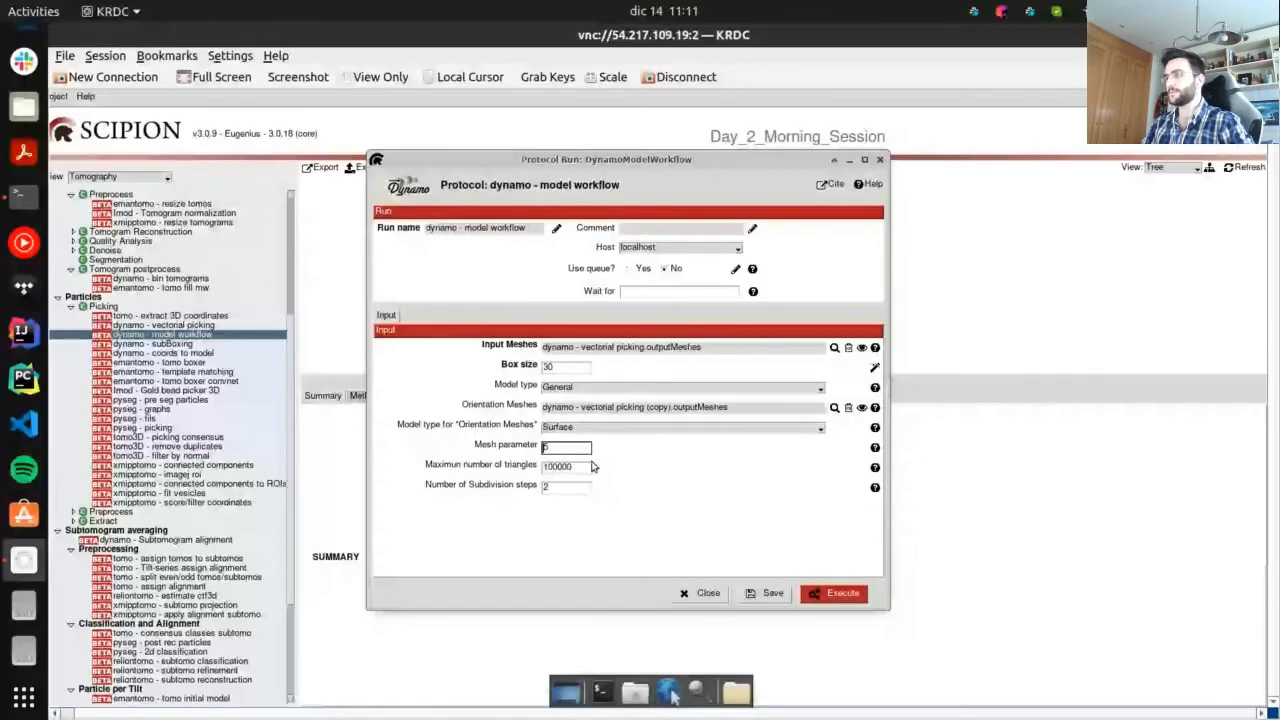
pyautogui.click(834, 593)
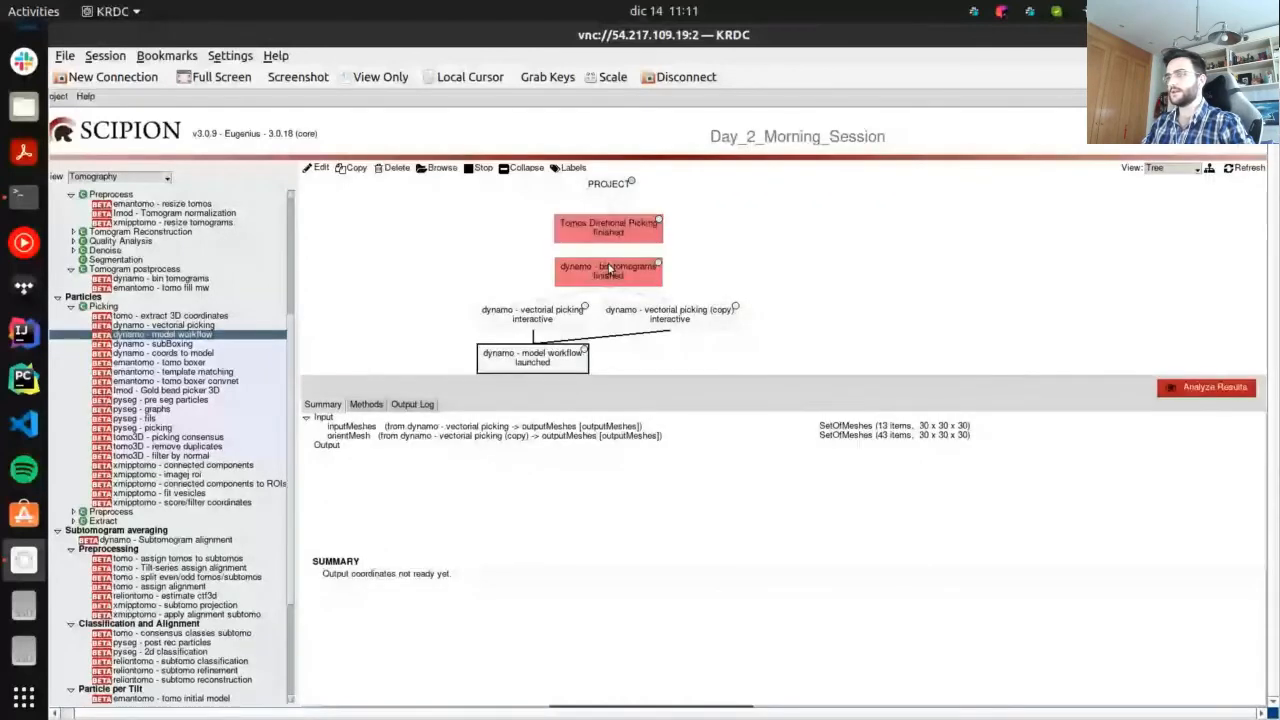
# Refresh the project, follow the model workflow run's output log and return to its summary
pyautogui.click(1262, 170)
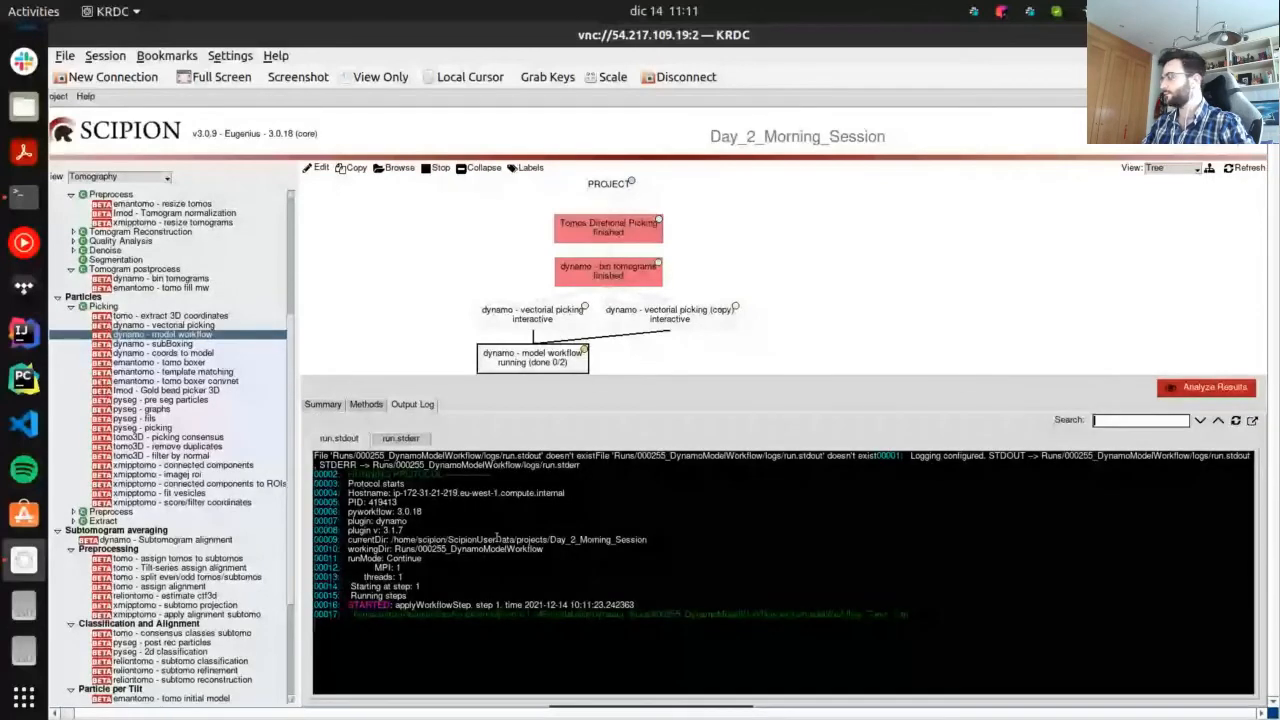
pyautogui.click(1236, 421)
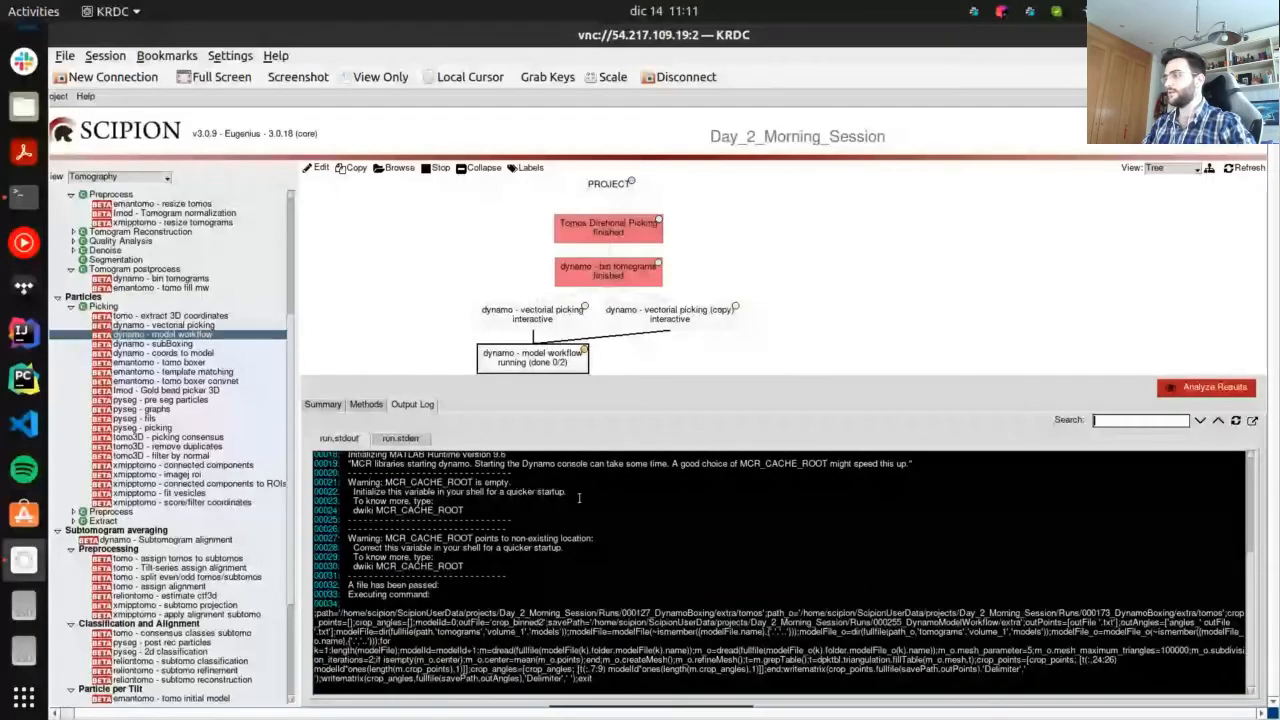
pyautogui.click(323, 404)
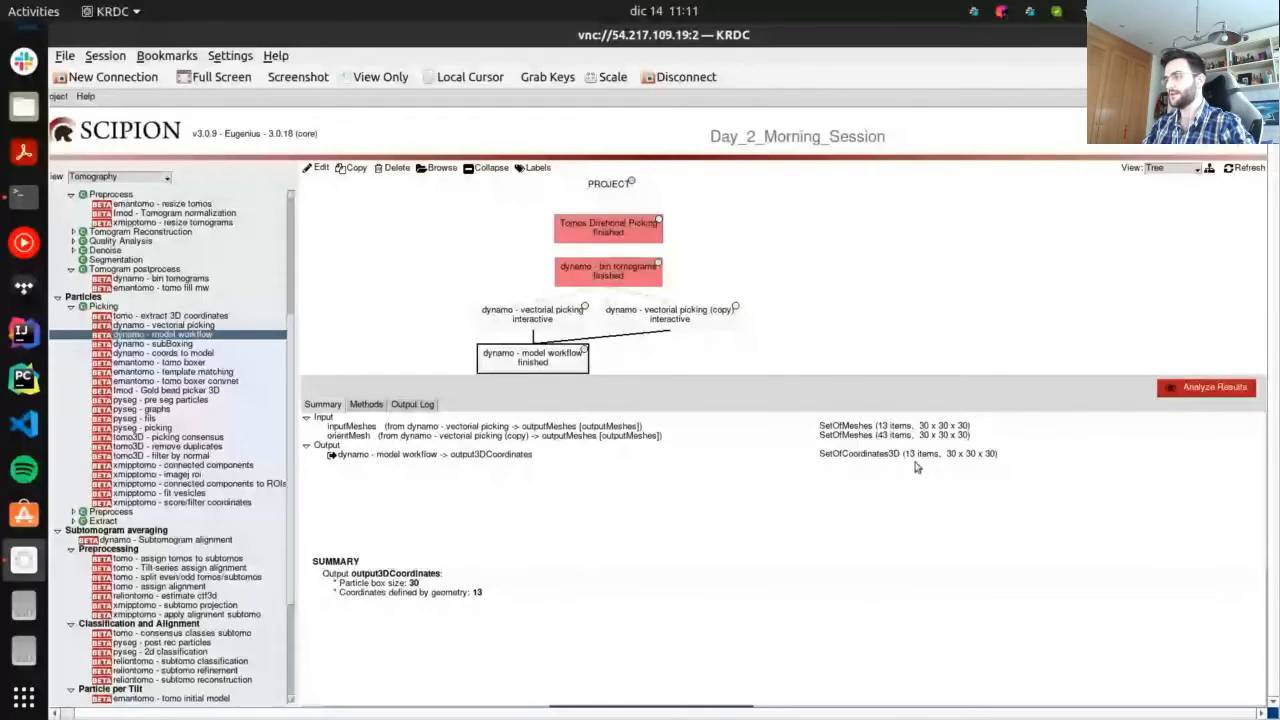
# Open the model workflow run's output3DCoordinates for viewing and move the resulting Tomogram List window off the protocol tree
pyautogui.click(489, 455)
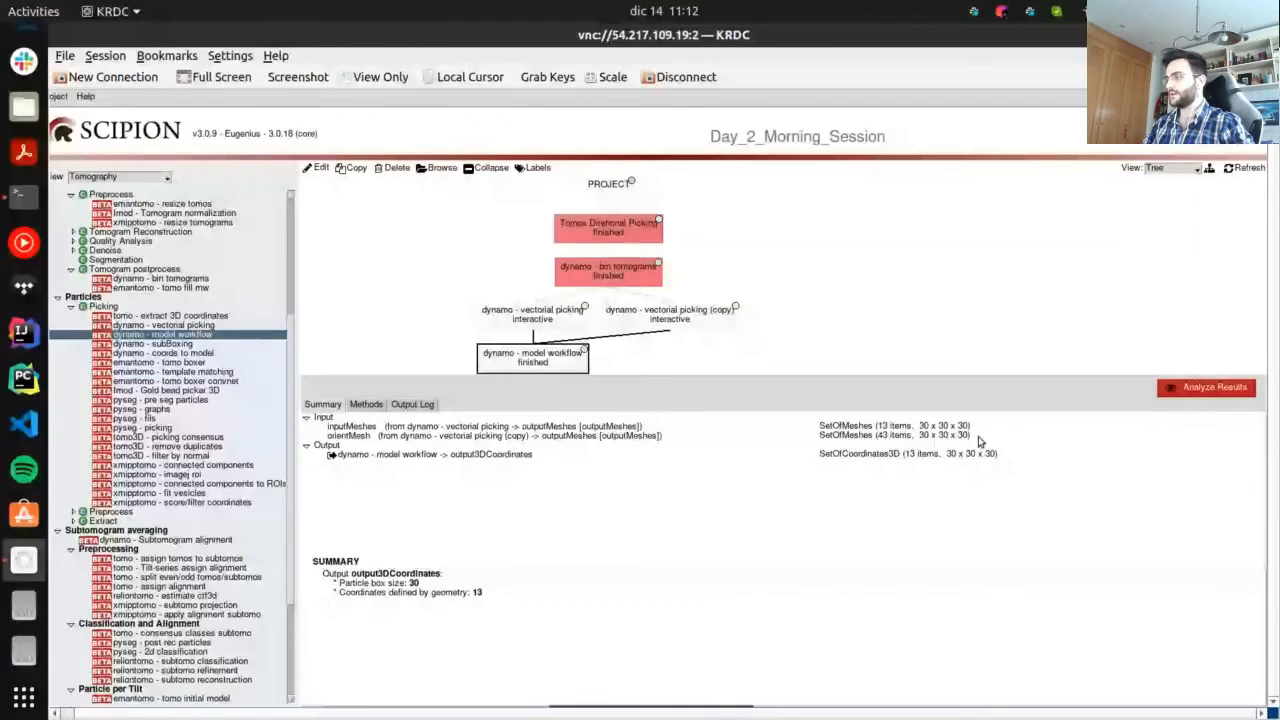
pyautogui.click(833, 458)
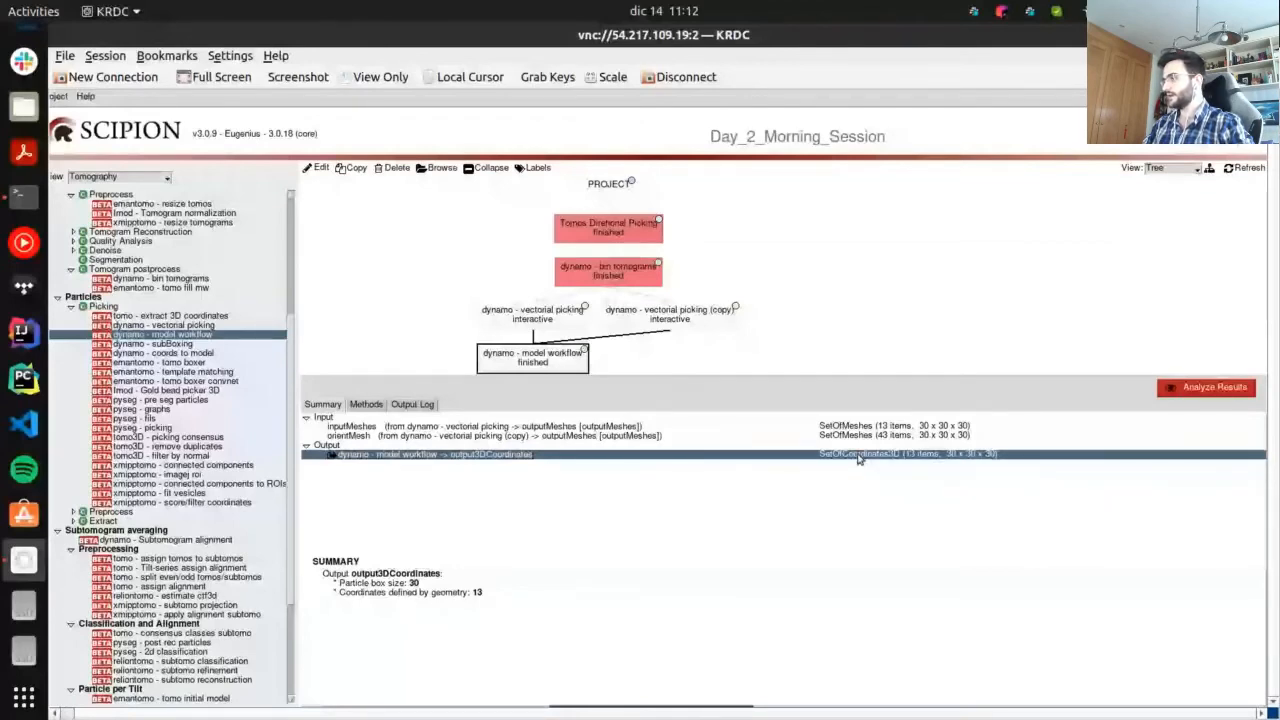
pyautogui.rightClick(858, 459)
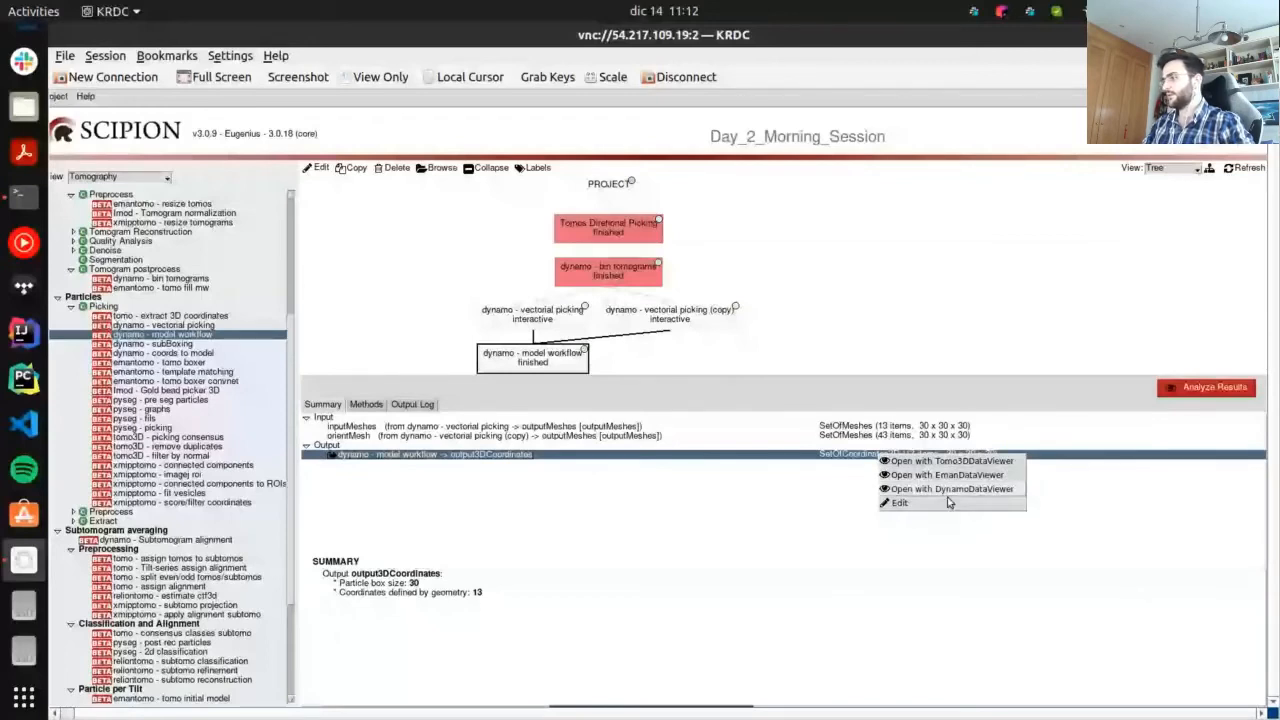
pyautogui.click(868, 559)
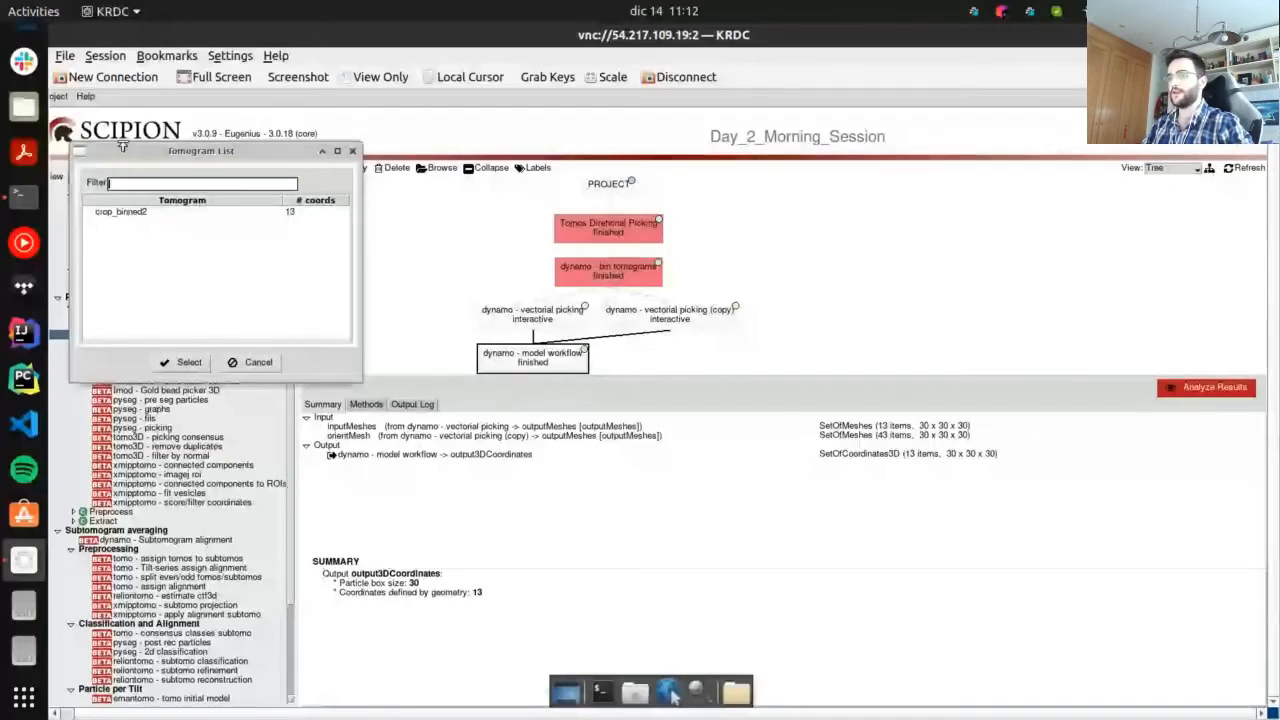
pyautogui.moveTo(131, 147); pyautogui.dragTo(525, 163)
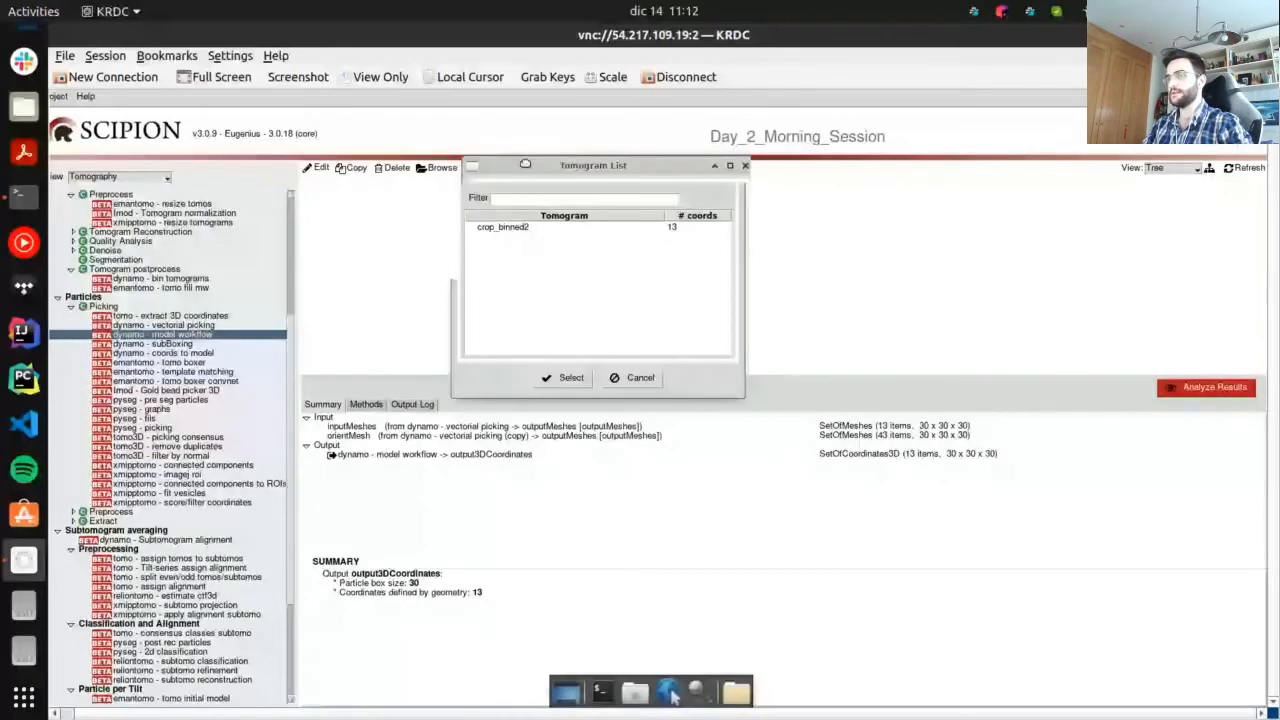
# Open the crop_binned2 coordinates in the 3D viewer and examine the particle point distribution from several angles
pyautogui.moveTo(525, 163); pyautogui.dragTo(575, 164)
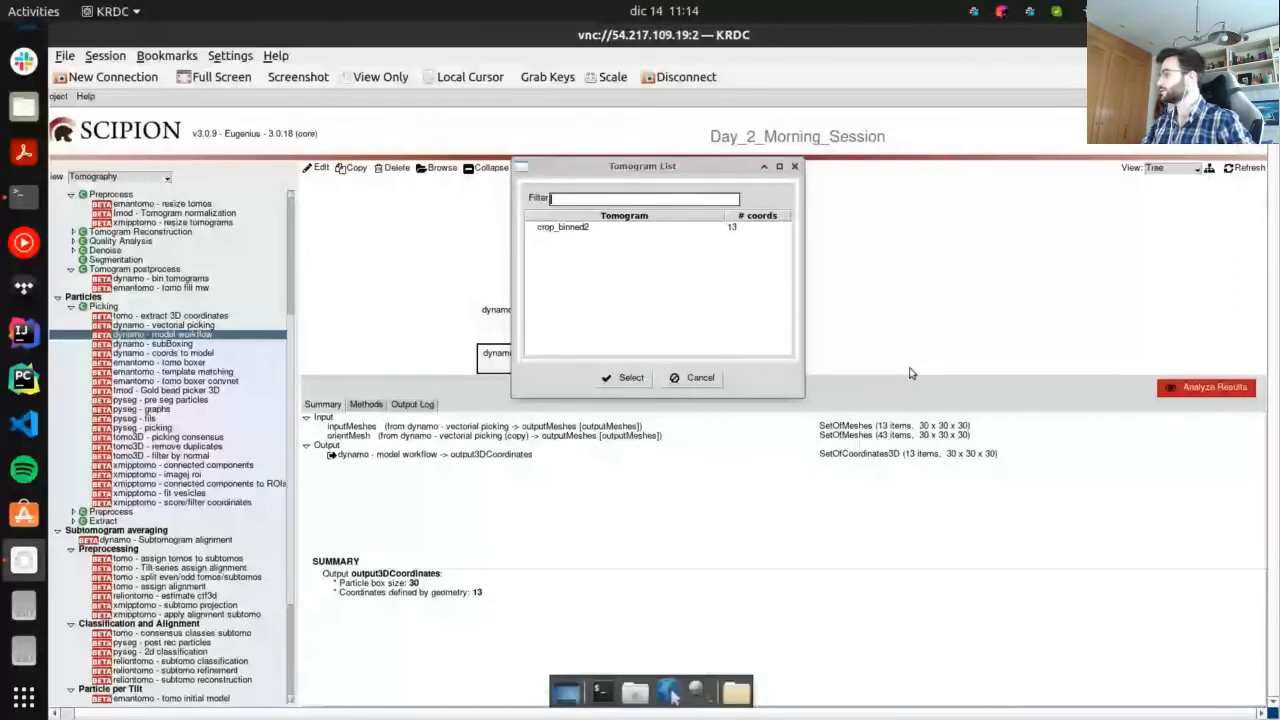
pyautogui.doubleClick(556, 228)
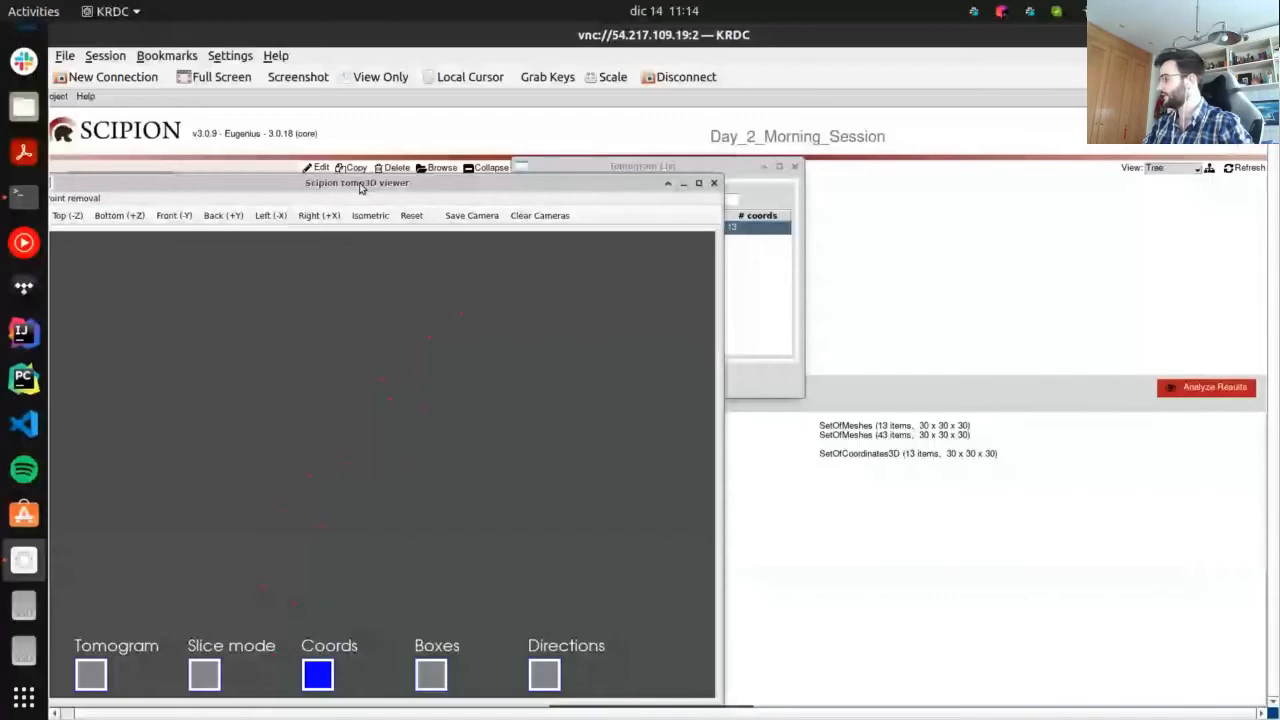
pyautogui.moveTo(360, 188); pyautogui.dragTo(660, 137)
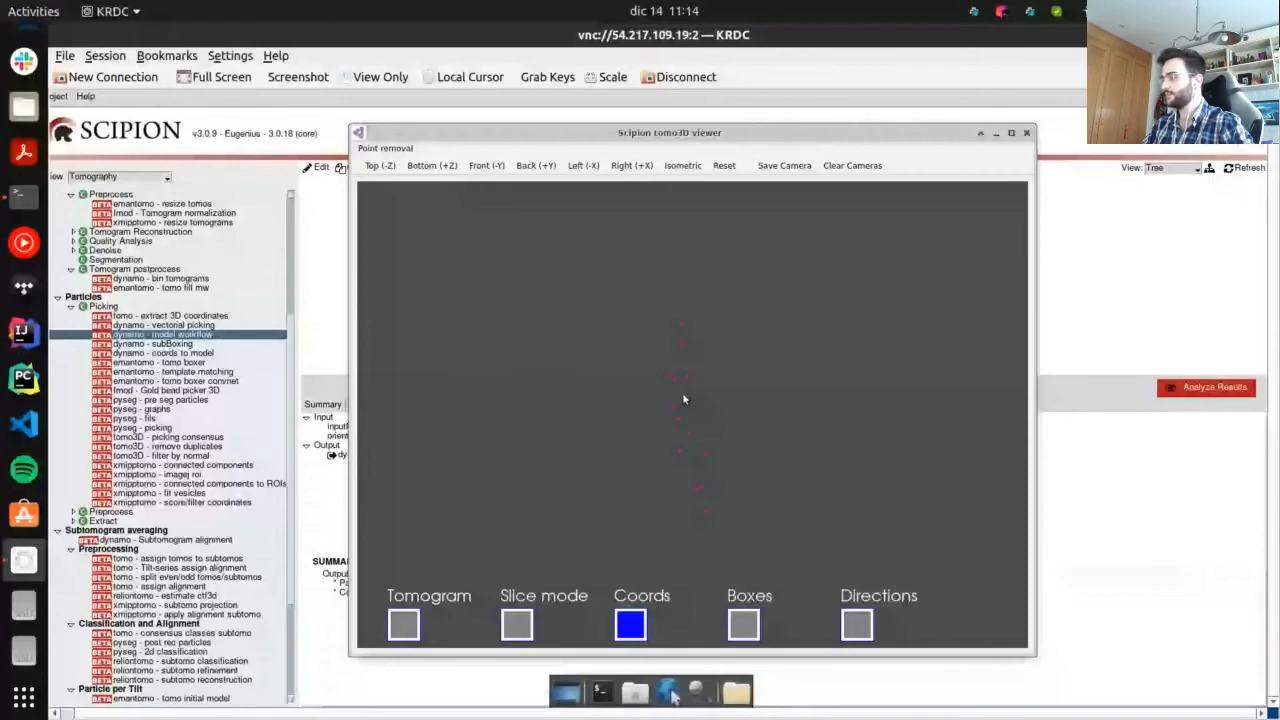
pyautogui.moveTo(738, 430); pyautogui.dragTo(633, 462)
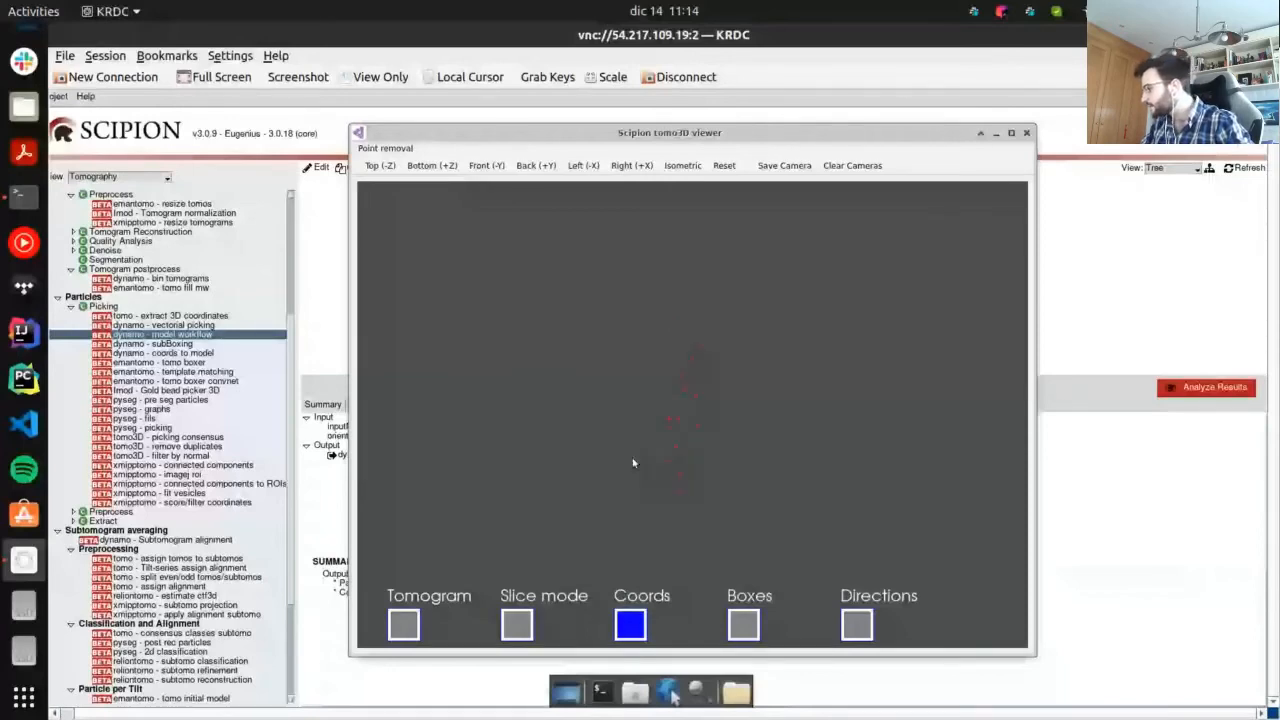
pyautogui.moveTo(633, 462); pyautogui.dragTo(728, 437)
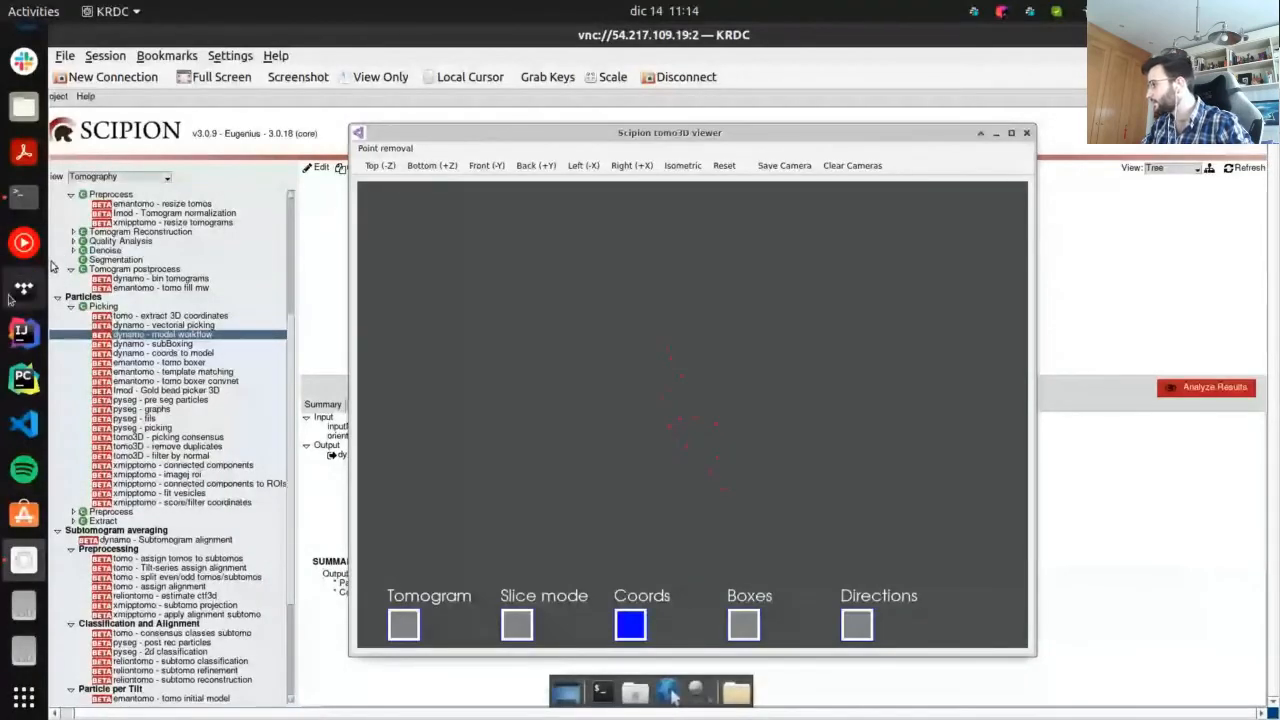
pyautogui.hotkey('alt', 'Tab')
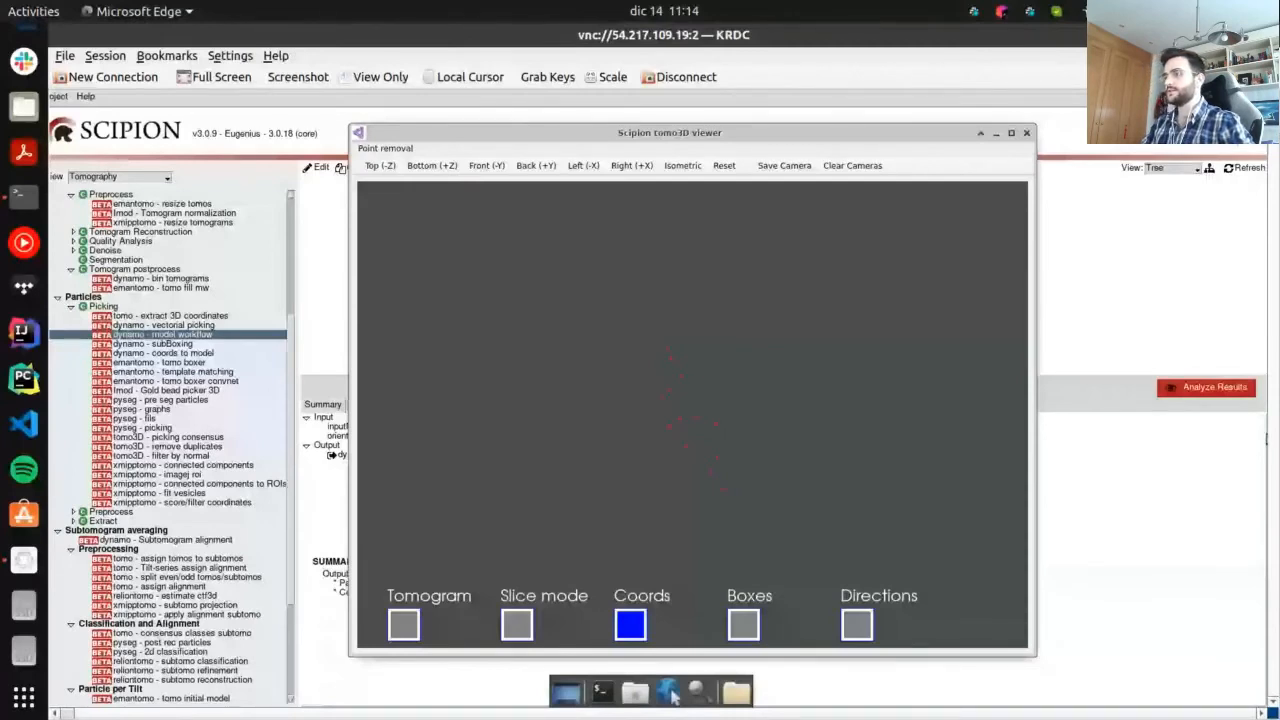
pyautogui.click(642, 393)
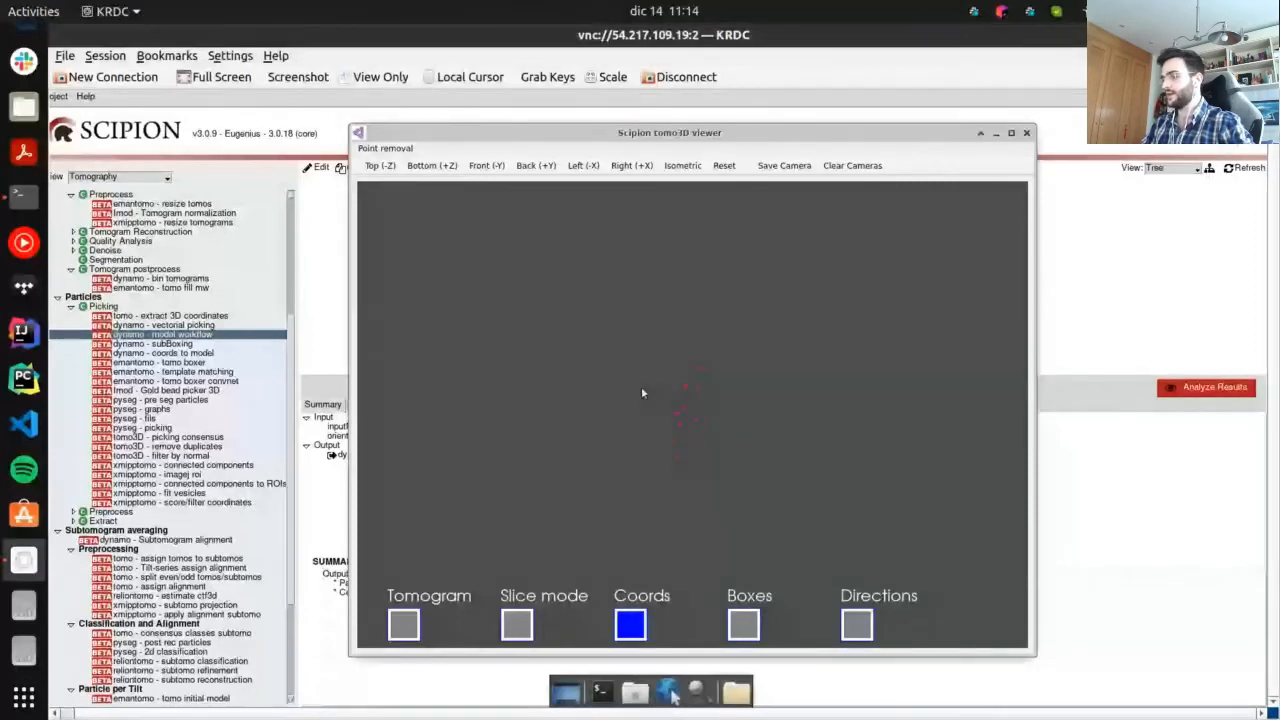
pyautogui.moveTo(642, 393); pyautogui.dragTo(645, 558)
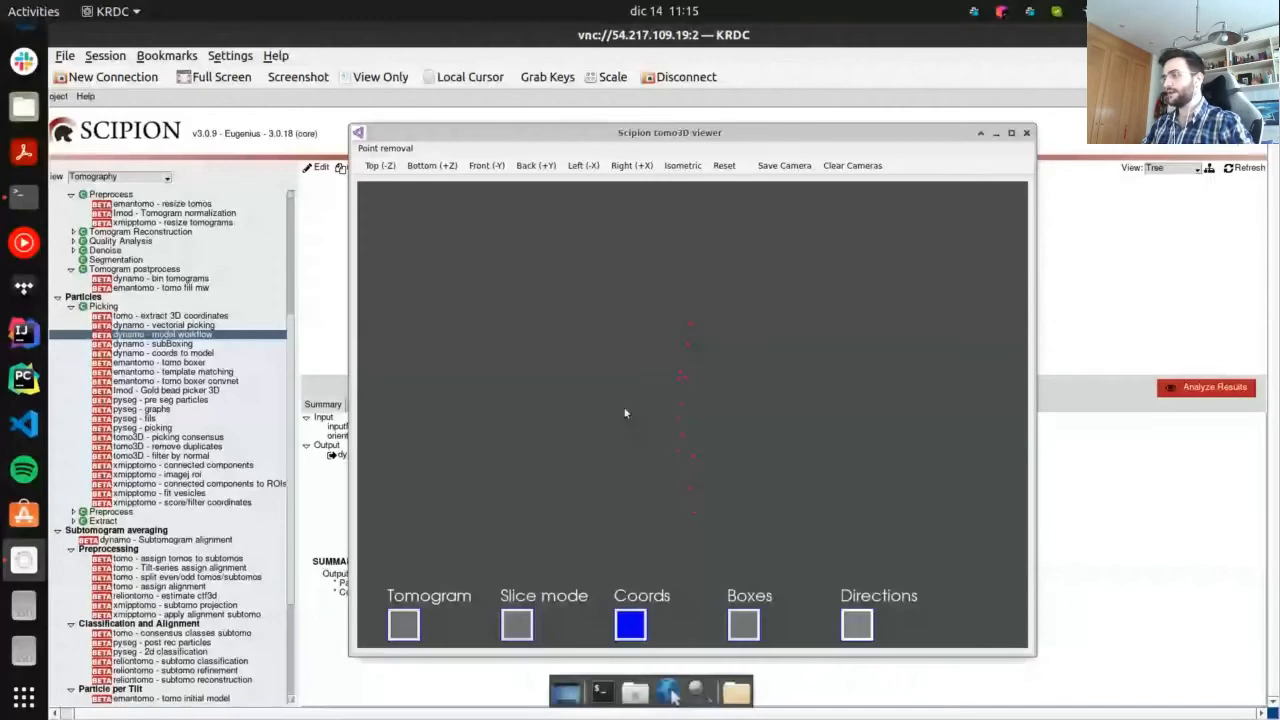
# Display the particle directions in the 3D viewer and examine the orientation vectors from several angles and distances
pyautogui.click(855, 625)
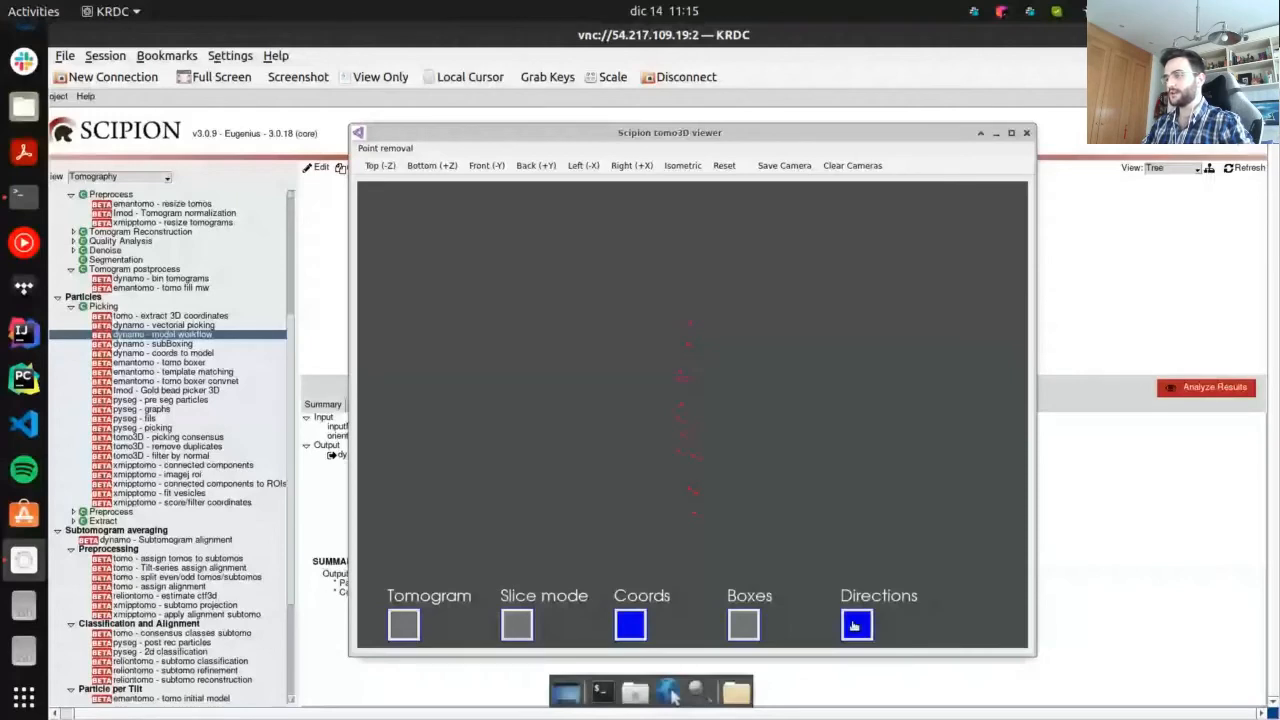
pyautogui.moveTo(697, 414); pyautogui.dragTo(535, 457)
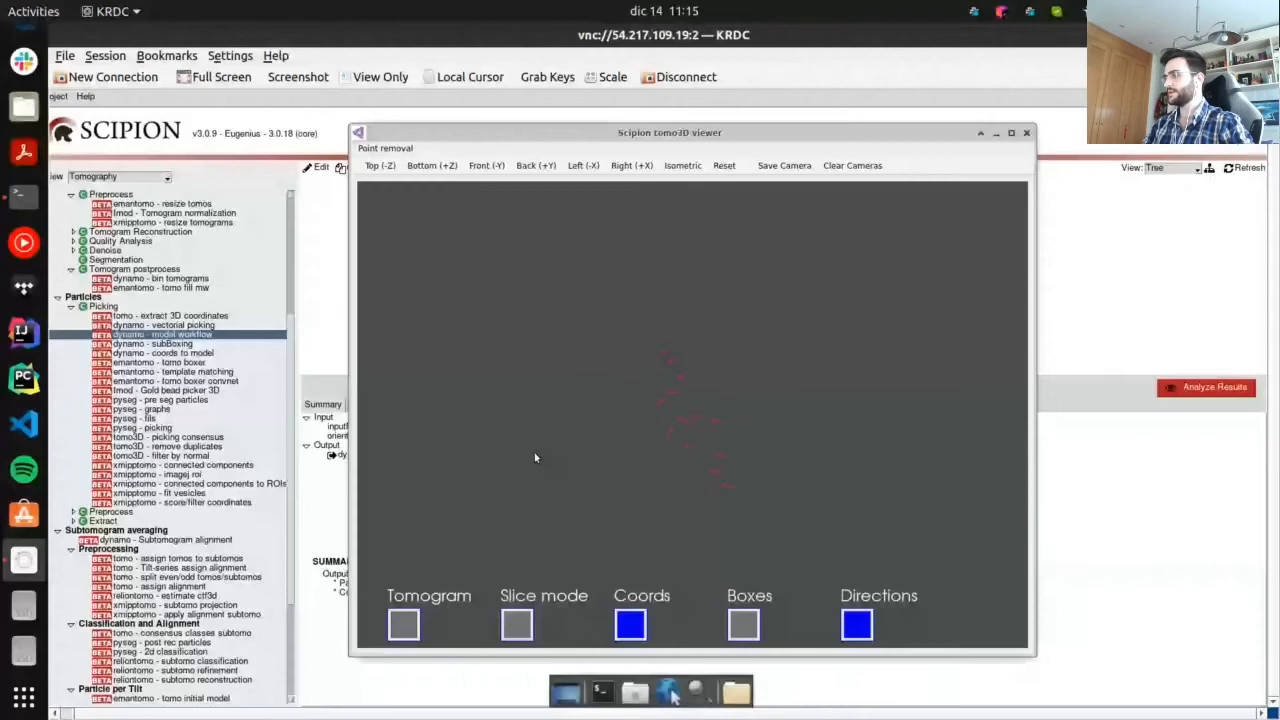
pyautogui.moveTo(535, 457); pyautogui.dragTo(668, 263)
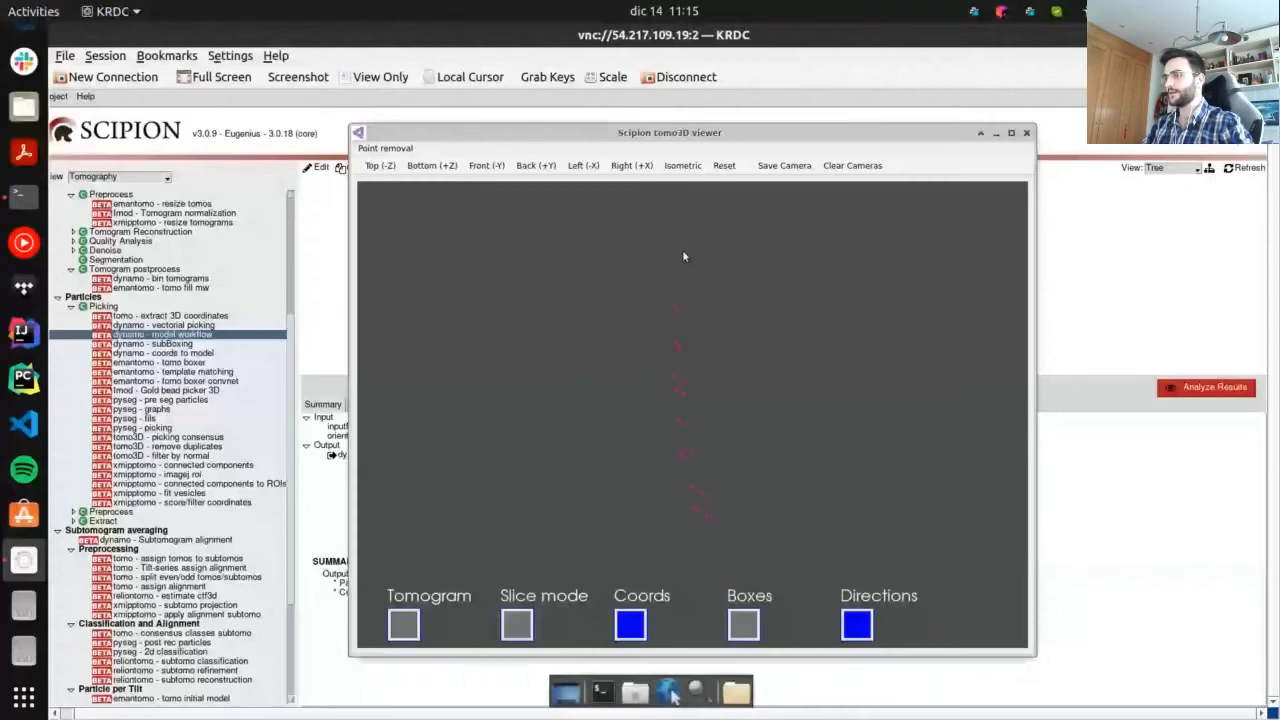
pyautogui.moveTo(658, 212); pyautogui.dragTo(743, 234)
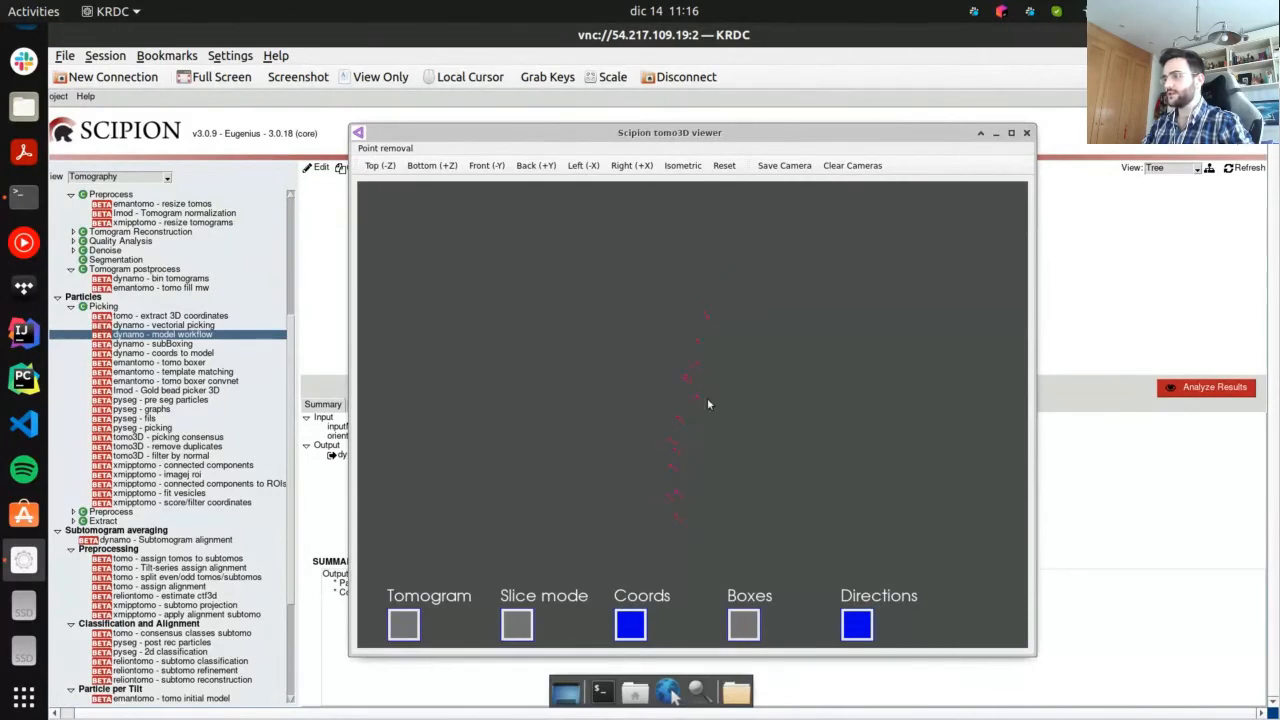
pyautogui.scroll(5, 711, 370)
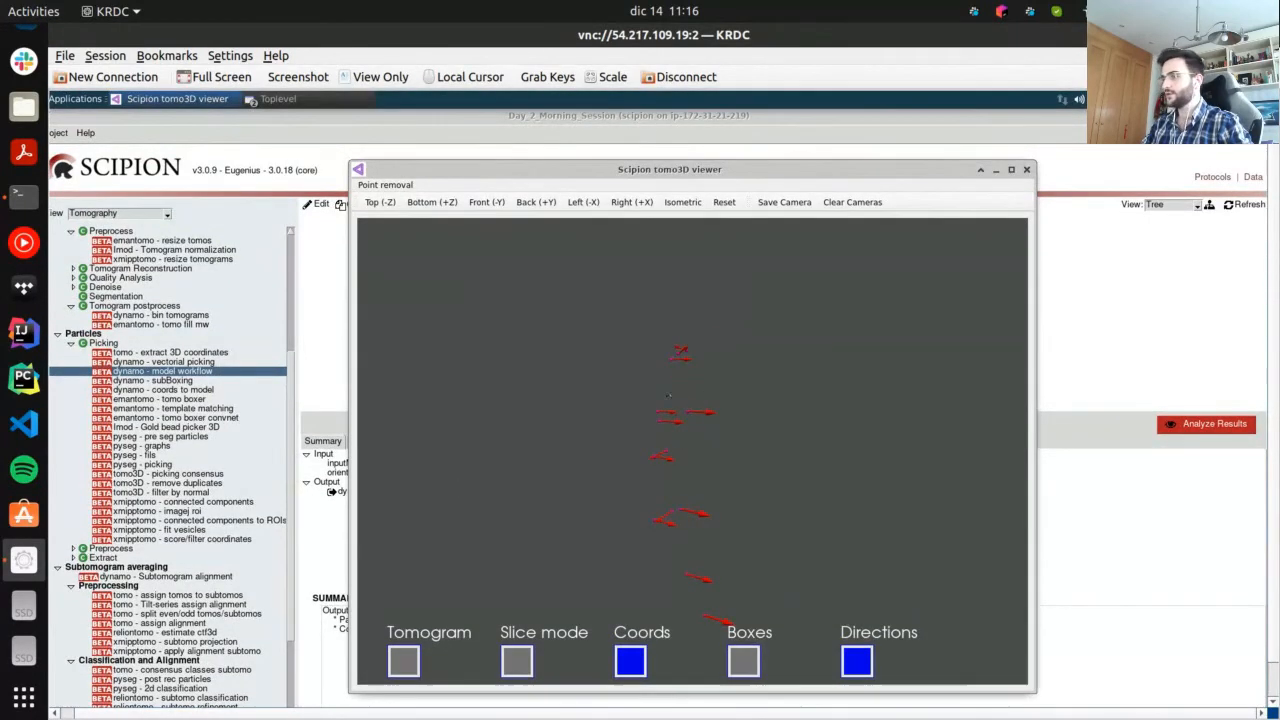
pyautogui.scroll(-5, 667, 510)
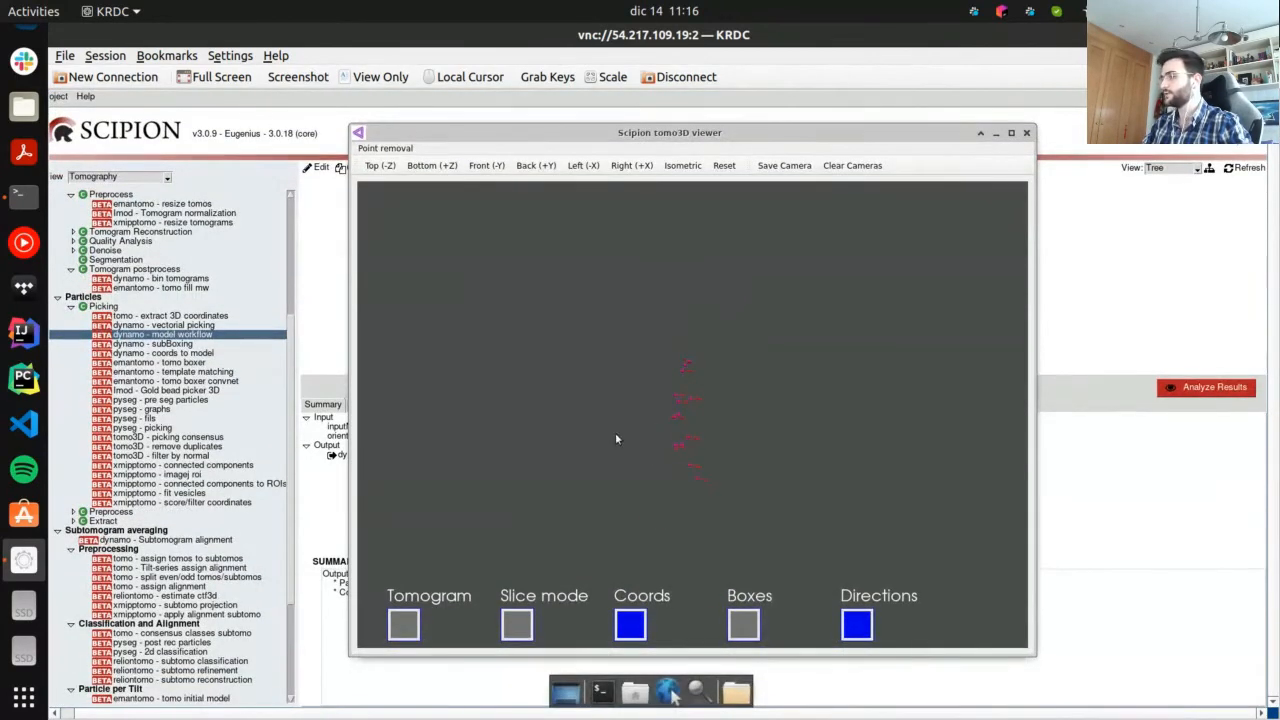
pyautogui.moveTo(665, 506); pyautogui.dragTo(780, 498)
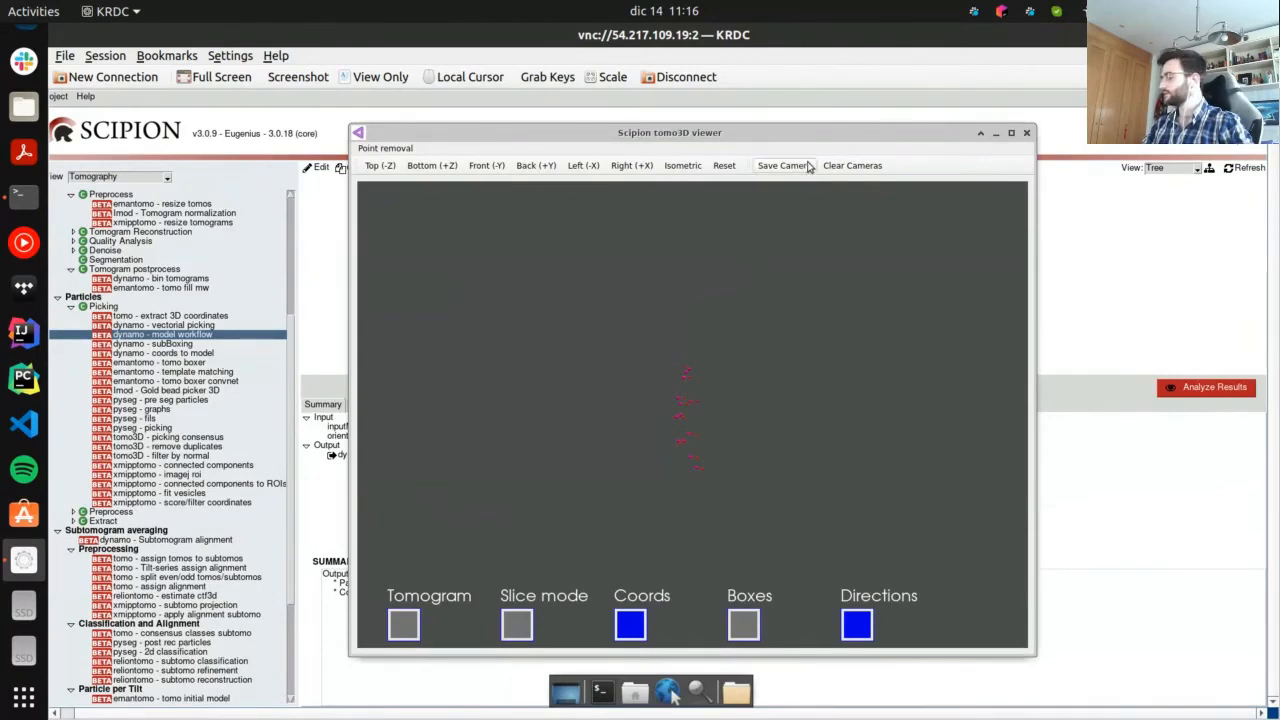
# Minimize the 3D viewer and leave the Tomogram List without saving the protocol output
pyautogui.click(995, 133)
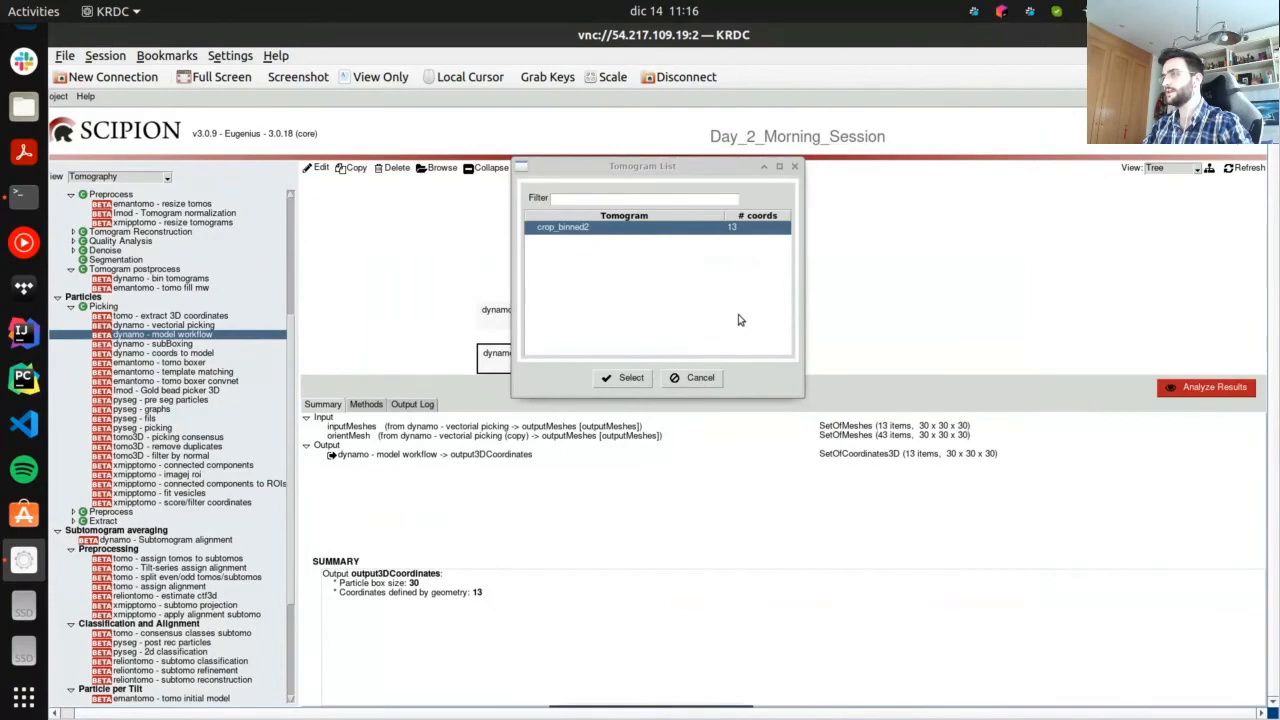
pyautogui.click(700, 377)
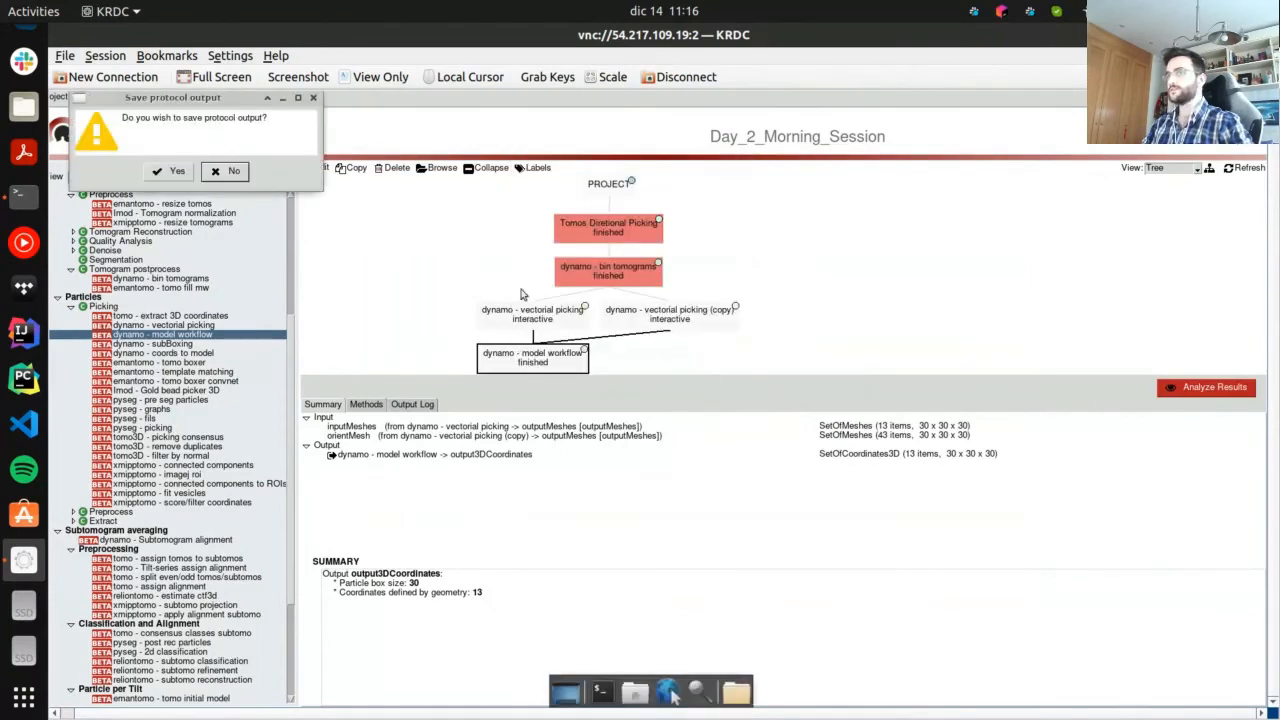
pyautogui.click(218, 172)
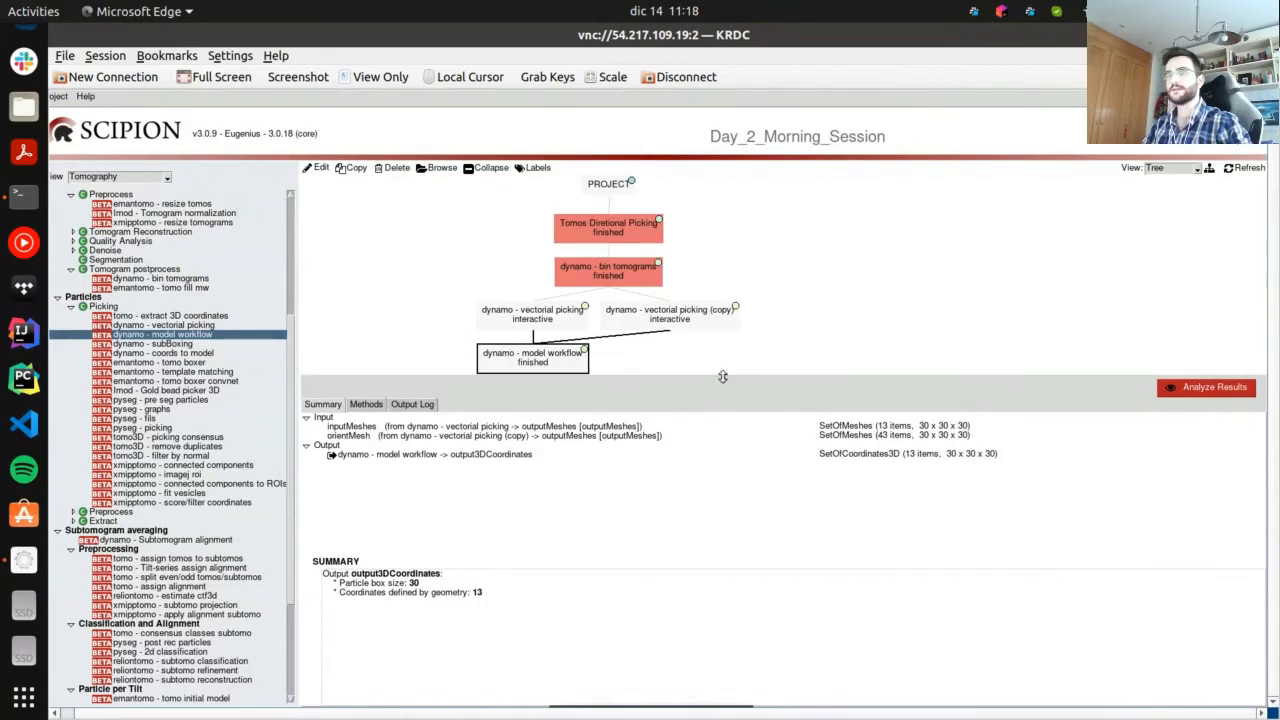
pyautogui.scroll(3, 24, 197)
pyautogui.click(24, 45)
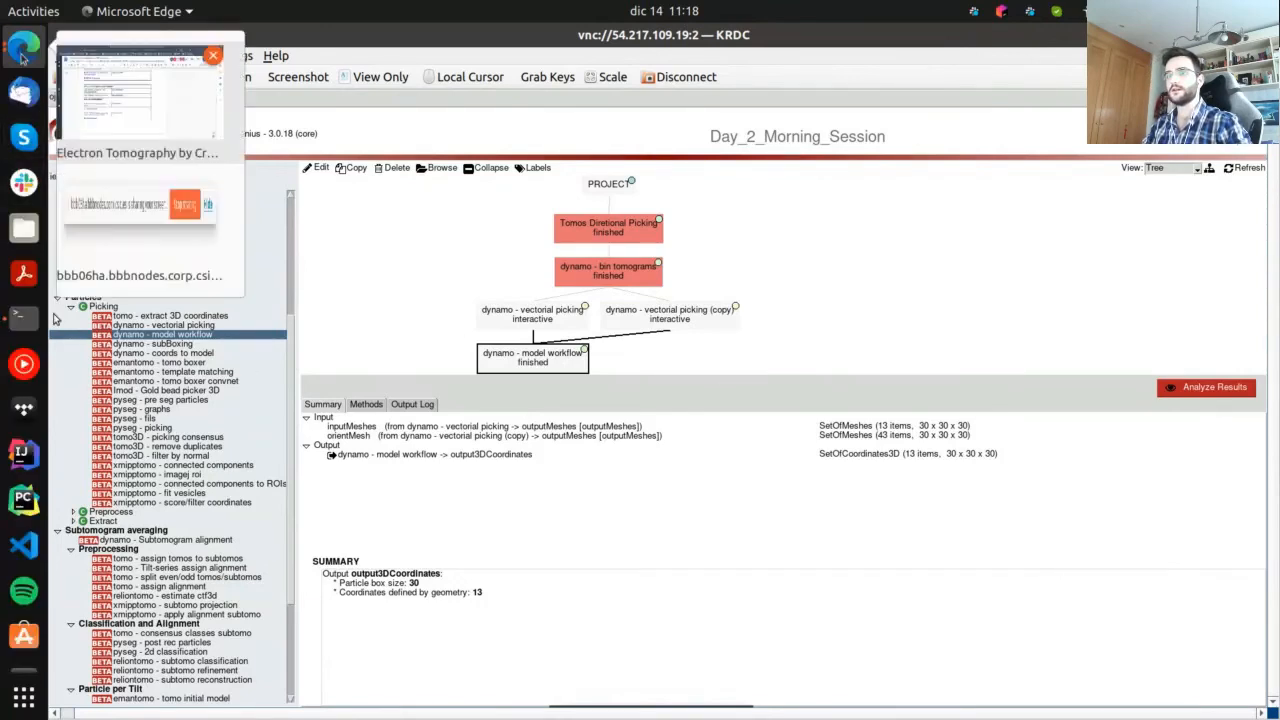
pyautogui.click(28, 48)
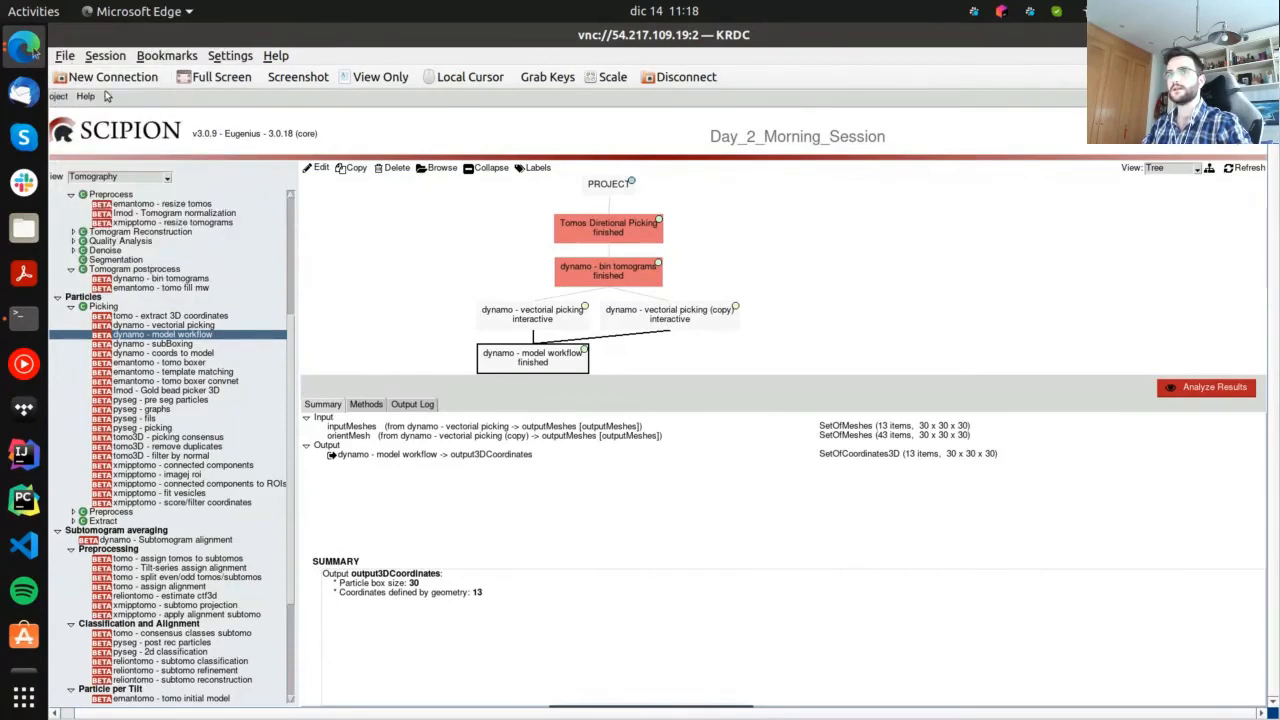
pyautogui.click(32, 52)
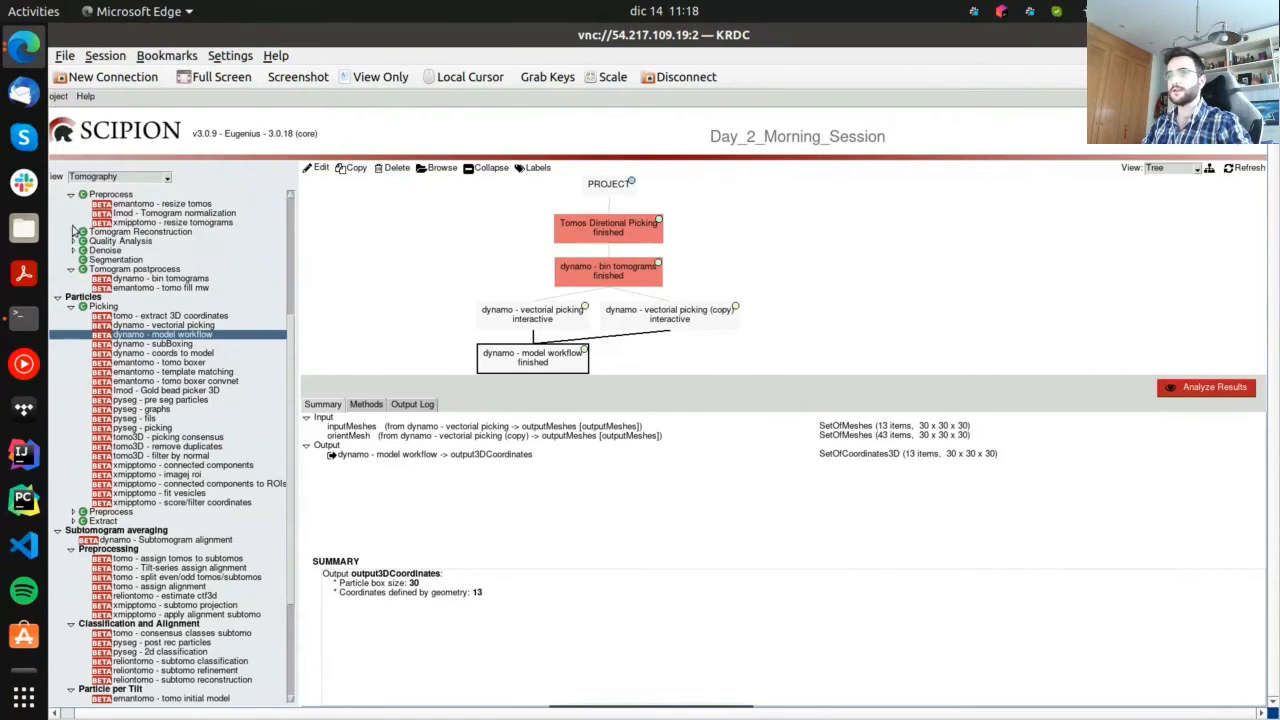
pyautogui.scroll(-2, 40, 240)
pyautogui.scroll(2, 4, 370)
pyautogui.click(24, 92)
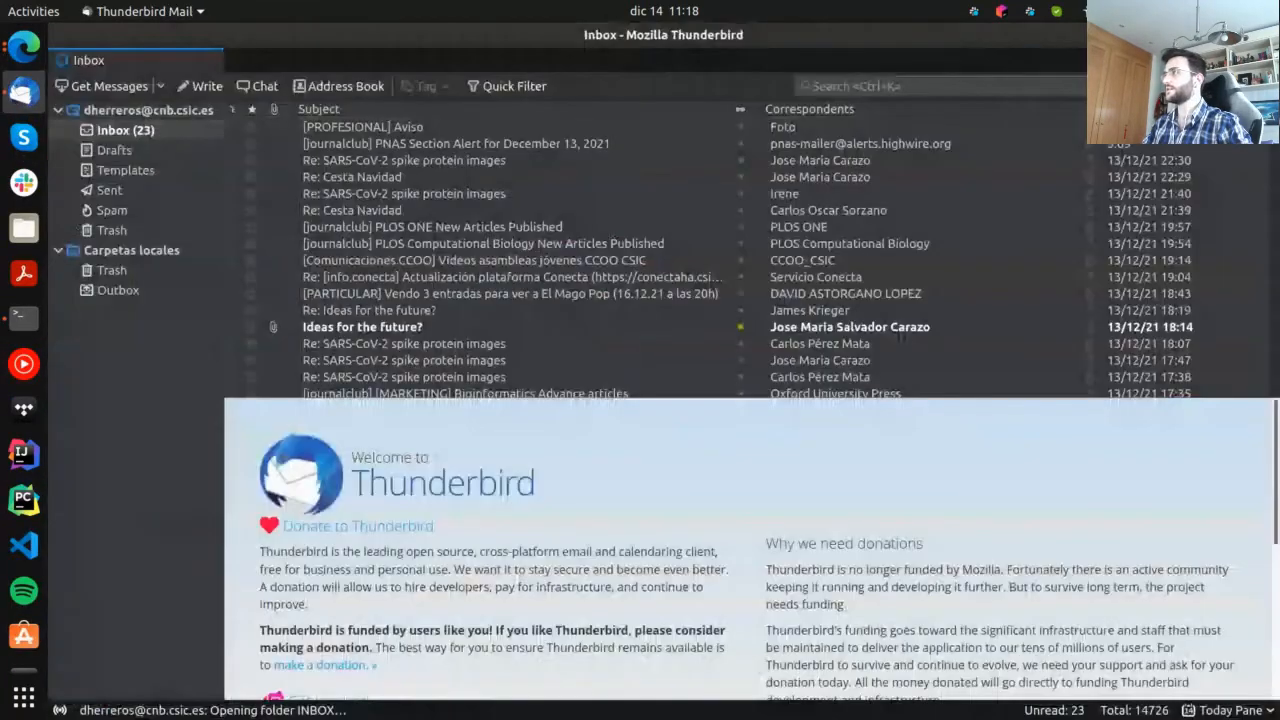
pyautogui.hotkey('alt', 'Tab')
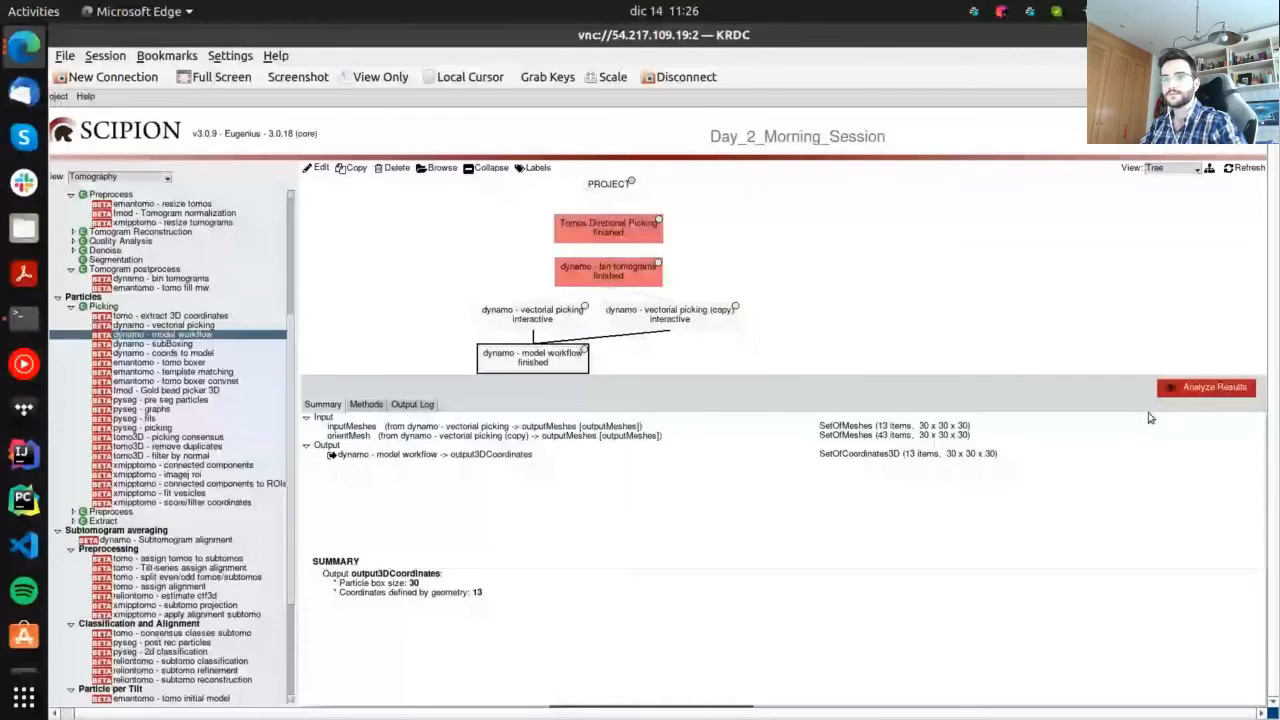
# Switch to the noVNC session in Microsoft Edge and connect to the remote desktop by submitting the VNC password
pyautogui.click(24, 45)
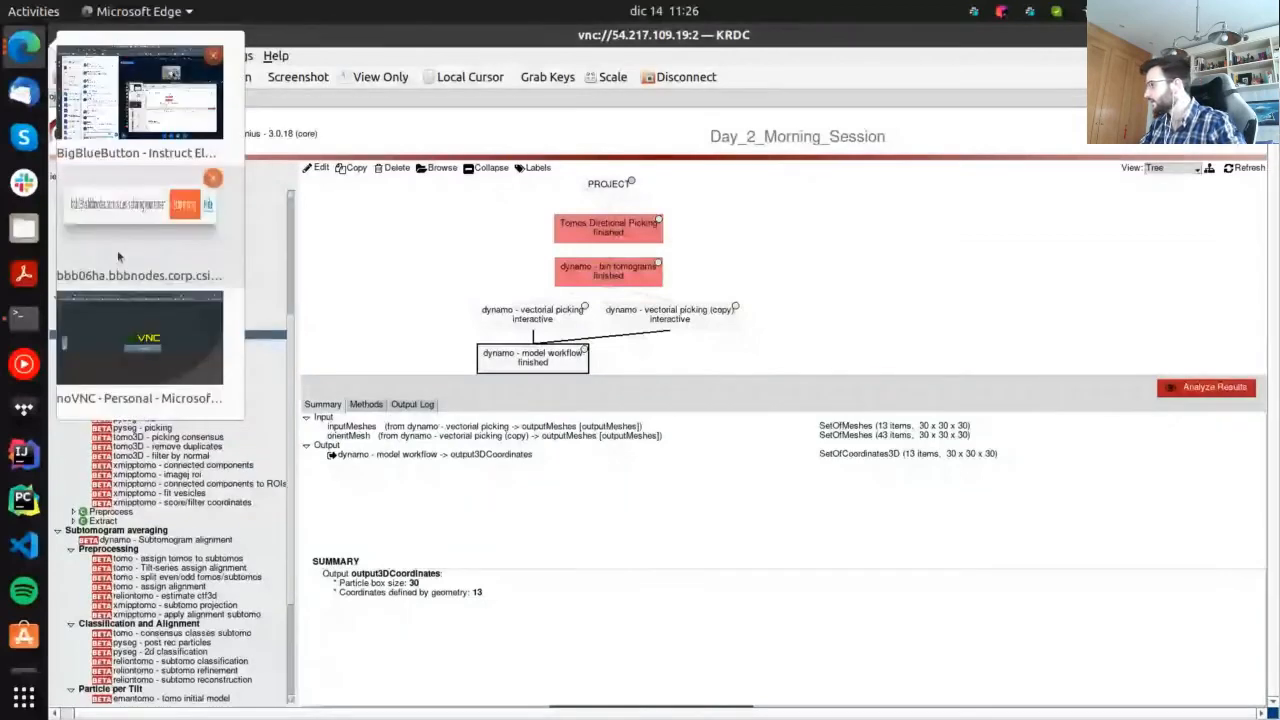
pyautogui.click(118, 257)
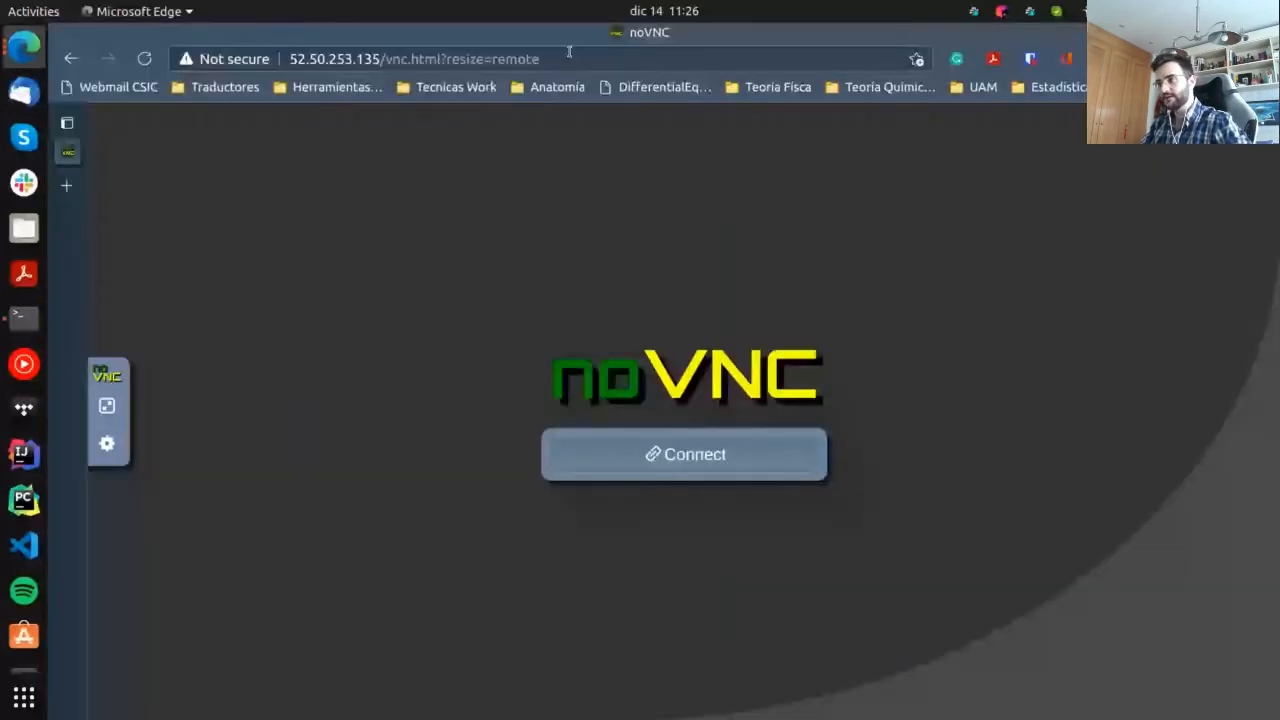
pyautogui.click(684, 454)
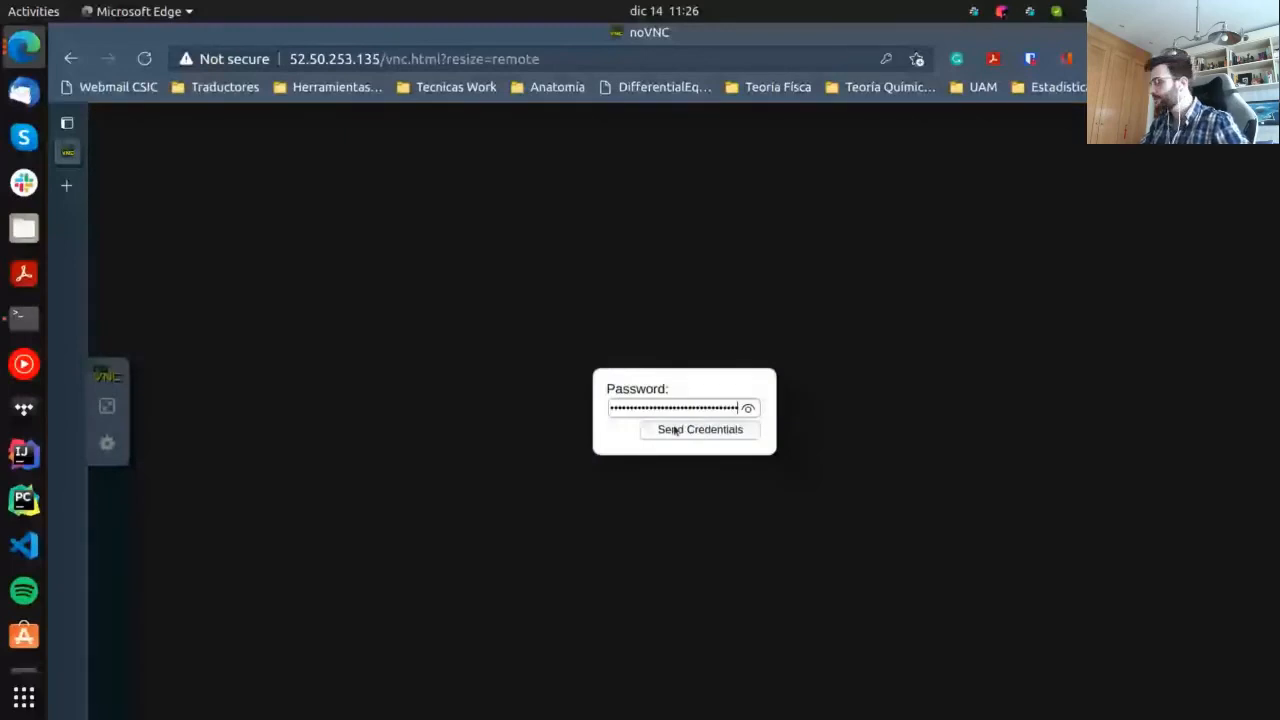
pyautogui.click(675, 431)
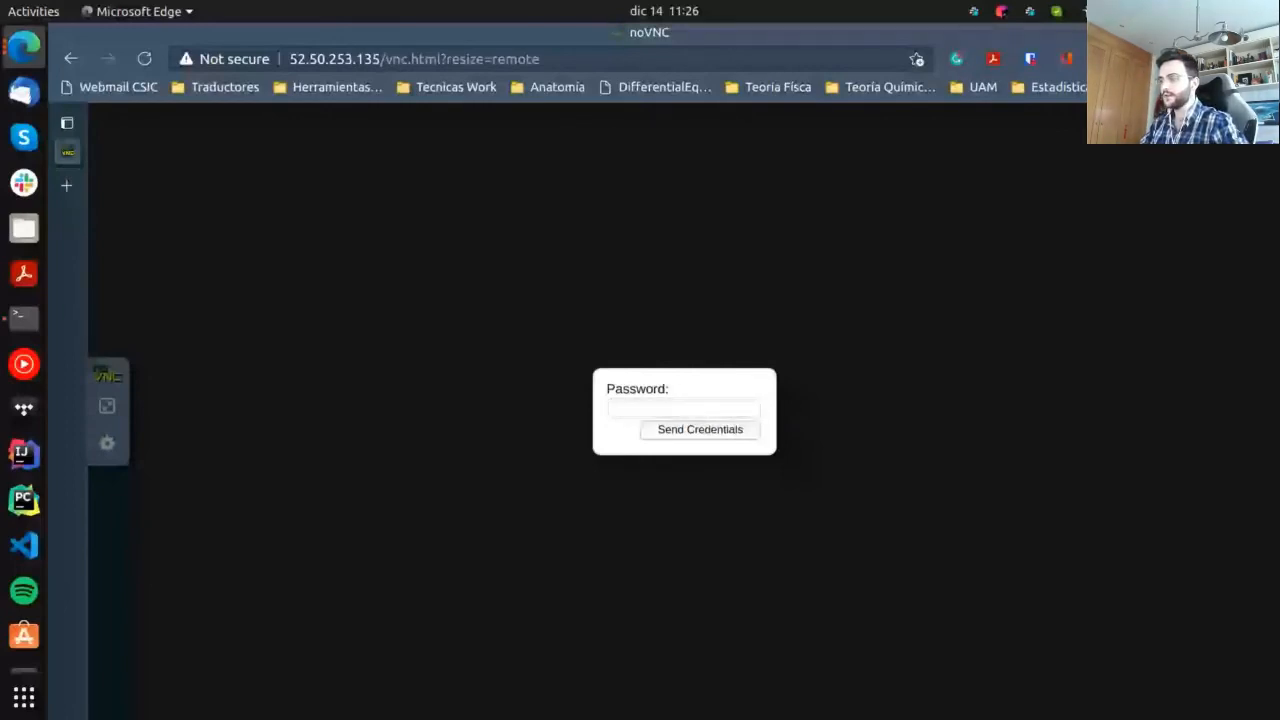
pyautogui.click(722, 431)
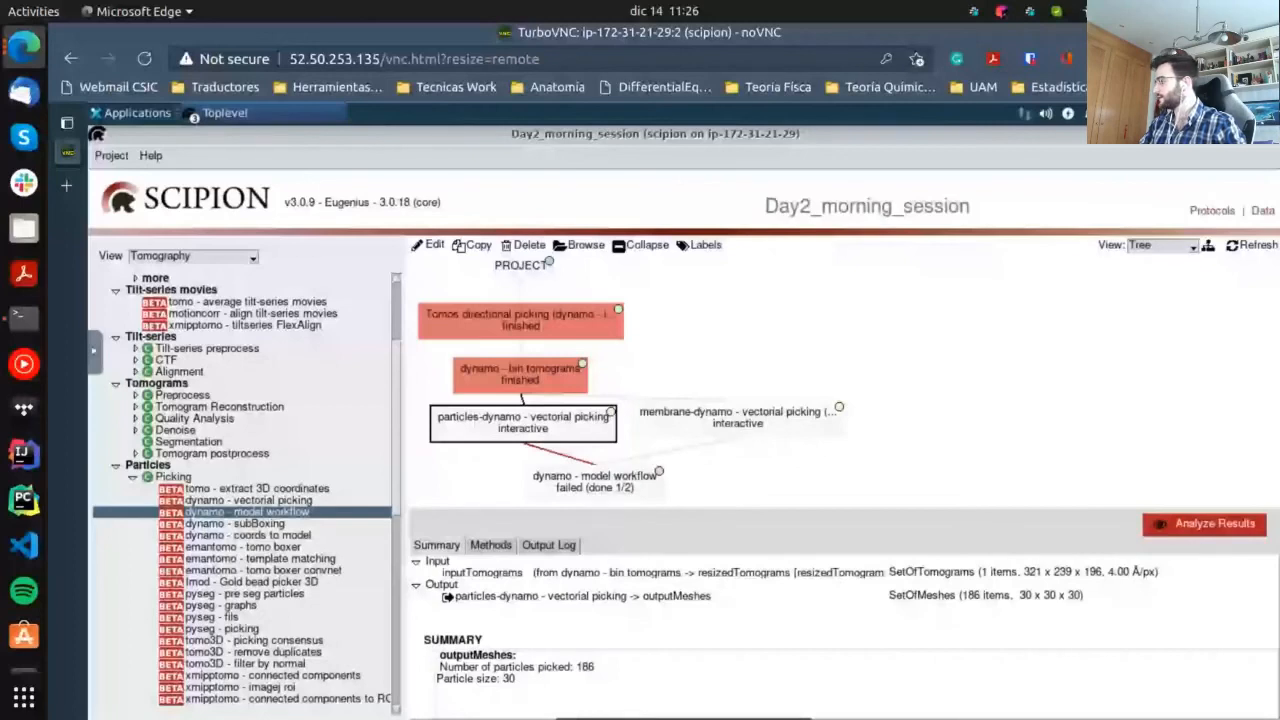
# Copy the particles-dynamo - vectorial picking protocol and execute the copy with its Box Size of 30 and General model type
pyautogui.rightClick(484, 421)
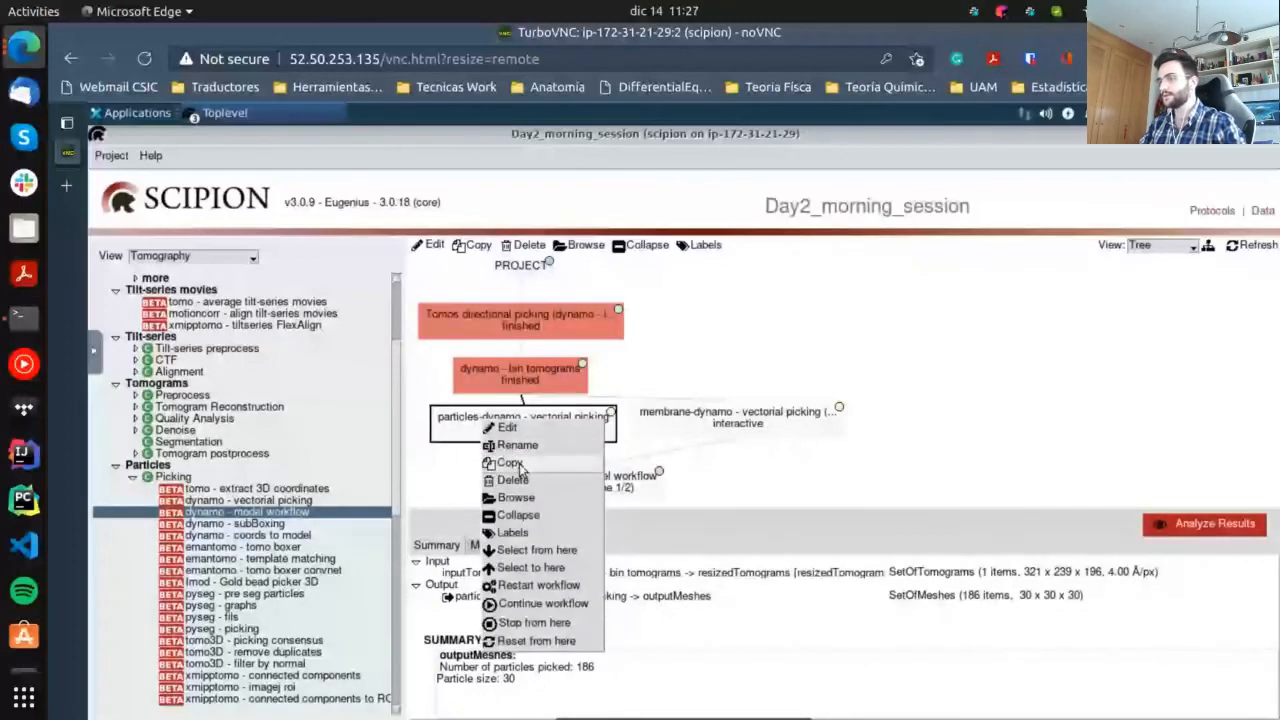
pyautogui.click(516, 465)
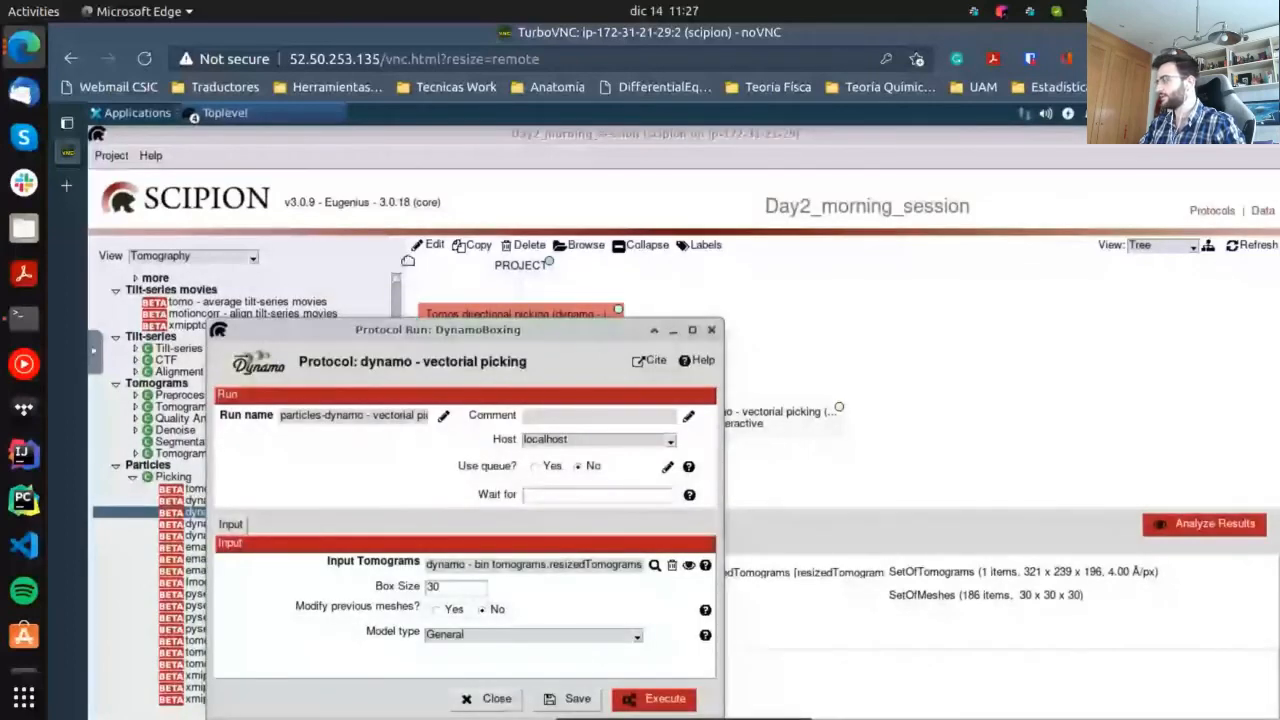
pyautogui.moveTo(390, 329); pyautogui.dragTo(453, 138)
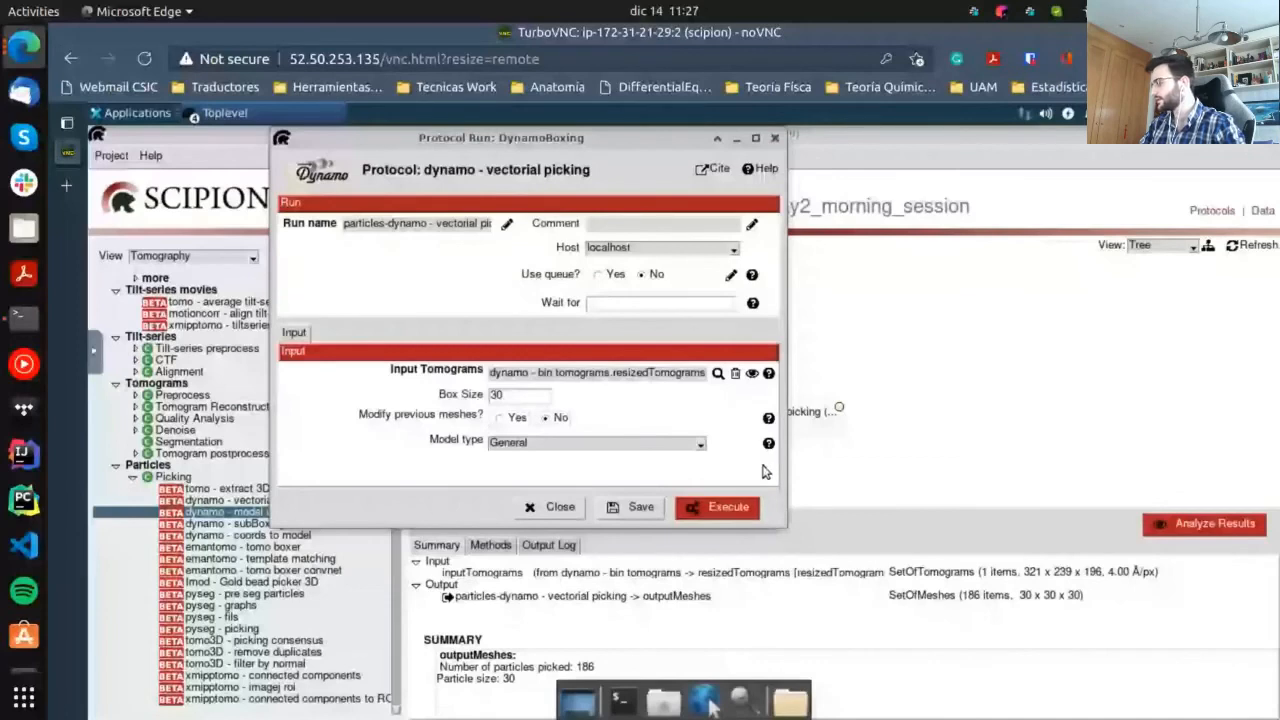
pyautogui.click(719, 504)
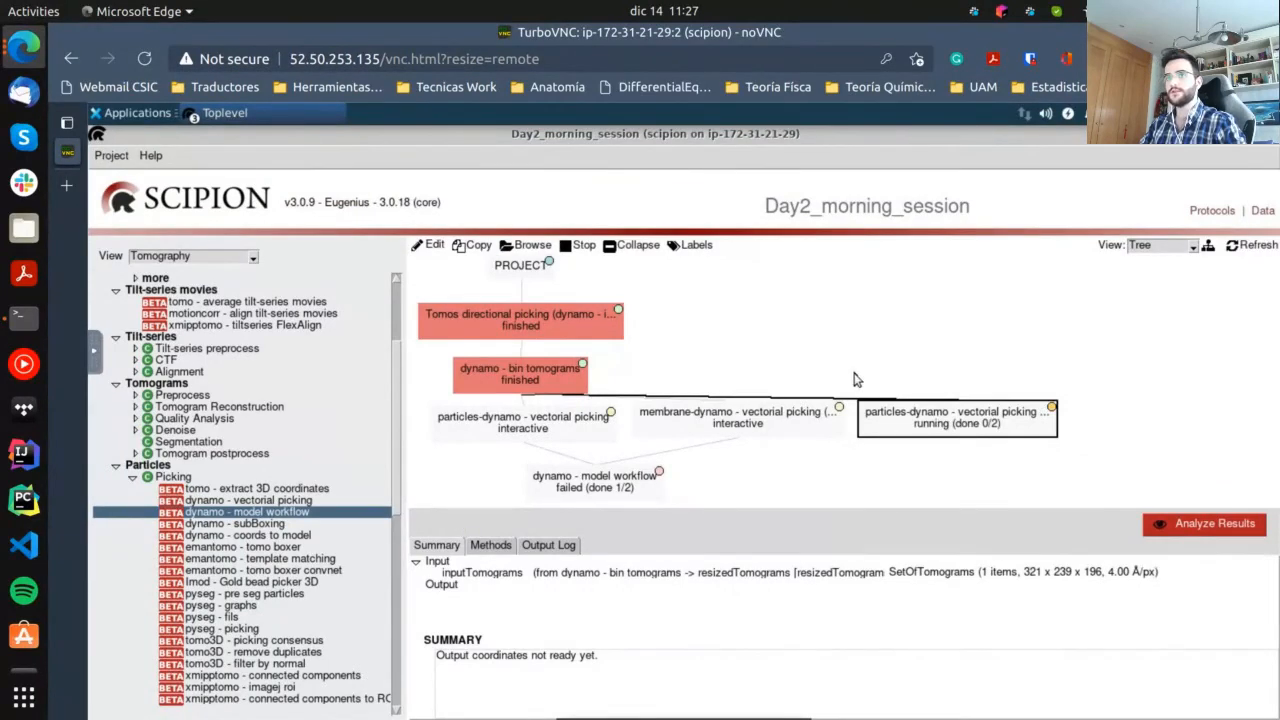
# Open the crop_binned2 tomogram from the new picking run's Tomogram List in Dynamo and dismiss the empty-catalogue notice
pyautogui.click(225, 118)
pyautogui.click(235, 117)
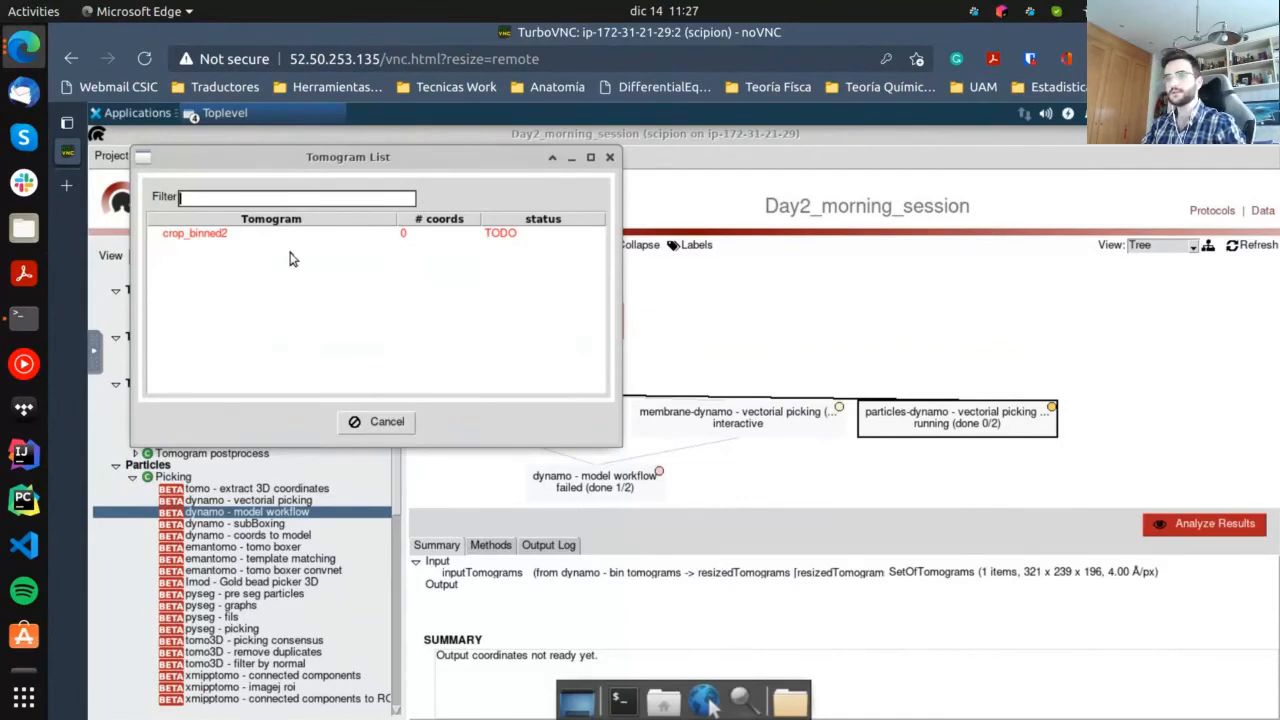
pyautogui.click(222, 238)
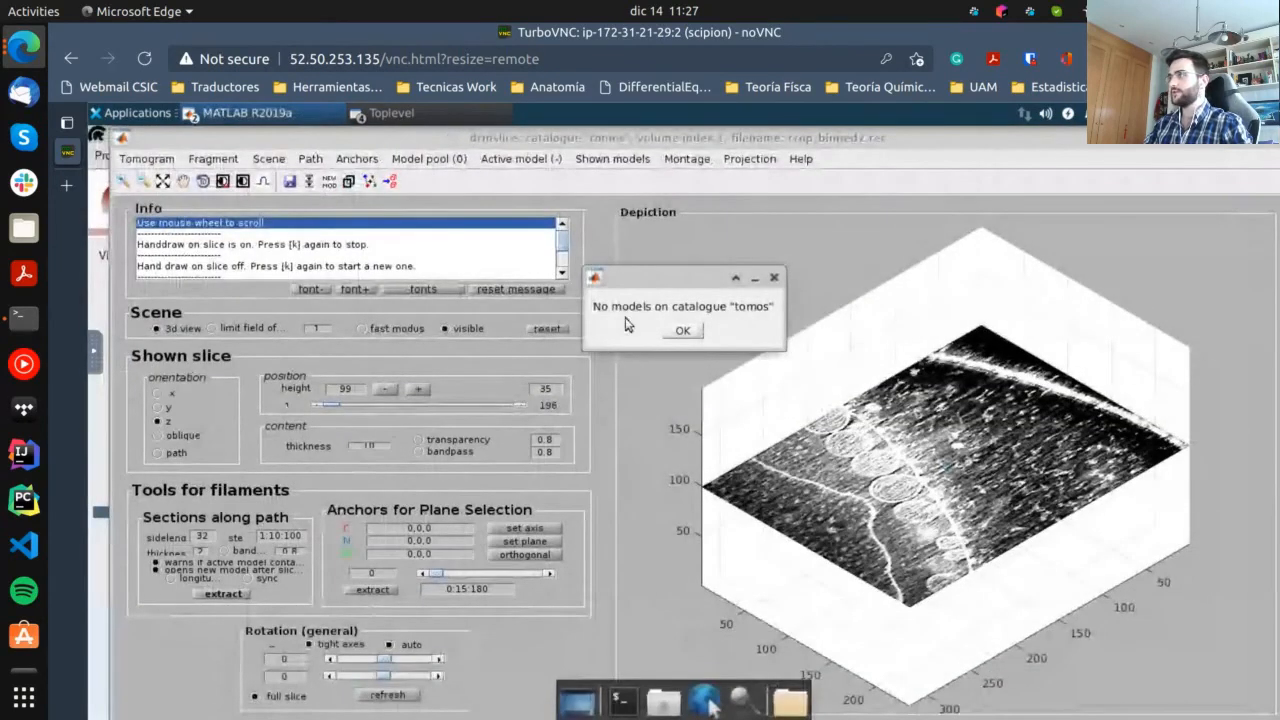
pyautogui.click(682, 330)
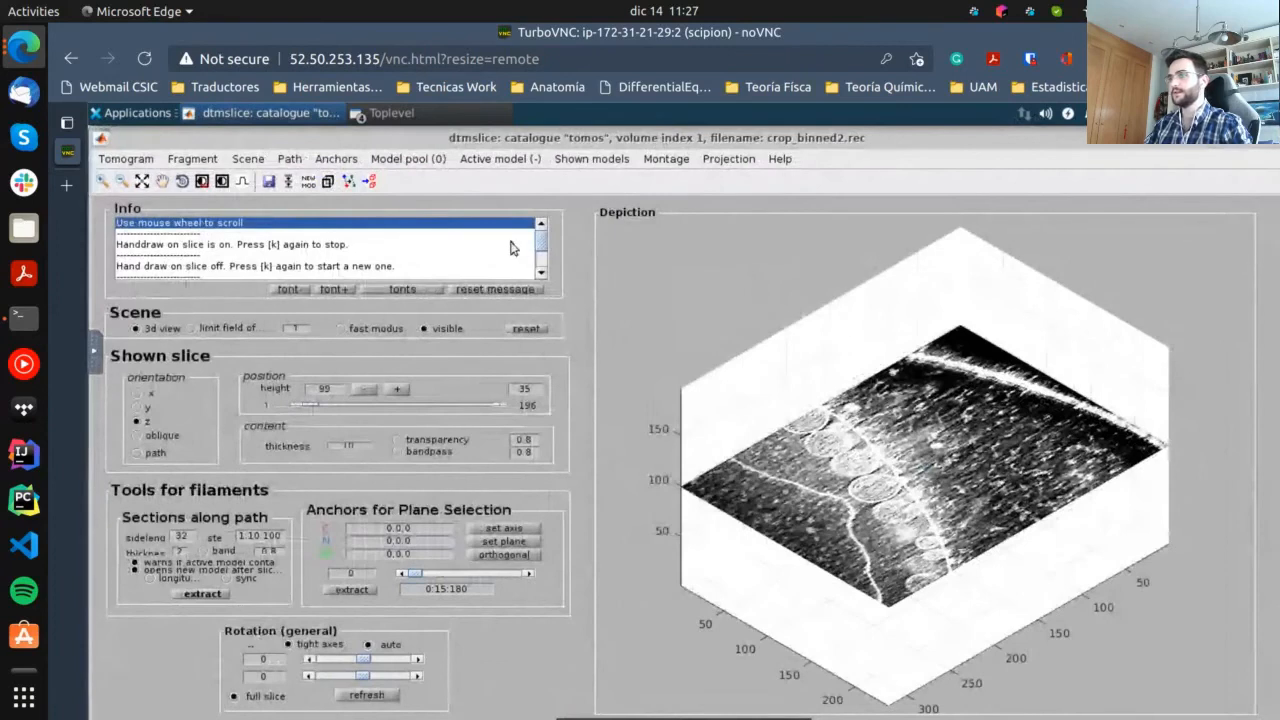
# Create a new general-type model in the model pool and pick two particles beside the membrane vesicles on slice 99
pyautogui.click(397, 163)
pyautogui.moveTo(432, 224)
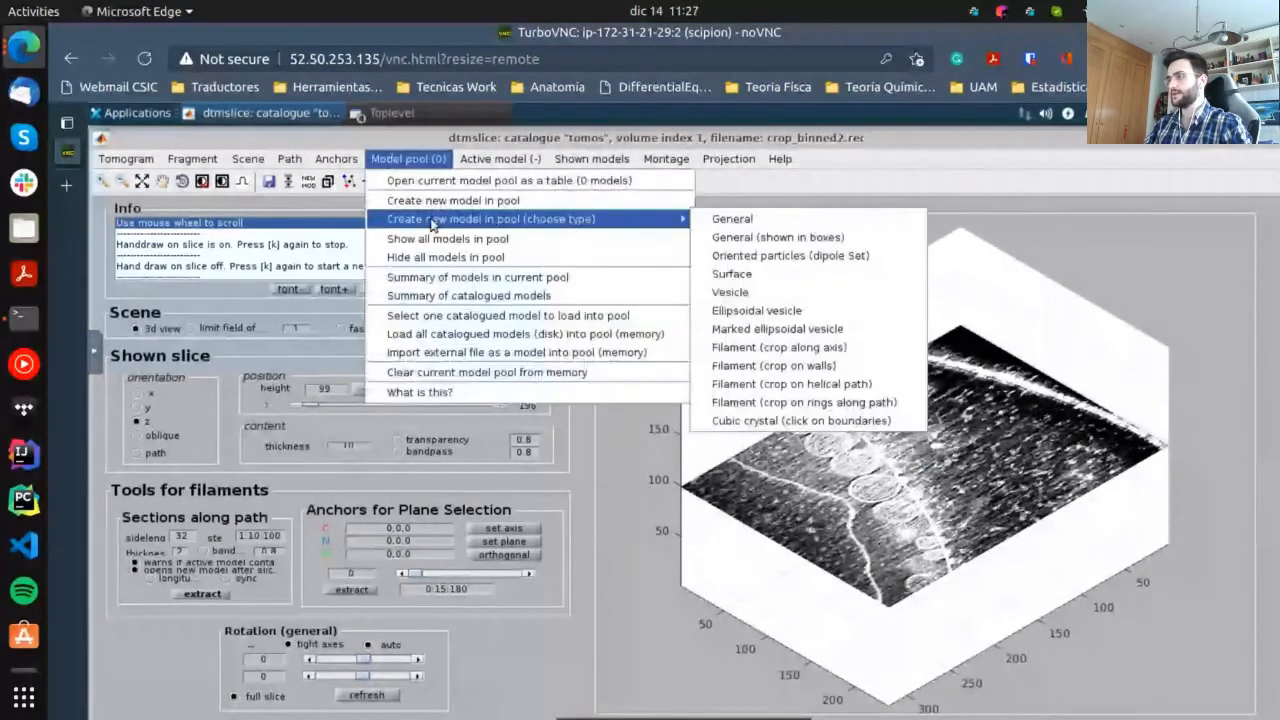
pyautogui.click(752, 237)
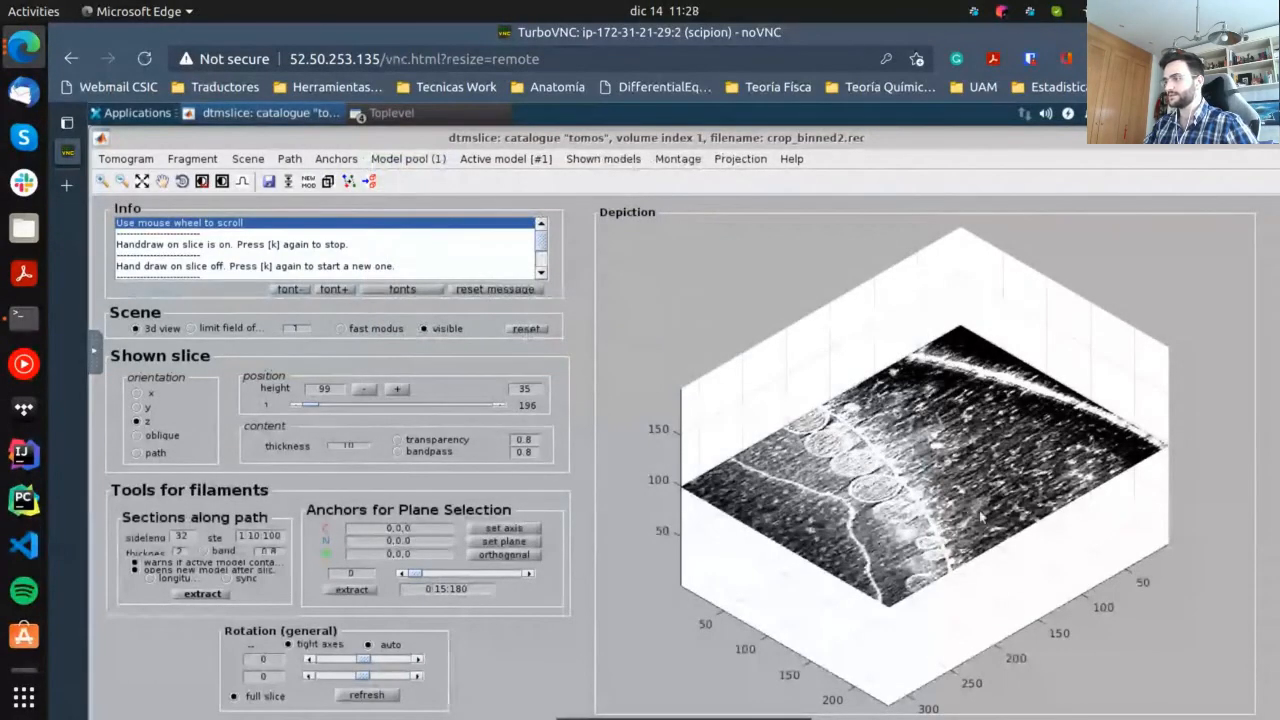
pyautogui.moveTo(1024, 547); pyautogui.dragTo(757, 557)
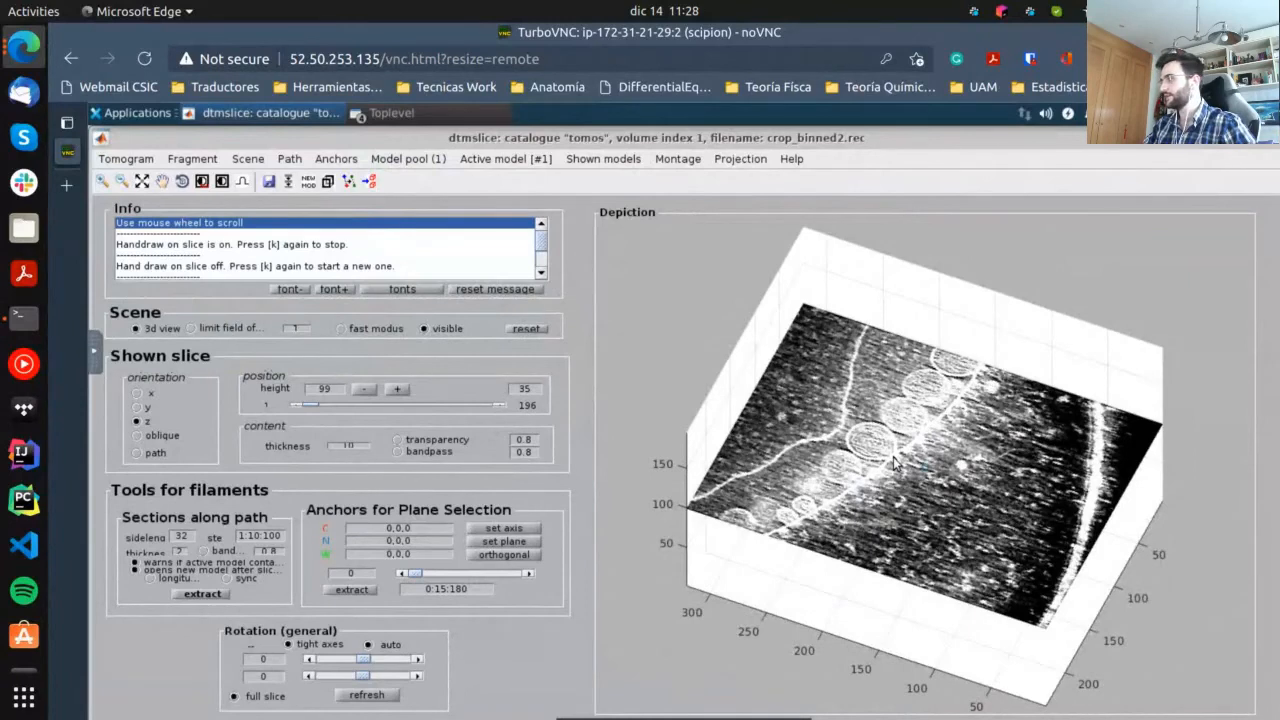
pyautogui.click(892, 457)
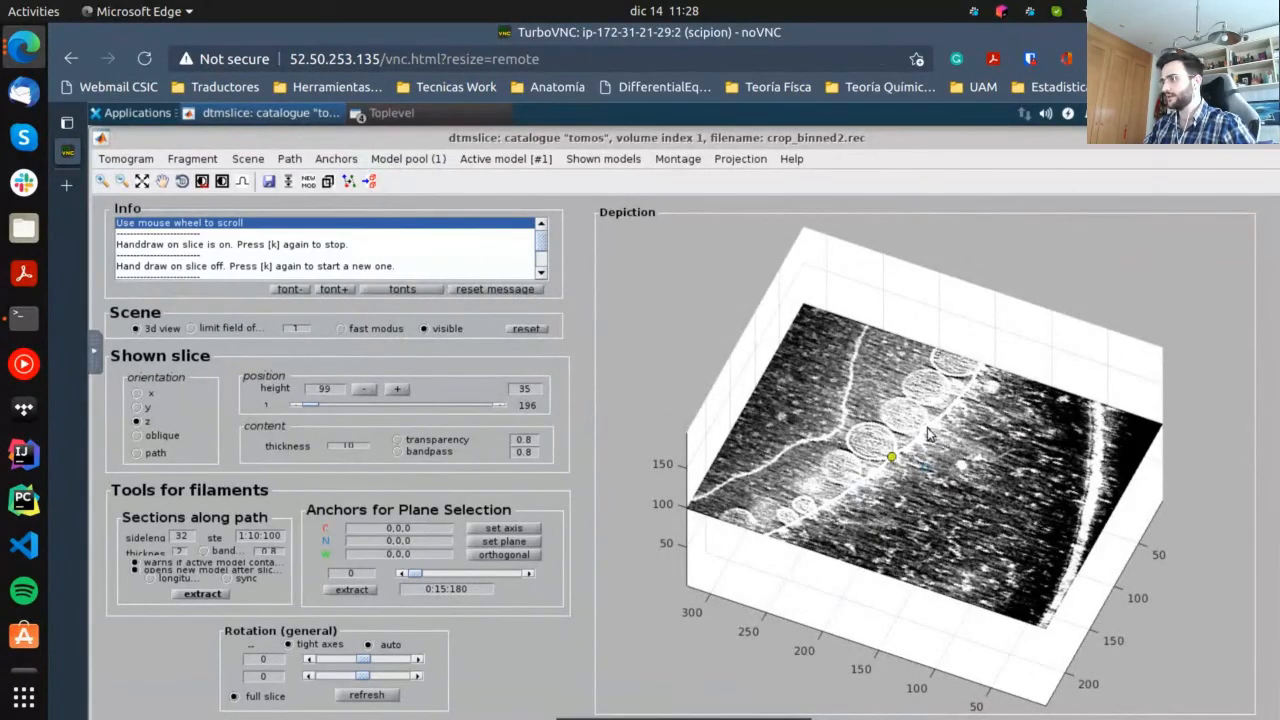
pyautogui.click(925, 428)
# Pick further particles along the membrane vesicles on slices both above and below the starting height
pyautogui.scroll(2, 860, 483)
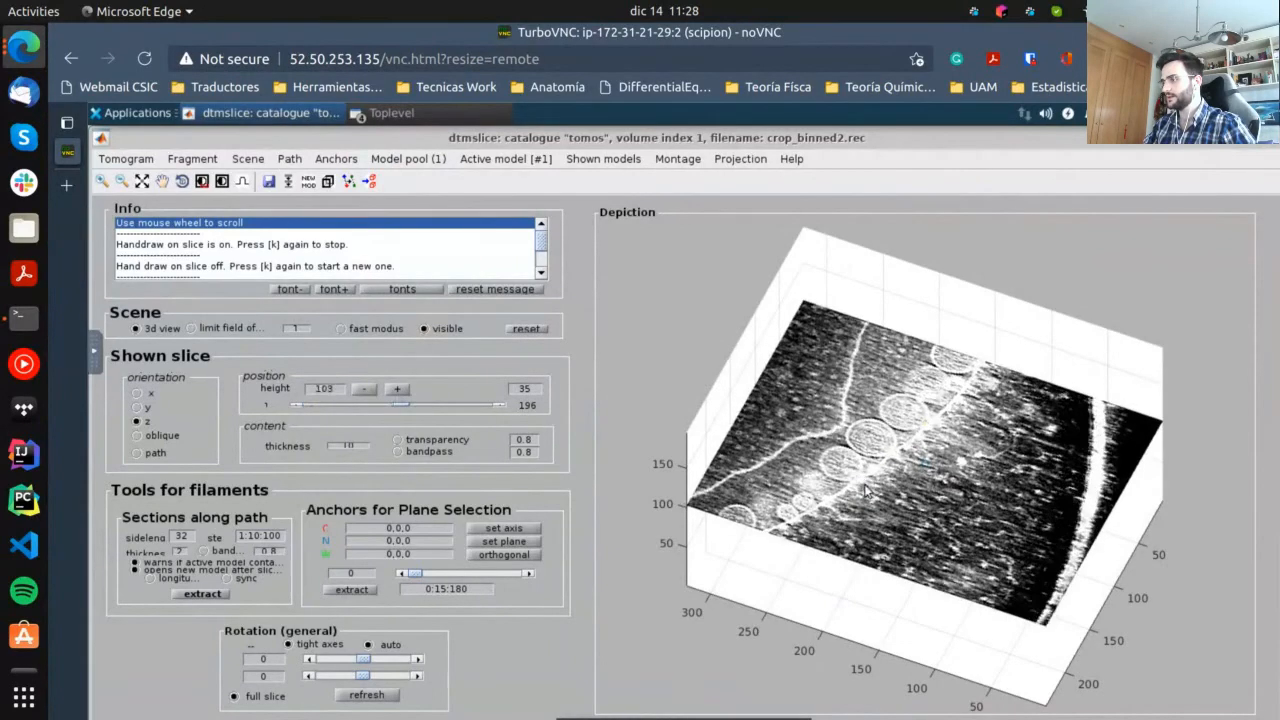
pyautogui.scroll(4, 860, 483)
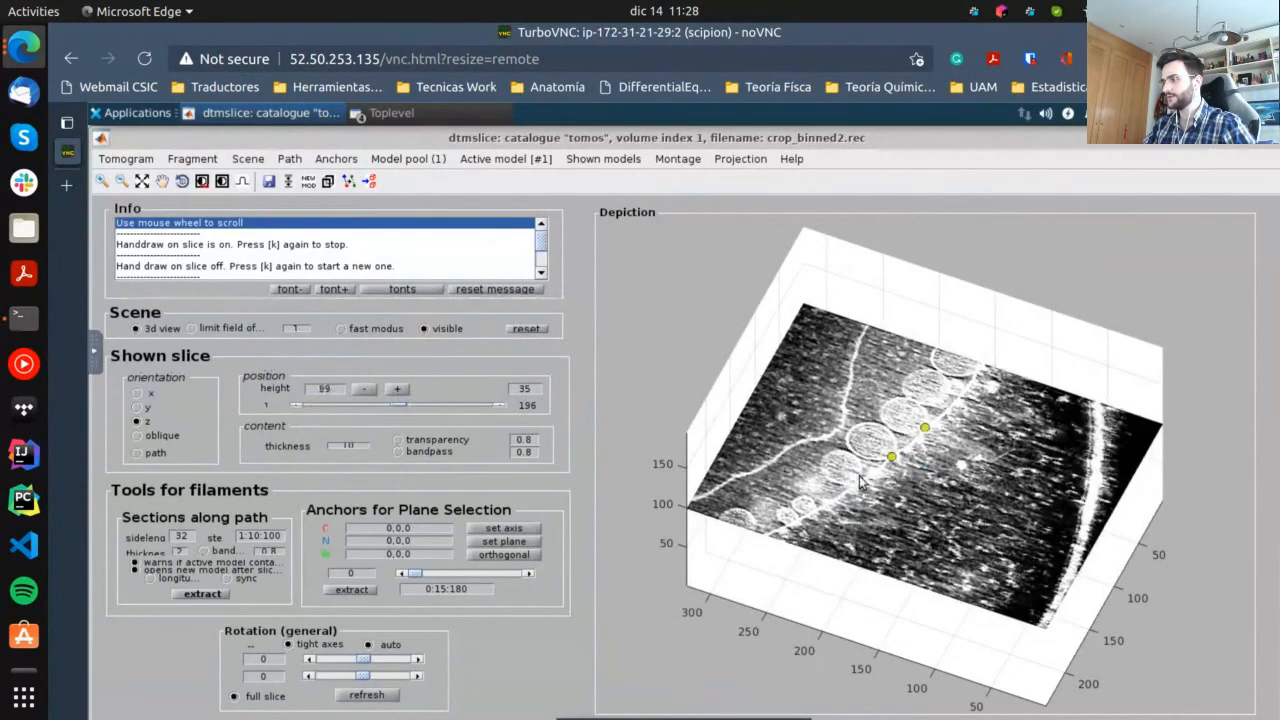
pyautogui.scroll(16, 858, 478)
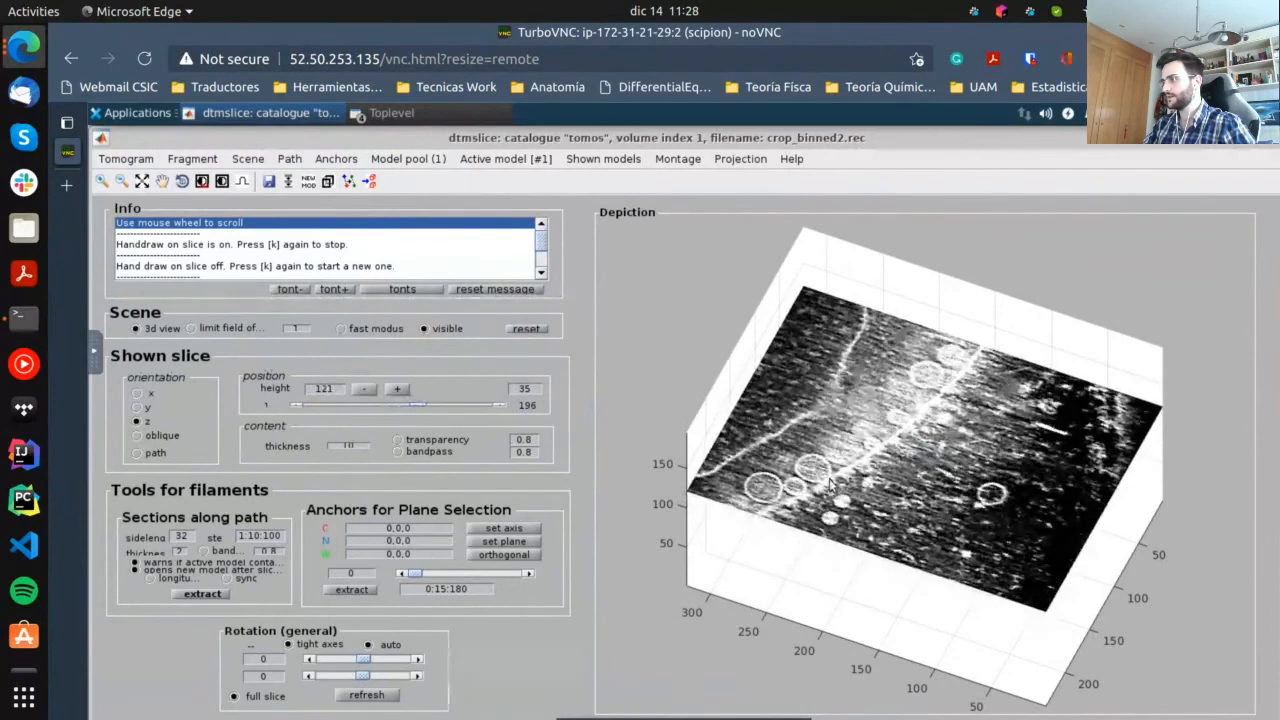
pyautogui.scroll(8, 960, 390)
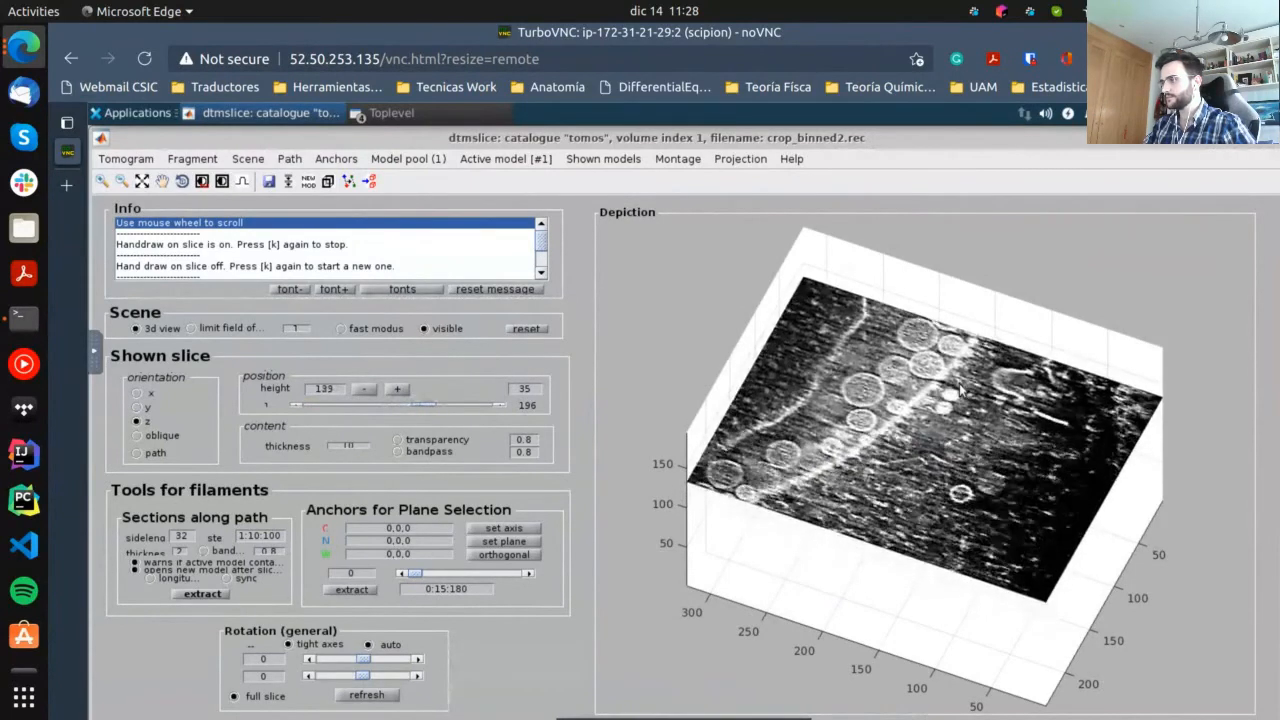
pyautogui.scroll(-20, 943, 385)
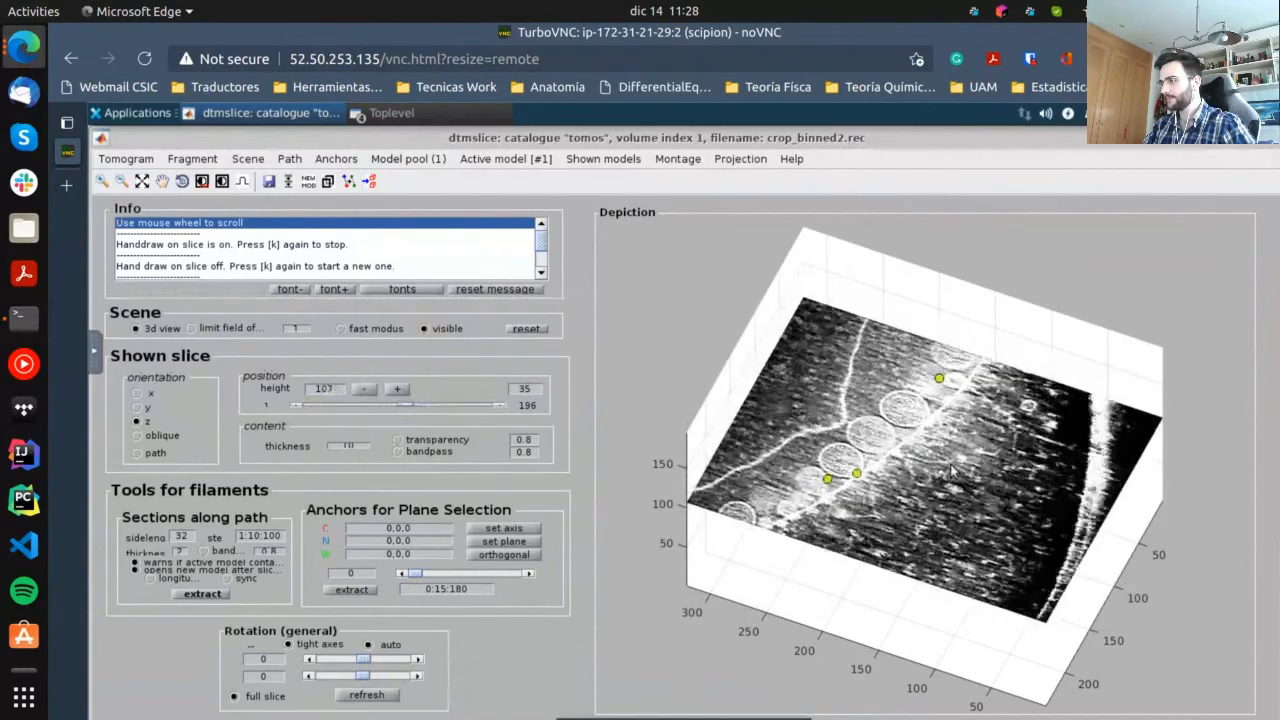
pyautogui.scroll(-20, 951, 473)
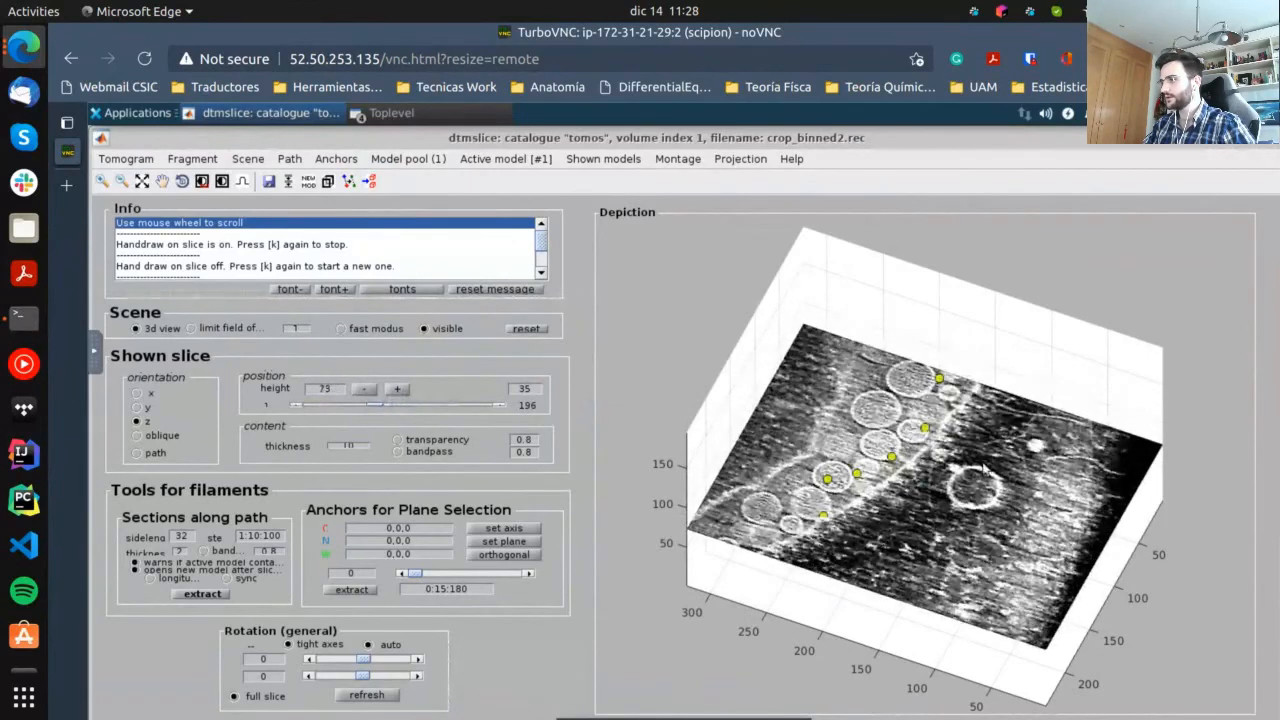
pyautogui.scroll(12, 983, 468)
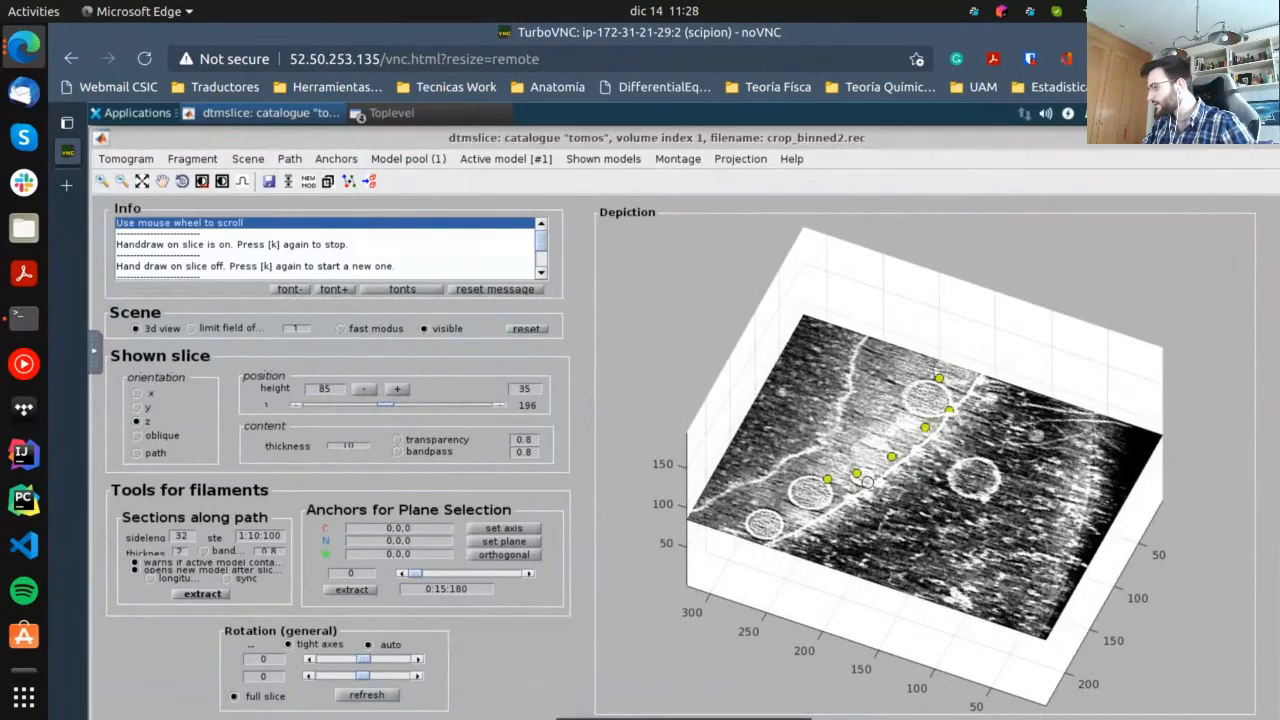
# Add more particles along the vesicle row on the lower slices, bringing the model to 10 points
pyautogui.moveTo(868, 481); pyautogui.dragTo(855, 437)
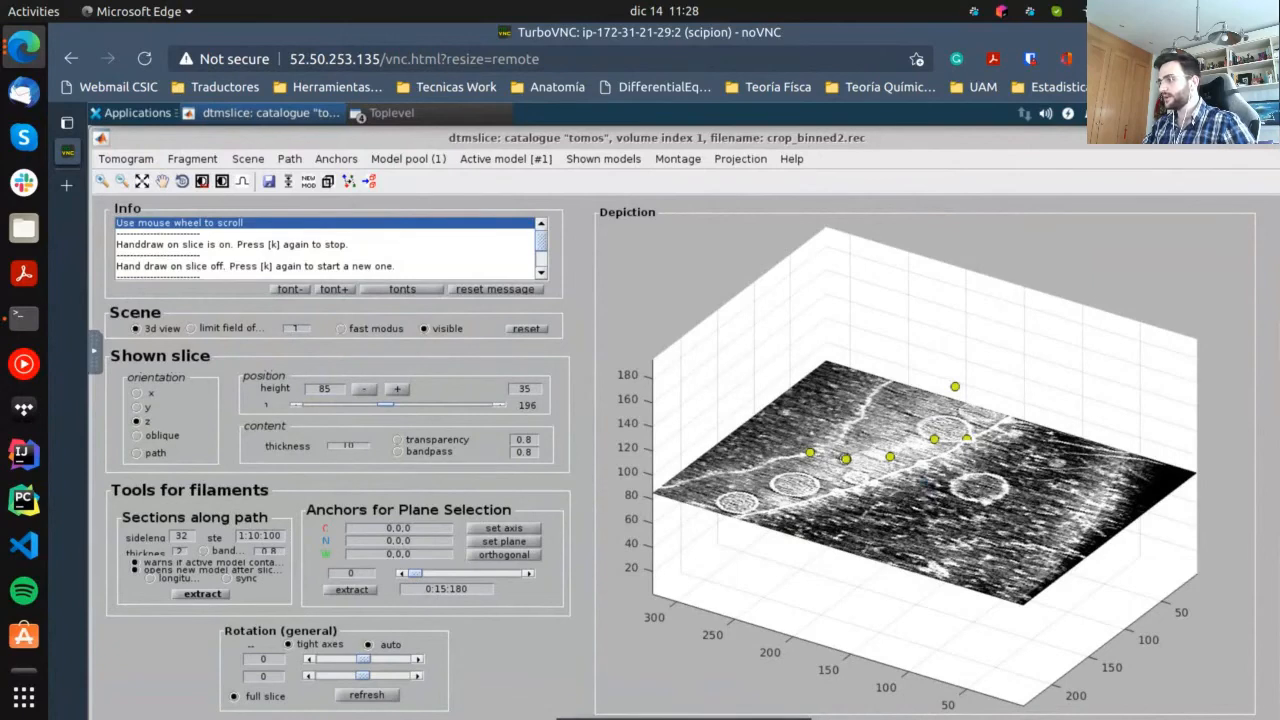
pyautogui.moveTo(845, 459); pyautogui.dragTo(872, 488)
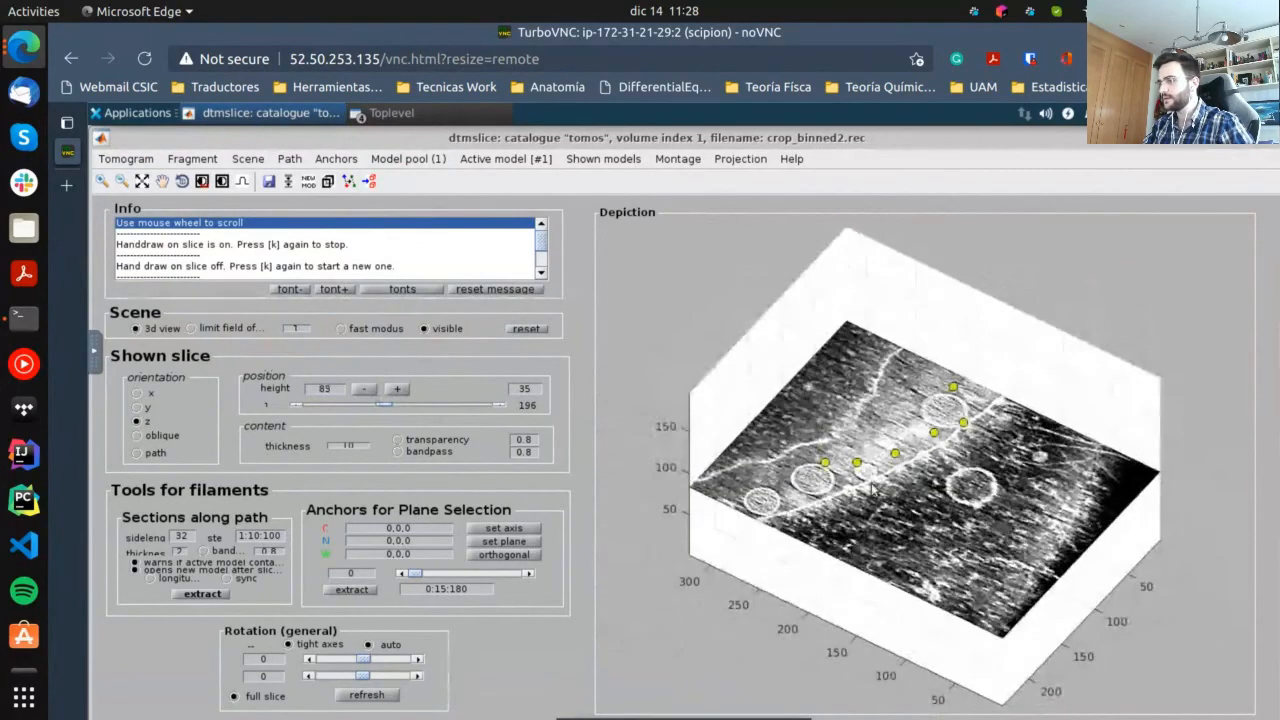
pyautogui.scroll(-14, 881, 516)
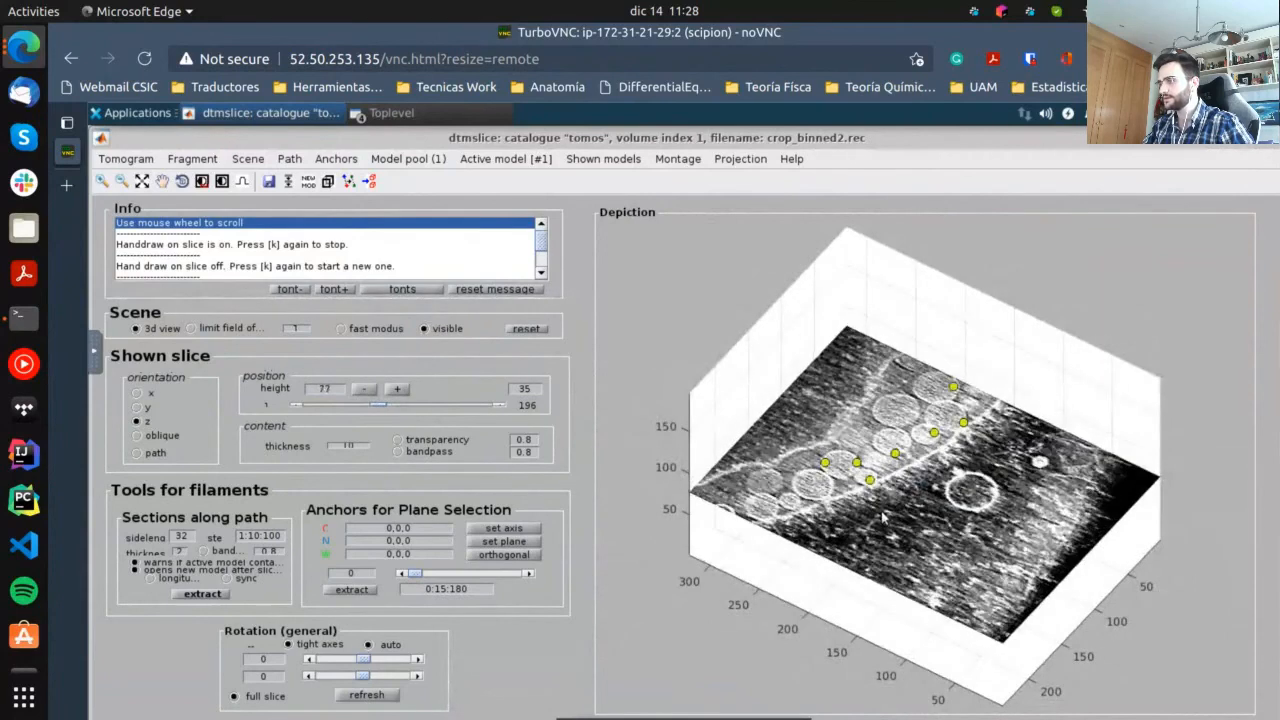
pyautogui.scroll(-3, 881, 516)
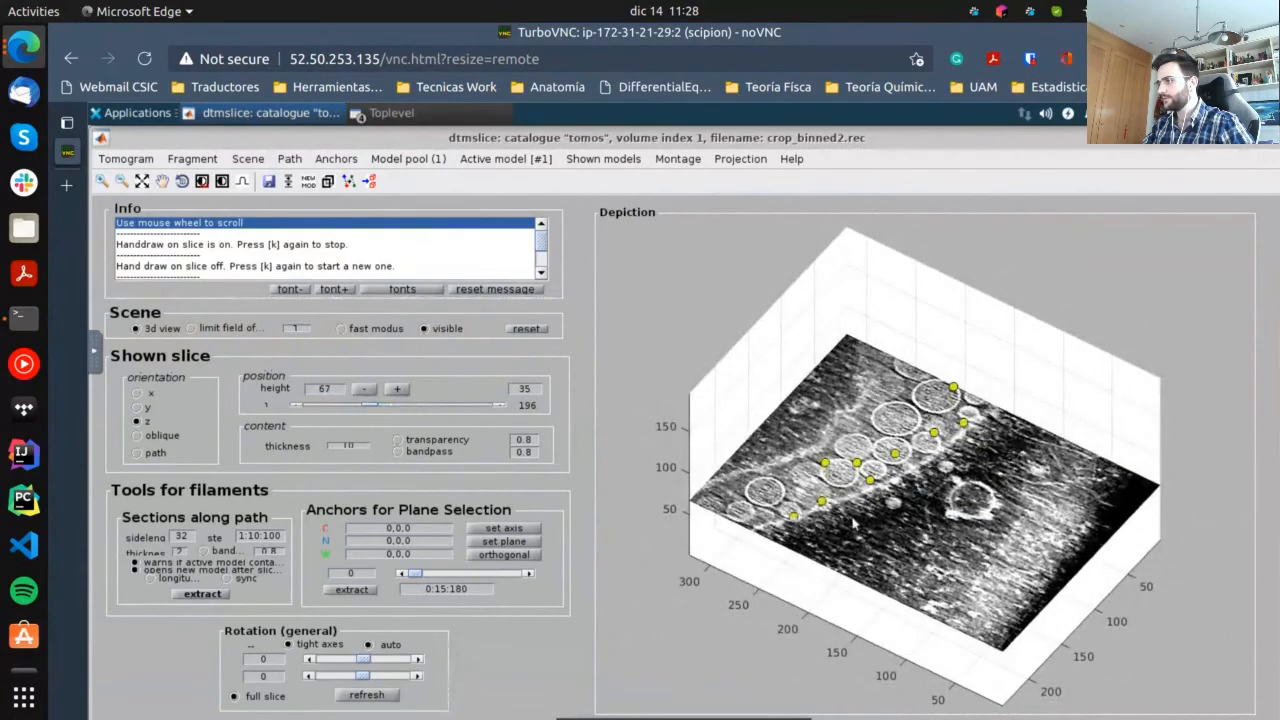
pyautogui.scroll(-3, 855, 522)
pyautogui.scroll(2, 930, 474)
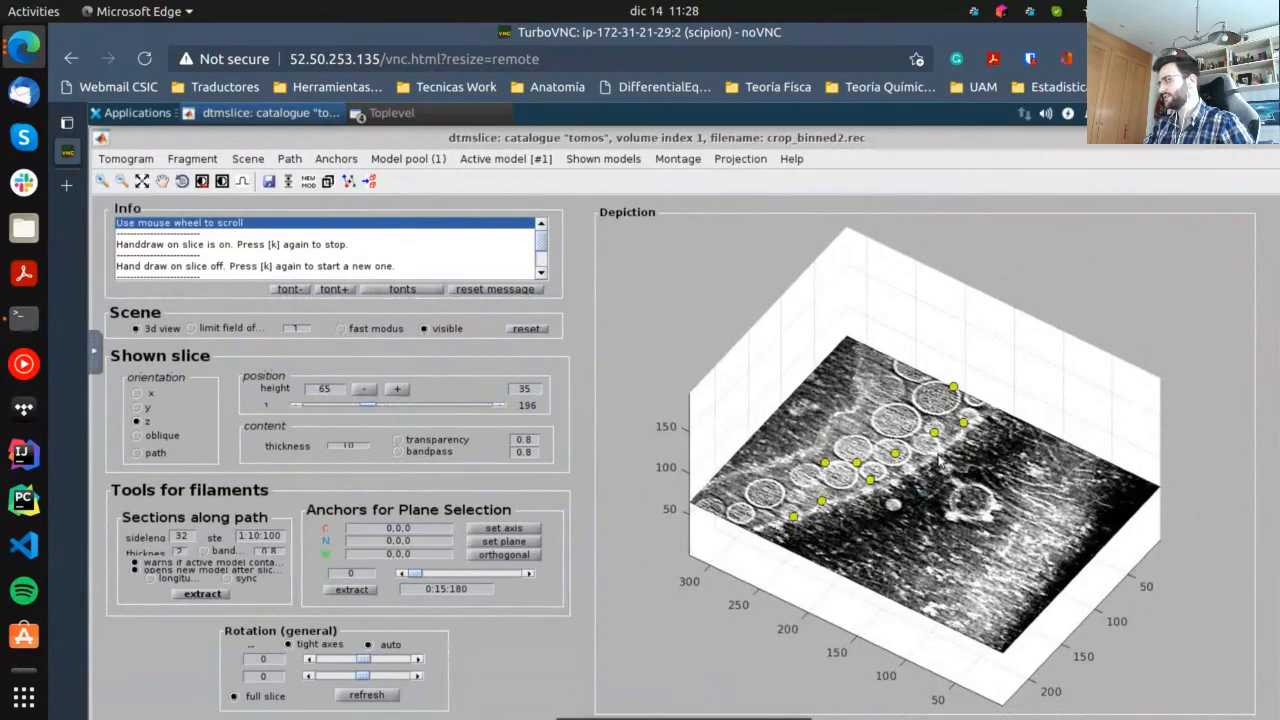
pyautogui.moveTo(926, 514); pyautogui.dragTo(824, 658)
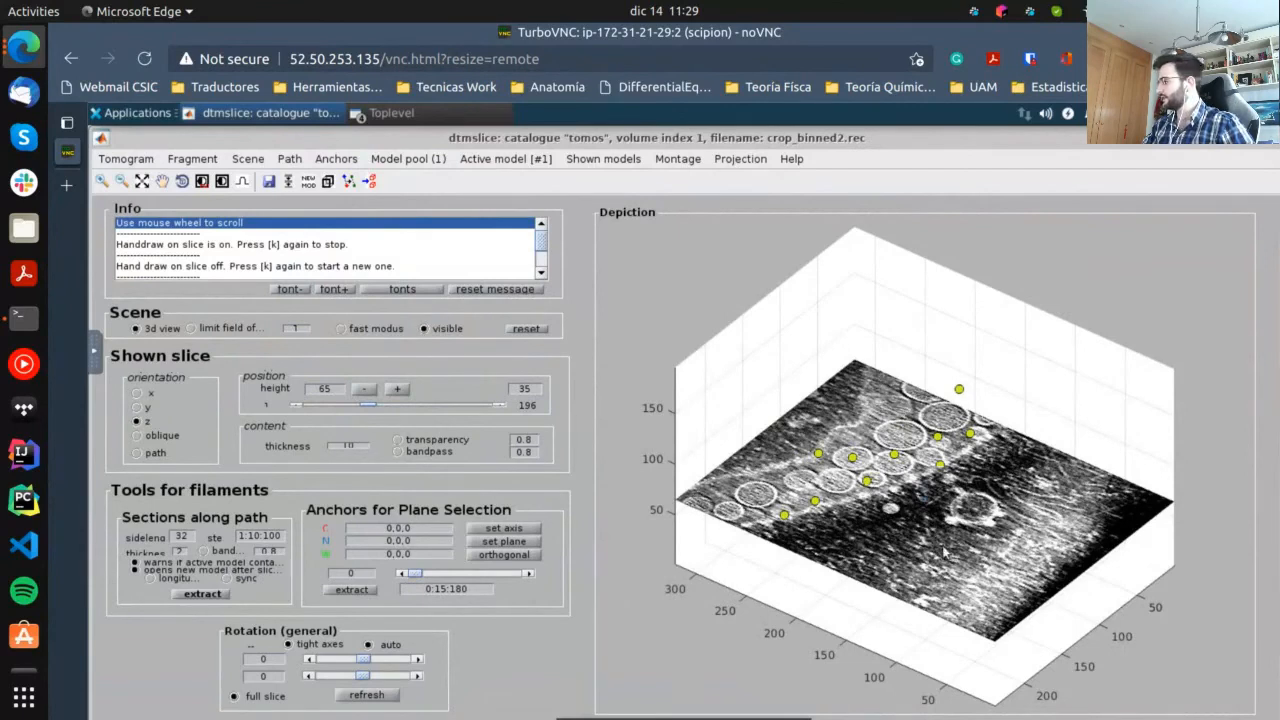
pyautogui.scroll(-2, 842, 424)
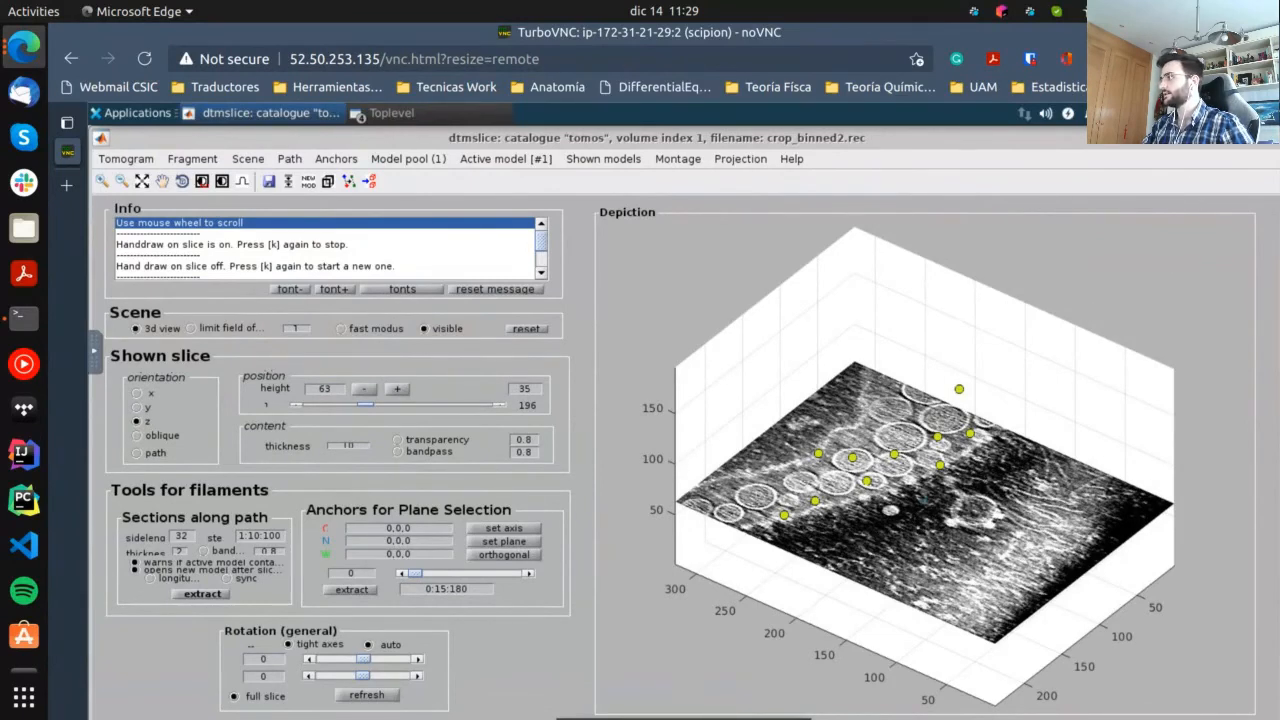
# Close Dynamo's slice viewer and leave the Tomogram List, saving the protocol output to the picking run
pyautogui.click(1270, 145)
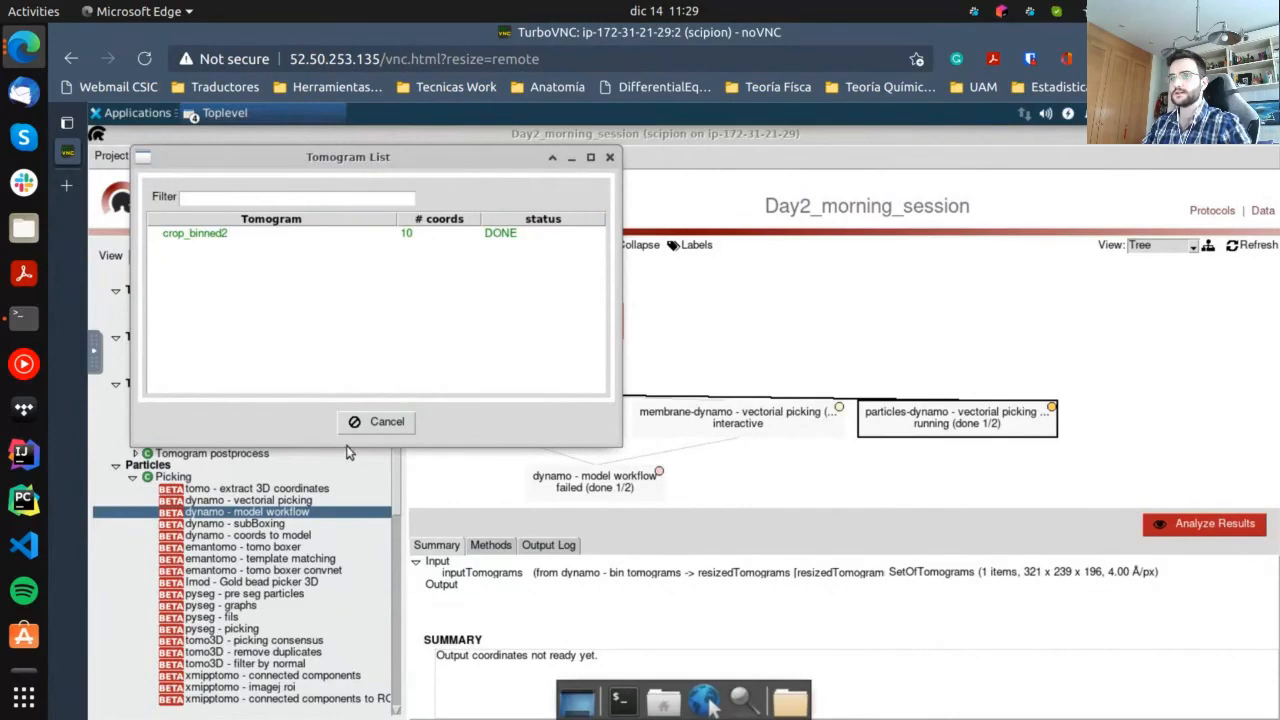
pyautogui.click(360, 421)
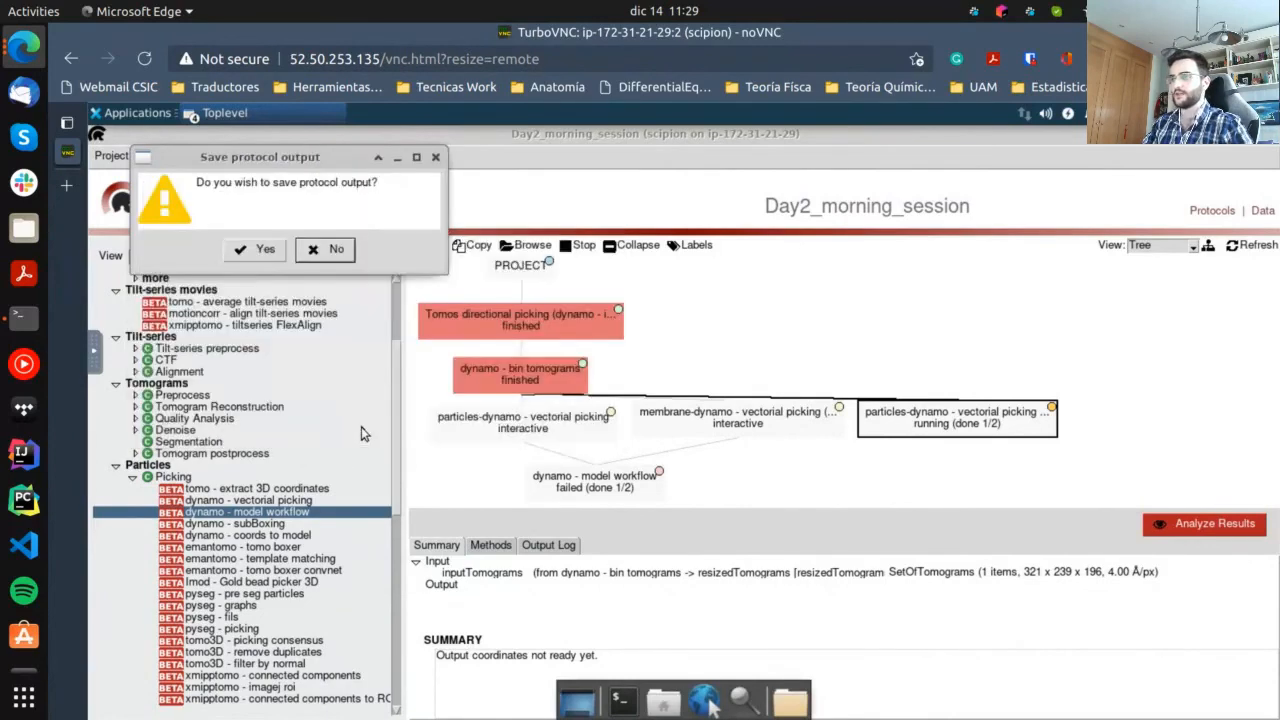
pyautogui.click(263, 250)
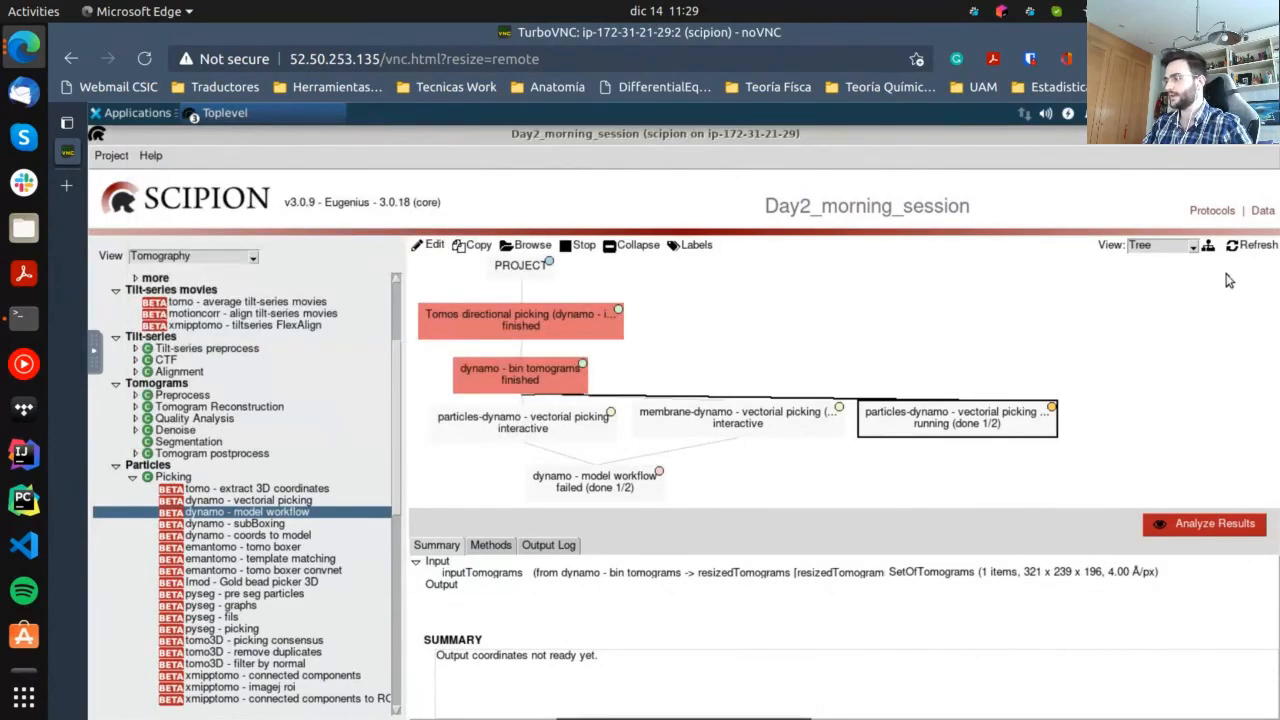
pyautogui.click(1240, 247)
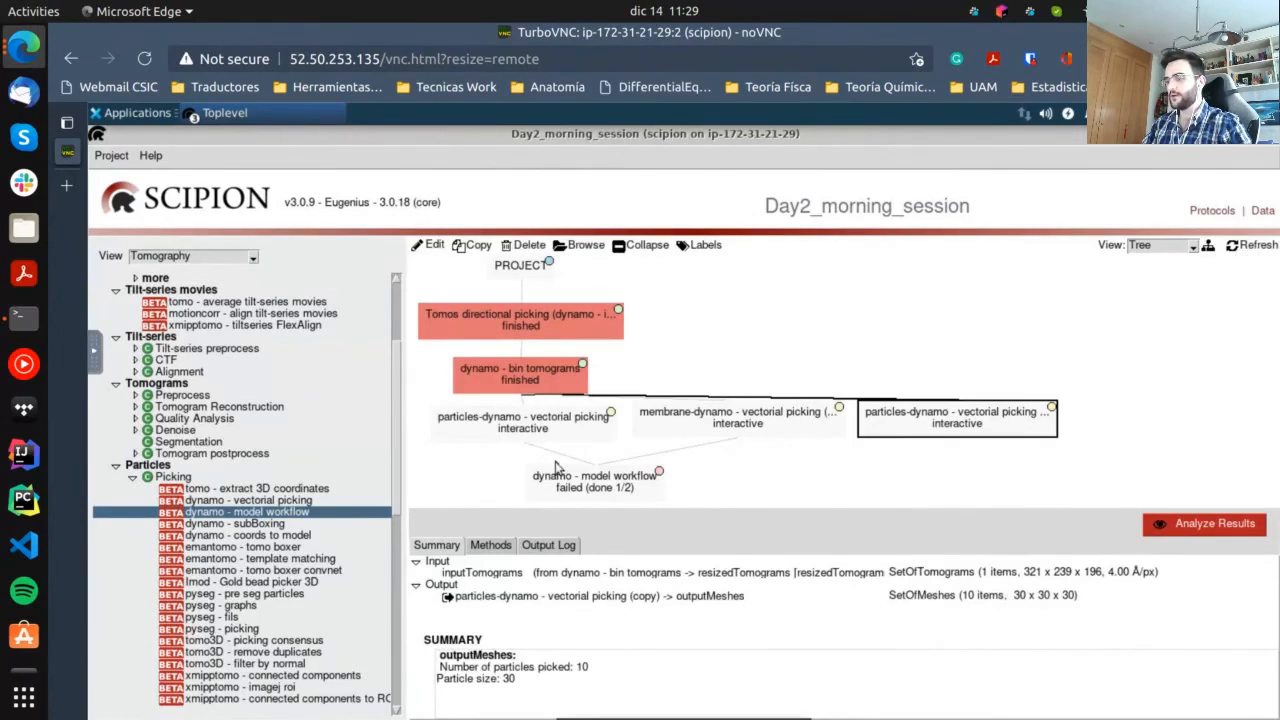
pyautogui.click(605, 487)
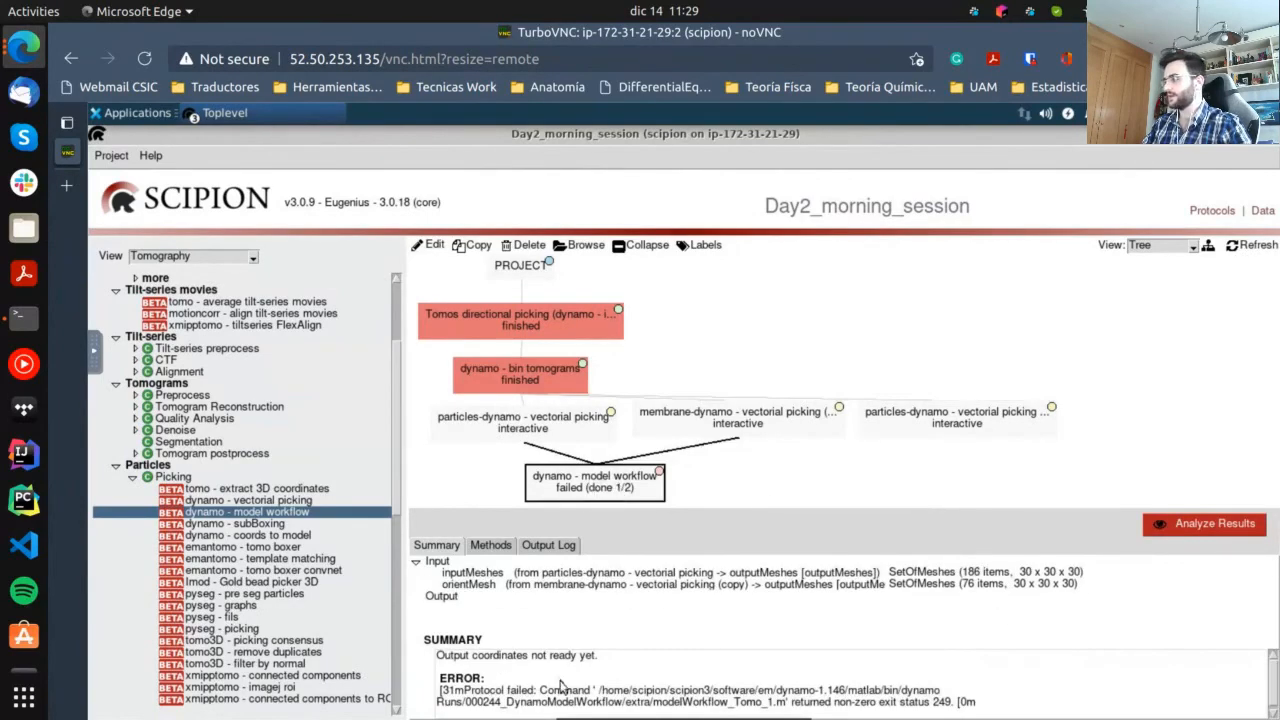
pyautogui.scroll(-1, 563, 685)
pyautogui.rightClick(594, 496)
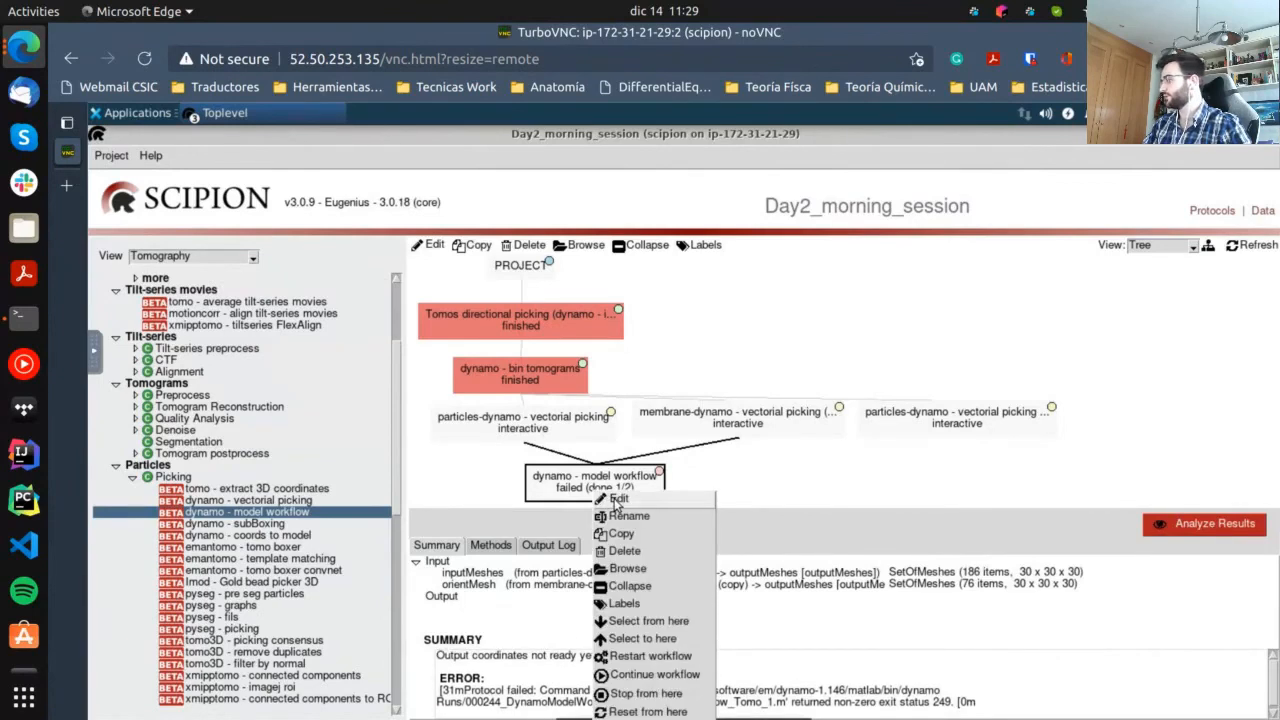
pyautogui.click(616, 502)
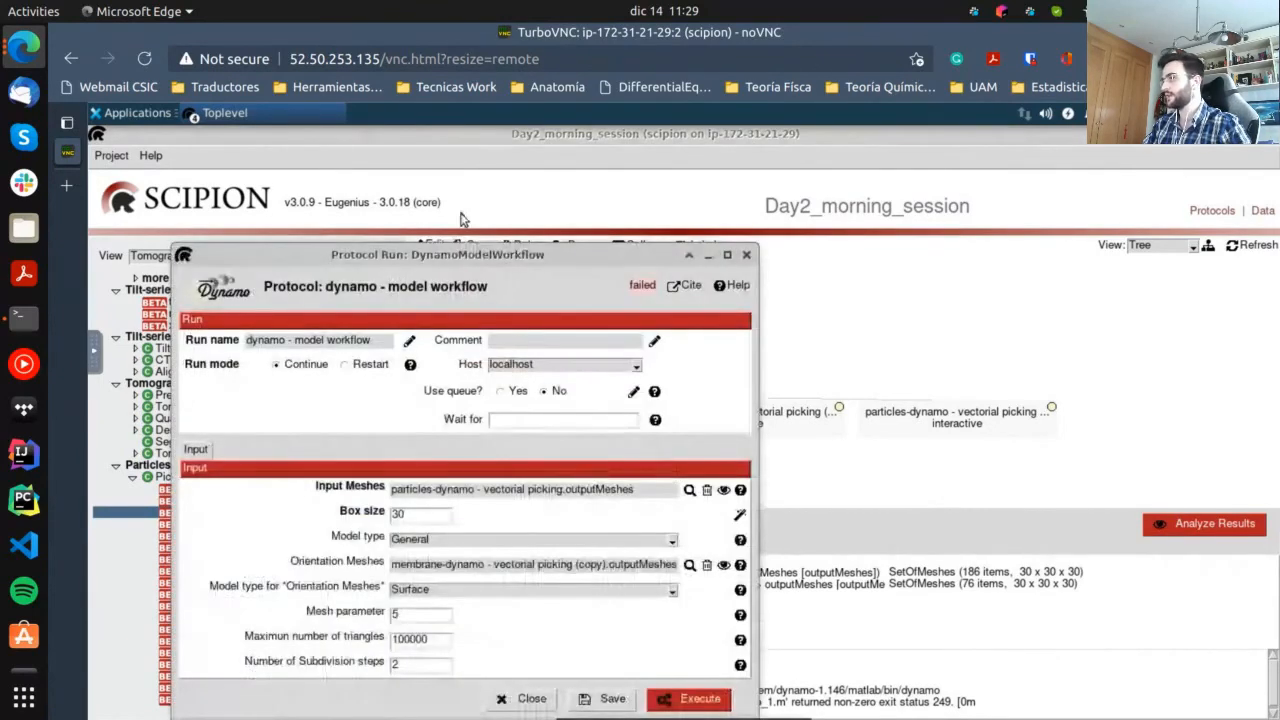
pyautogui.moveTo(538, 257); pyautogui.dragTo(691, 140)
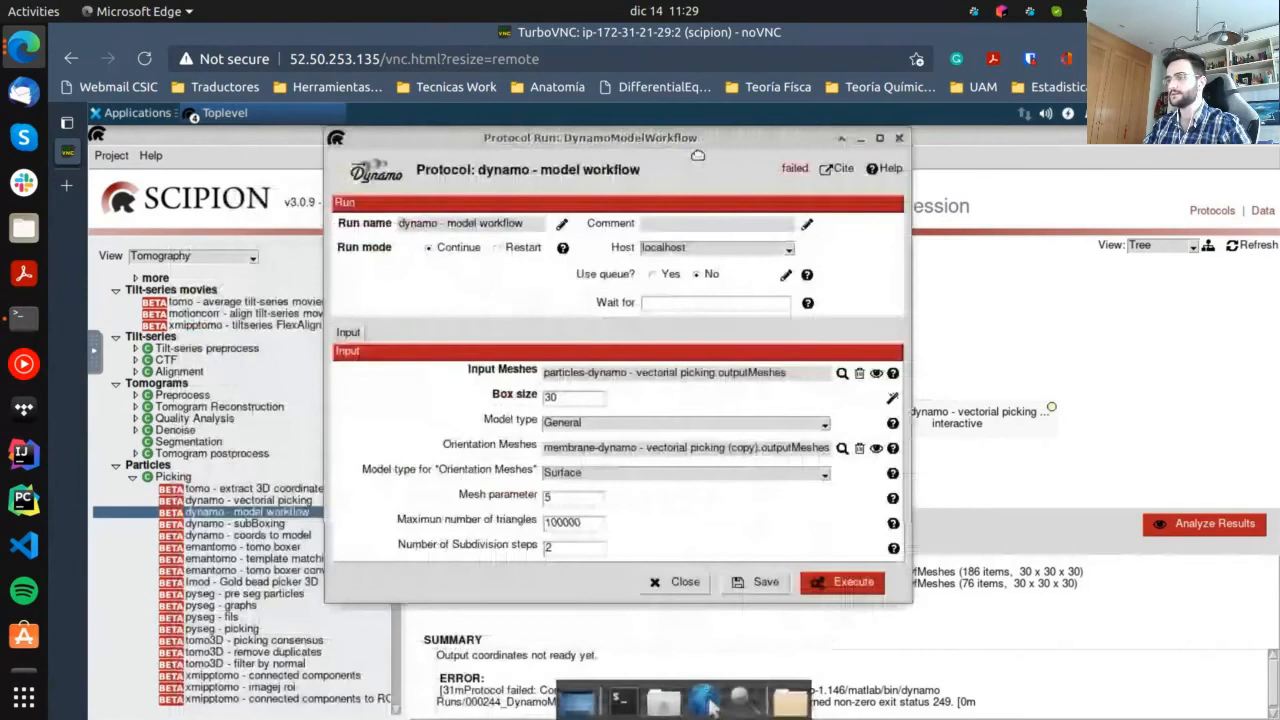
pyautogui.click(912, 165)
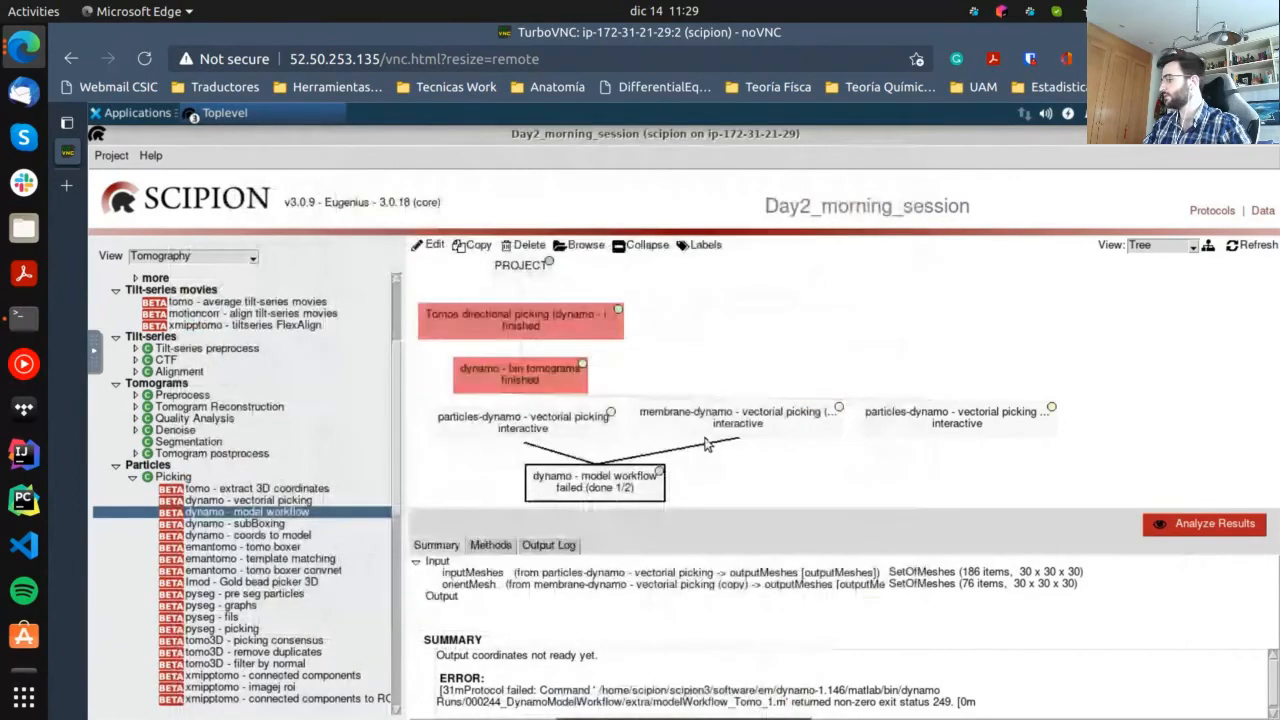
# Edit the failed dynamo - model workflow run and set its Input Meshes to particles-dynamo - vectorial picking (copy).outputMeshes
pyautogui.rightClick(622, 468)
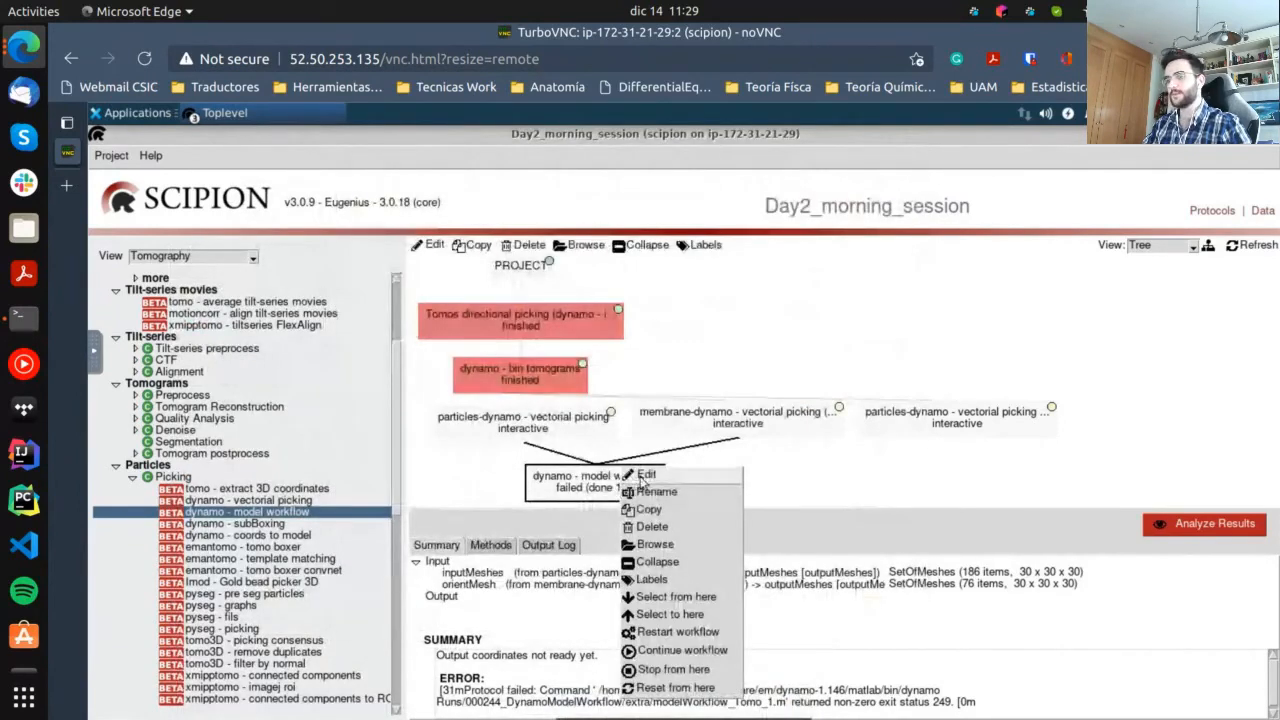
pyautogui.click(643, 477)
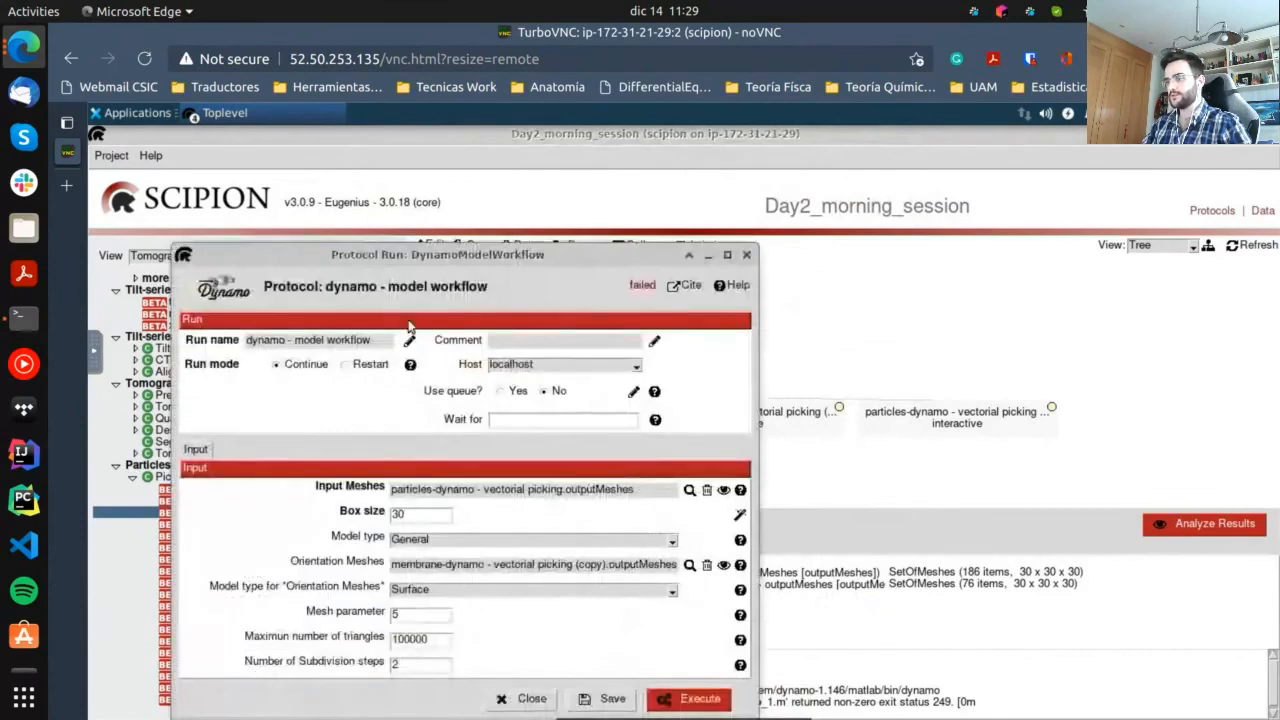
pyautogui.click(689, 490)
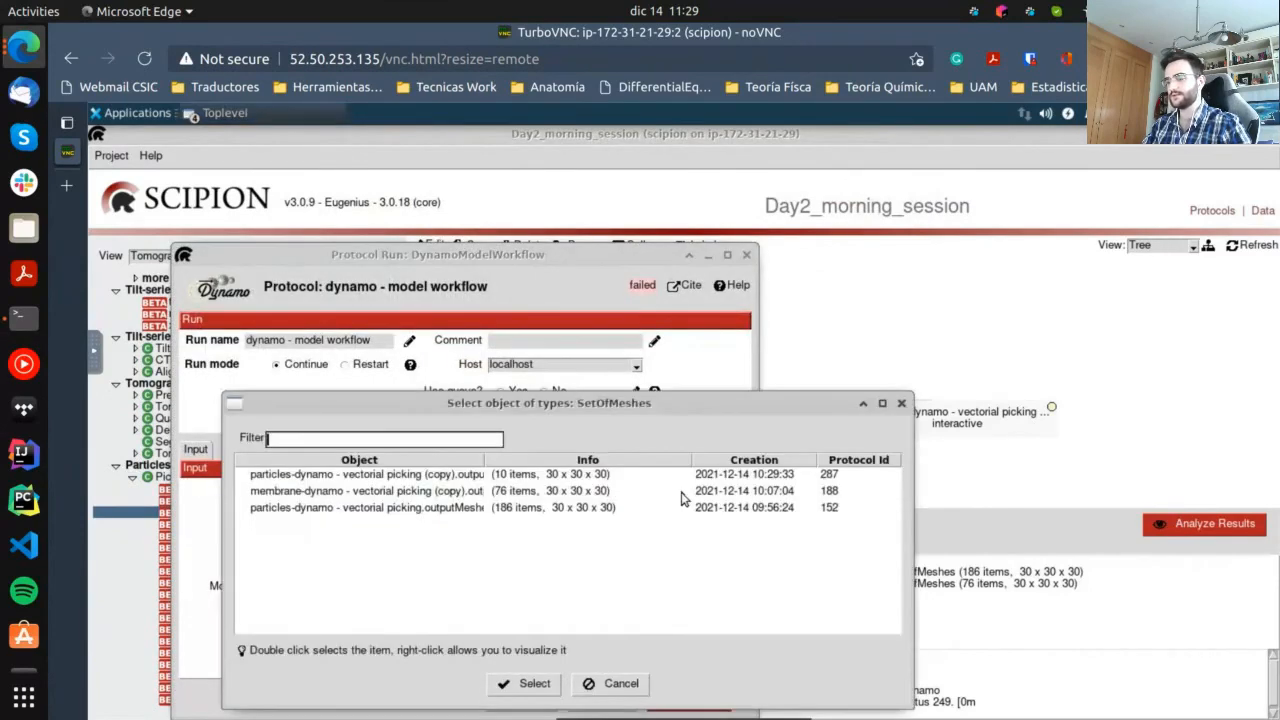
pyautogui.click(452, 480)
pyautogui.click(533, 683)
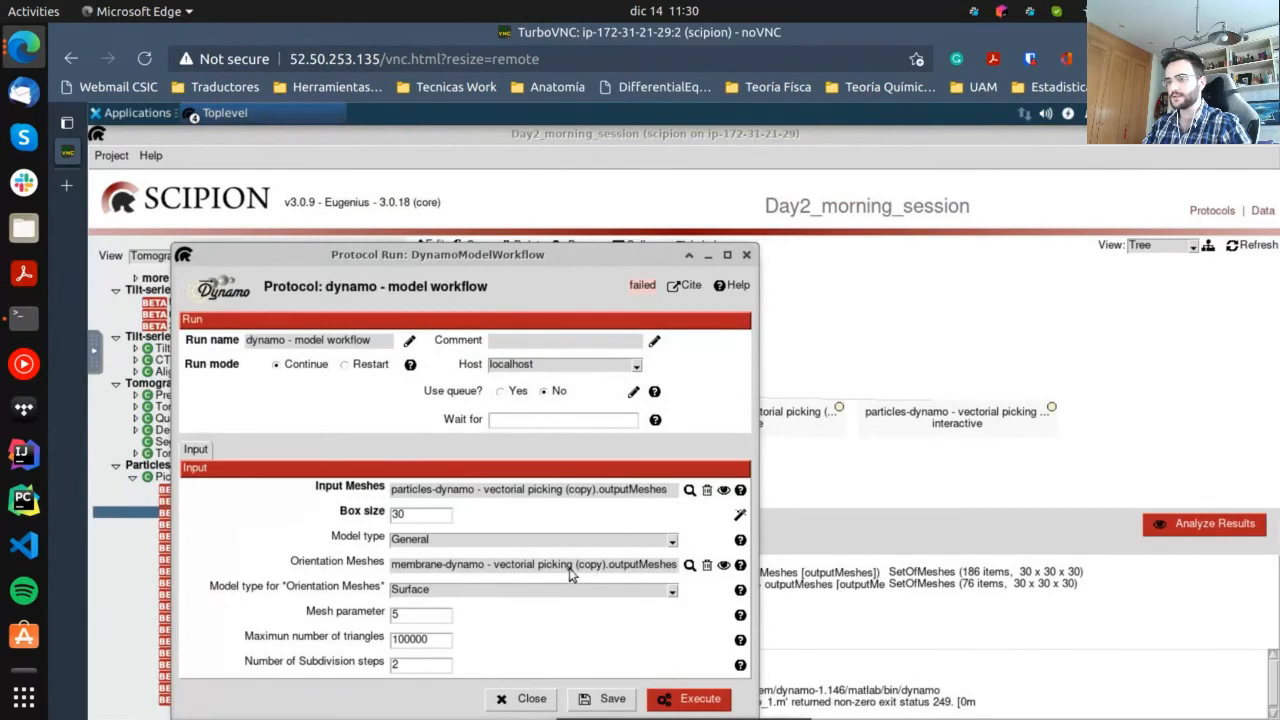
# Select membrane-dynamo - vectorial picking (copy).outputMeshes as the Orientation Meshes and execute the model workflow
pyautogui.click(689, 565)
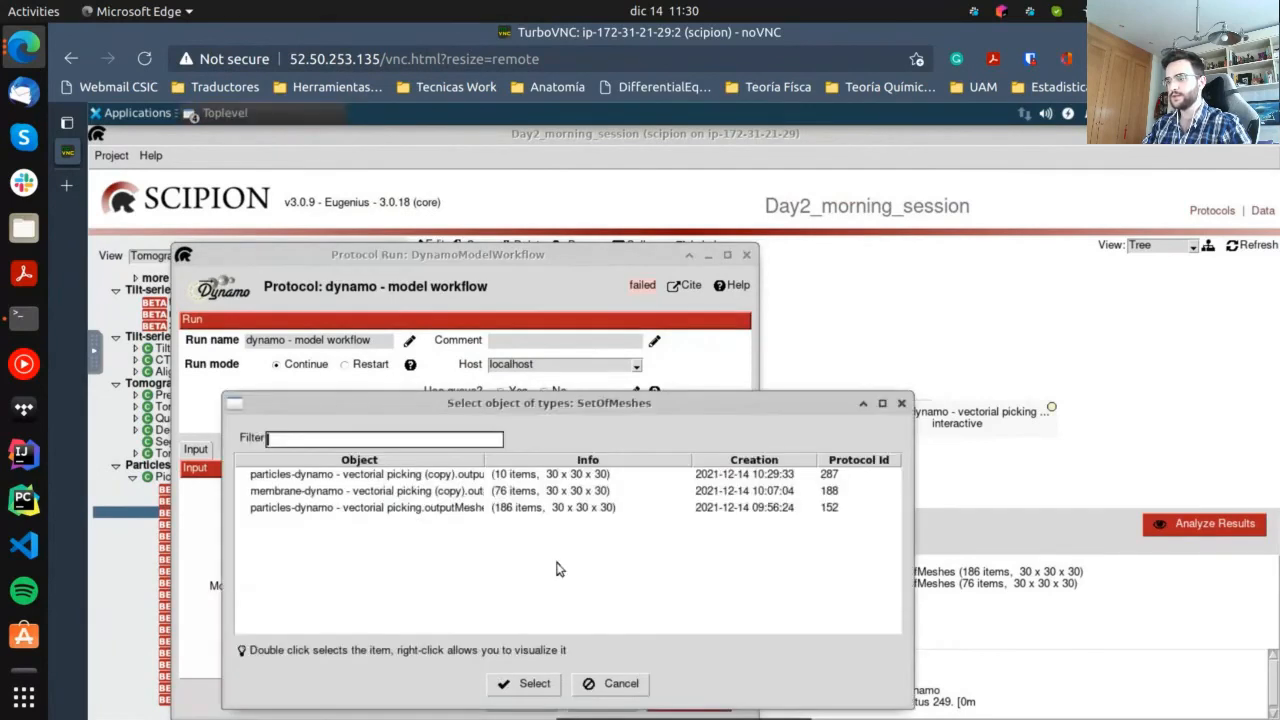
pyautogui.click(502, 492)
pyautogui.click(526, 684)
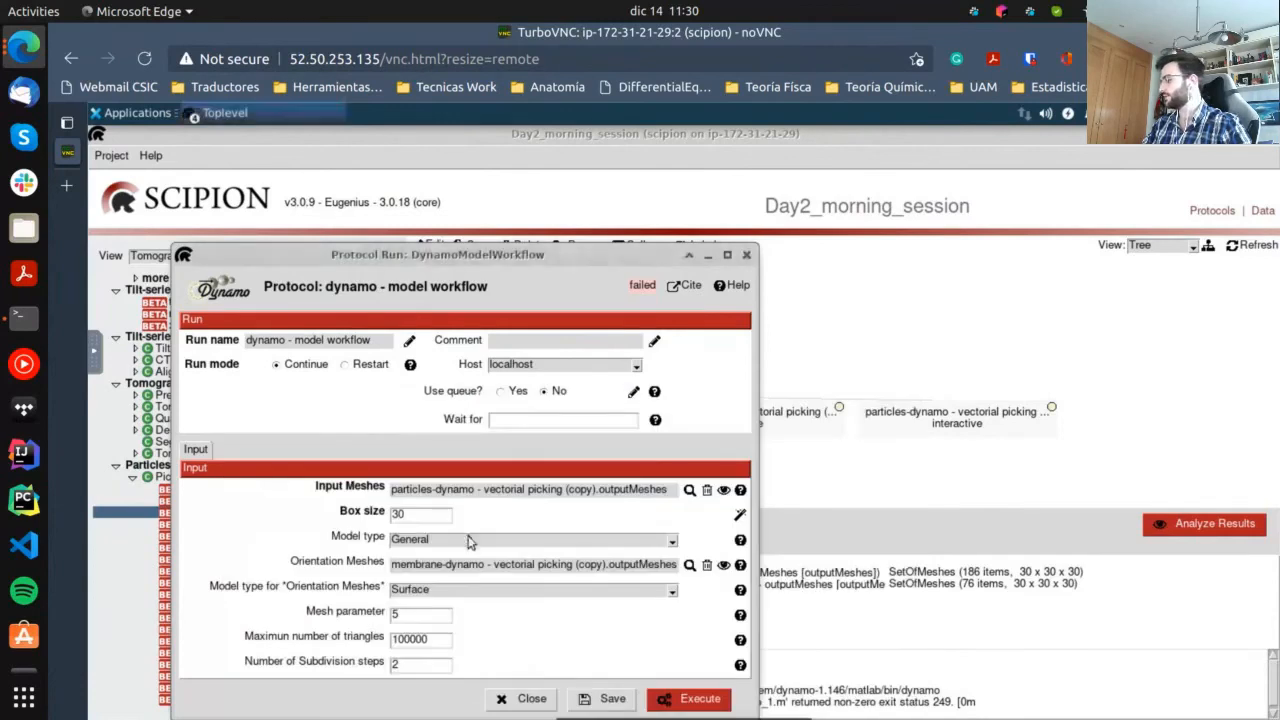
pyautogui.click(680, 702)
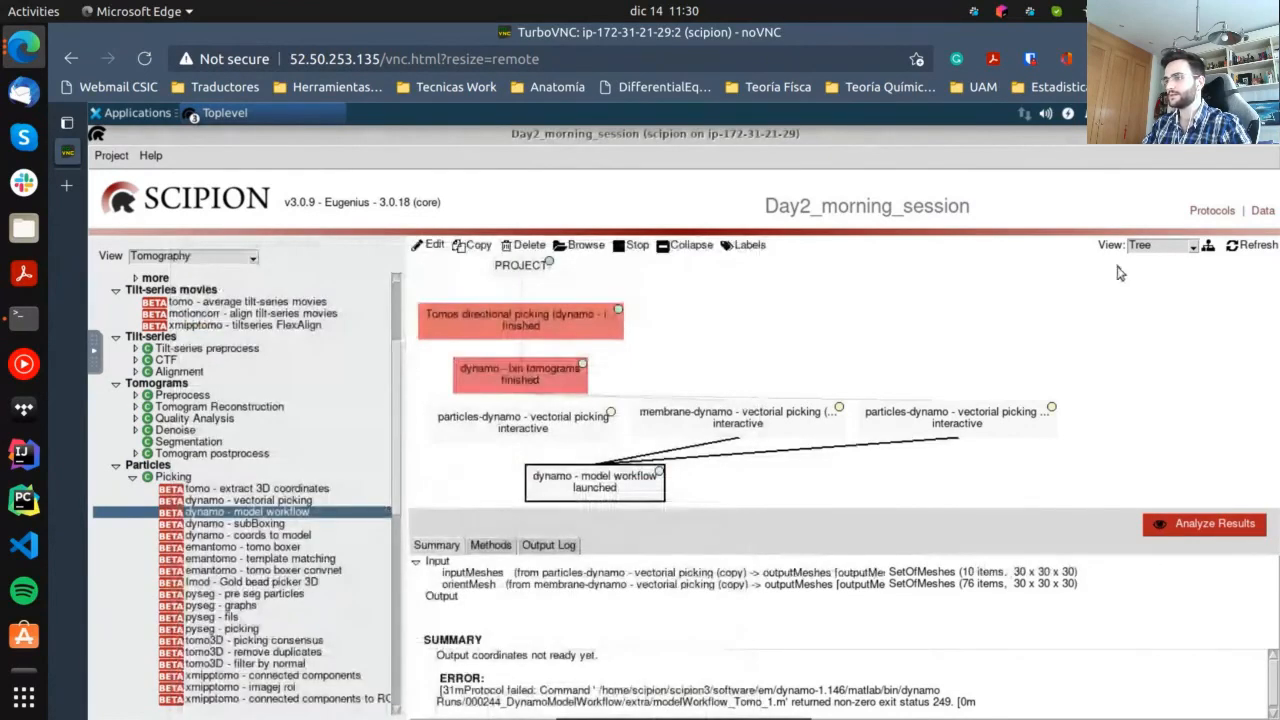
pyautogui.click(1240, 248)
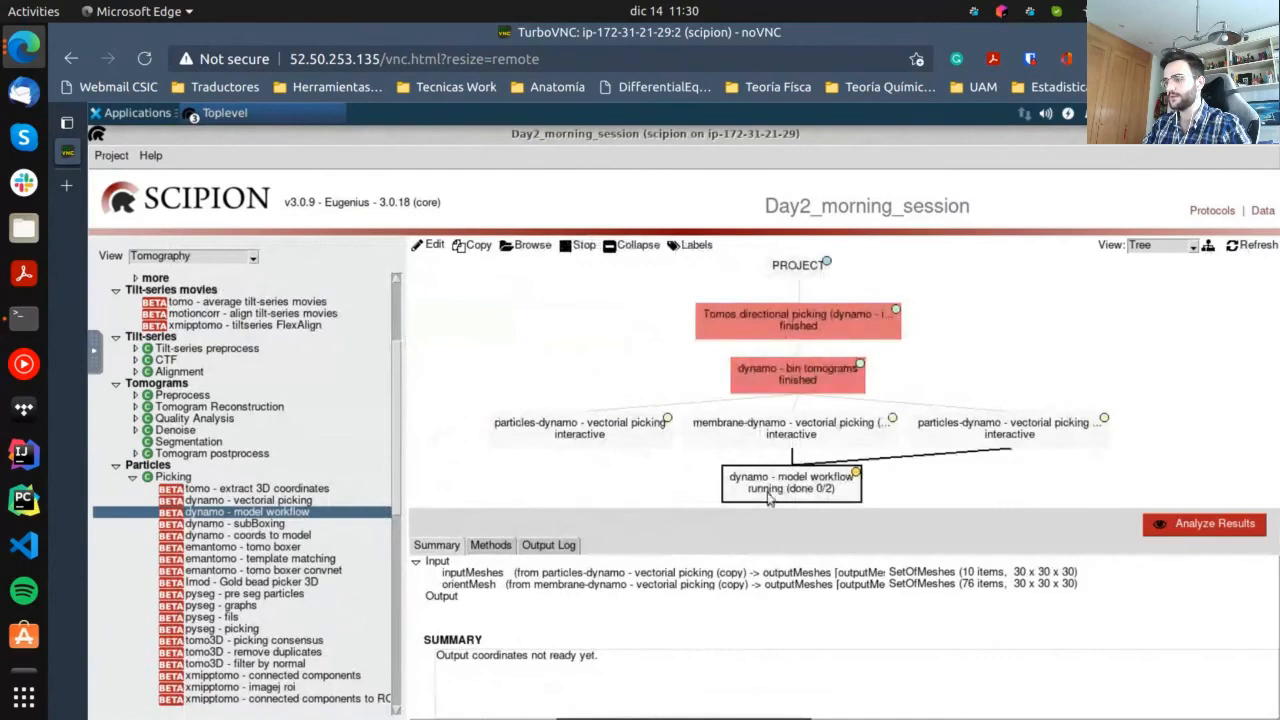
# Check the error log and output summary of the dynamo - model workflow run, refreshing its status
pyautogui.click(555, 549)
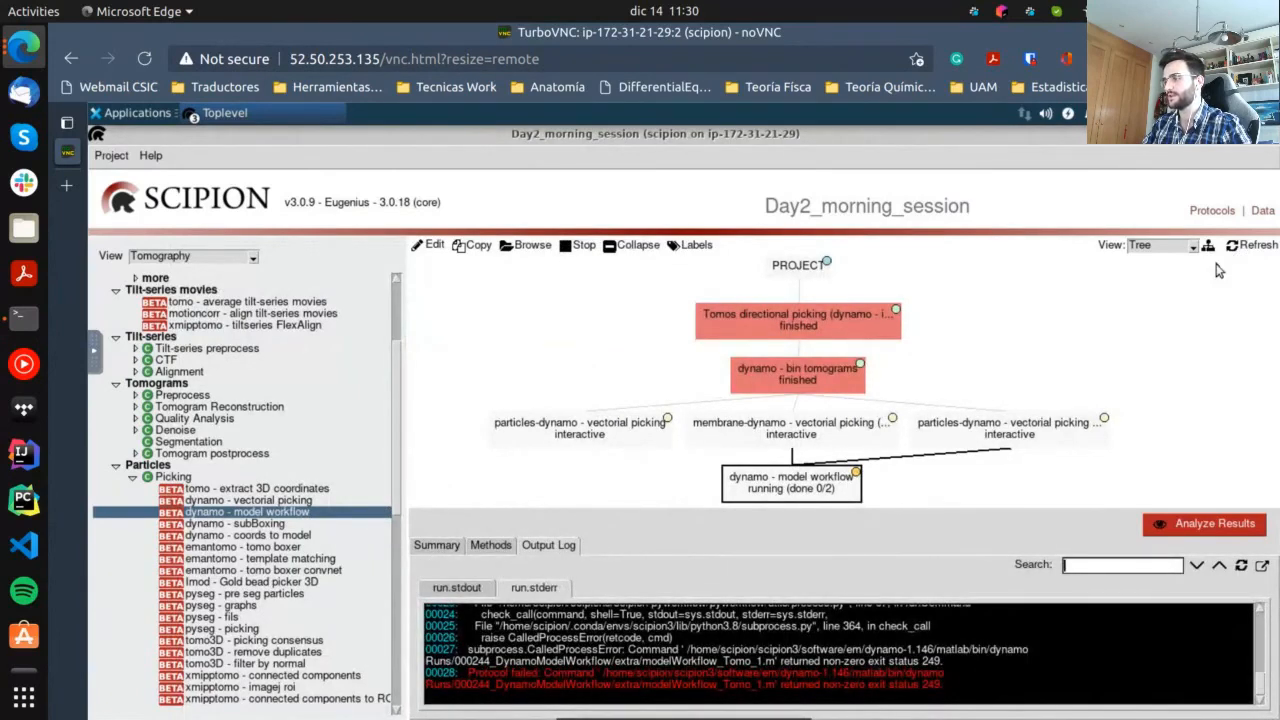
pyautogui.click(1245, 245)
pyautogui.rightClick(857, 483)
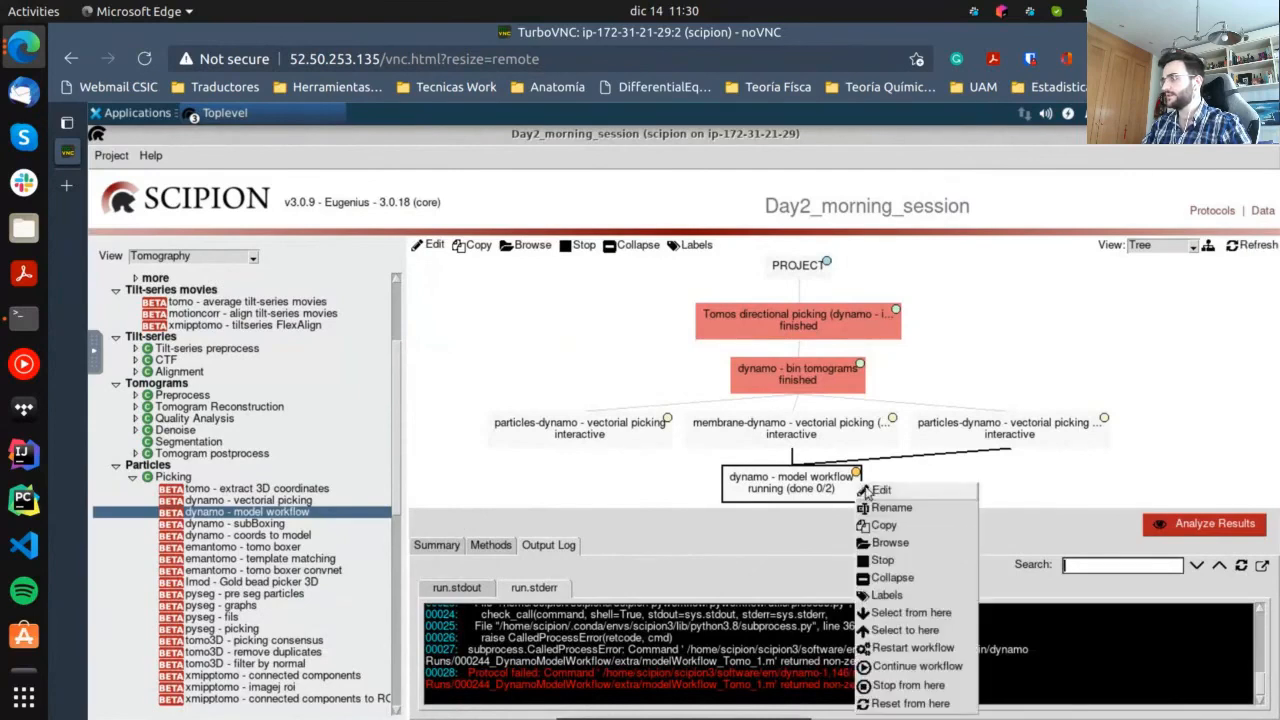
pyautogui.click(926, 423)
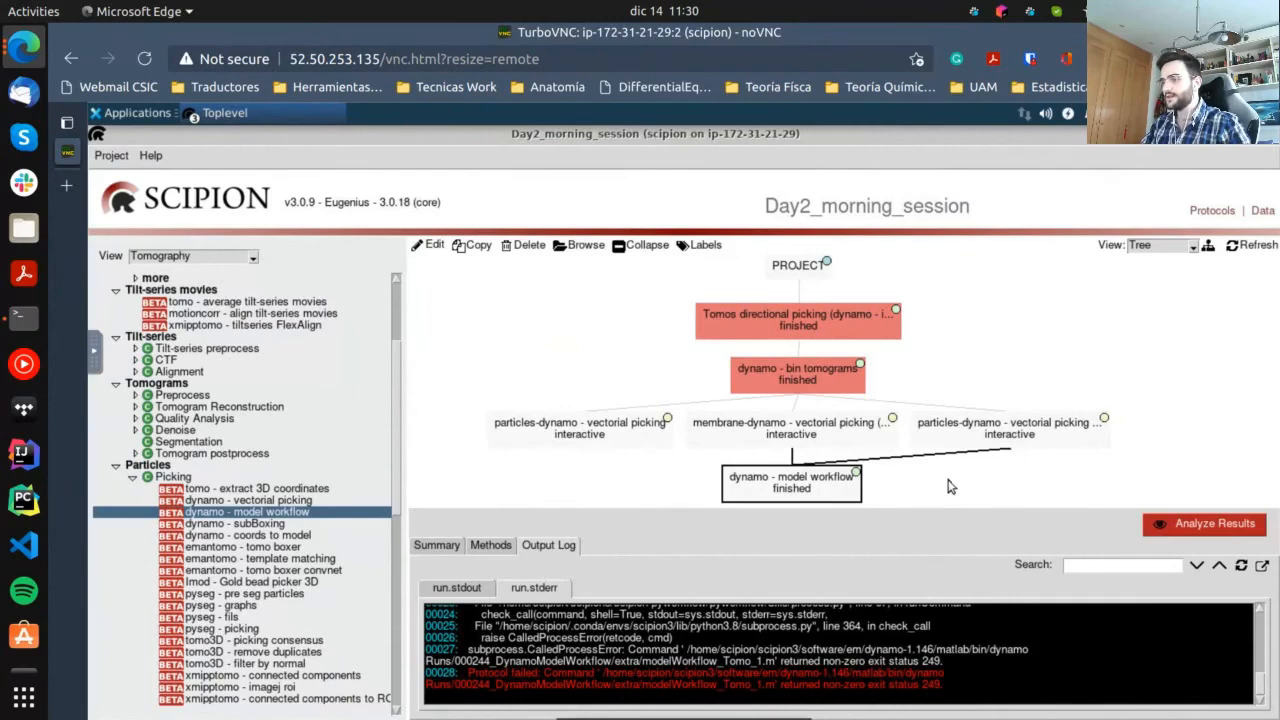
pyautogui.click(440, 548)
pyautogui.click(546, 548)
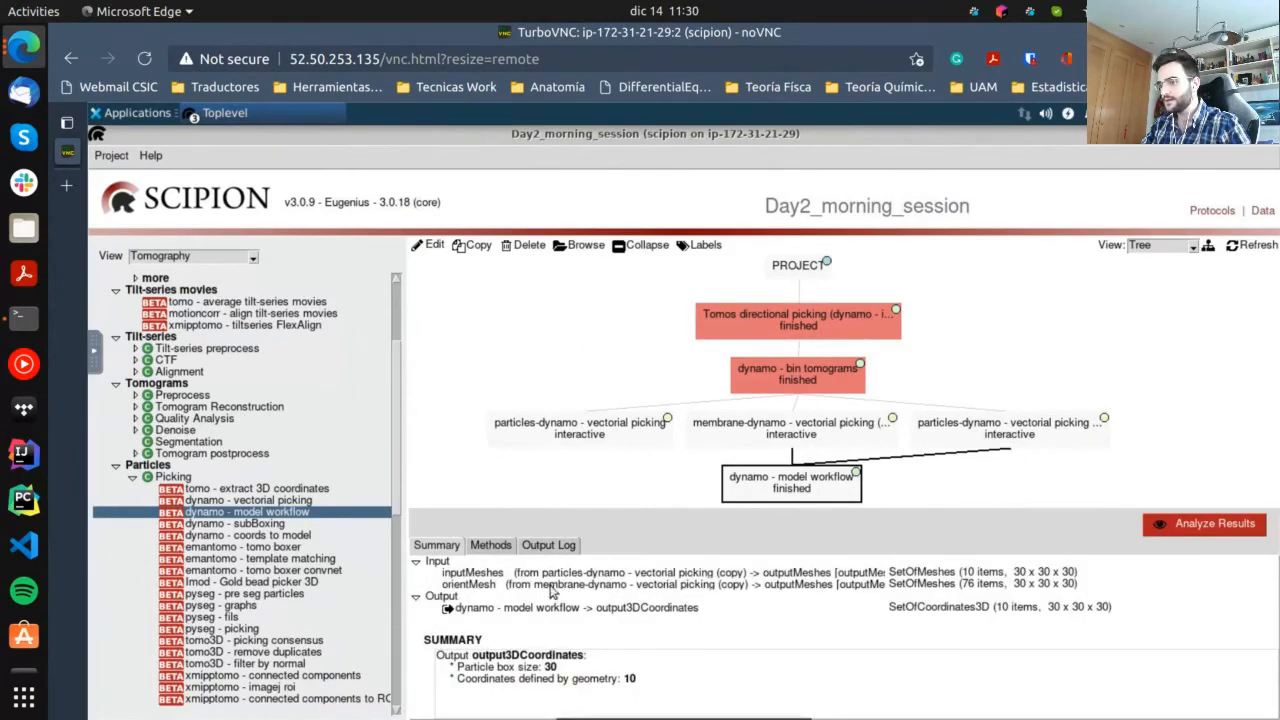
pyautogui.scroll(6, 590, 652)
pyautogui.scroll(-6, 597, 655)
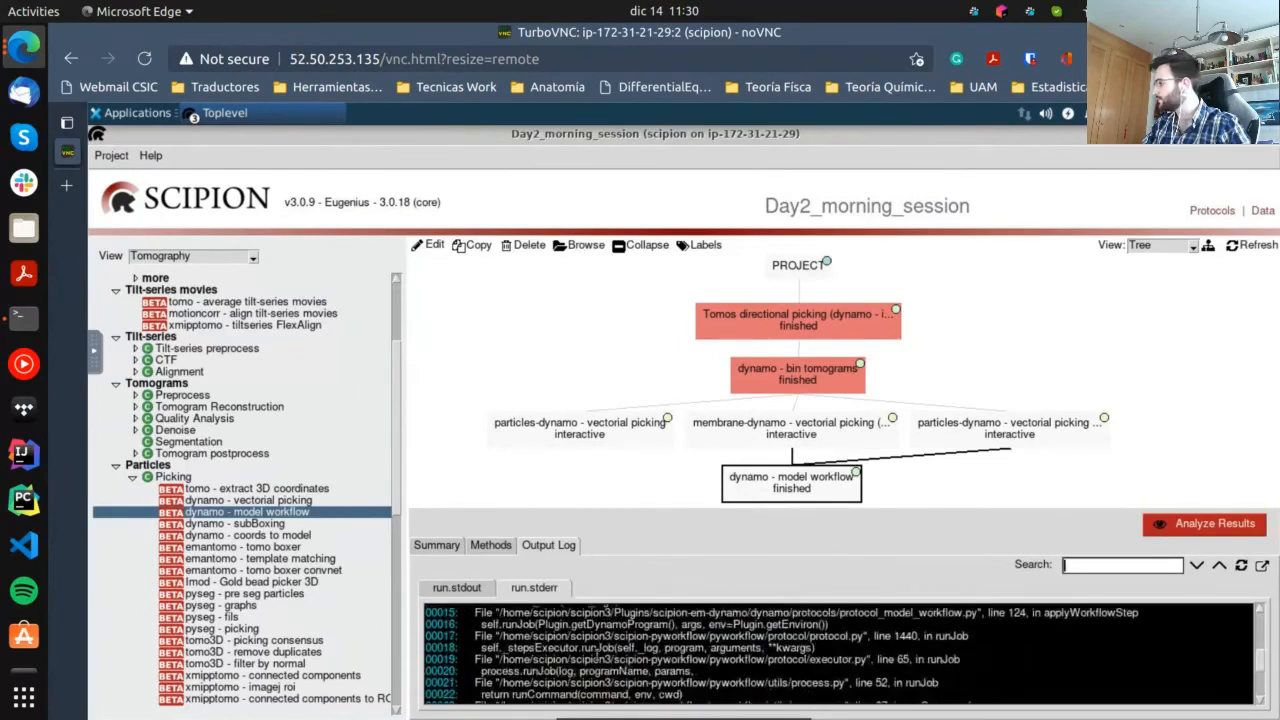
# Reopen the dynamo - model workflow run, set its run mode to Restart and execute it again
pyautogui.doubleClick(800, 496)
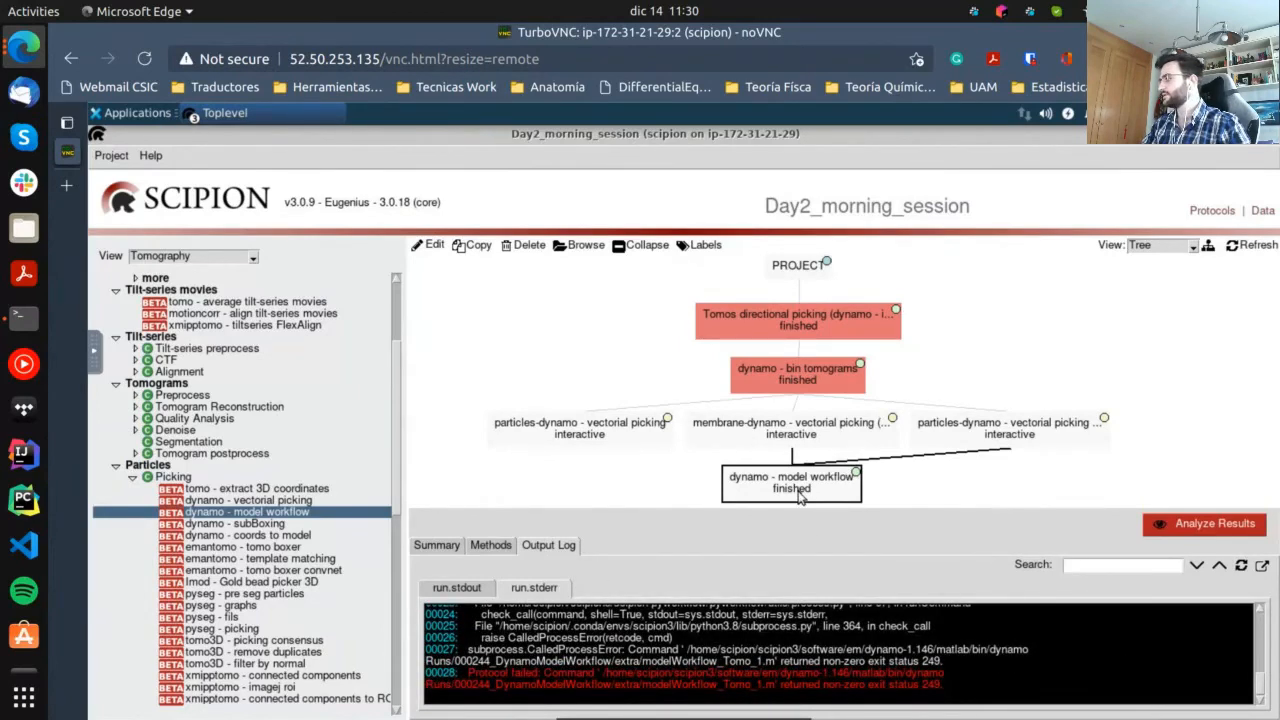
pyautogui.moveTo(500, 256); pyautogui.dragTo(640, 162)
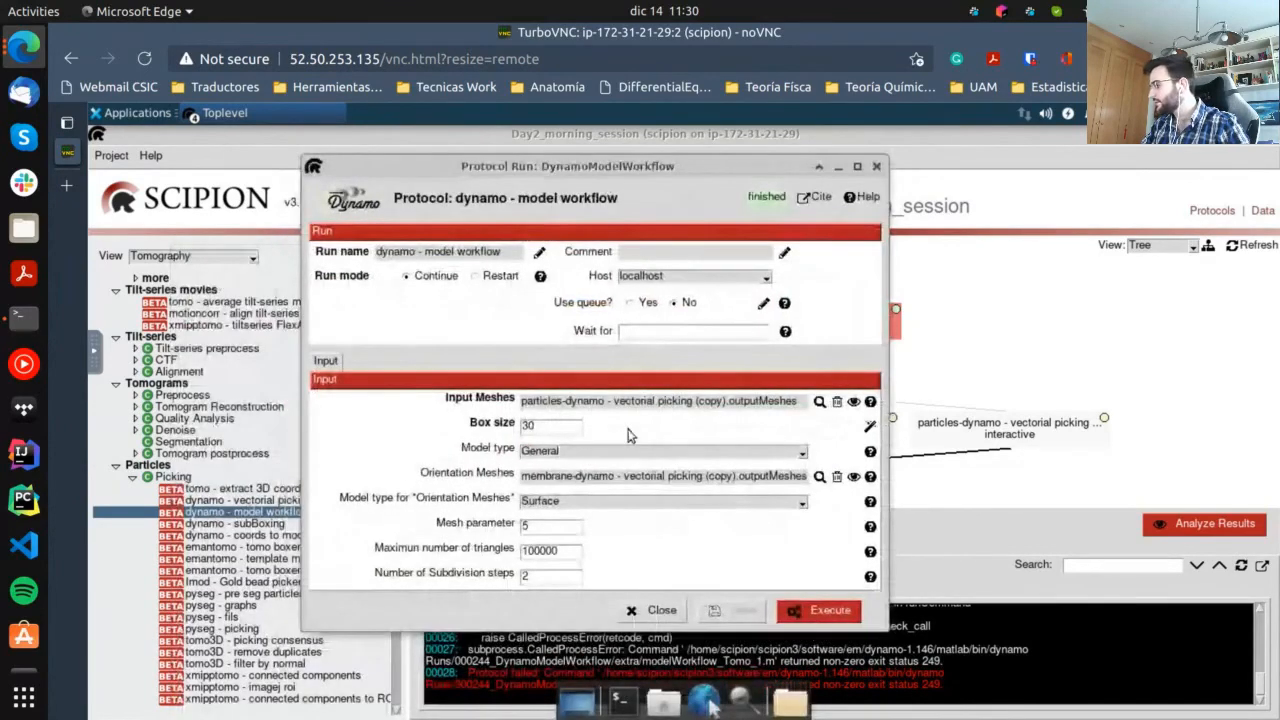
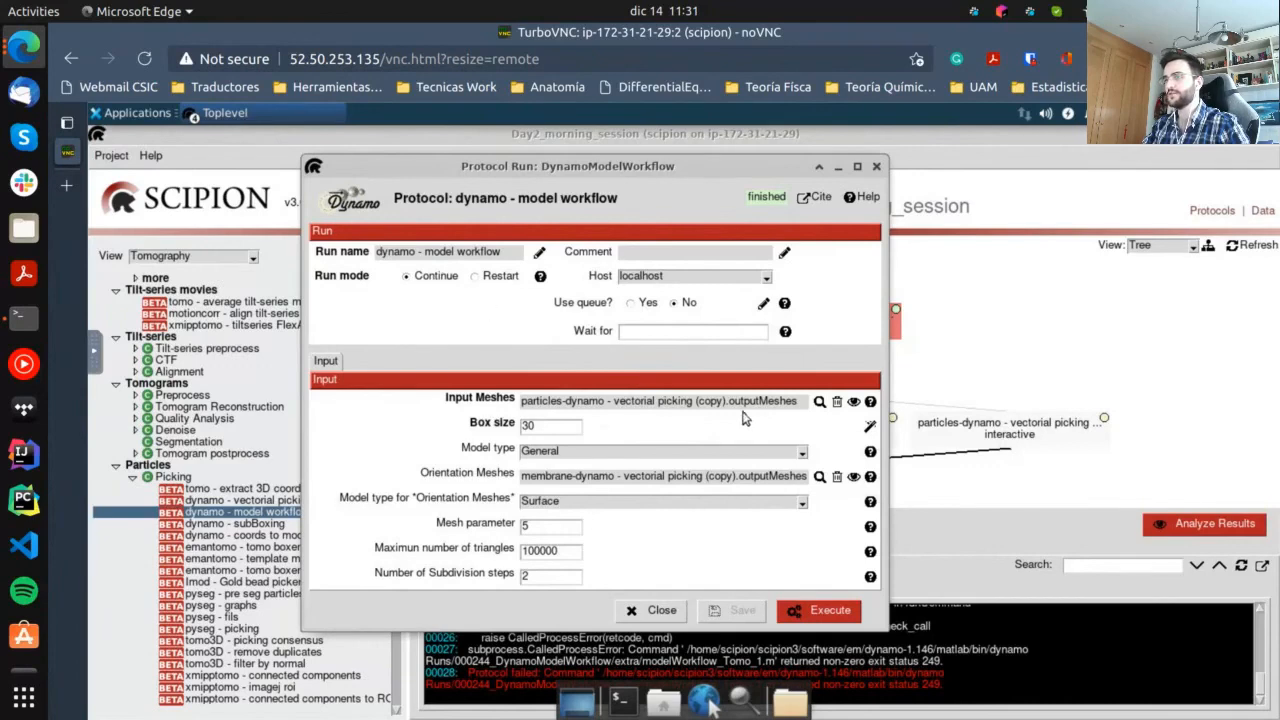
pyautogui.click(477, 280)
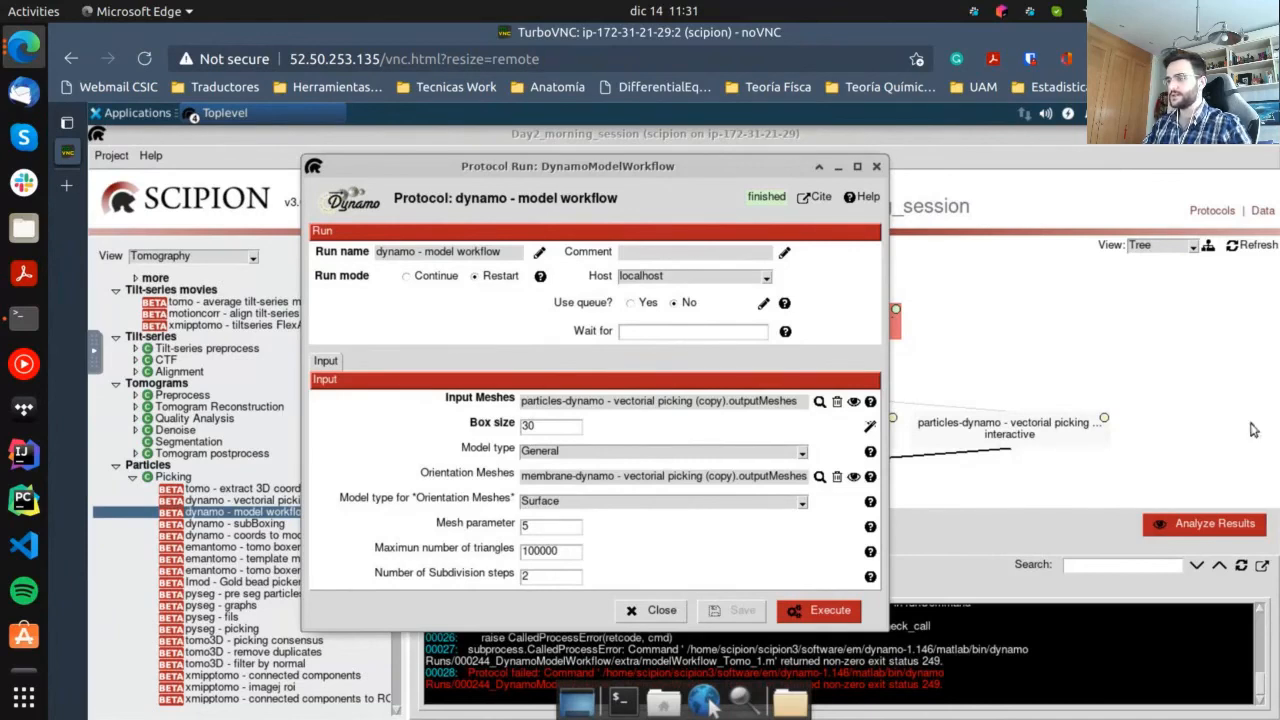
pyautogui.click(815, 614)
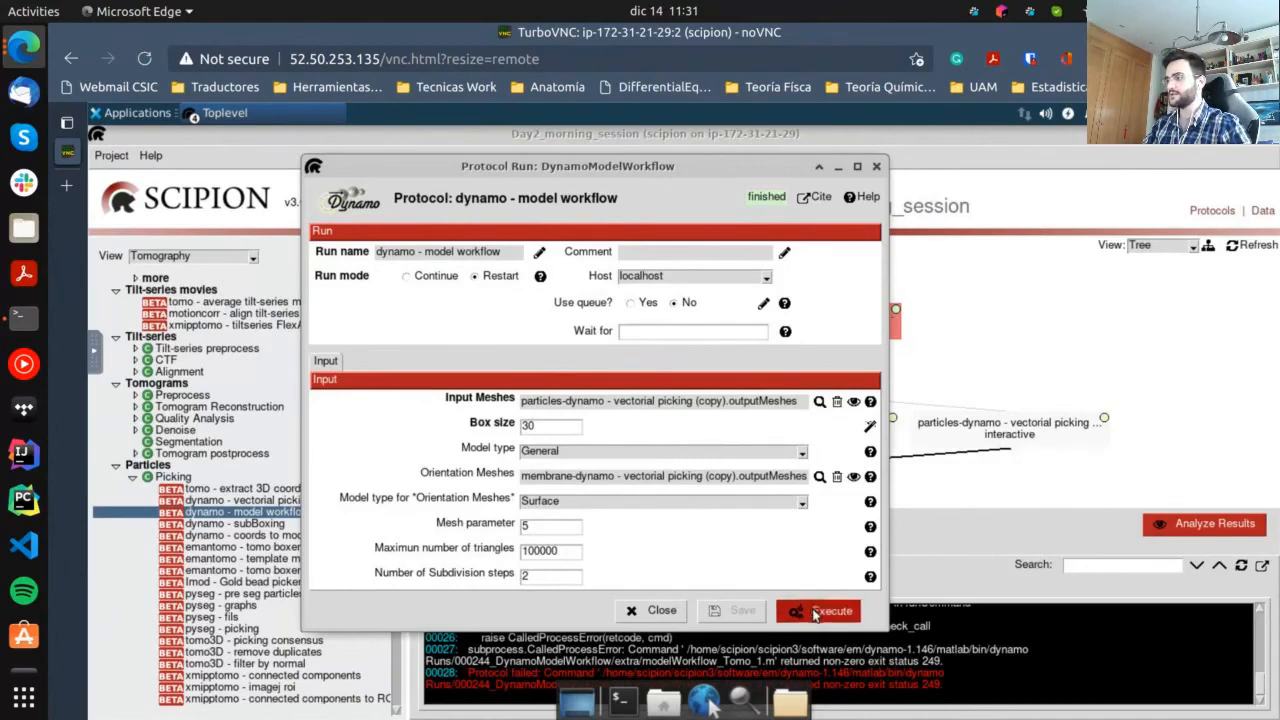
pyautogui.click(478, 368)
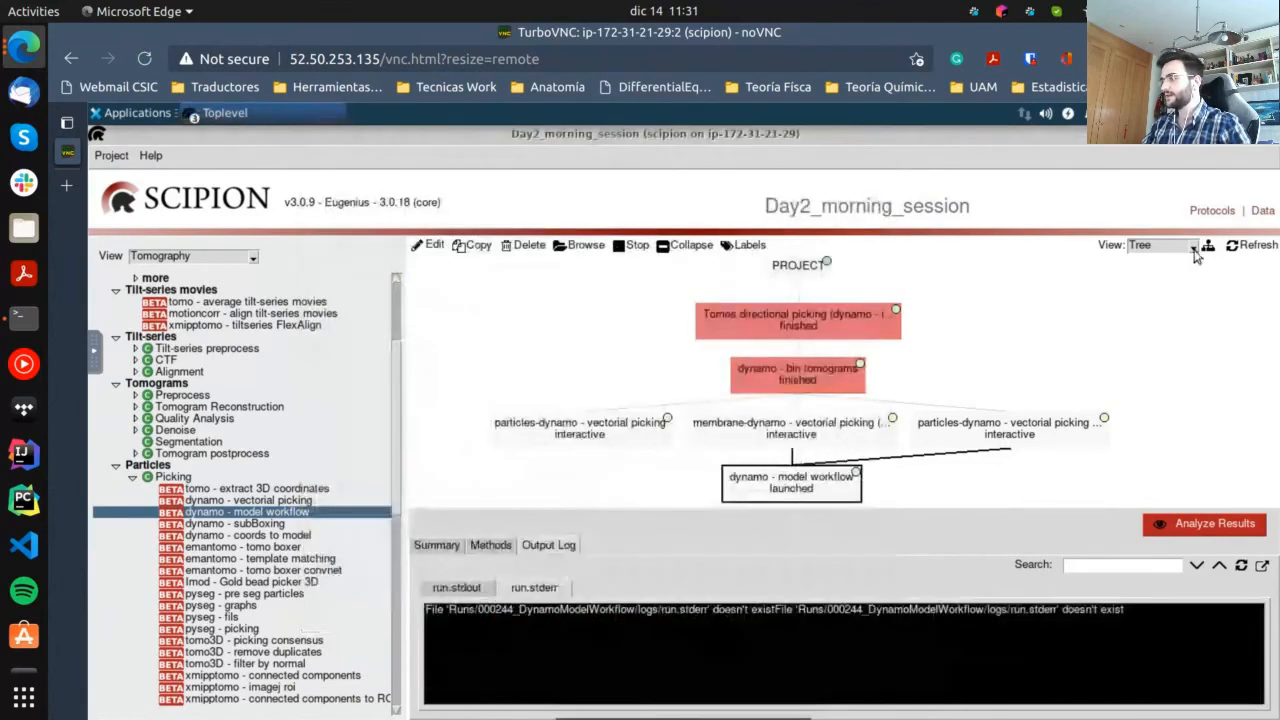
# Review the run settings of the particles-dynamo - vectorial picking copy that feeds the model workflow
pyautogui.click(940, 438)
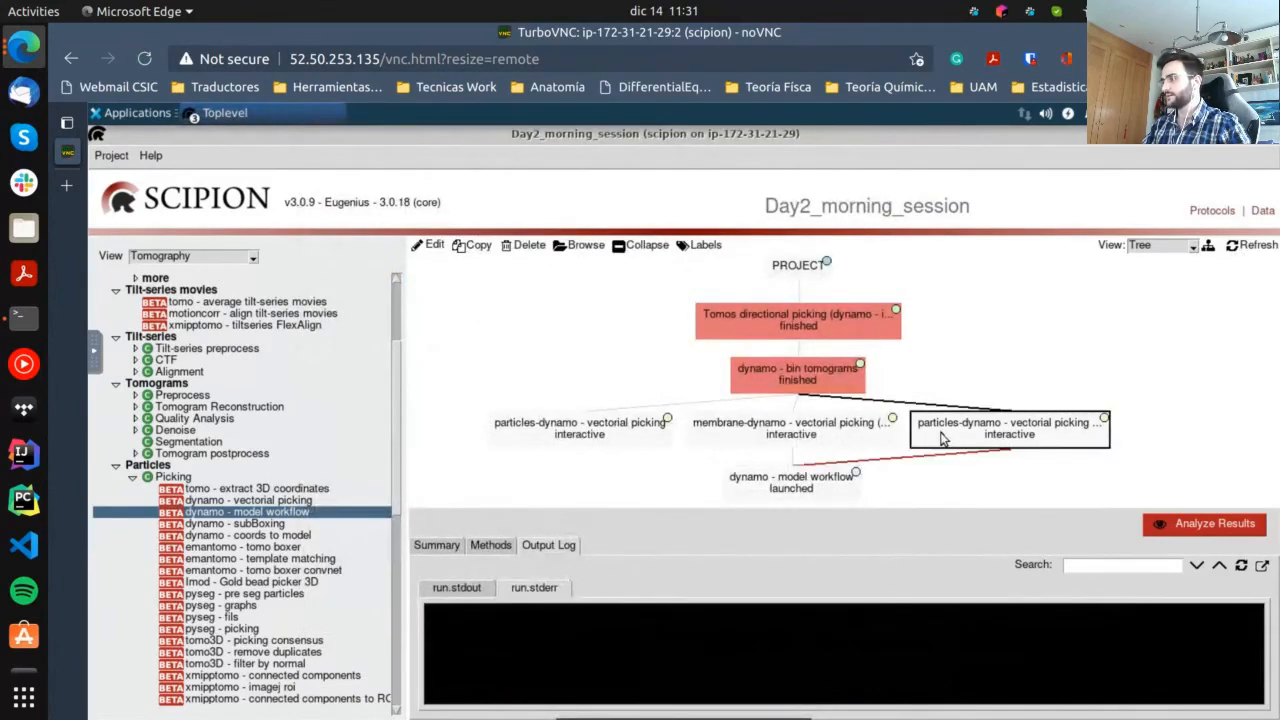
pyautogui.doubleClick(1020, 432)
pyautogui.moveTo(710, 705)
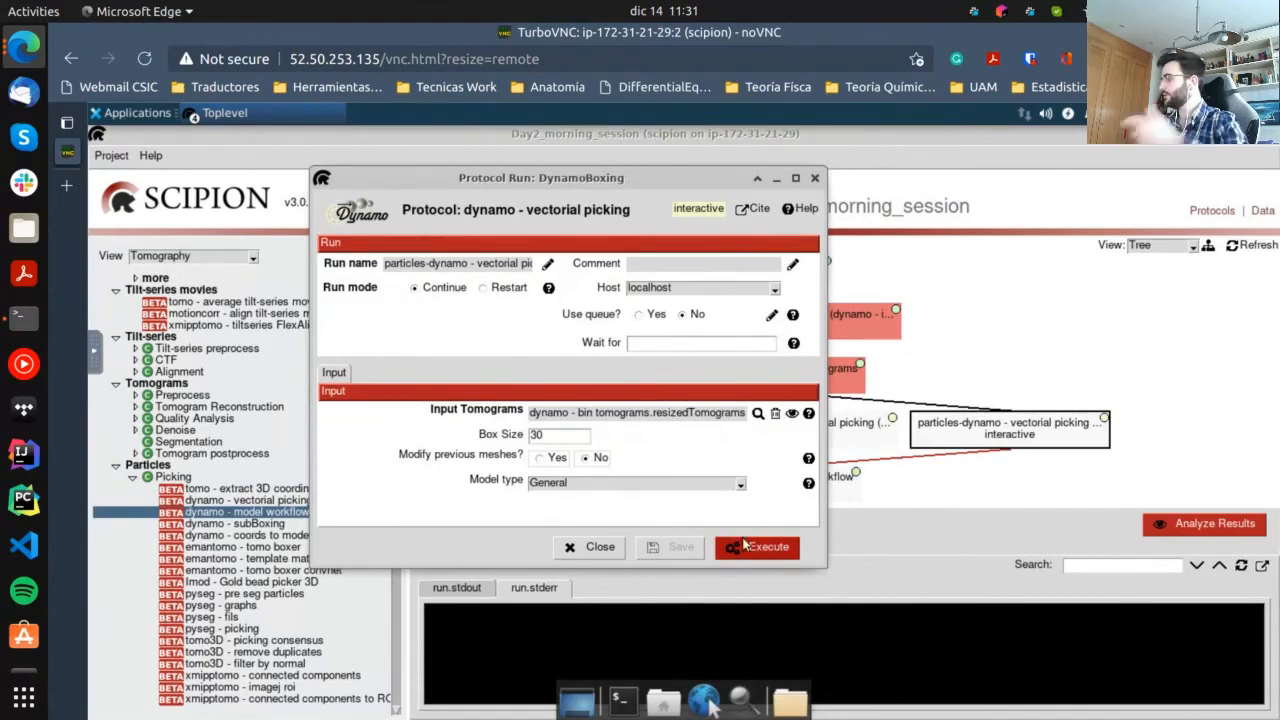
pyautogui.click(755, 544)
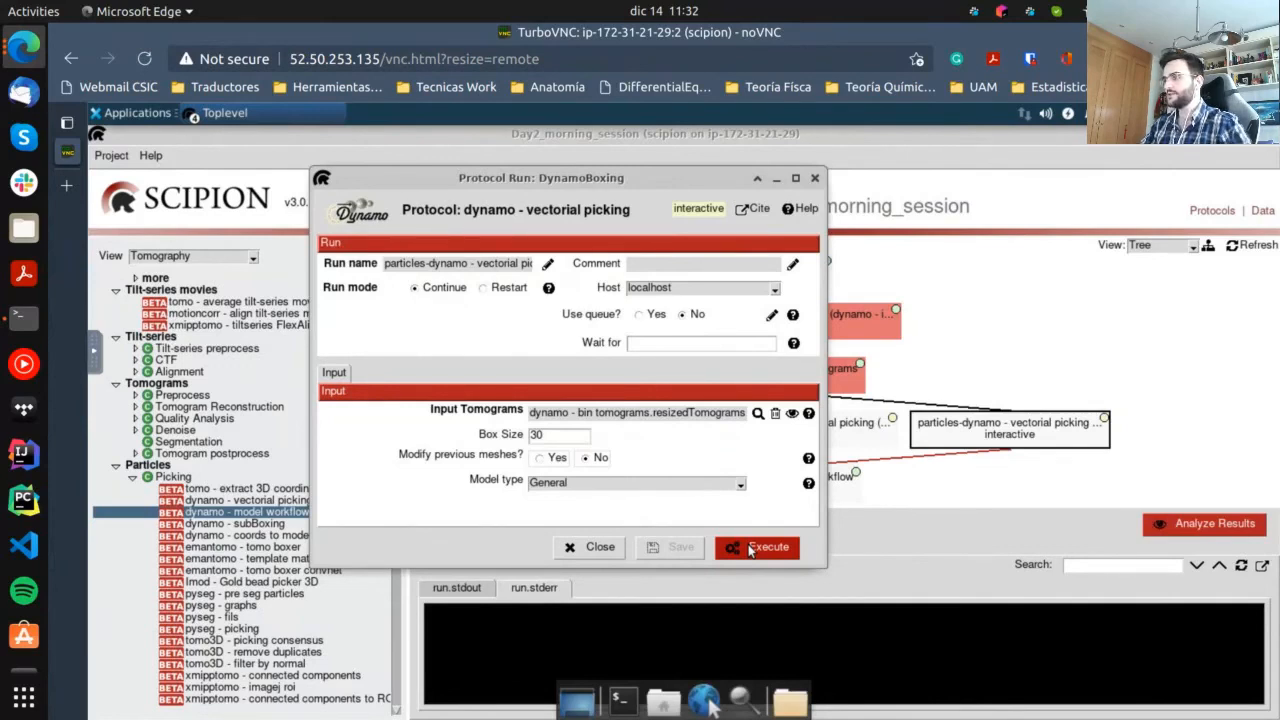
pyautogui.click(750, 550)
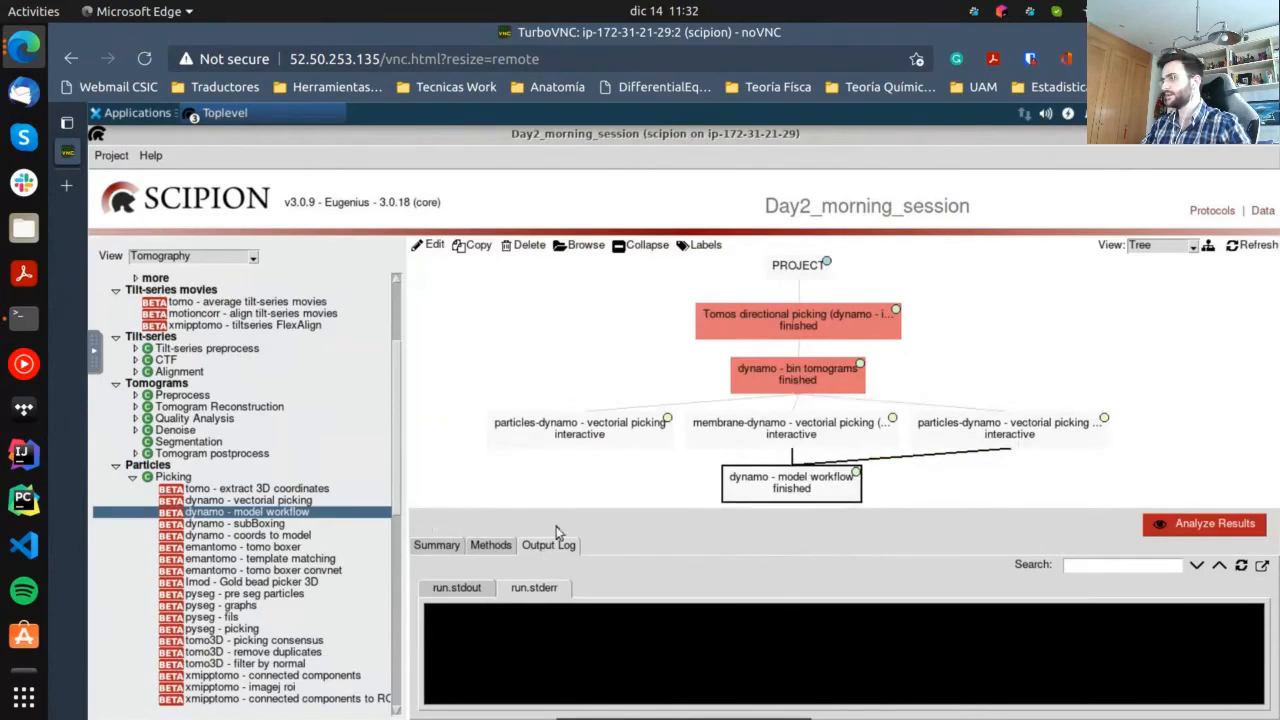
# Compare the summaries of dynamo - model workflow and the original particles-dynamo - vectorial picking run
pyautogui.click(458, 546)
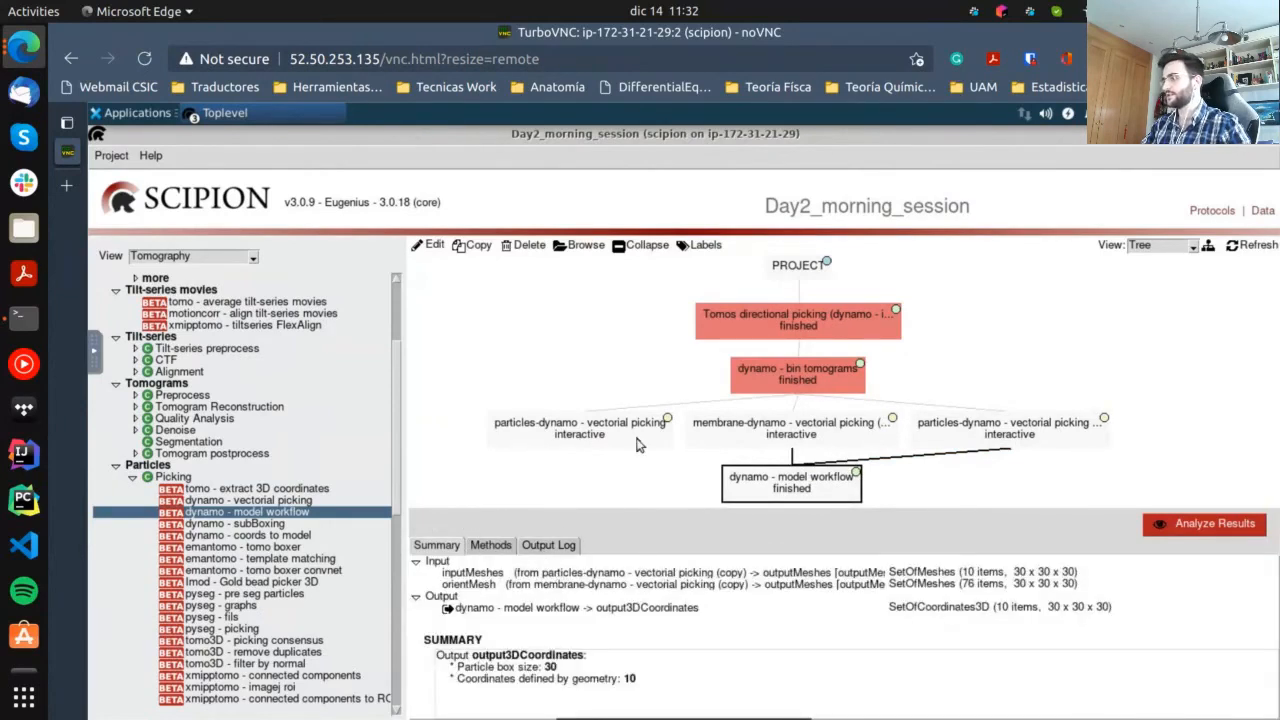
pyautogui.click(574, 432)
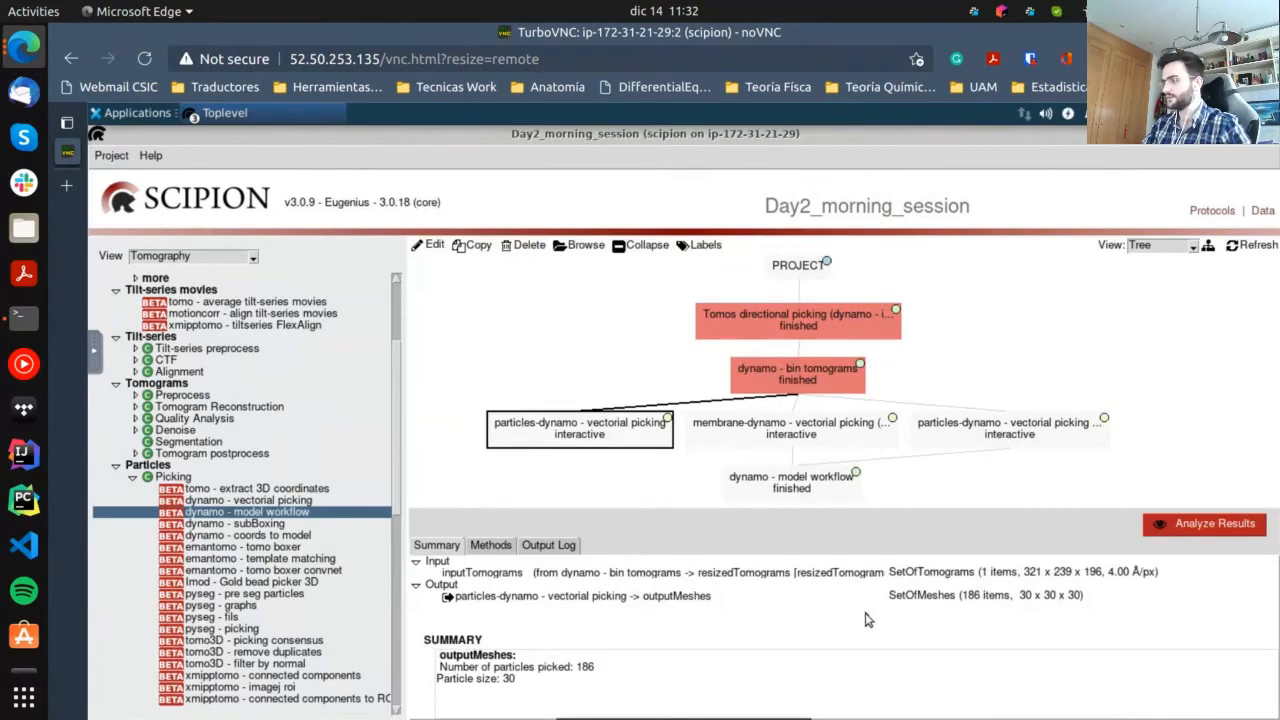
pyautogui.click(820, 495)
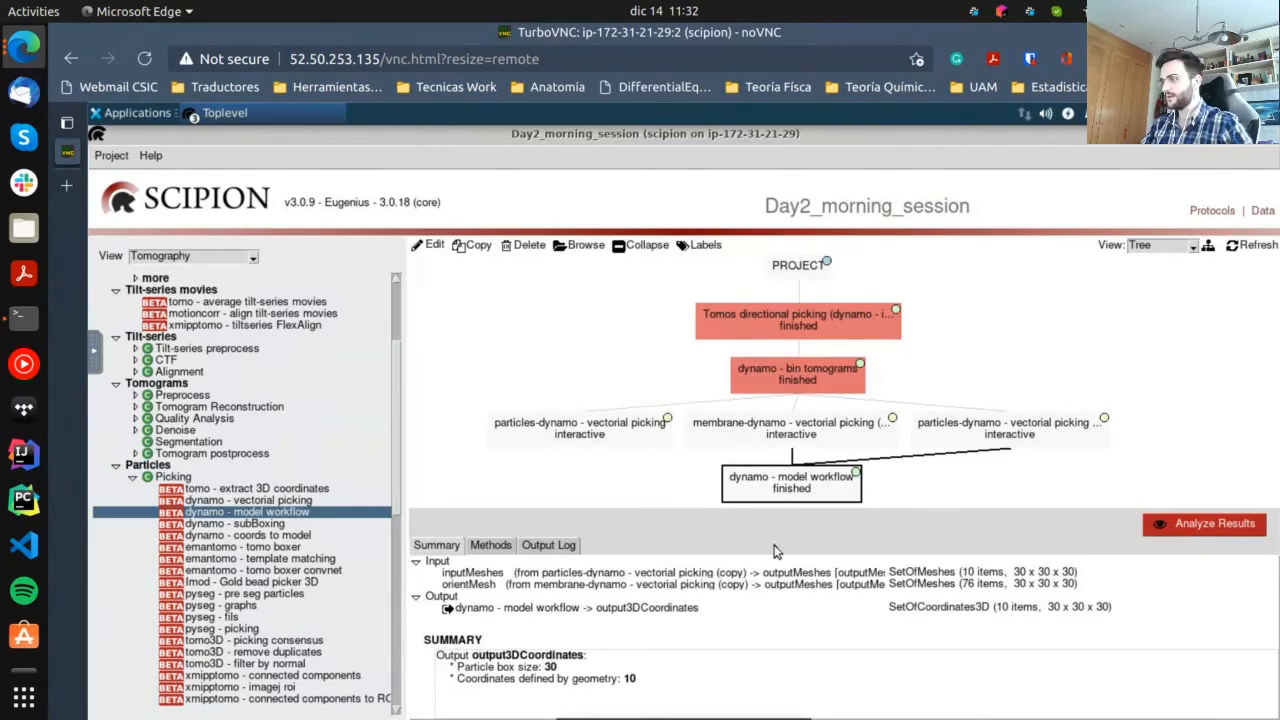
# Delete the original unconnected particles-dynamo - vectorial picking run and review the remaining membrane picking and model workflow summaries
pyautogui.click(640, 428)
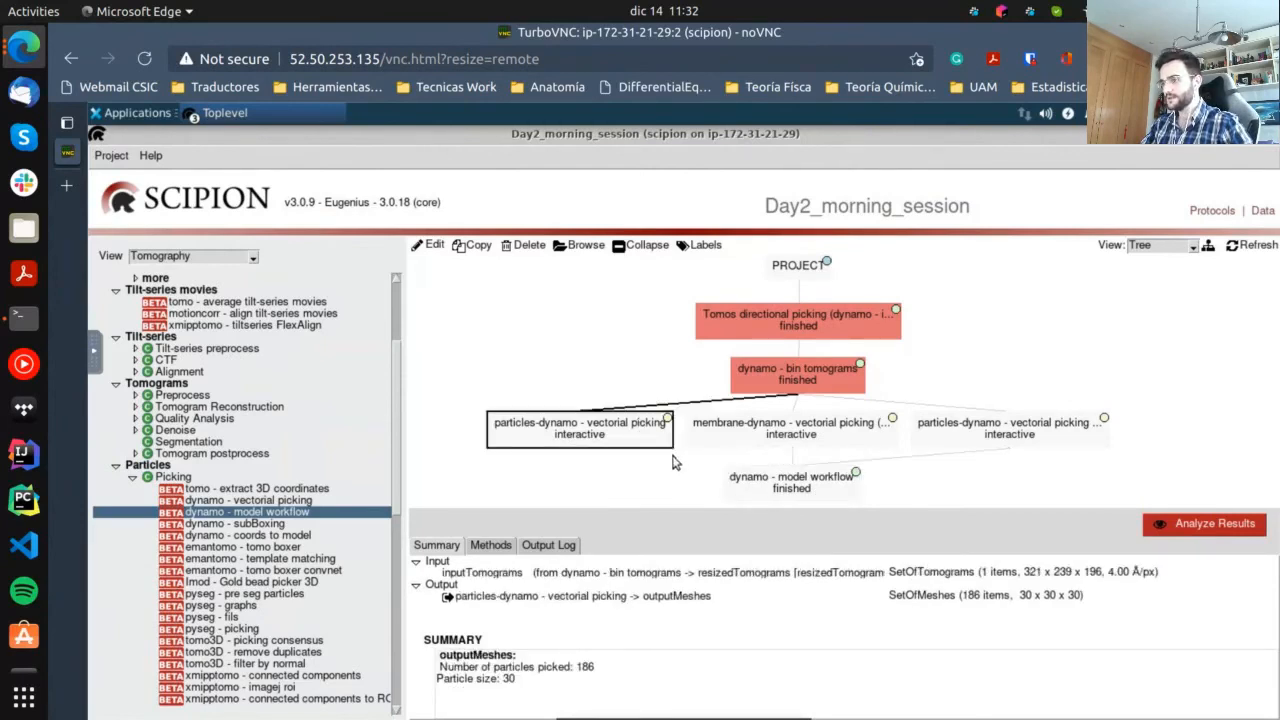
pyautogui.rightClick(645, 443)
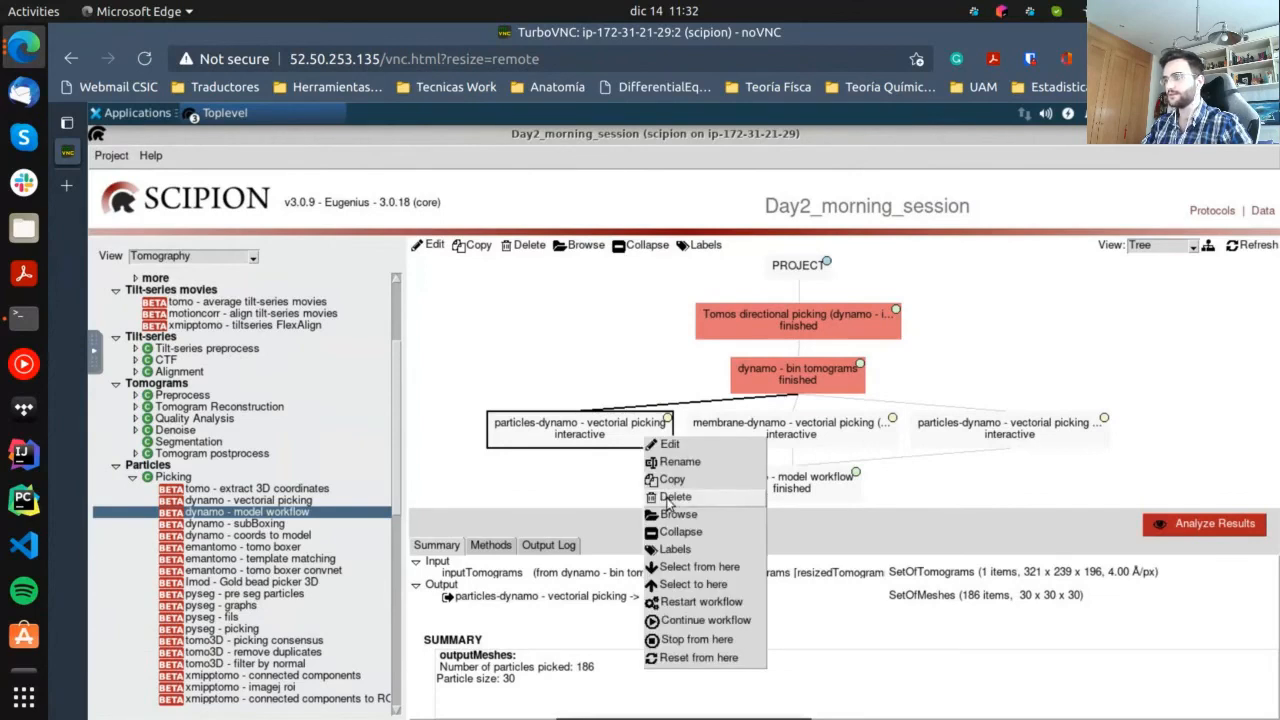
pyautogui.click(652, 487)
pyautogui.click(296, 375)
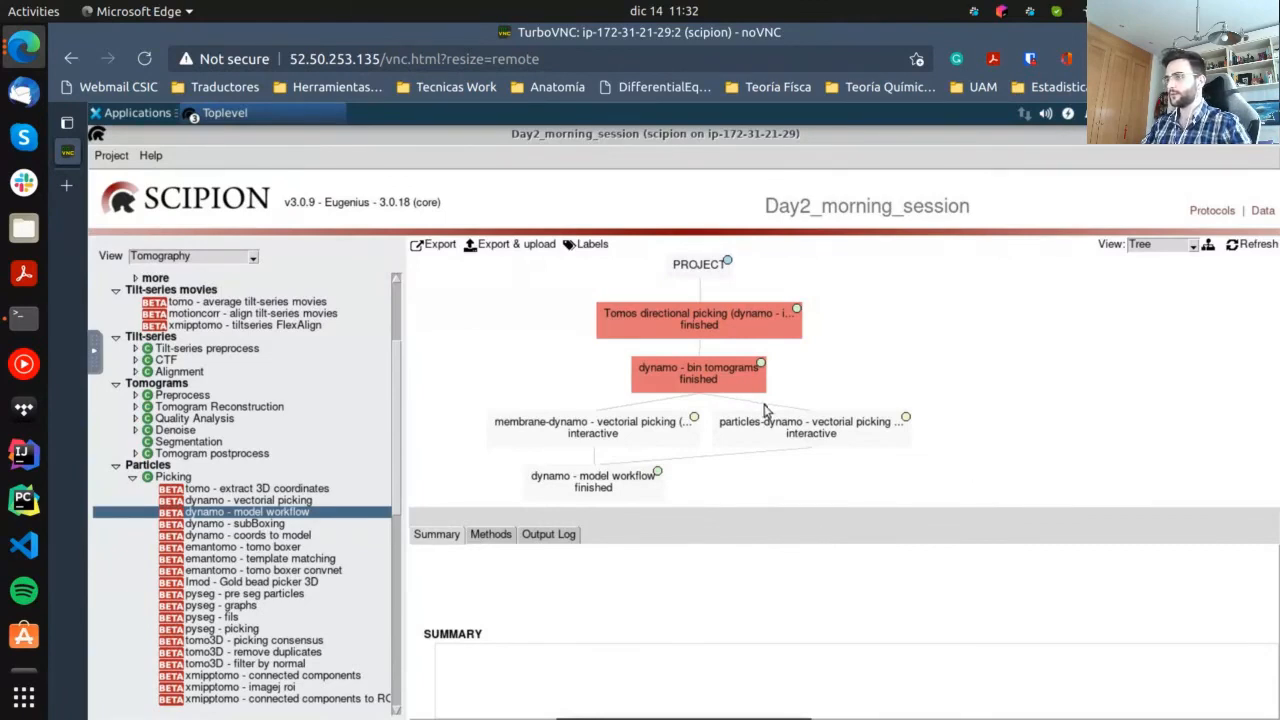
pyautogui.click(652, 432)
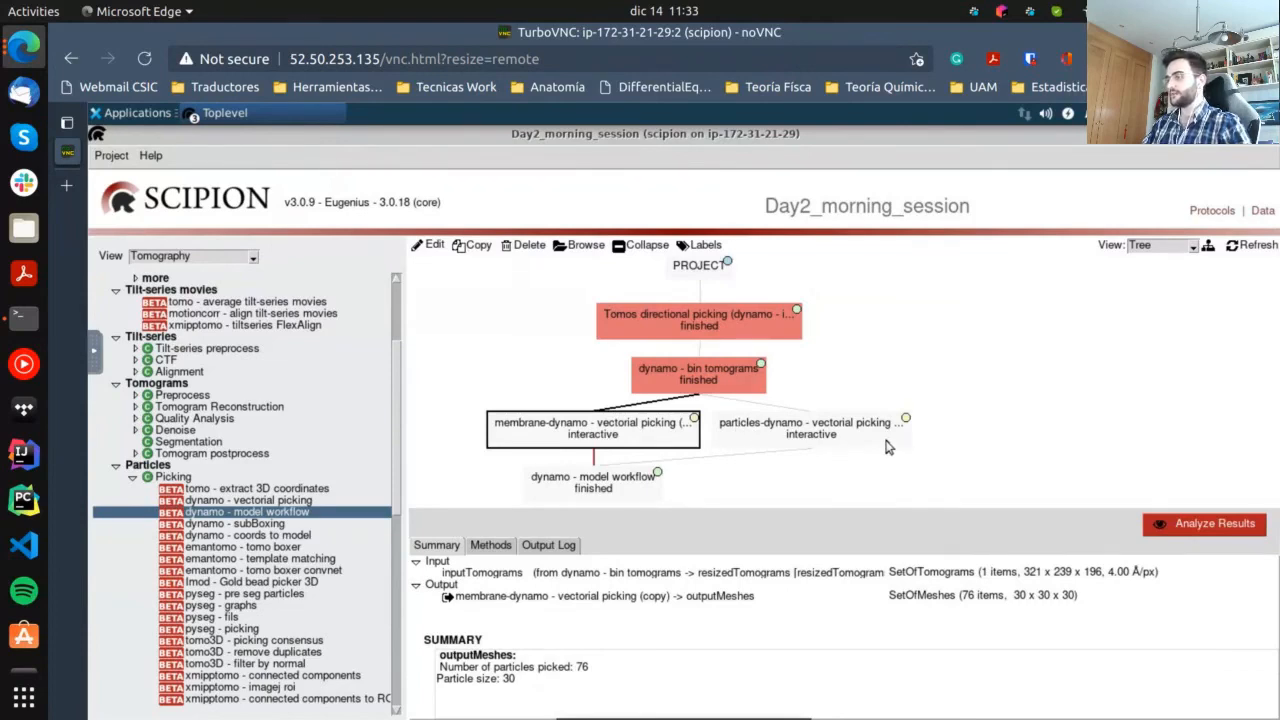
pyautogui.click(645, 484)
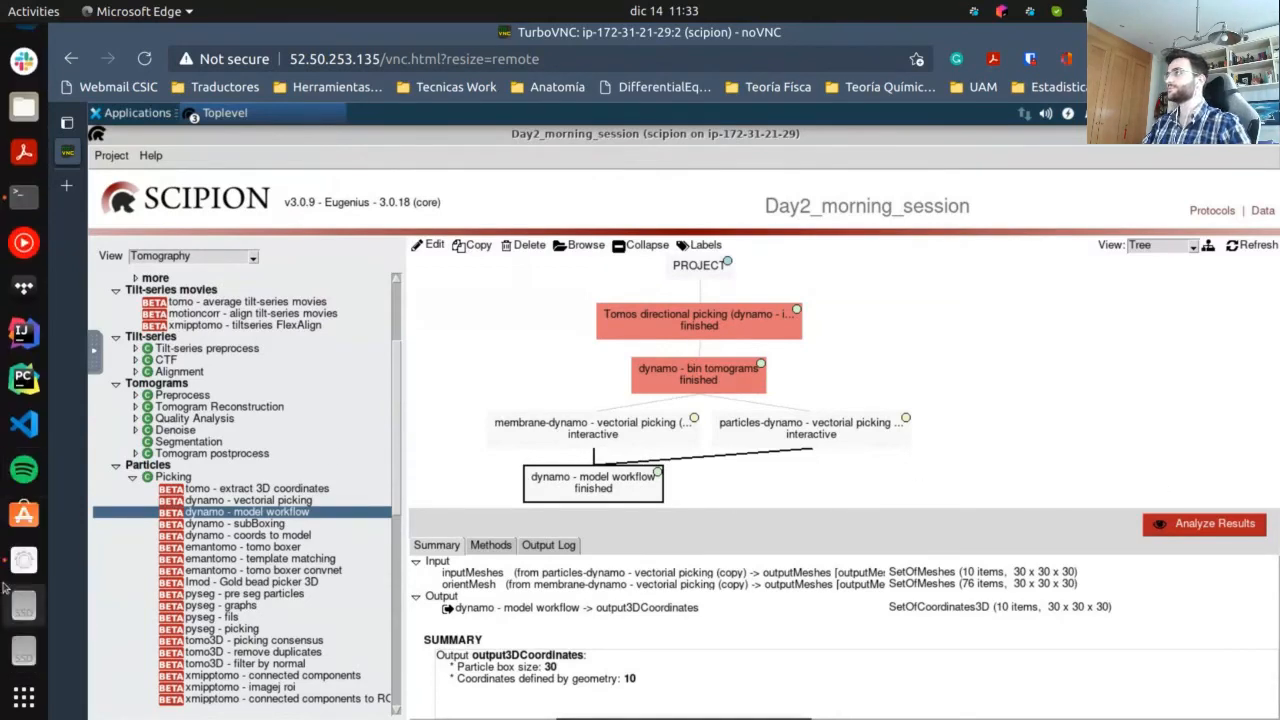
# Switch to the KRDC remote session and open the Day2_PICKING_eman_dynamo project from Scipion's project list
pyautogui.click(24, 560)
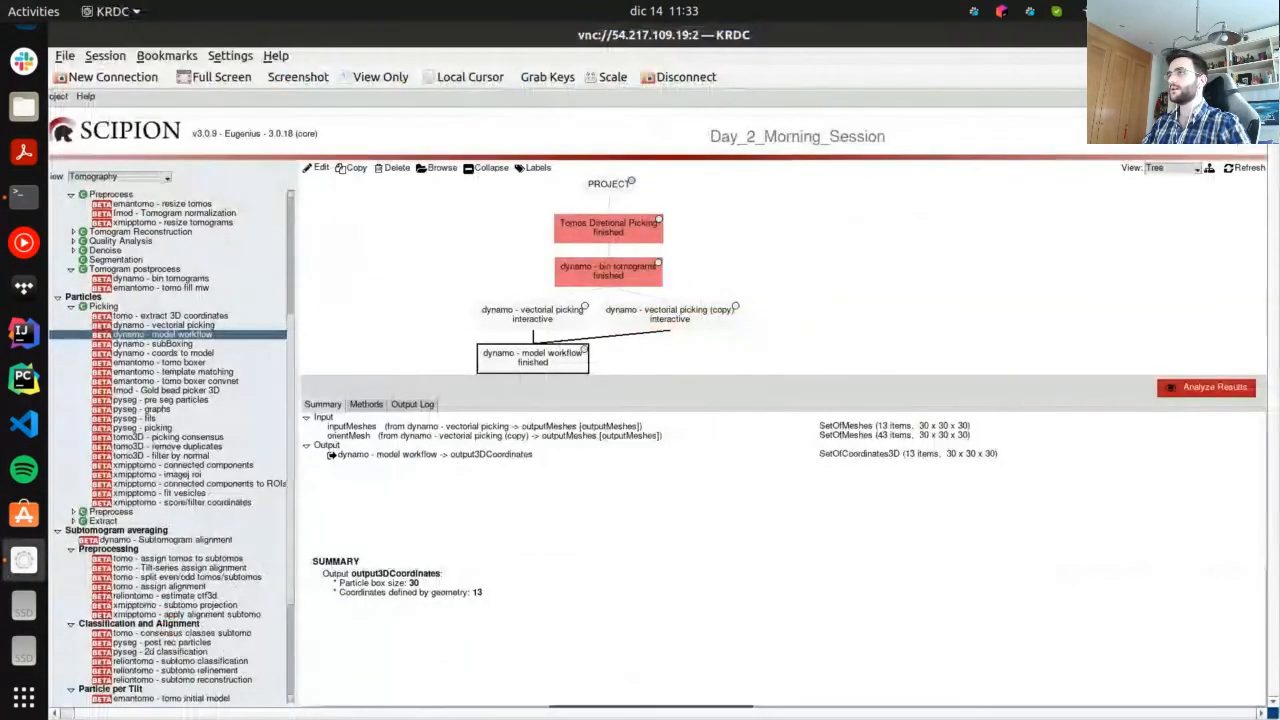
pyautogui.click(1244, 35)
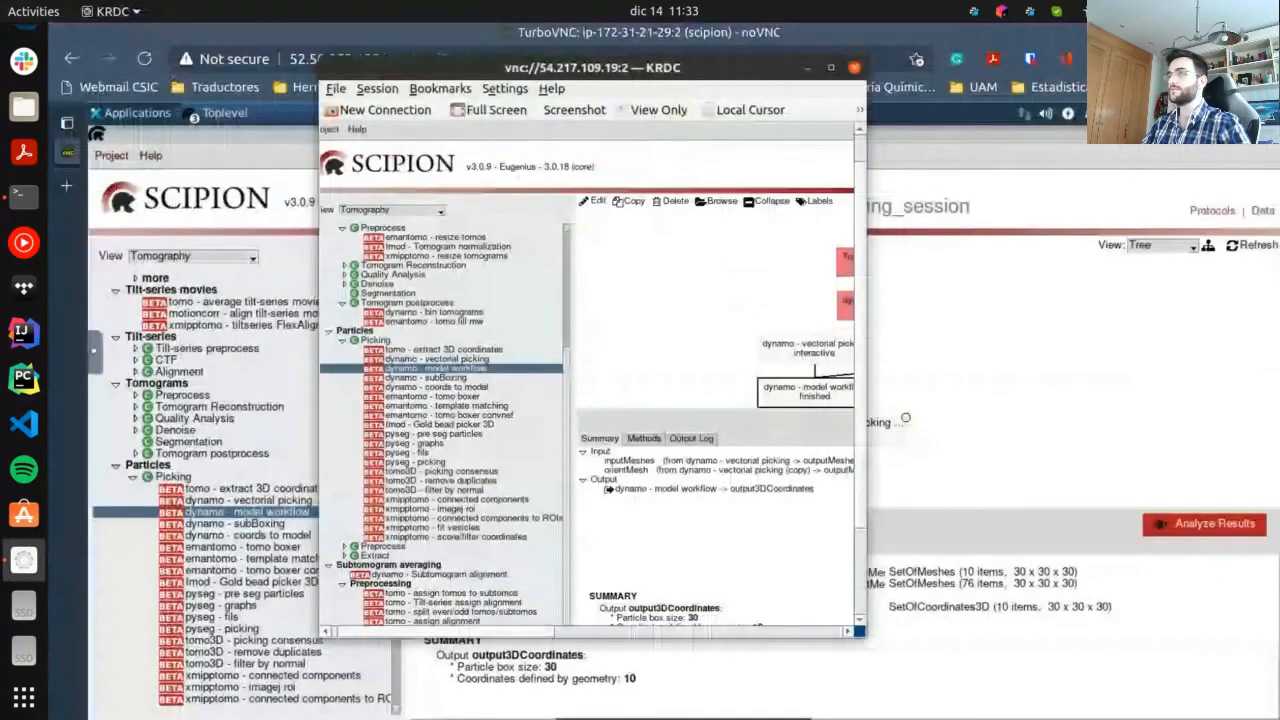
pyautogui.click(831, 67)
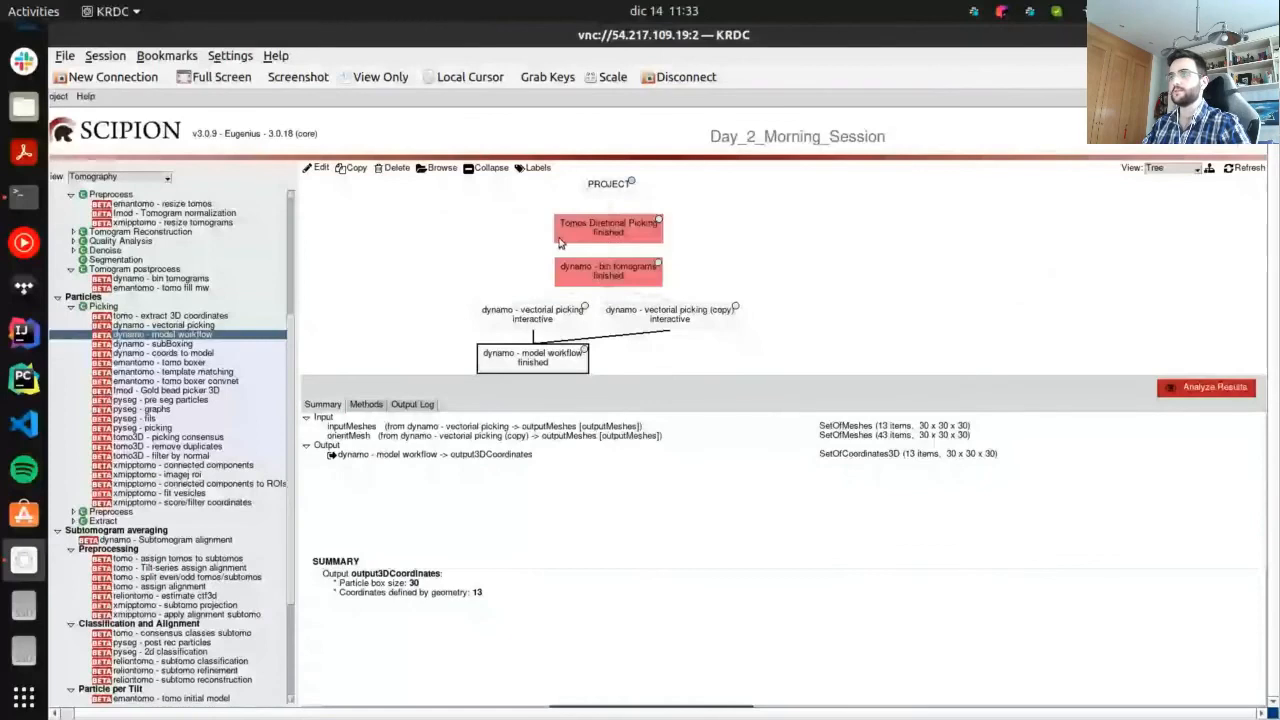
pyautogui.click(12, 48)
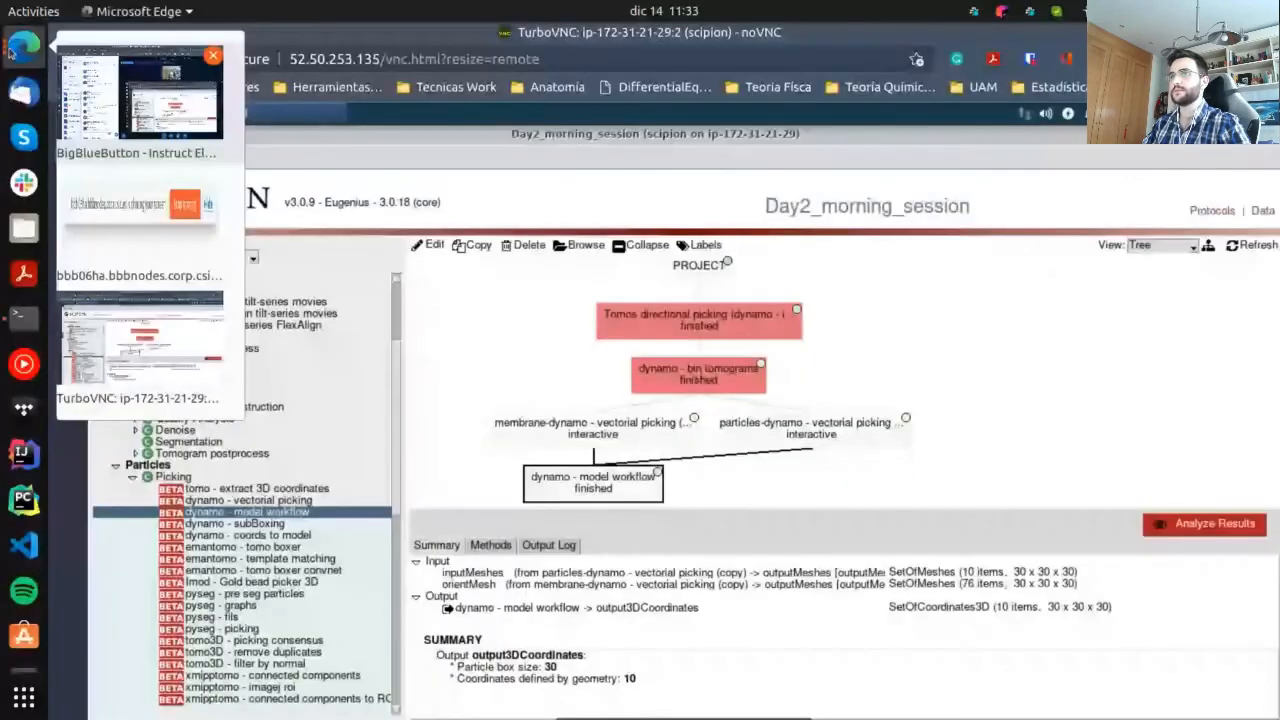
pyautogui.click(98, 115)
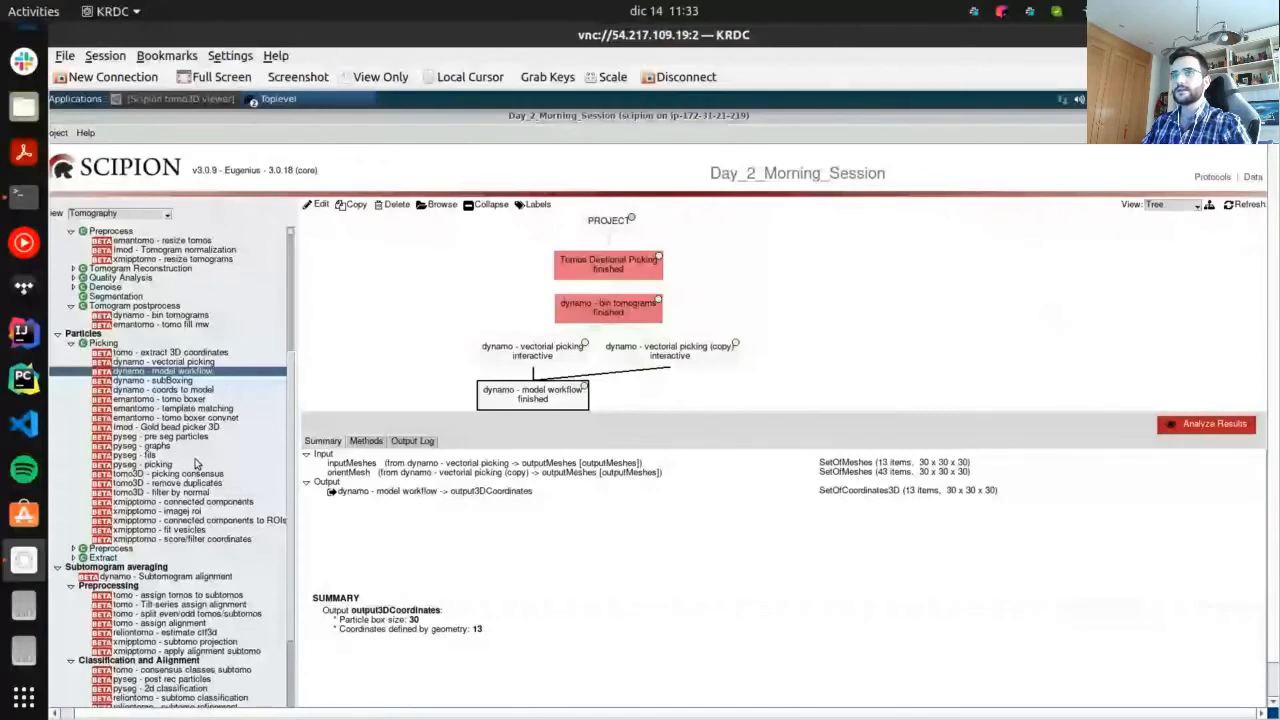
pyautogui.hotkey('ctrl', 'alt', 'd')
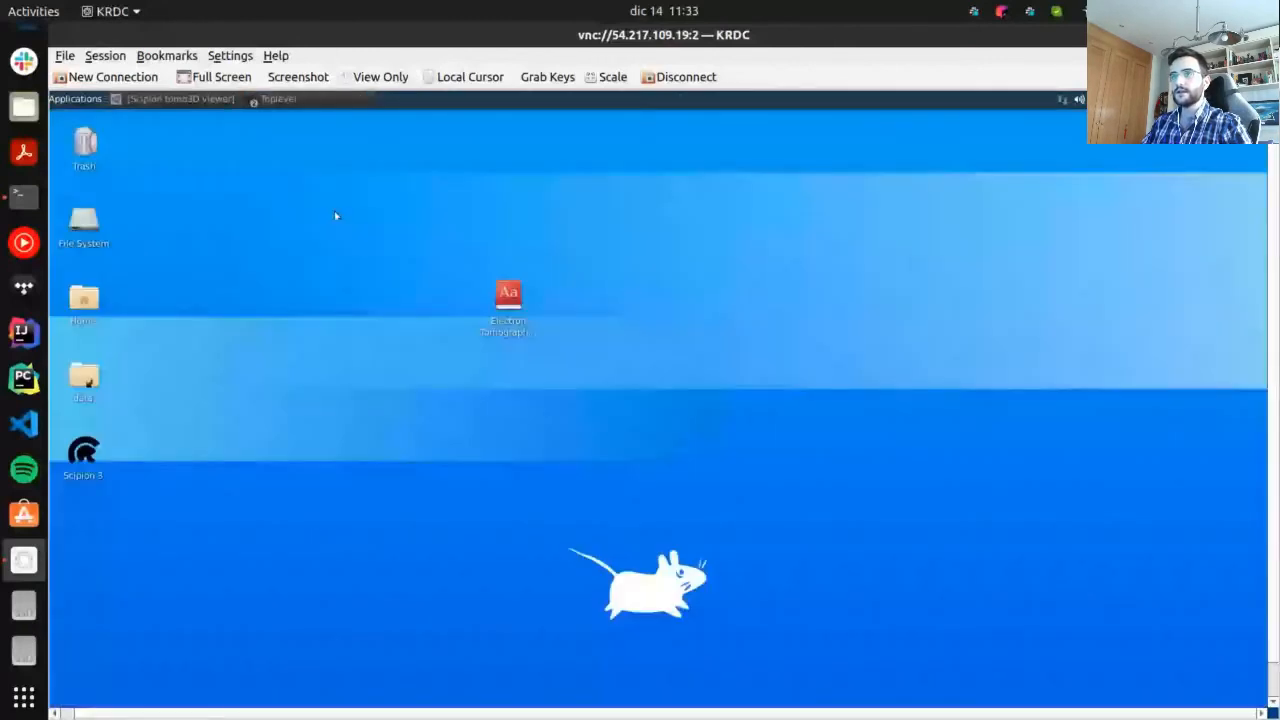
pyautogui.click(262, 98)
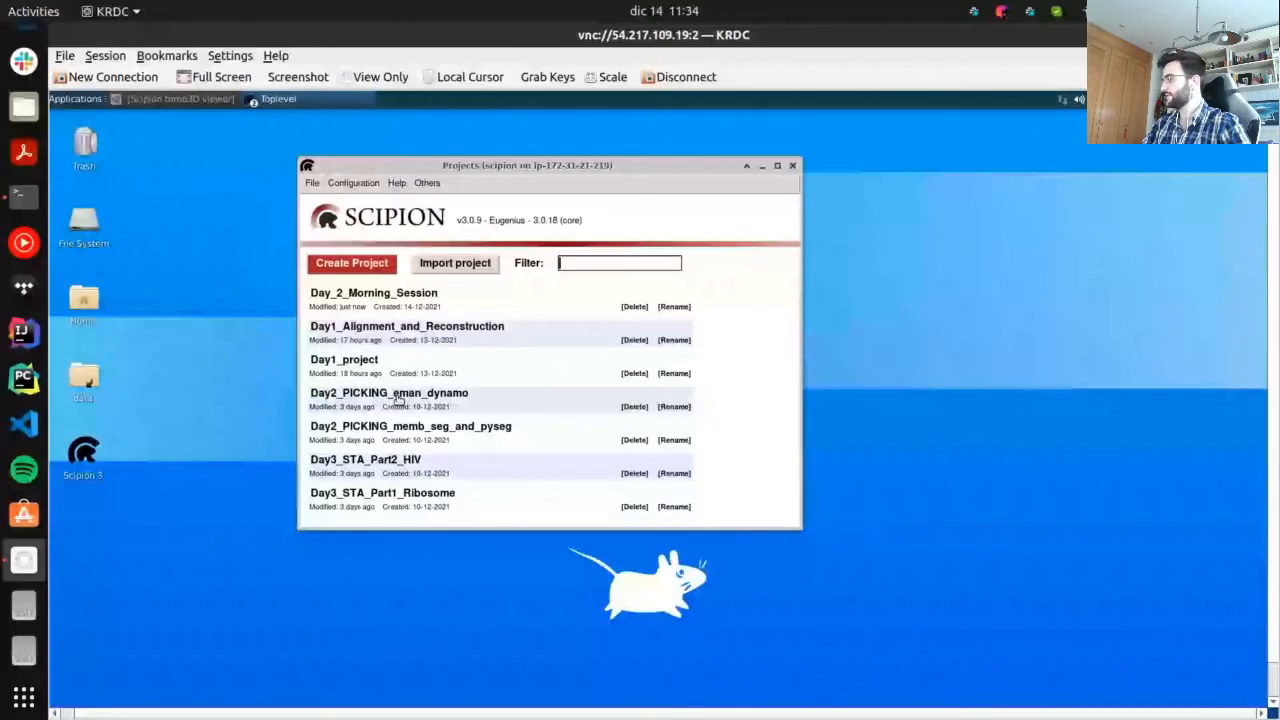
pyautogui.click(397, 395)
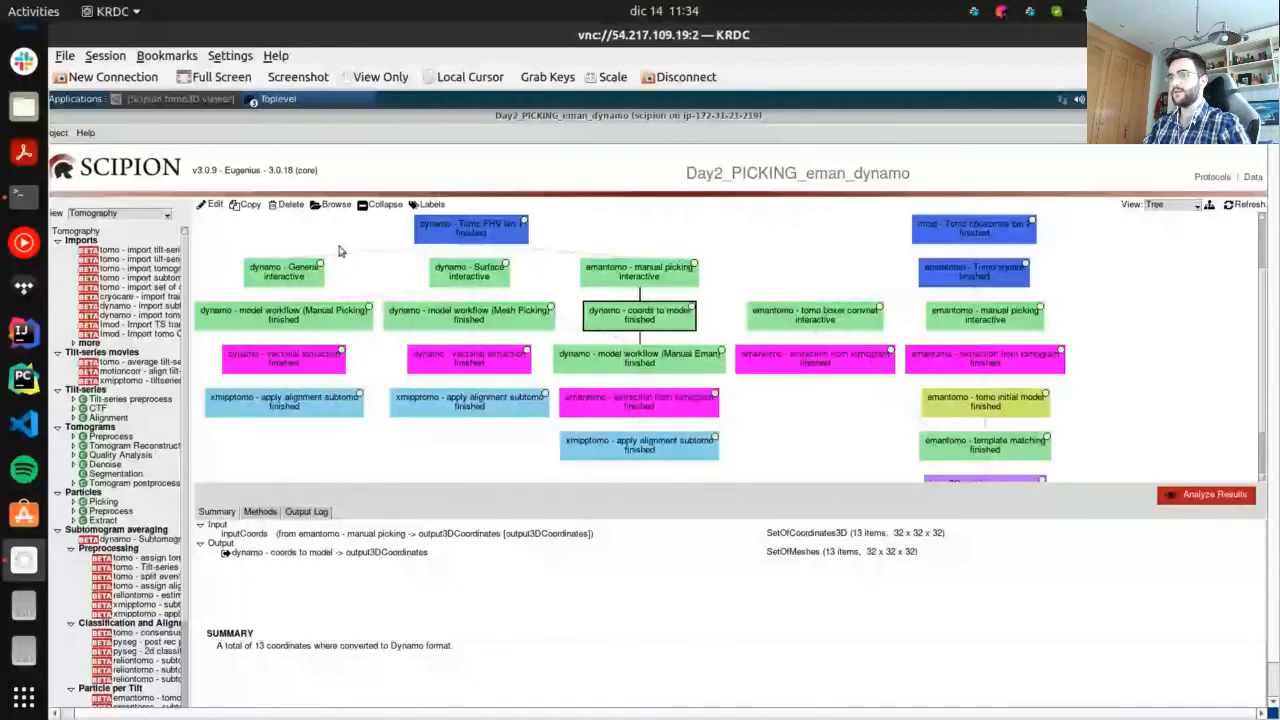
# Inspect the summaries of dynamo - General, dynamo - Surface, model workflow (Manual Picking) and the mesh-picking branch's xmipptomo - apply alignment subtomo
pyautogui.click(264, 268)
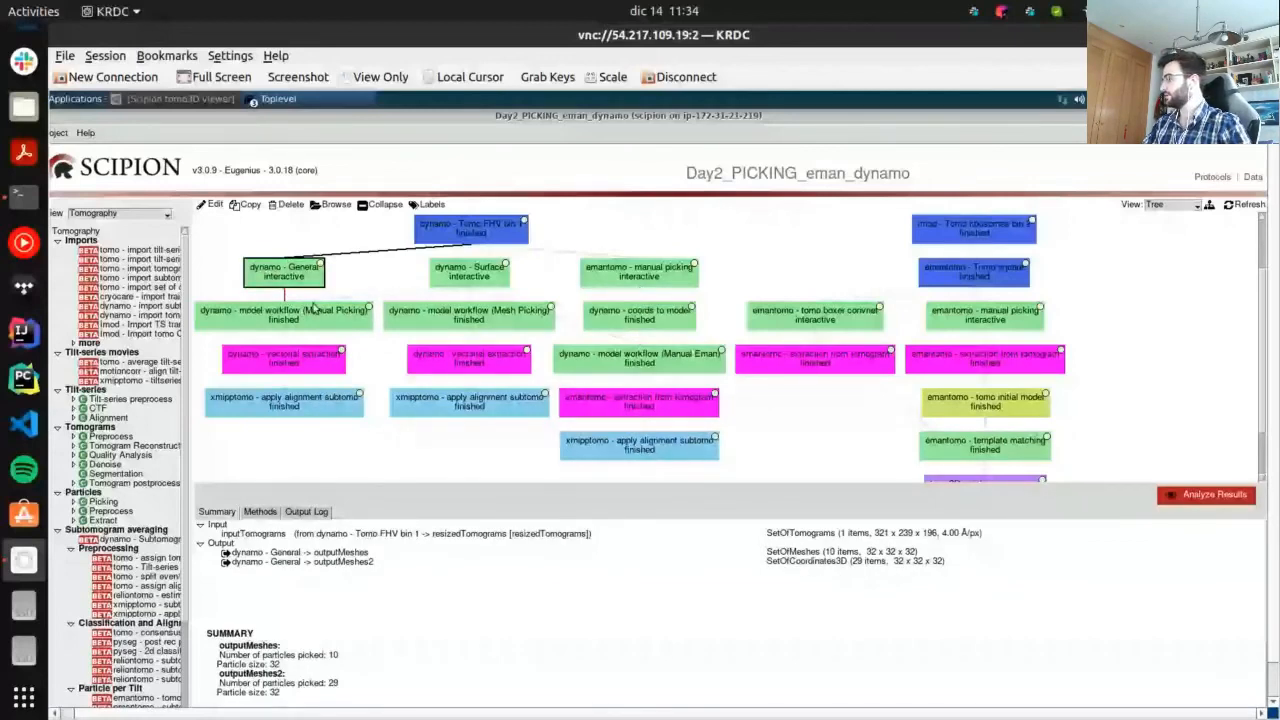
pyautogui.click(461, 260)
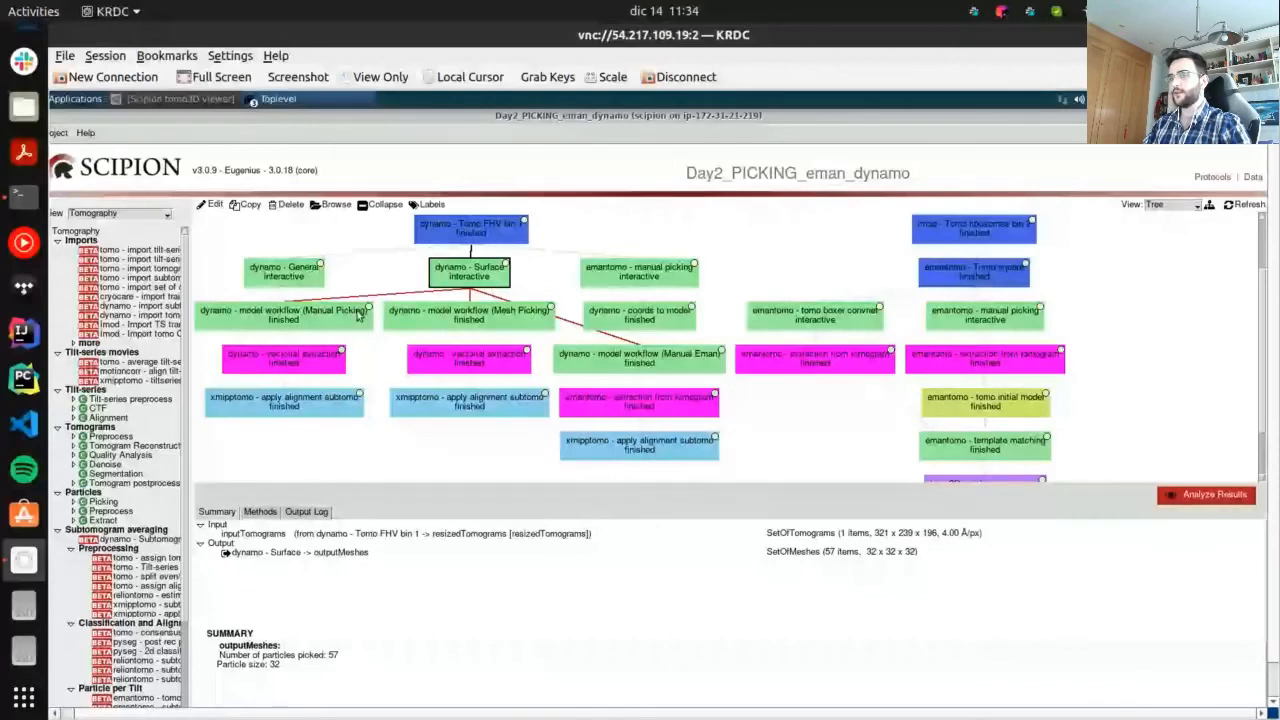
pyautogui.click(255, 303)
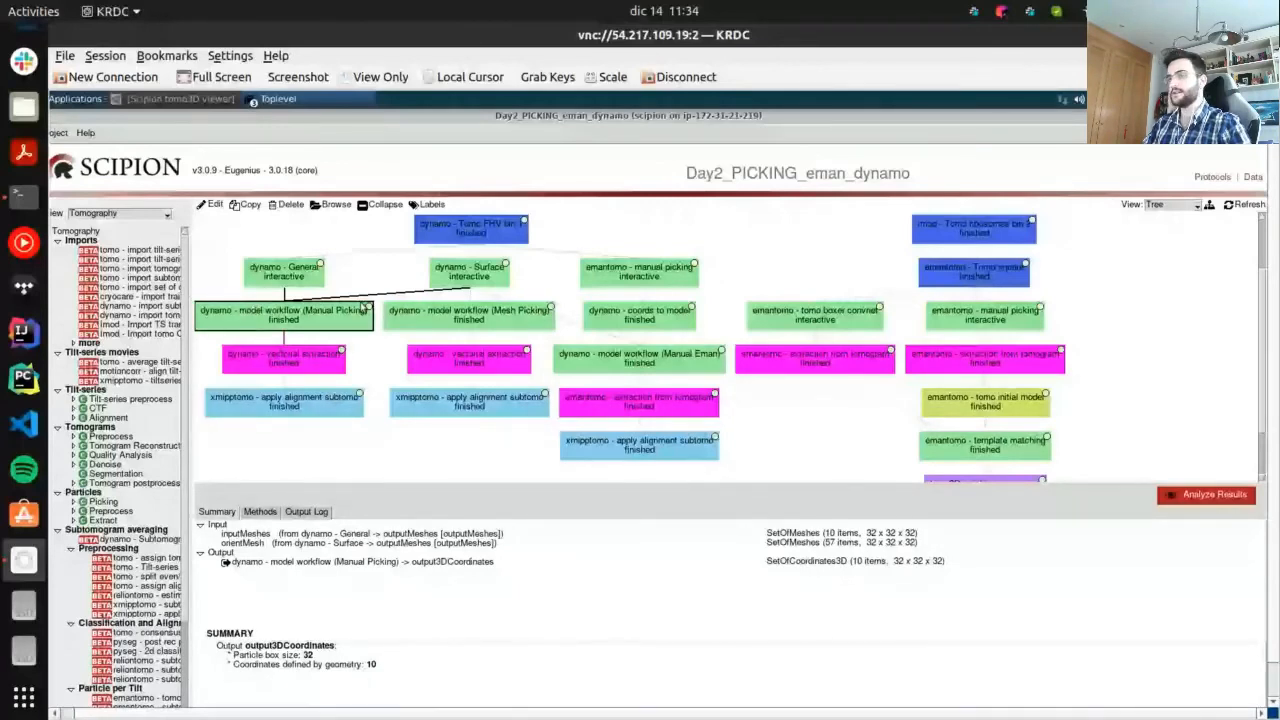
pyautogui.click(469, 400)
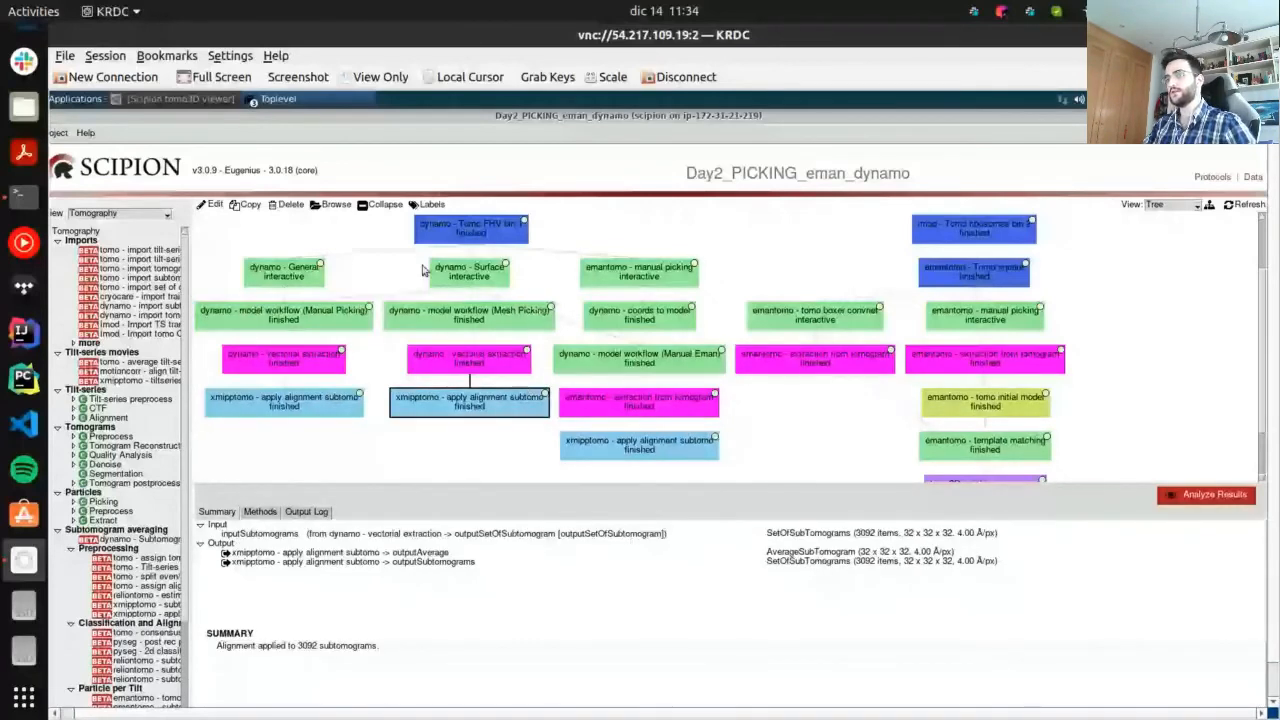
# Select dynamo - Tomo FHV bin 1 together with its picking protocols and the Manual Picking branch to review the combined summary
pyautogui.scroll(1, 397, 278)
pyautogui.scroll(2, 397, 278)
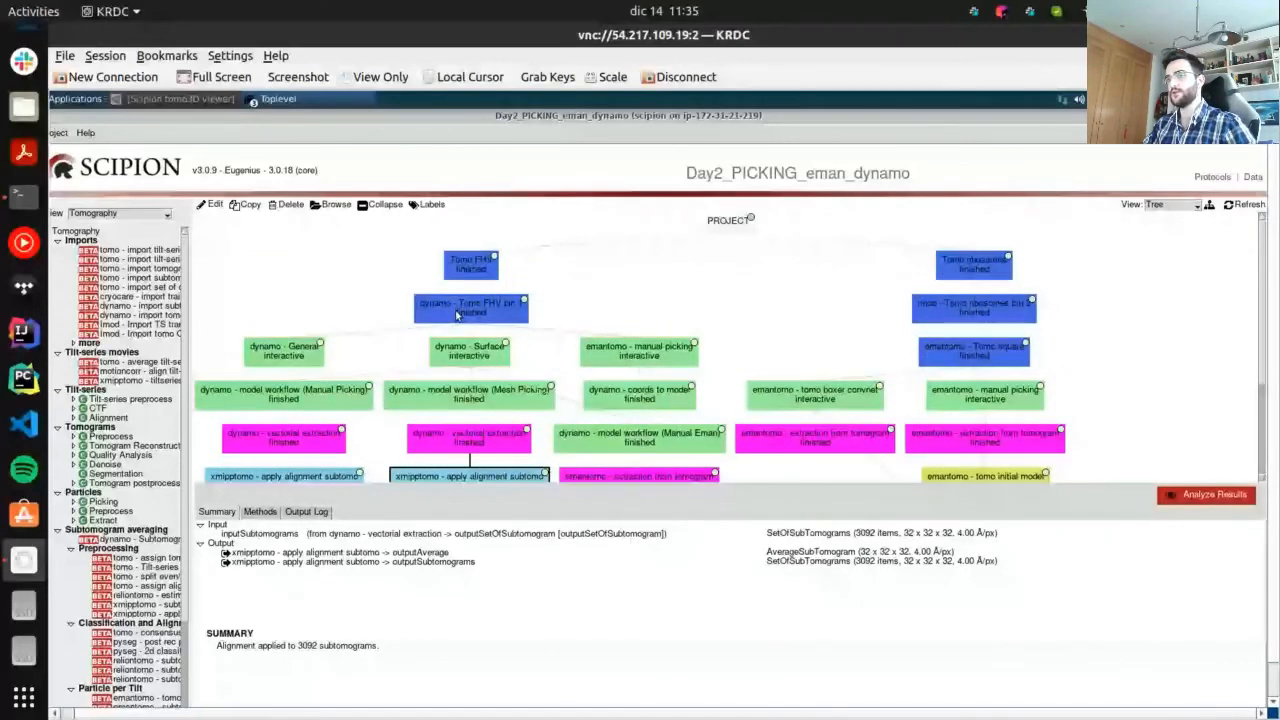
pyautogui.click(456, 315)
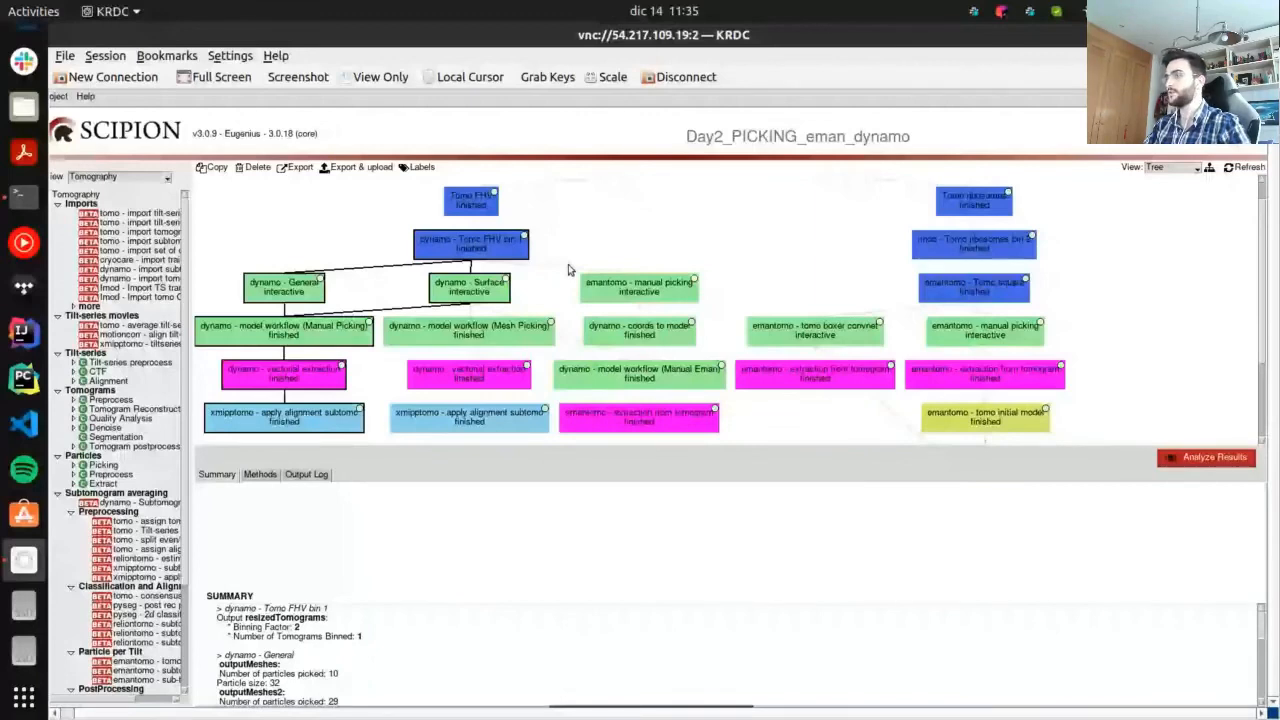
pyautogui.scroll(-1, 568, 270)
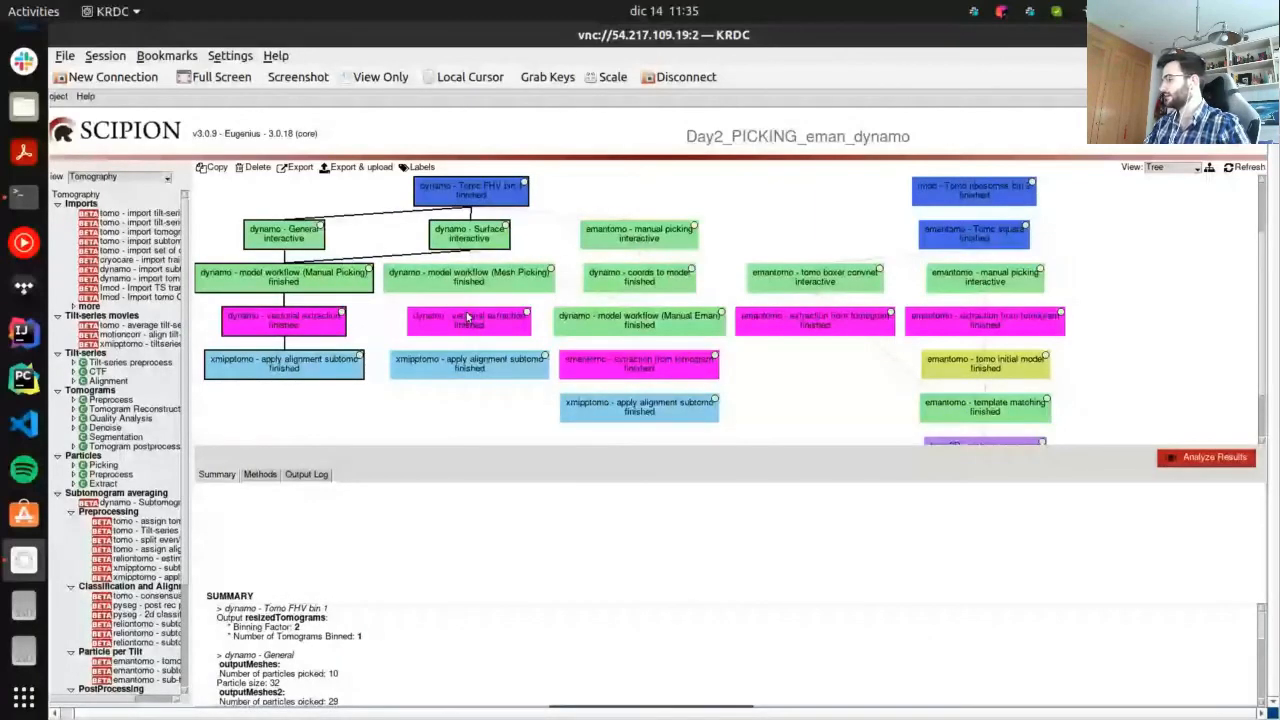
pyautogui.moveTo(468, 318)
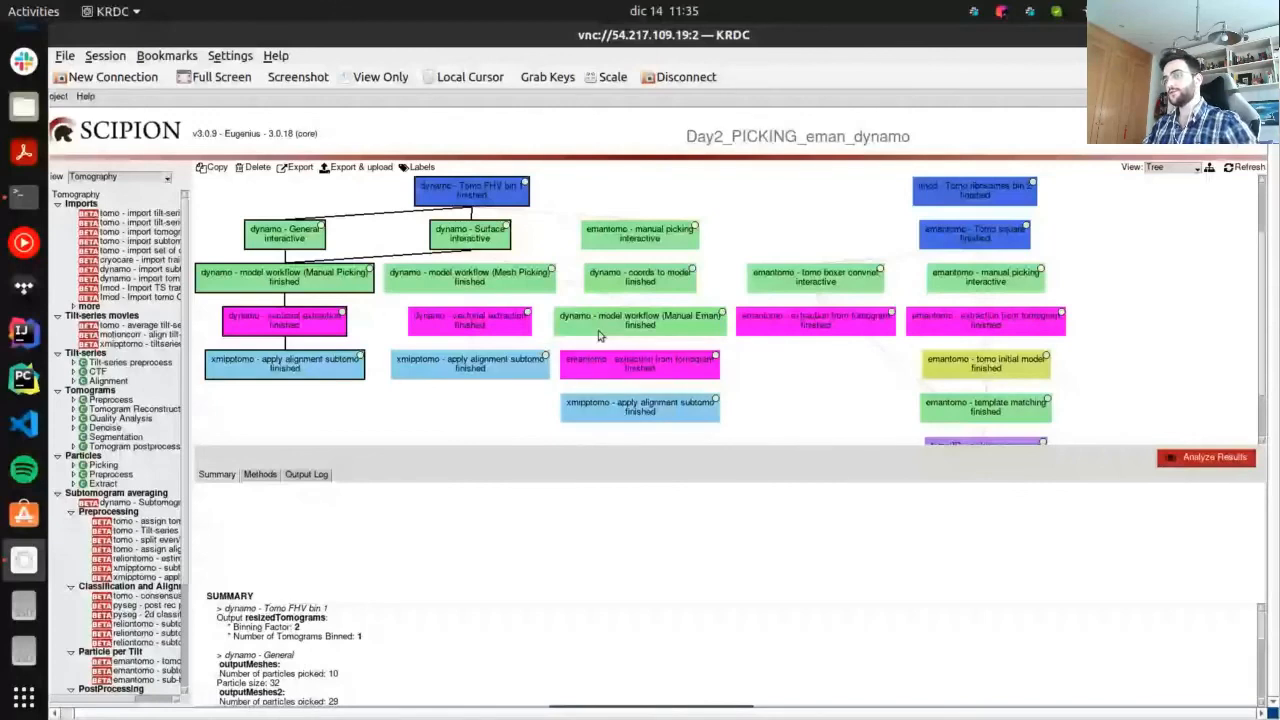
# Inspect the summaries of the Manual Picking branch's dynamo - vectorial extraction and xmipptomo - apply alignment subtomo, plus the boxer convnet branch's emantomo - extraction from tomogram
pyautogui.scroll(1, 596, 318)
pyautogui.click(300, 348)
pyautogui.scroll(-1, 303, 354)
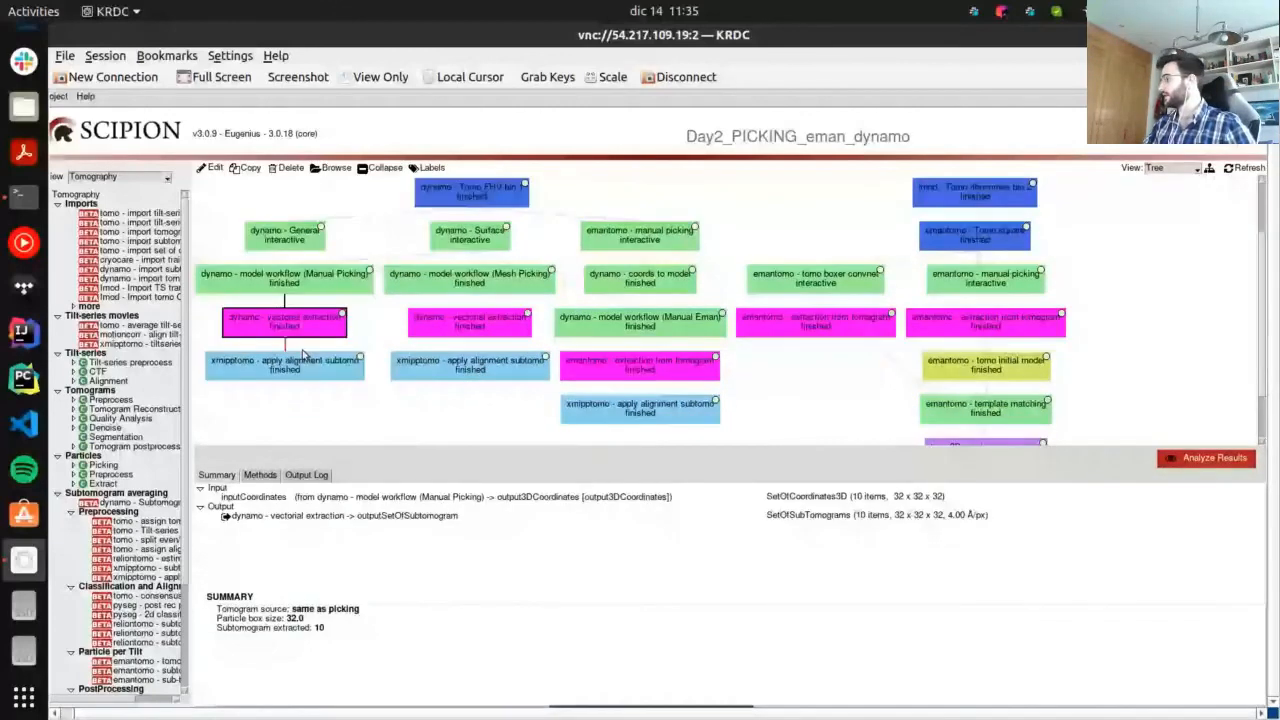
pyautogui.keyDown('ctrl'); pyautogui.click(313, 370); pyautogui.keyUp('ctrl')
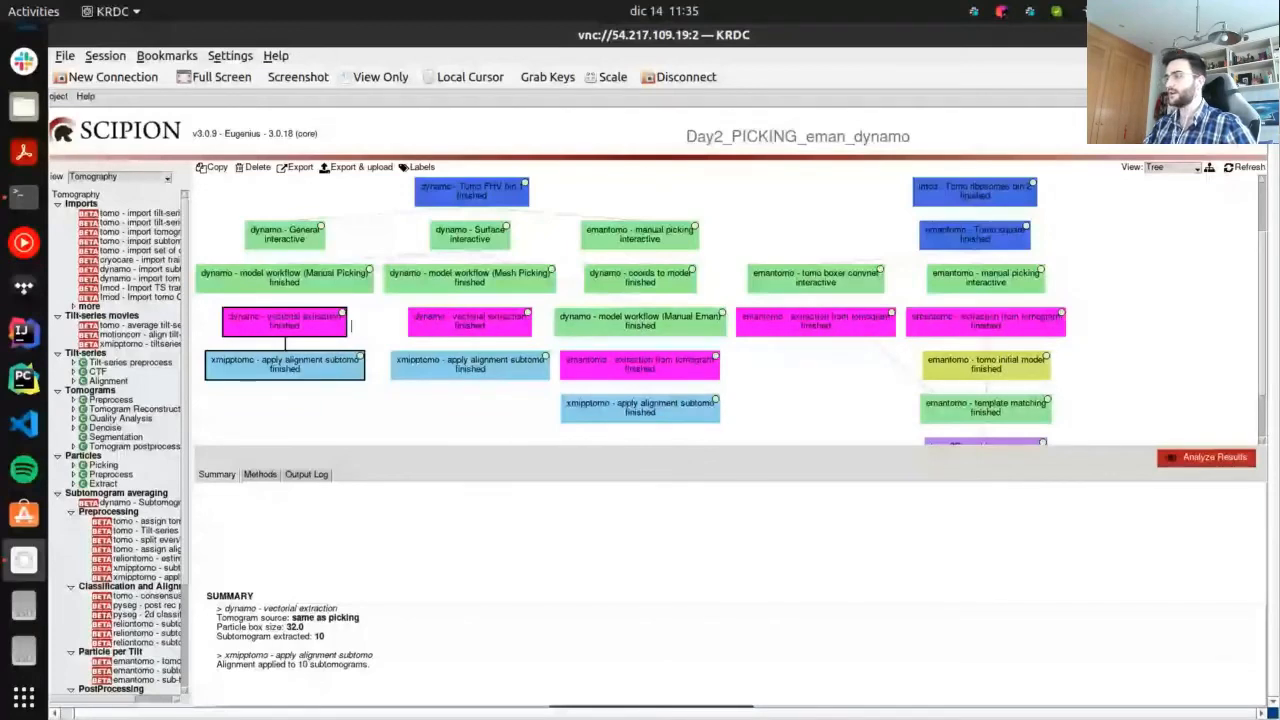
pyautogui.click(763, 318)
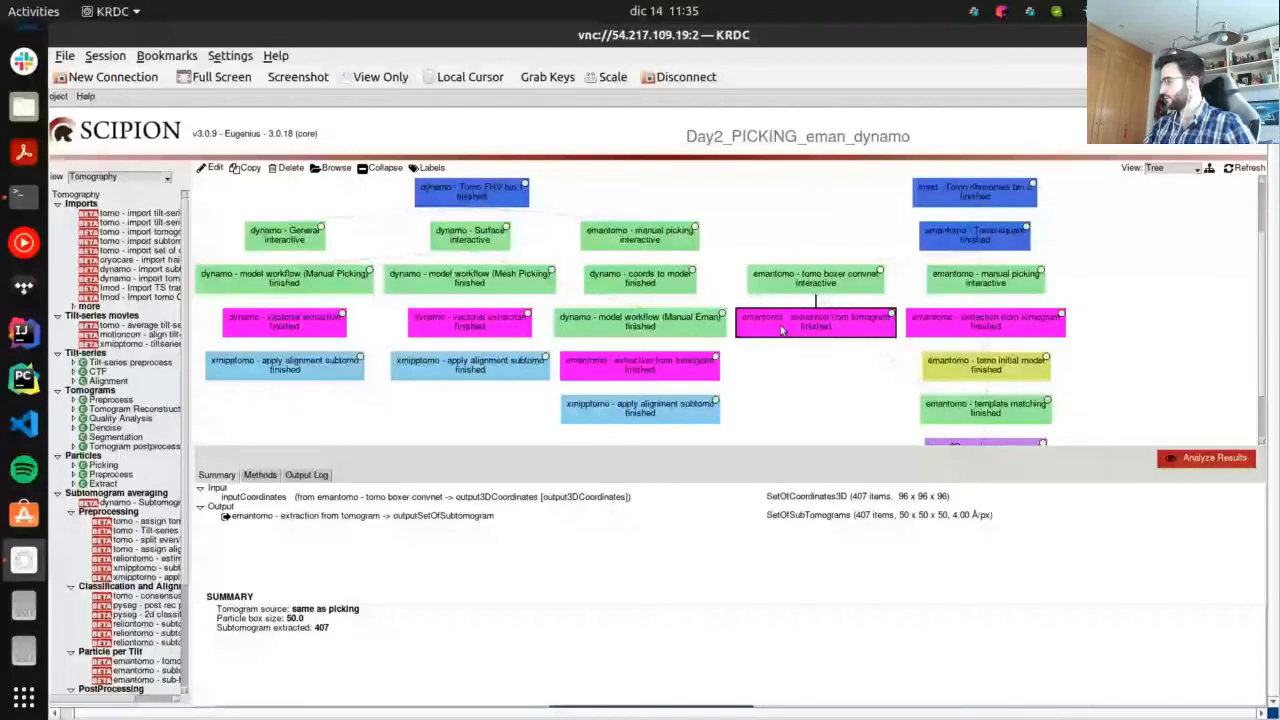
pyautogui.click(290, 366)
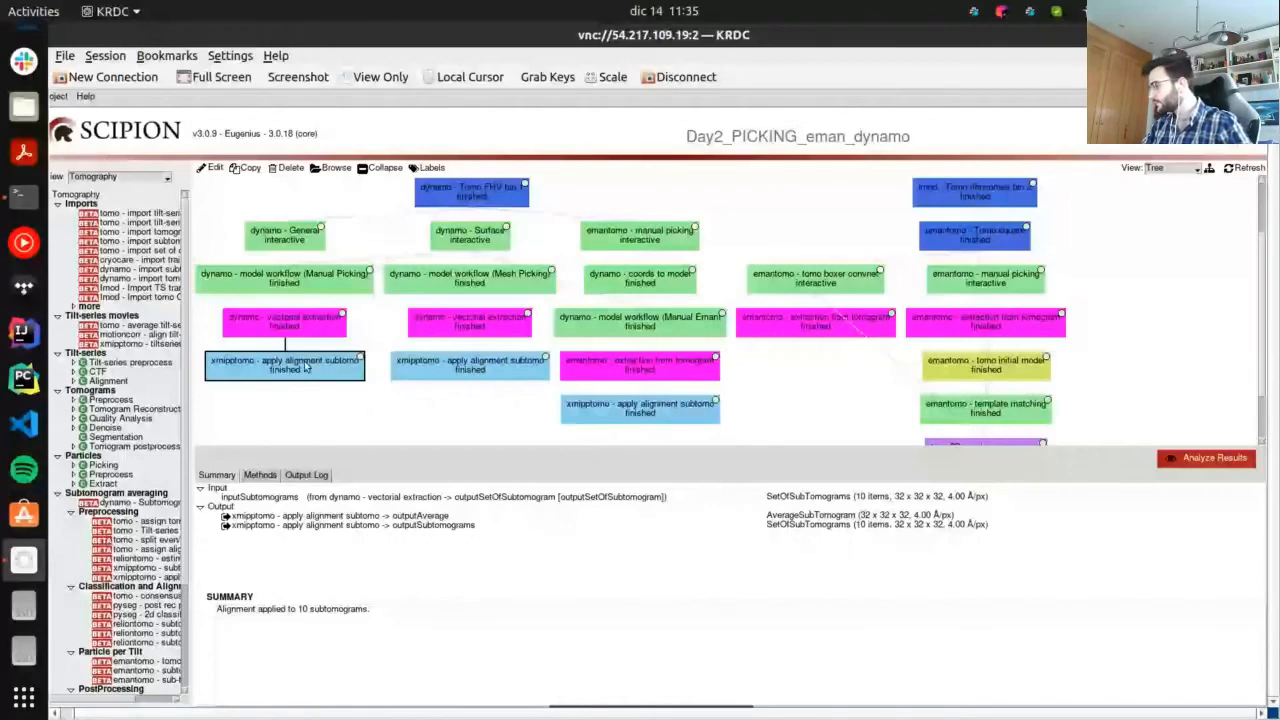
pyautogui.moveTo(305, 368)
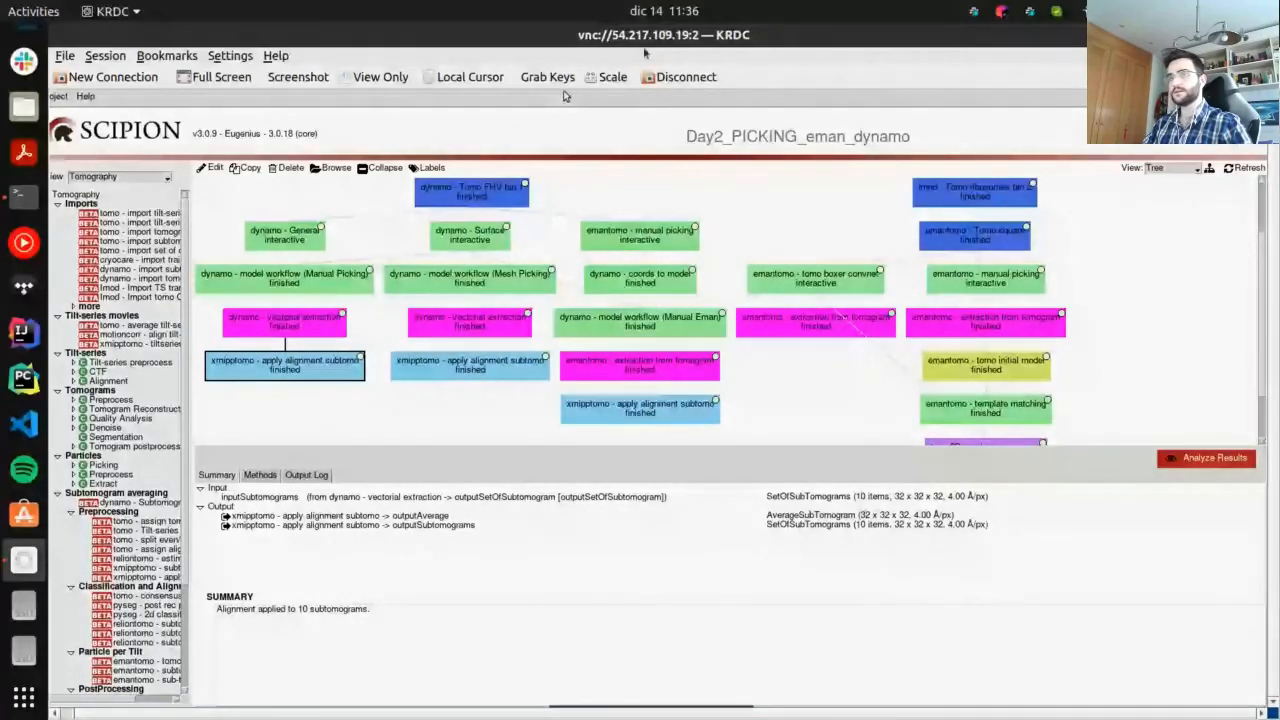
pyautogui.scroll(3, 24, 315)
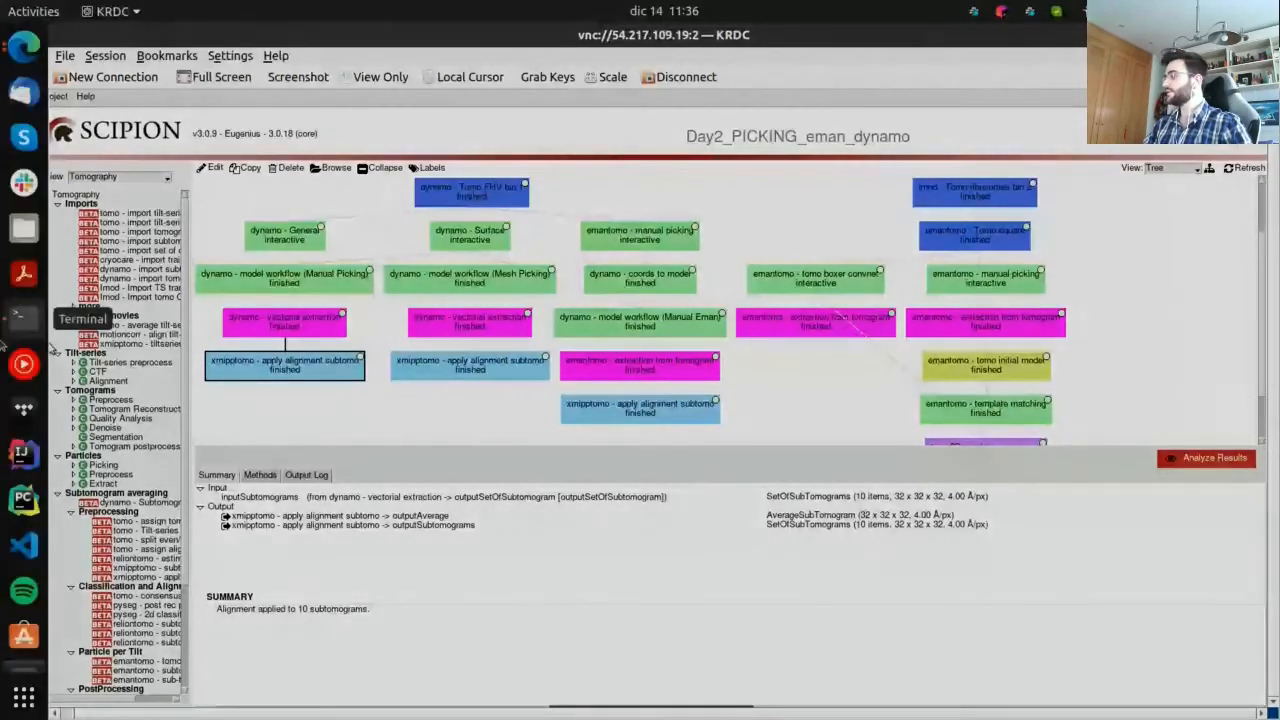